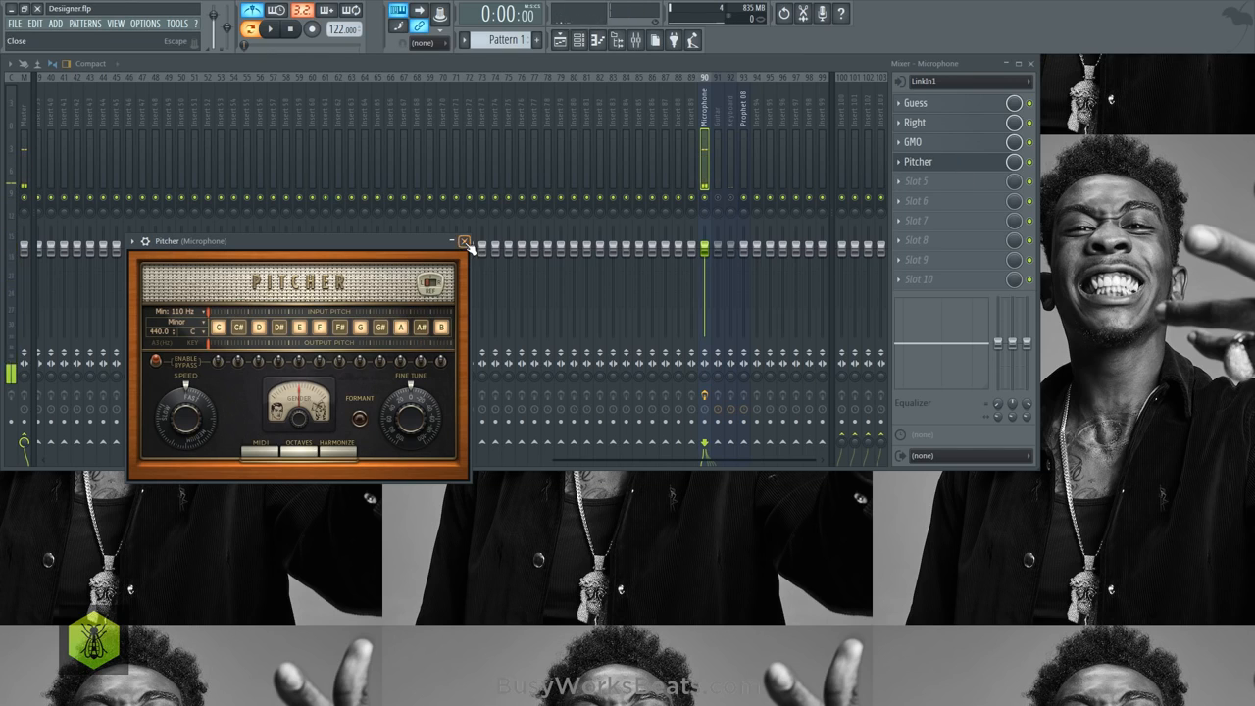
- Close the Pitcher plugin window and arm the Microphone mixer track for recording
left_click(464, 241)
left_click(1029, 63)
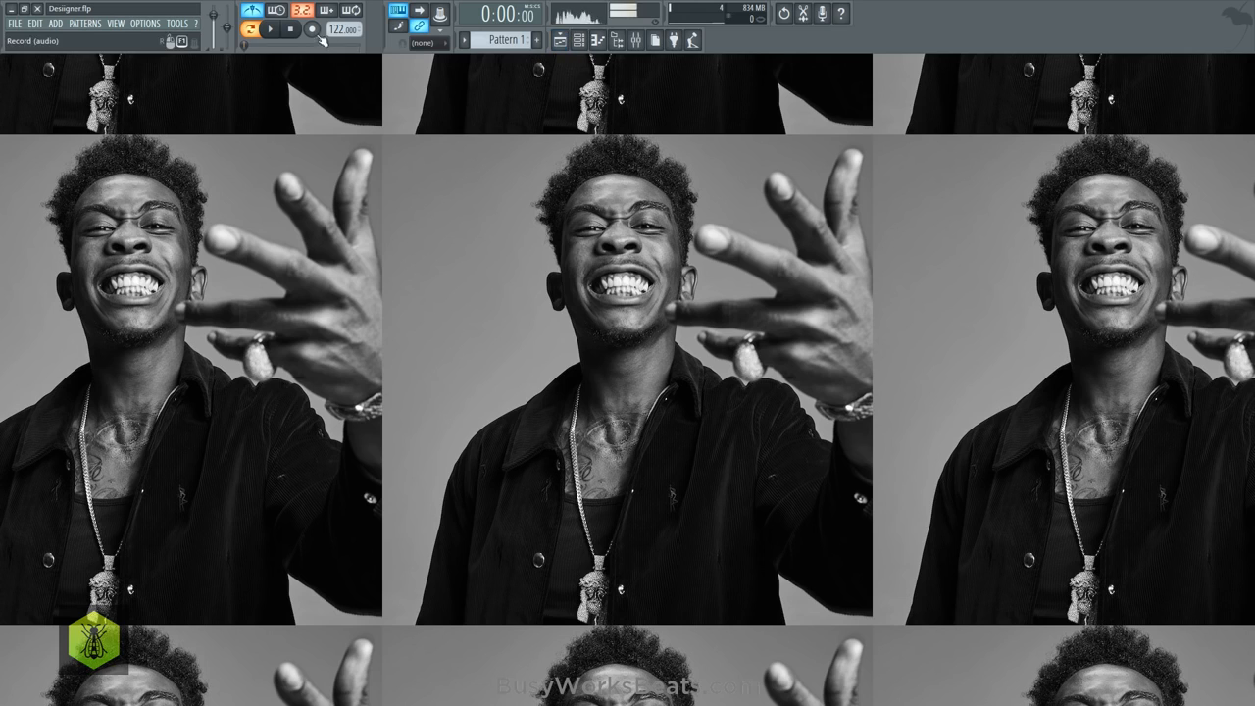
left_click(636, 39)
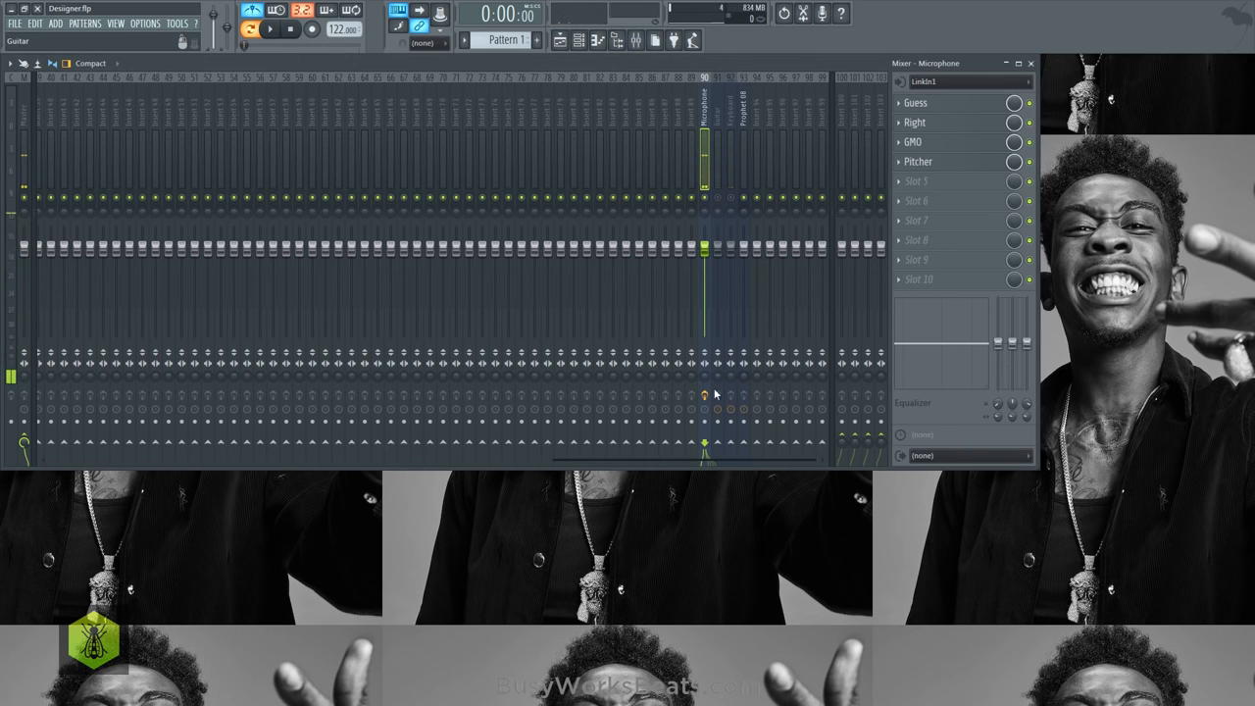
left_click(706, 422)
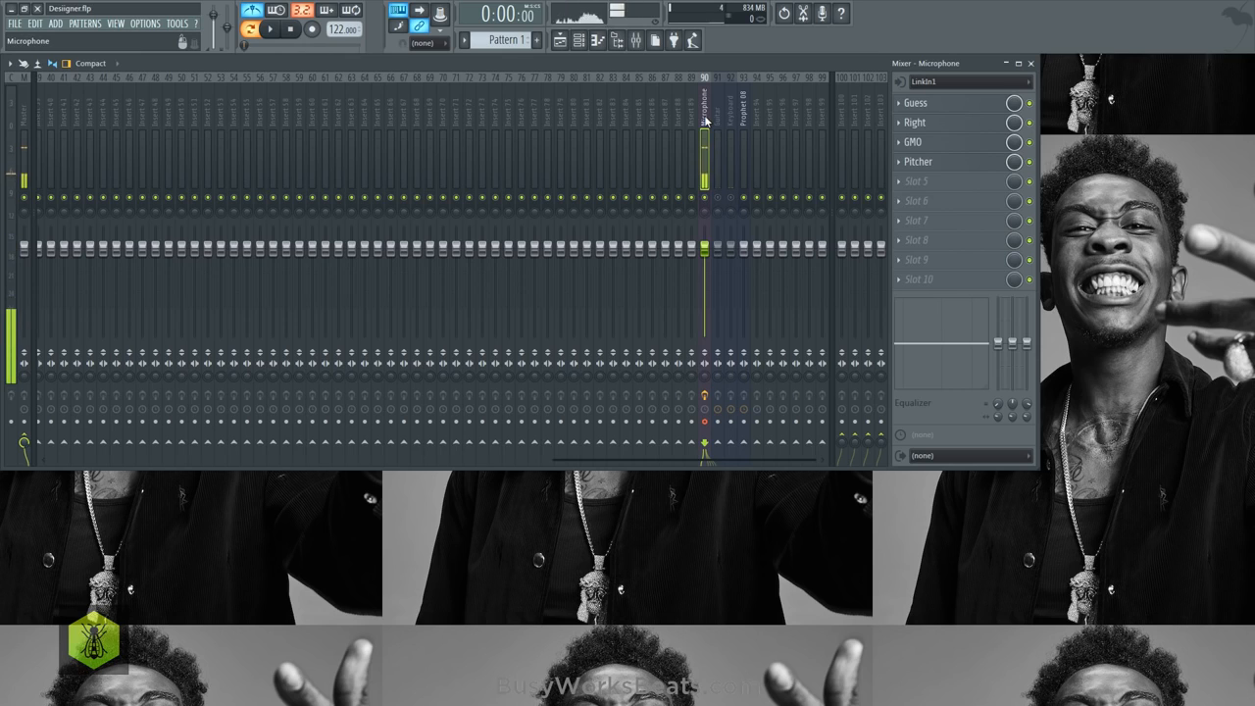
- Bypass the Guess effect on the Microphone track and record the vocal audio into the playlist as an audio clip
left_click(313, 30)
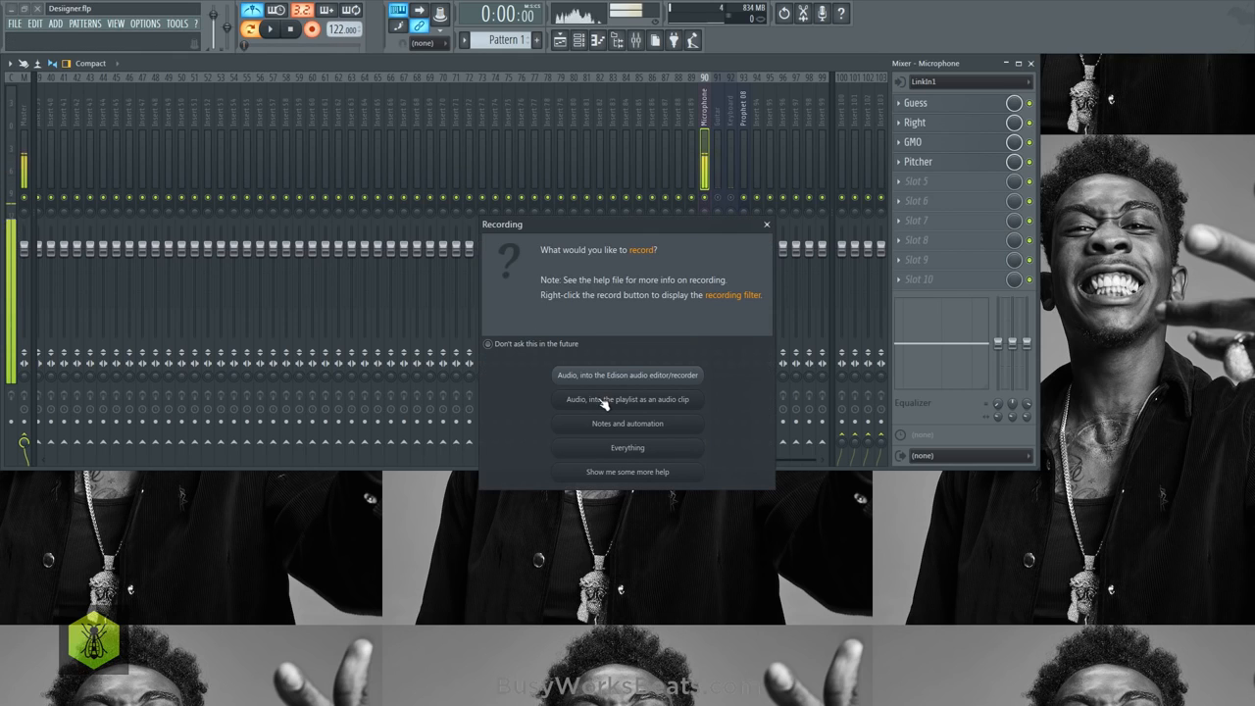
left_click(767, 224)
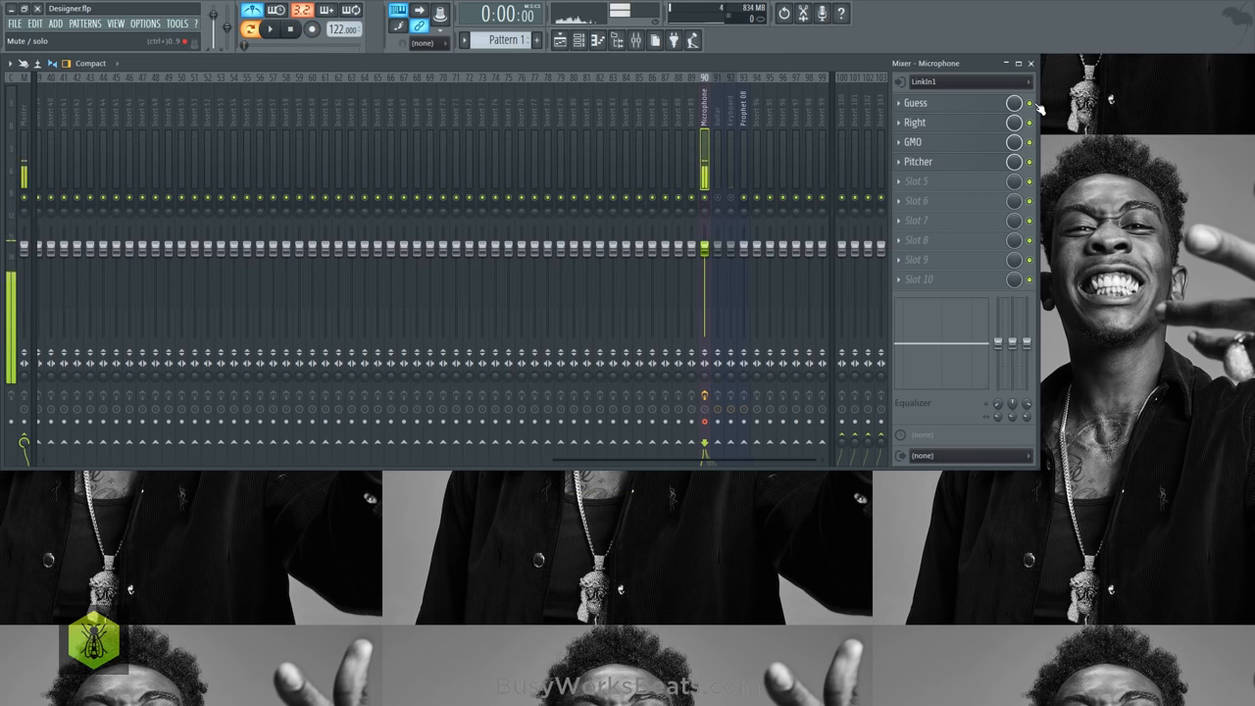
left_click(313, 34)
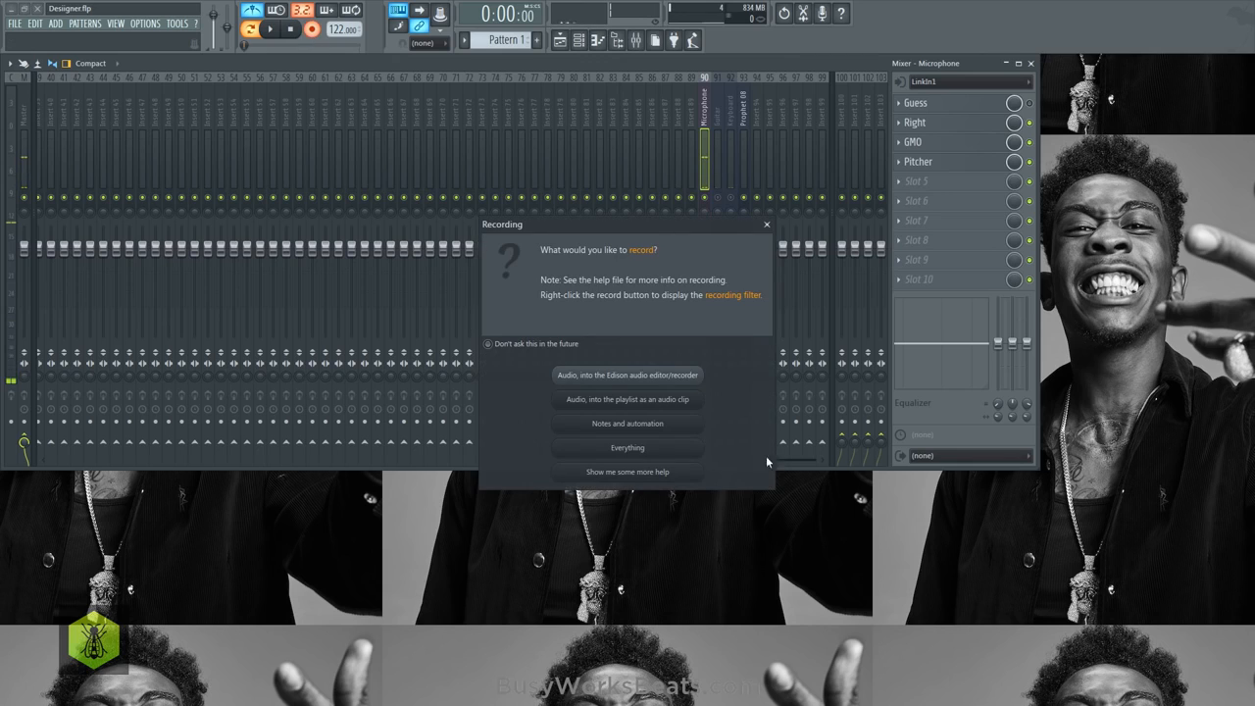
left_click(686, 401)
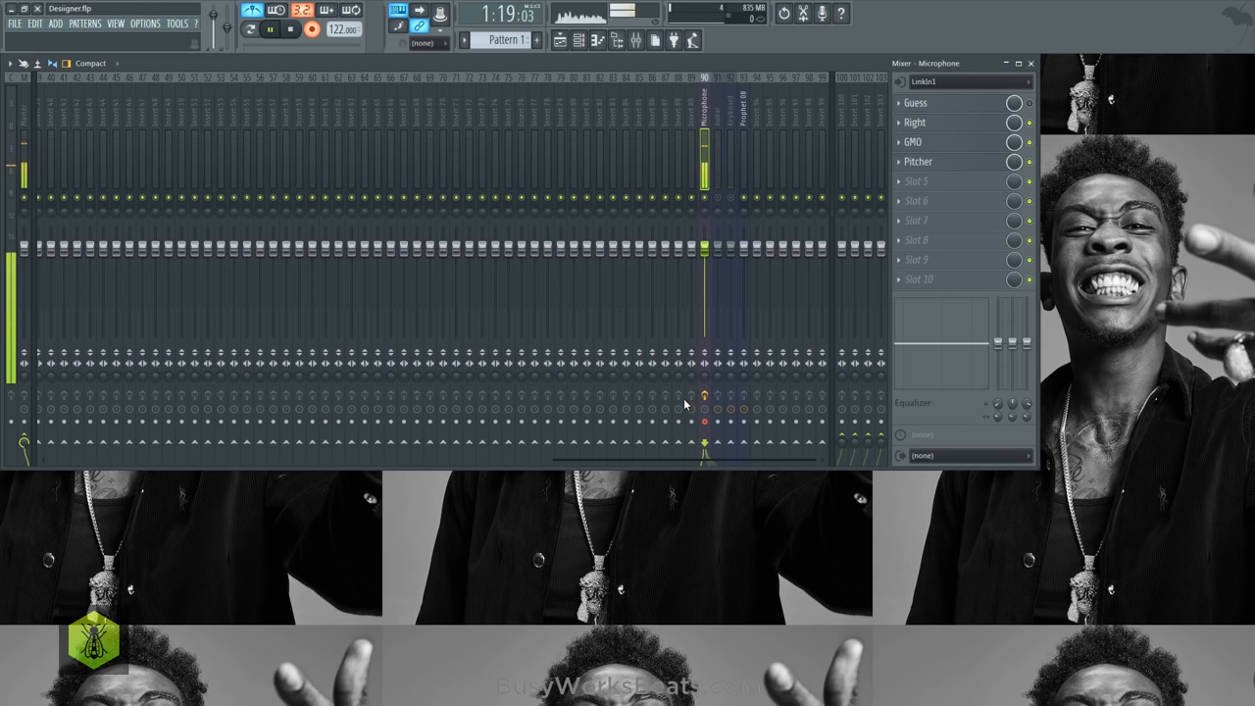
key("space")
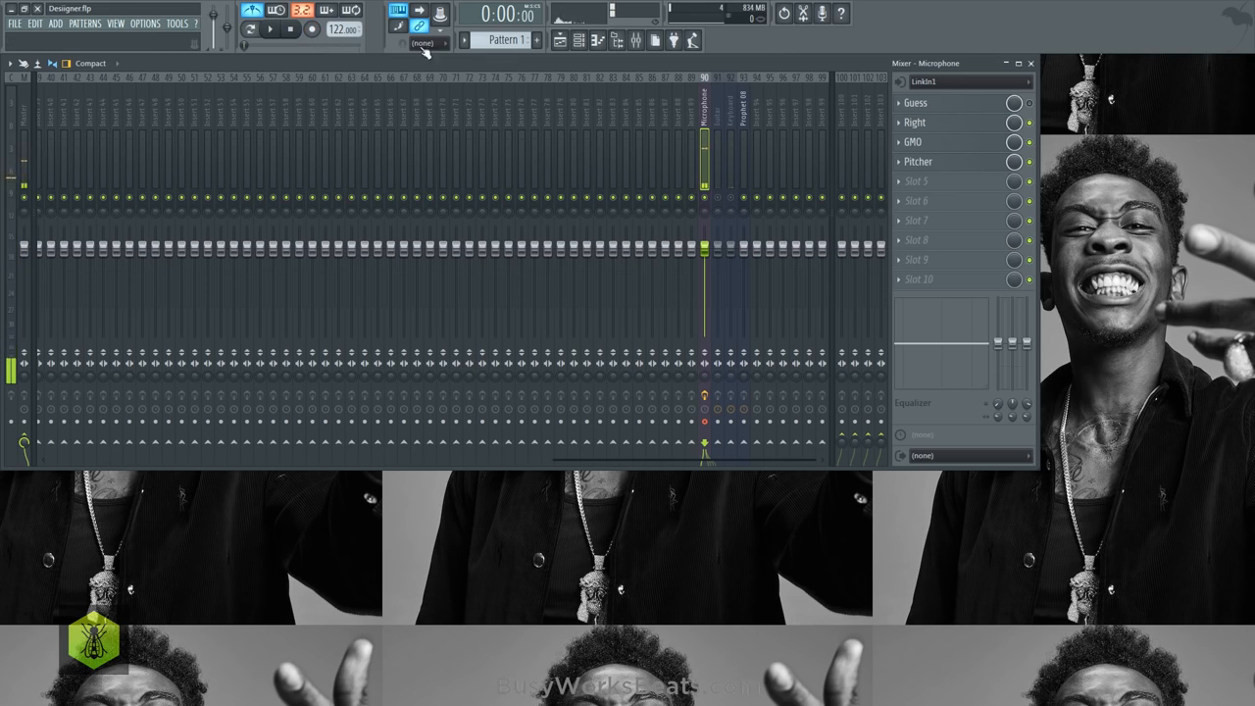
- Switch off the Pitcher effect and toggle the Guess effect on the Microphone mixer track, and close the mixer
left_click(1030, 63)
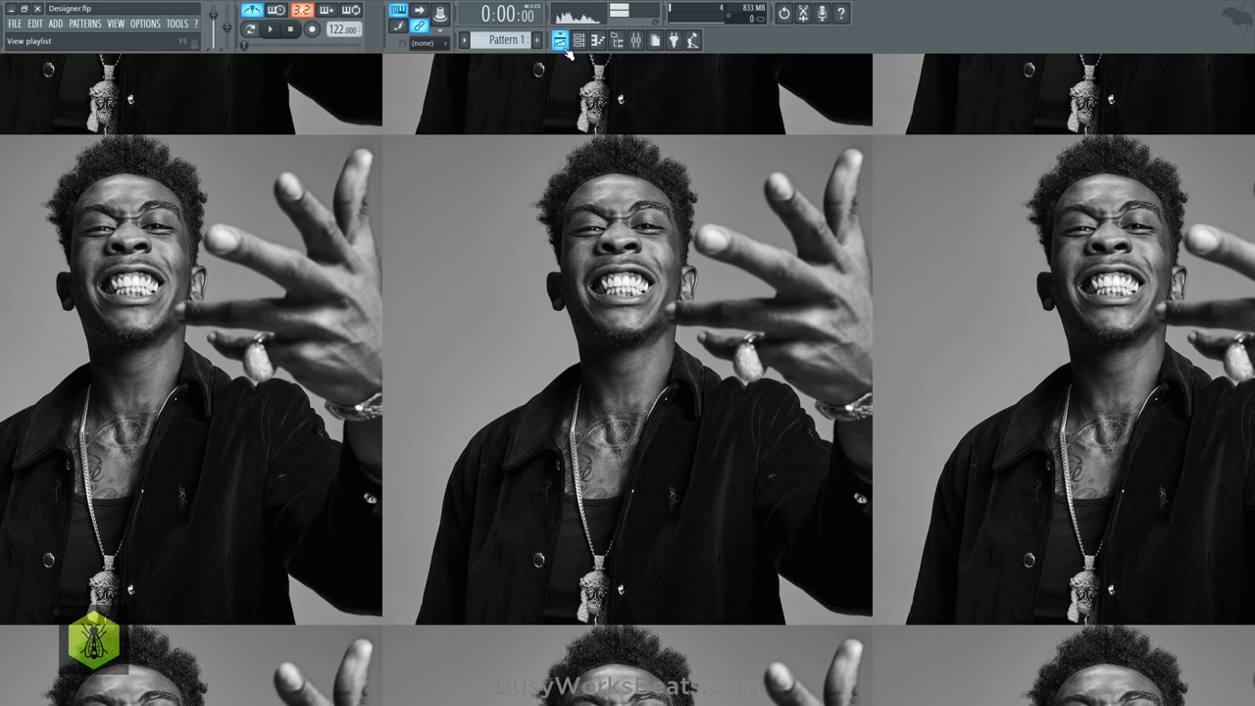
left_click(637, 39)
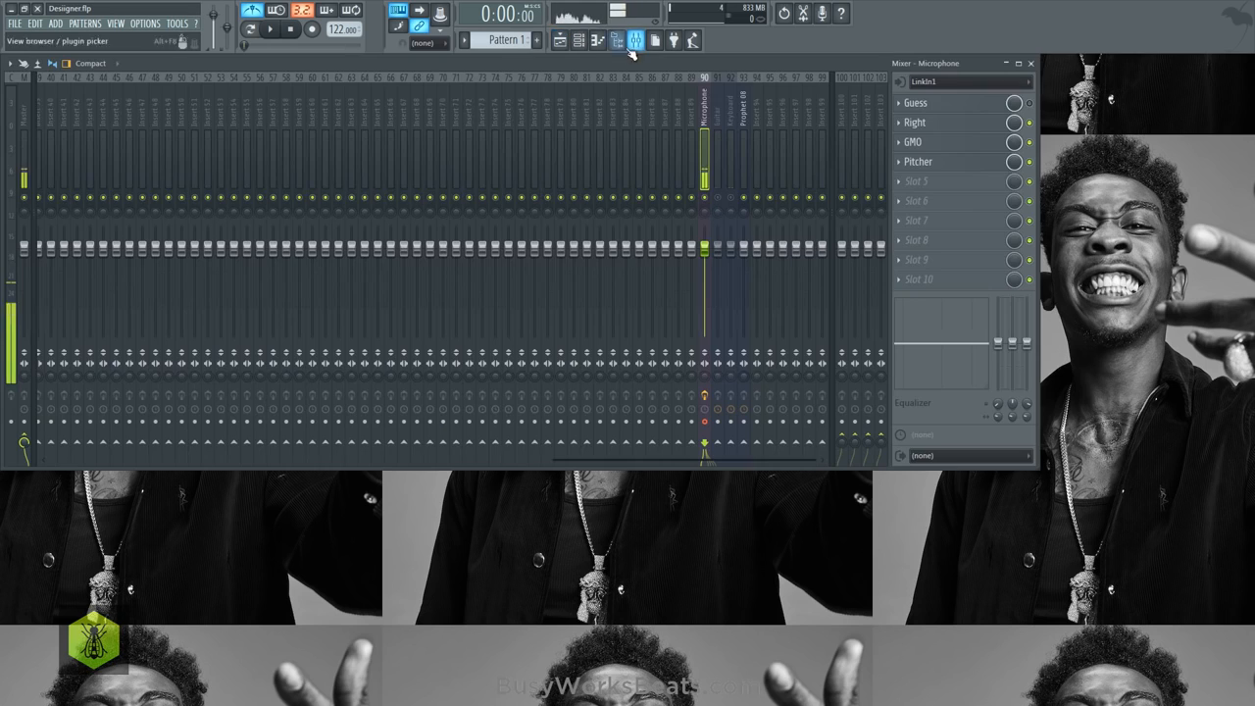
left_click(1030, 162)
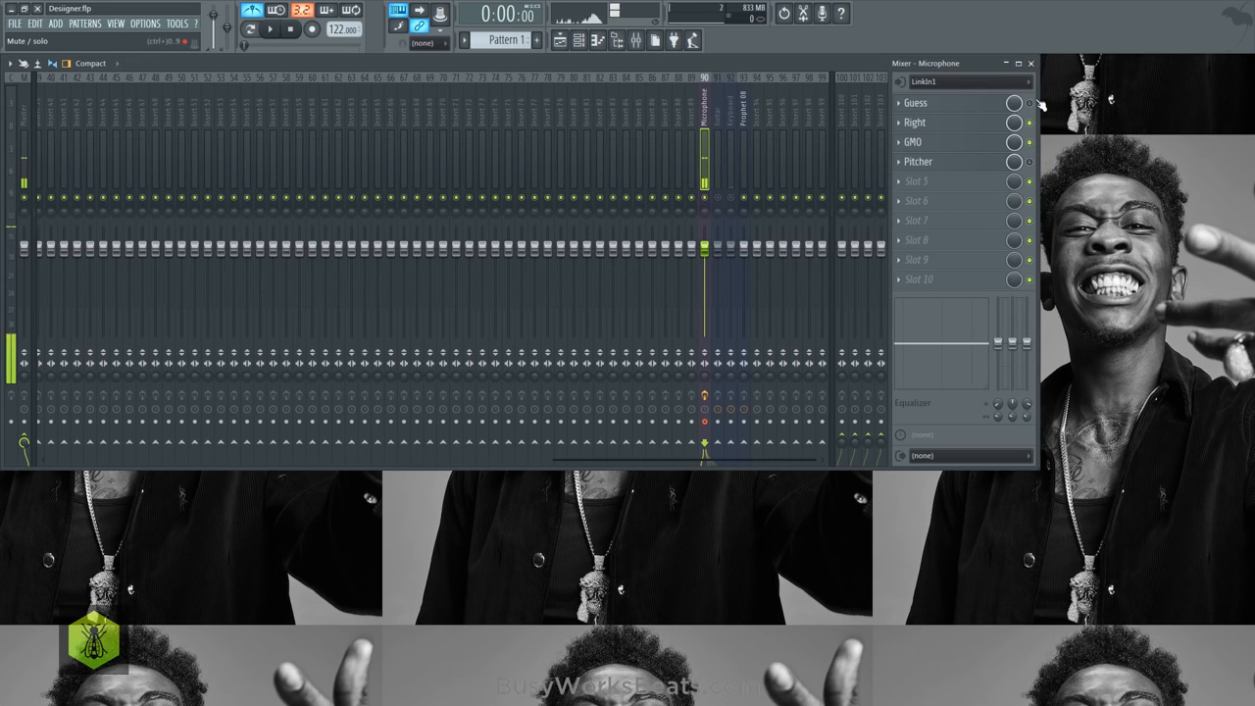
left_click(1029, 103)
left_click(1033, 63)
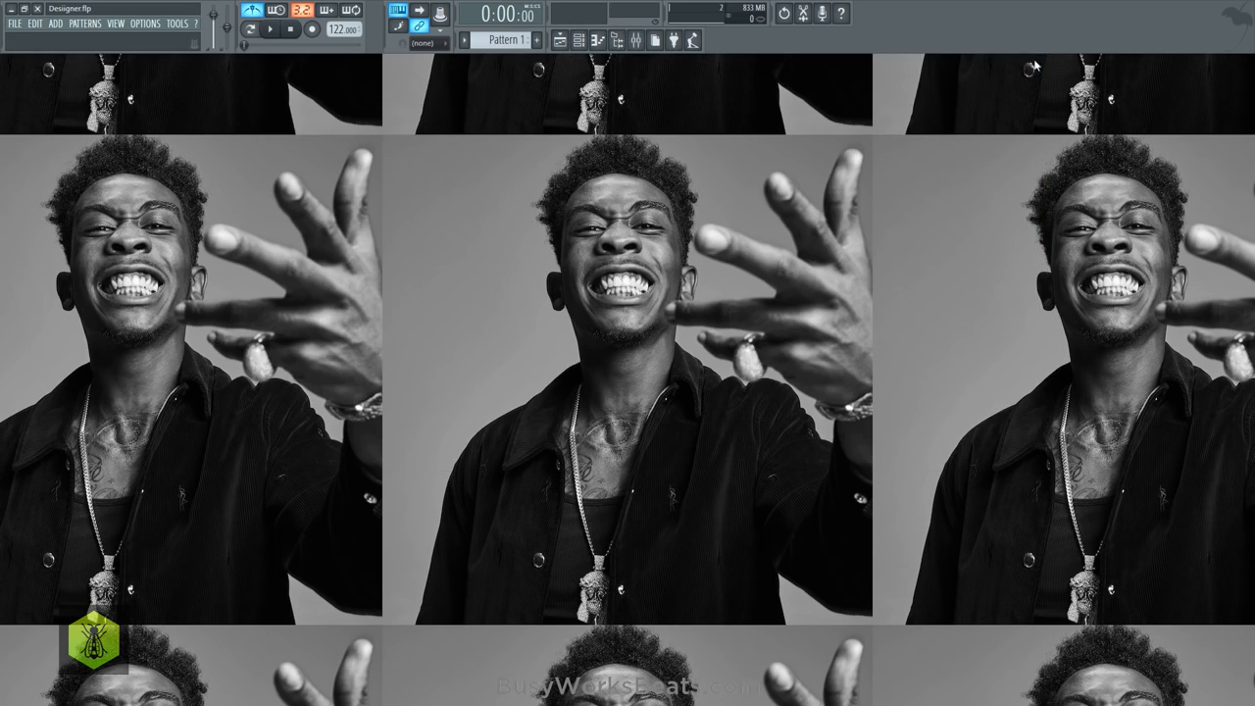
- Show the recorded clip in the playlist and add a reFX Nexus [64bit] instrument channel
left_click(560, 40)
scroll(246, 95, "down", 3)
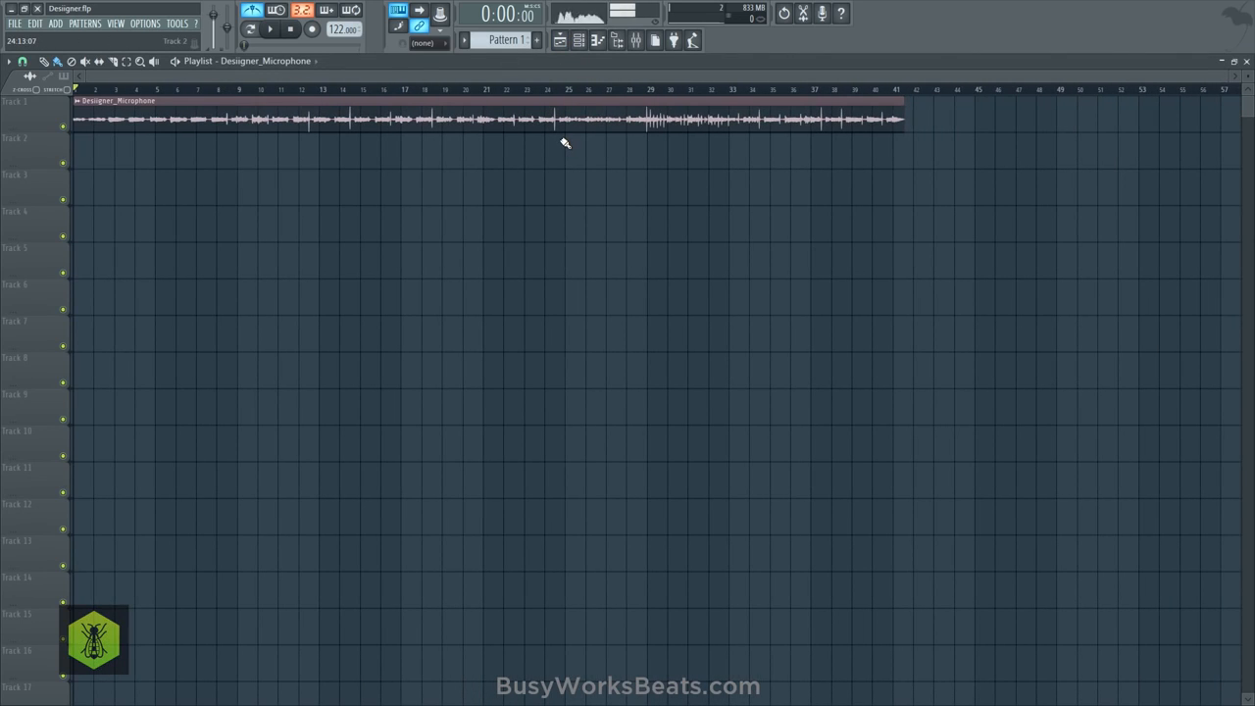
left_click(579, 39)
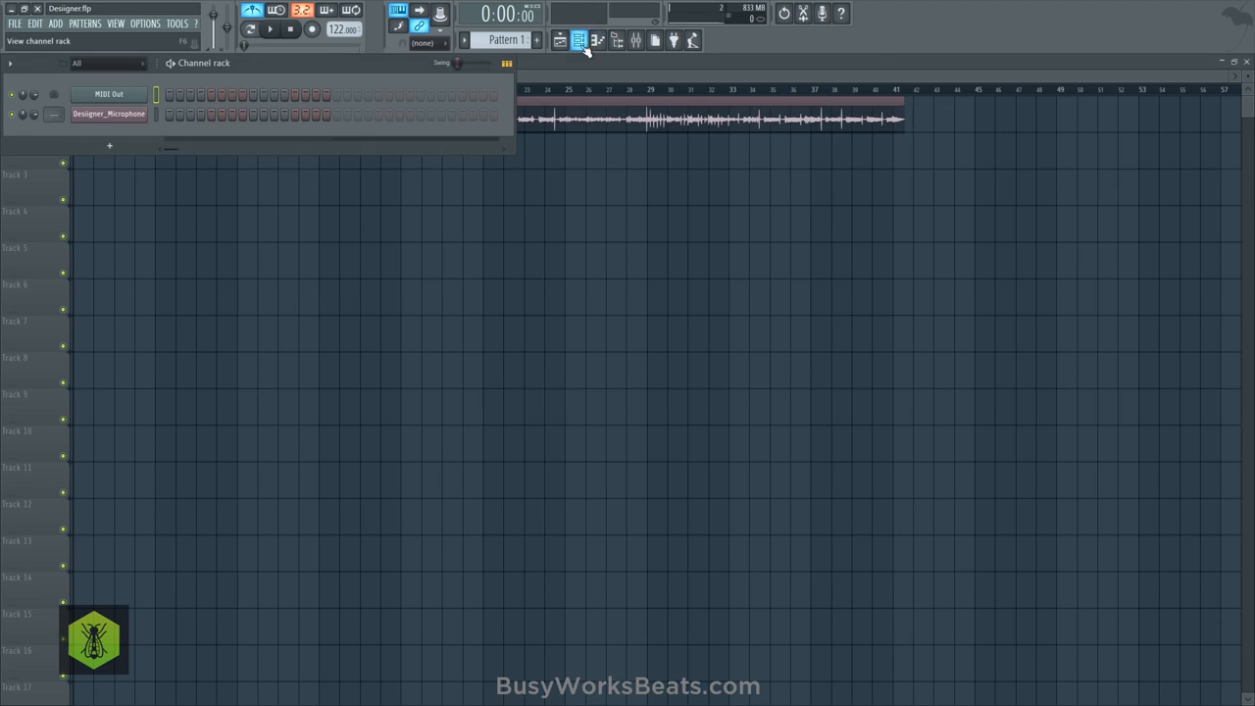
left_click(109, 145)
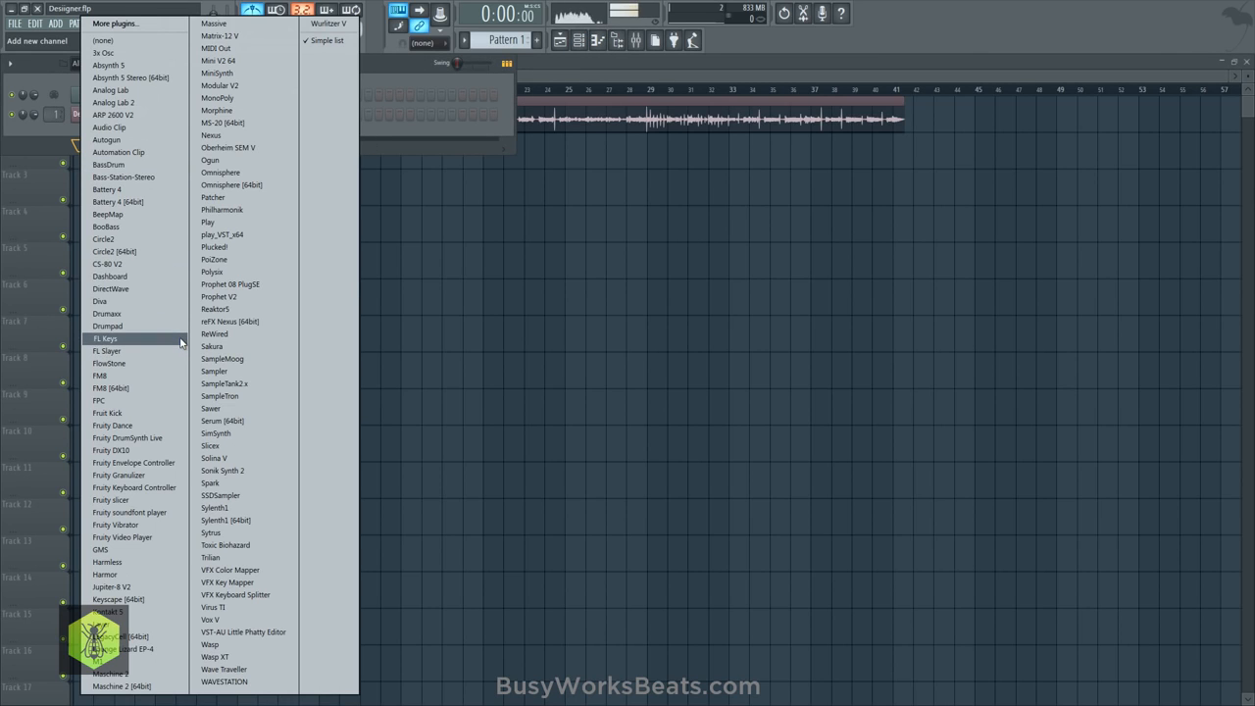
left_click(231, 322)
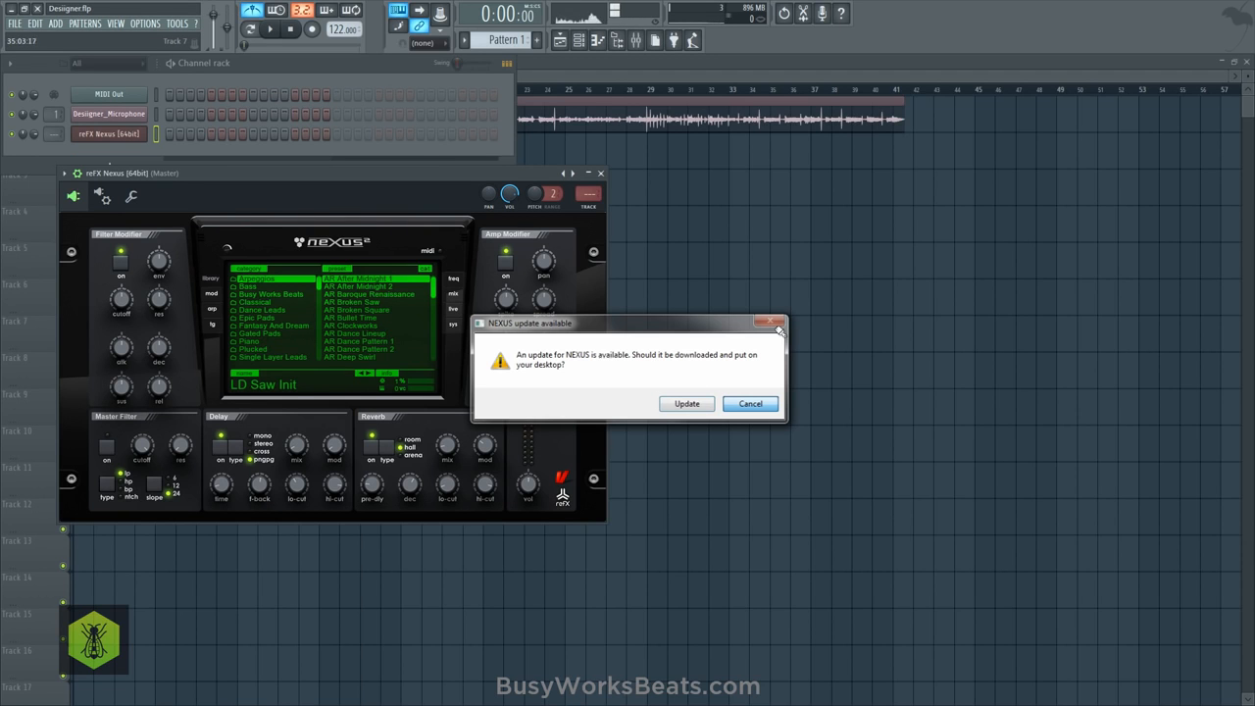
- Load the PN Nexus Grandpiano preset from the Piano category and route the Nexus channel to mixer track 2
left_click(257, 342)
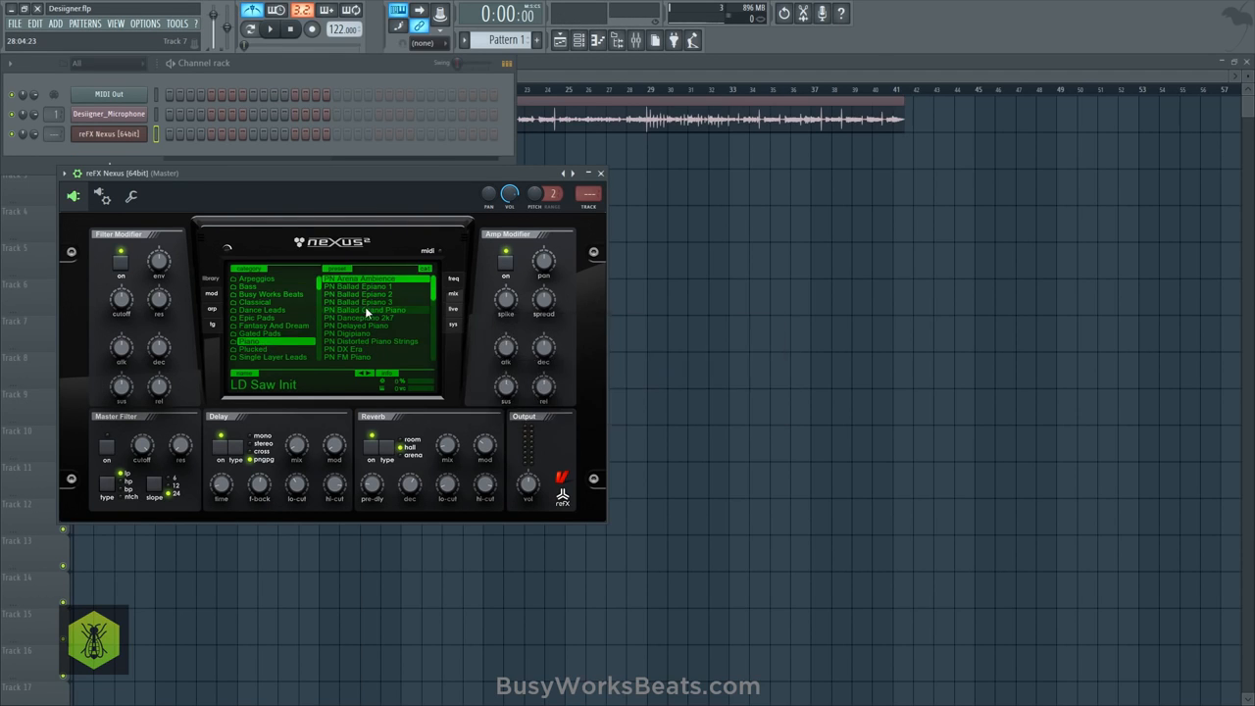
left_click(390, 309)
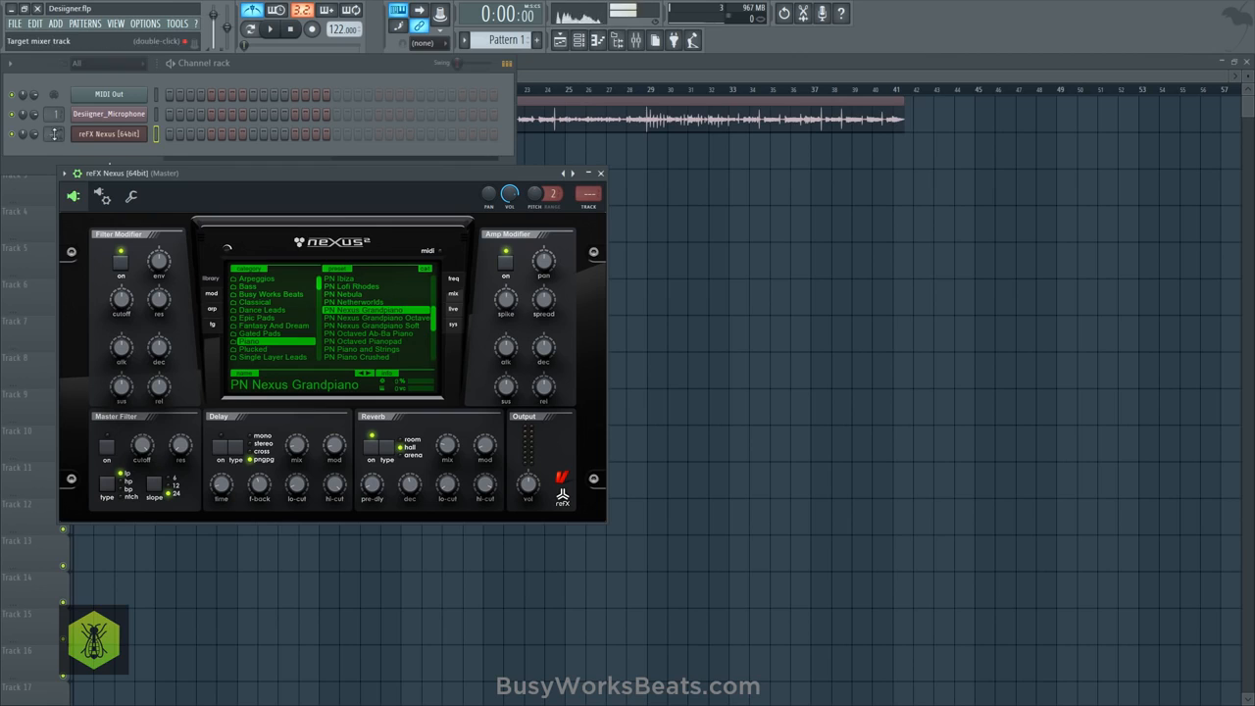
left_click_drag(55, 134, 55, 125)
left_click(439, 197)
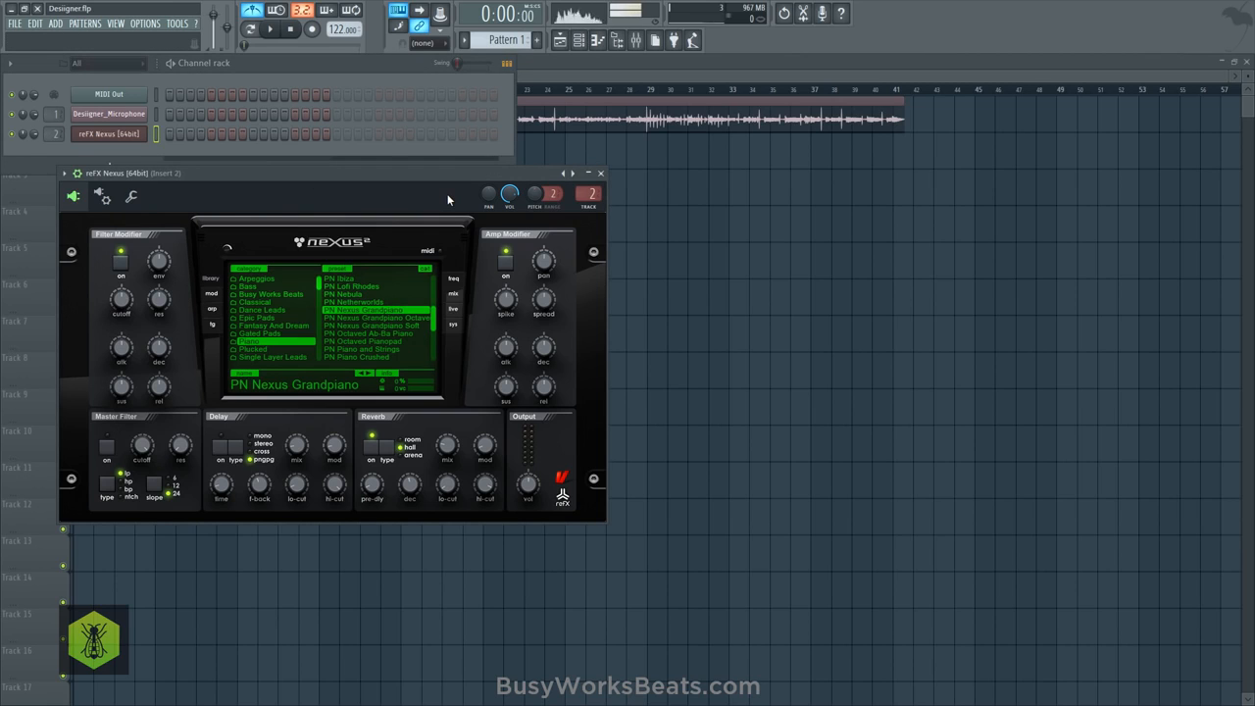
- Play back the vocal recording while trying piano notes against it, and shift the Nexus window slightly
key("space")
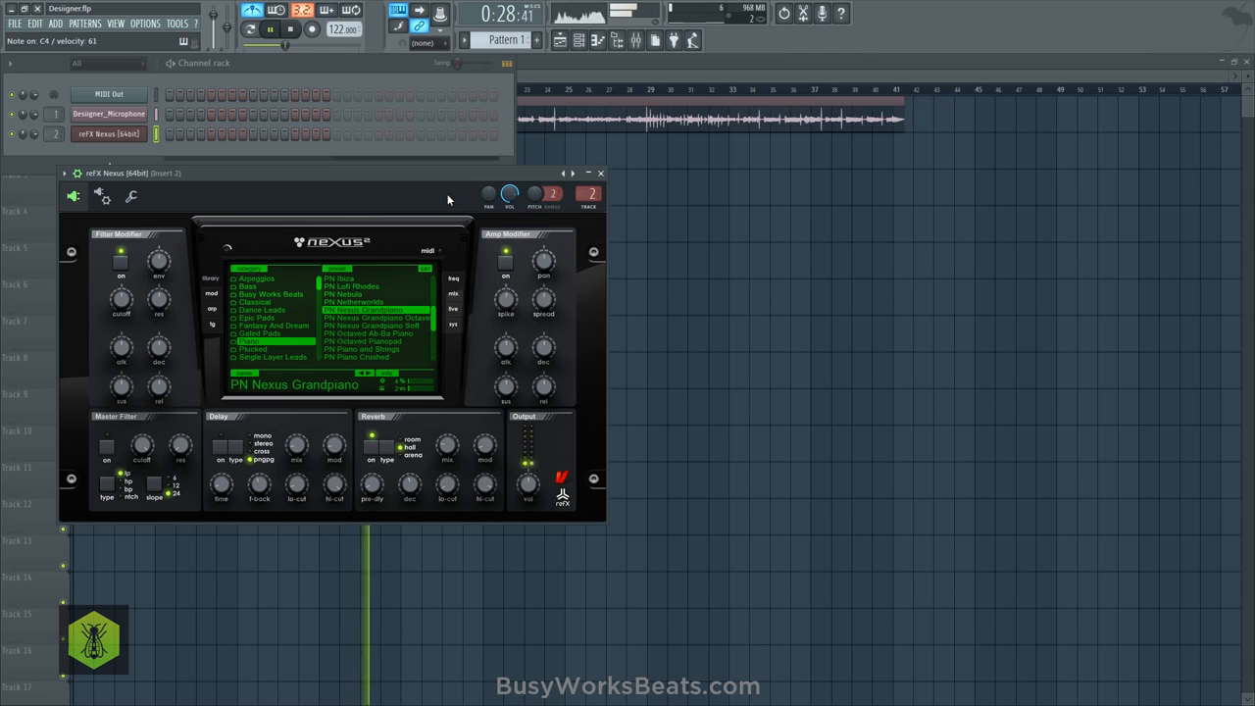
key("space")
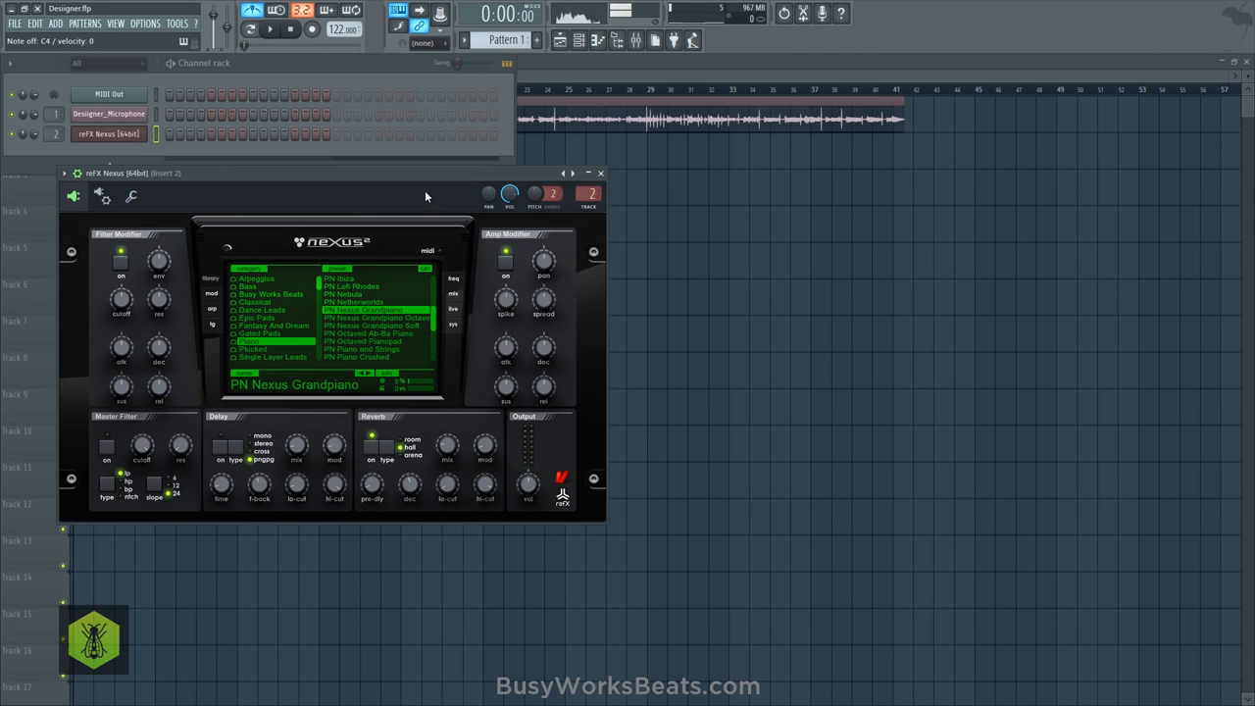
left_click_drag(365, 173, 370, 164)
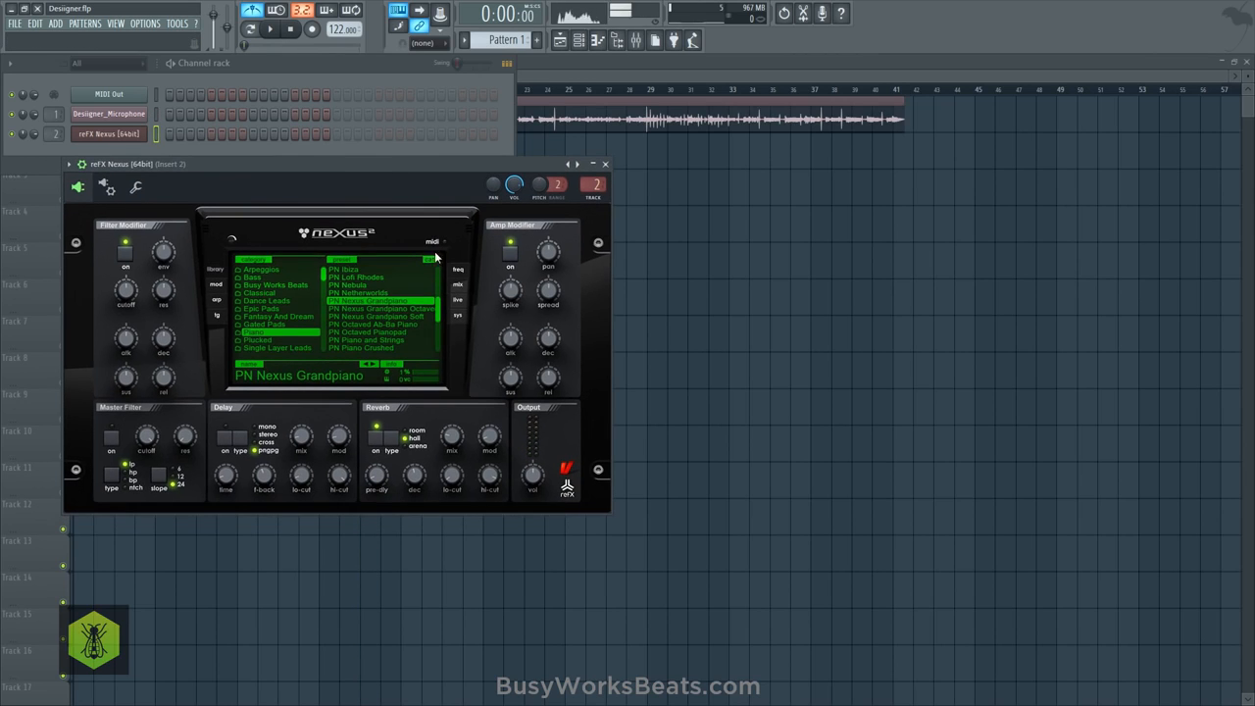
- View the Nexus system page, return to its preset library and switch off the reverb
left_click(456, 315)
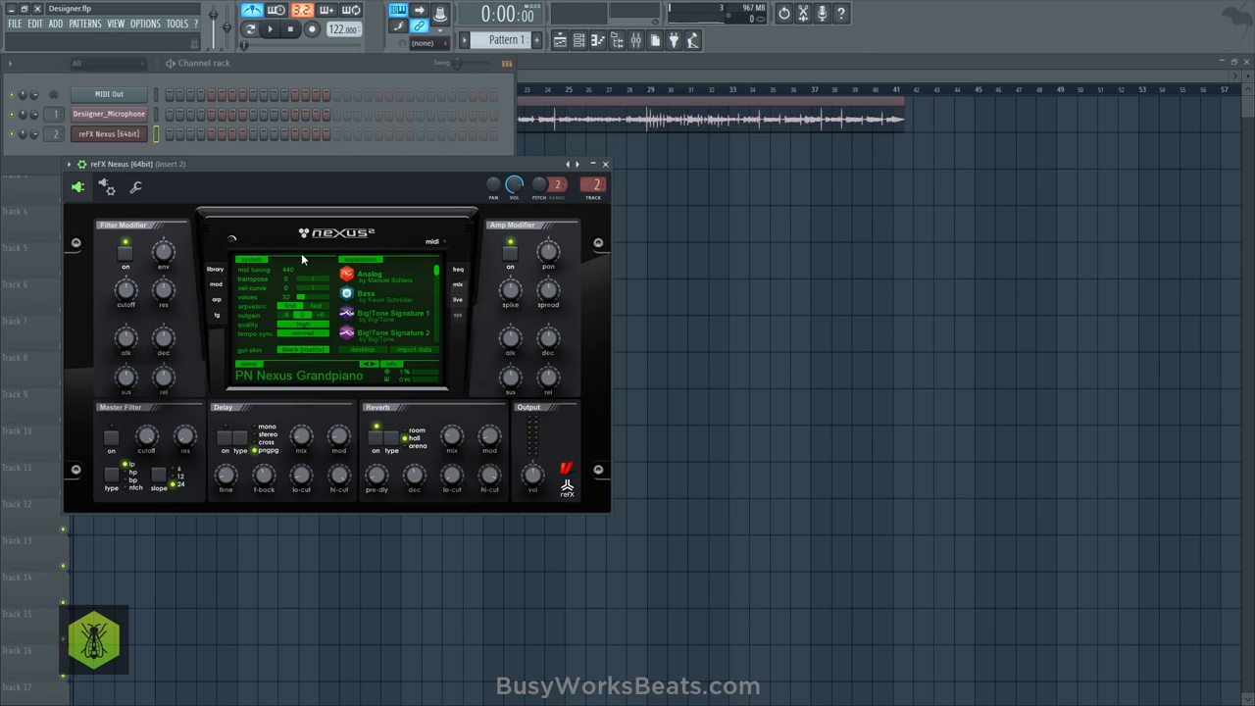
left_click(214, 269)
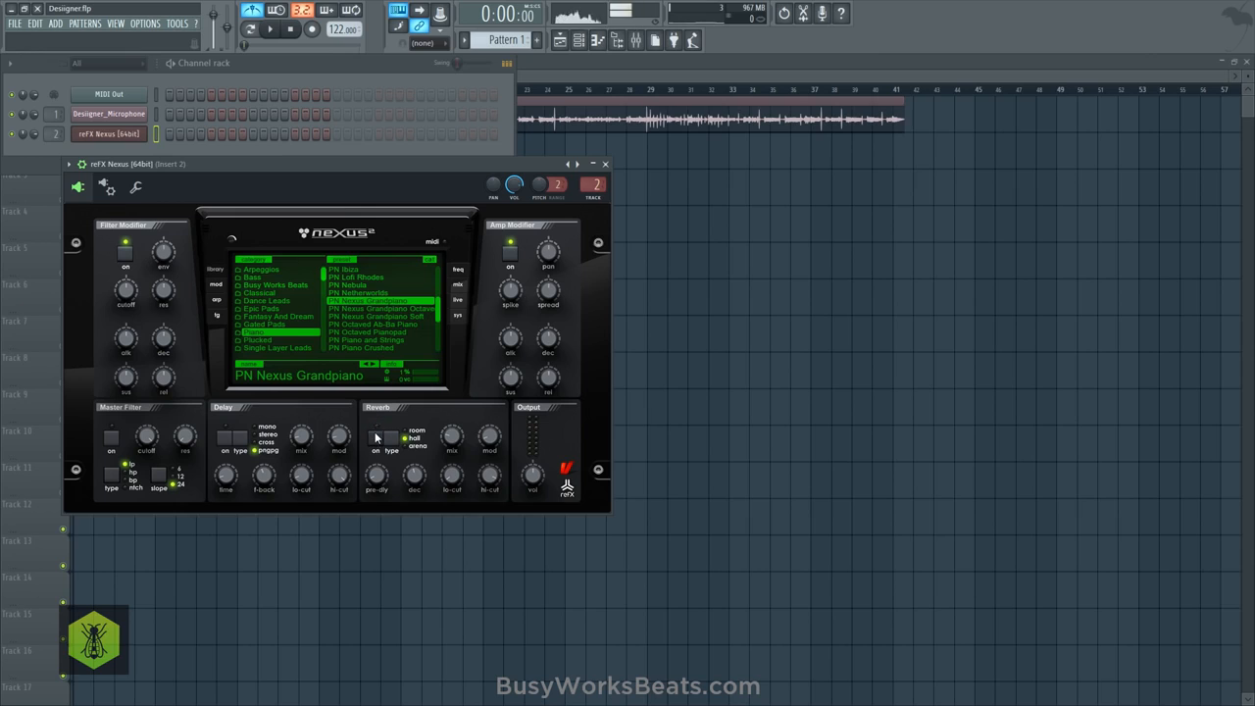
left_click(193, 125)
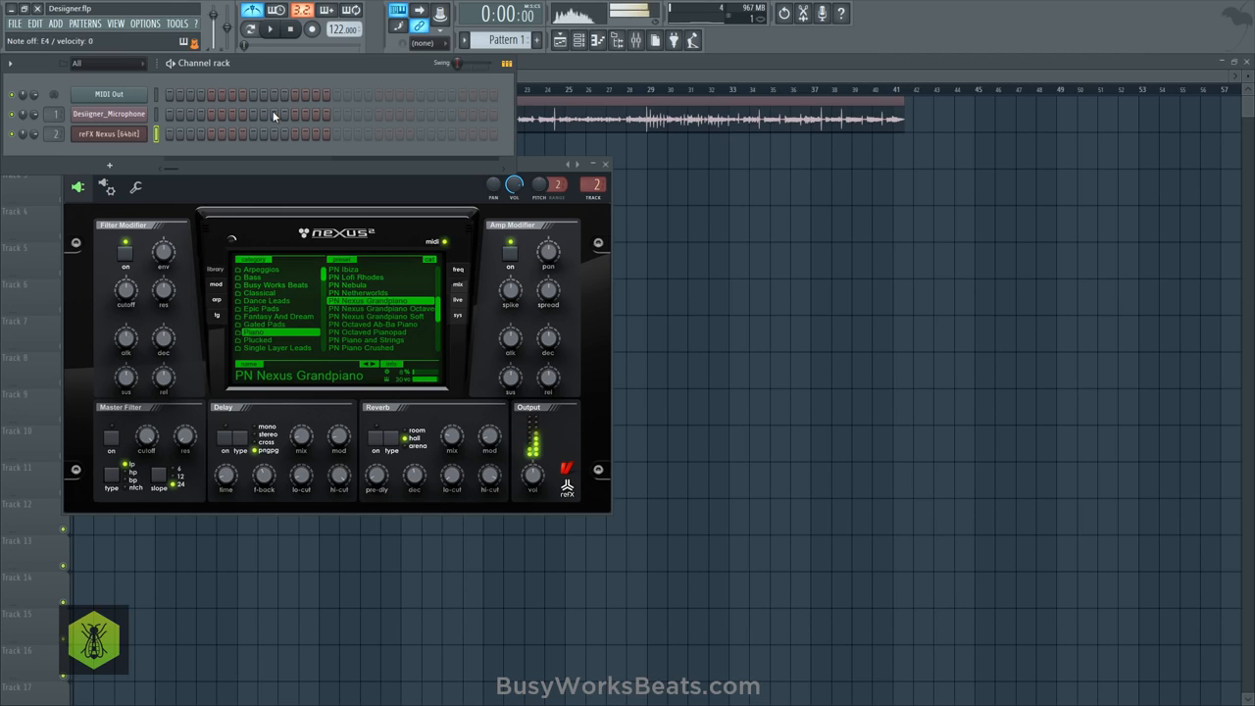
- Lower the fader of mixer Insert 1, which carries the vocal recording, while playing the song back
left_click(271, 31)
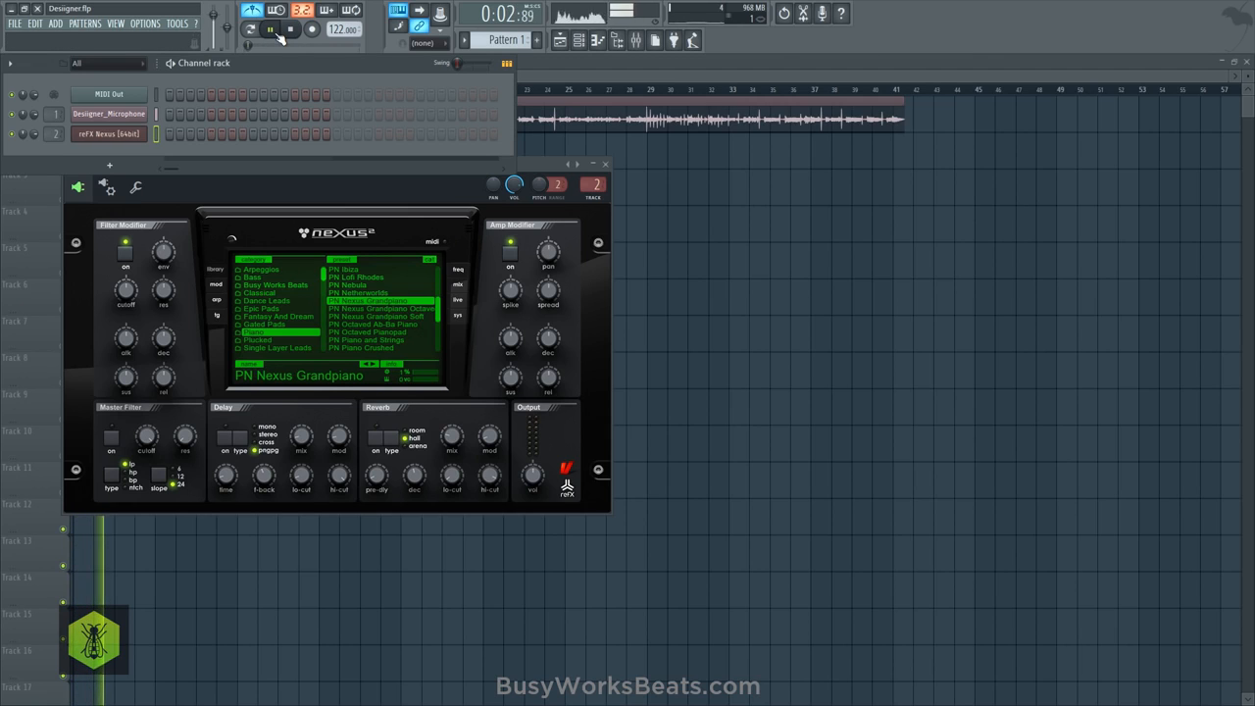
left_click(289, 30)
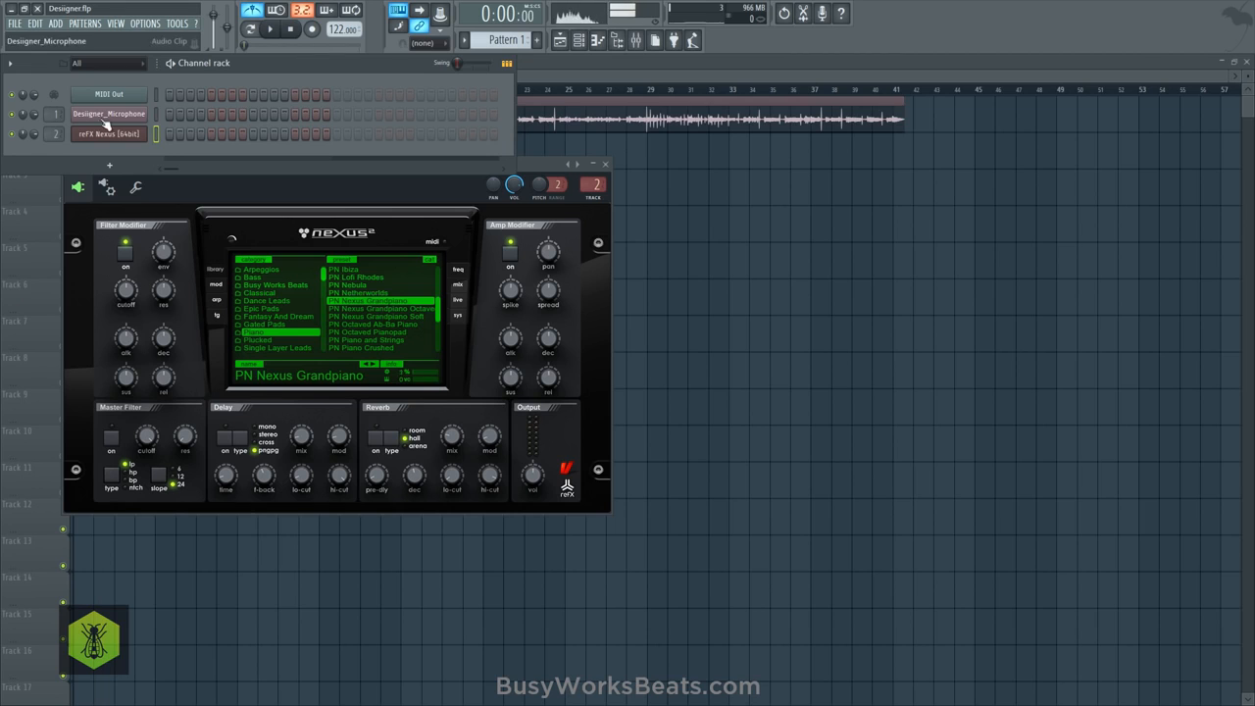
left_click(637, 41)
key("space")
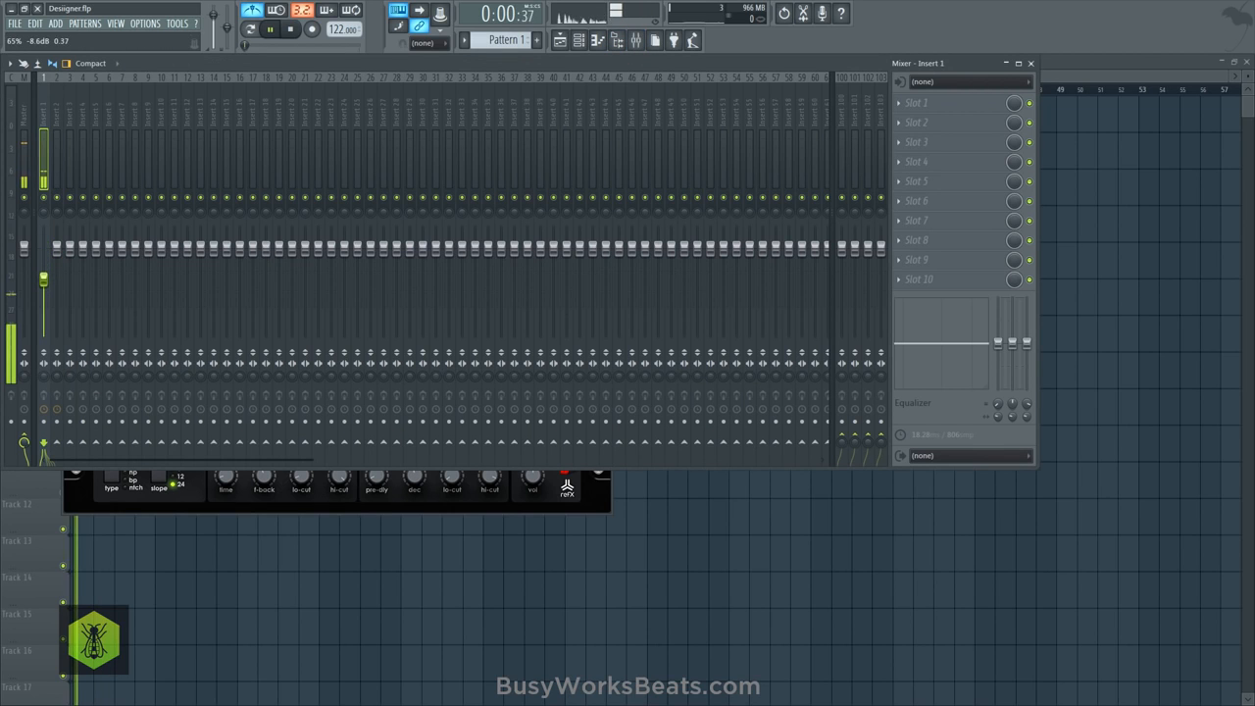
left_click(257, 15)
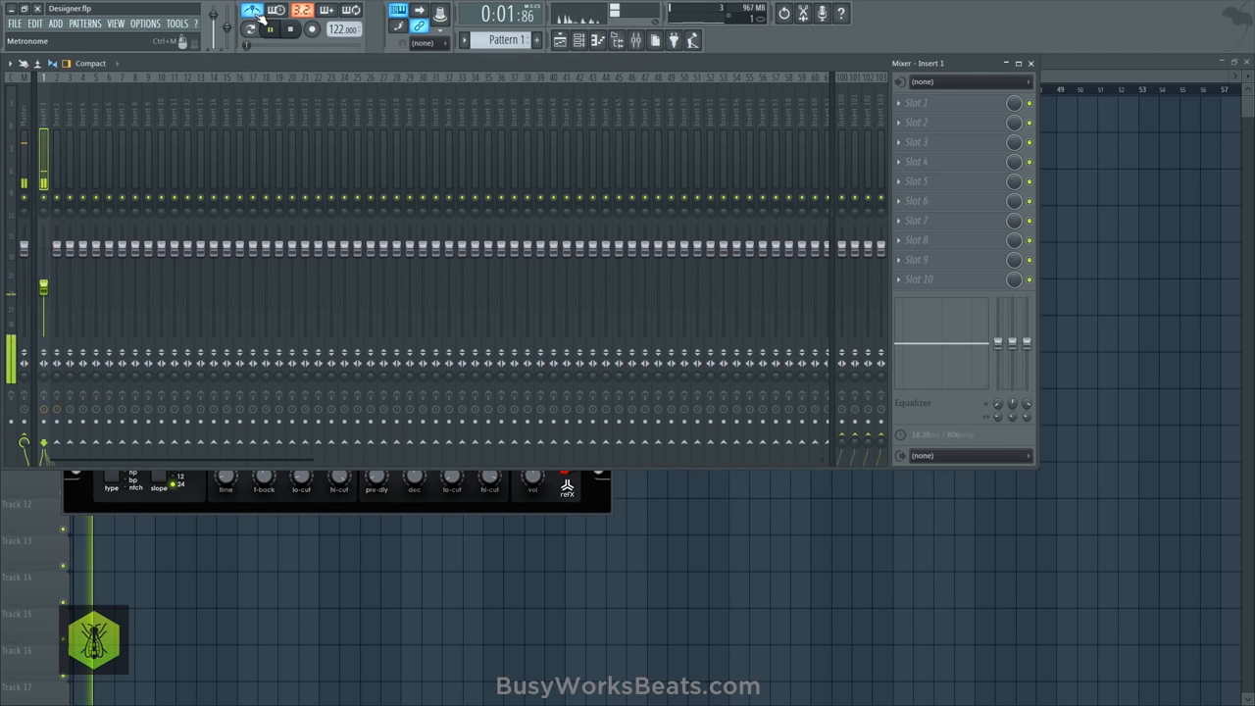
left_click(672, 525)
left_click(579, 41)
key("space")
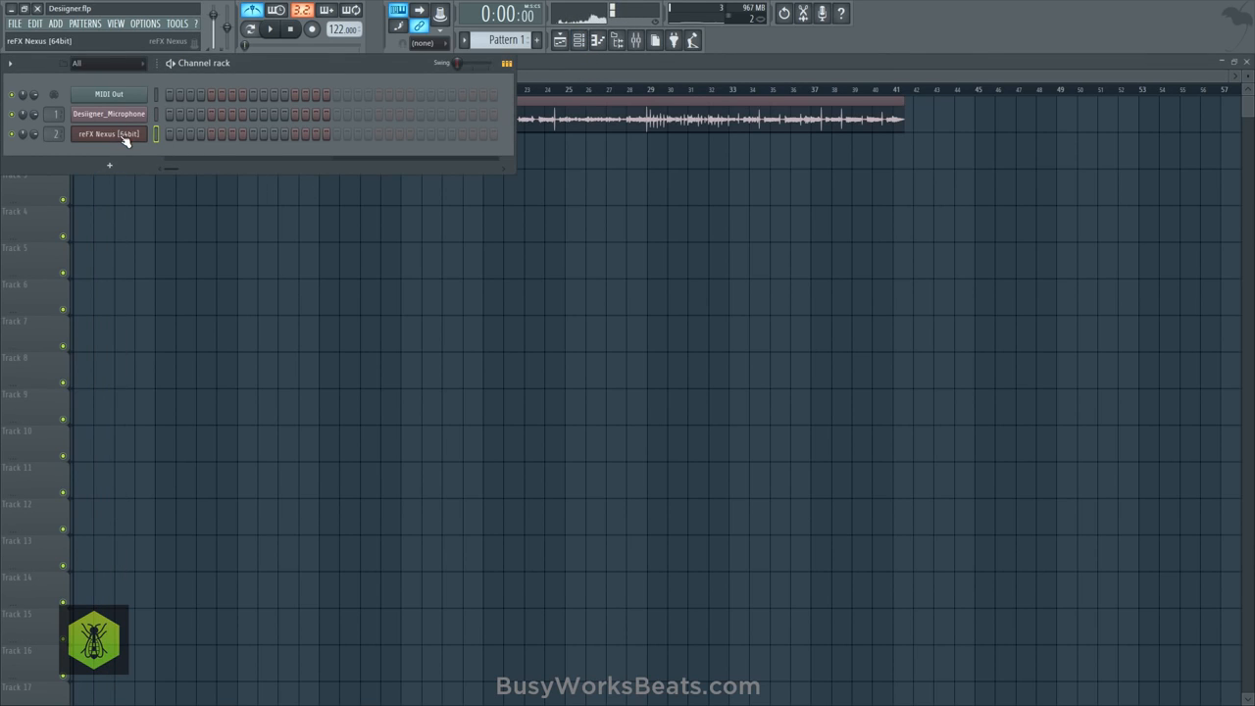
- Load the ST Lord of the Violins preset from the XP Hollywood category in Nexus
left_click(109, 133)
left_click(271, 317)
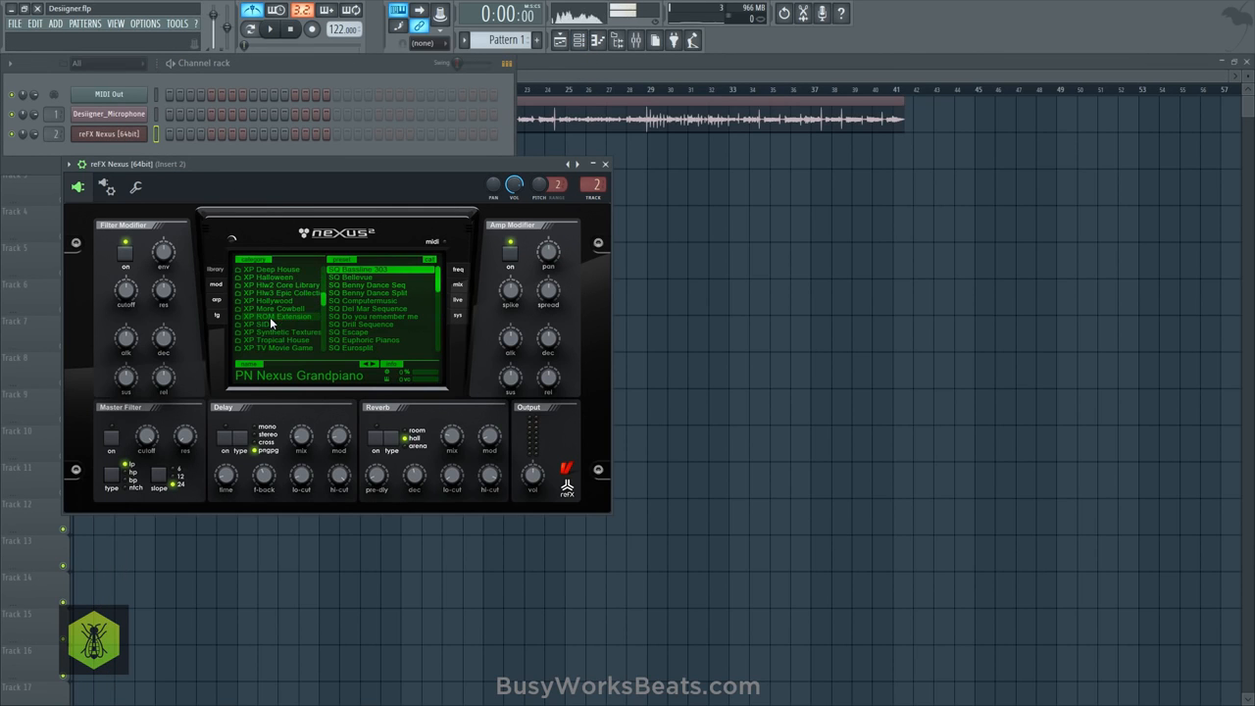
left_click(290, 306)
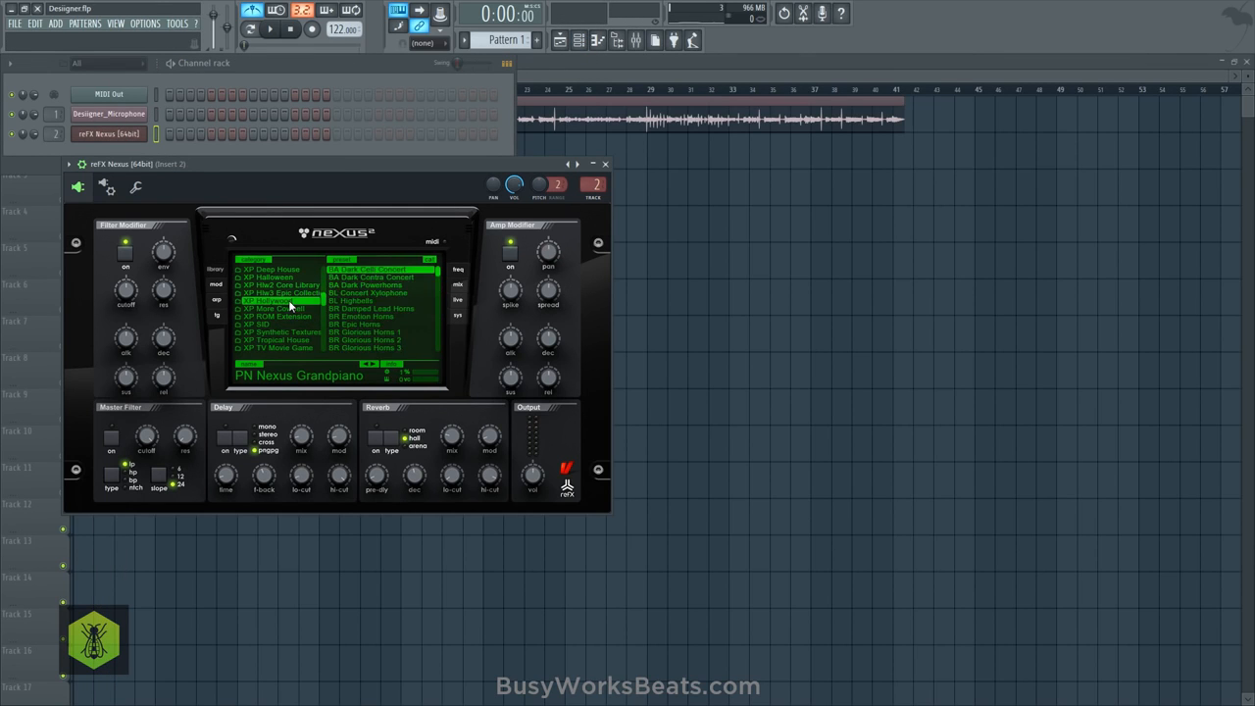
scroll(374, 310, "down", 5)
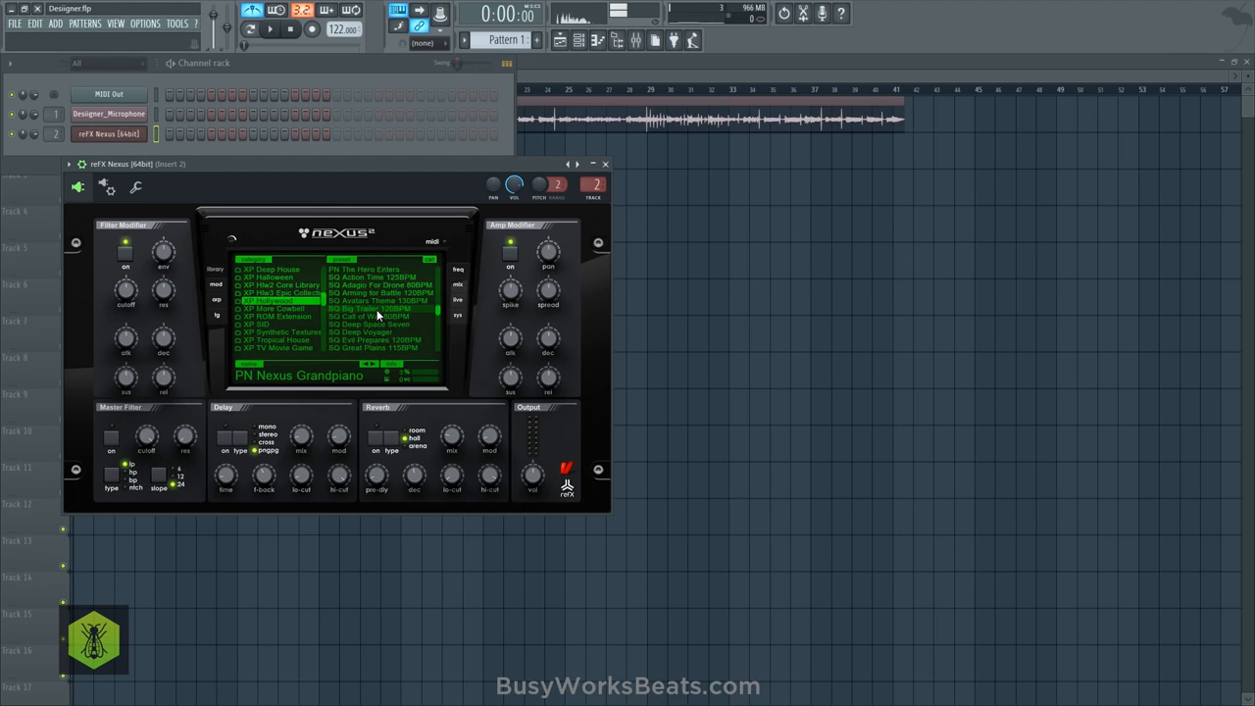
scroll(377, 314, "down", 3)
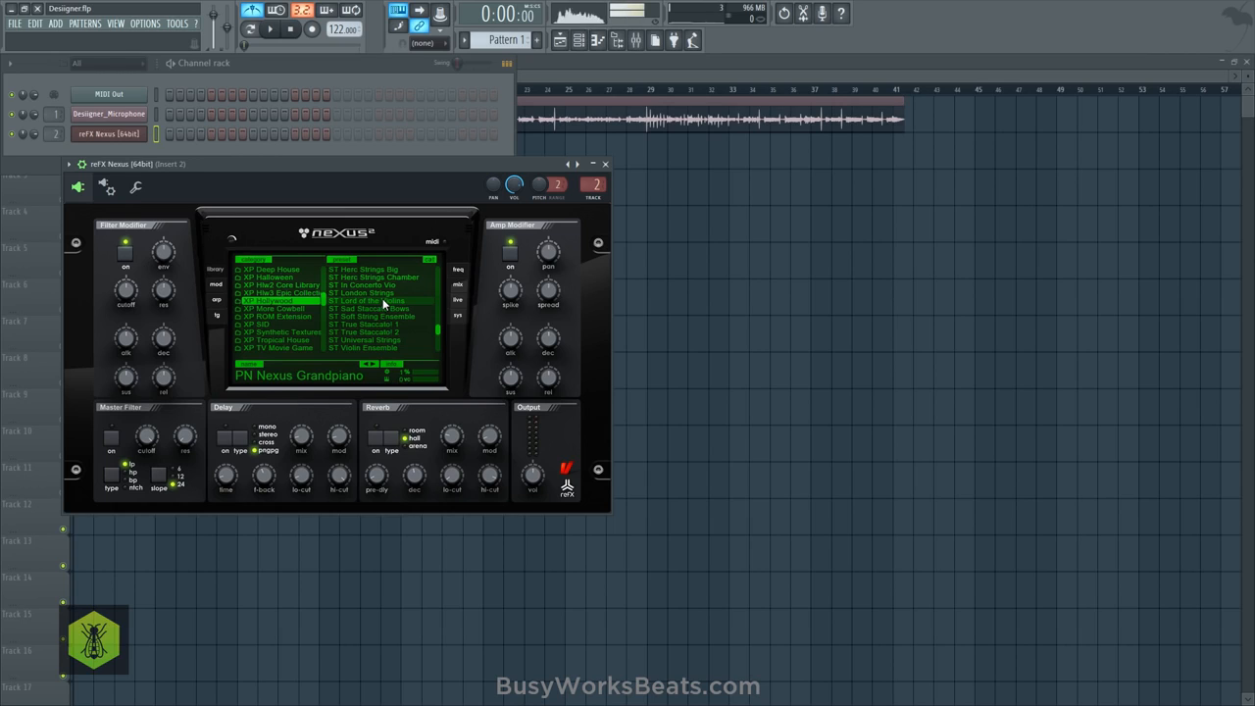
left_click(382, 298)
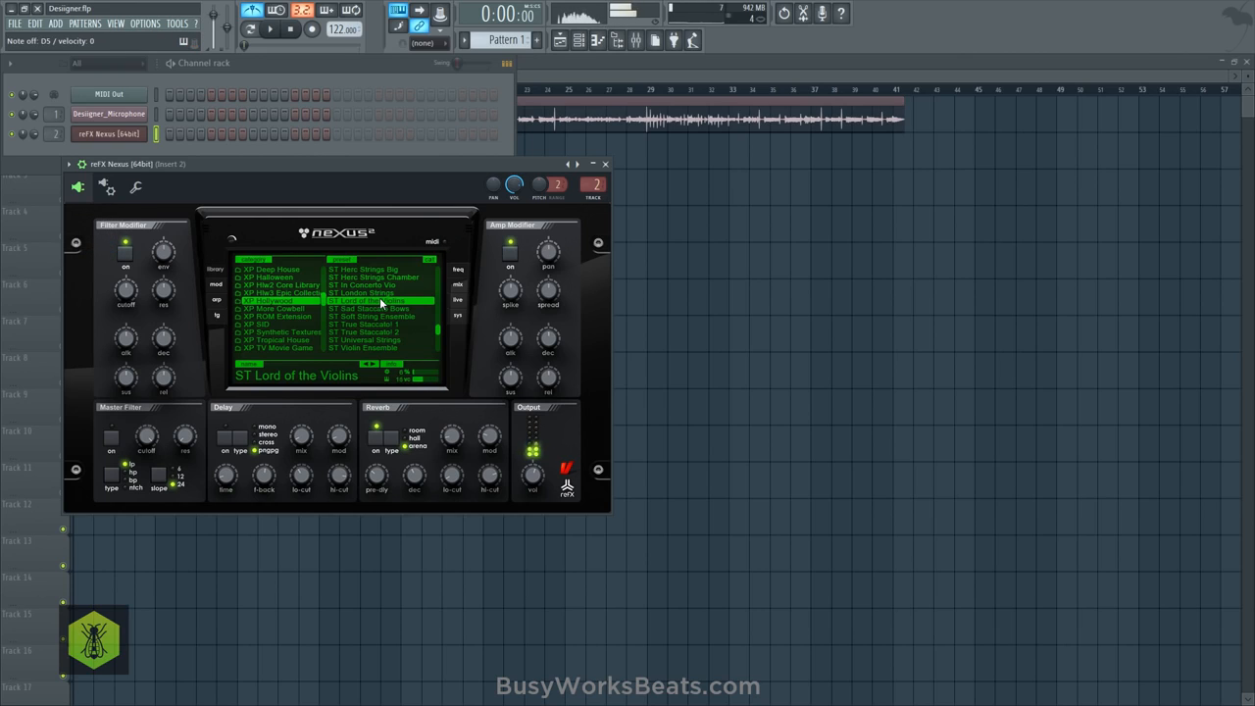
- Place a Pattern 1 clip on Track 2 of the playlist, stretched to span bars 1 through 8
left_click(706, 275)
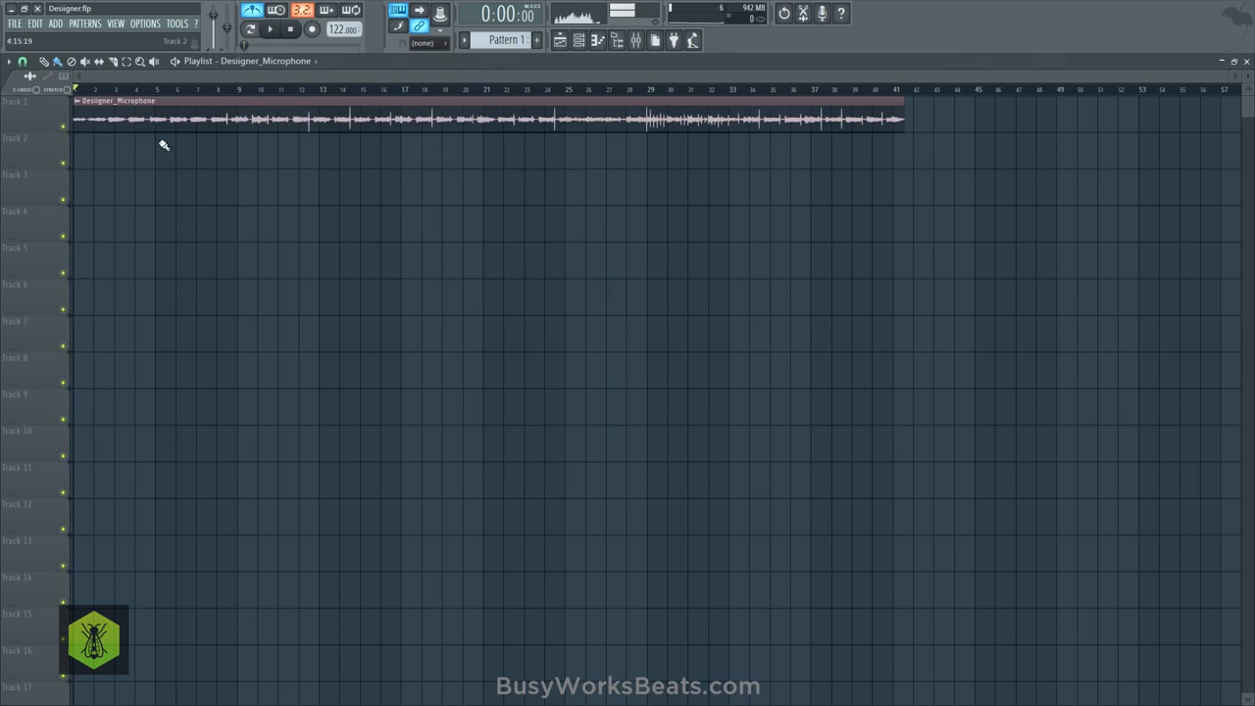
left_click(79, 149)
right_click(78, 147)
left_click(66, 78)
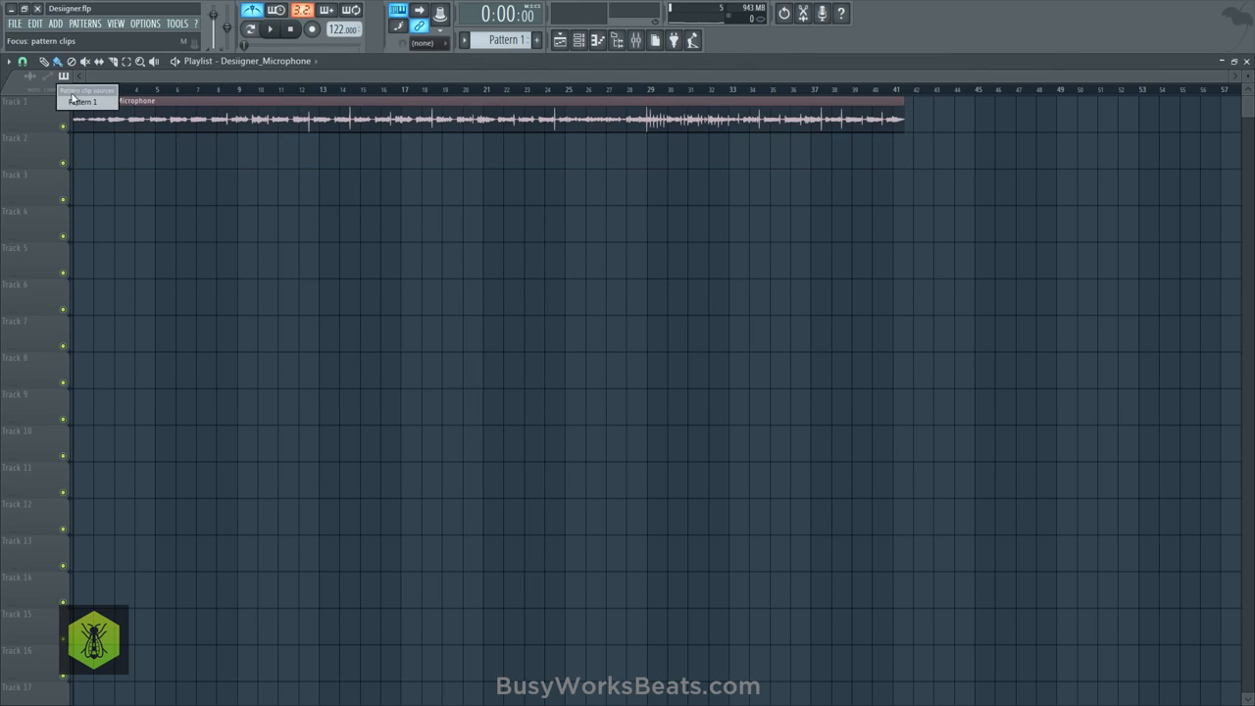
left_click(79, 103)
left_click(78, 148)
left_click_drag(91, 152, 203, 163)
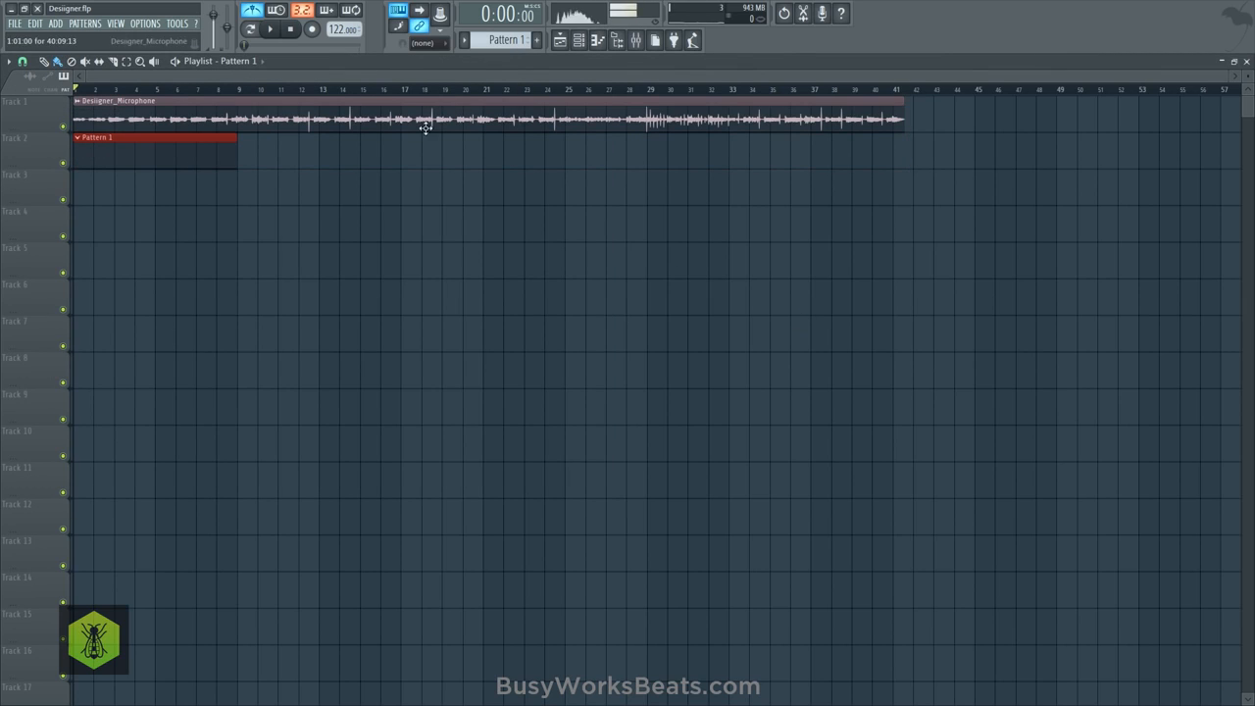
- Open the piano roll of the reFX Nexus channel
left_click(580, 47)
right_click(130, 134)
left_click(182, 135)
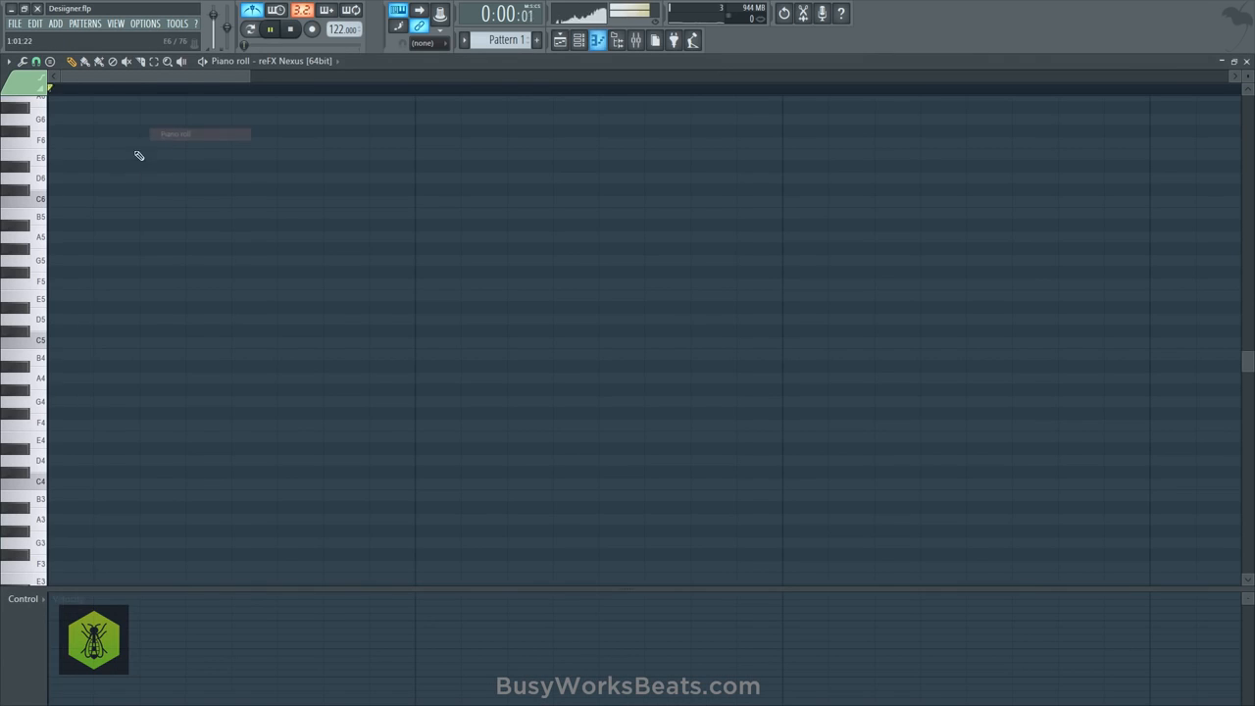
- Audition piano-roll keys such as D5, B4 and B3 against short bursts of vocal playback to find the root note
left_click(45, 199)
left_click(37, 181)
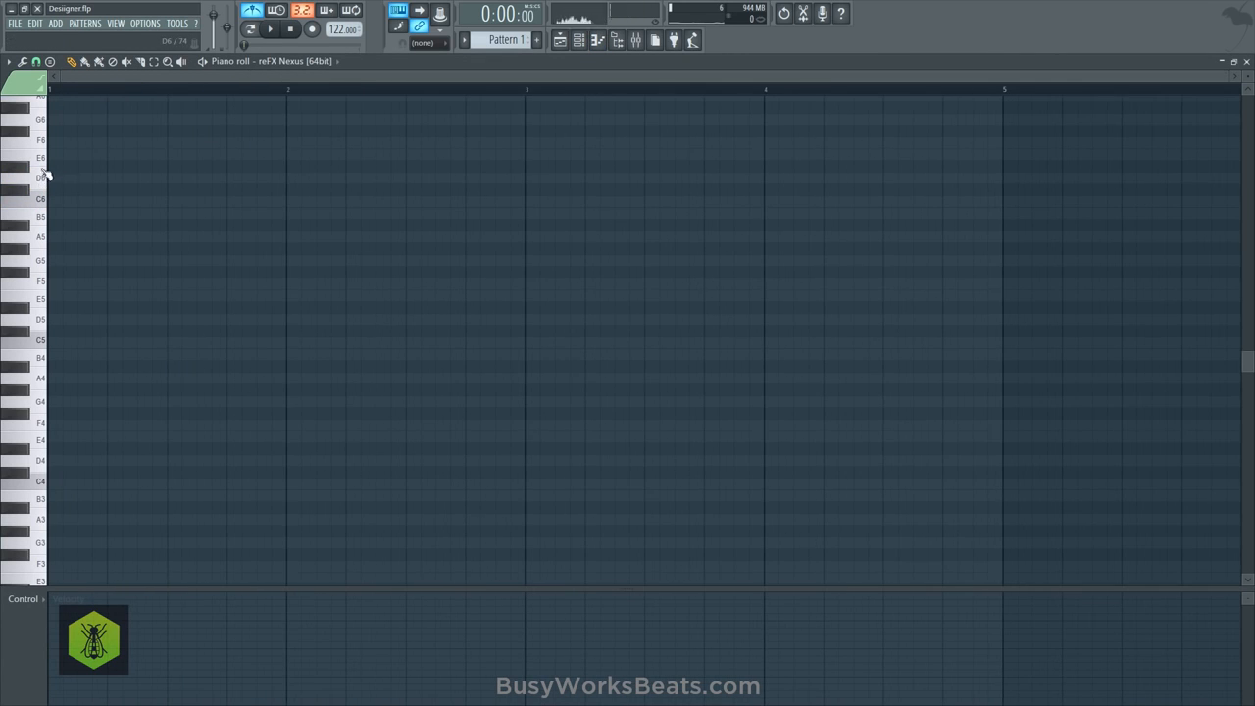
left_click_drag(49, 319, 43, 363)
key("space")
left_click(42, 361)
key("space")
left_click(42, 323)
key("space")
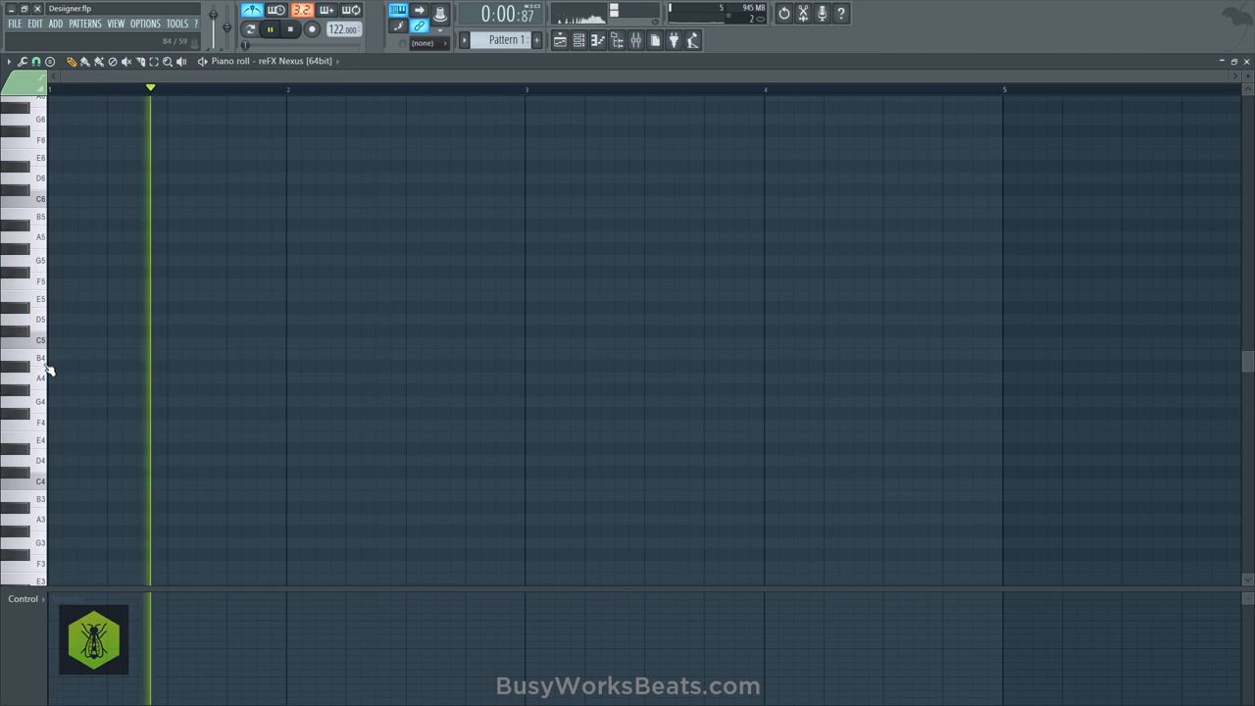
key("space")
left_click(43, 360)
key("space")
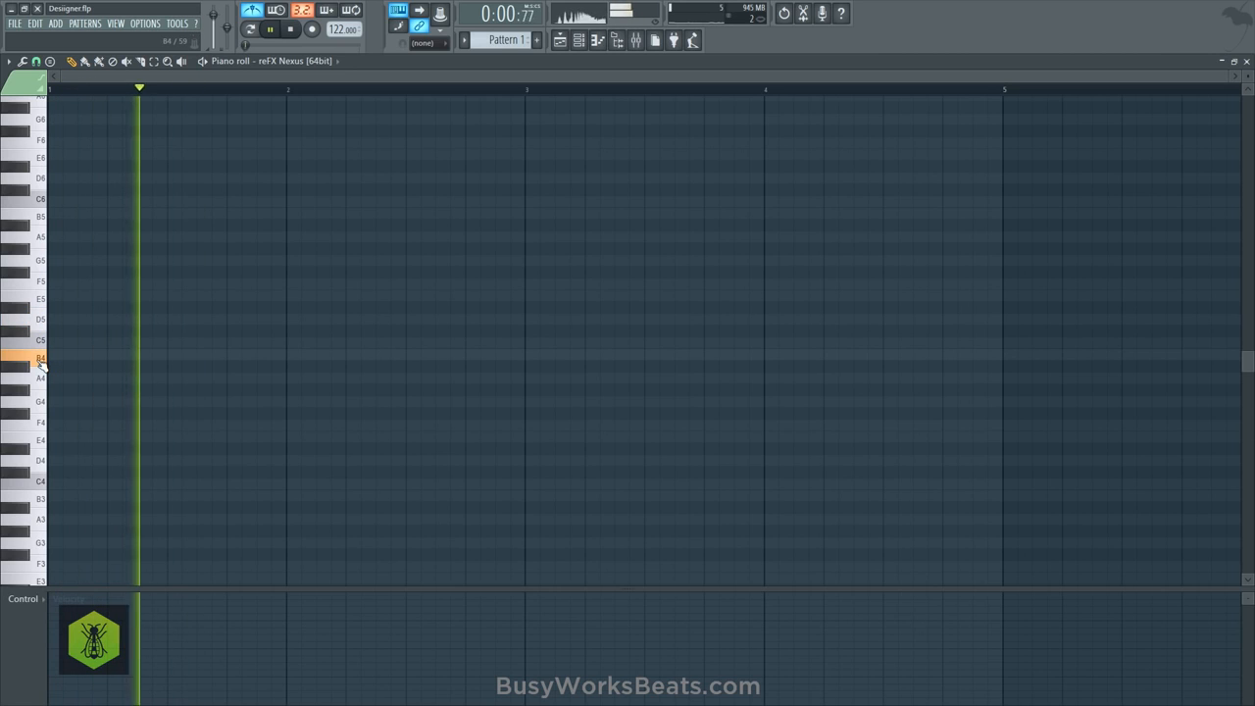
key("space")
left_click(43, 361)
key("space")
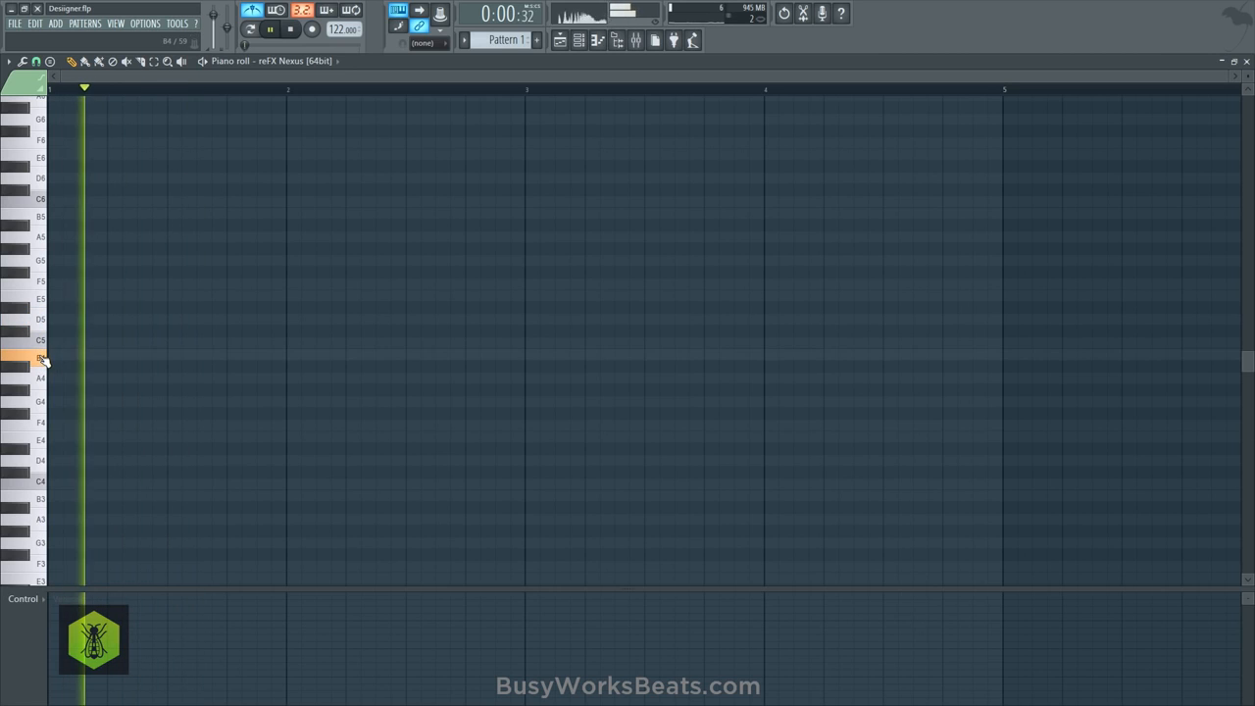
left_click(42, 502)
key("space")
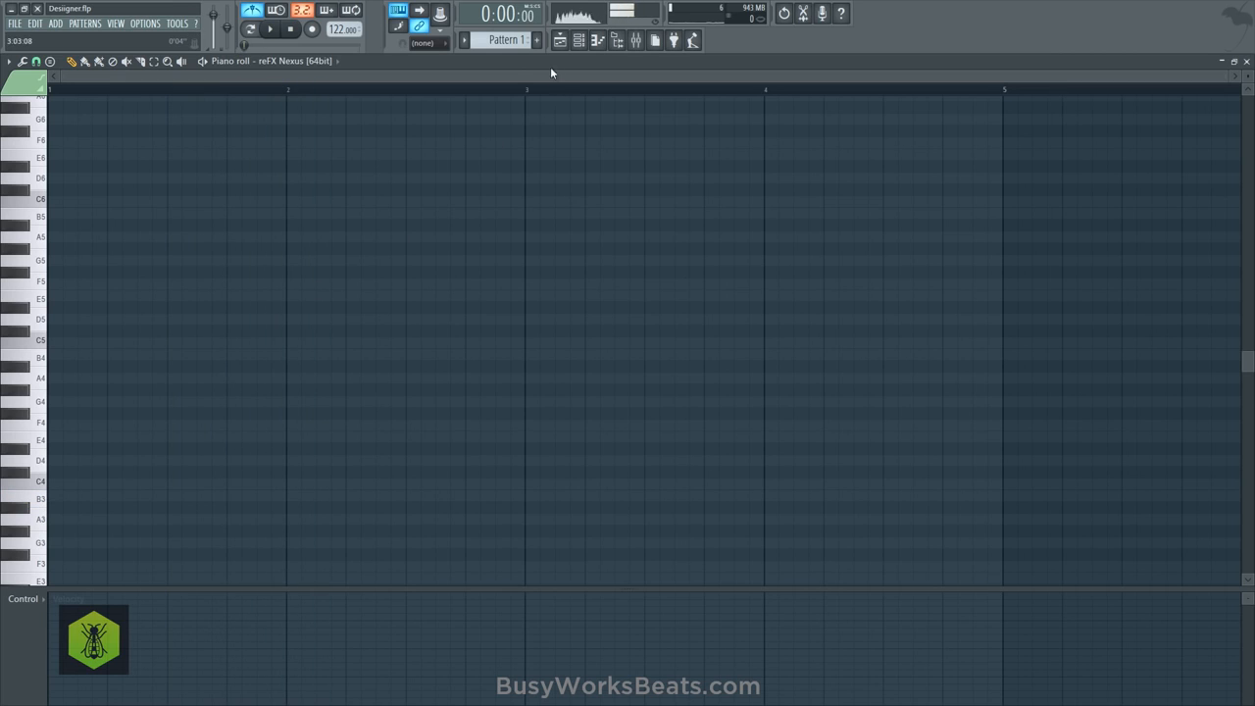
- View the mixer levels of the vocal and Nexus inserts and return to the piano roll
key("F6")
key("F9")
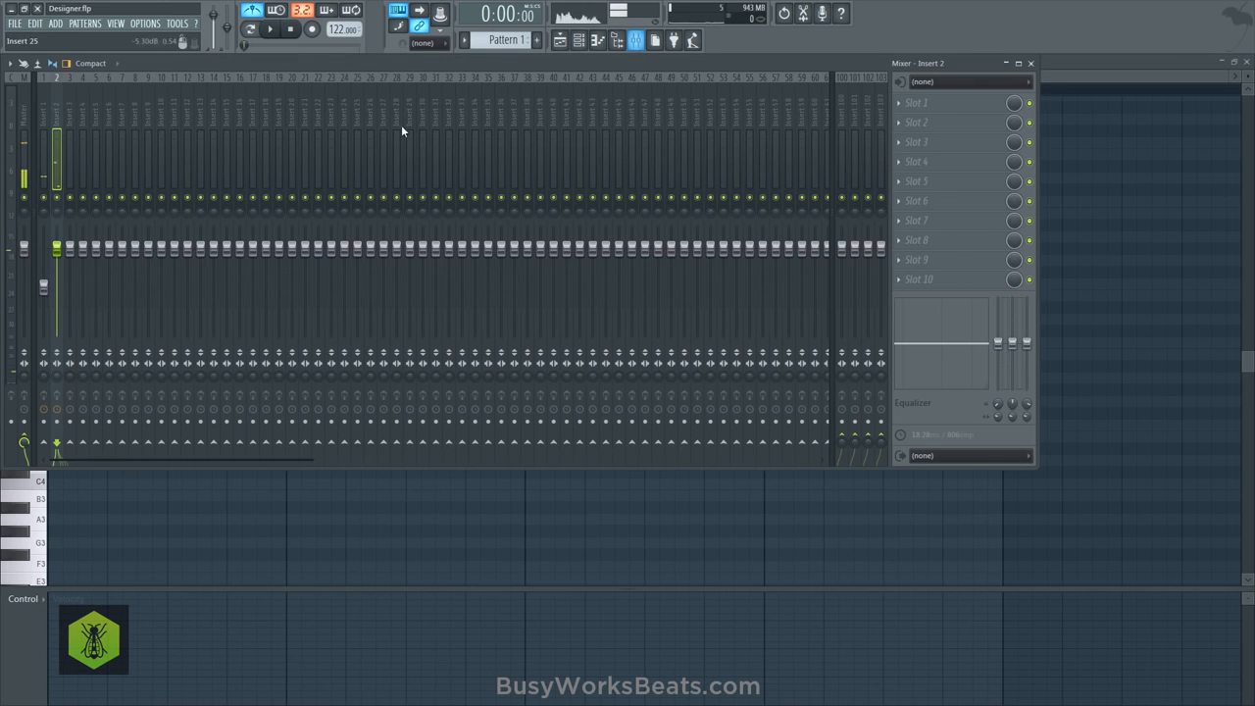
key("F7")
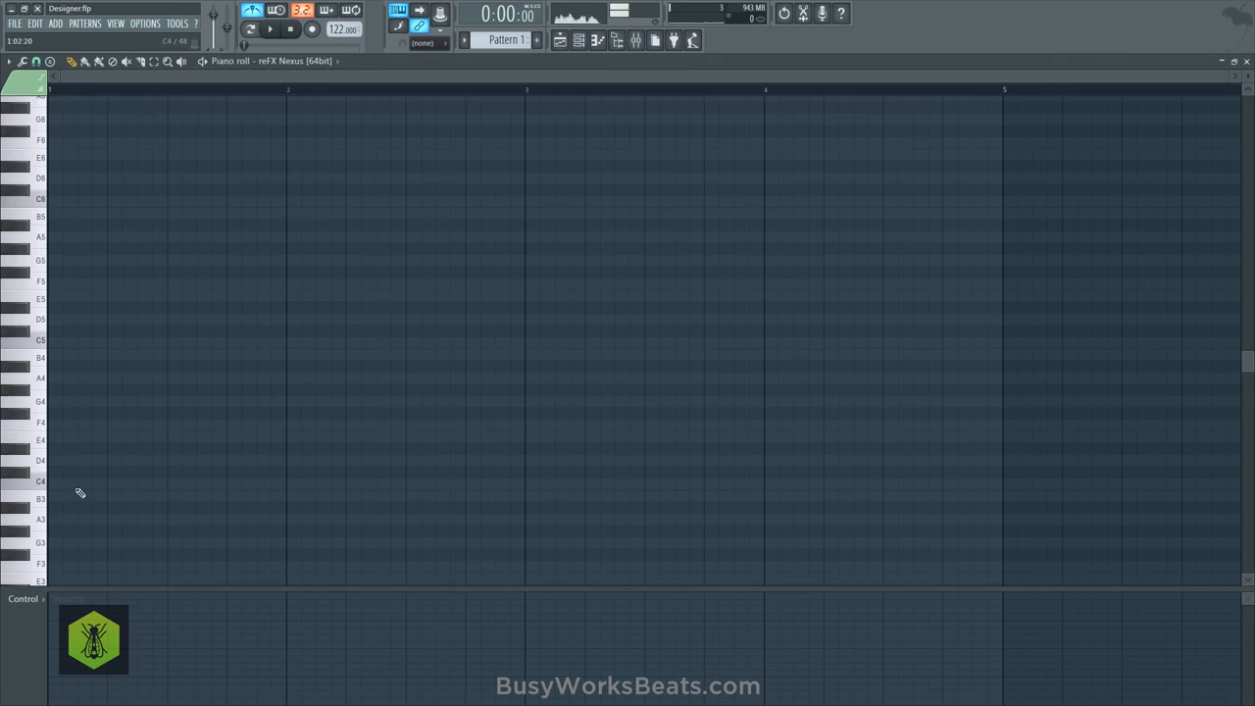
- Audition B3 once more and place a two-bar B3 note at the start of bar 1
left_click(43, 505)
left_click(637, 40)
key("F9")
left_click(42, 501)
left_click(51, 498)
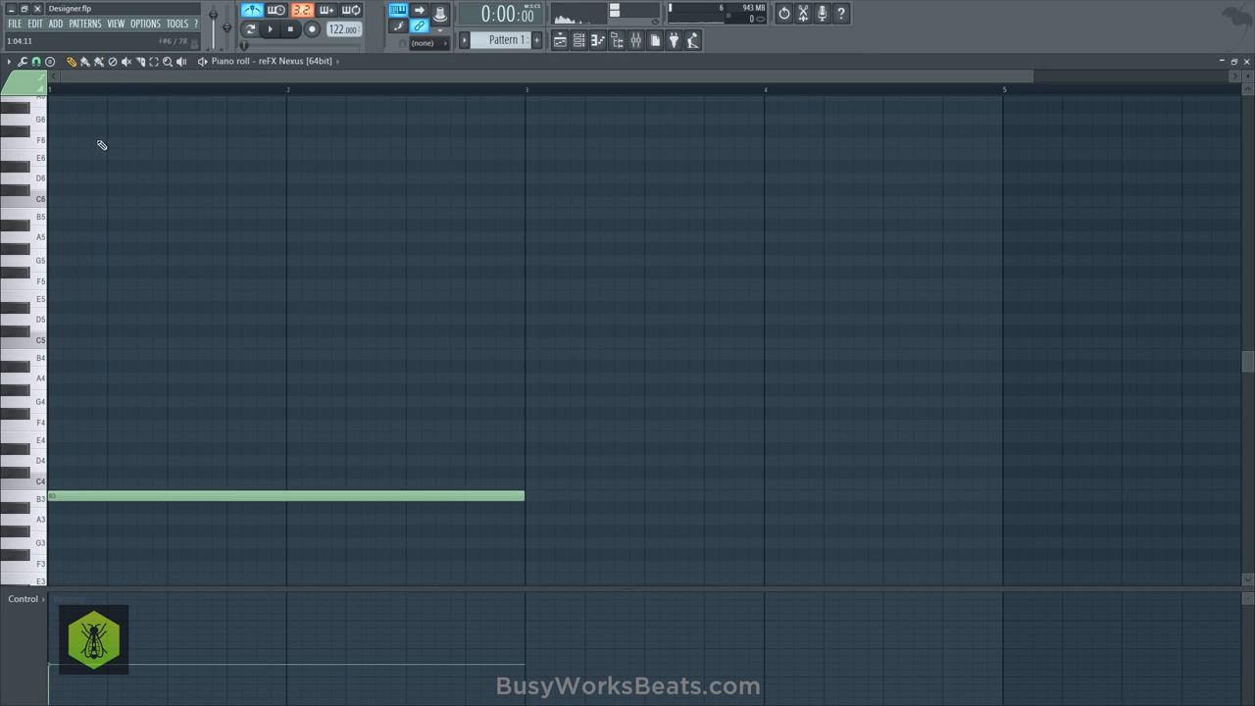
- Add a two-bar C4 note at bar 3 and a two-bar B3 note at bar 5 during playback
scroll(123, 92, "down", 1)
key("space")
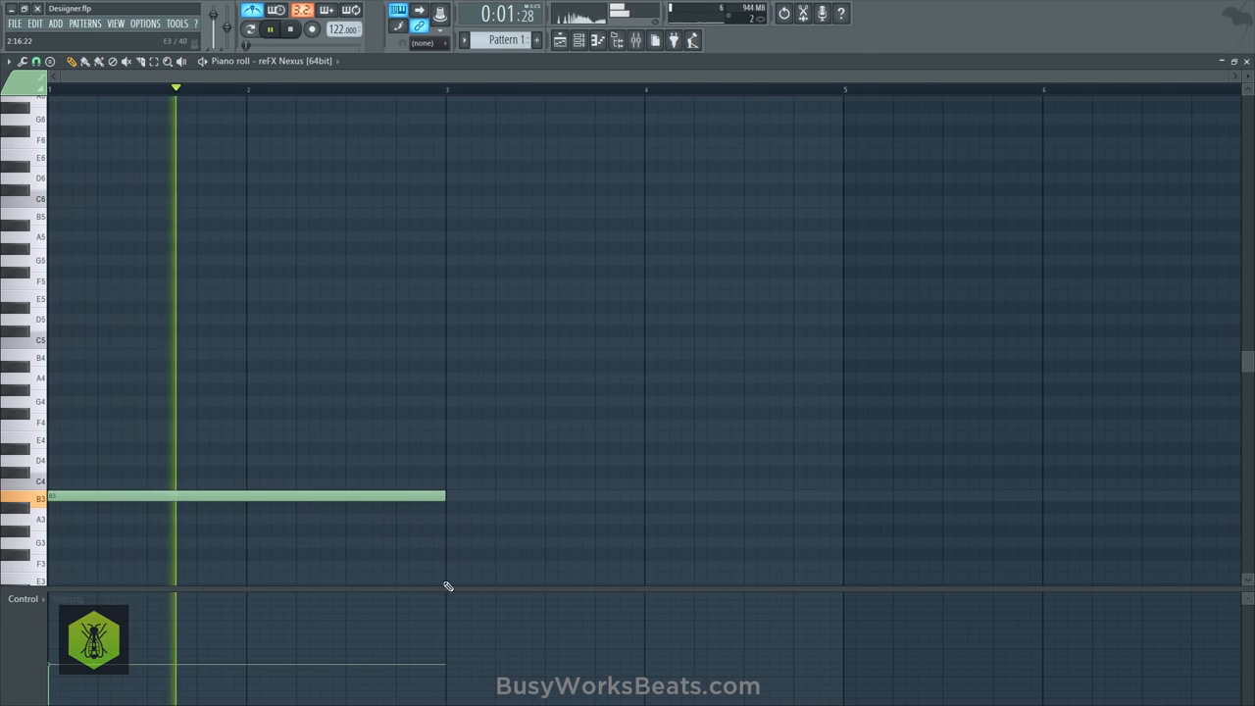
left_click(448, 484)
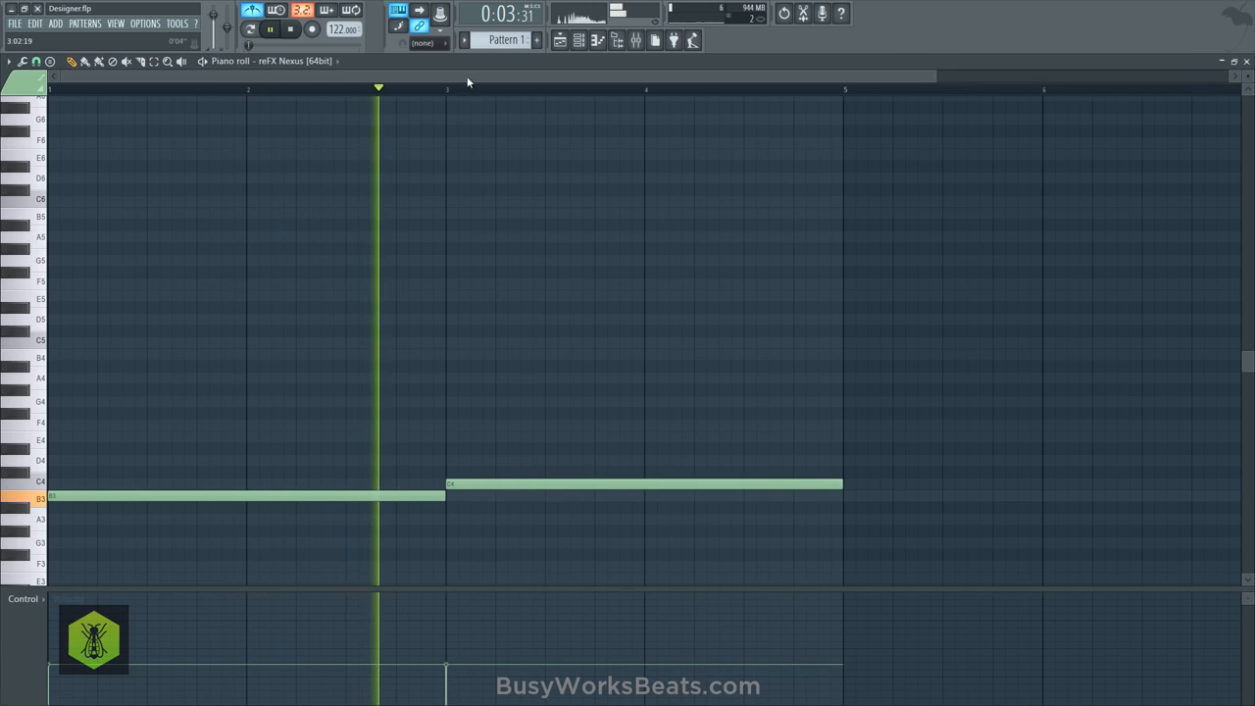
scroll(468, 82, "down", 1)
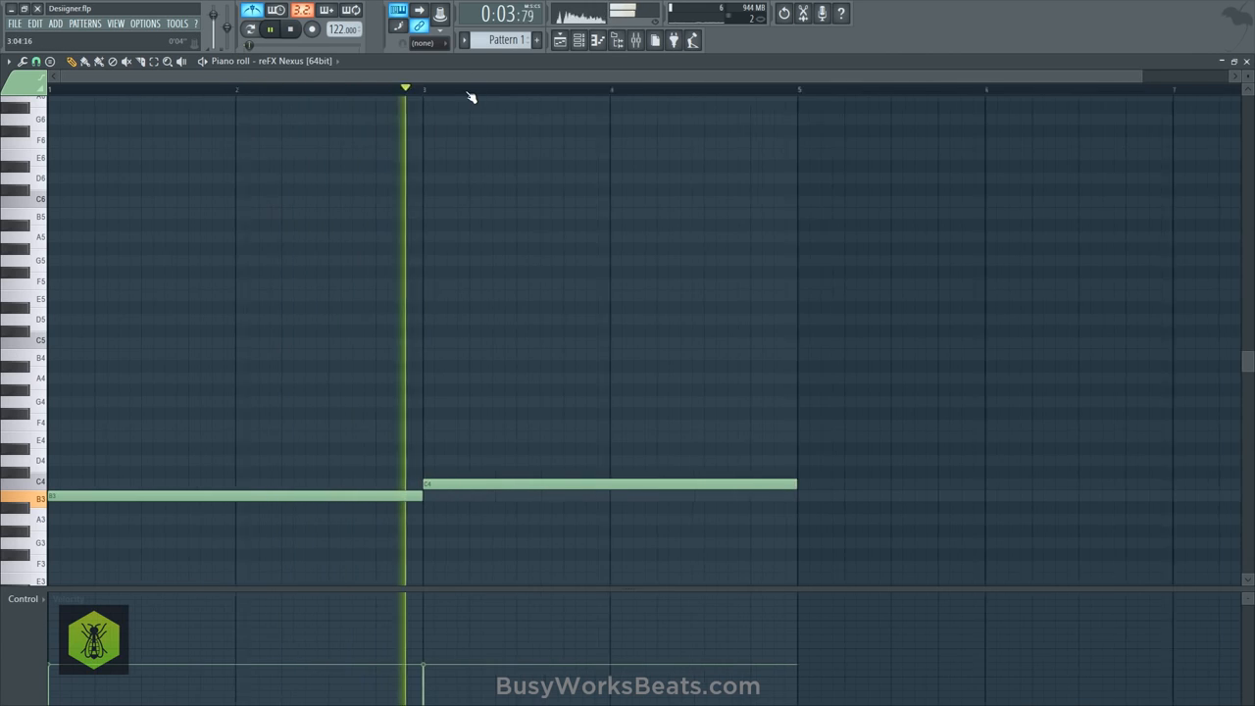
left_click(648, 497)
scroll(621, 92, "down", 1)
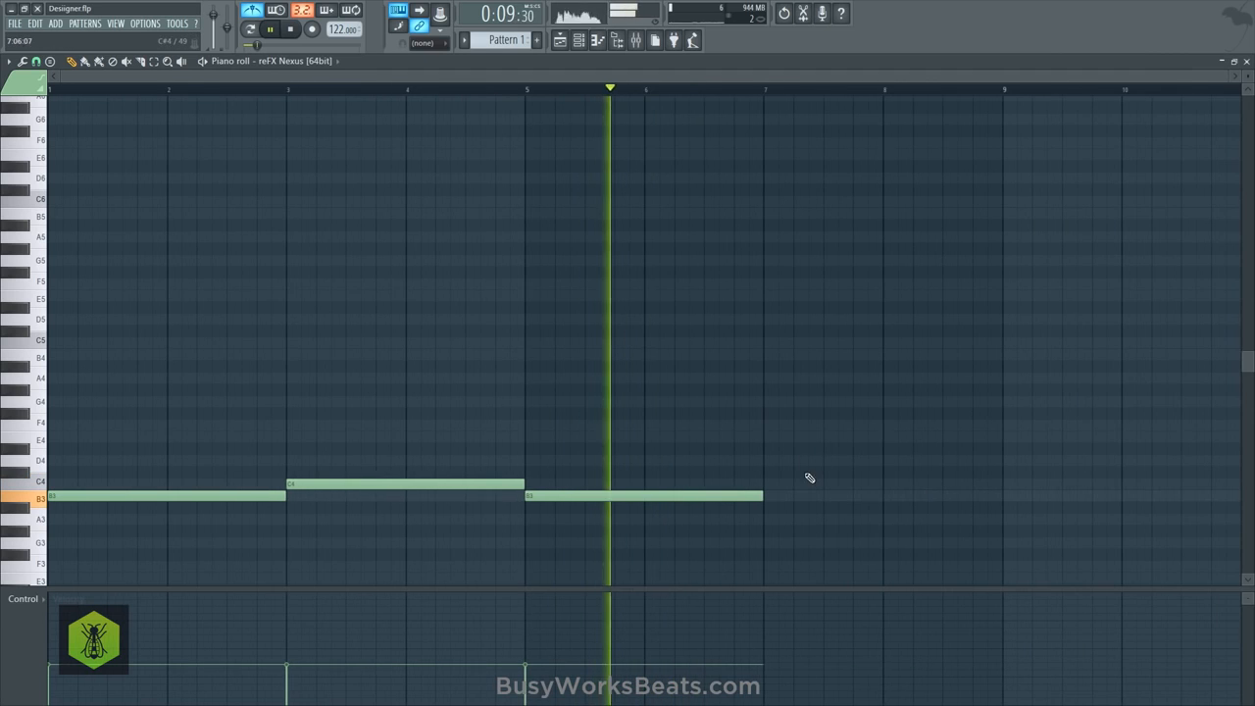
- Place a two-bar D4 note at bar 7, delete the stray C4 note beneath it, and play the line back
key("space")
left_click(770, 484)
left_click(770, 461)
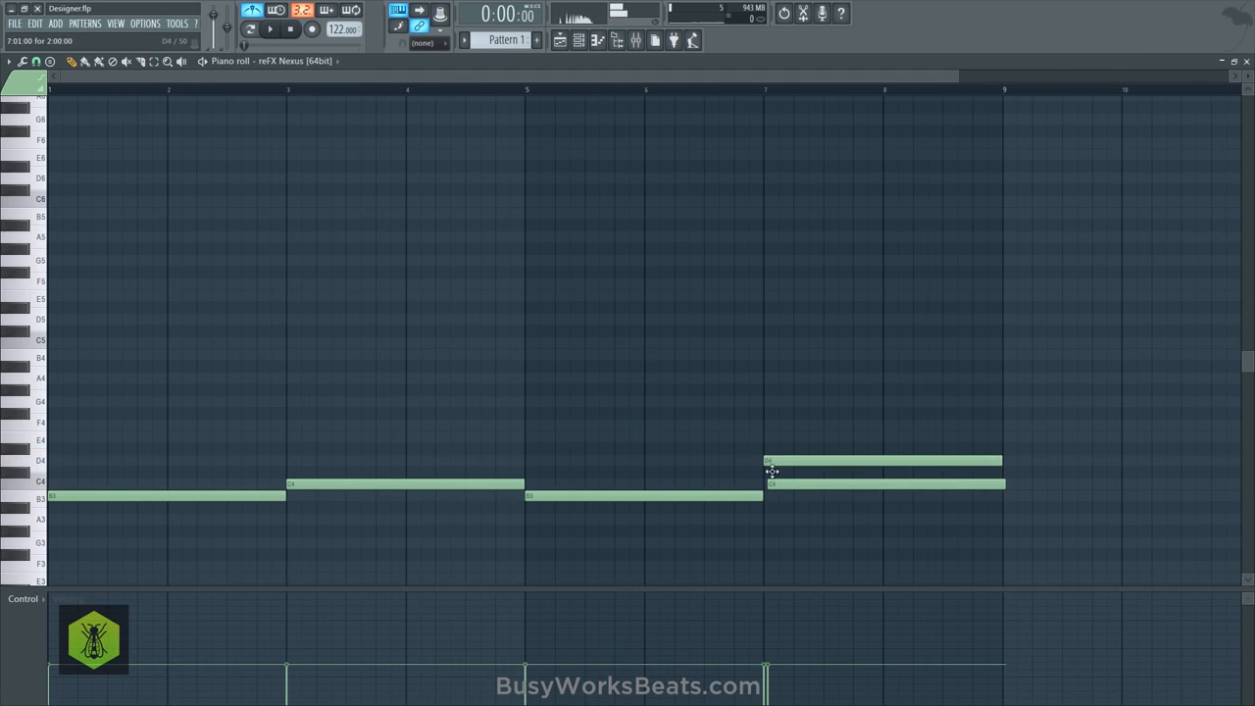
key("space")
right_click(772, 483)
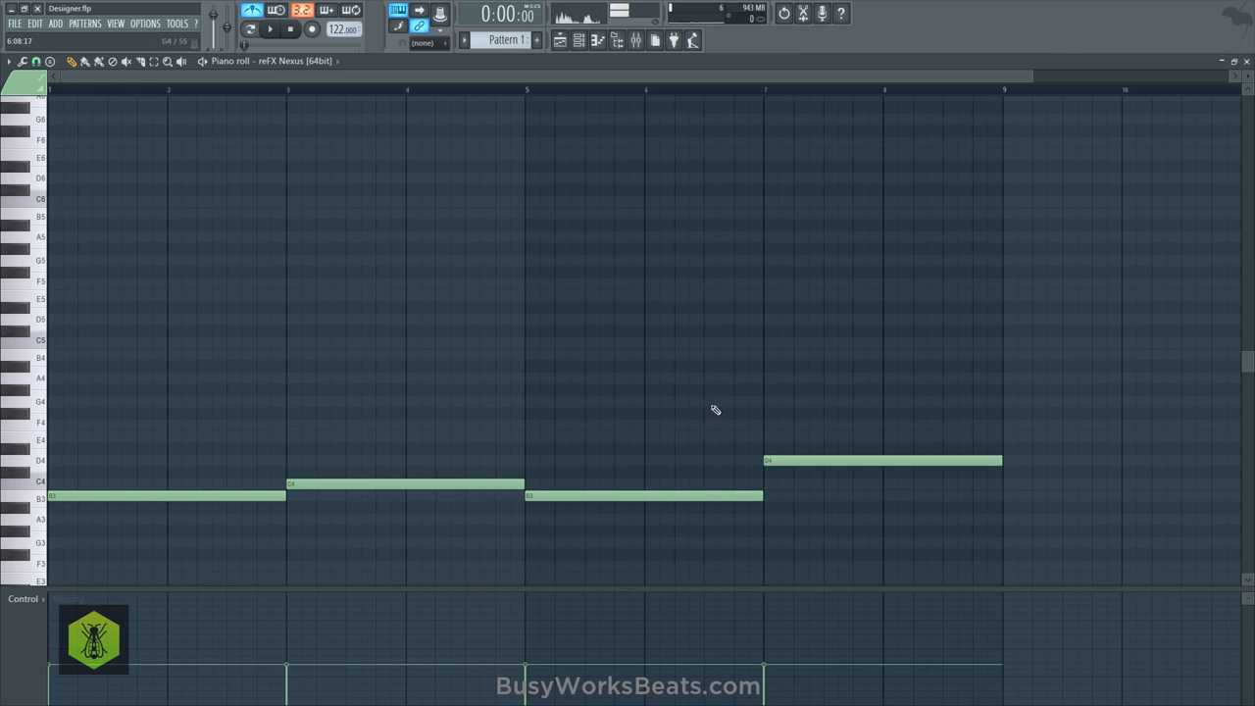
scroll(597, 92, "down", 1)
key("space")
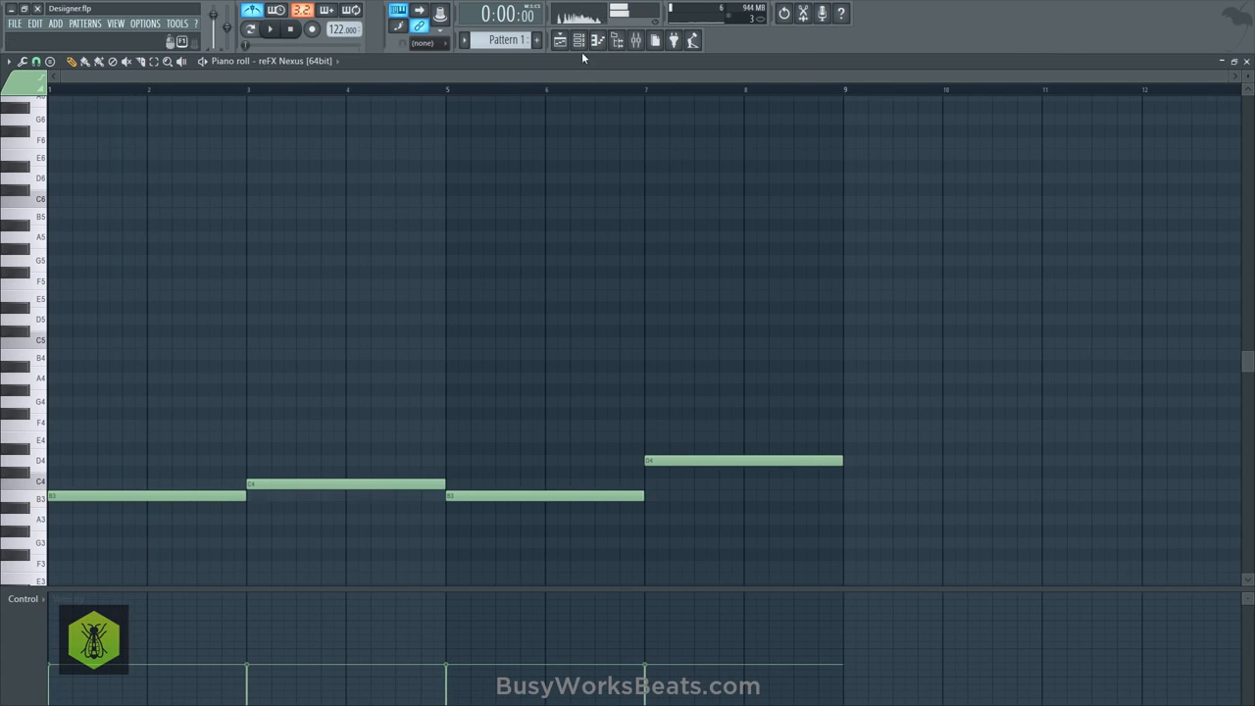
- View the scale and key settings of the Pitcher effect on the Microphone mixer track, and close it and the mixer
left_click(578, 41)
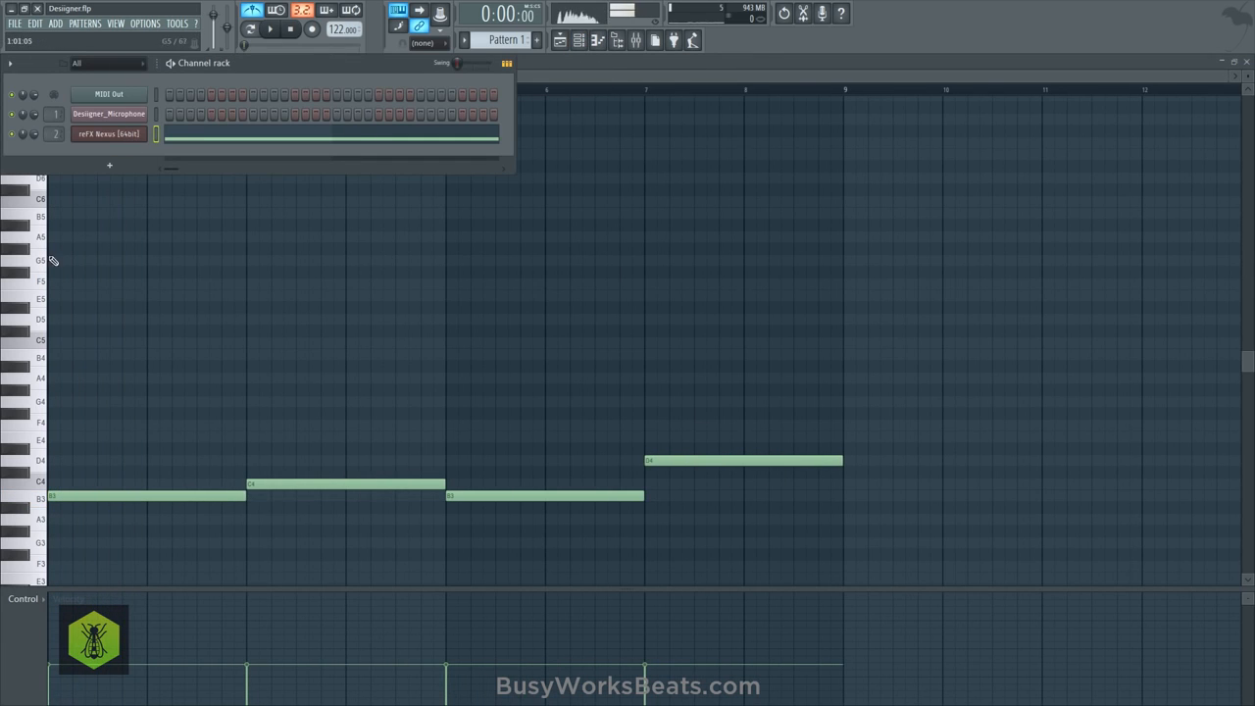
left_click(37, 339)
left_click(635, 40)
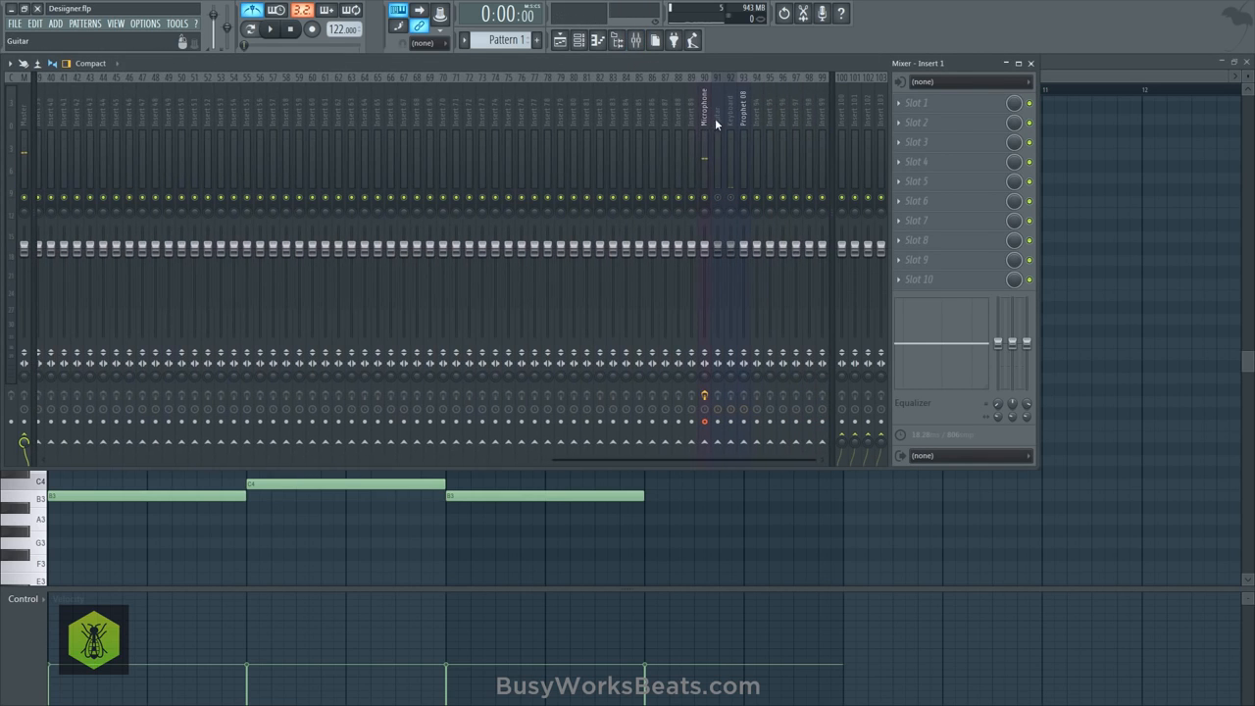
left_click(708, 114)
left_click(970, 165)
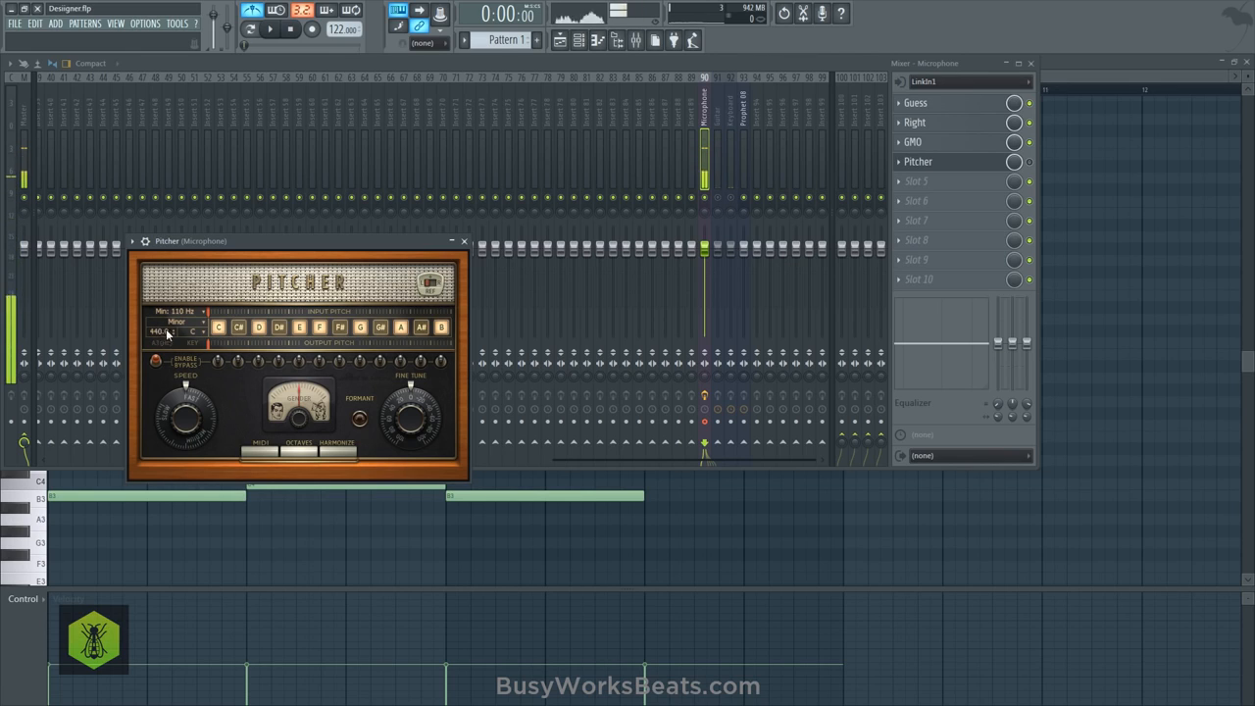
left_click(465, 242)
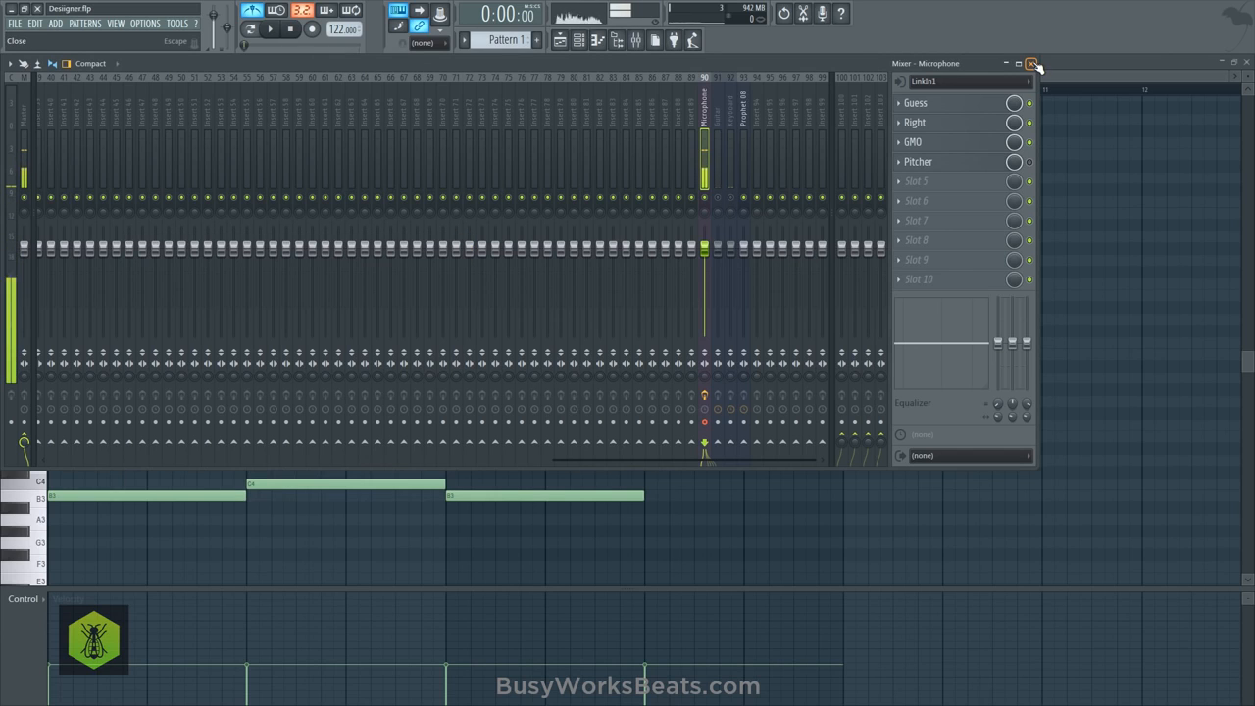
scroll(401, 202, "up", 10)
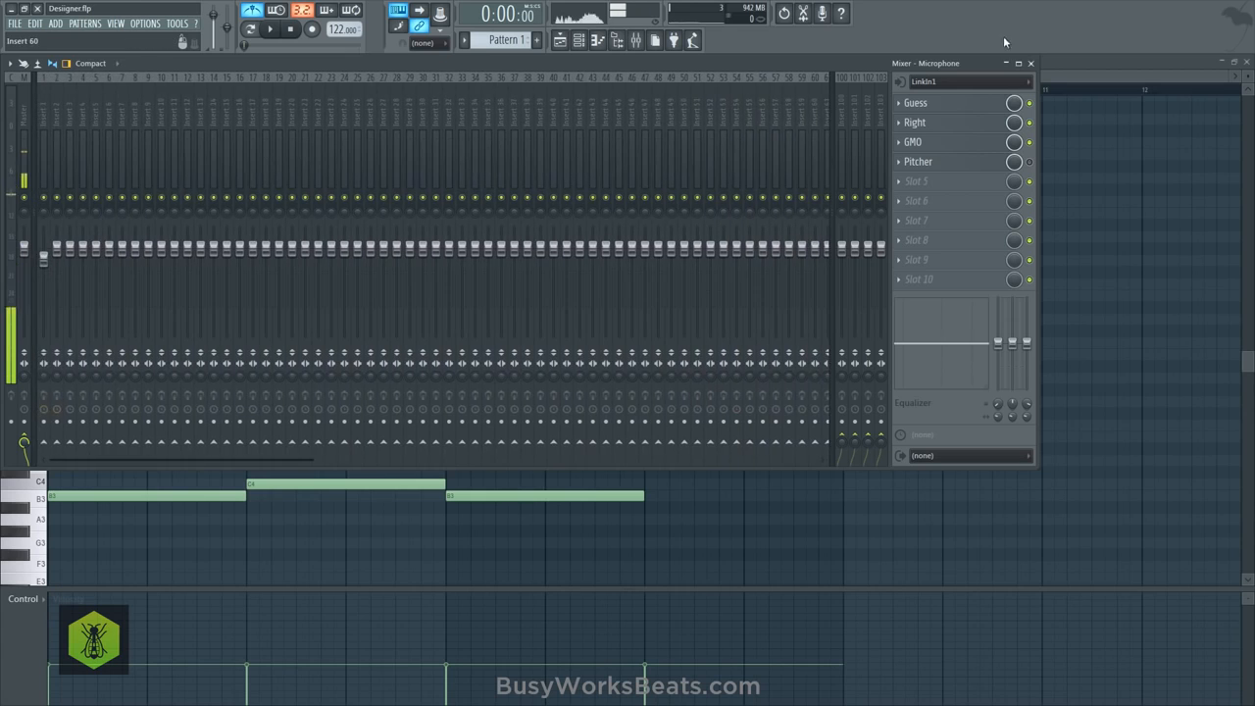
left_click(1031, 63)
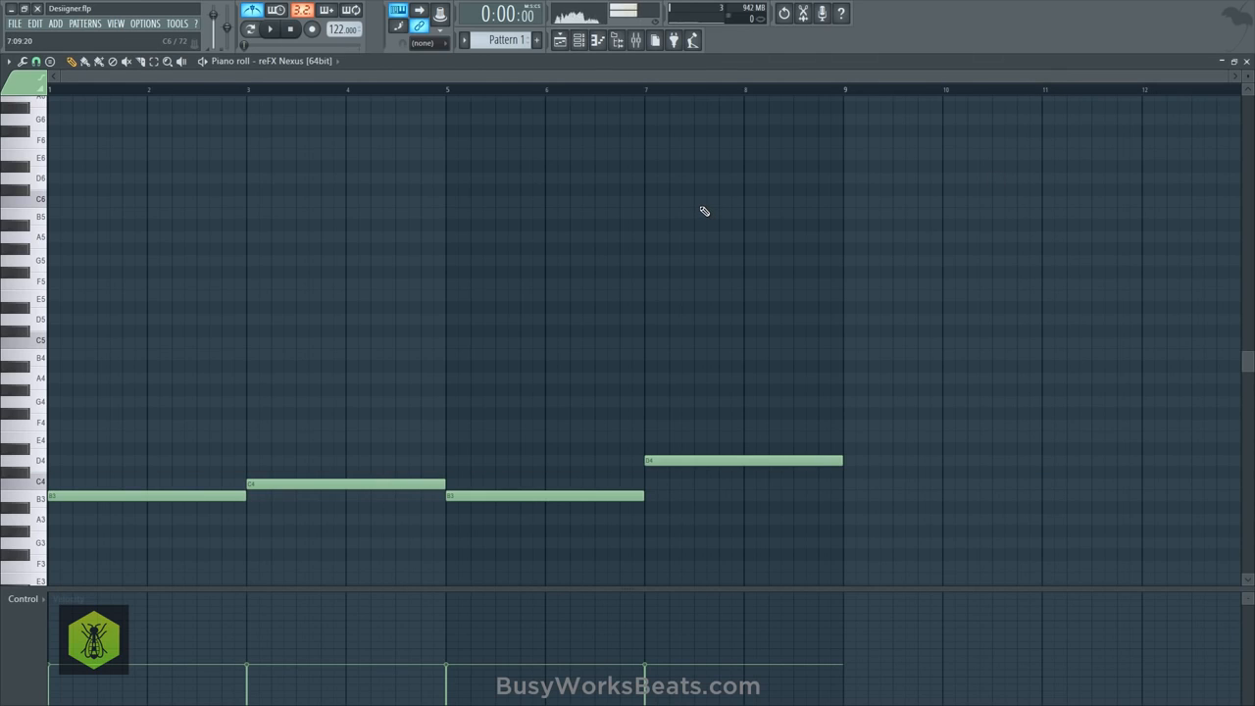
- Balance the mix during playback by raising the vocal's Insert 1 fader and lowering the Nexus fader on Insert 2
key("space")
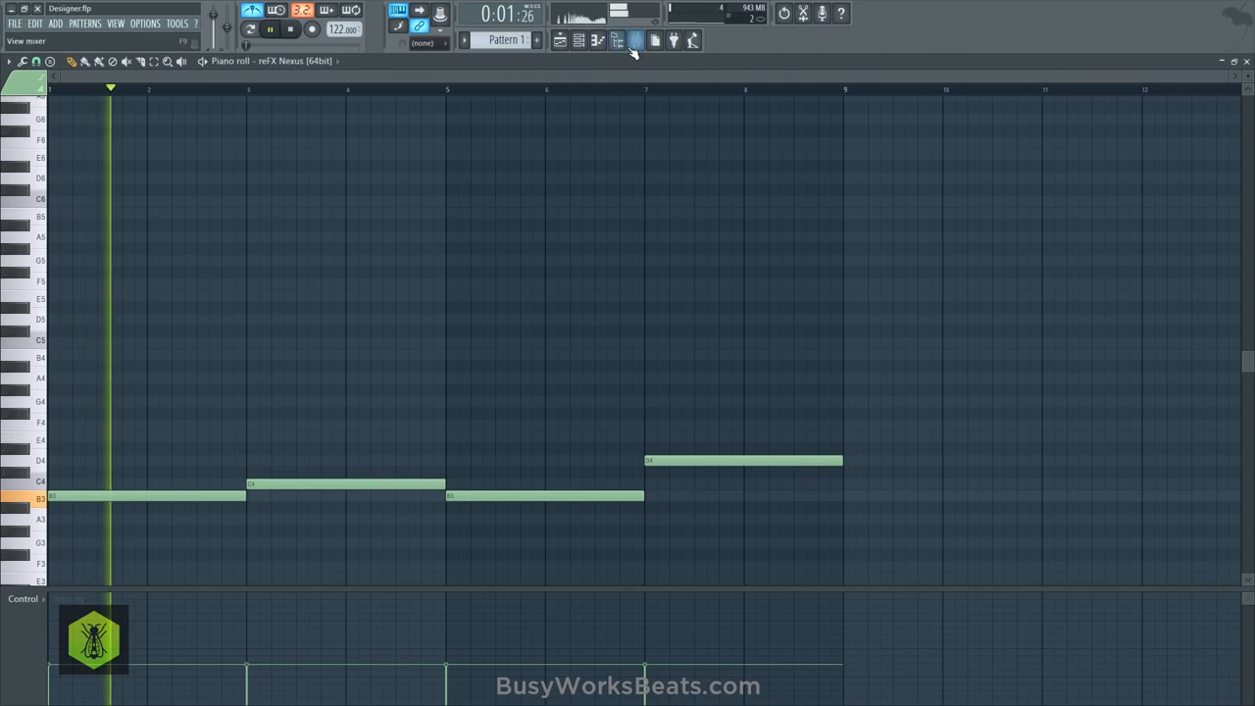
key("F9")
key("space")
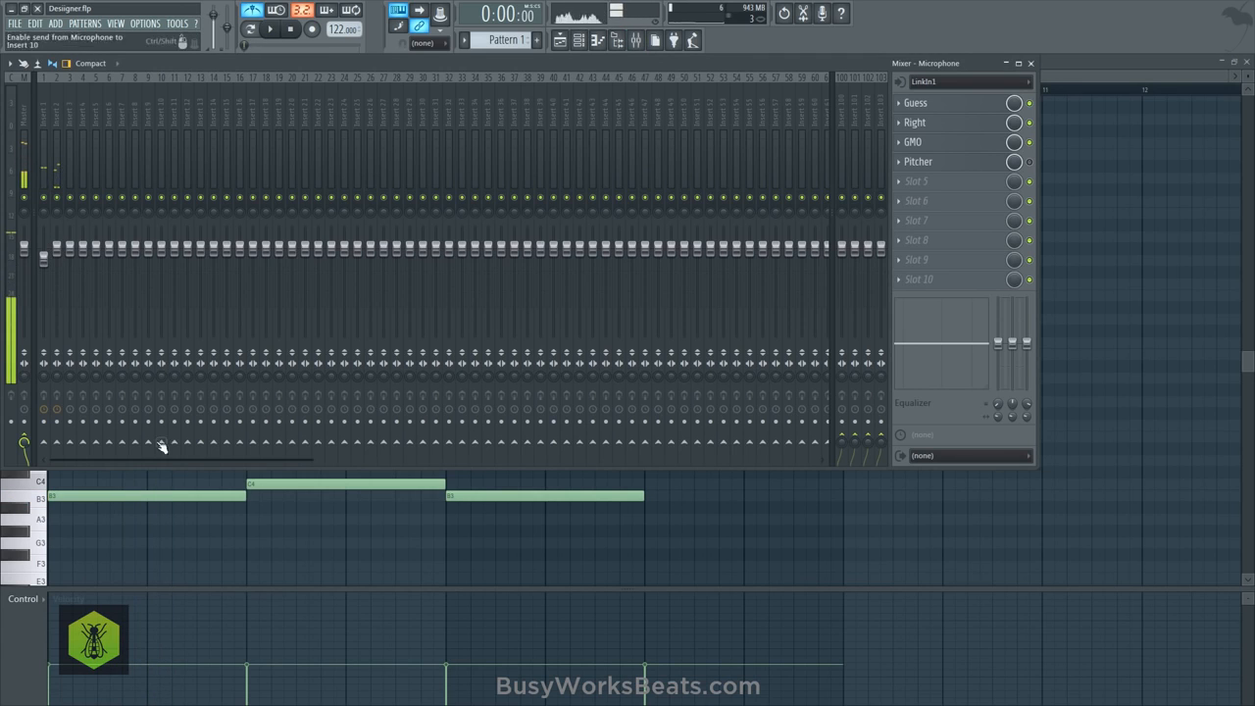
key("F9")
key("space")
scroll(596, 225, "down", 5)
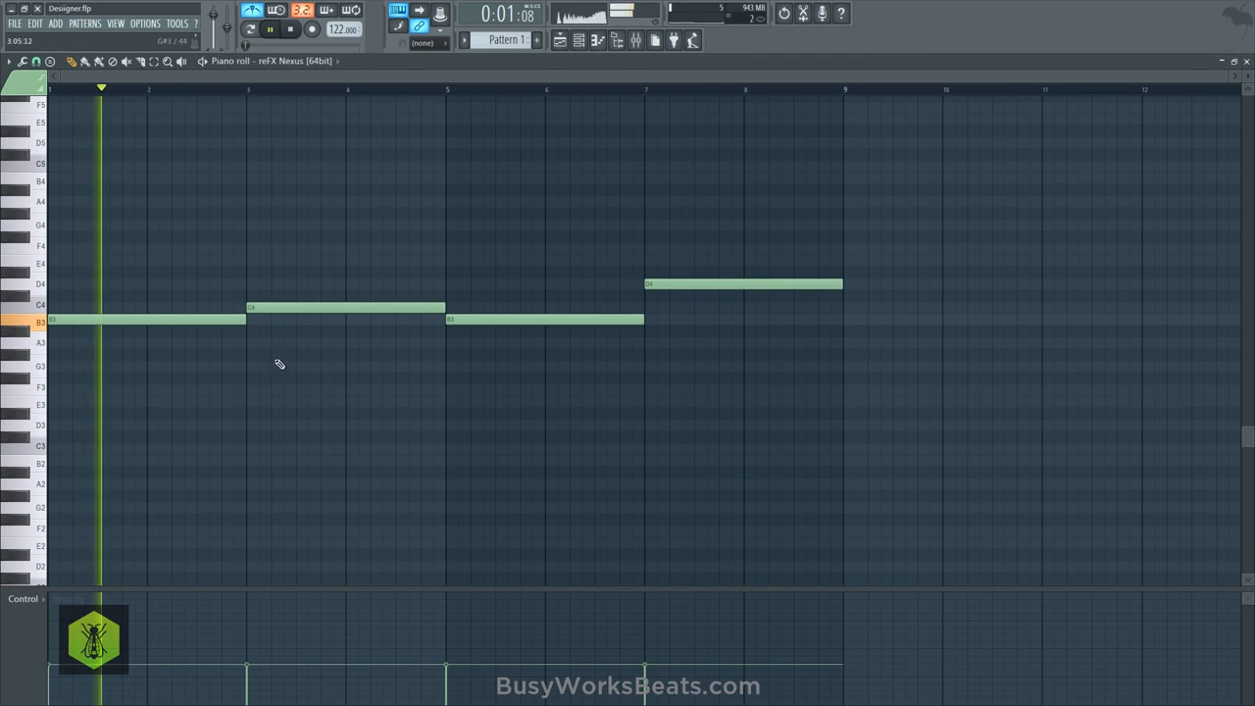
left_click(636, 39)
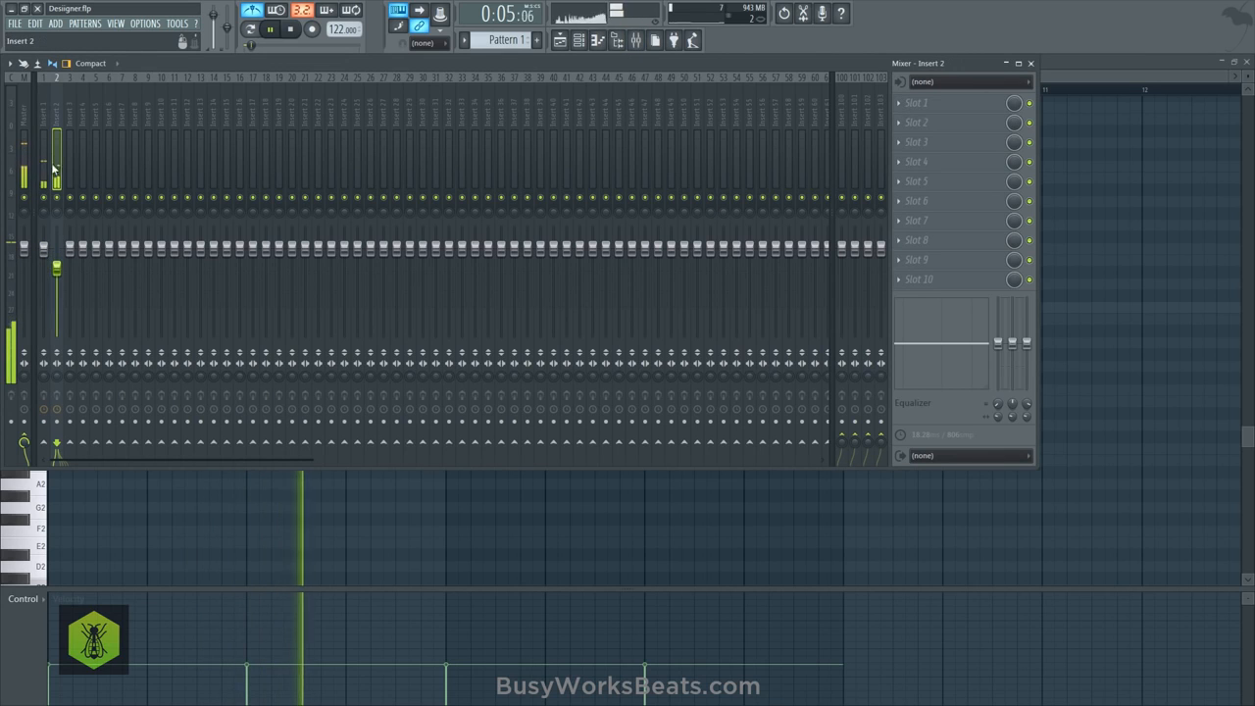
- Load Fruity Reeverb 2 into slot 1 of Insert 1 and adjust its bass multiplier while the song plays
left_click(45, 120)
left_click(928, 103)
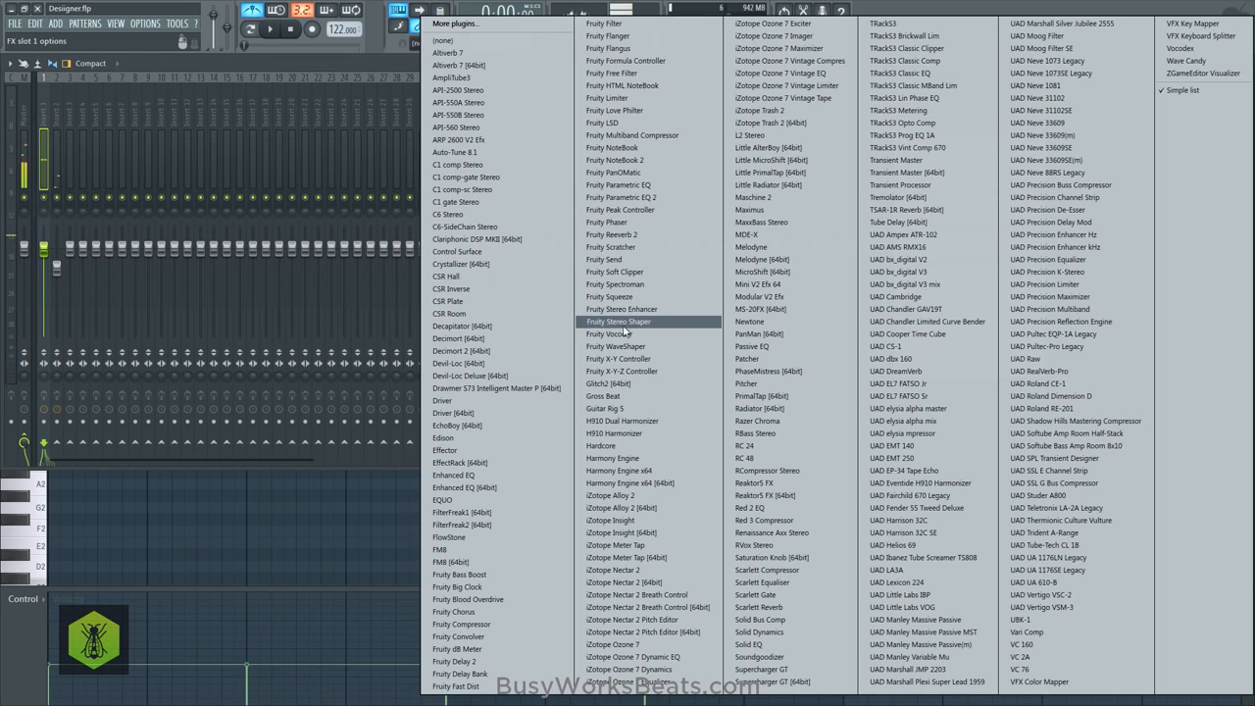
left_click(634, 238)
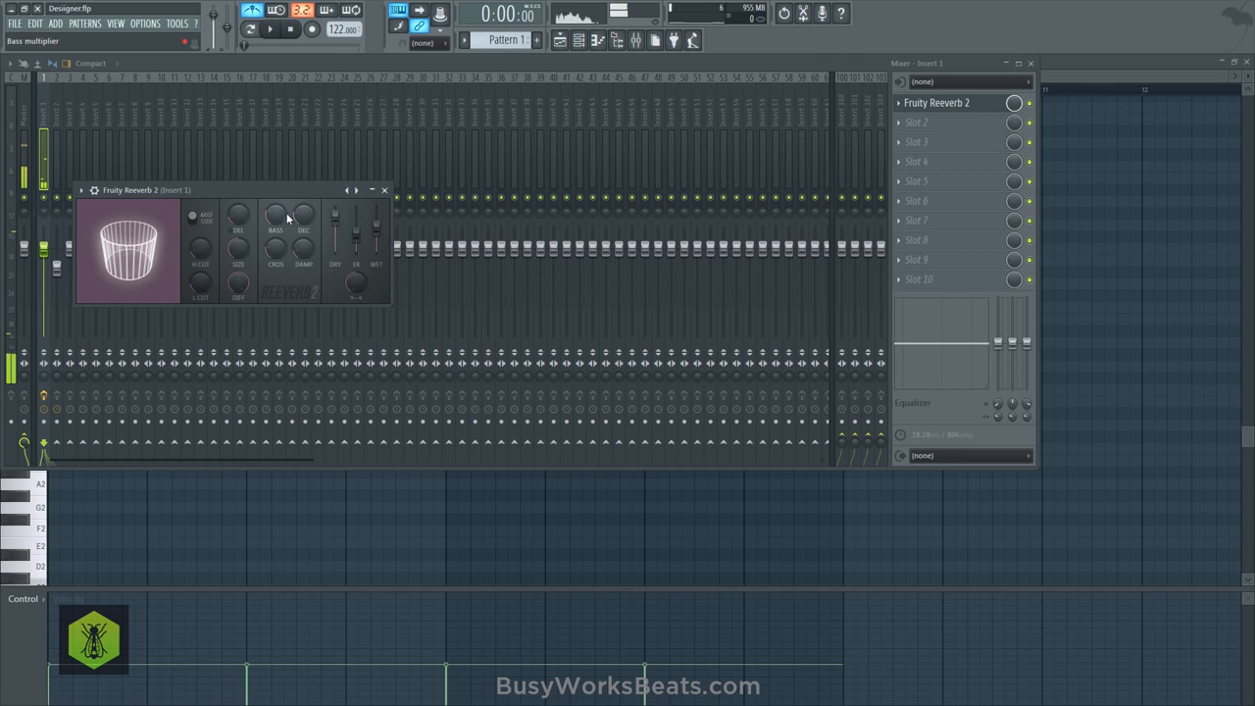
key("space")
left_click_drag(283, 214, 302, 230)
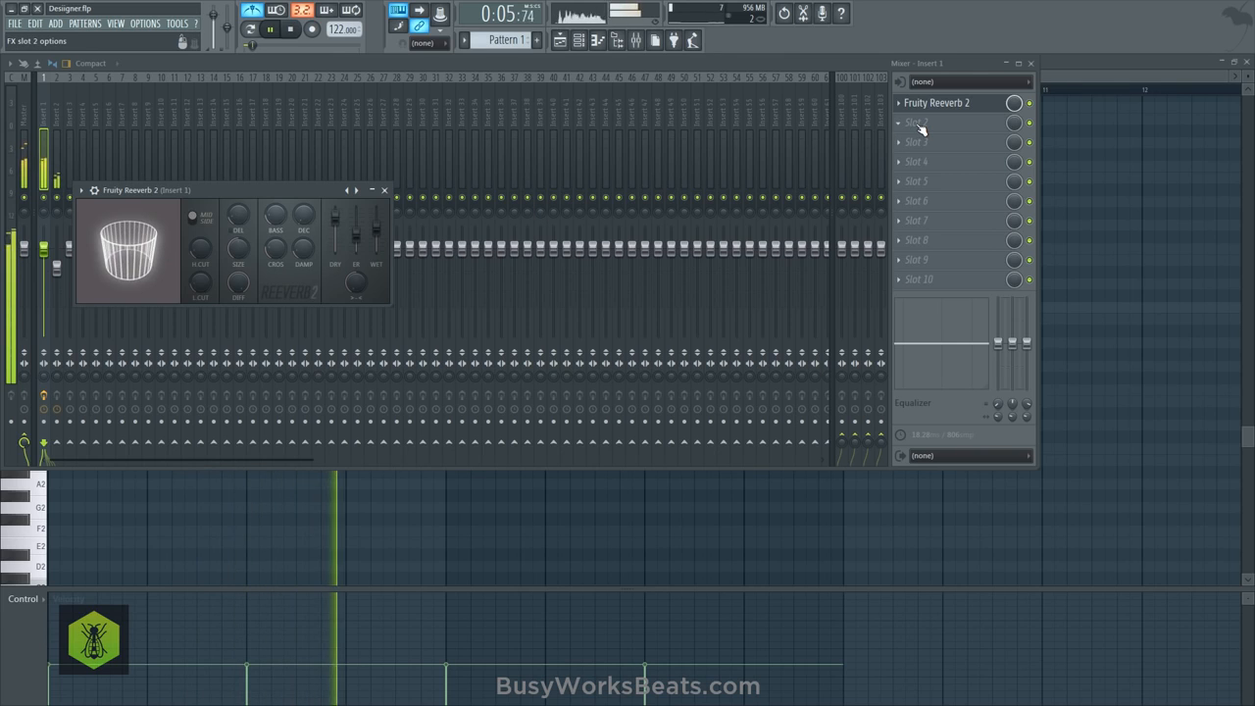
- Return to the piano roll and audition the B3 and D4 keys against song playback to find a harmony note
left_click(1054, 196)
key("space")
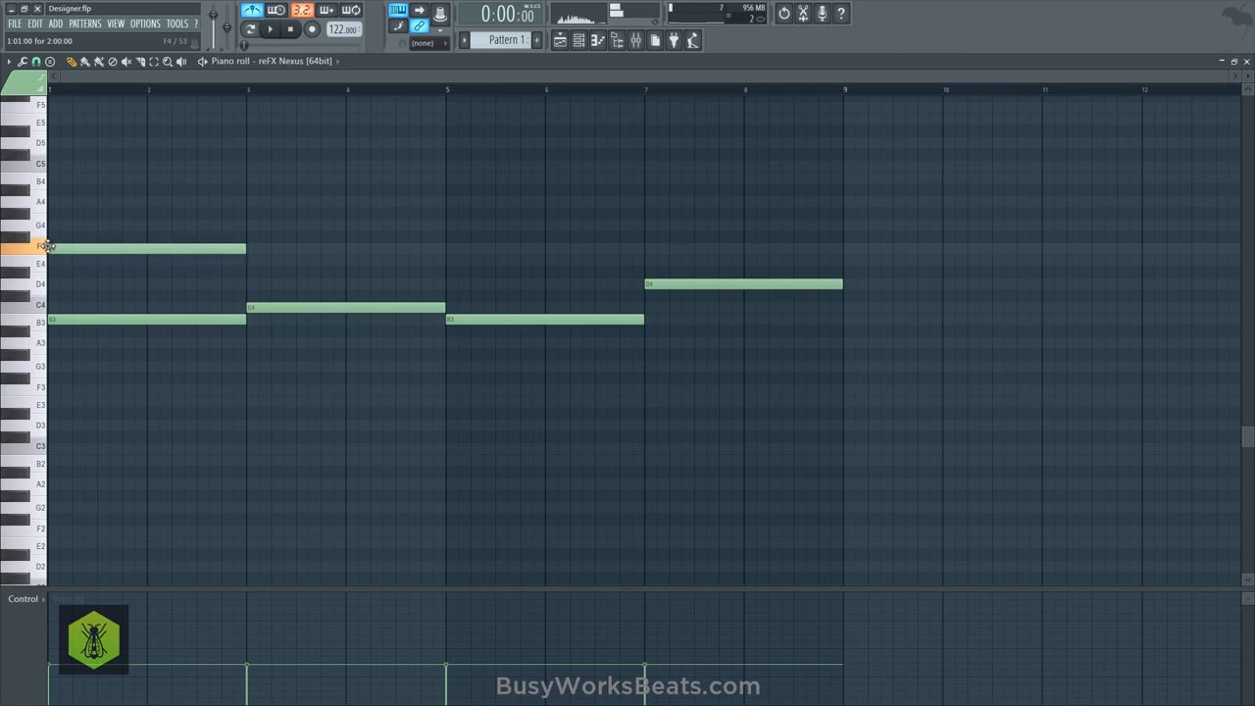
left_click_drag(38, 284, 37, 323)
key("space")
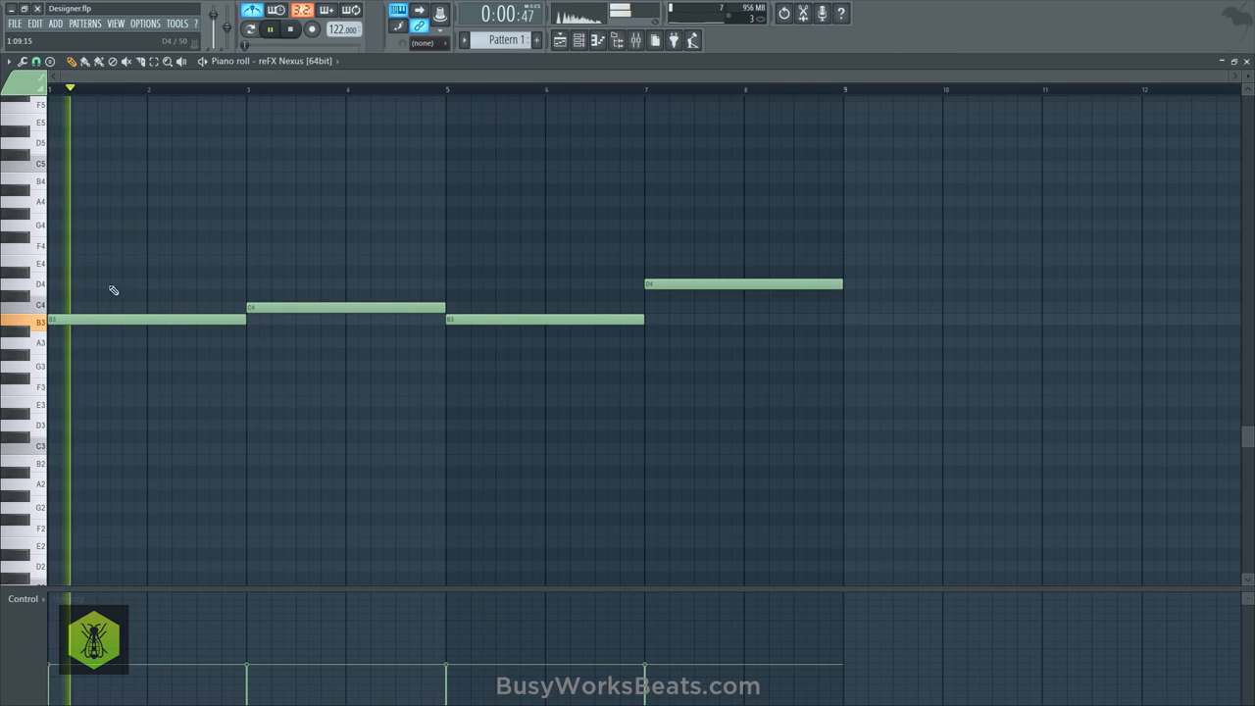
key("space")
left_click(36, 281)
key("space")
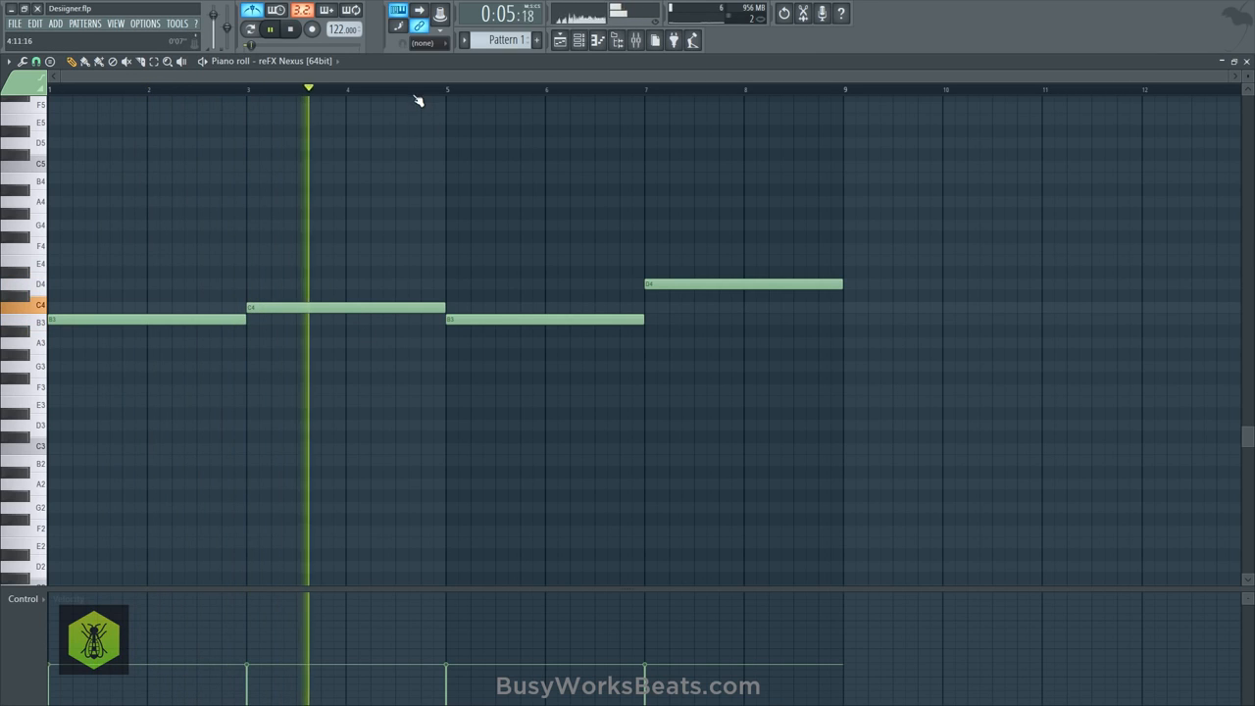
- Repeat Pattern 1 from bar 9 on playlist Track 2 and switch to the empty Pattern 2
left_click(1246, 61)
left_click(1104, 205)
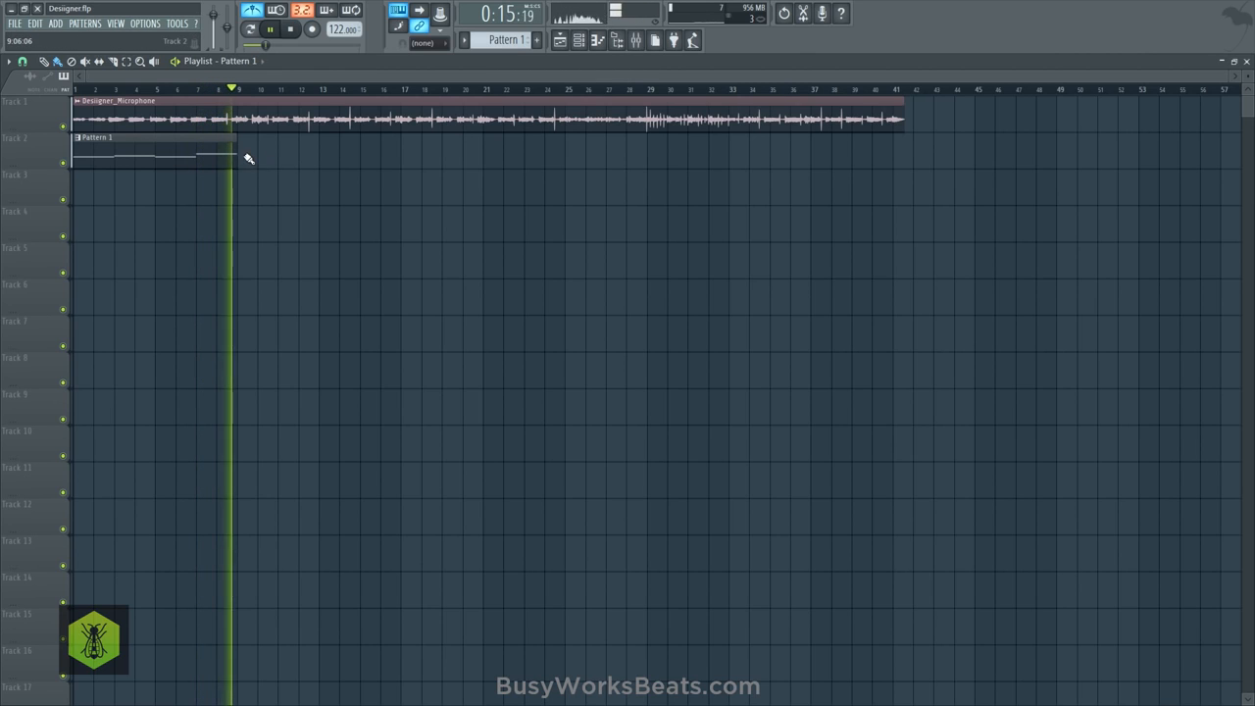
left_click(588, 42)
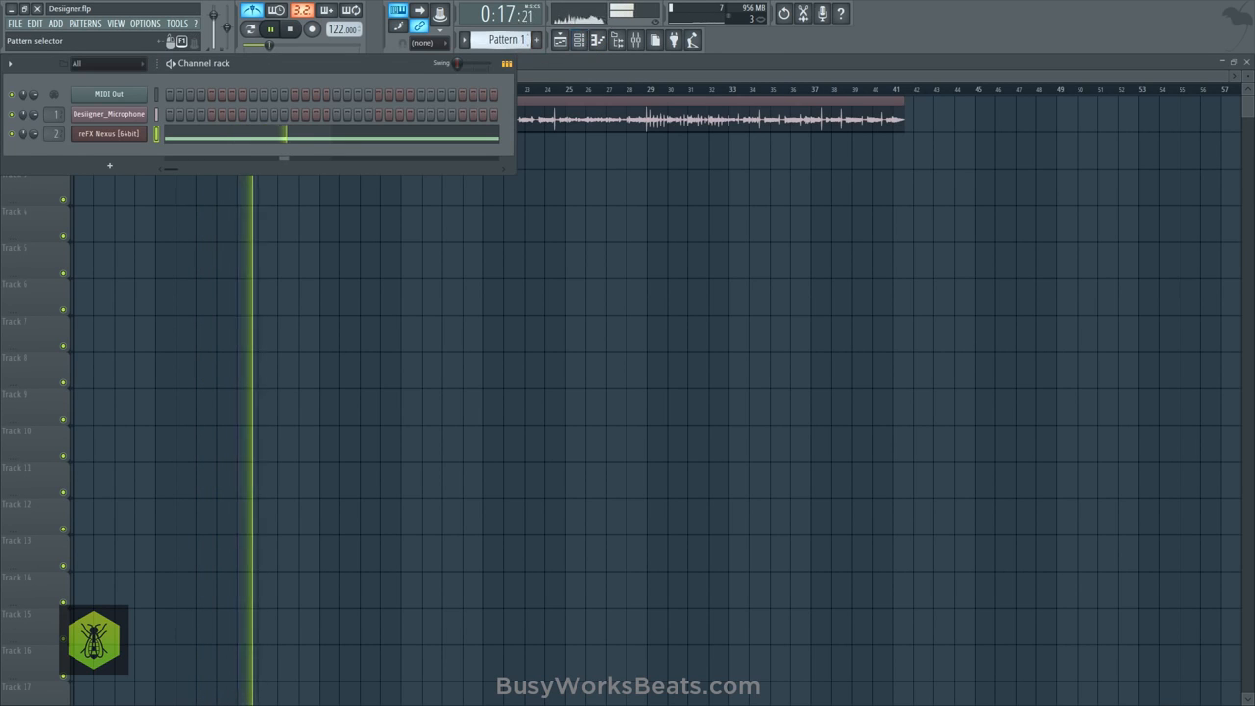
scroll(504, 42, "up", 1)
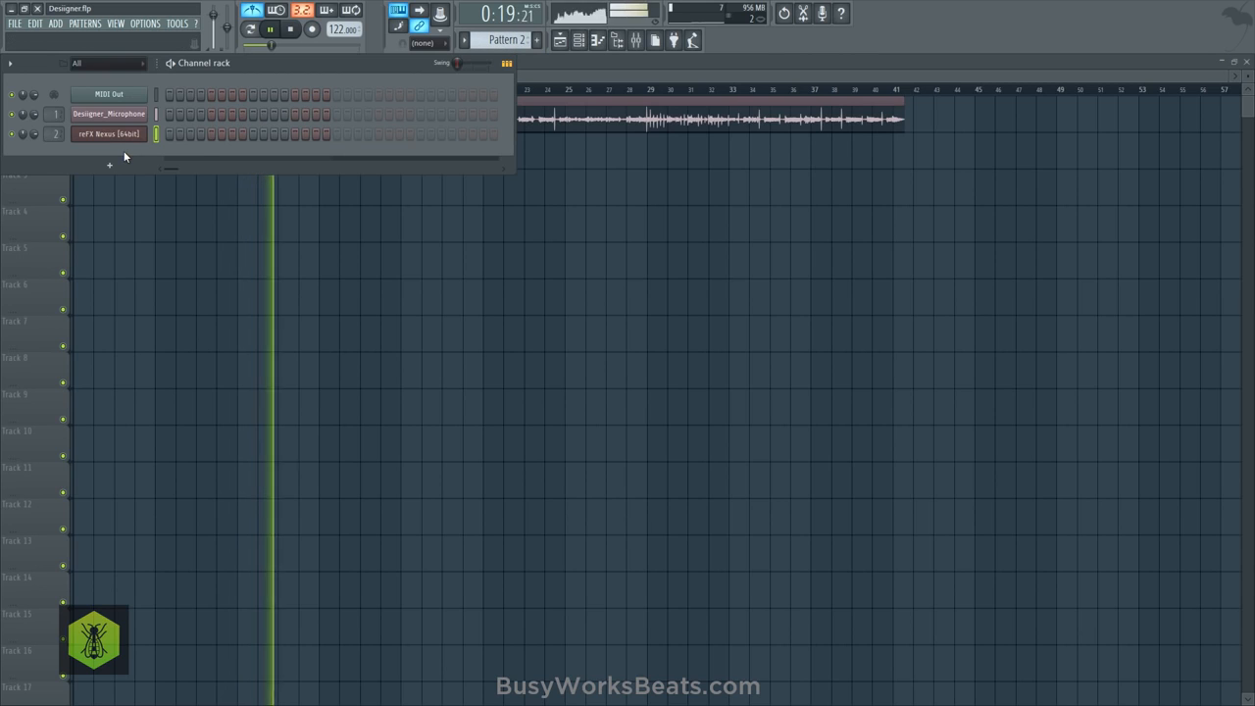
key("space")
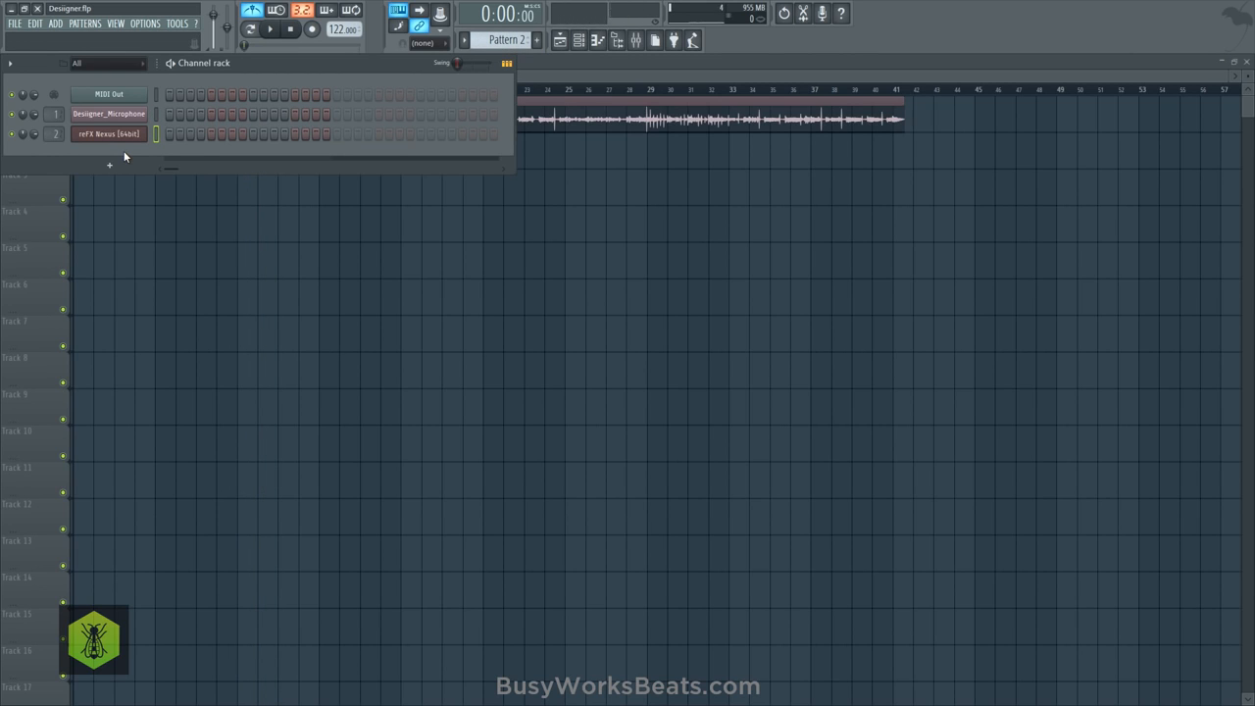
- Check the arrangement in the playlist and audition the opening of the song
key("F6")
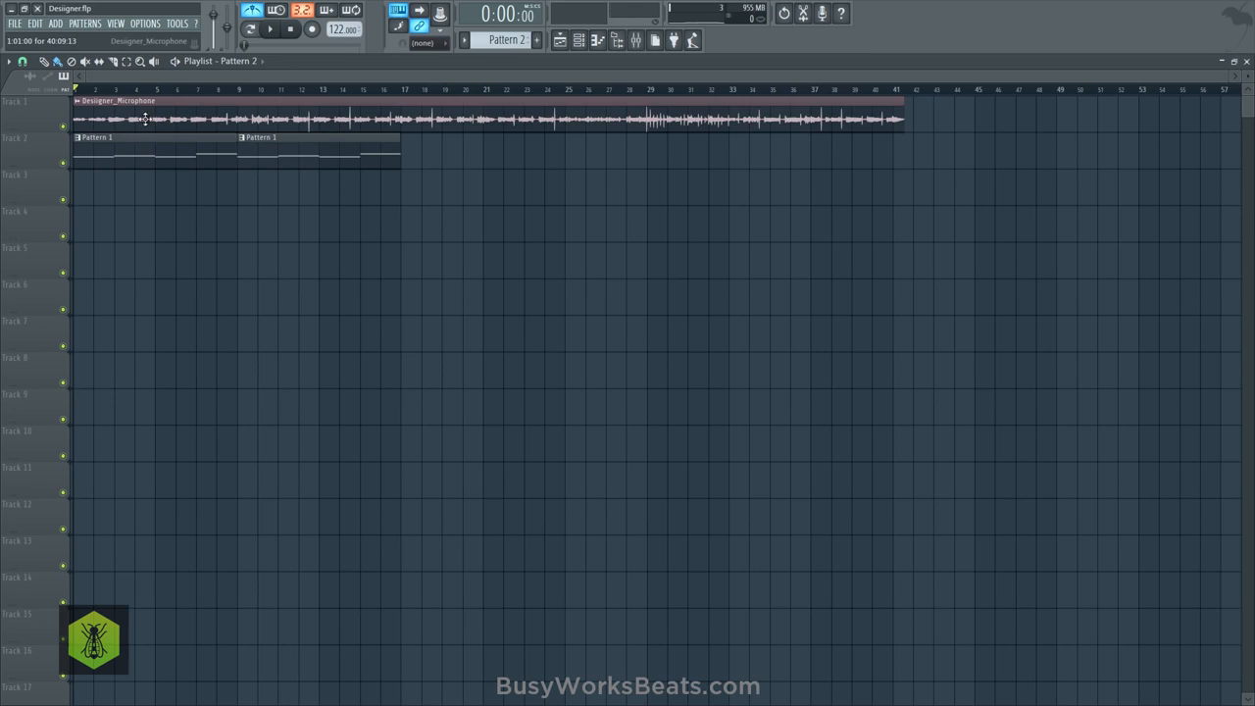
left_click(578, 39)
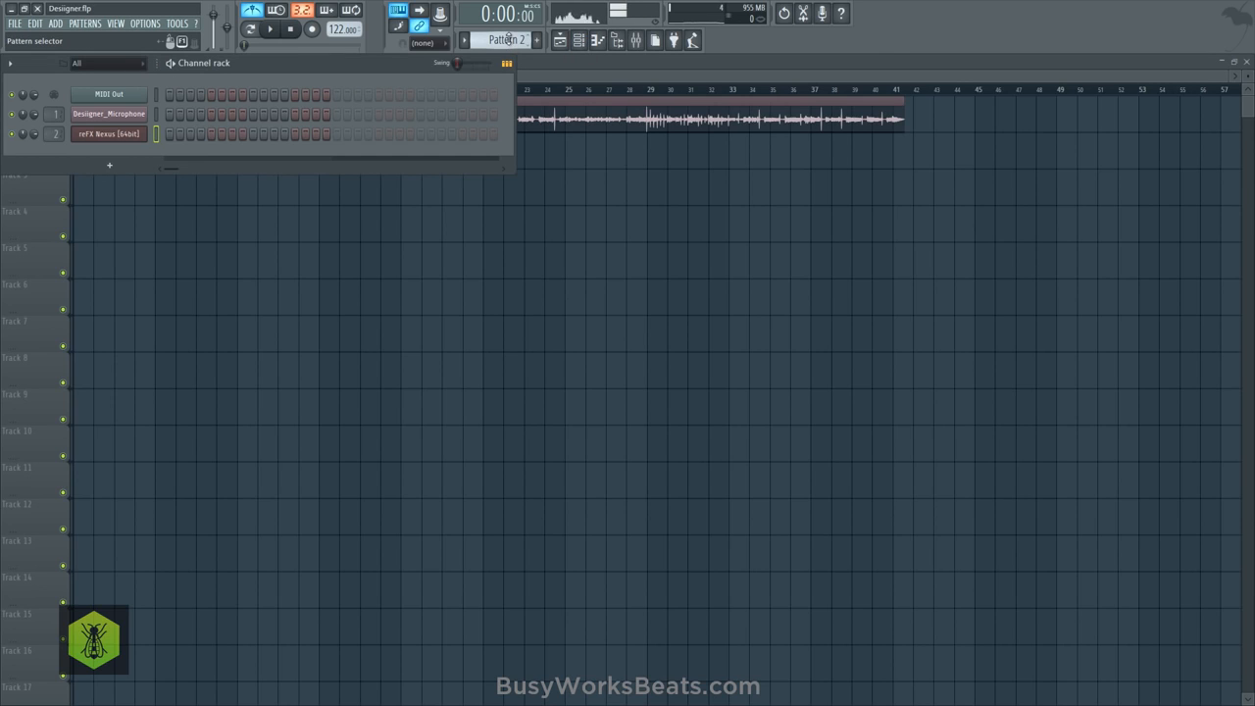
scroll(509, 39, "up", 1)
scroll(509, 39, "down", 1)
key("space")
key("space")
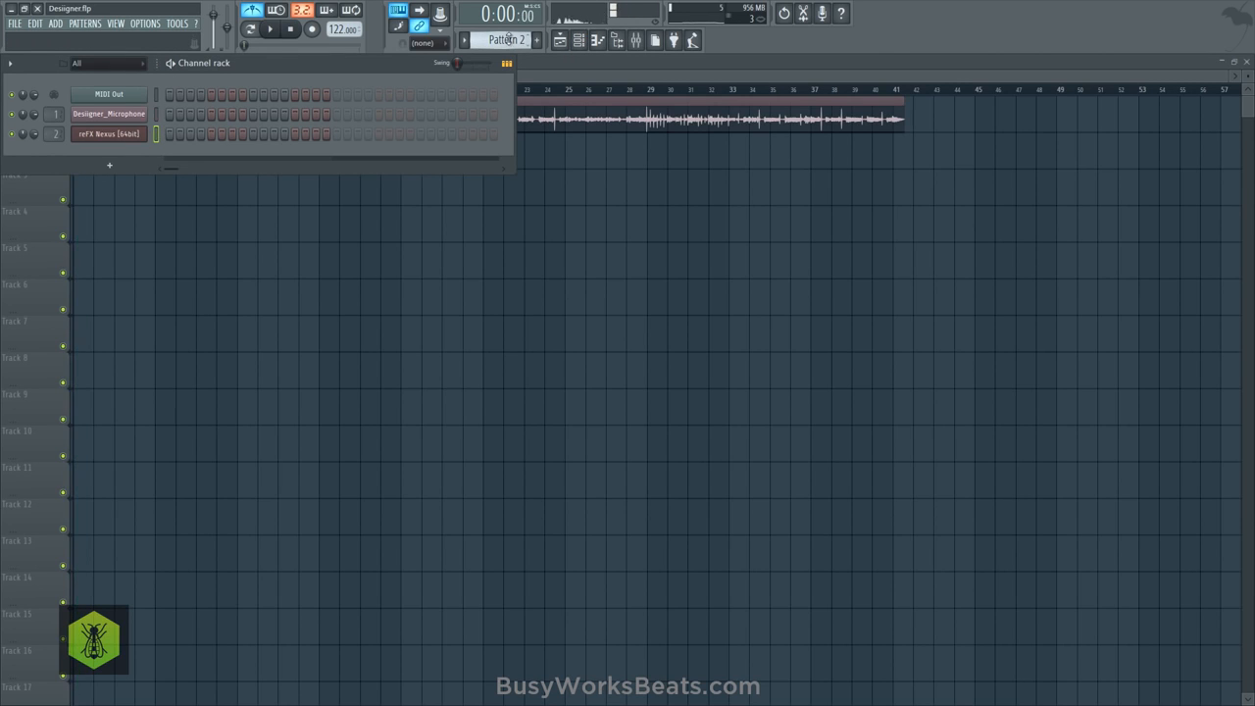
key("space")
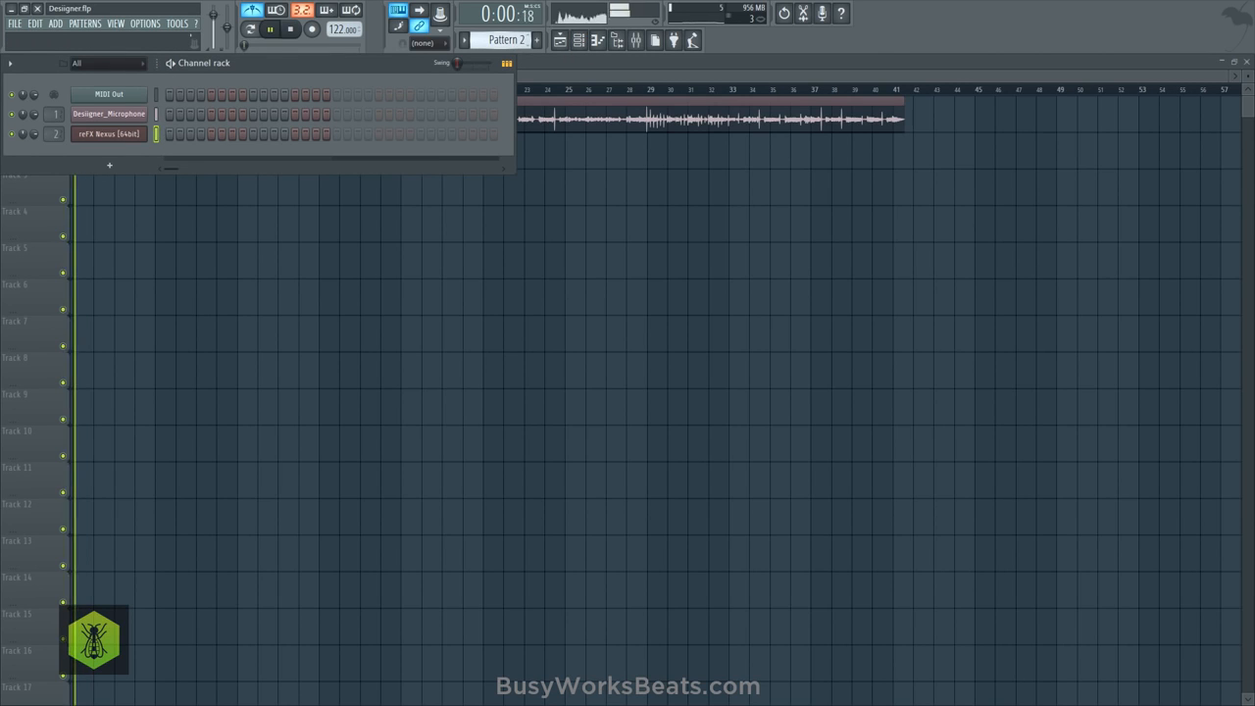
key("space")
- Add a second reFX Nexus [64bit] channel and load the BR Glorious Horns 1 preset from XP Hollywood
left_click(126, 169)
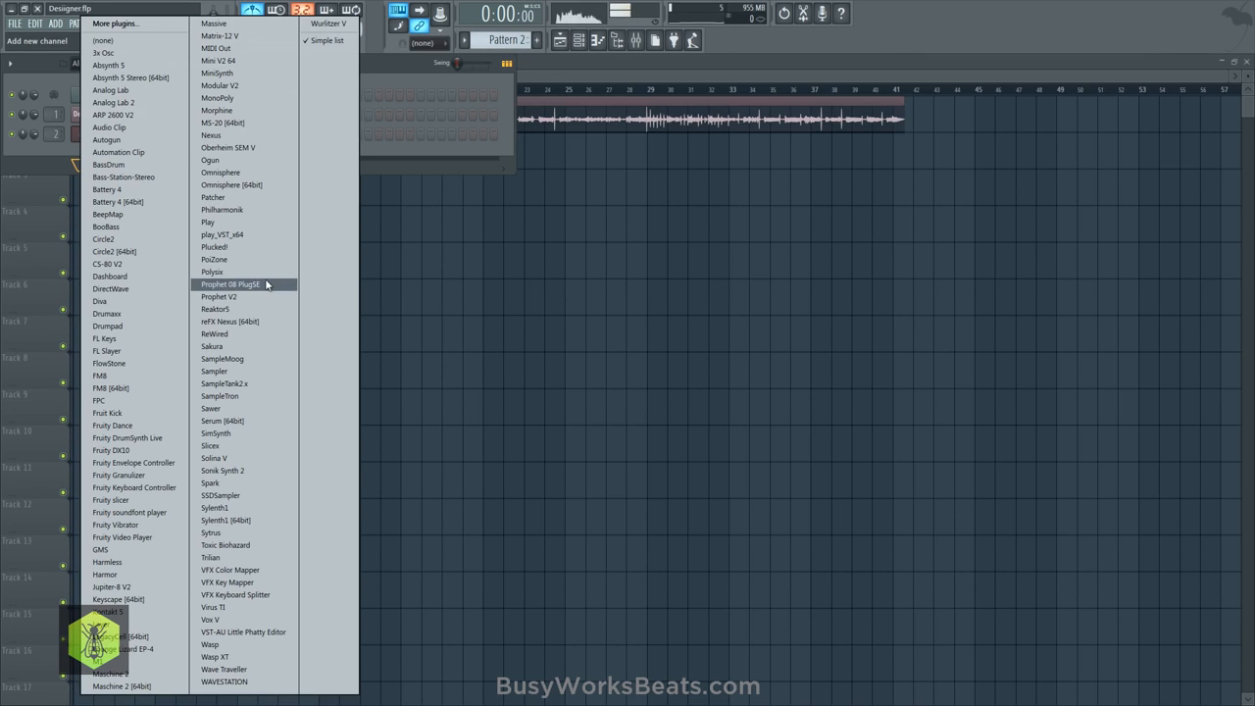
left_click(253, 322)
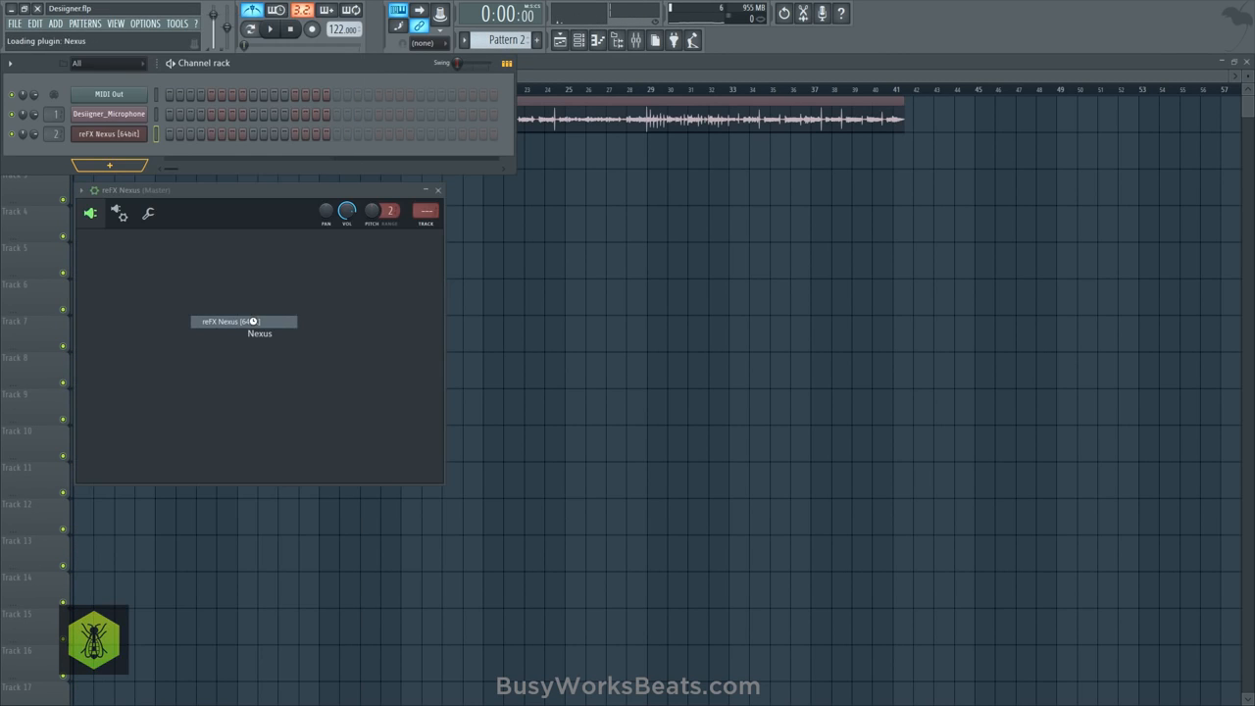
left_click(280, 330)
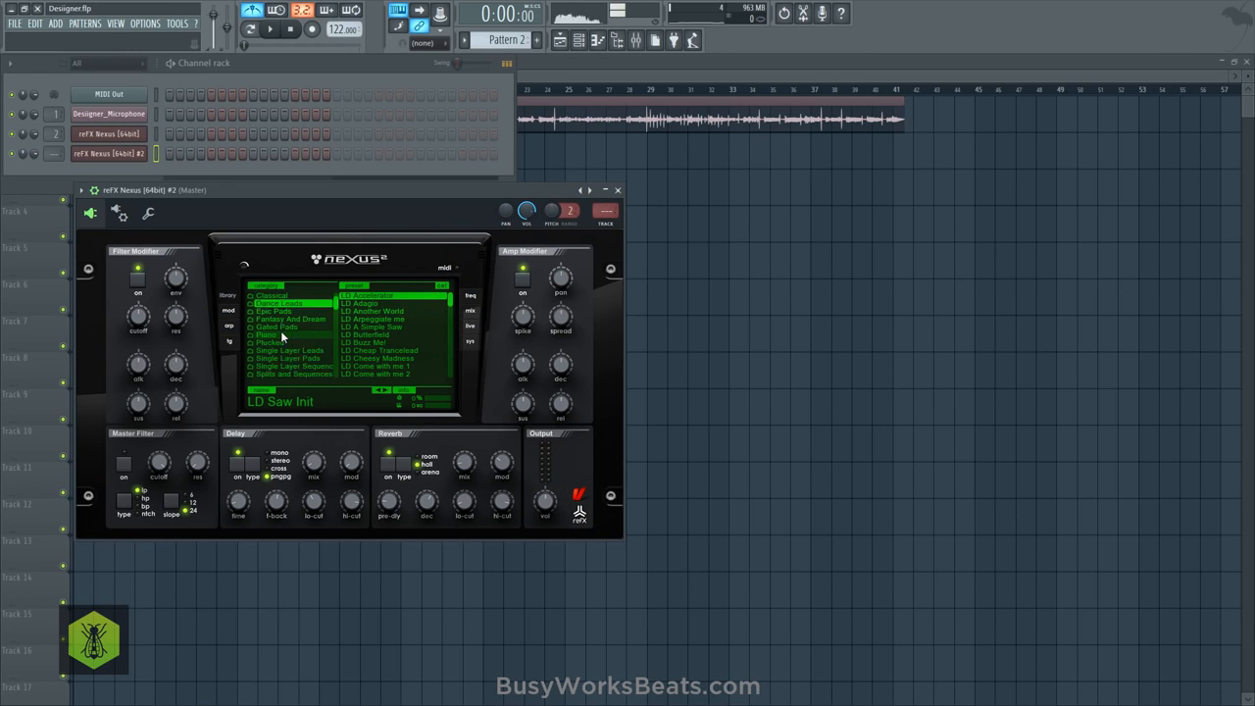
scroll(281, 333, "down", 5)
left_click(299, 331)
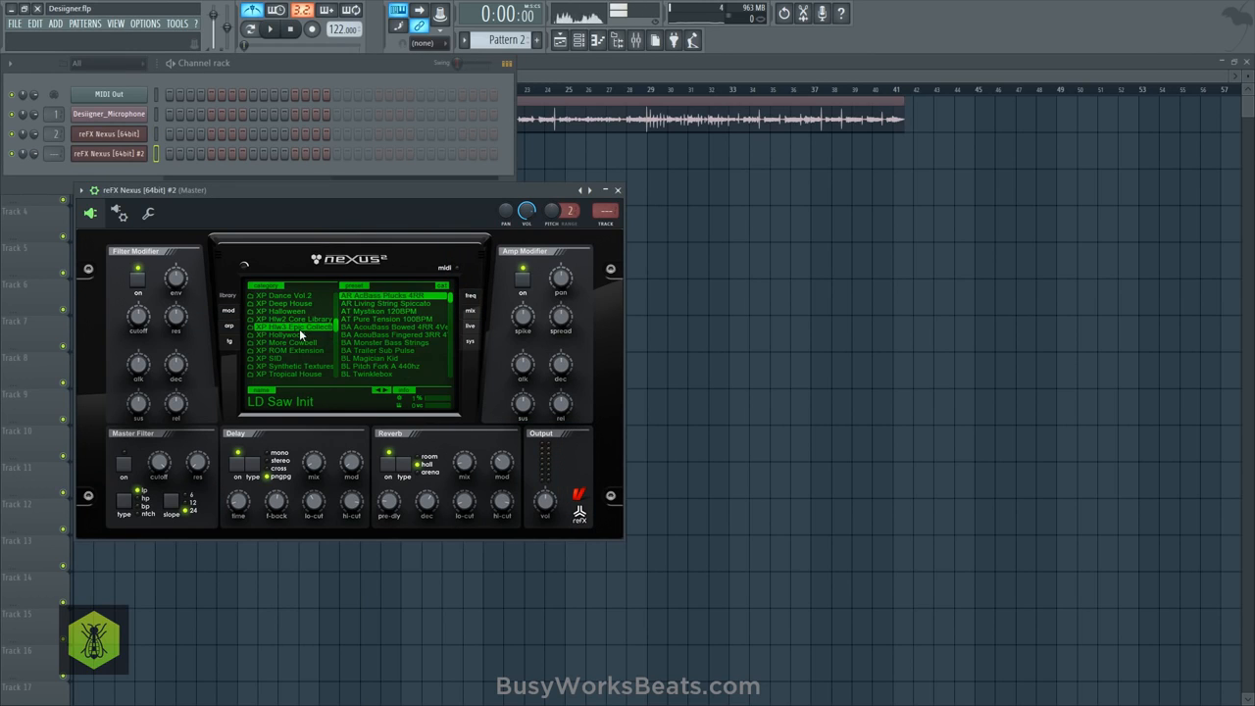
scroll(382, 330, "up", 3)
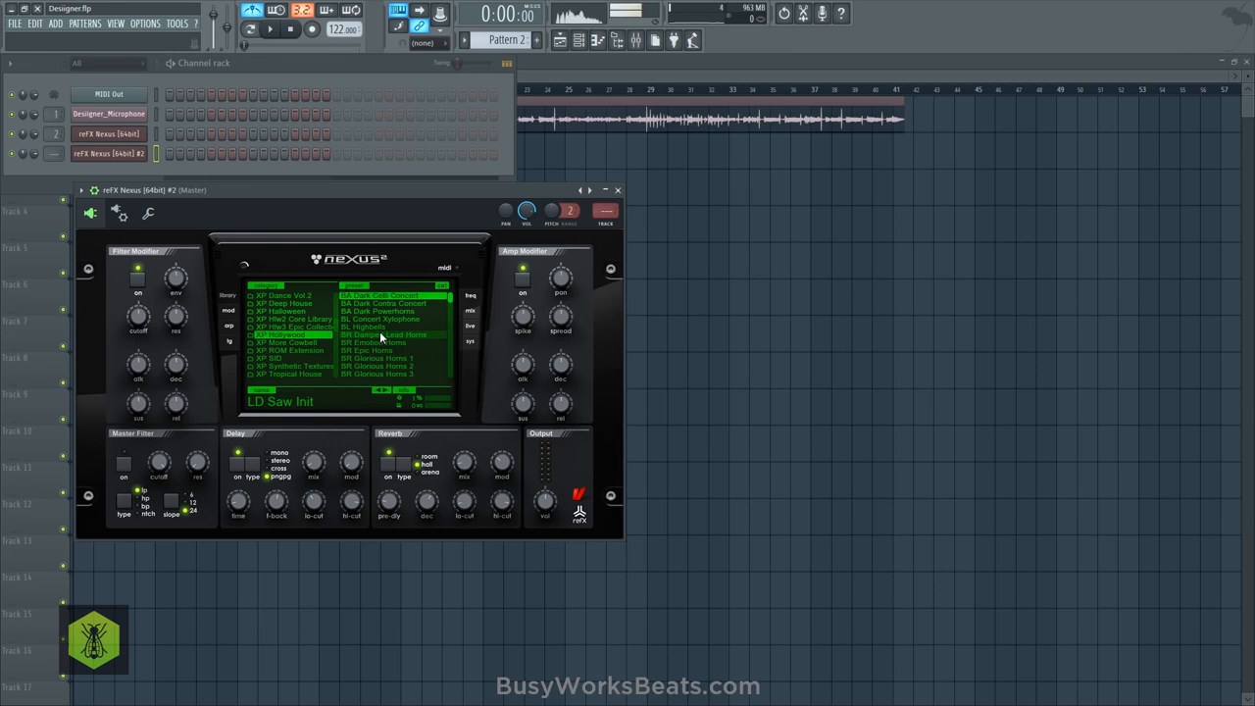
left_click(392, 359)
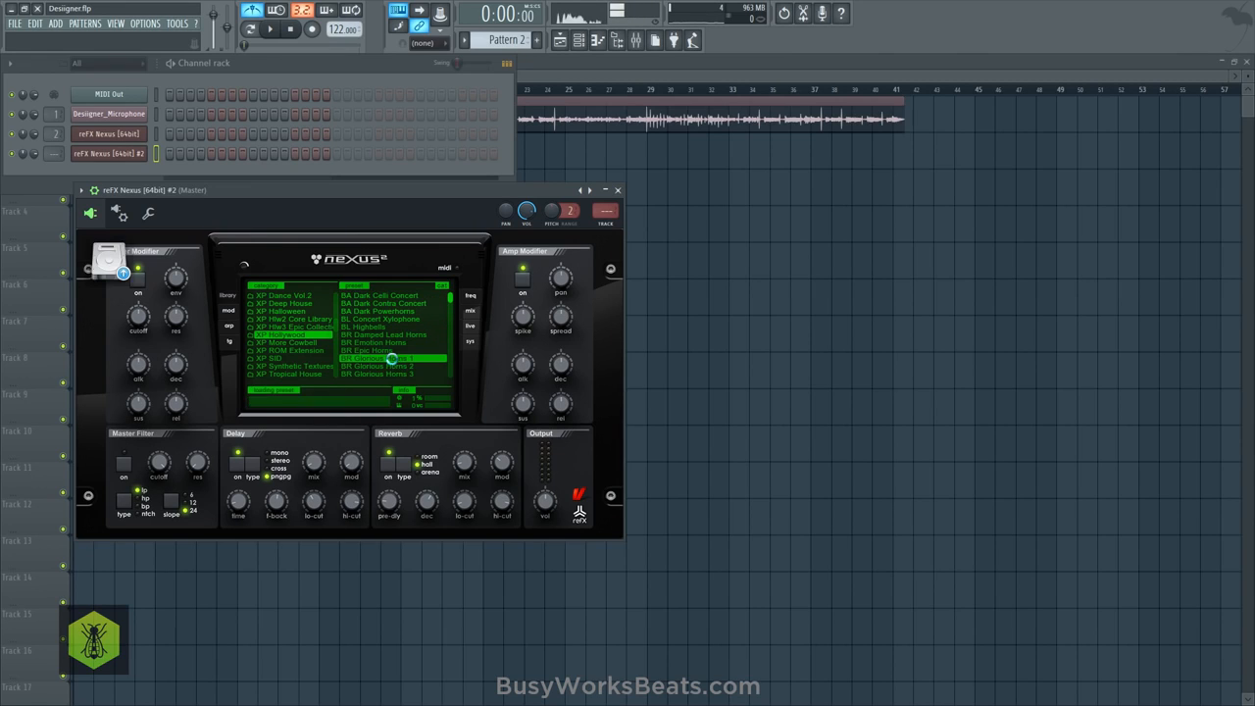
left_click(617, 191)
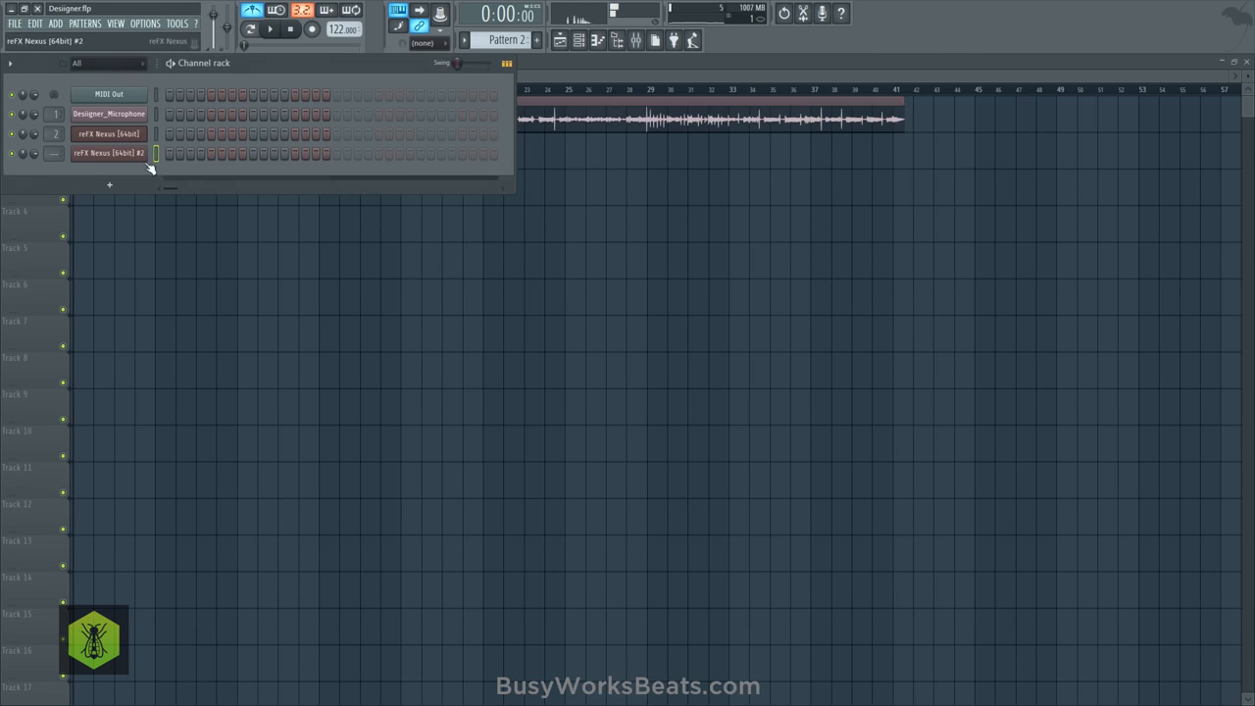
- Place Pattern 2 on playlist Track 3 from bar 9 and set the playback position to bar 9
key("F6")
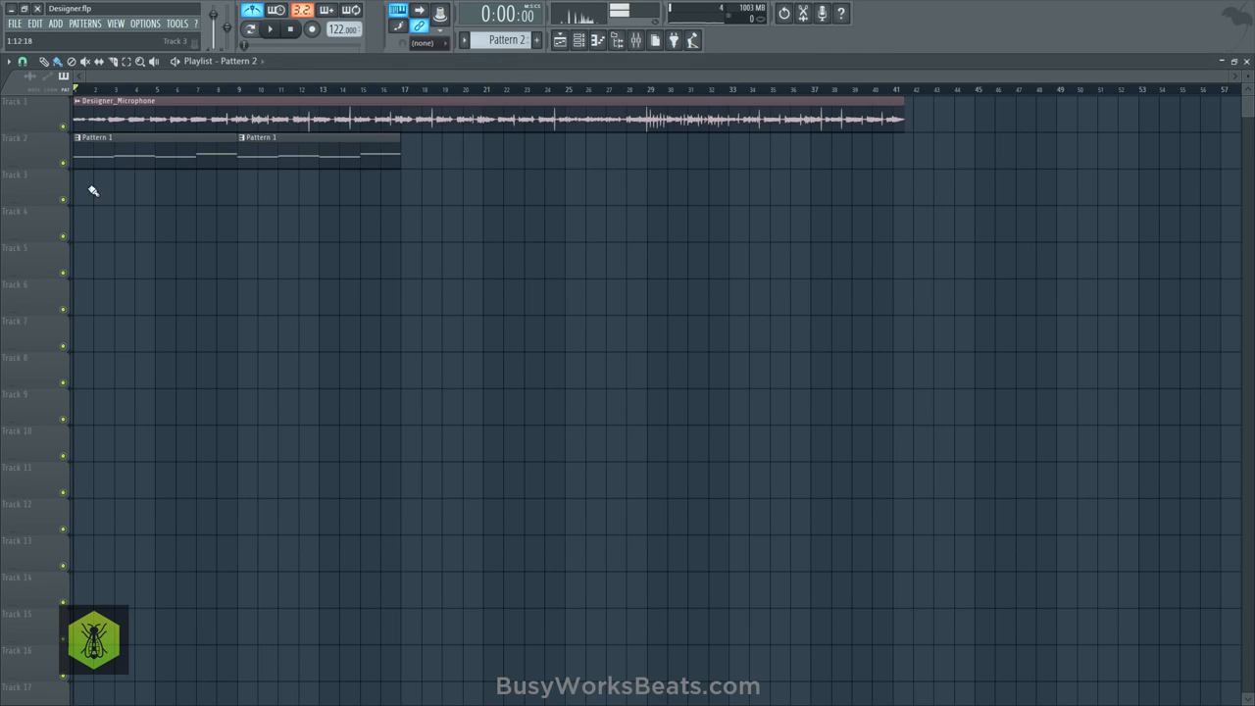
left_click_drag(87, 183, 291, 173)
left_click(579, 40)
key("F6")
left_click(237, 89)
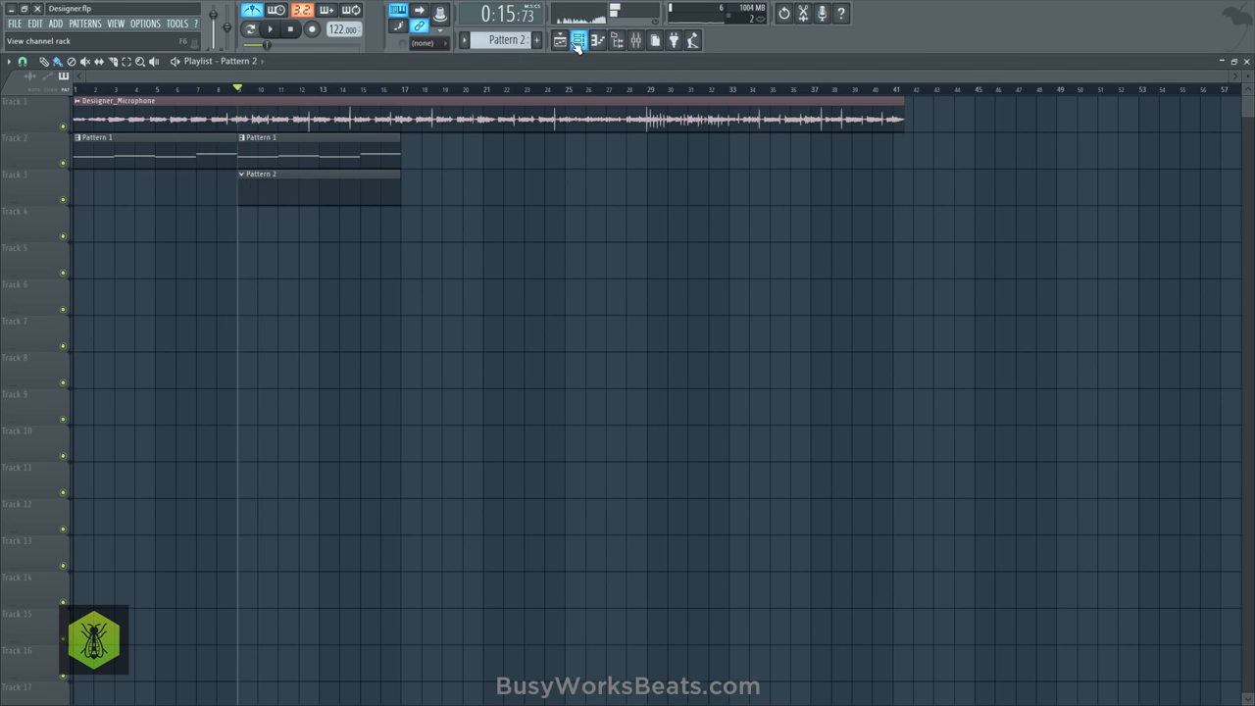
- Open the second Nexus channel's piano roll and start its melody with a two-bar F#5 note at bar 1
key("F6")
right_click(143, 153)
left_click(176, 154)
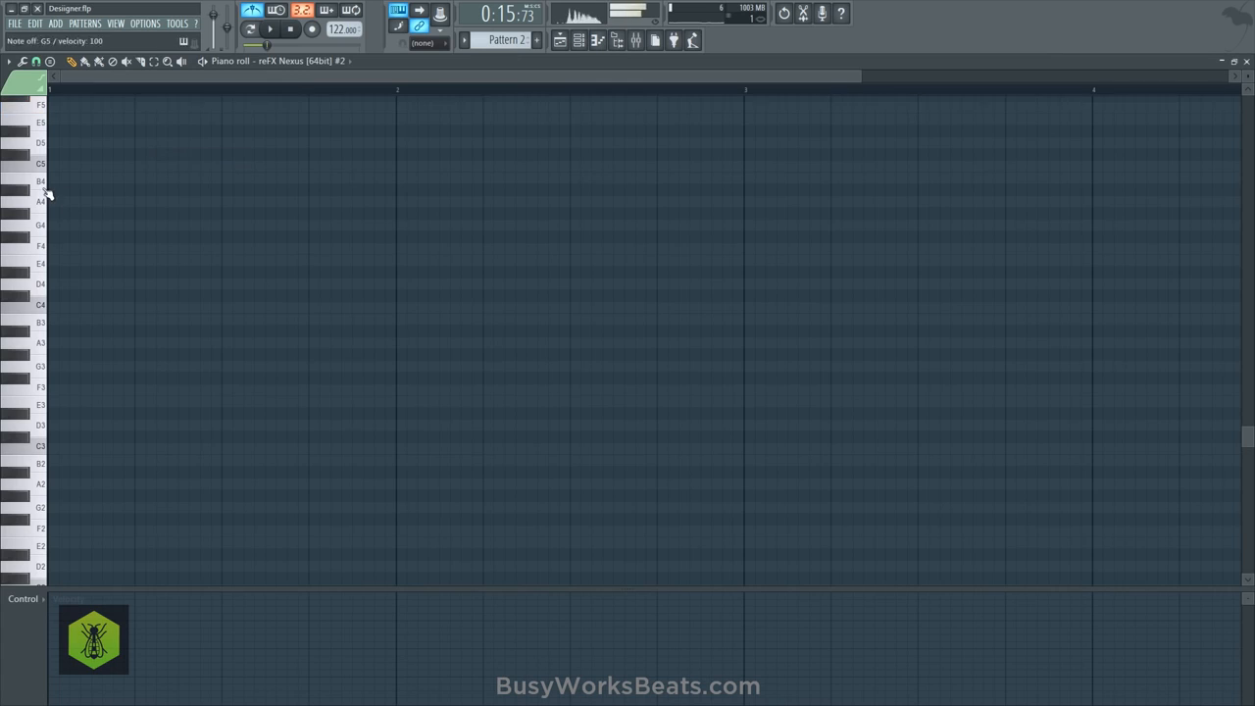
scroll(46, 194, "up", 2)
left_click(51, 167)
key("space")
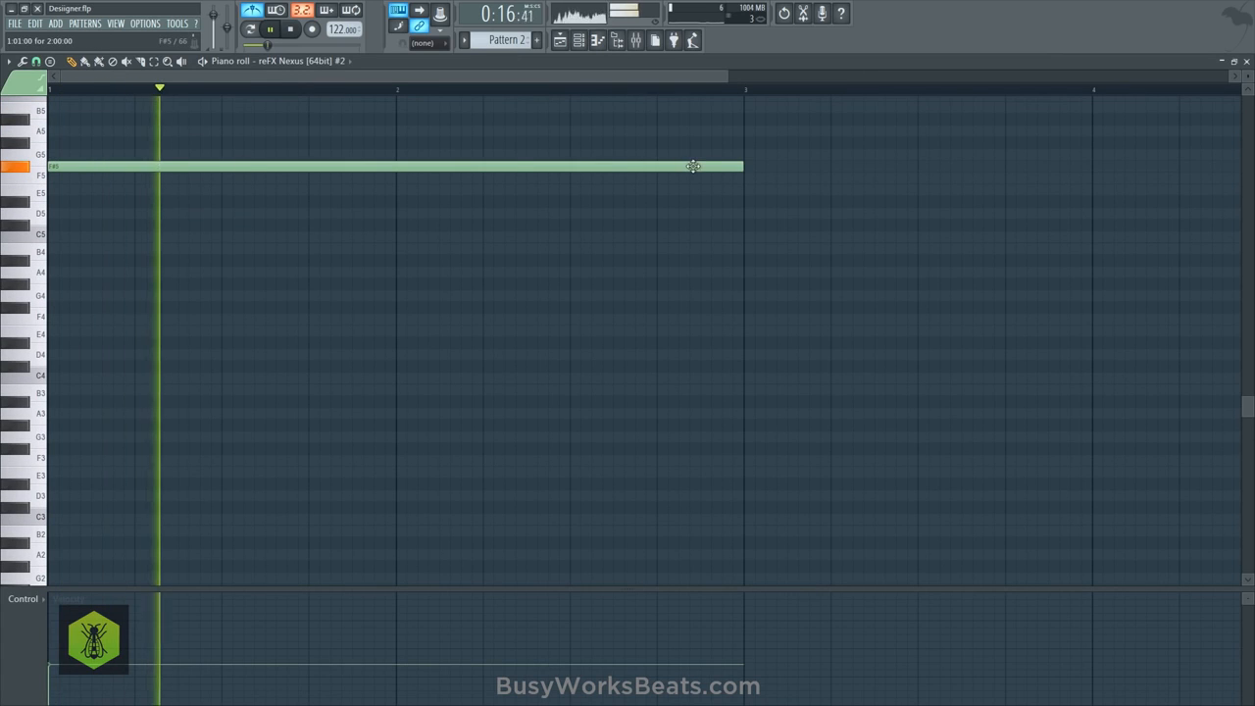
- Add a G5 note at bar 3 and raise its velocity above the first note's
left_click(747, 155)
scroll(704, 95, "down", 2)
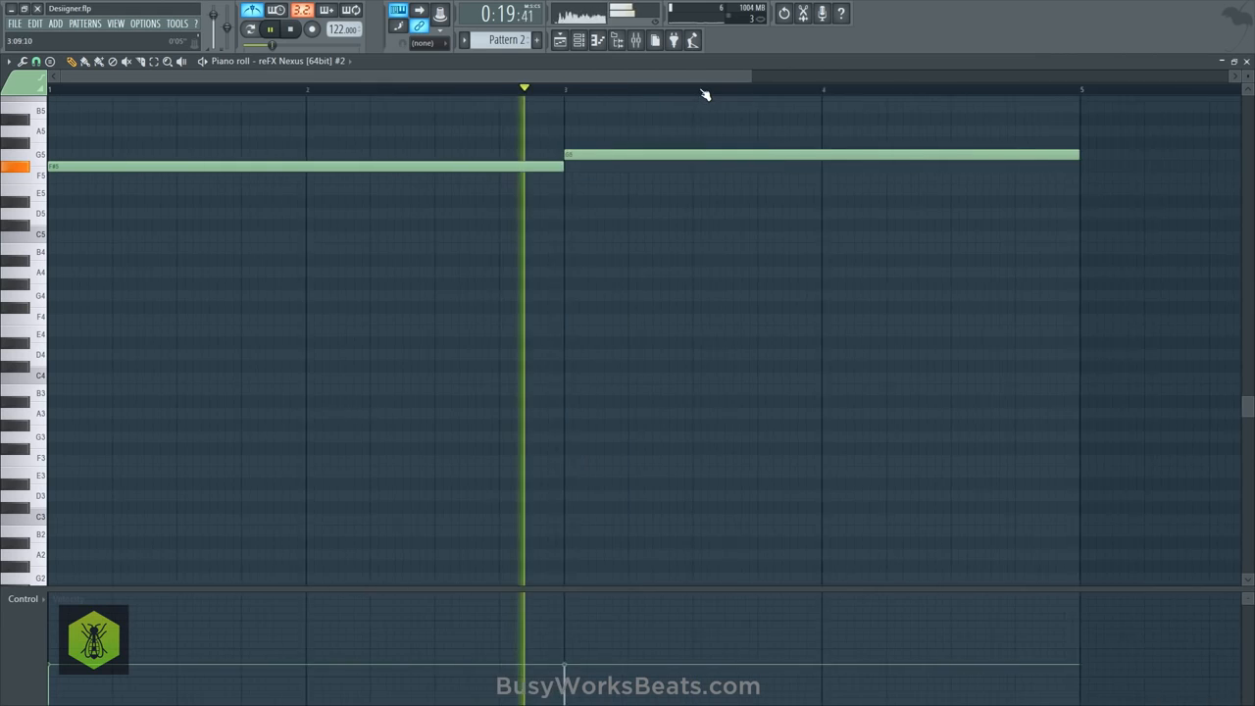
left_click(434, 635)
key("space")
- Add a B5 note at bar 4, shorten G5 and B5 to one bar each, and raise B5's velocity to about 91%
left_click(590, 109)
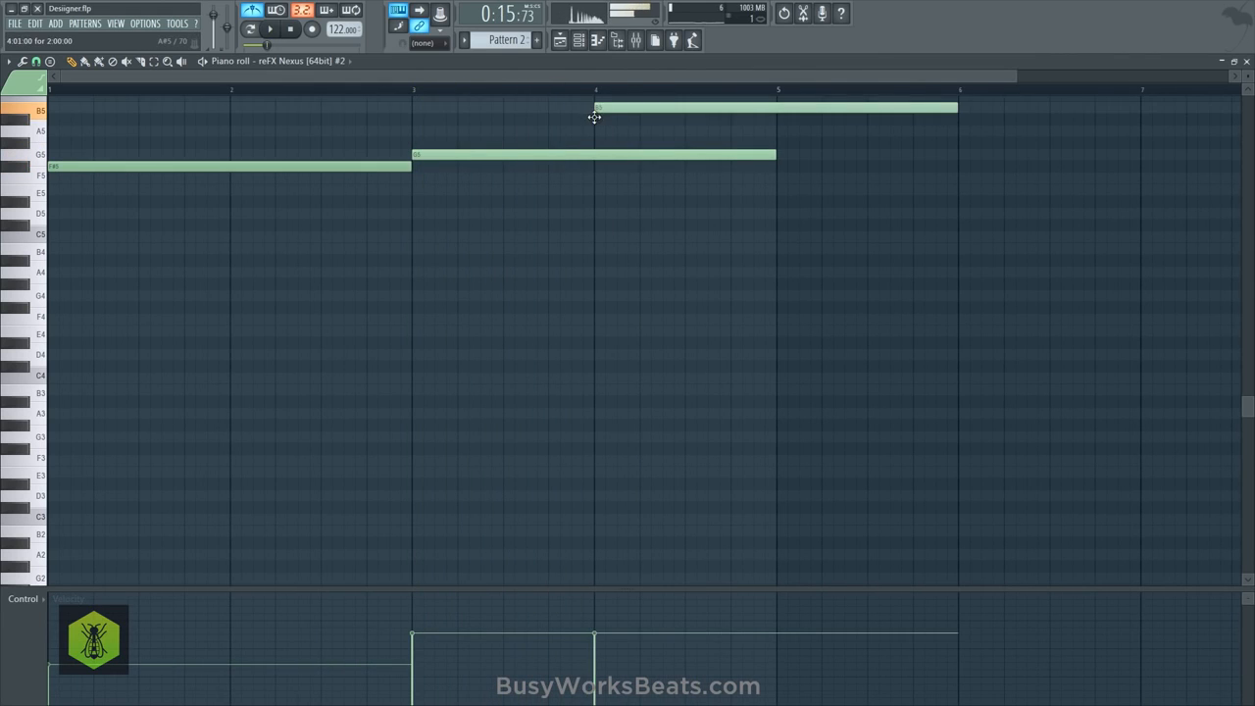
key("space")
left_click_drag(775, 155, 594, 155)
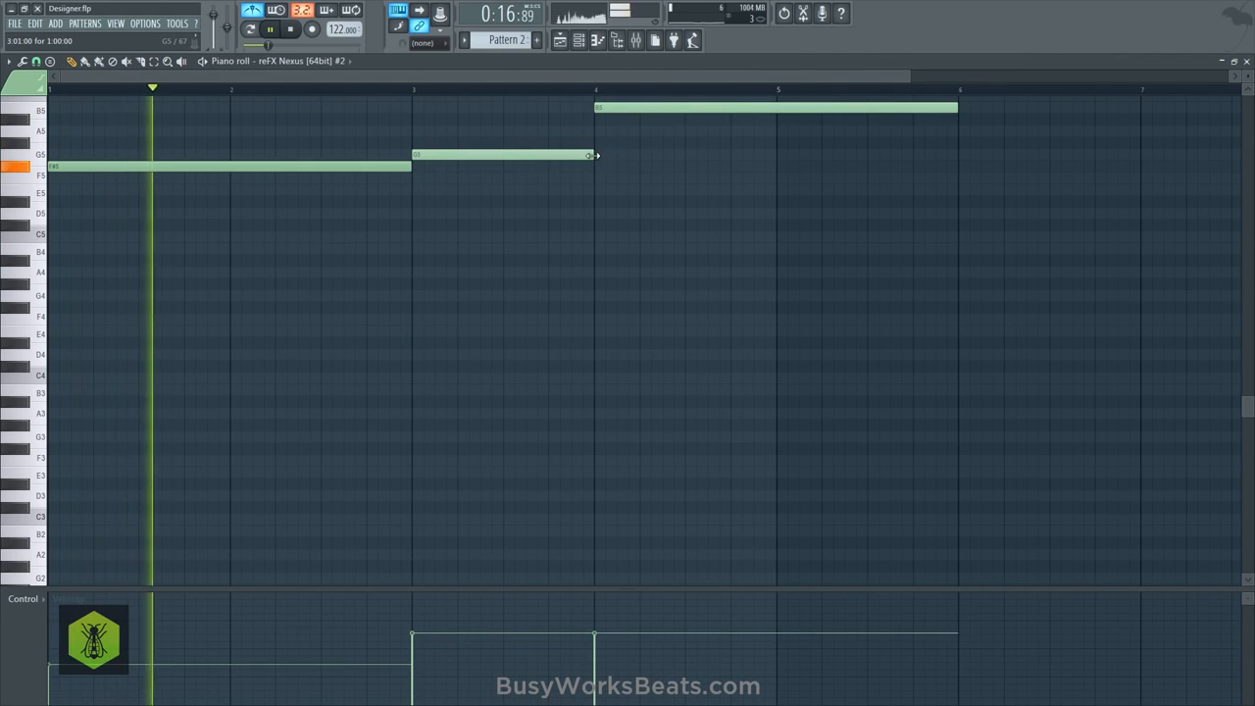
left_click_drag(958, 108, 773, 108)
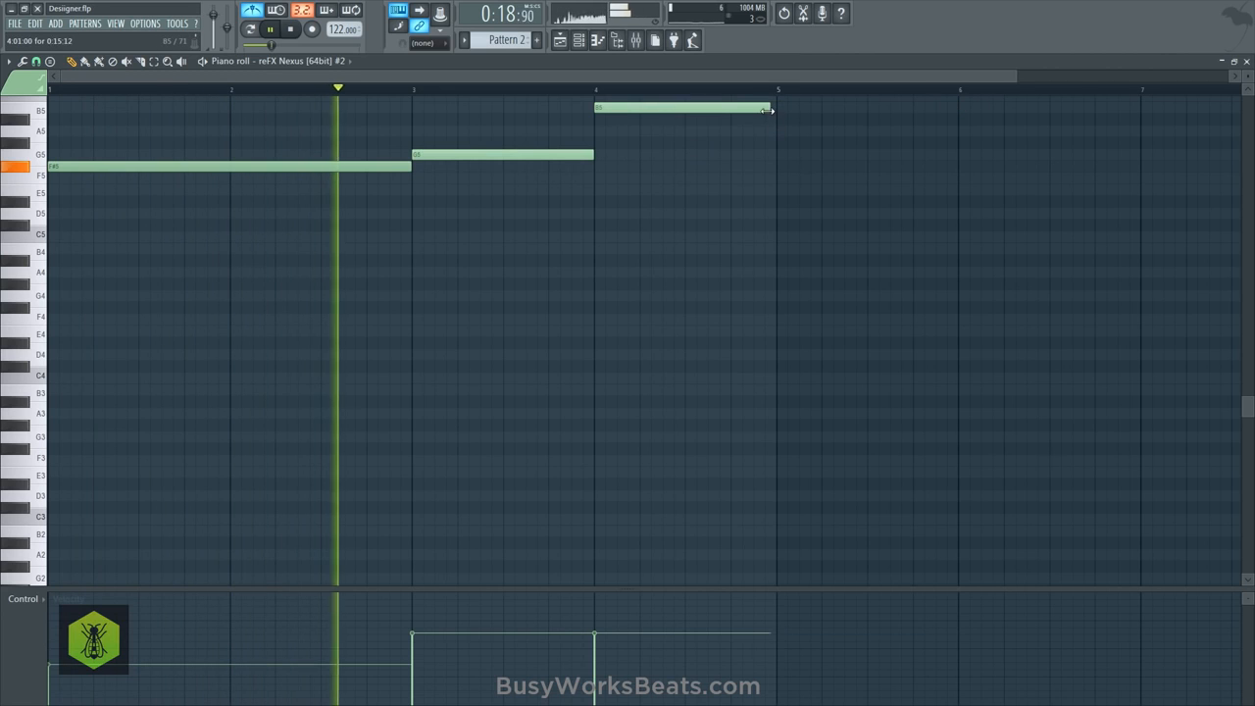
left_click(606, 603)
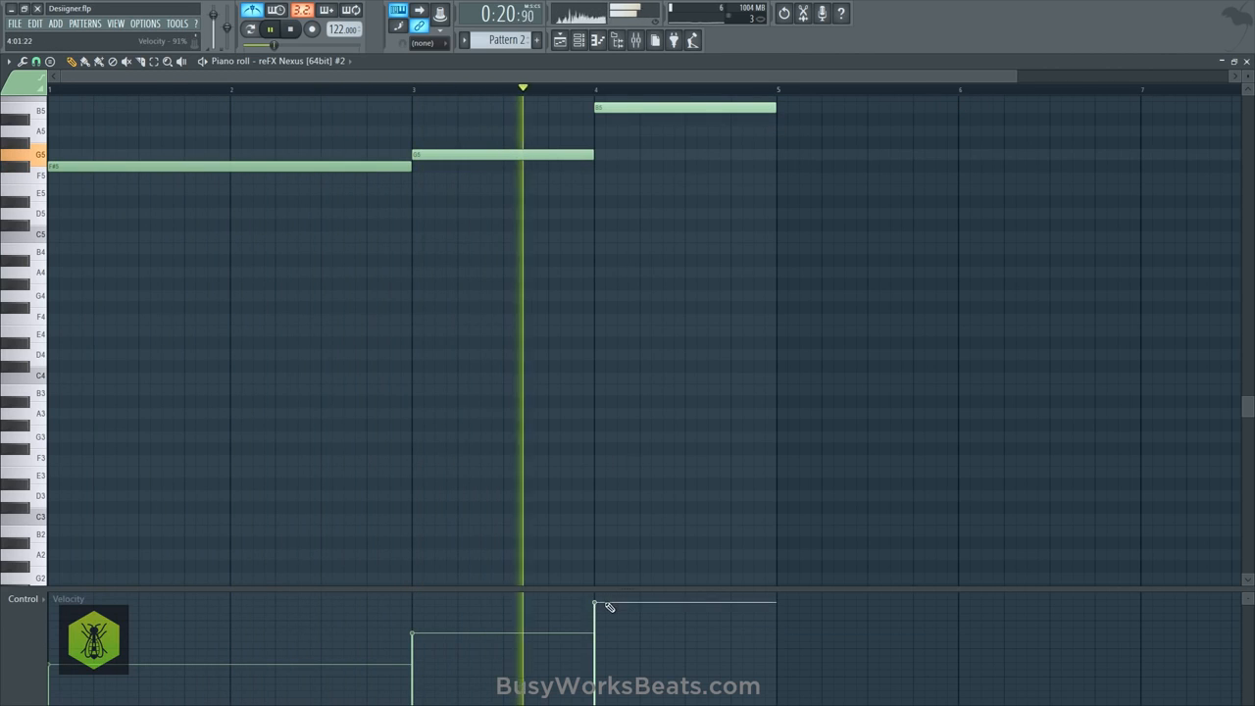
- Add a short G6 note on the last beat of bar 4, lower its velocity, and play the melody
scroll(686, 246, "up", 3)
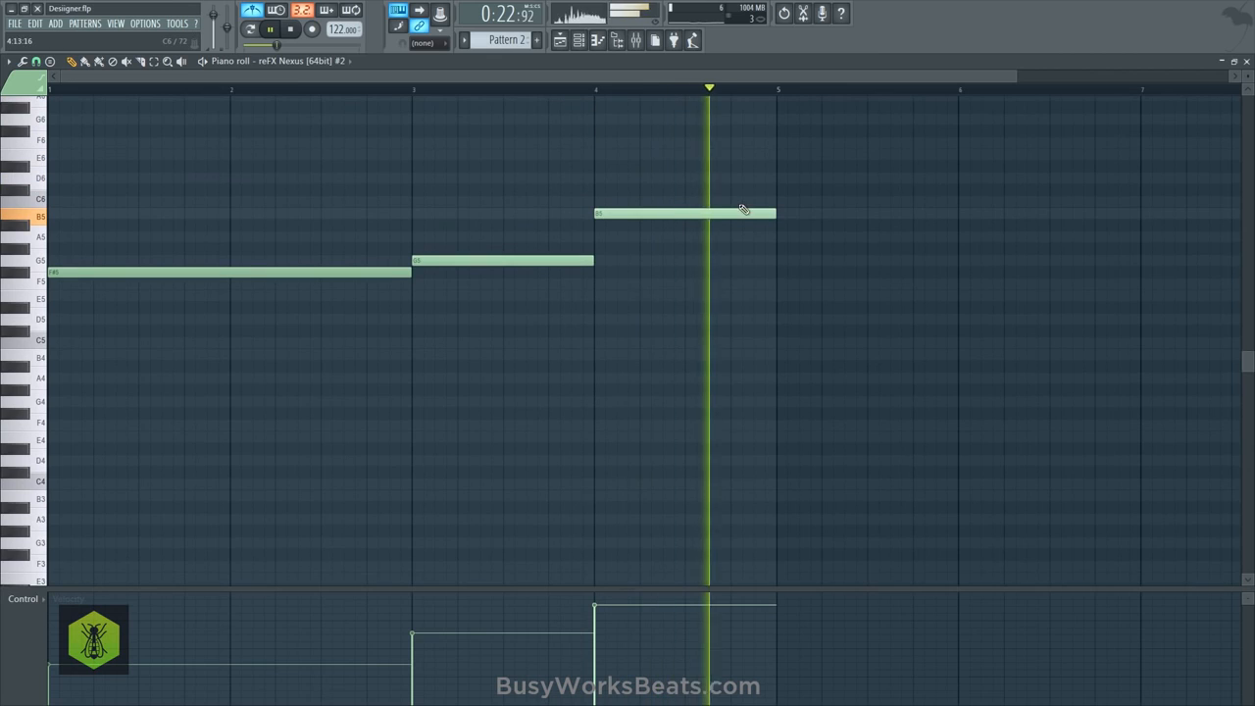
left_click_drag(731, 108, 731, 129)
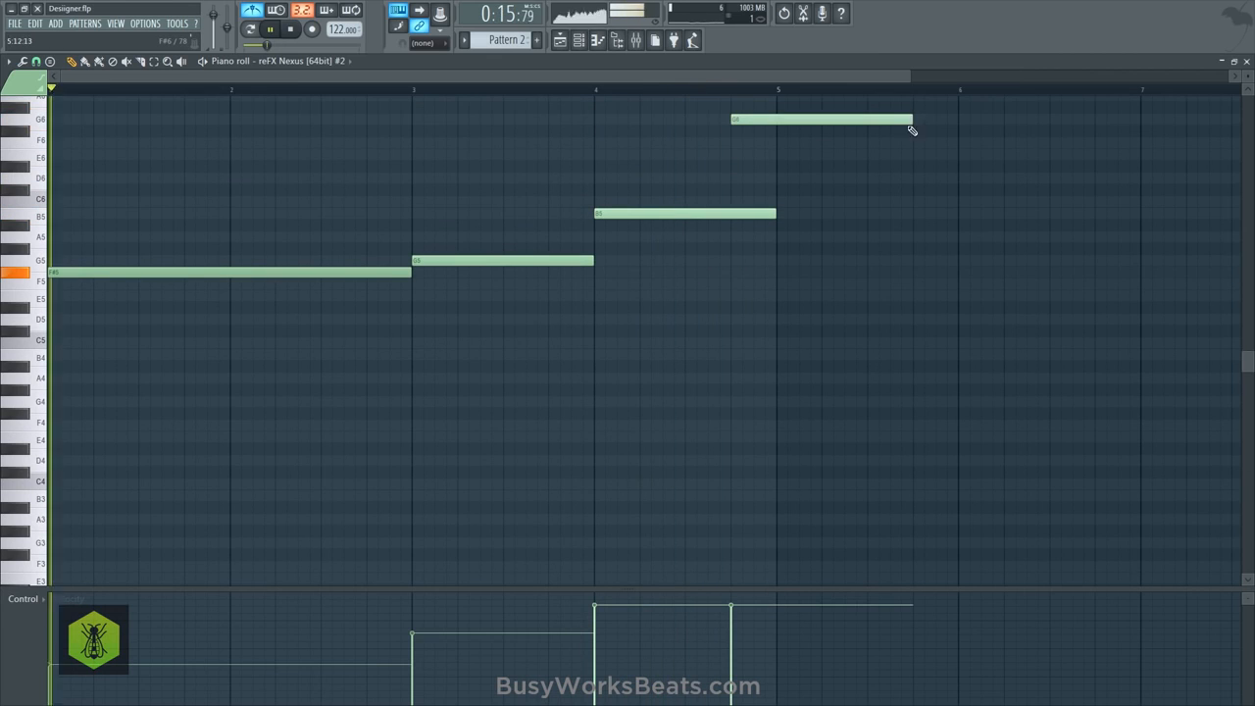
left_click_drag(912, 123, 775, 121)
left_click(732, 630)
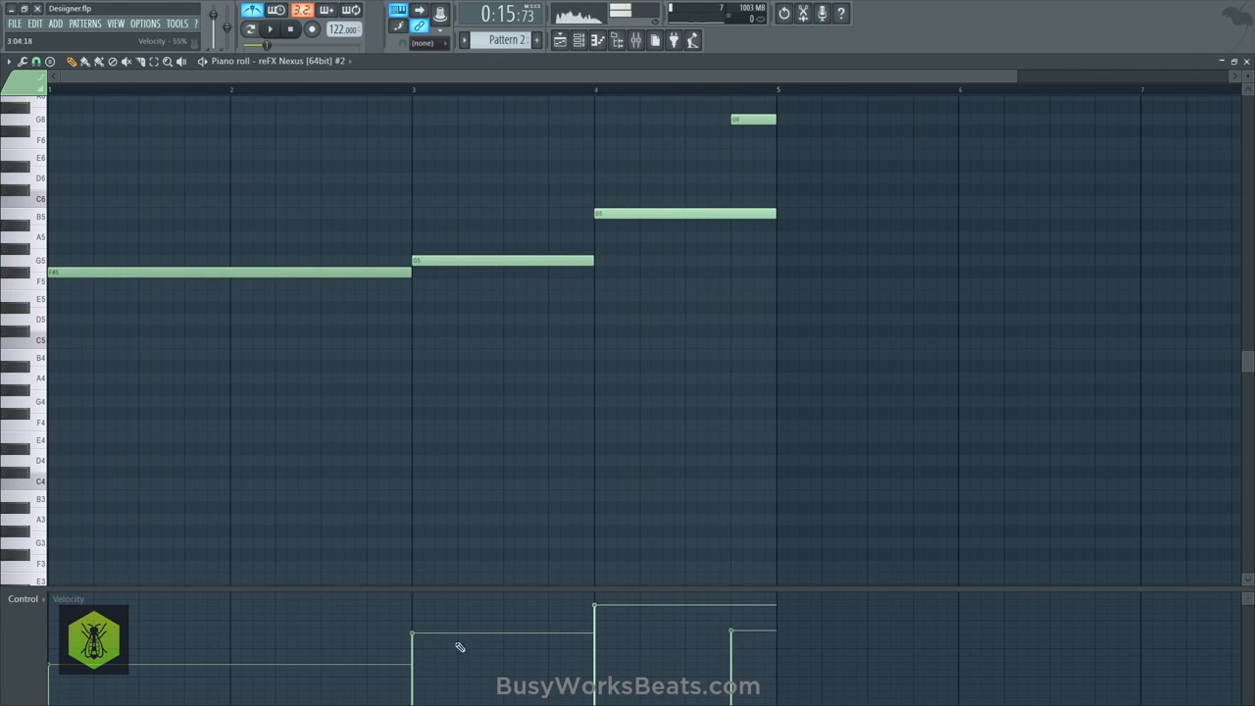
key("space")
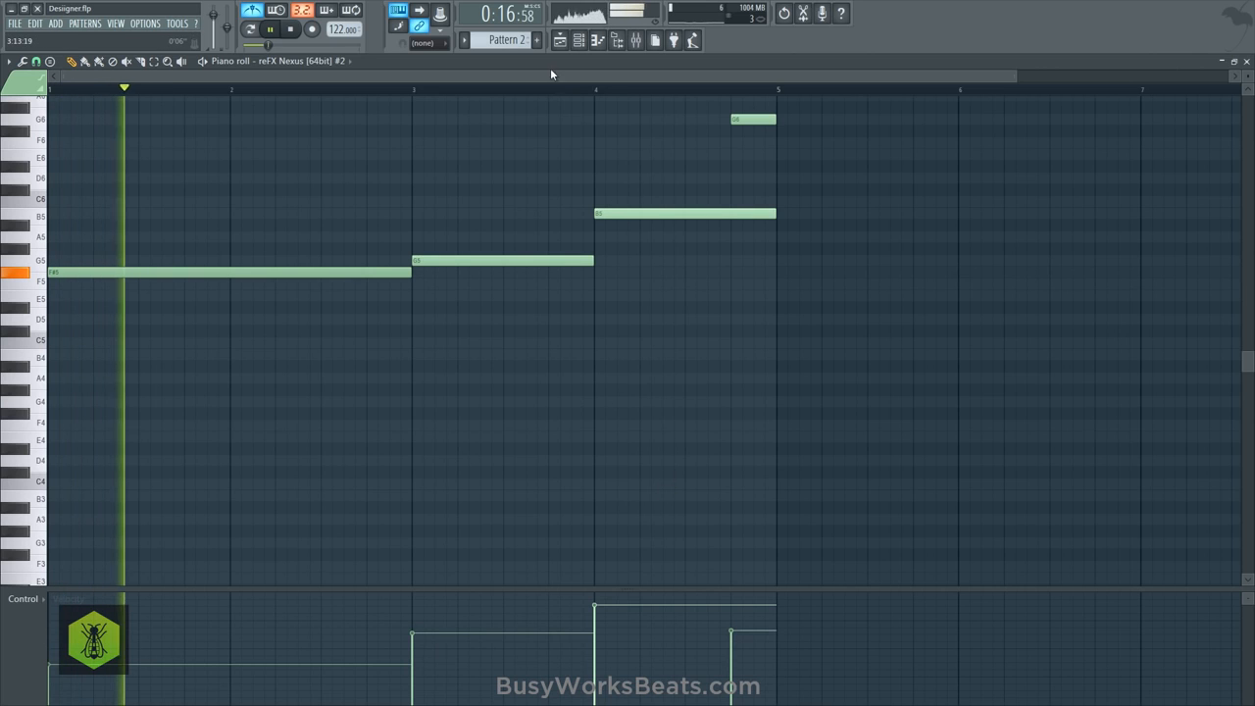
- Save the project as a new version
scroll(563, 93, "down", 1)
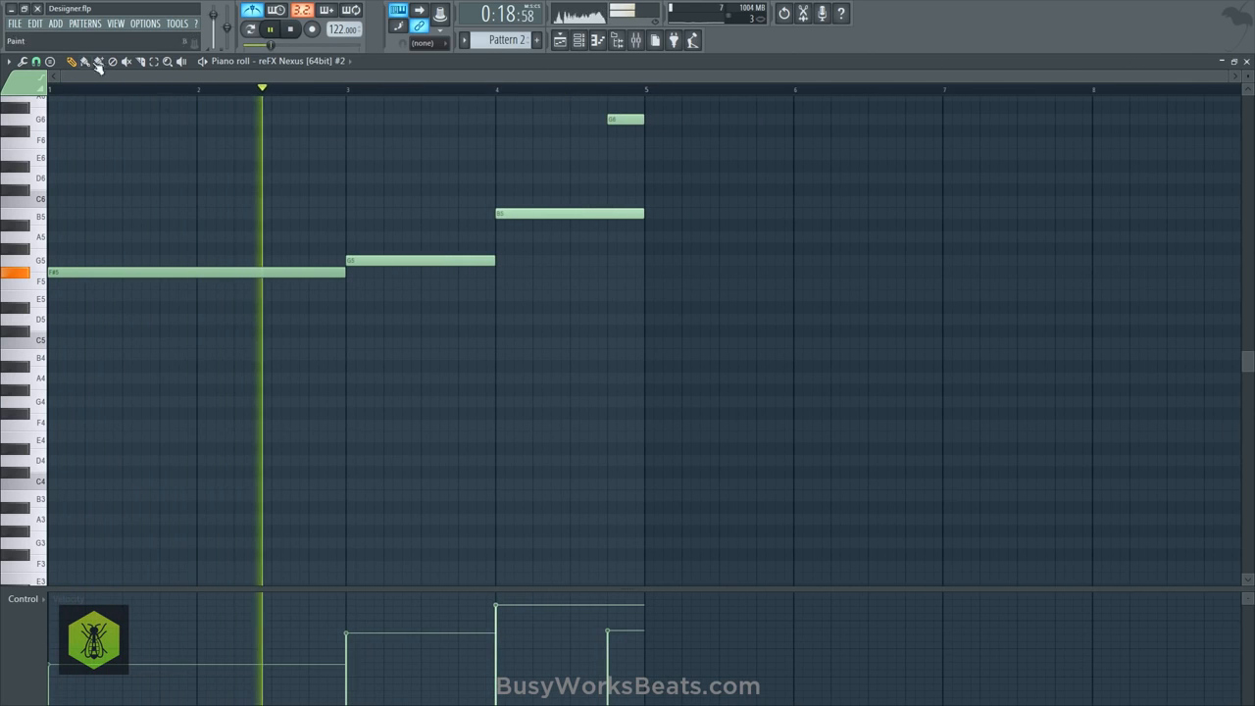
left_click(14, 22)
left_click(49, 104)
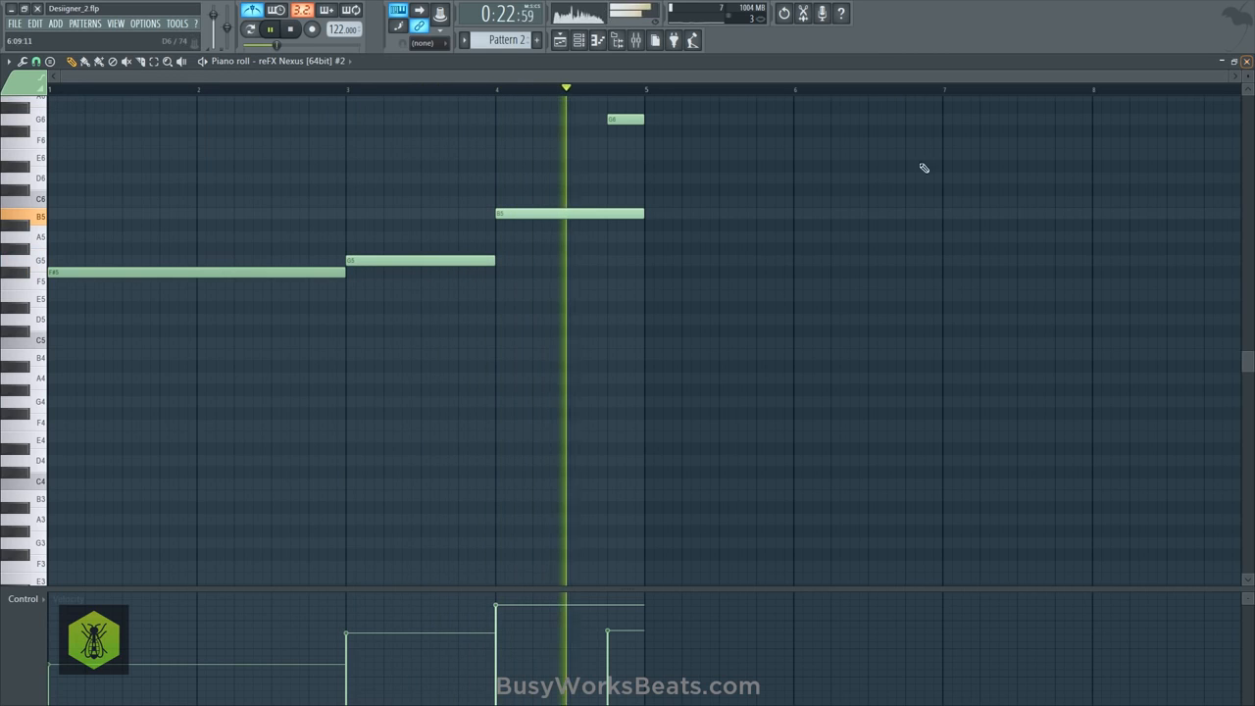
- Shorten B5 to end where G6 begins, and add an F#6 note at bar 5 with a slightly lower velocity than G6
left_click_drag(645, 214, 607, 214)
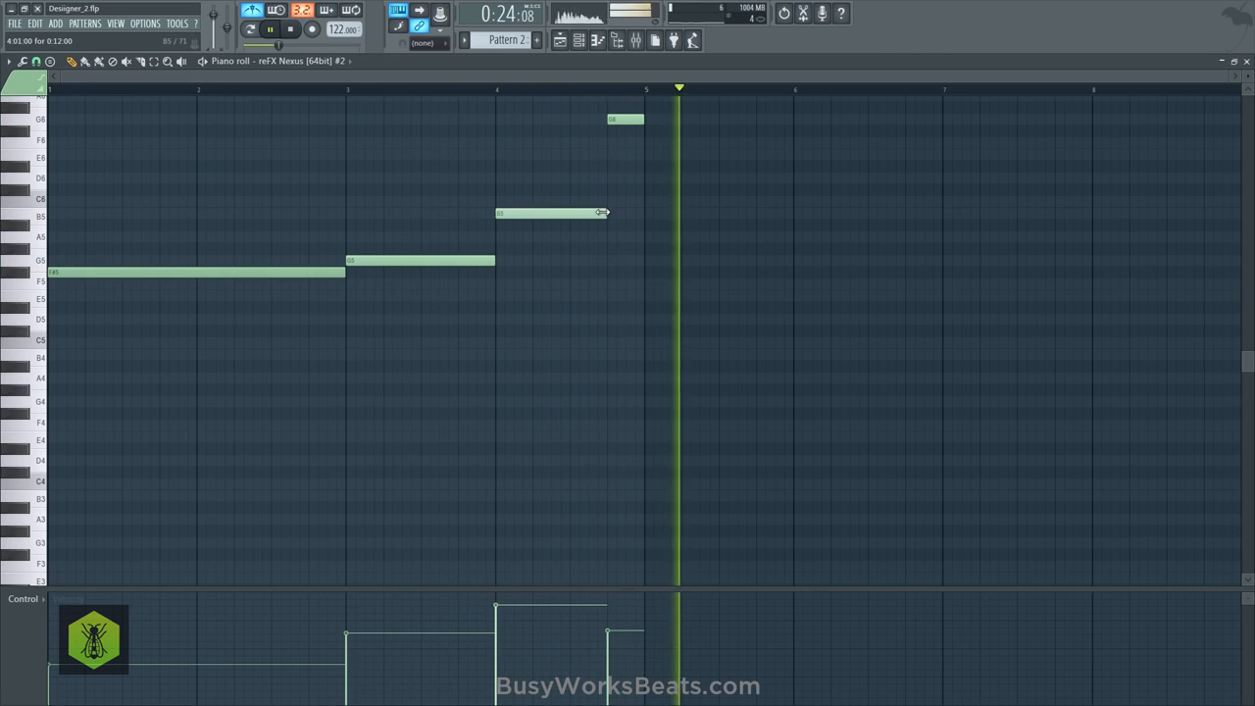
left_click(647, 131)
left_click(654, 642)
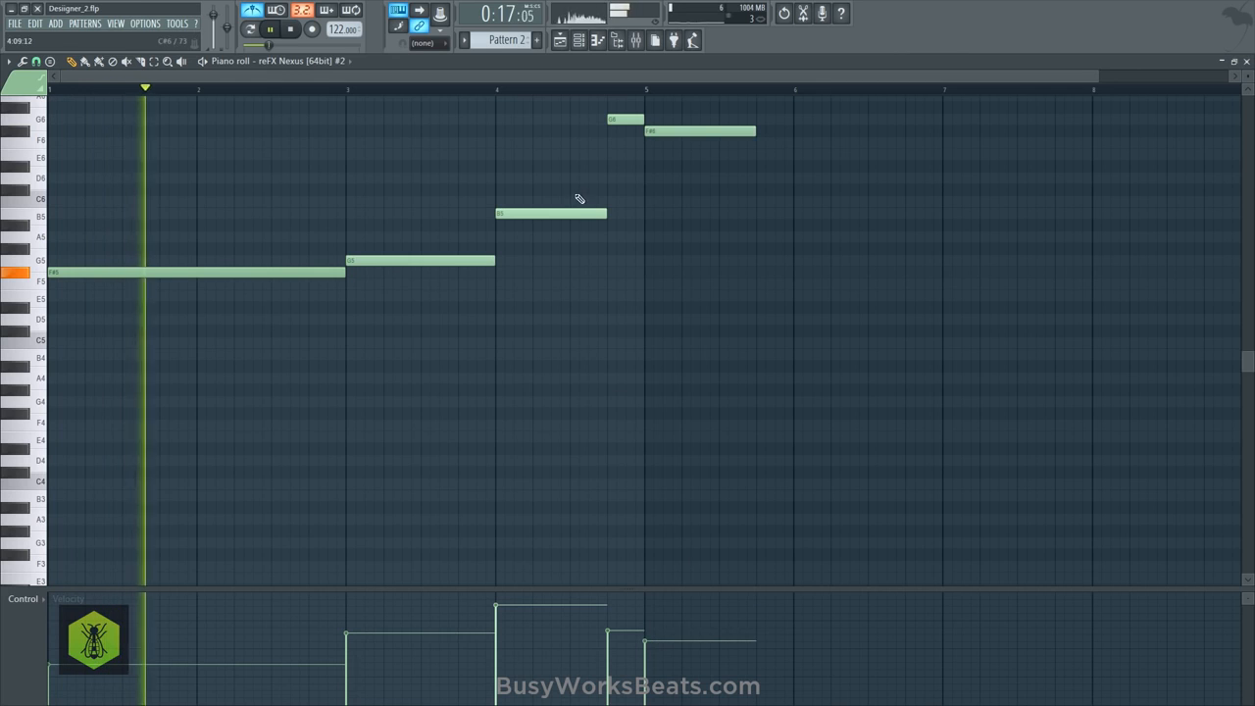
key("space")
scroll(619, 98, "down", 1)
scroll(549, 230, "up", 5)
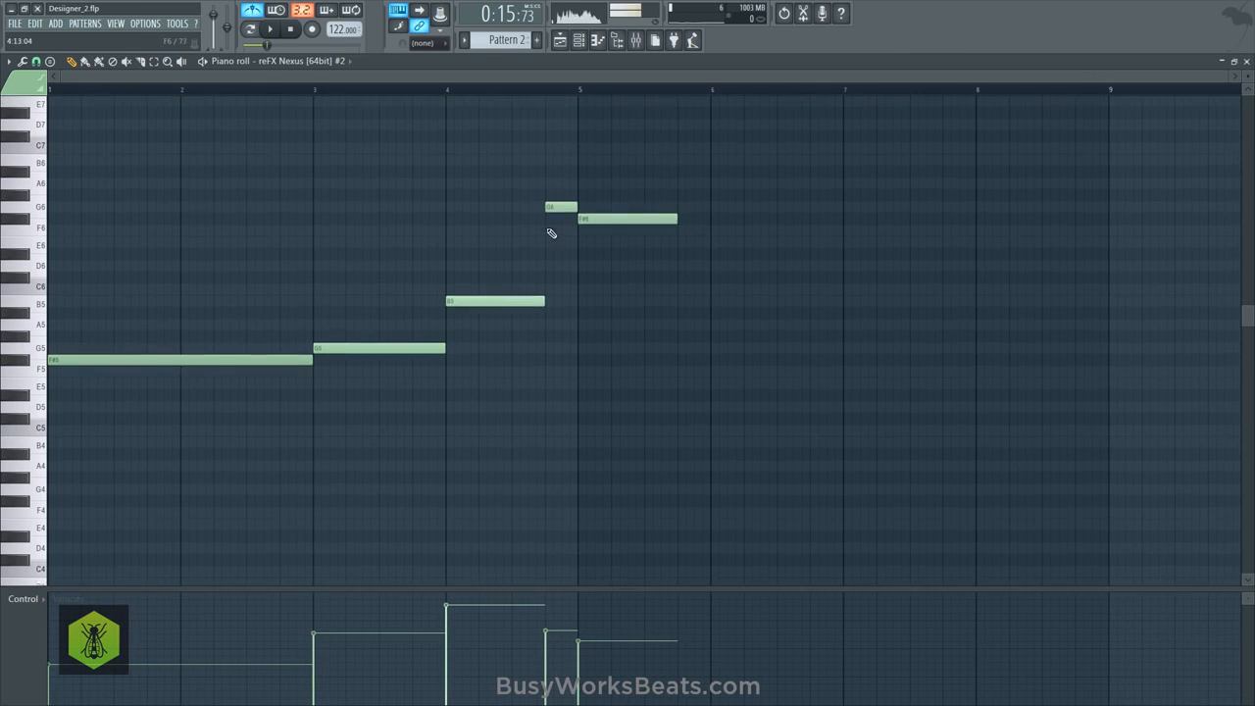
- Copy the F#5, G5 and B5 notes one octave up to start at bar 5, deselect them, and play the melody
left_click_drag(491, 292, 765, 235)
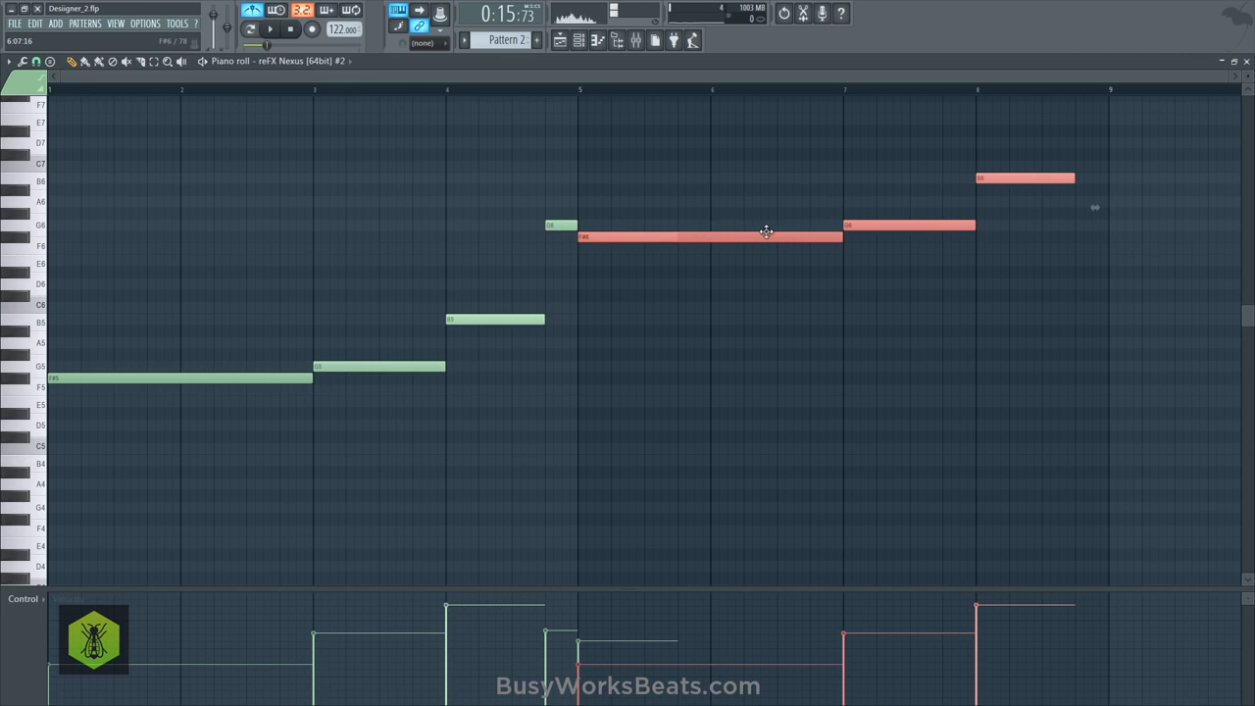
key("space")
left_click(667, 257, "ctrl")
left_click(656, 236, "ctrl")
left_click(659, 243, "ctrl")
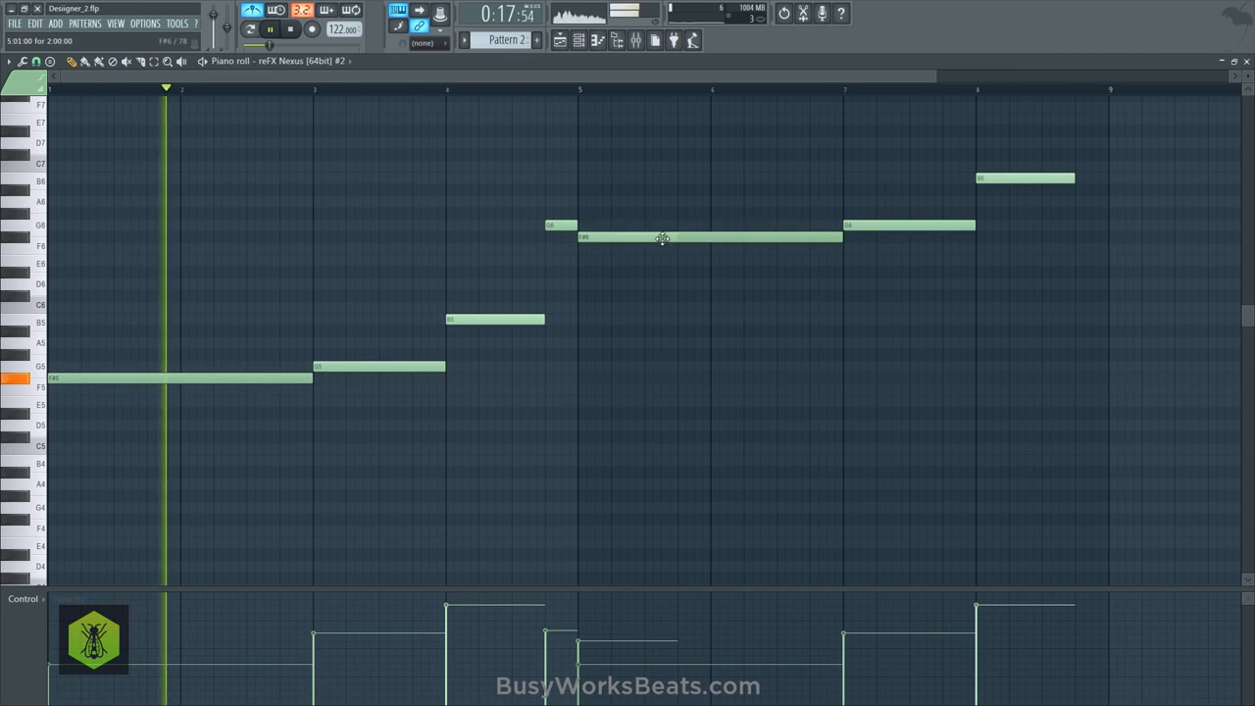
- Delete the duplicate F#6 note hidden under the long note at bar 5, keeping the long note on F#6
left_click(669, 239, "ctrl")
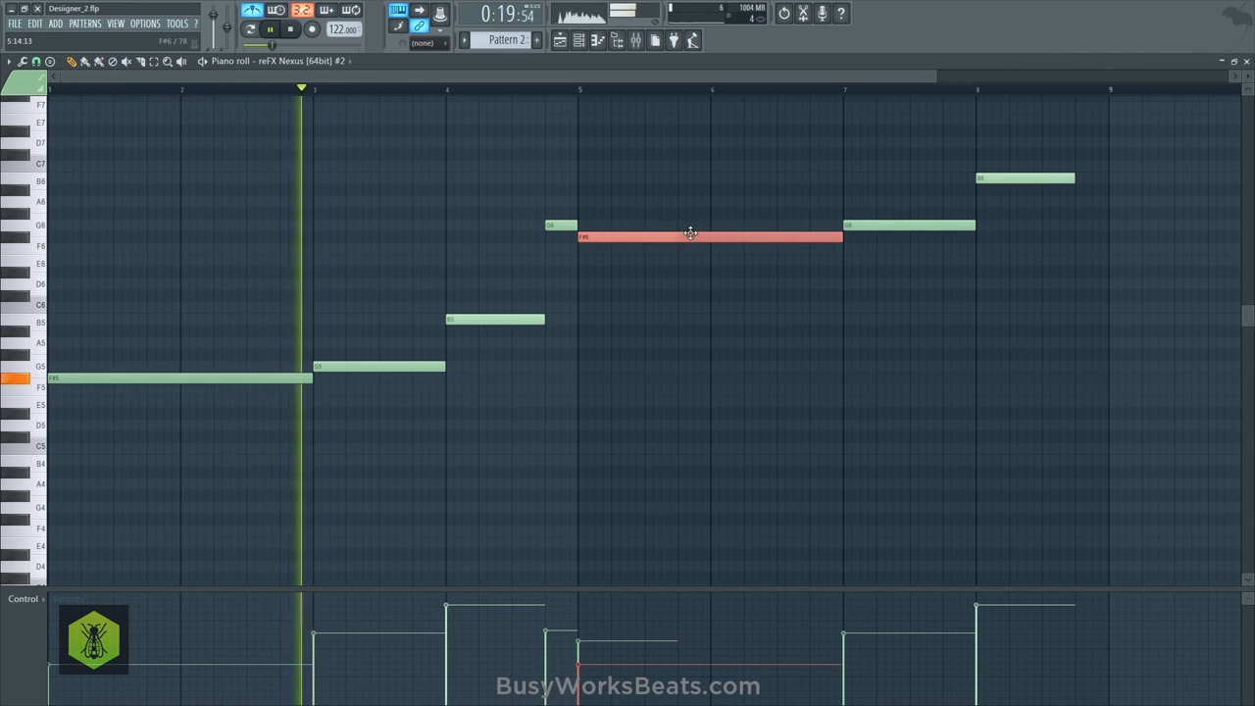
left_click(688, 230, "ctrl")
left_click_drag(691, 237, 691, 248)
right_click(669, 237)
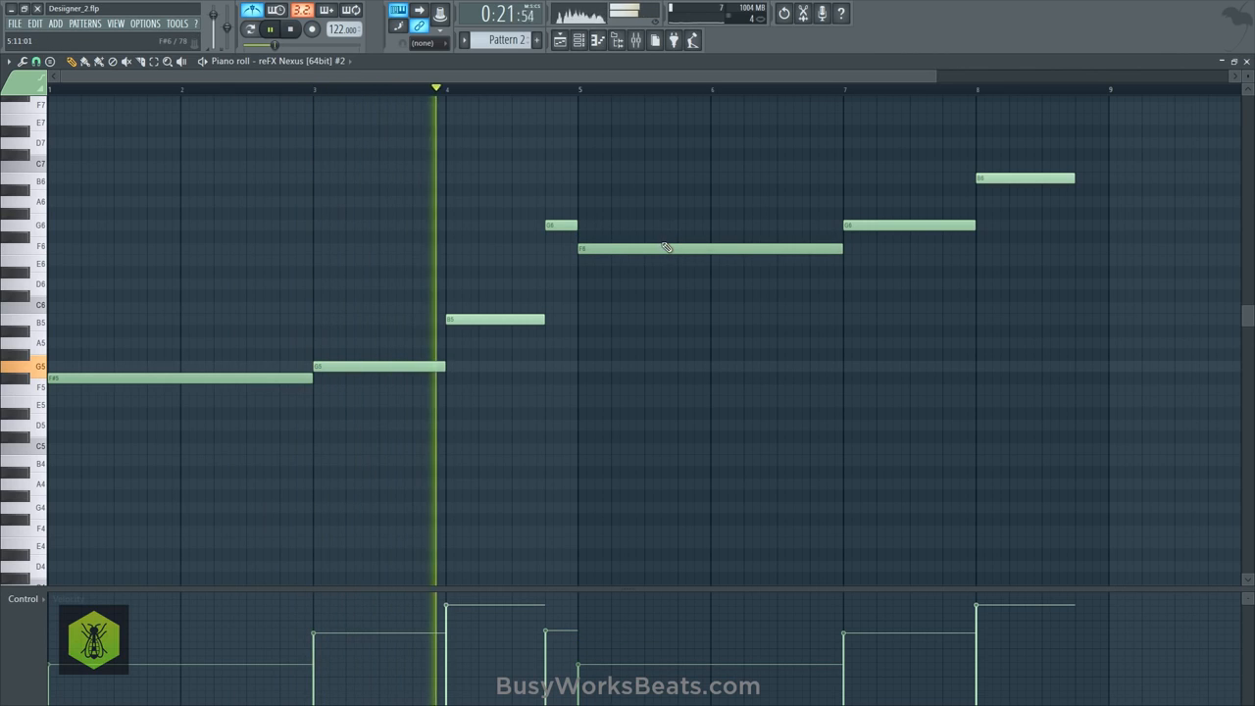
left_click(677, 248, "ctrl")
left_click_drag(682, 252, 683, 239)
left_click(694, 283, "ctrl")
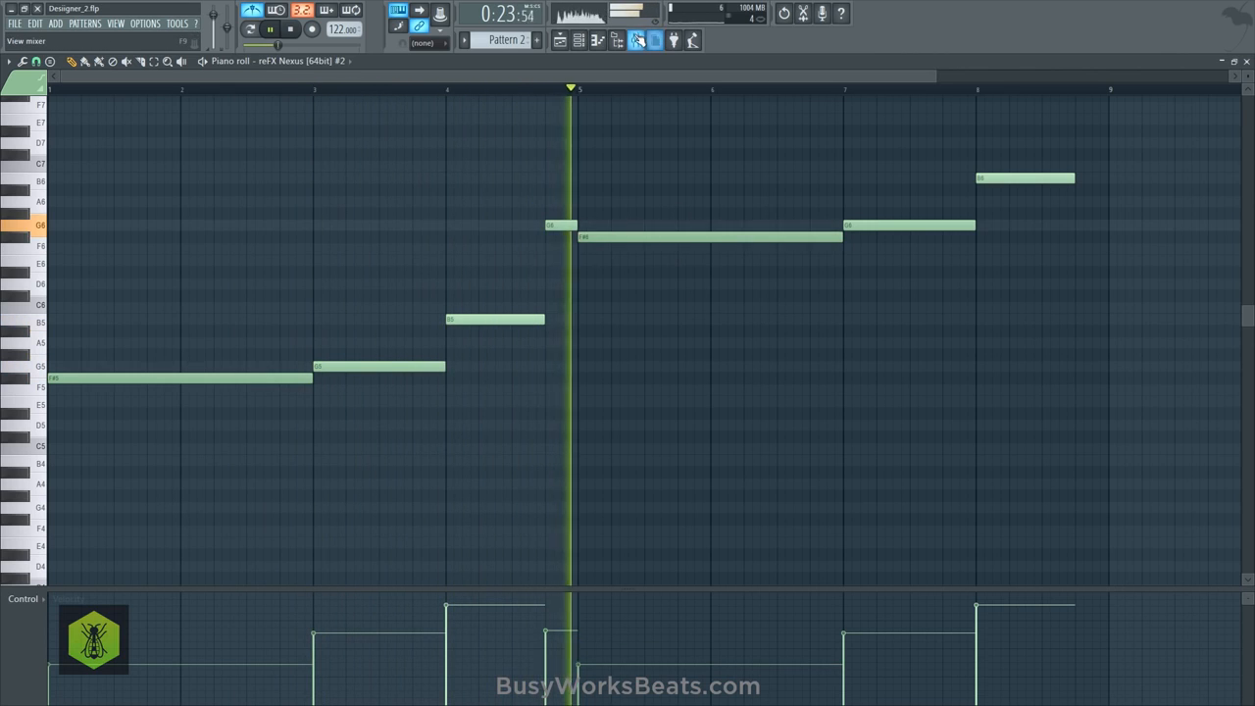
- Raise the velocities of the F#6 note at bar 5 and the G6 note at bar 7 to about 80%
left_click(635, 41)
left_click_drag(70, 249, 70, 257)
mouse_move(594, 662)
left_mouse_down()
mouse_move(596, 623)
mouse_move(852, 614)
left_mouse_up()
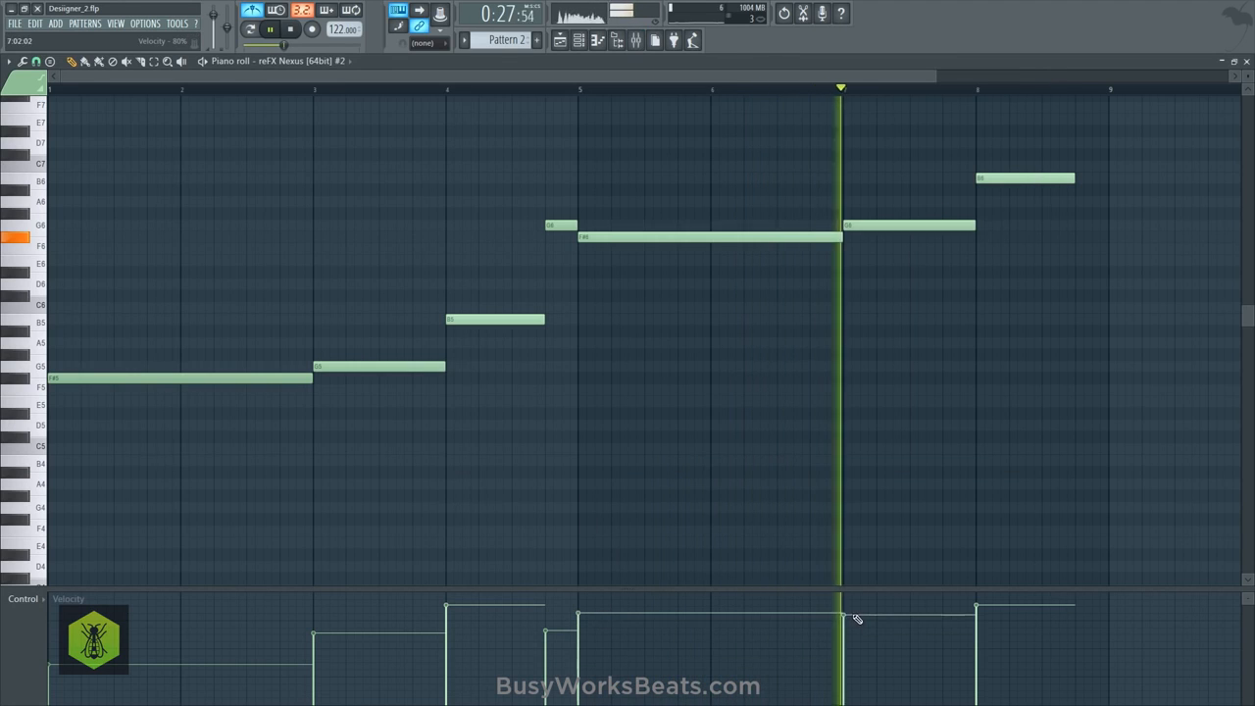
key("space")
- Move the G6 note at bar 7 up to A6, add a C7 note on the last beat of bar 8, and play the melody
left_click_drag(851, 225, 850, 190)
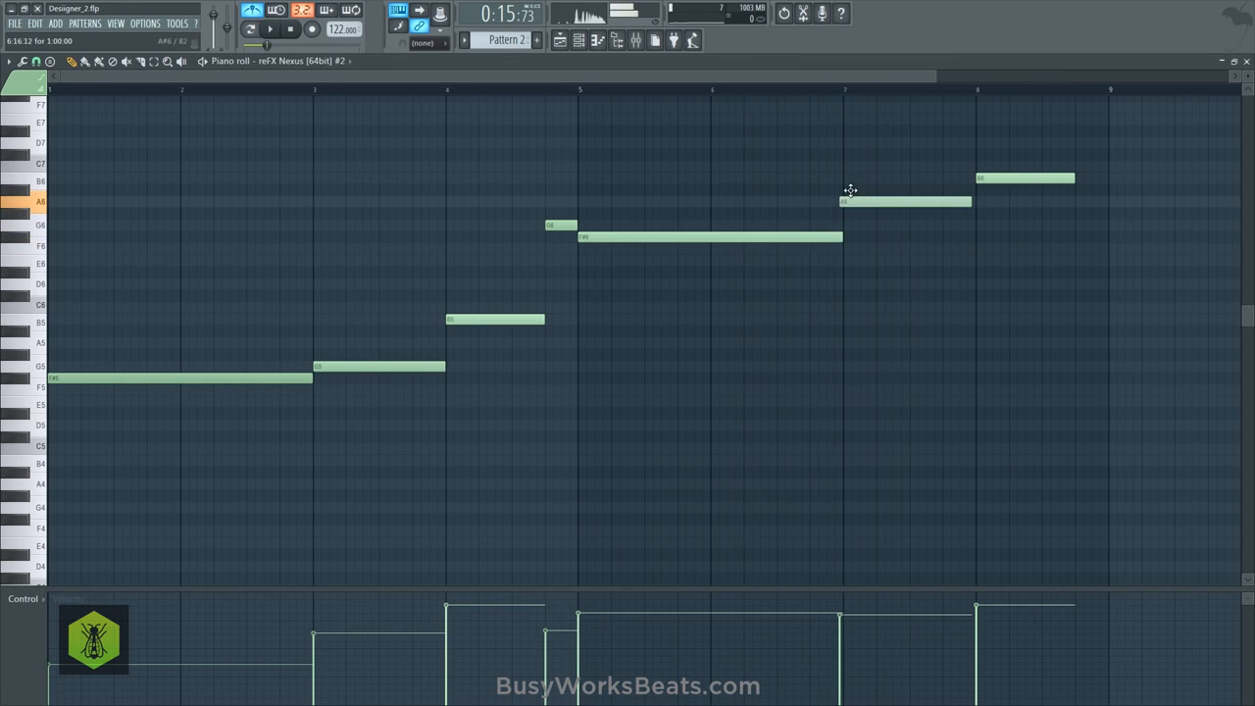
left_click(829, 88)
key("space")
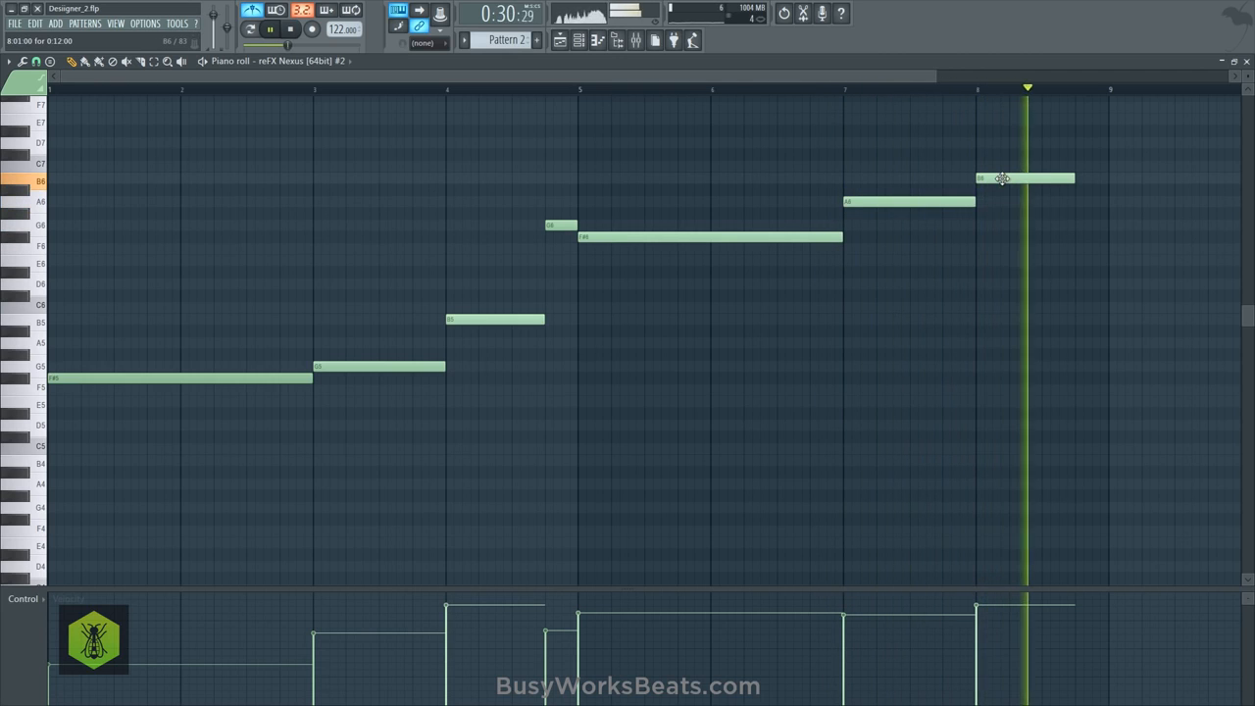
left_click(1095, 167)
key("space")
key("space")
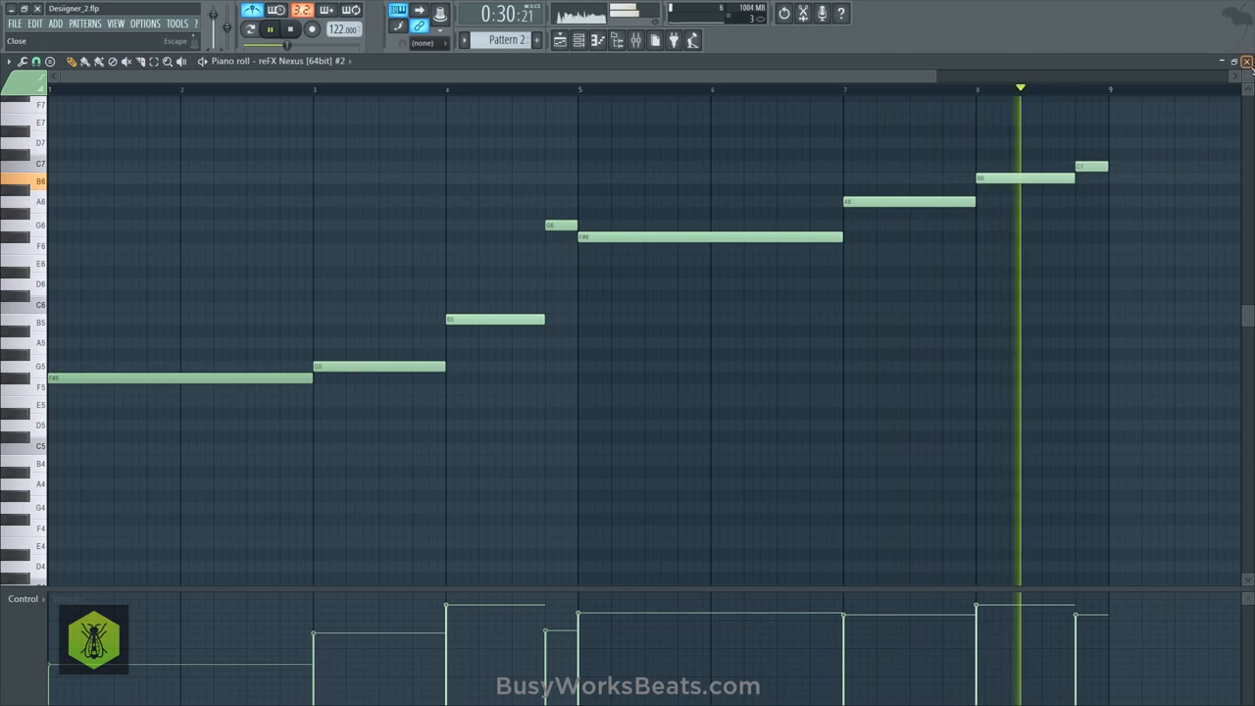
- In the playlist, add a second Pattern 2 clip at bar 17 on Track 3 and repeat Pattern 1 at bar 17 on Track 2
key("F5")
left_click(406, 190)
key("space")
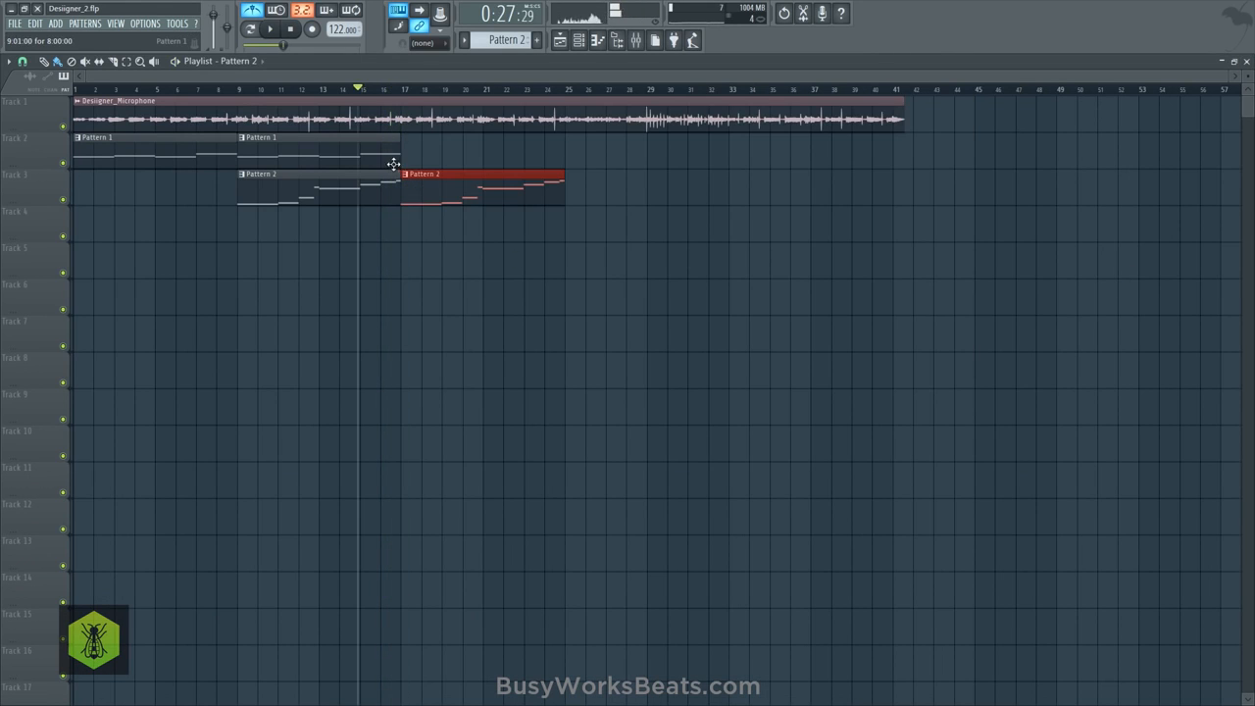
key("ctrl+b")
key("space")
key("ctrl+d")
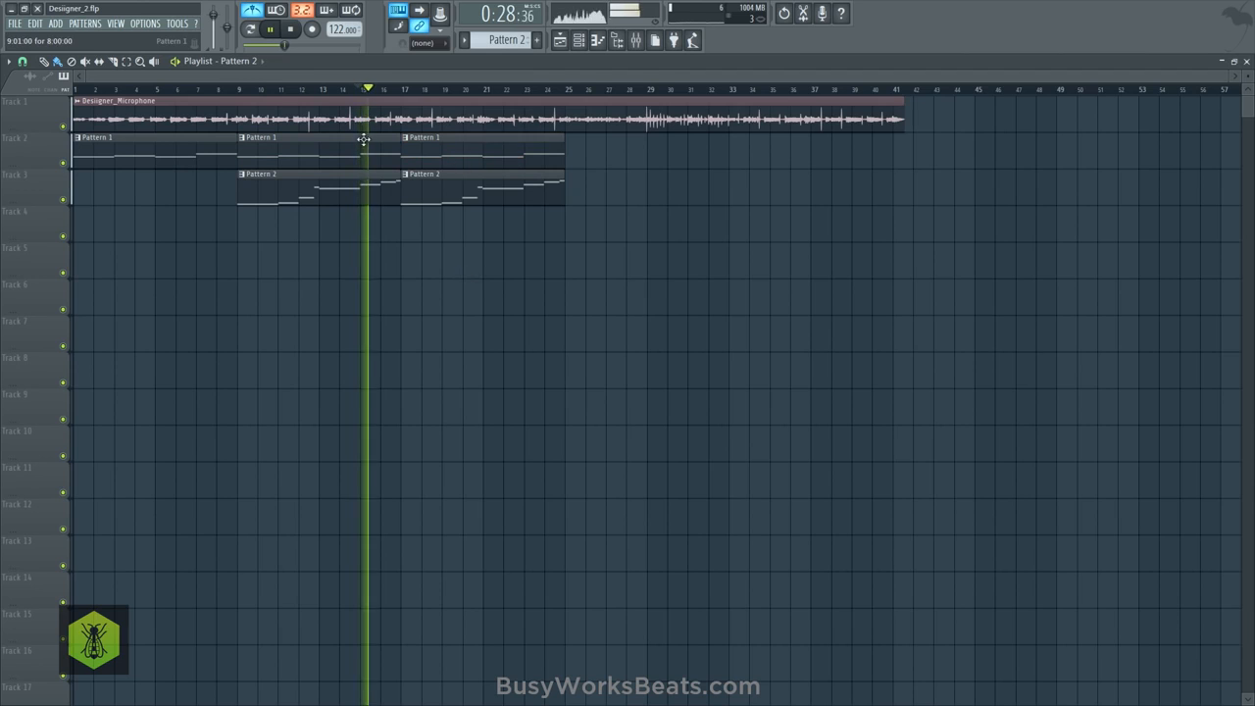
- Save the project as a new version and stop playback
left_click(15, 23)
left_click(45, 104)
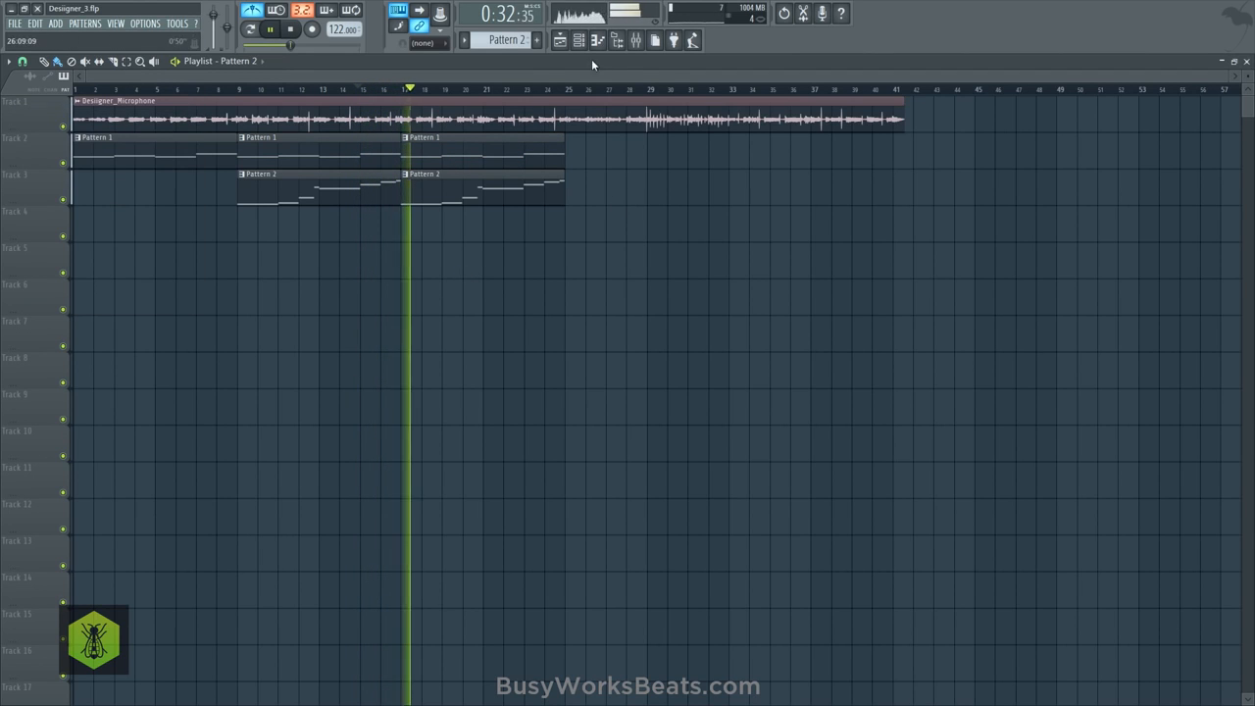
key("space")
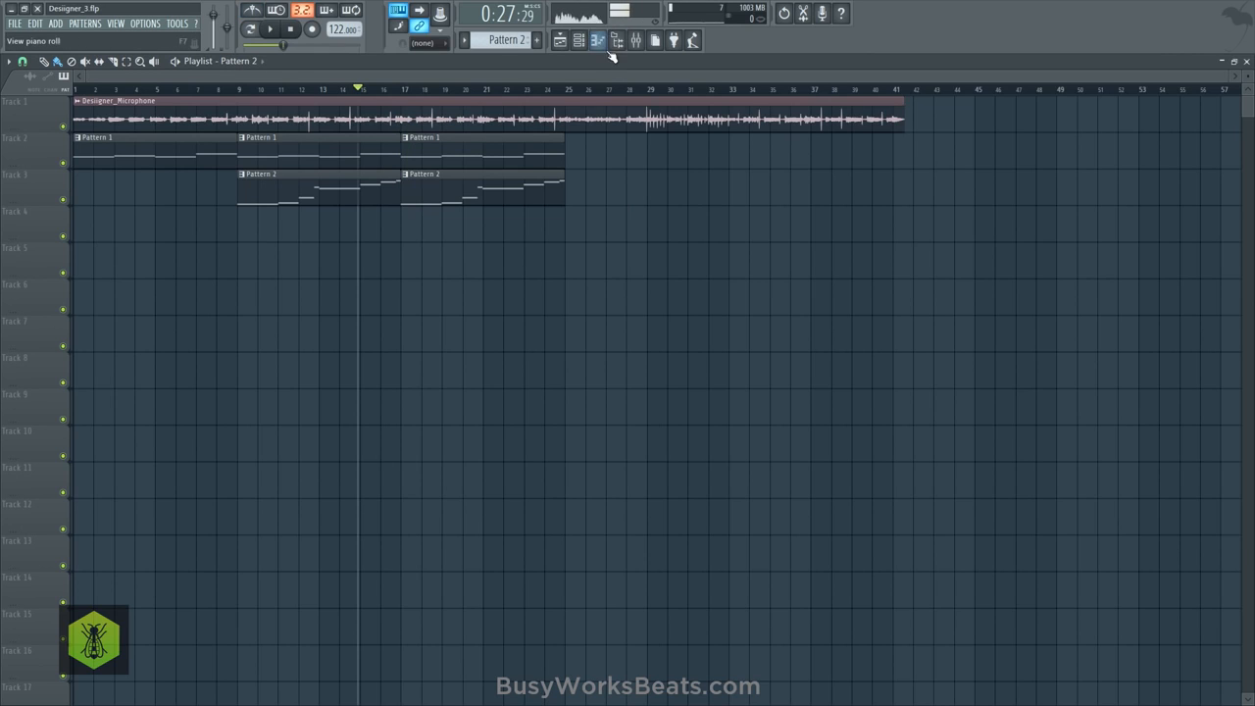
- Create a new empty Pattern 3 and add another reFX Nexus [64bit] channel
left_click(578, 40)
left_click(538, 40)
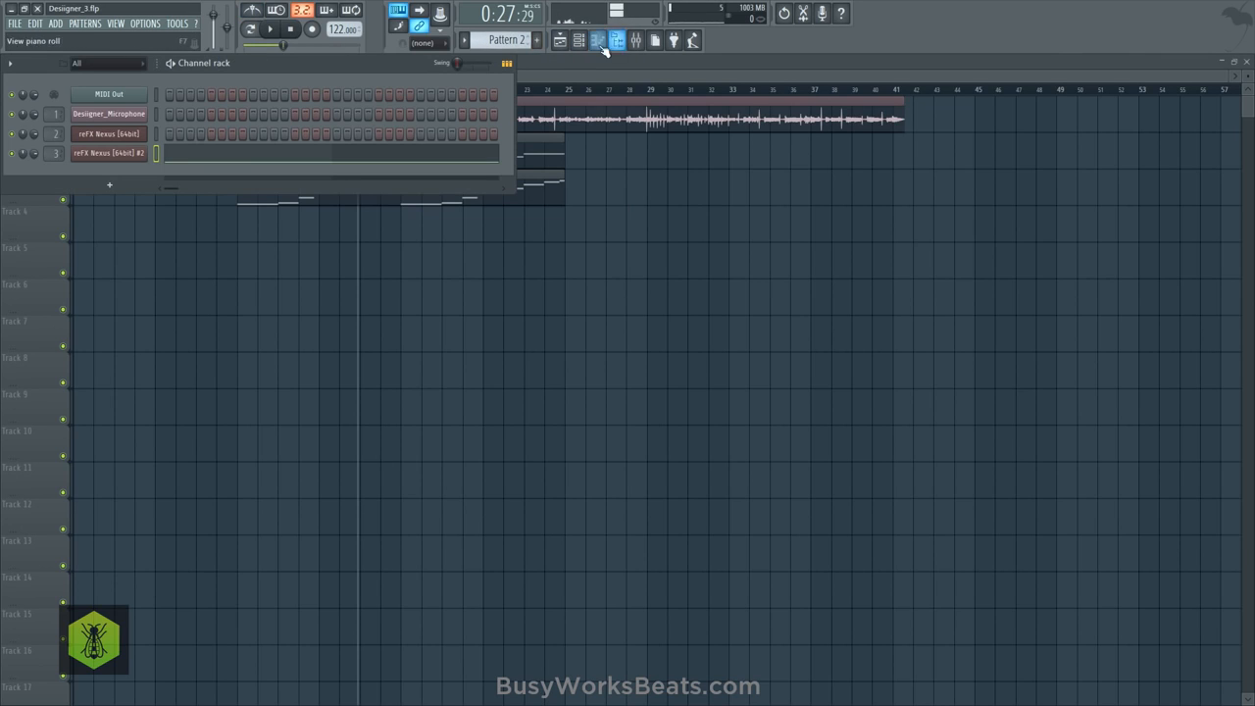
left_click(109, 185)
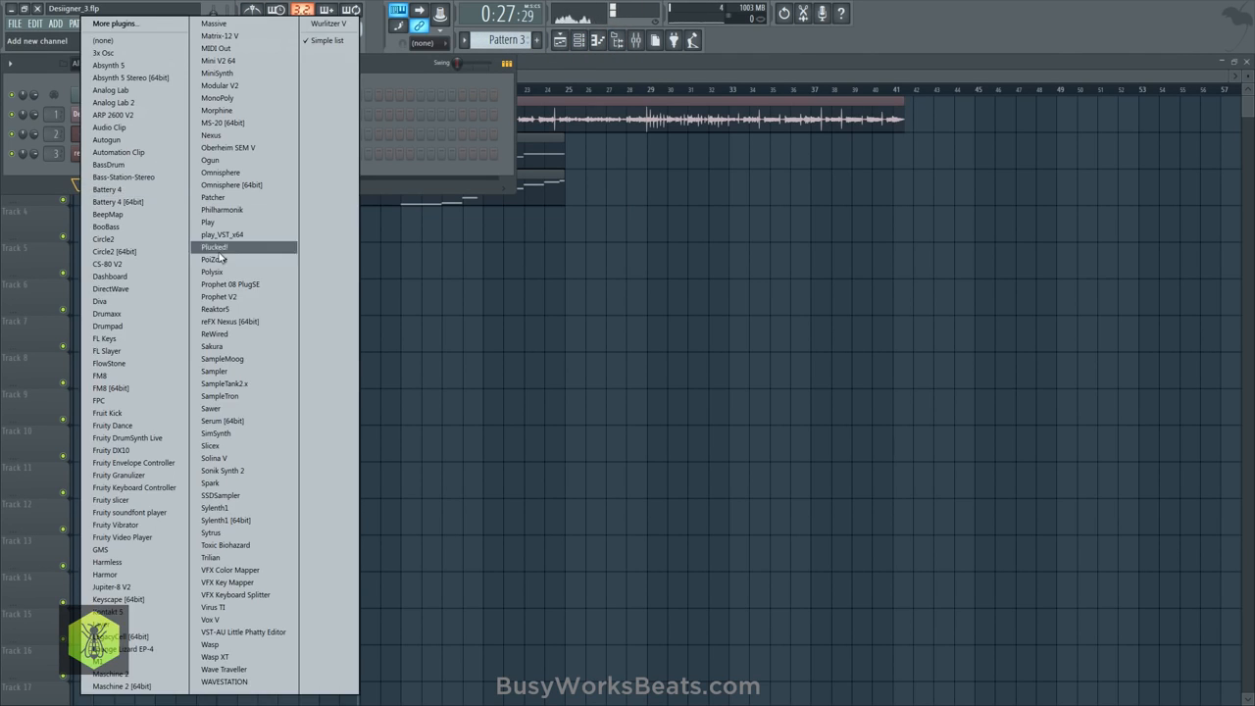
left_click(243, 322)
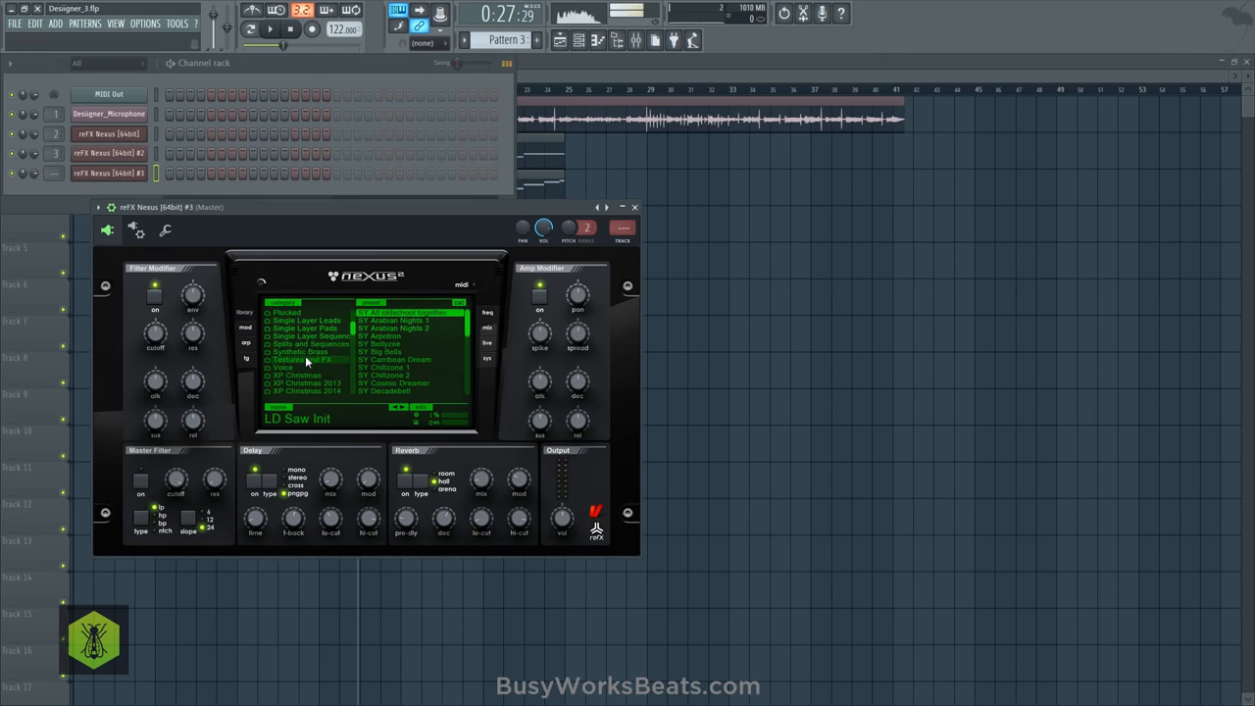
- Load the PL Orch Hit preset from XP Hollywood in the new Nexus channel and audition it against the playing song
left_click(311, 368)
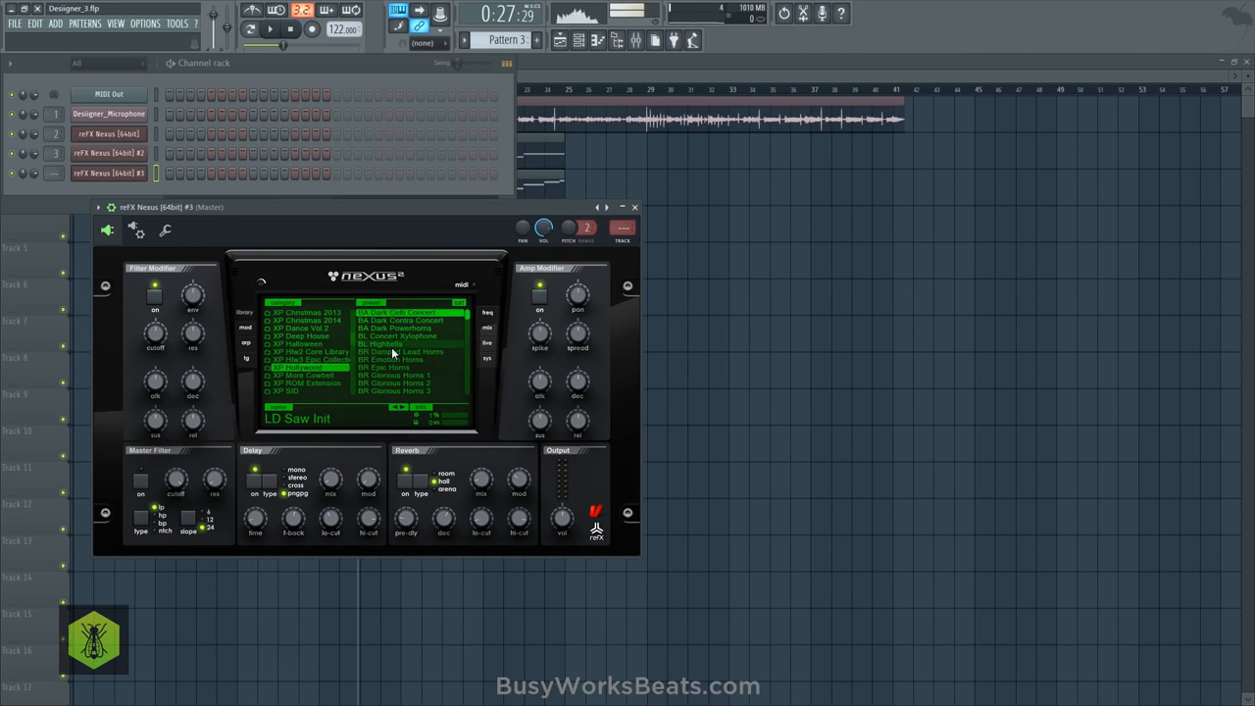
scroll(392, 346, "down", 2)
scroll(396, 346, "down", 4)
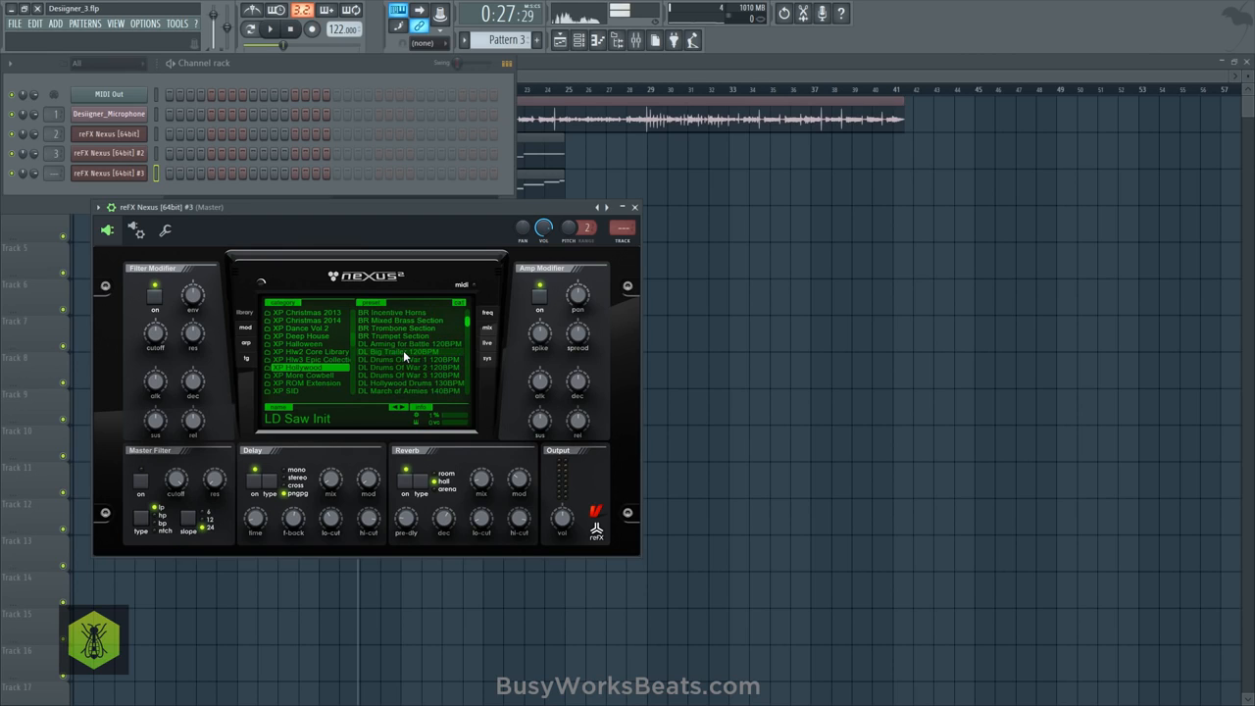
scroll(402, 349, "down", 5)
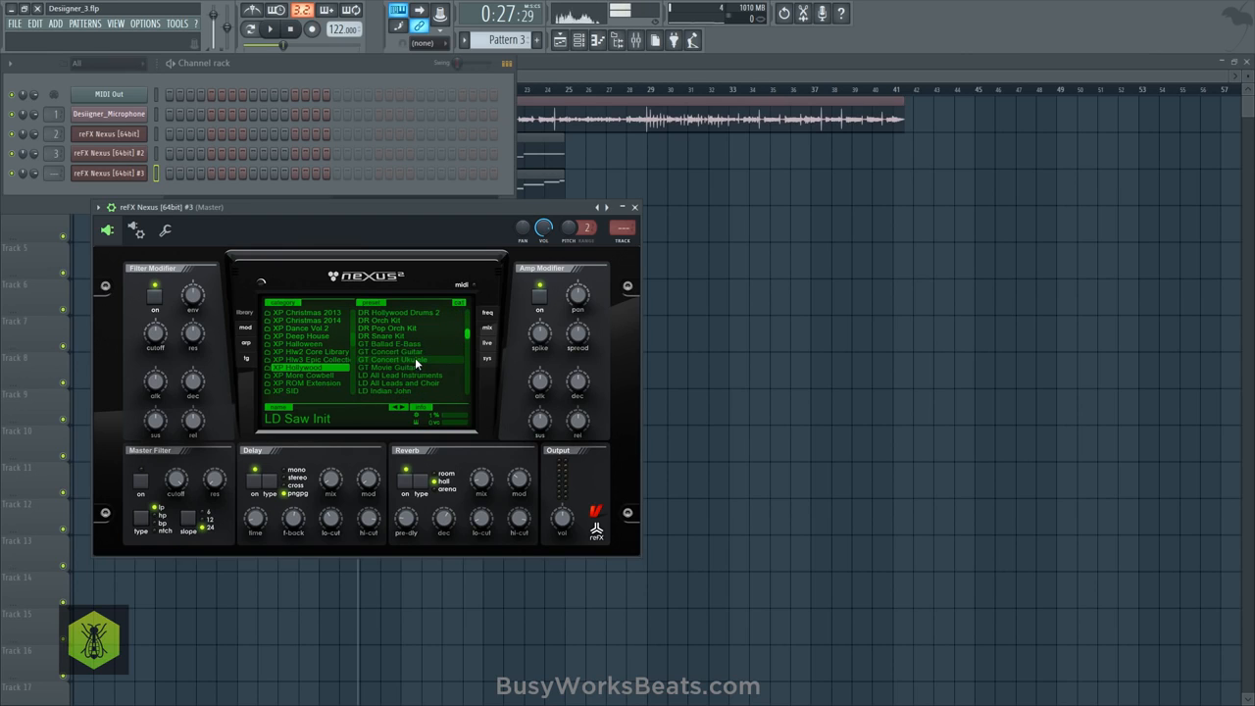
scroll(426, 361, "down", 1)
scroll(426, 360, "down", 4)
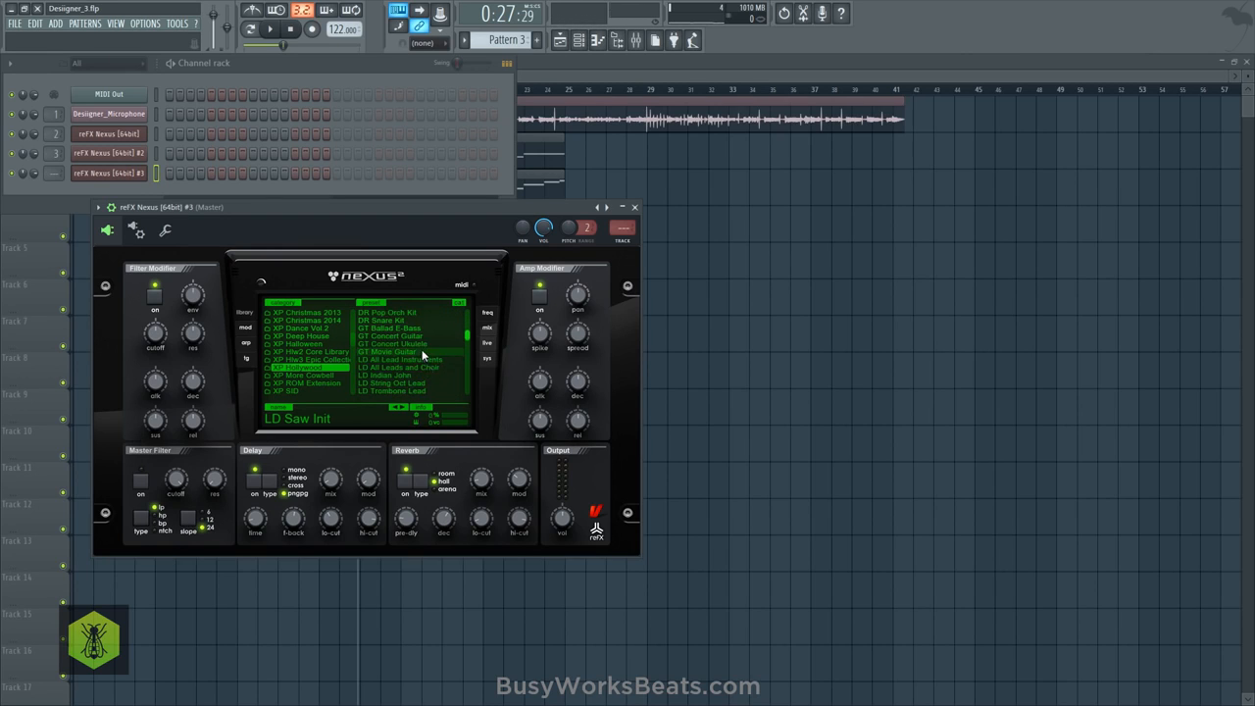
scroll(421, 351, "down", 4)
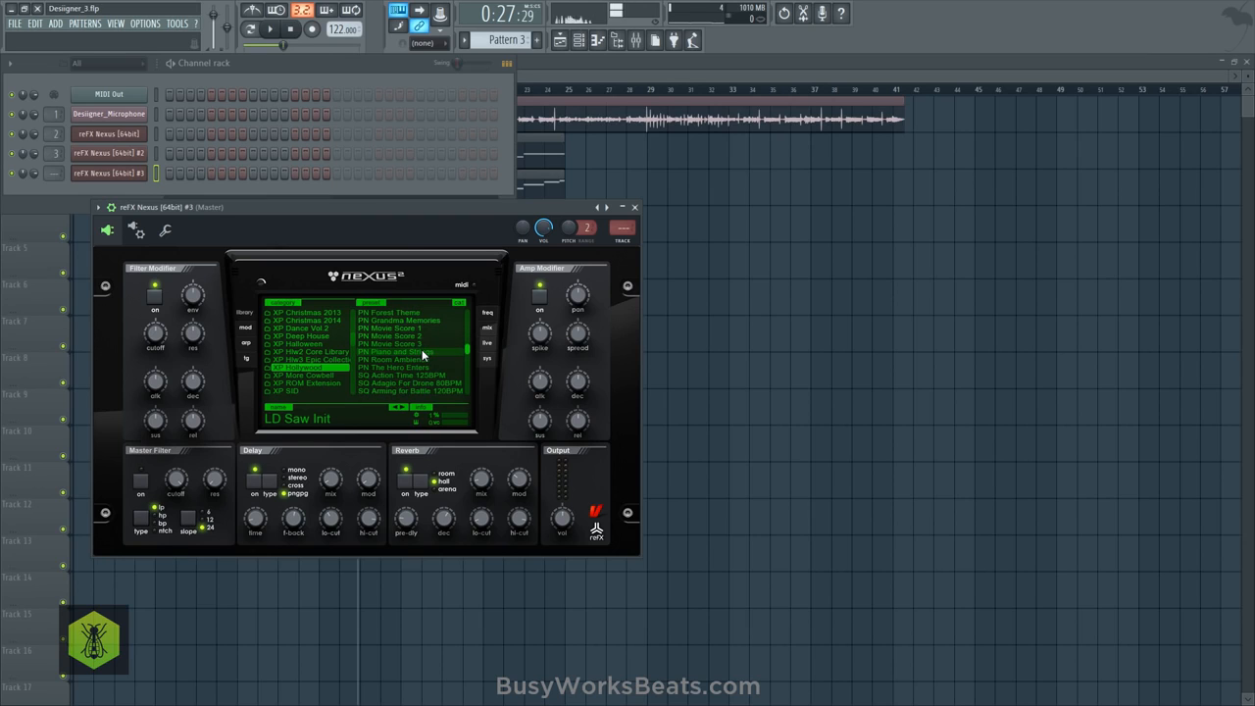
scroll(421, 349, "up", 2)
key("space")
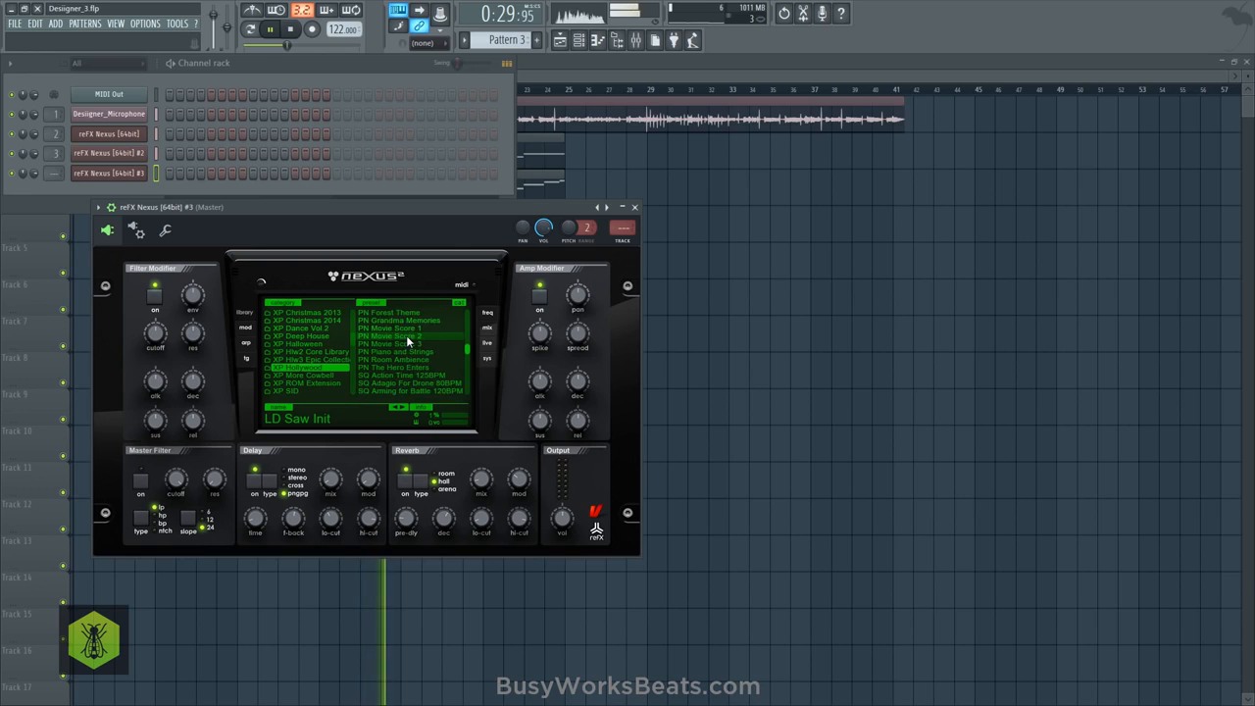
left_click(406, 335)
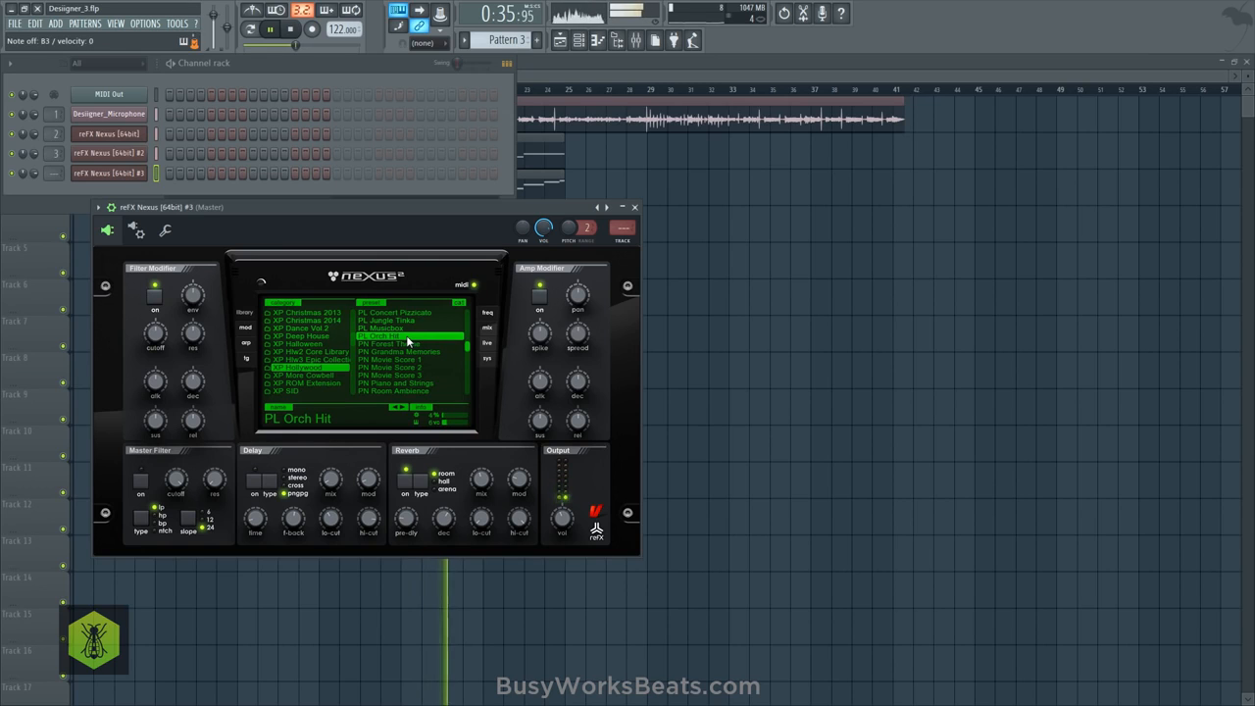
key("space")
left_click(653, 331)
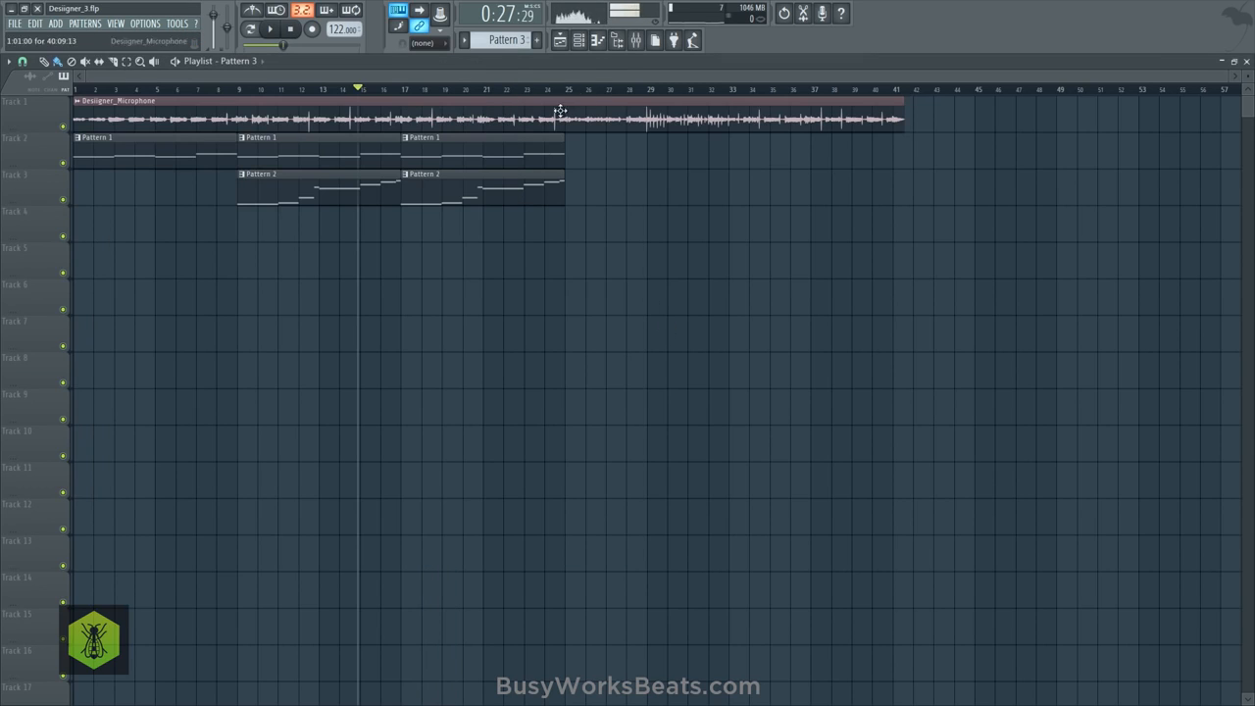
- Copy the first Nexus channel's notes from Pattern 1 into the Orch Hit channel in Pattern 3, and route that channel to mixer track 4
left_click(591, 43)
scroll(509, 37, "up", 1)
scroll(509, 37, "up", 1)
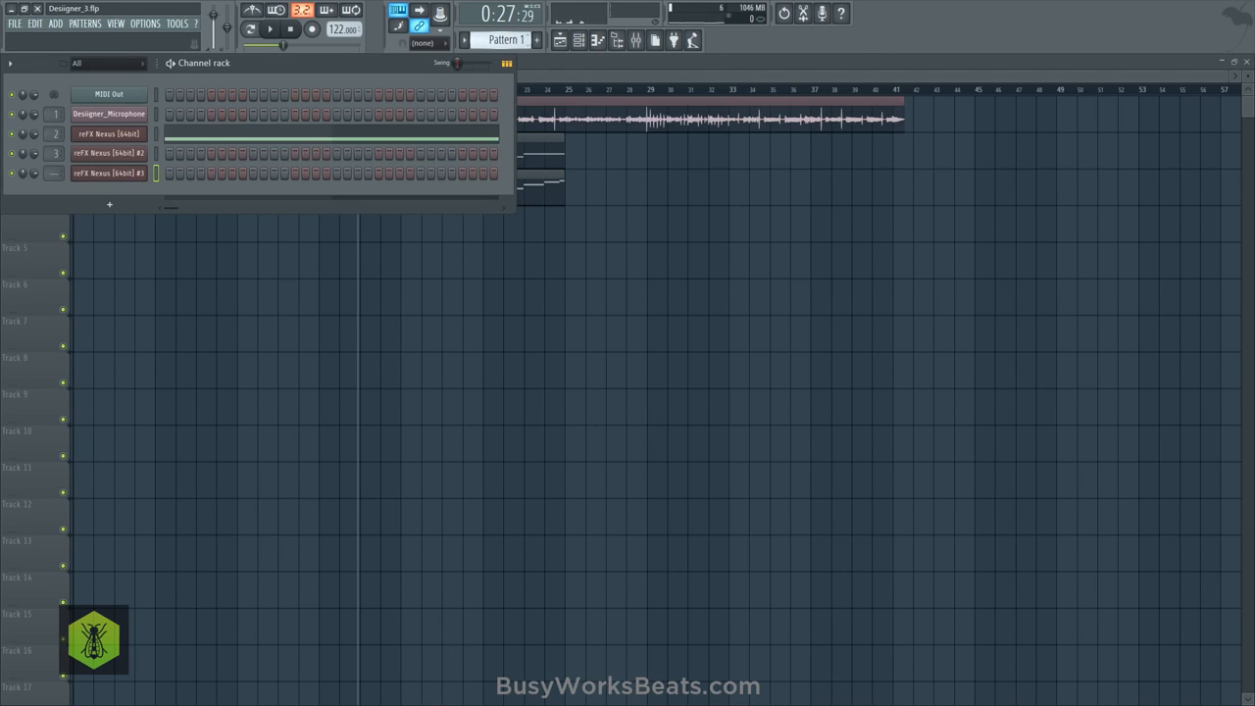
left_click(156, 134)
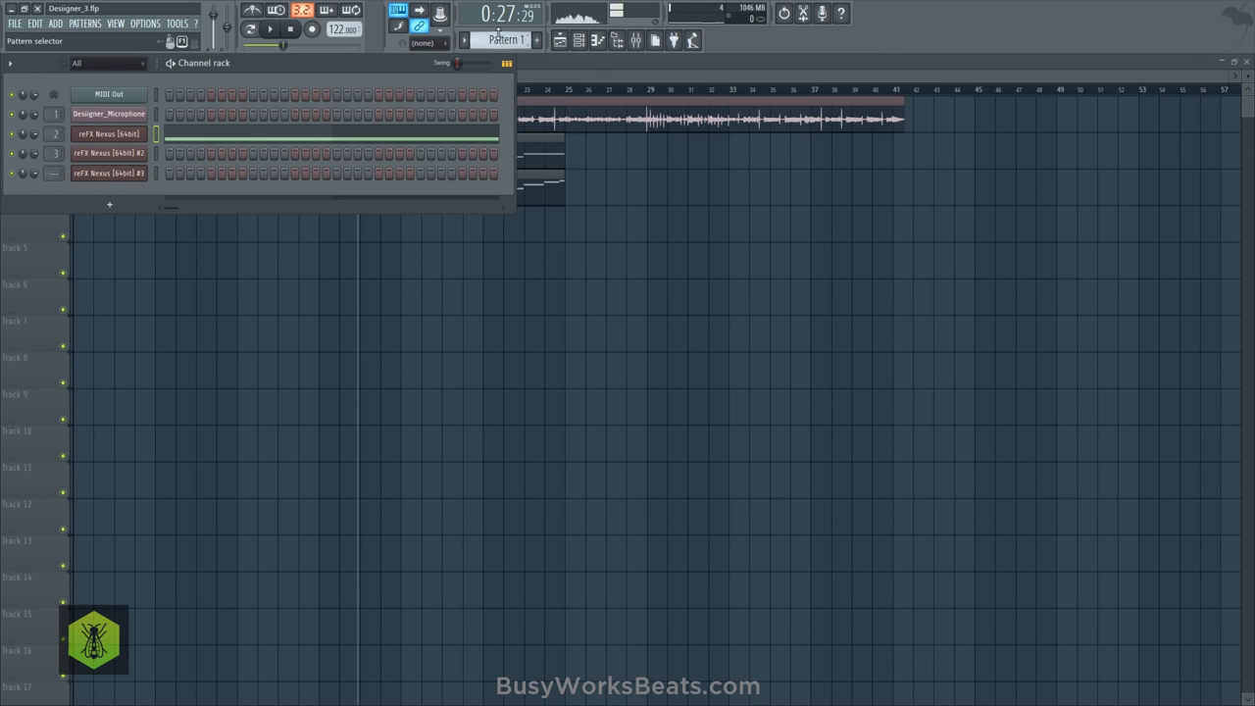
scroll(498, 37, "down", 2)
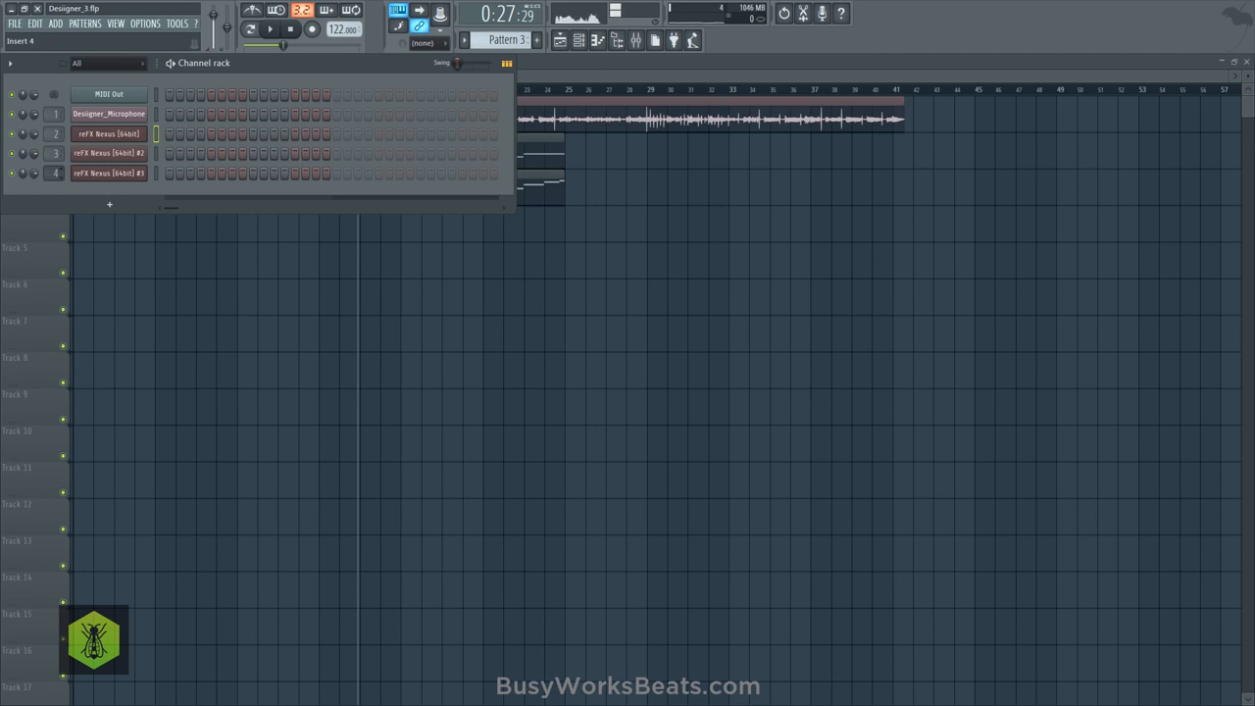
- Place Pattern 3 at bar 17 on Track 4, then duplicate the three pattern clips of bars 17–24 to bar 25
key("F6")
left_click(404, 228)
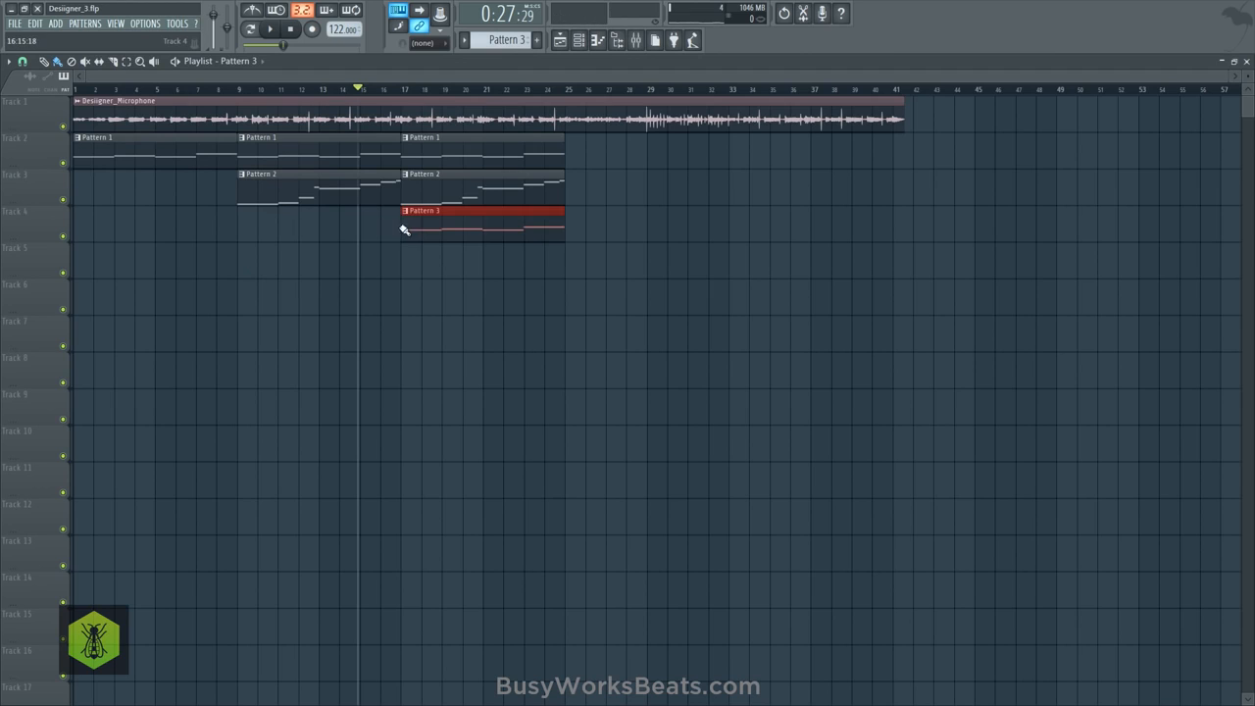
left_click_drag(504, 239, 462, 148)
key("ctrl+b")
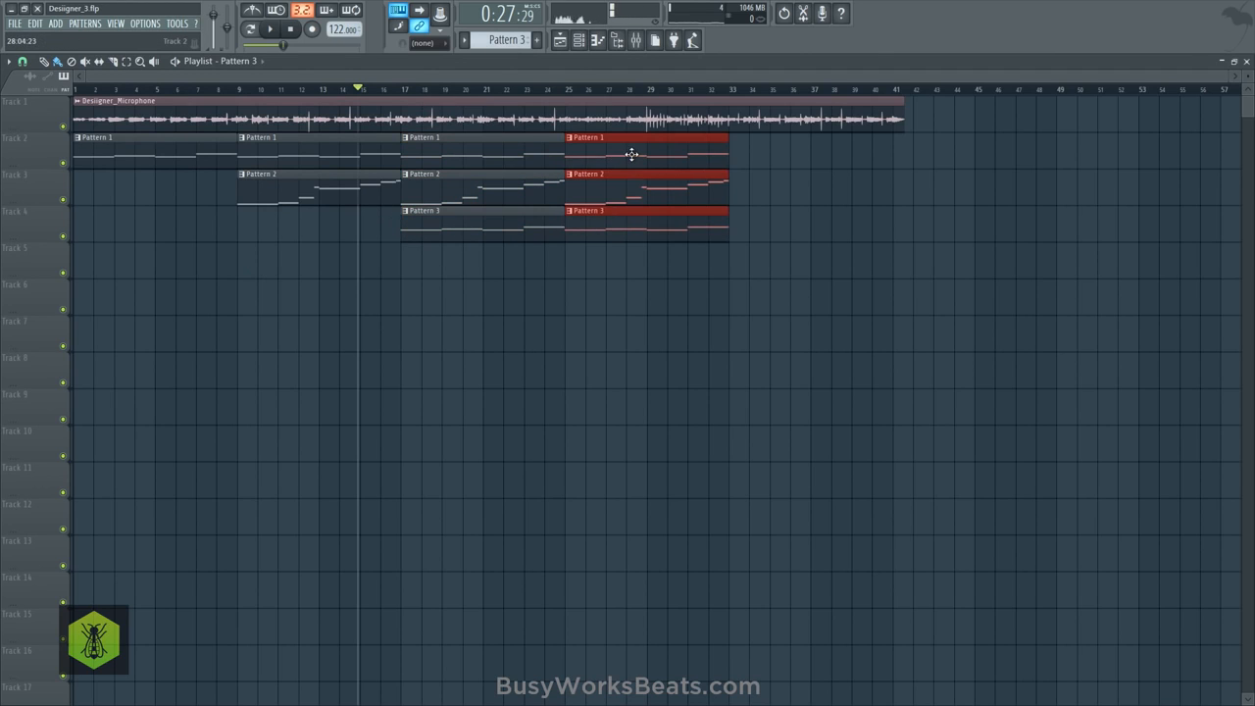
left_click(579, 313)
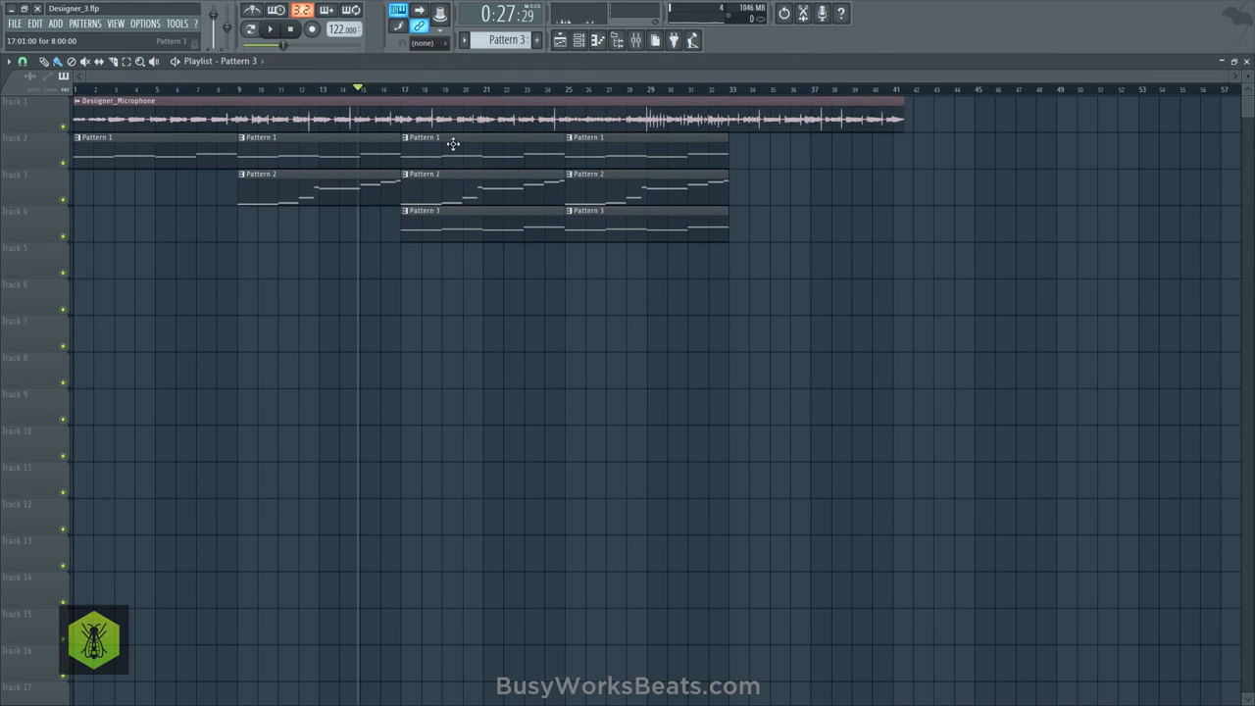
- Clone the Orch Hit Nexus channel and dismiss the Nexus update notice
left_click(578, 40)
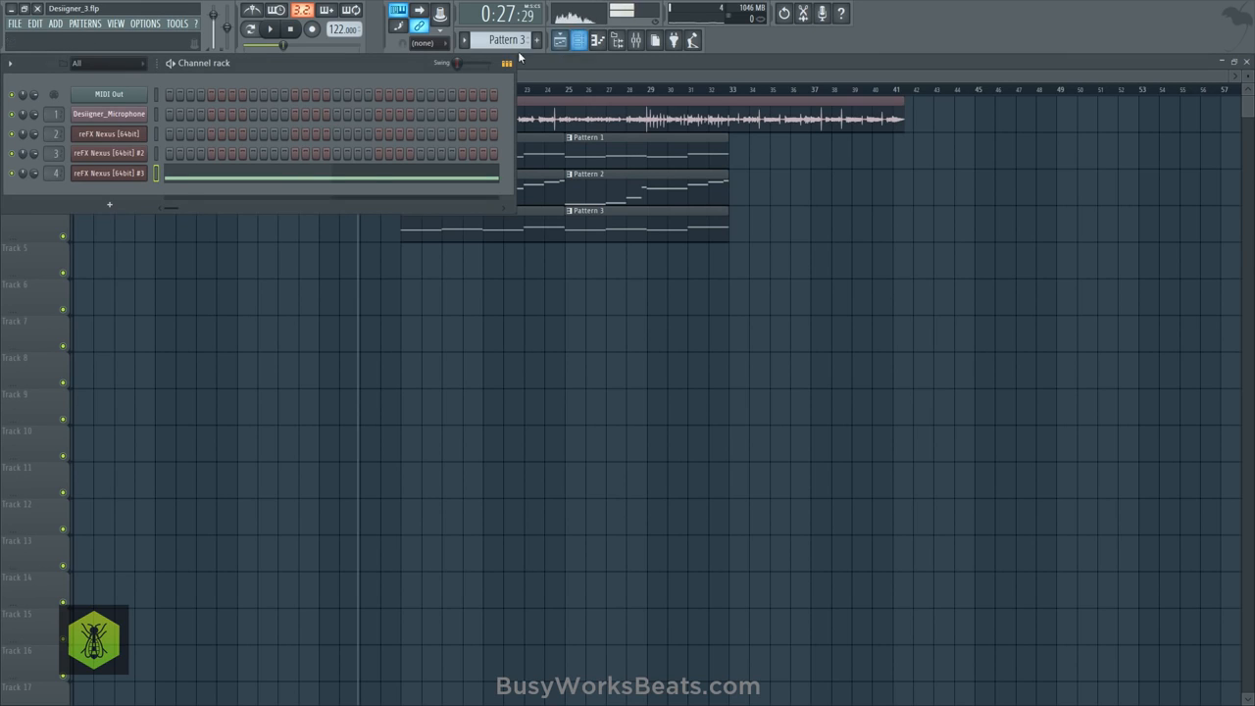
right_click(106, 176)
left_click(205, 273)
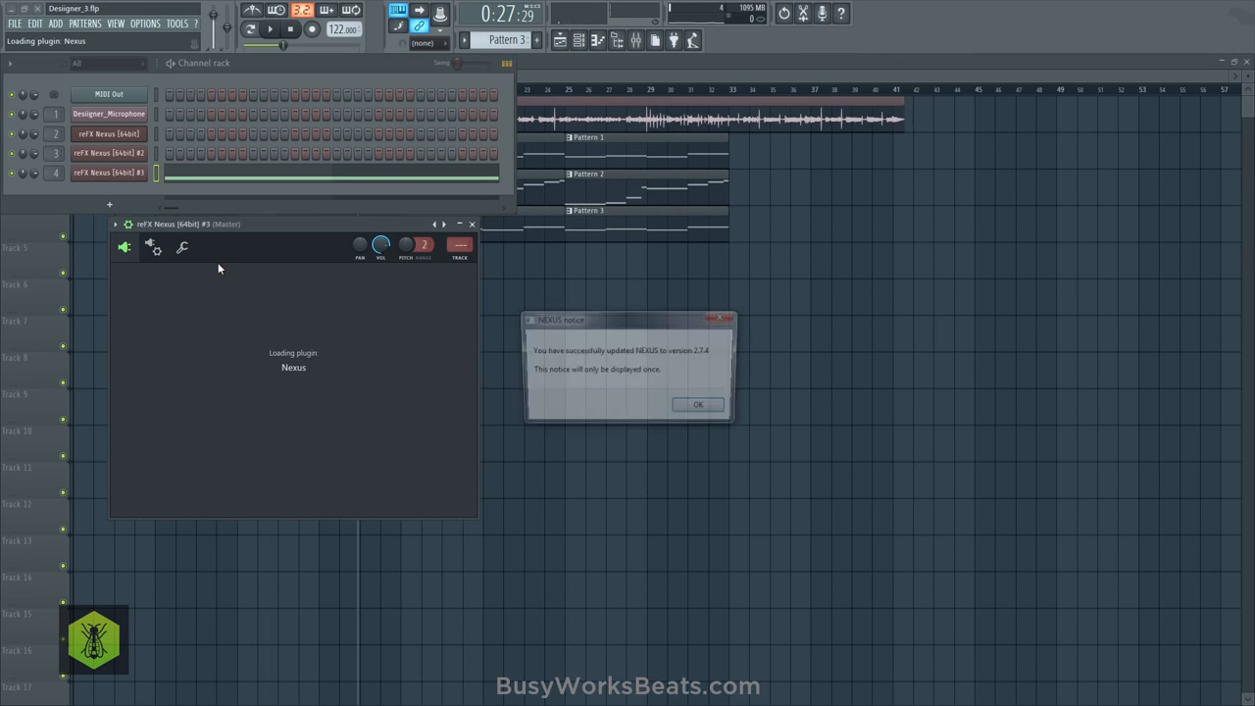
left_click(725, 319)
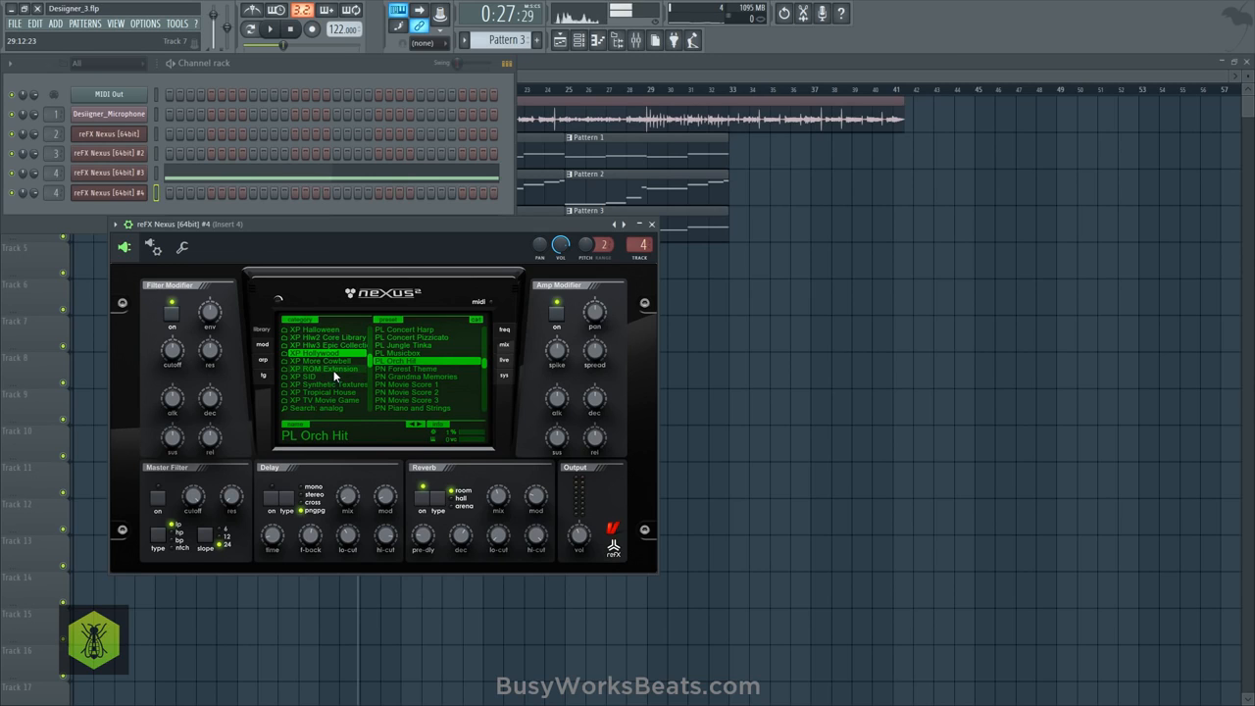
- Browse the XP Hollywood presets, including its string sounds, for a new layer while checking against the song playback
left_click(426, 369)
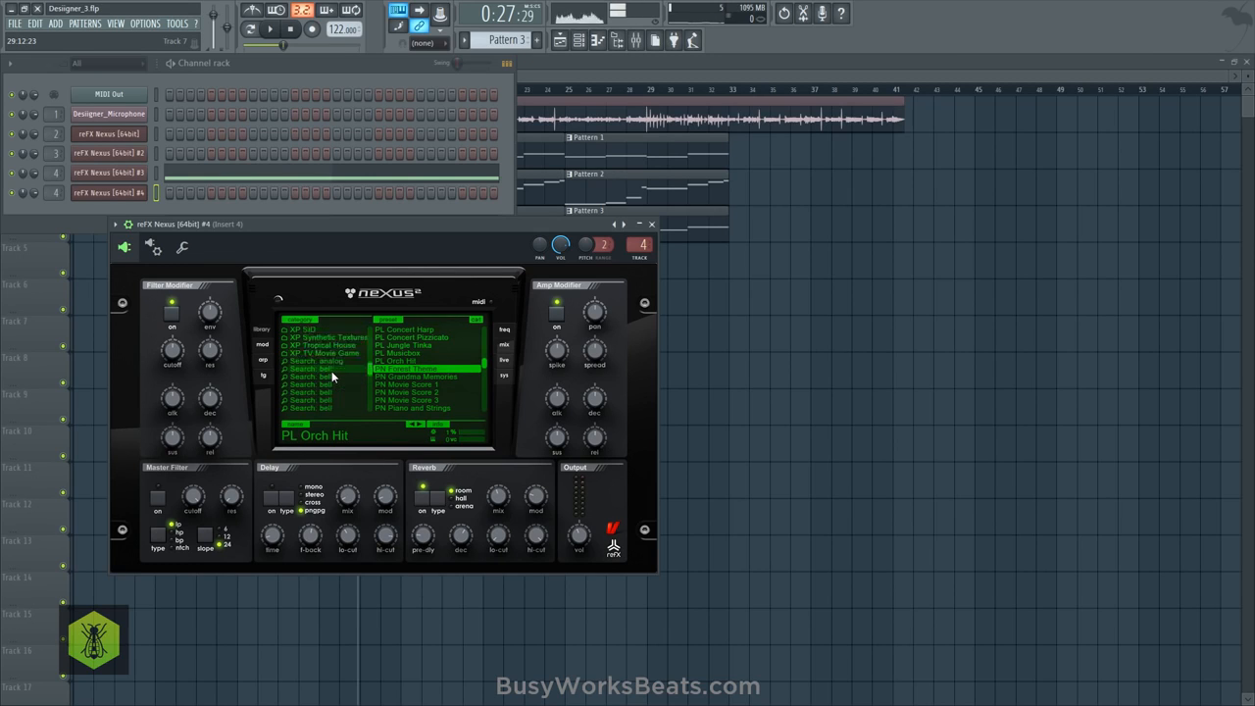
scroll(330, 371, "up", 5)
scroll(405, 371, "down", 15)
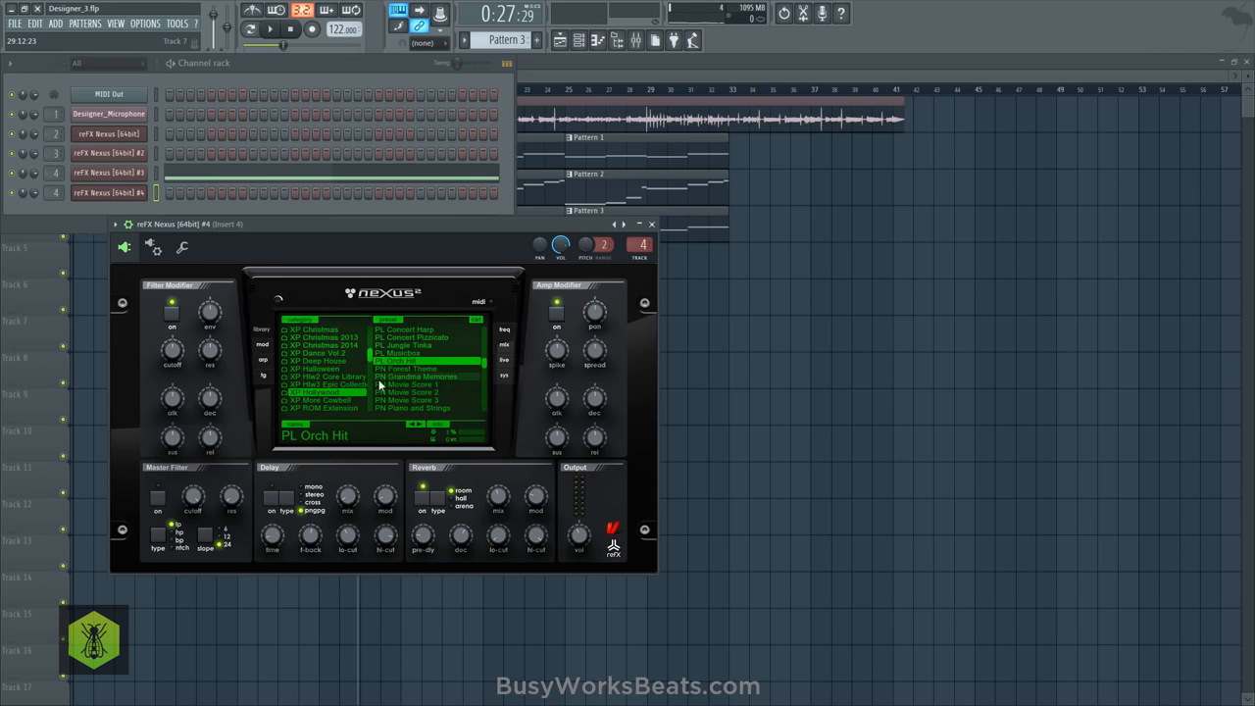
scroll(405, 368, "down", 6)
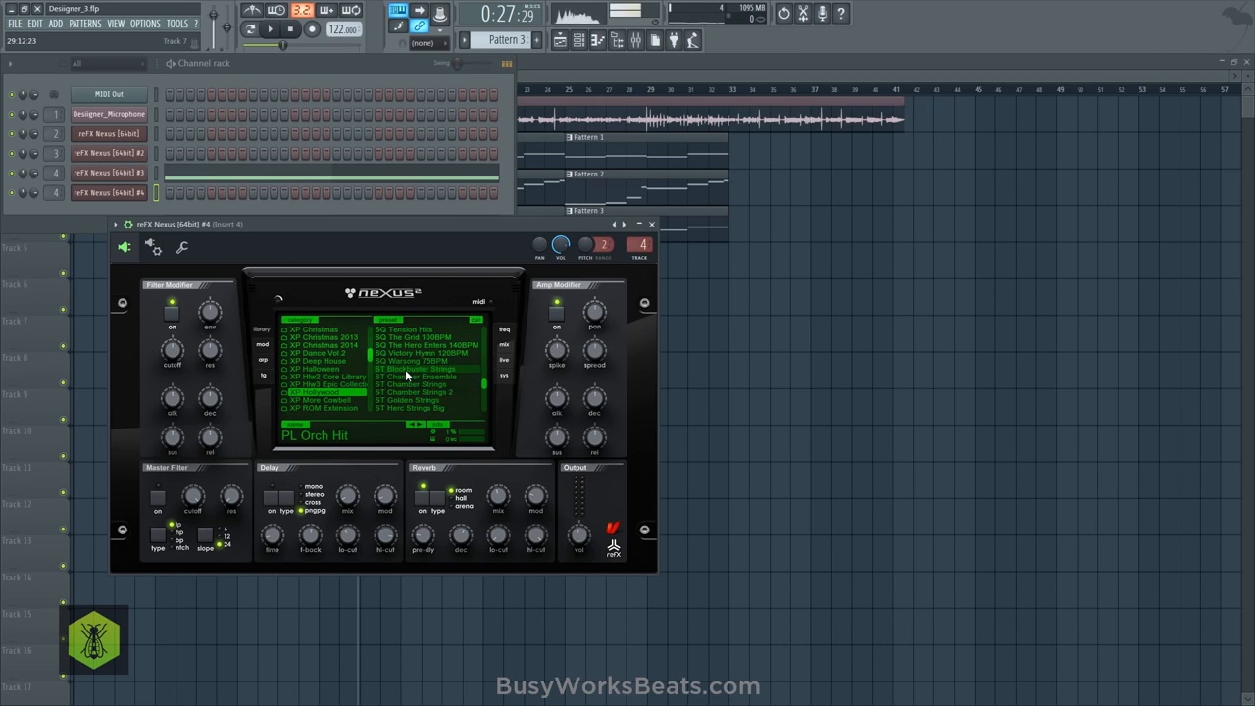
scroll(420, 382, "up", 3)
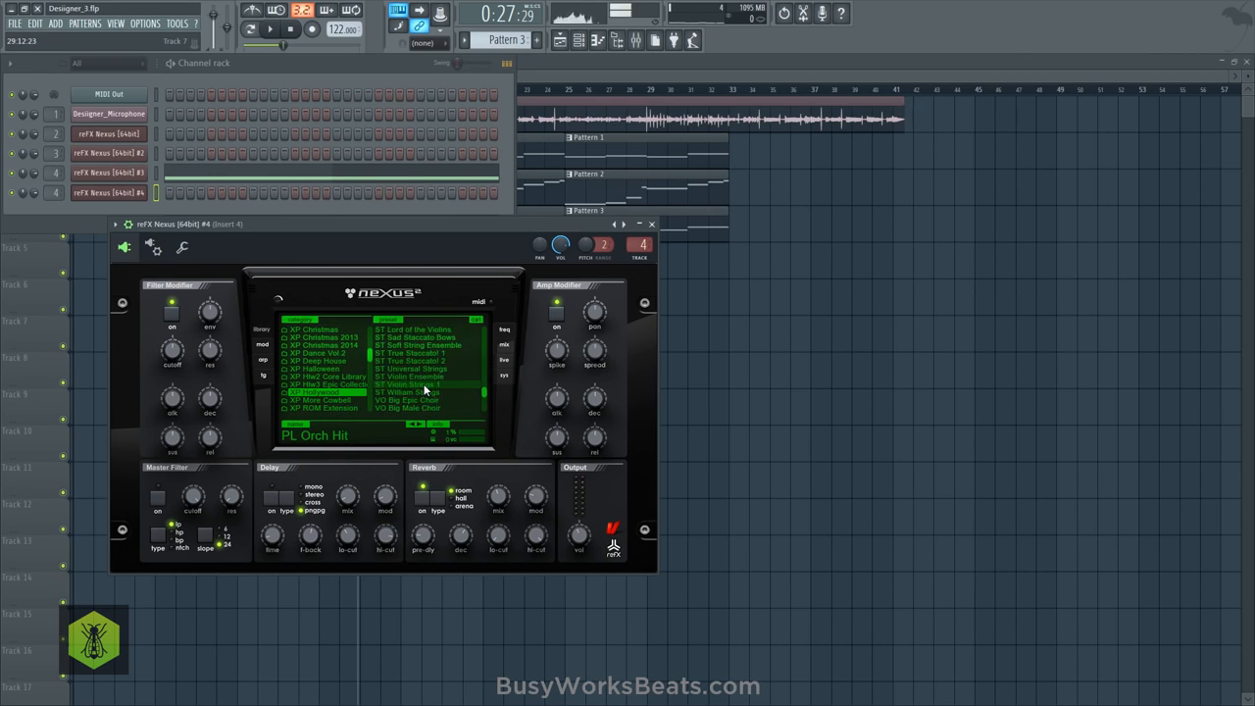
scroll(428, 378, "up", 2)
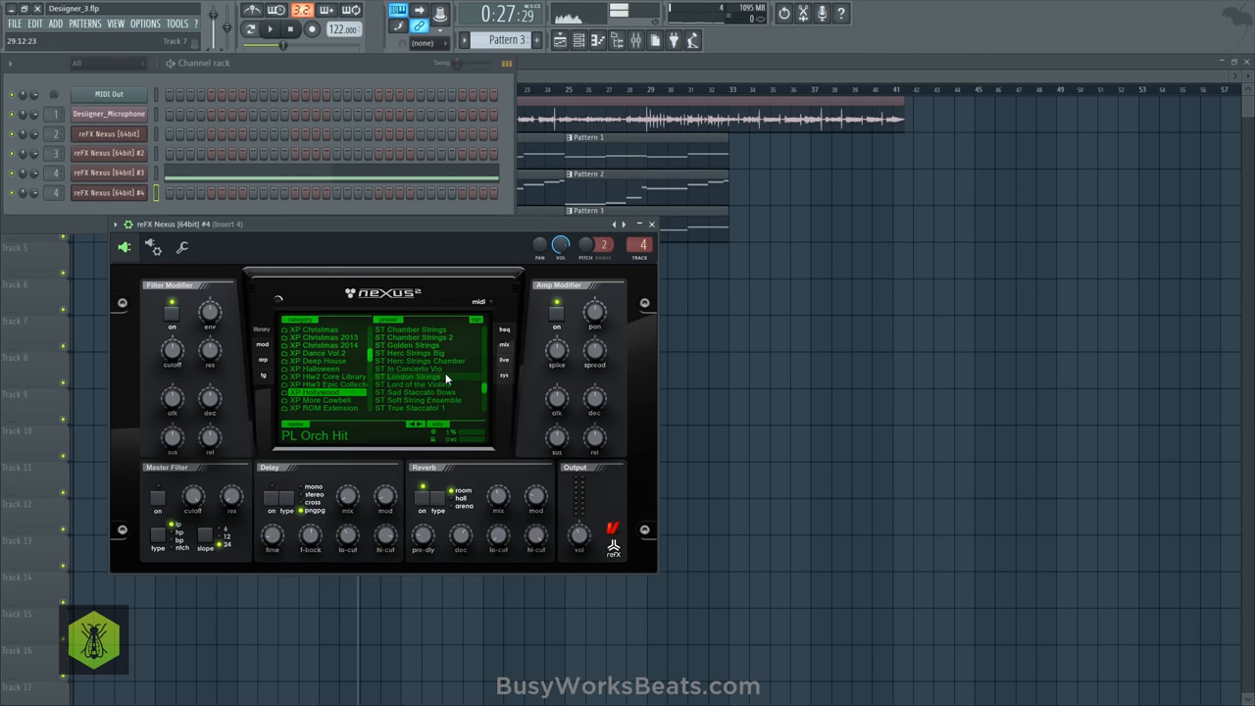
scroll(445, 373, "up", 2)
key("space")
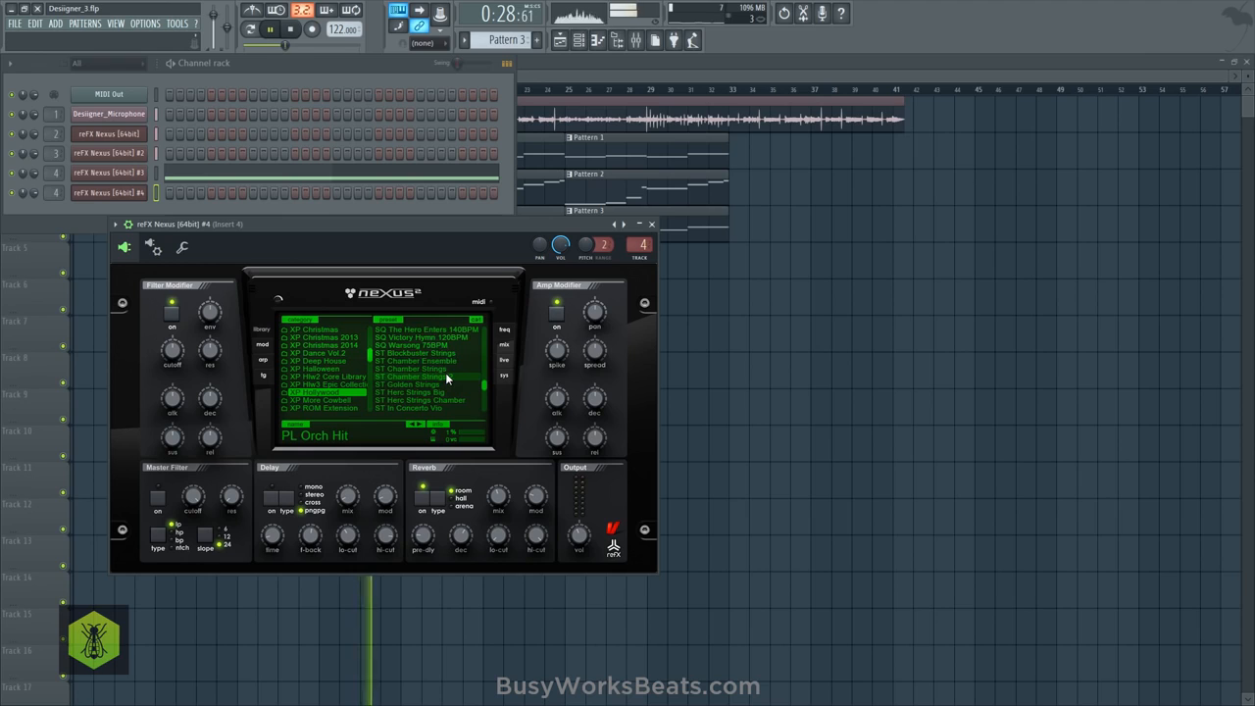
scroll(445, 372, "up", 1)
key("space")
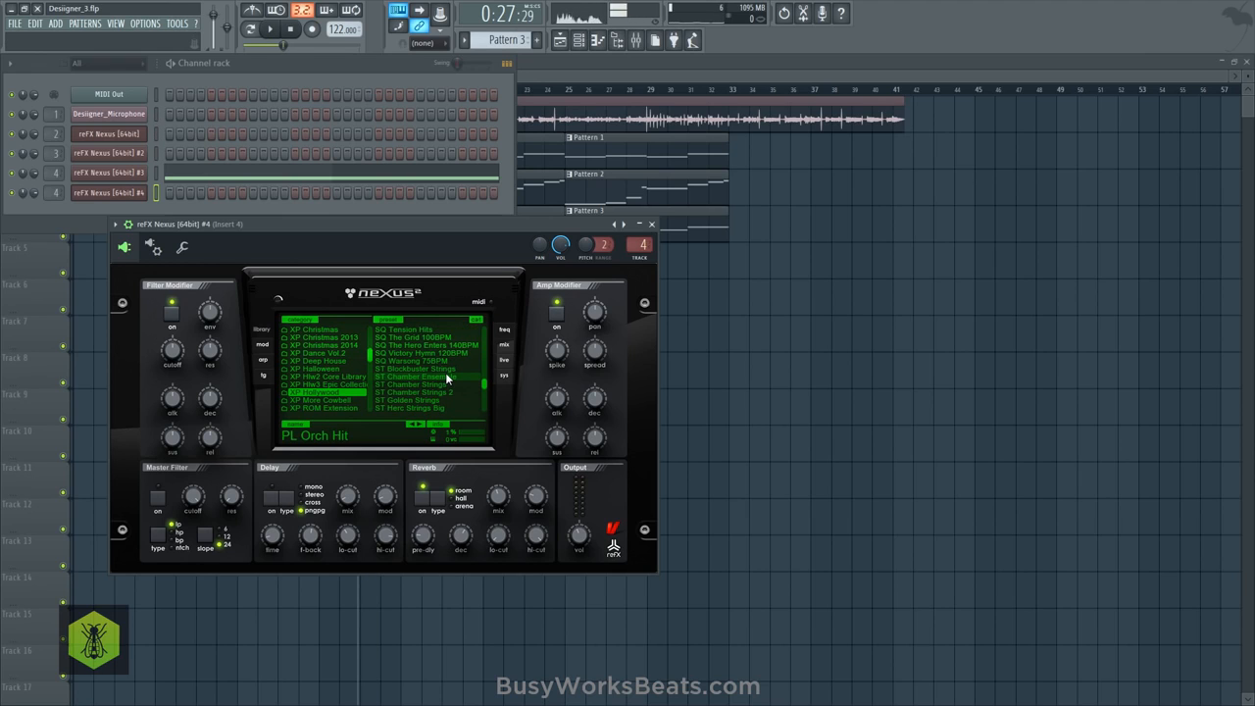
key("space")
scroll(445, 373, "up", 2)
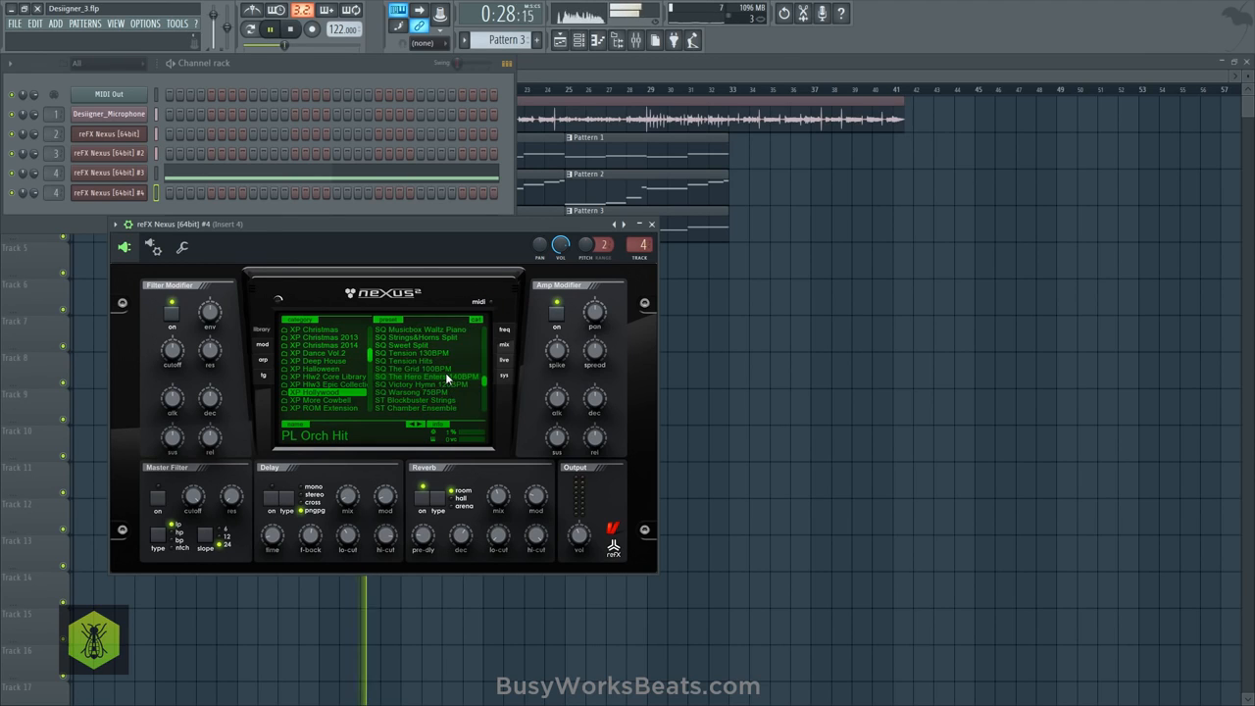
- Search the Nexus preset library for tremolo sounds
right_click(334, 386)
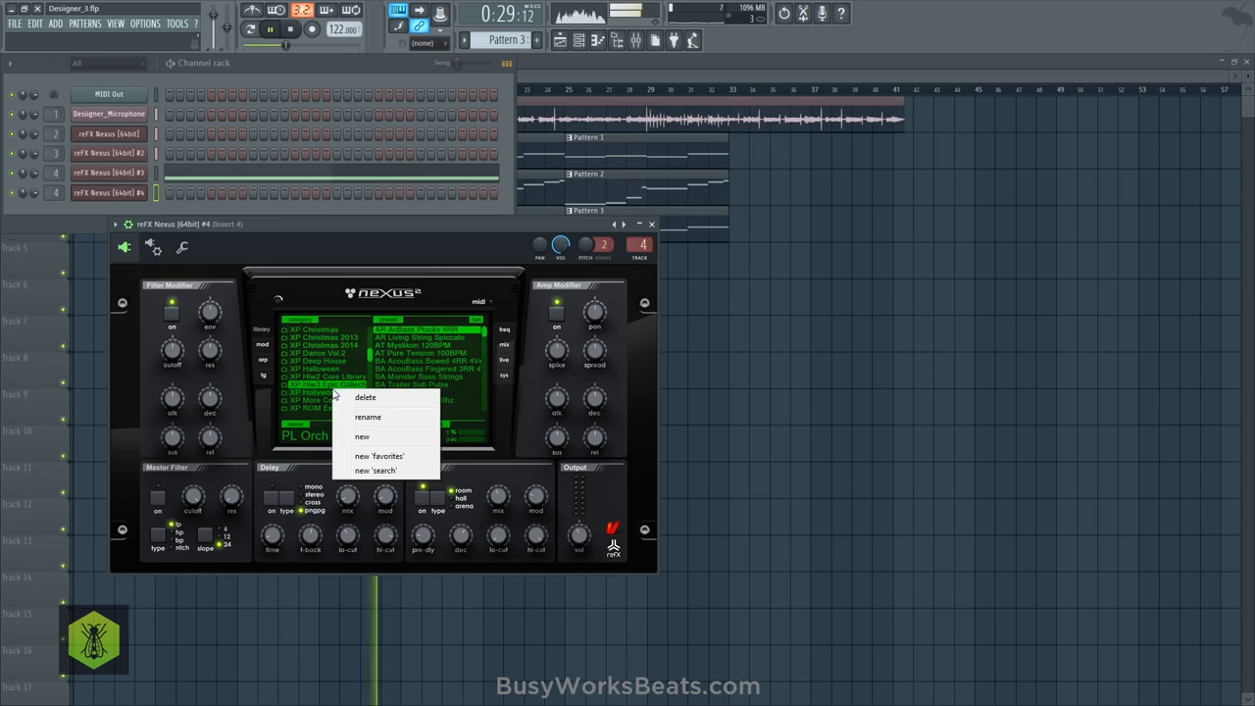
left_click(369, 469)
type("l")
key("Return")
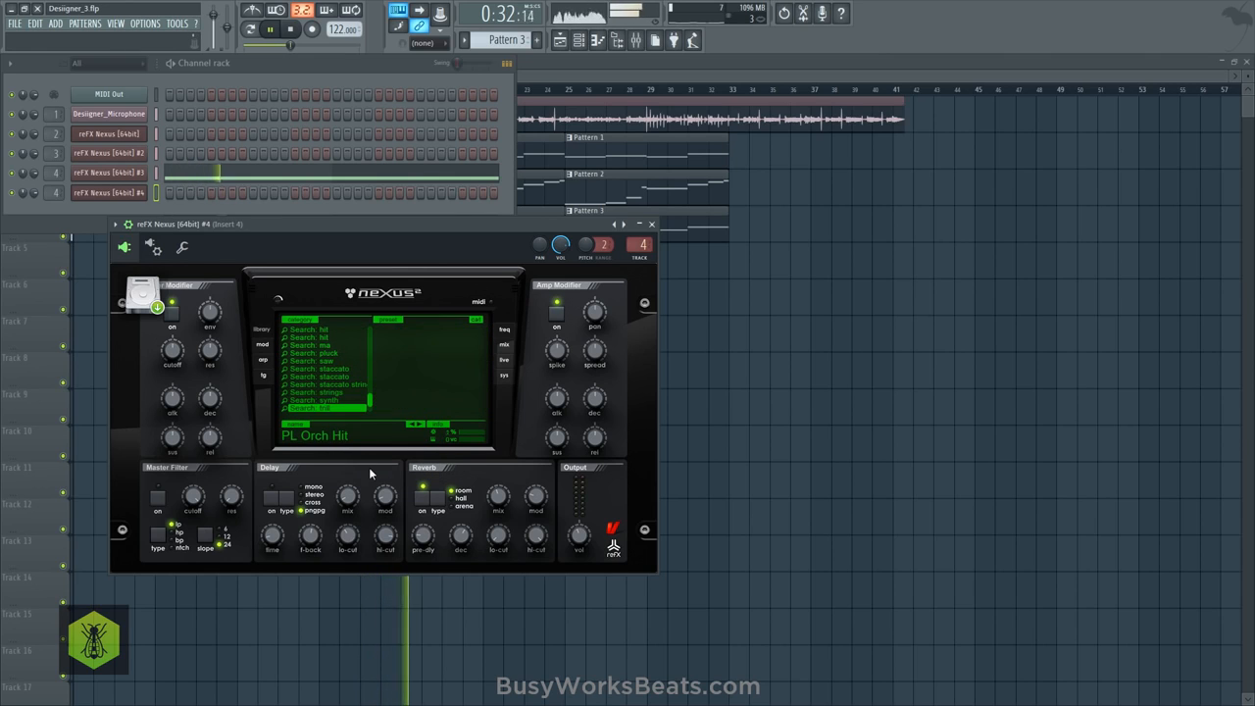
right_click(345, 399)
left_click(388, 480)
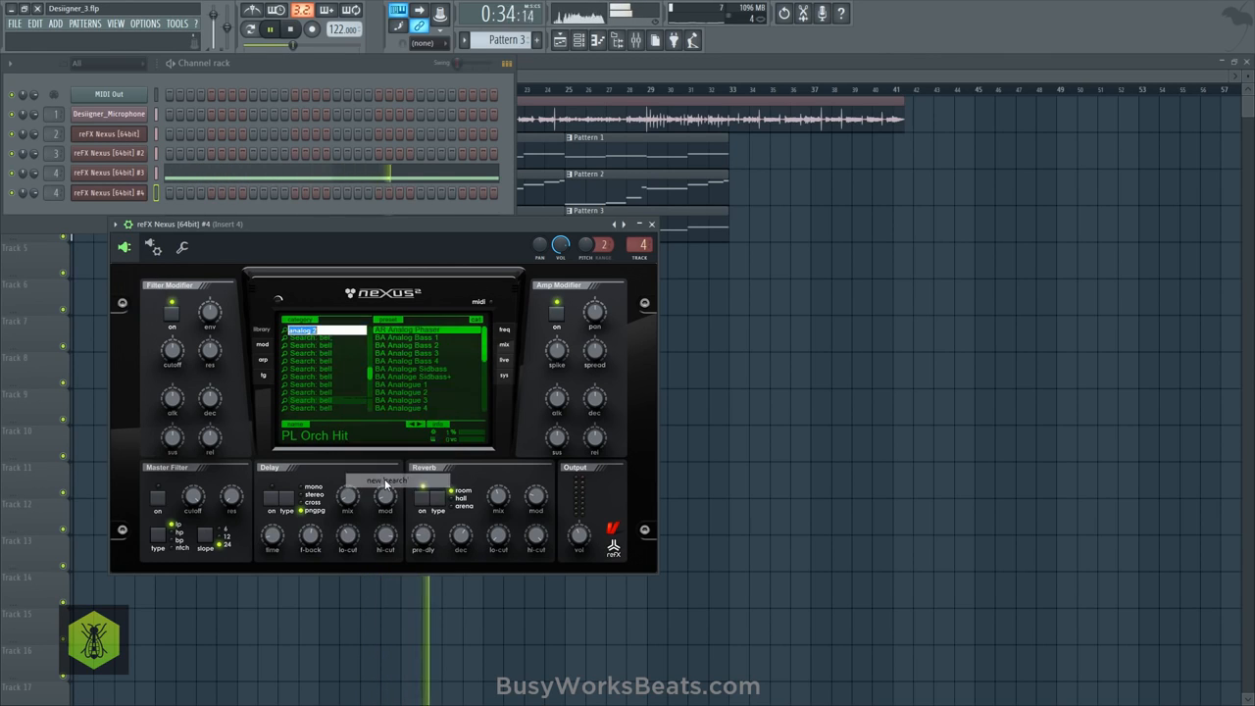
type("tremolo")
key("Return")
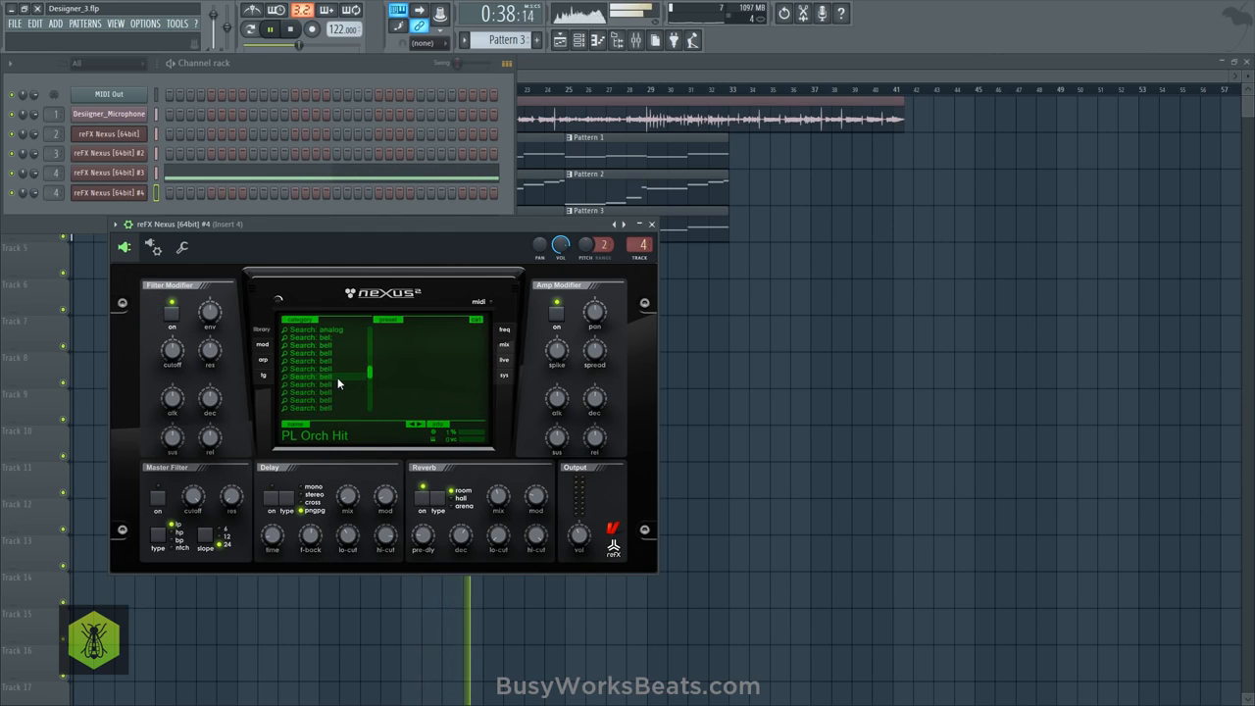
- Load the PL Angels Harp preset from XP Hollywood in the fourth Nexus channel and audition it
scroll(337, 379, "down", 3)
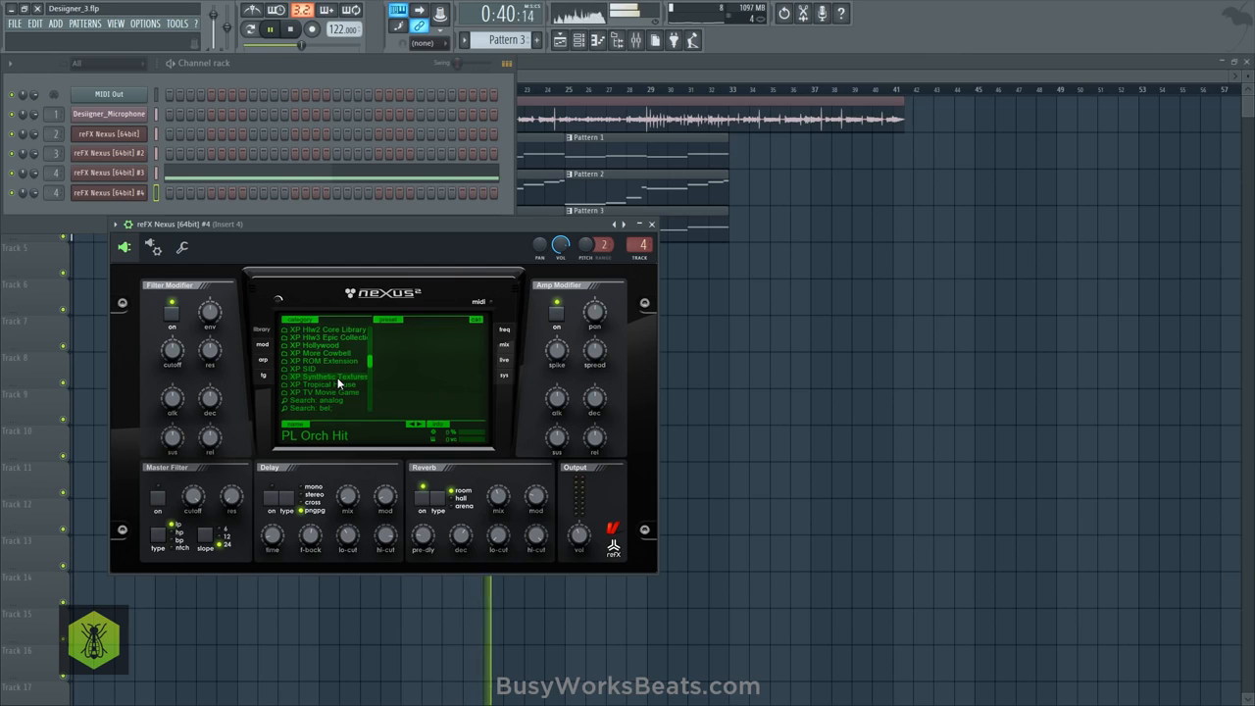
left_click(355, 398)
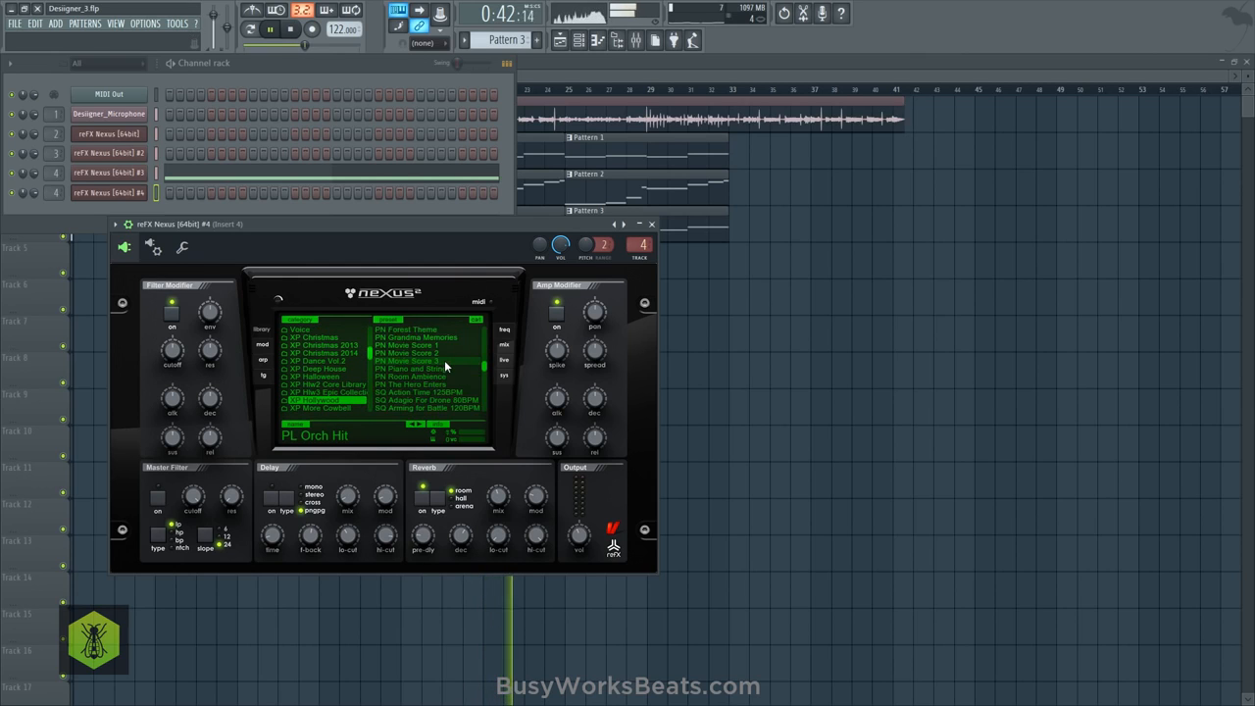
scroll(444, 360, "up", 5)
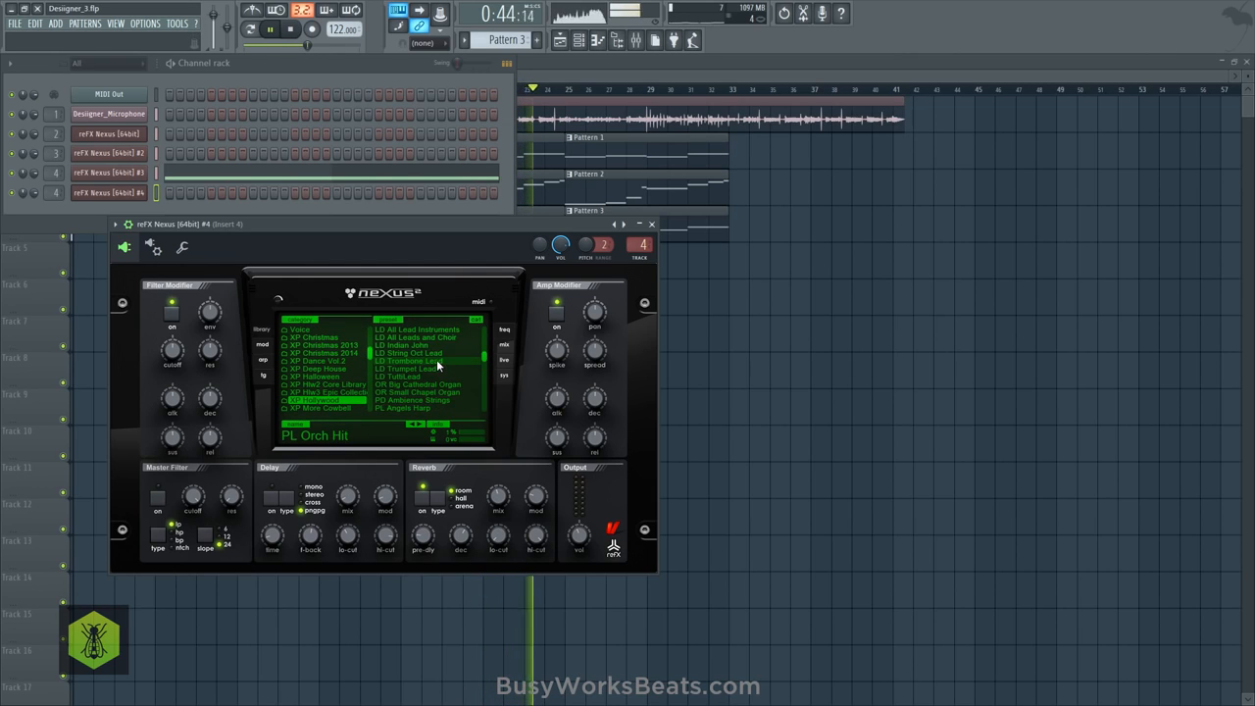
scroll(437, 359, "down", 2)
left_click(431, 369)
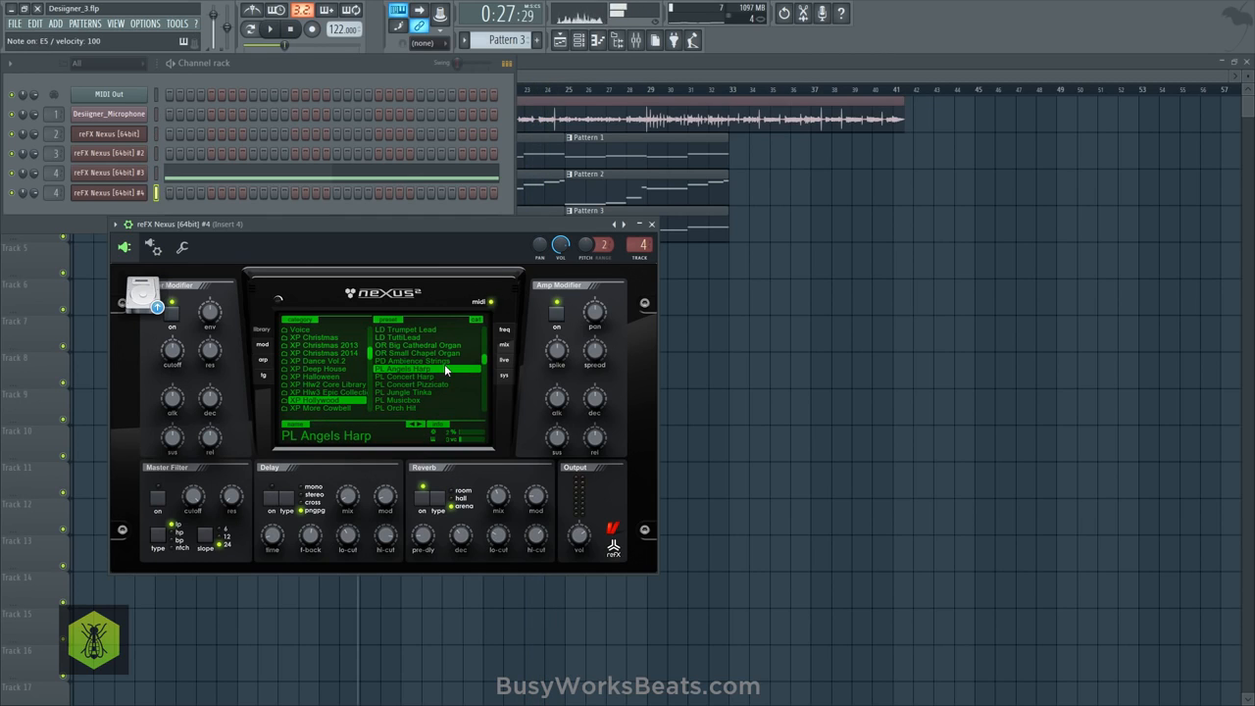
key("space")
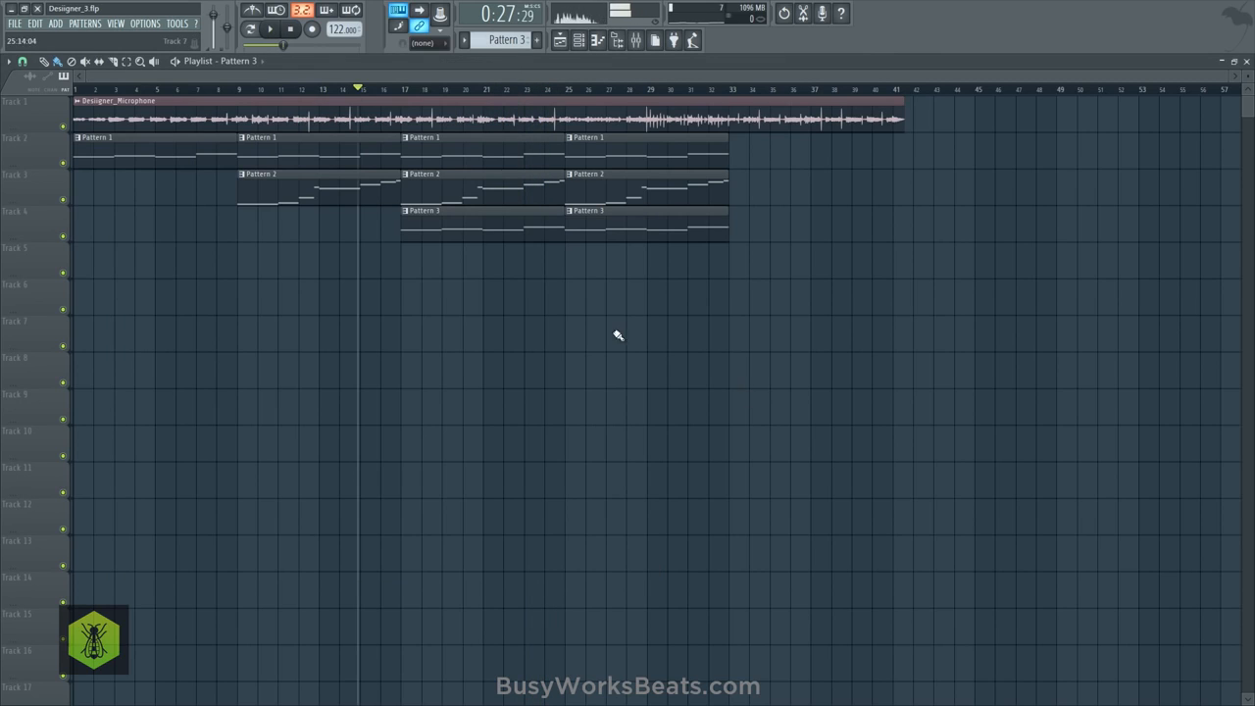
- Create Pattern 4 and place it on Track 5 across bars 17–24
left_click(412, 258)
left_click(577, 43)
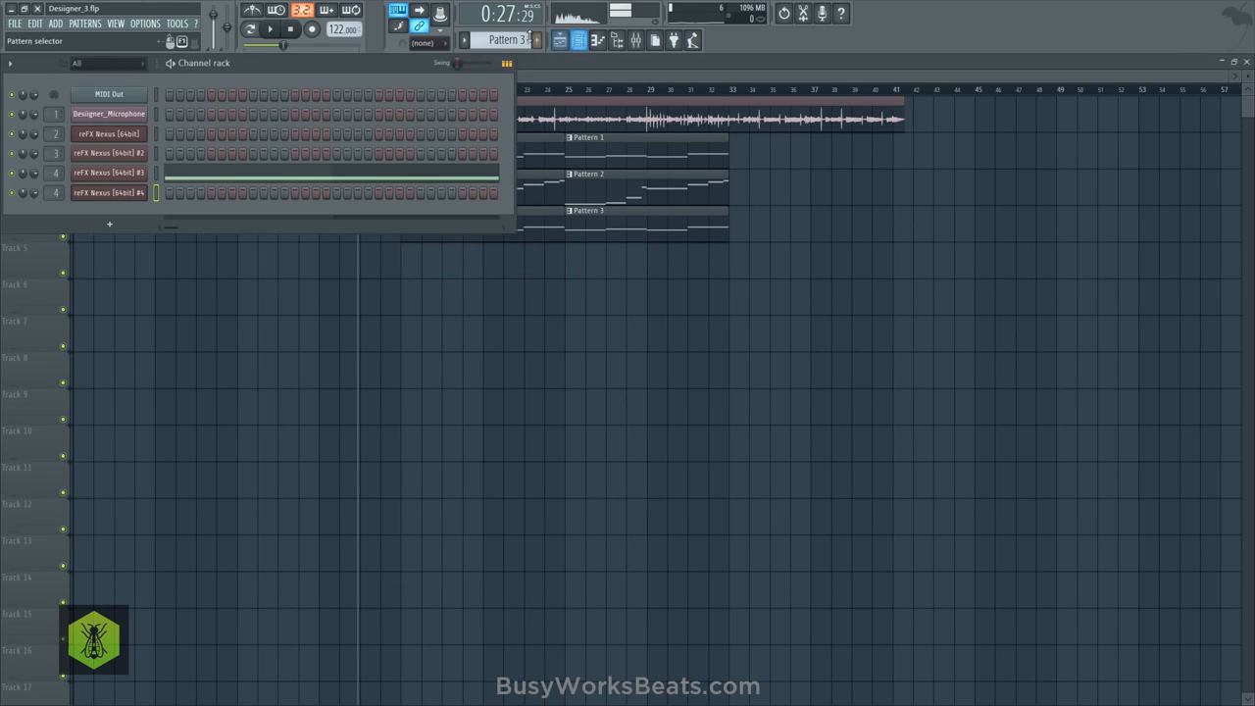
key("KP_Add")
key("F6")
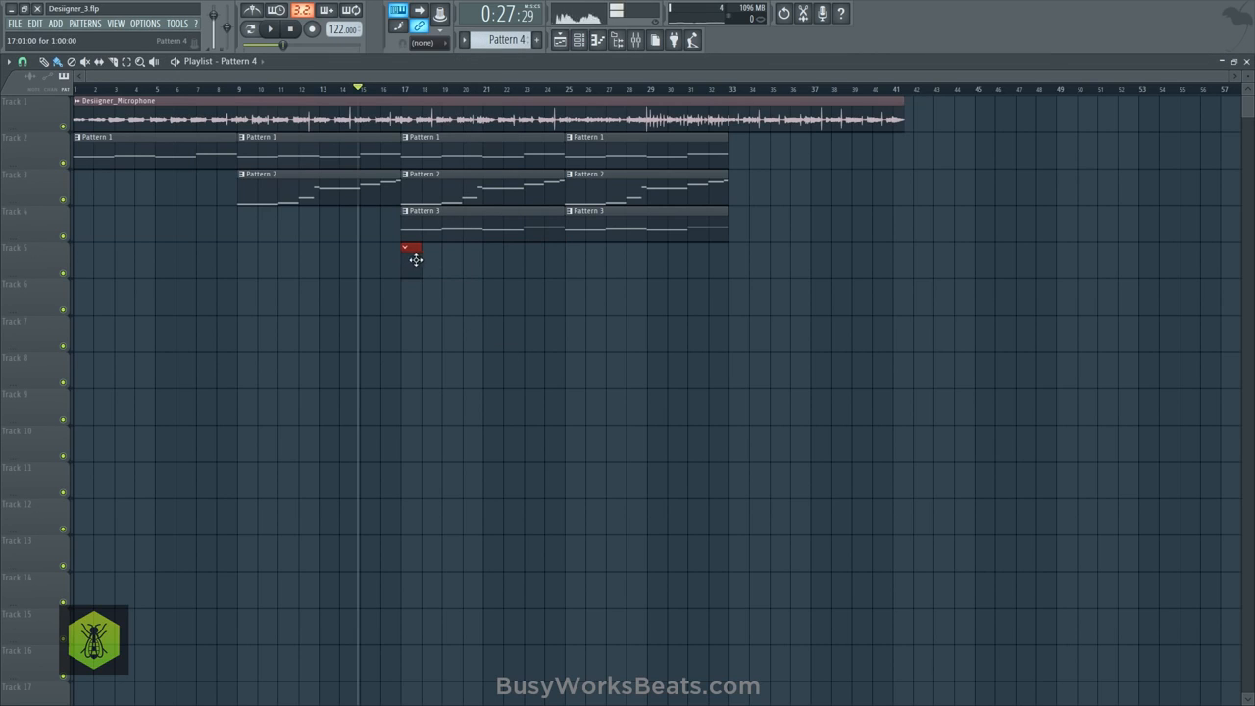
left_click(576, 43)
- Route the Angels Harp channel to mixer track 5 and select bars 17–24 of the playlist for looped playback
key("space")
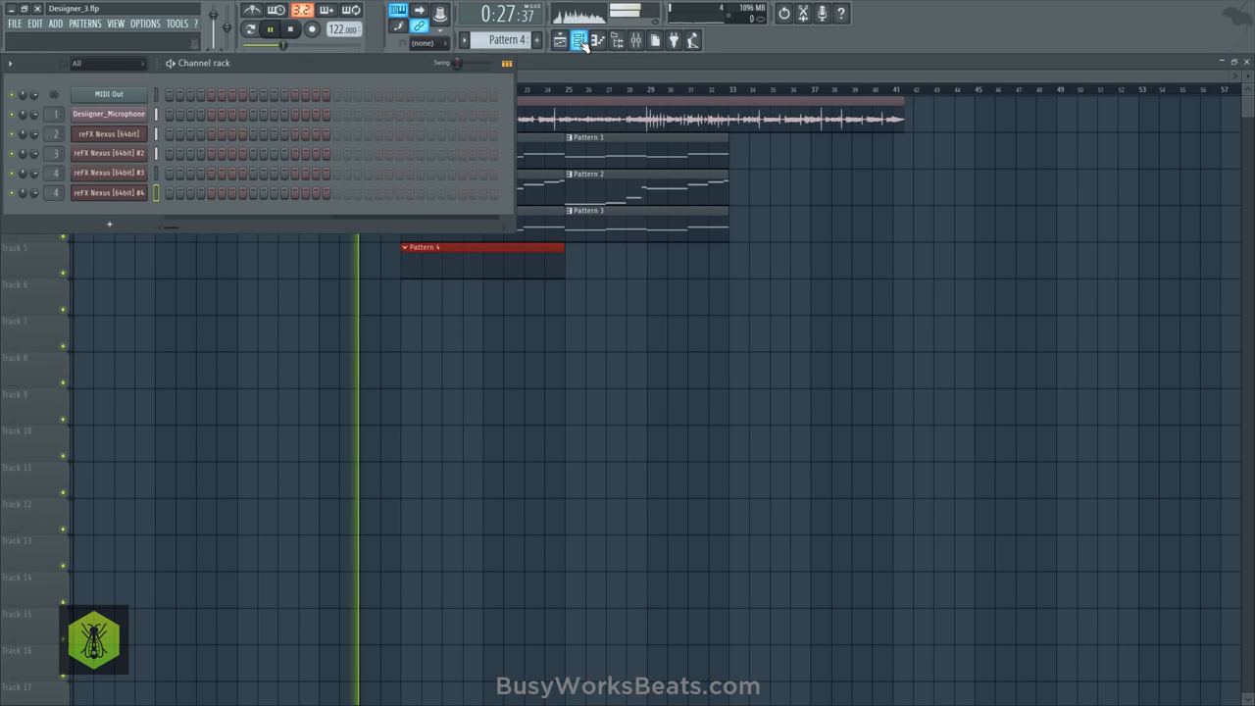
left_click_drag(59, 193, 59, 186)
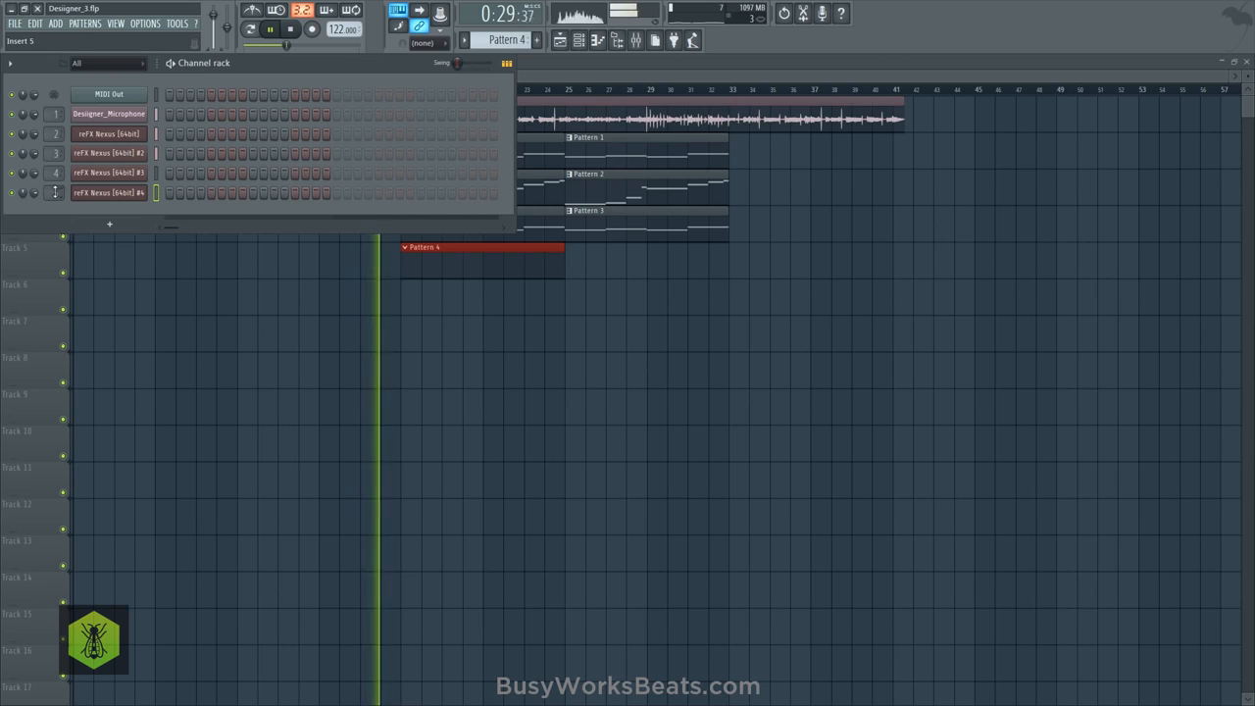
key("F6")
left_click_drag(407, 94, 571, 100)
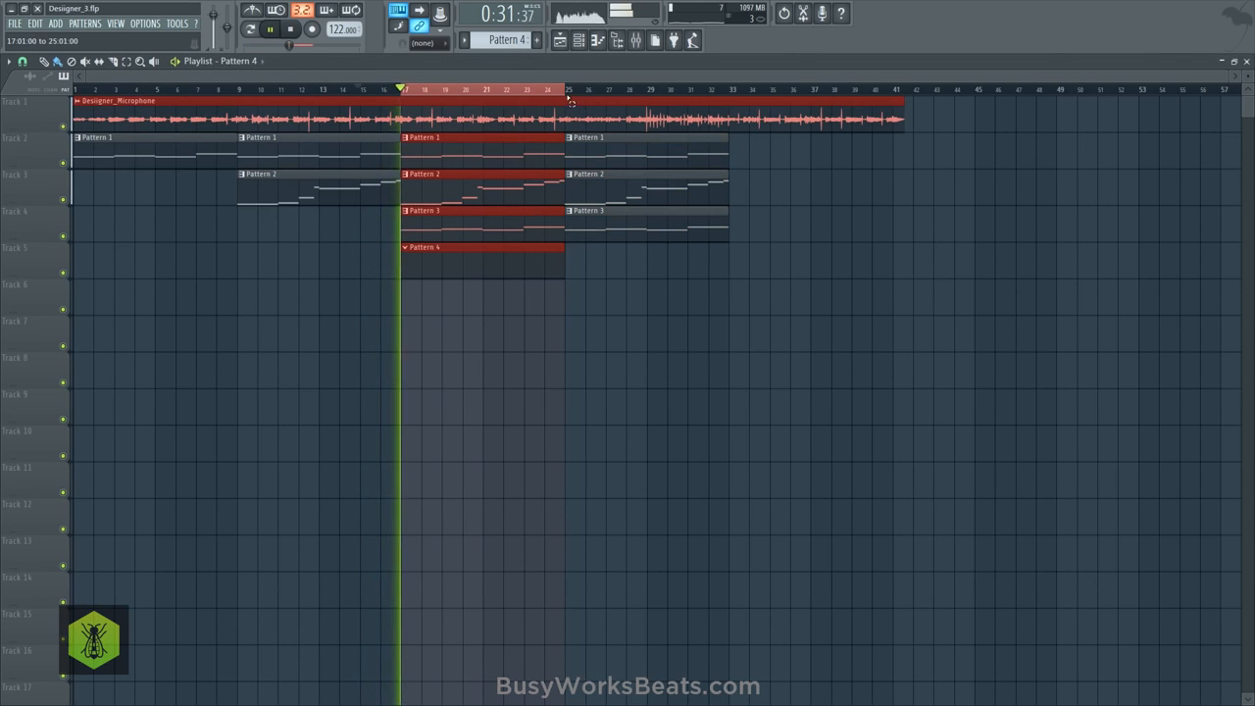
- Enter quarter-bar notes B7, B6, C8 and C7 in bar 1 of the harp's piano roll and play them back
left_click(576, 43)
right_click(146, 192)
left_click(175, 192)
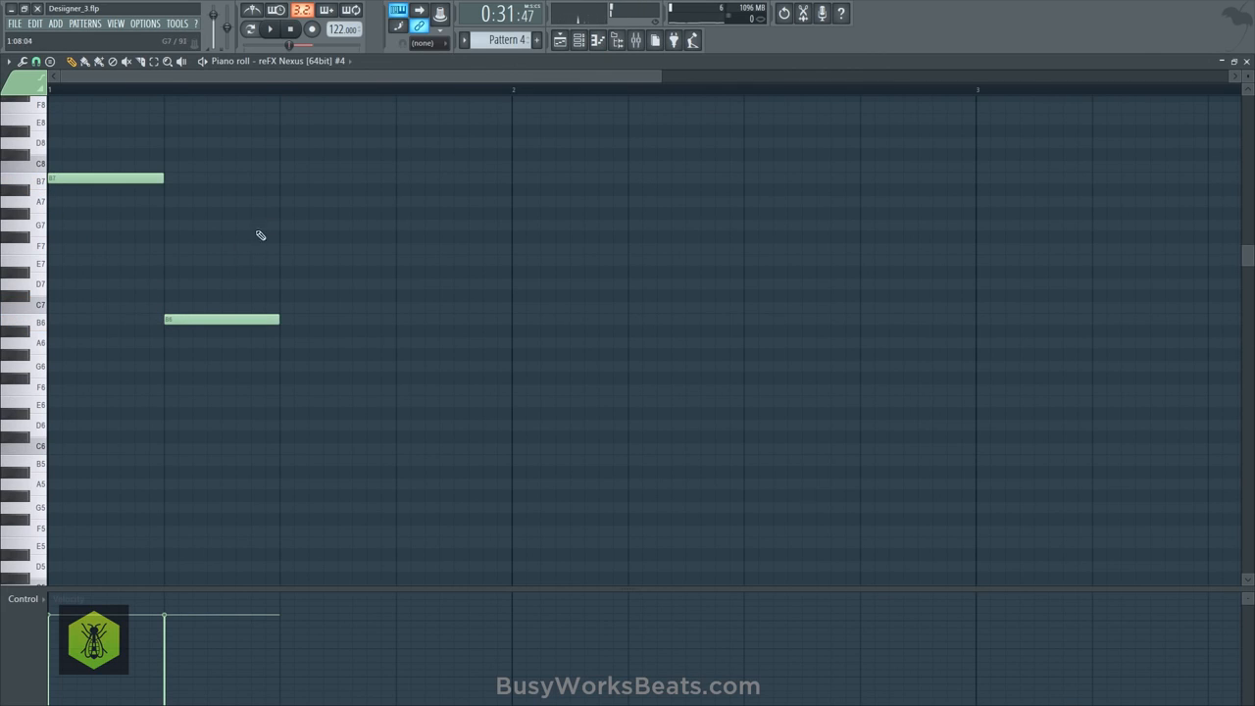
left_click_drag(285, 177, 284, 161)
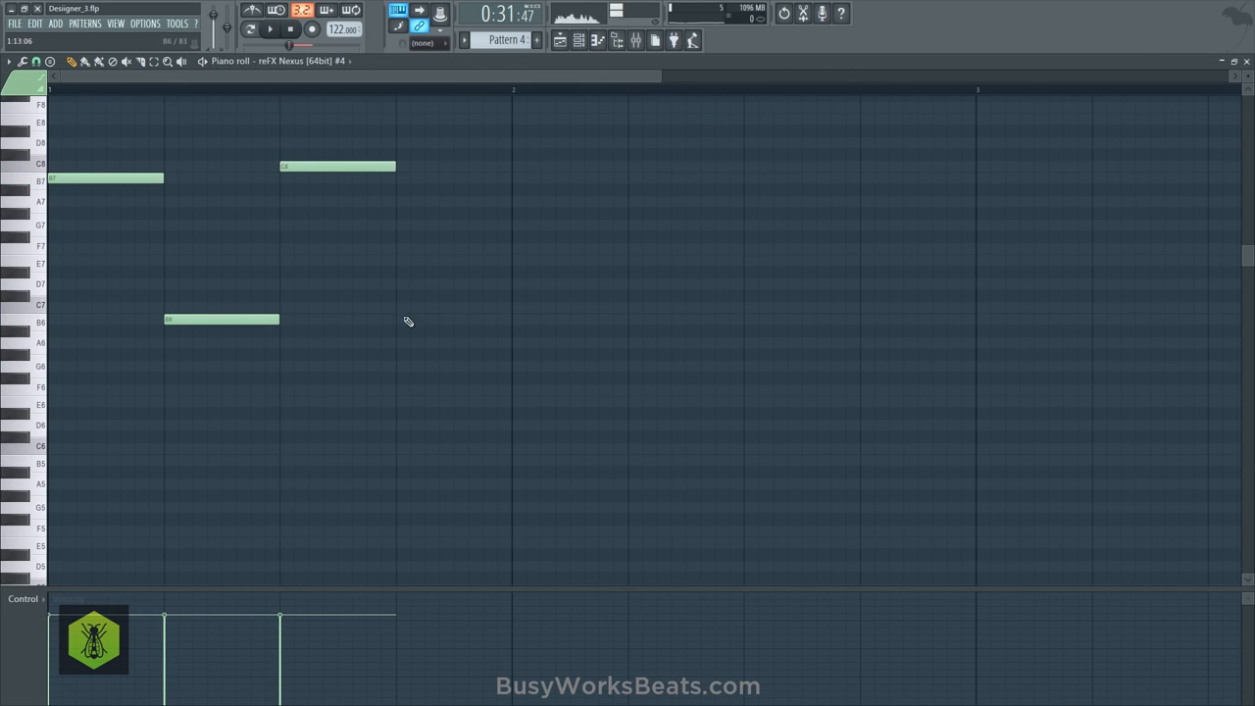
left_click_drag(399, 311, 400, 296)
key("space")
scroll(299, 91, "down", 4)
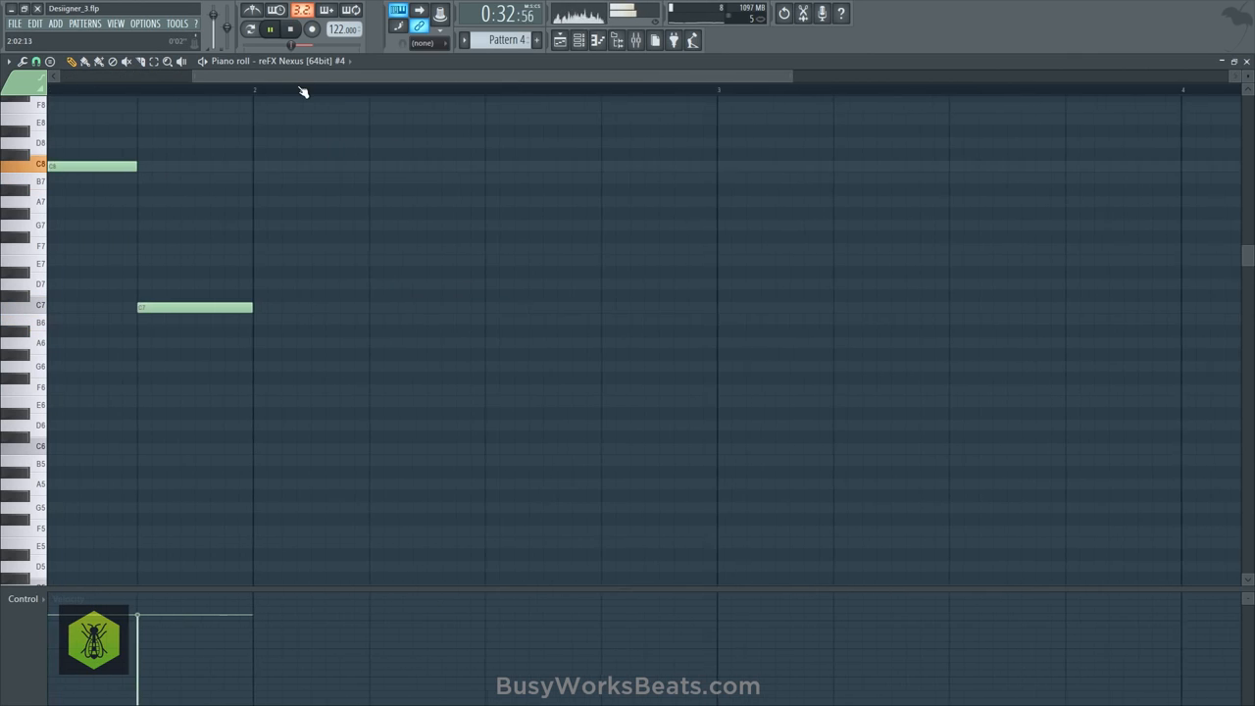
- Repeat the bar 1 harp notes in bar 2, add D8, D7, D#8 and D#7 in bar 3, save the project and play it back
key("space")
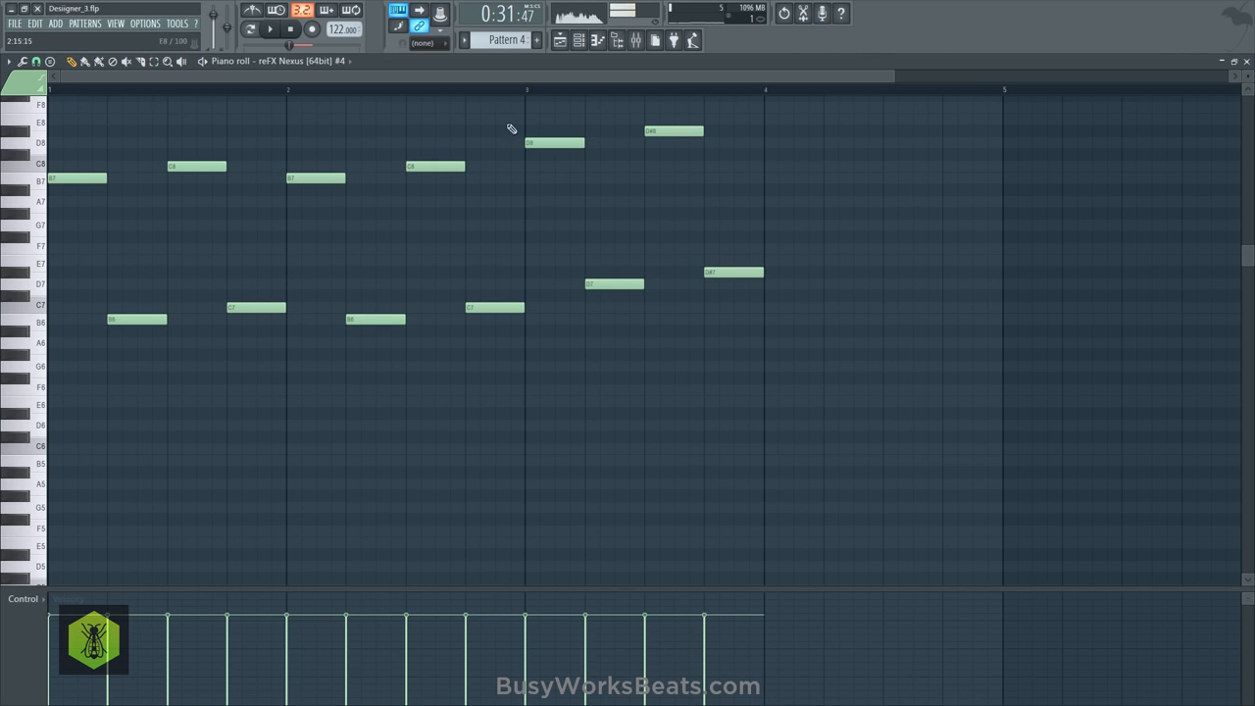
key("space")
scroll(337, 97, "down", 3)
key("space")
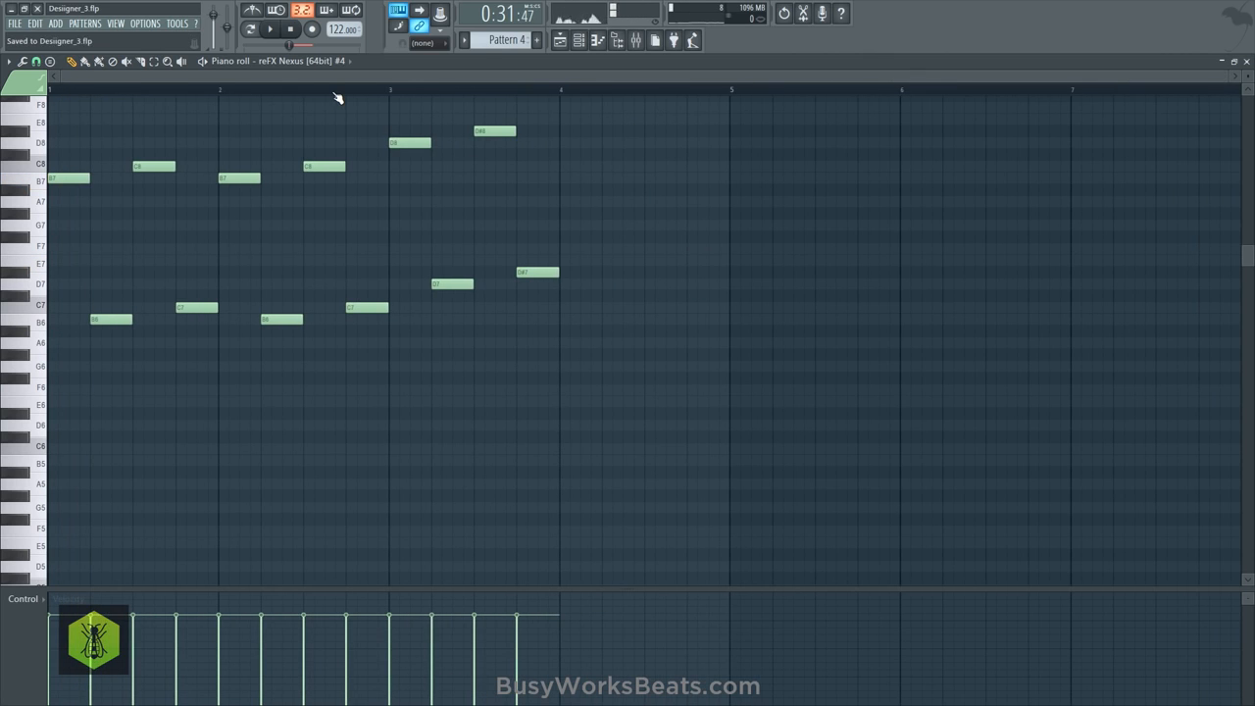
key("space")
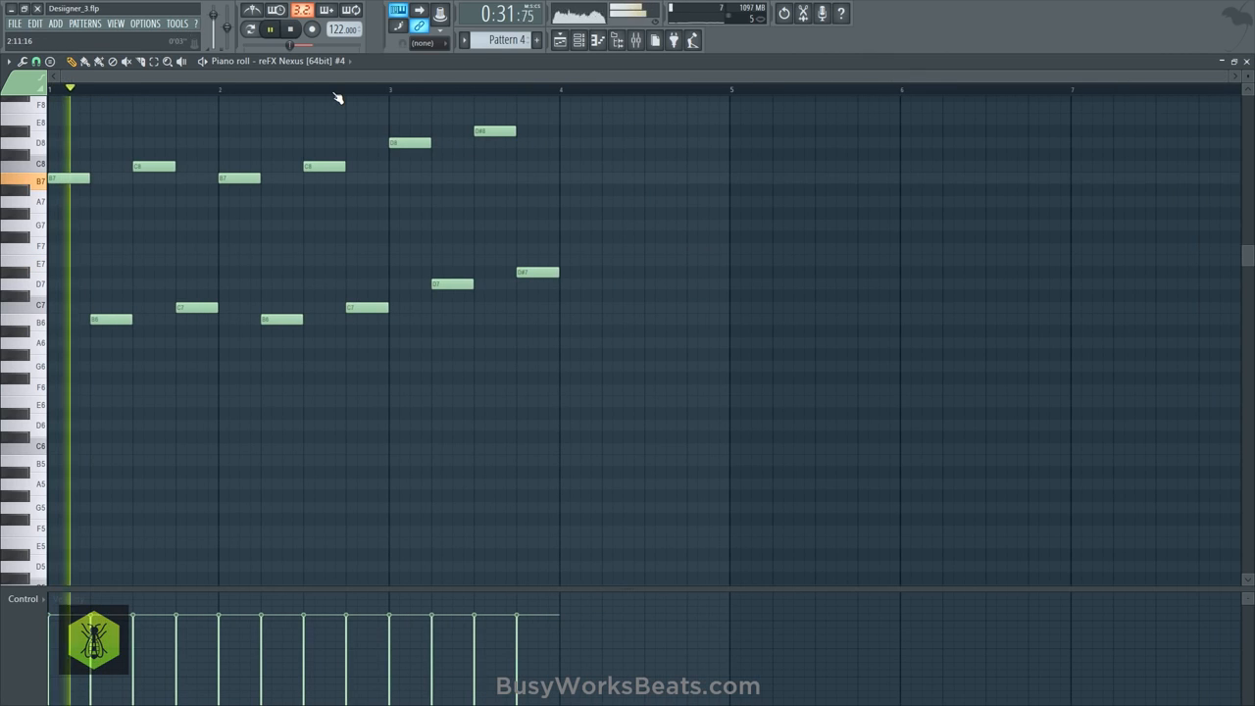
- Adjust the Angels Harp reverb to decay 79, modulation about 38 and mix 88 while listening to the loop
left_click(580, 40)
left_click(103, 192)
key("space")
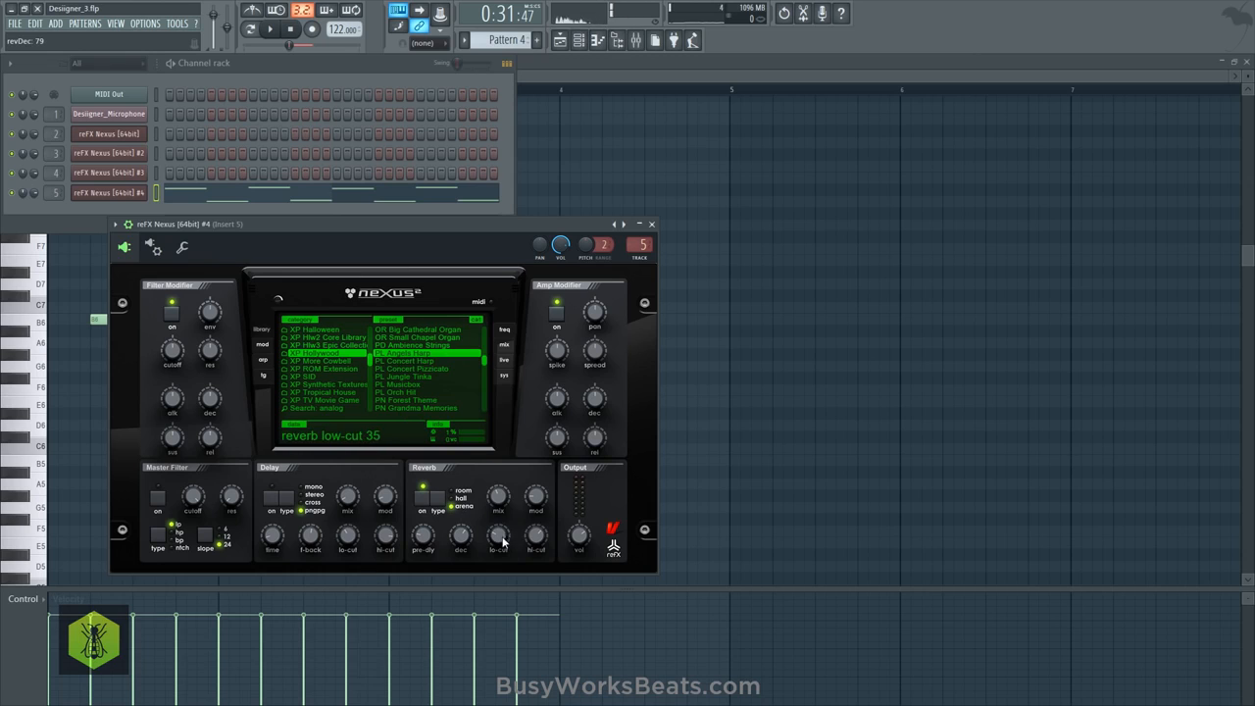
key("space")
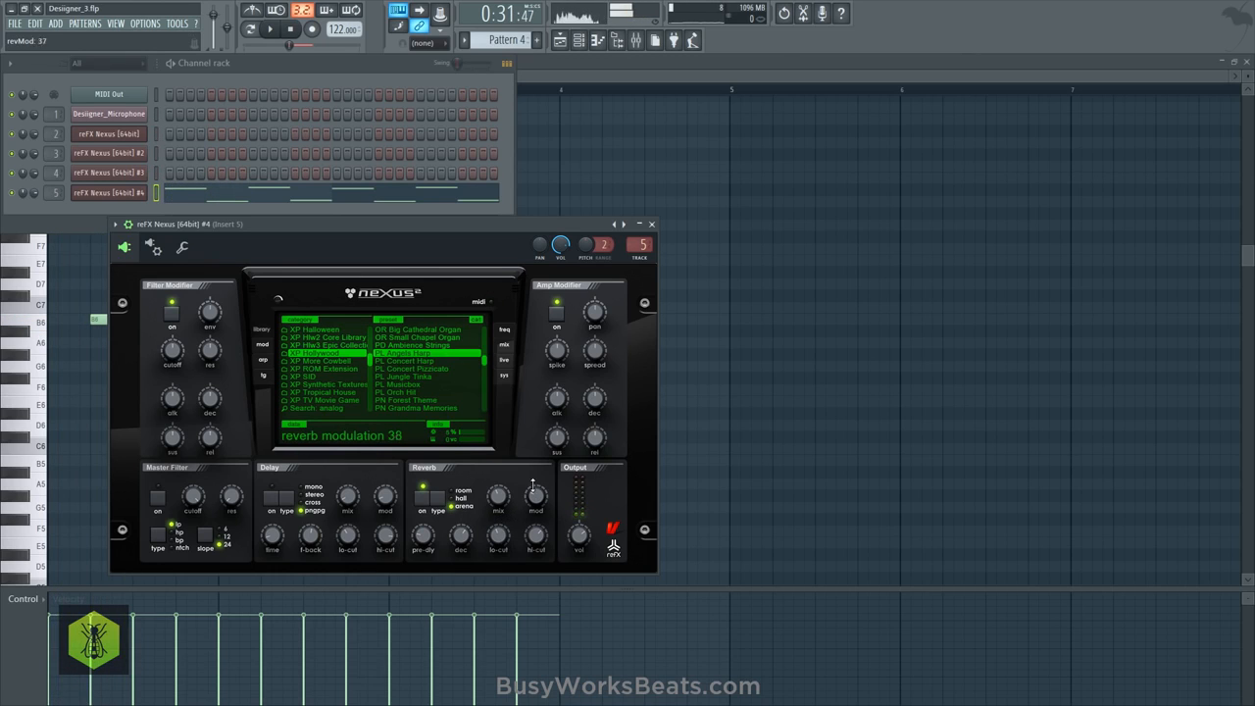
left_click(706, 380)
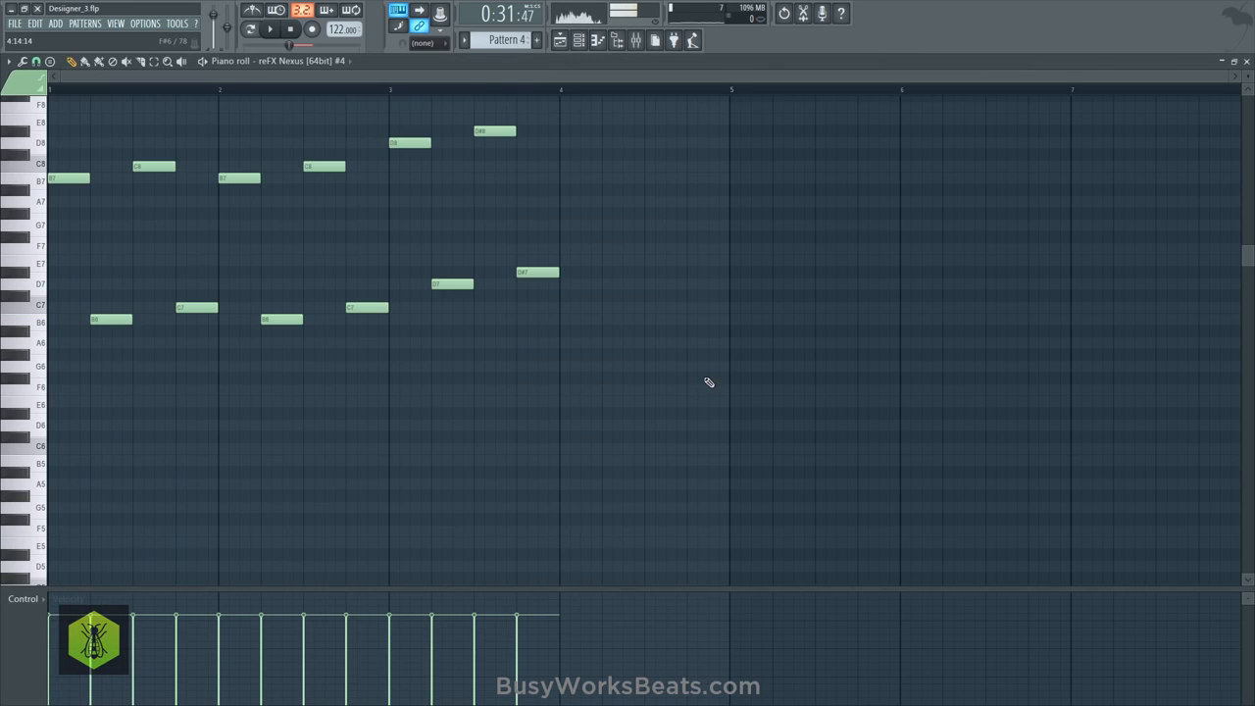
left_click(579, 43)
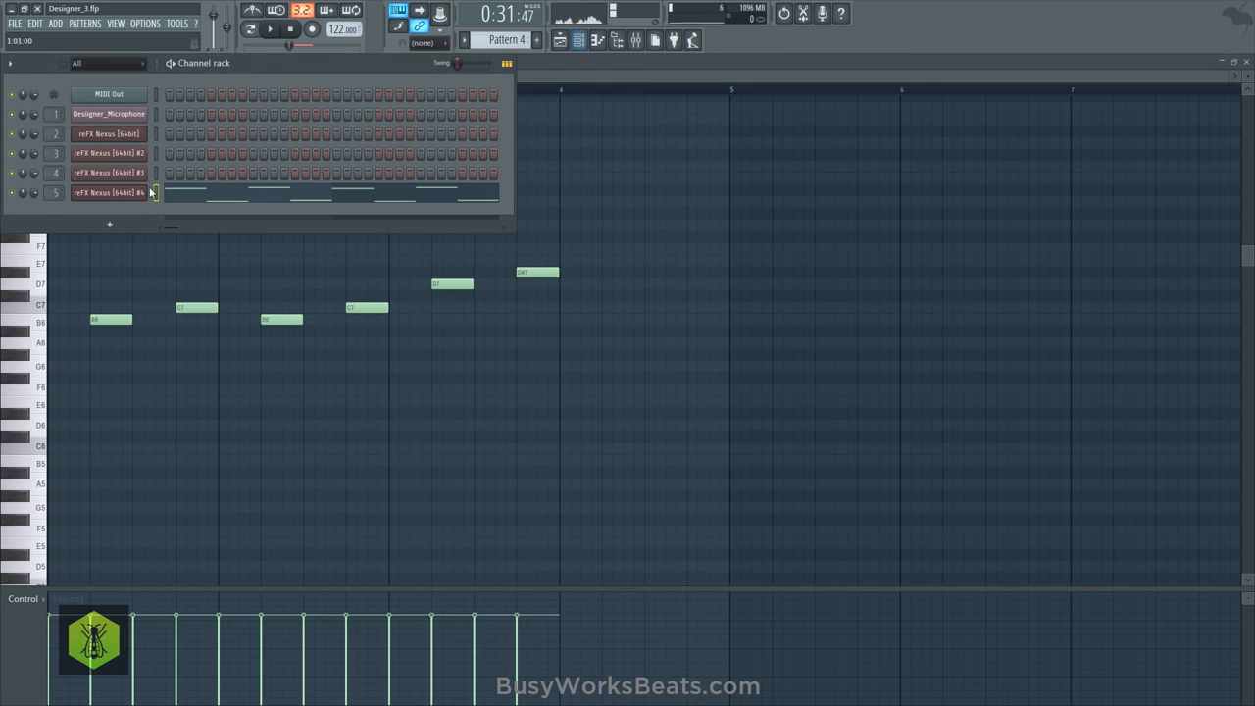
left_click(150, 192)
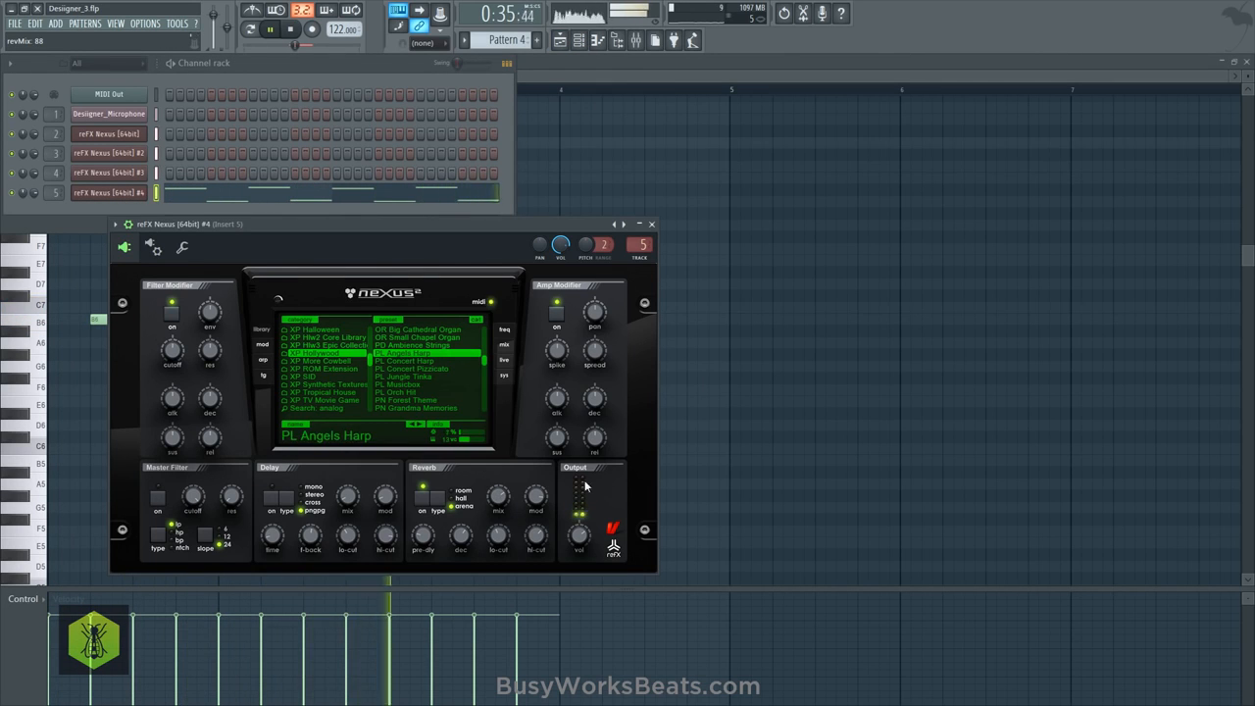
- Duplicate the four harp notes of bar 3 into bar 4
key("F7")
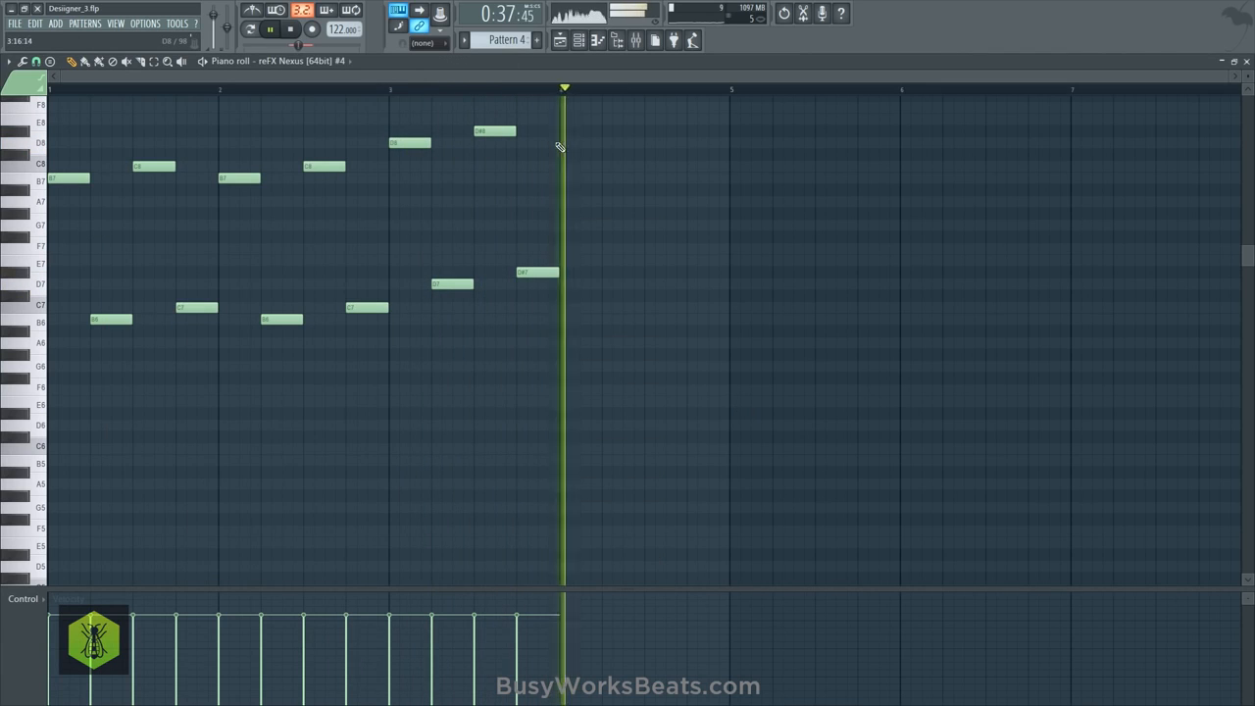
left_click_drag(615, 293, 390, 127, "ctrl")
key("ctrl+b")
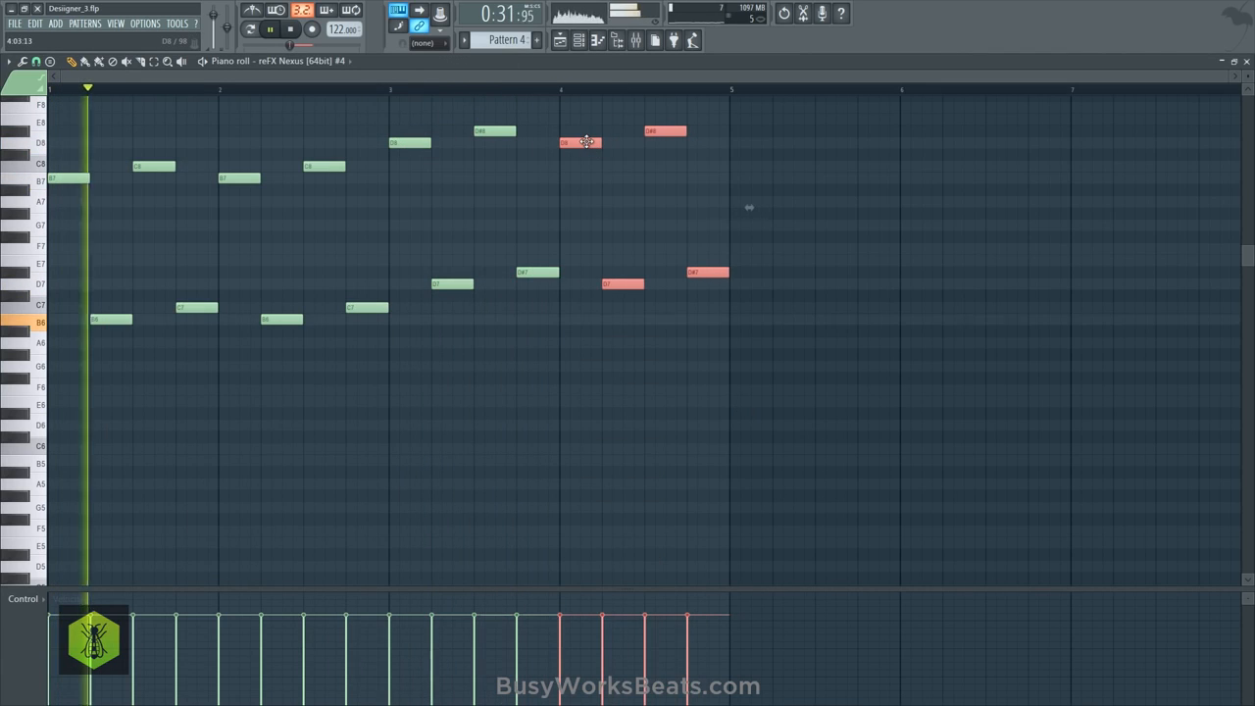
- Save the project as a new version
left_click(14, 22)
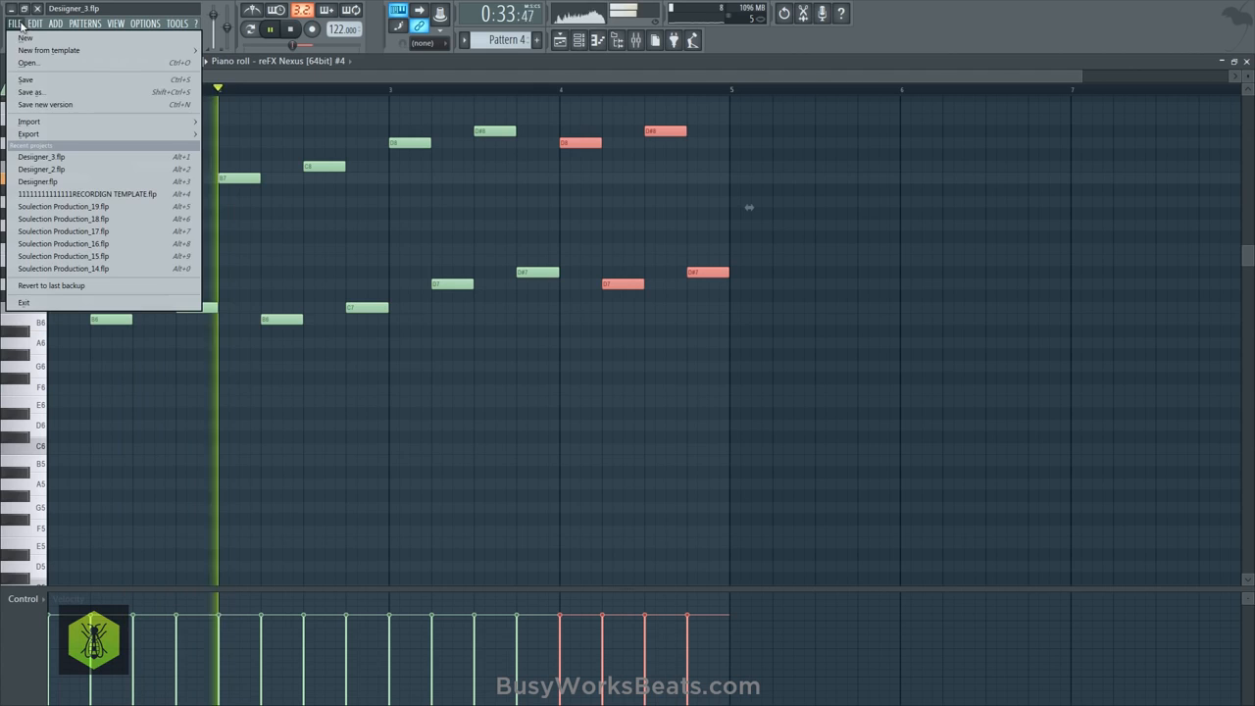
left_click(54, 106)
left_click(204, 126)
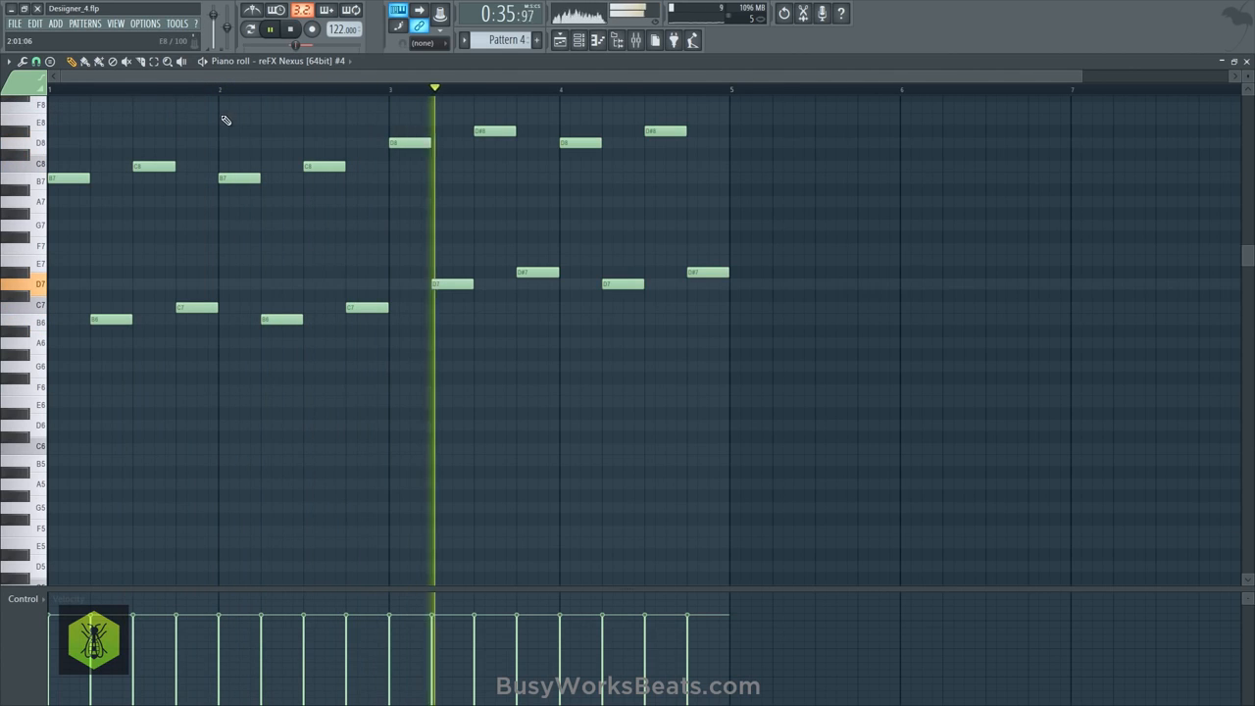
- Place Pattern 4 four times on Track 5, filling bars 17 to 33, and play the arrangement from bar 17
scroll(504, 92, "down", 2)
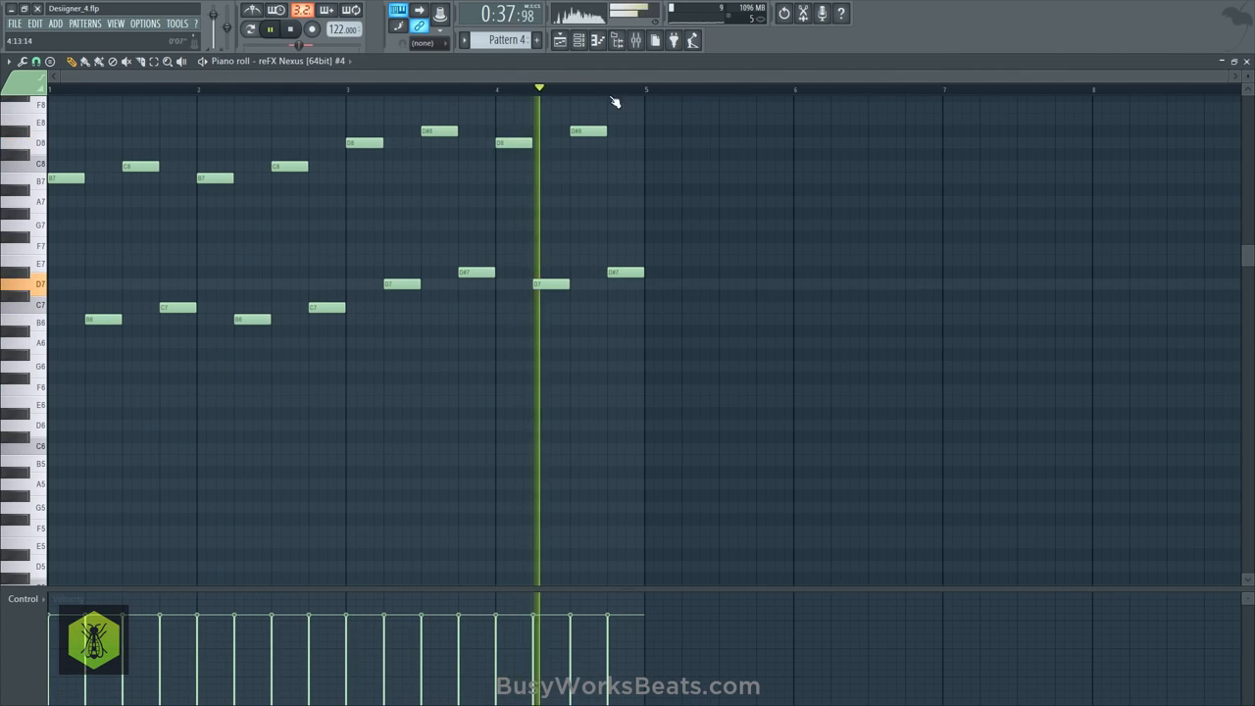
left_click(1246, 62)
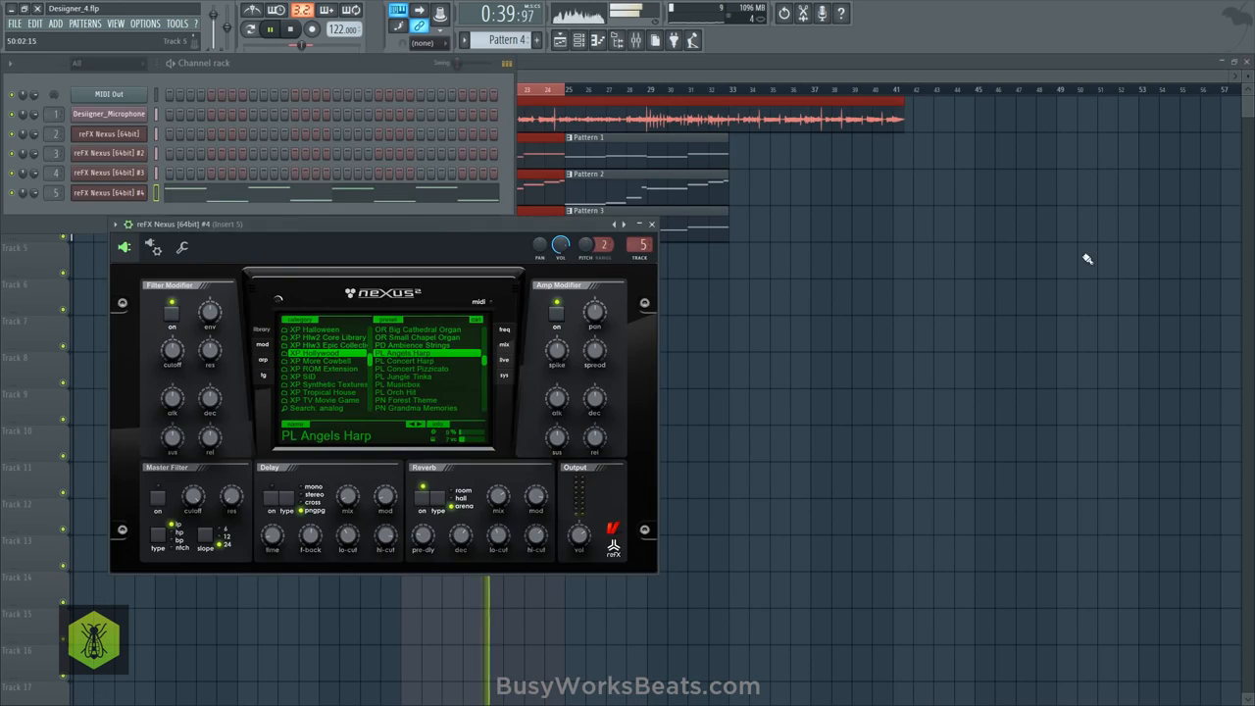
right_click(1086, 258)
mouse_move(560, 267)
left_mouse_down()
mouse_move(443, 263)
mouse_move(605, 266)
left_mouse_up()
key("space")
key("space")
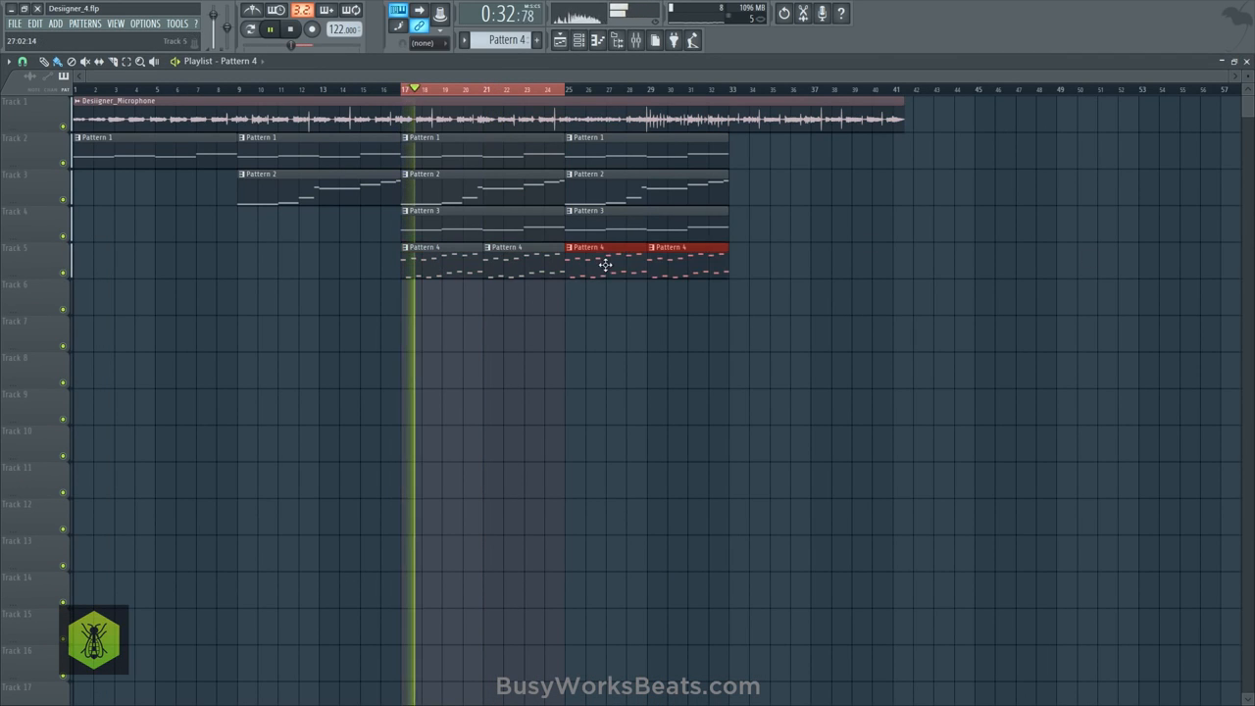
left_click(616, 317)
- Switch on the delay of the Angels Harp in reFX Nexus #4 and set its feedback to 99
left_click(597, 39)
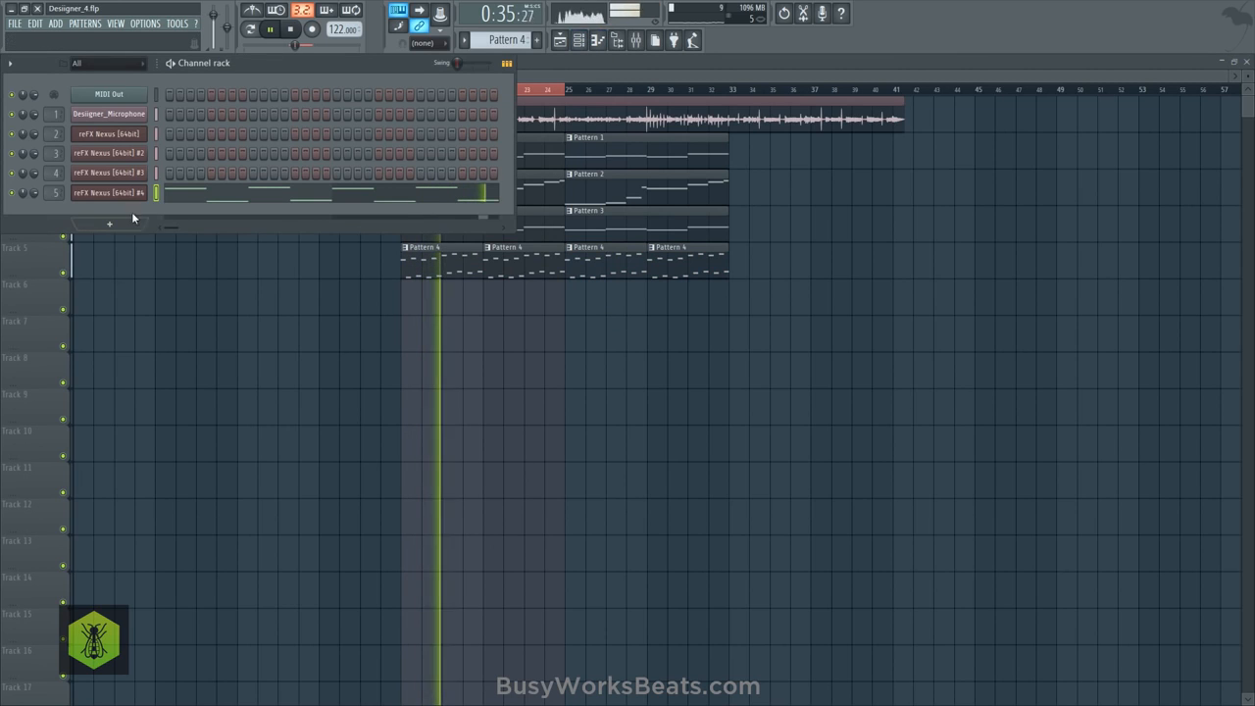
left_click(116, 193)
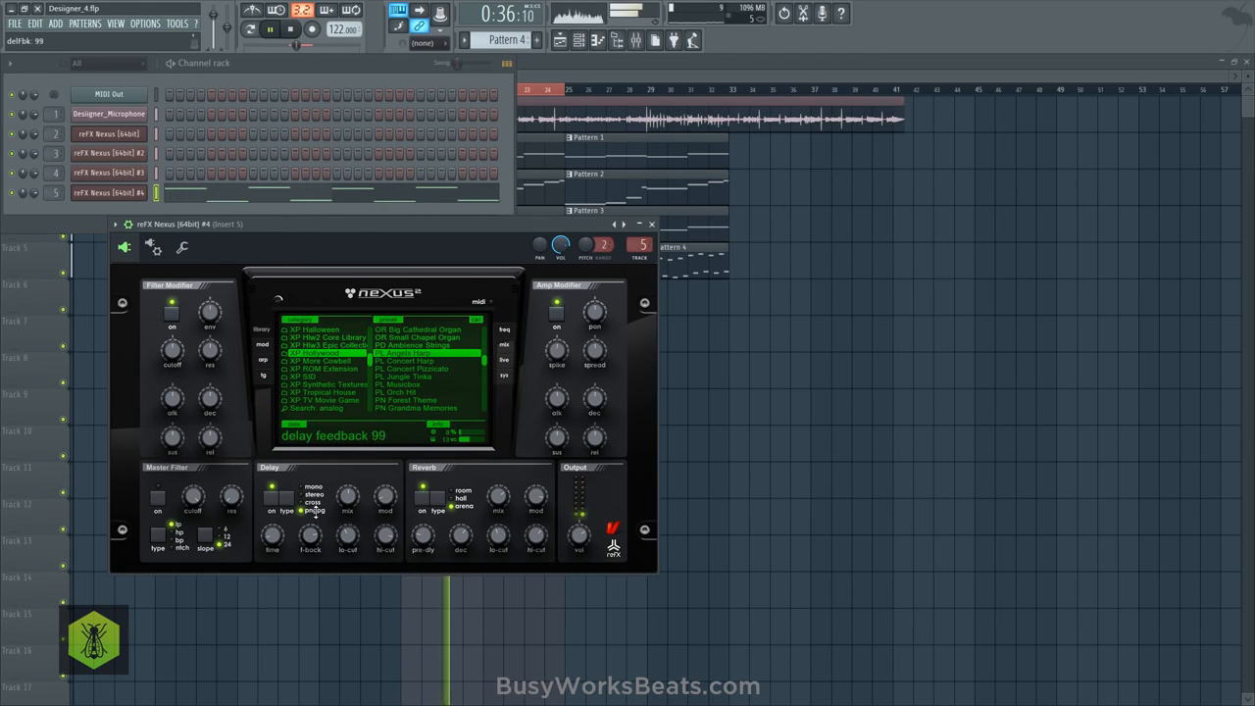
right_click(698, 411)
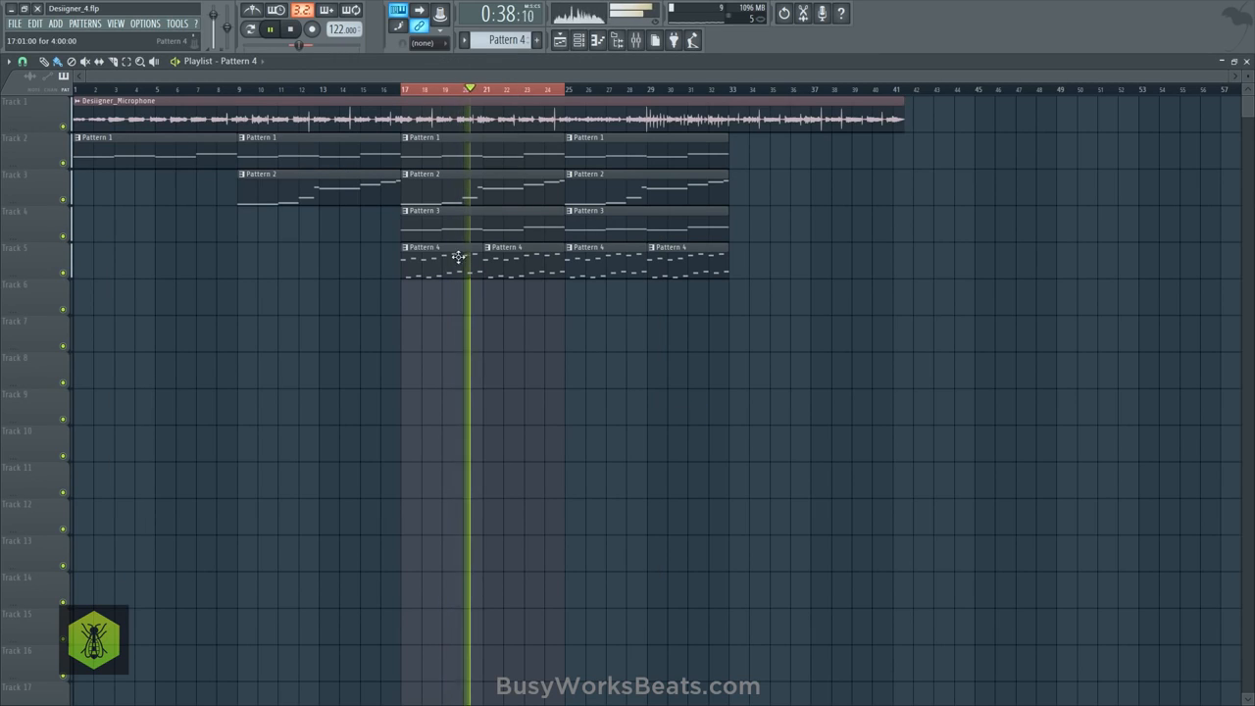
- Clear the playlist's loop selection over bars 17 to 25 and switch to the empty Pattern 5
right_click(471, 90)
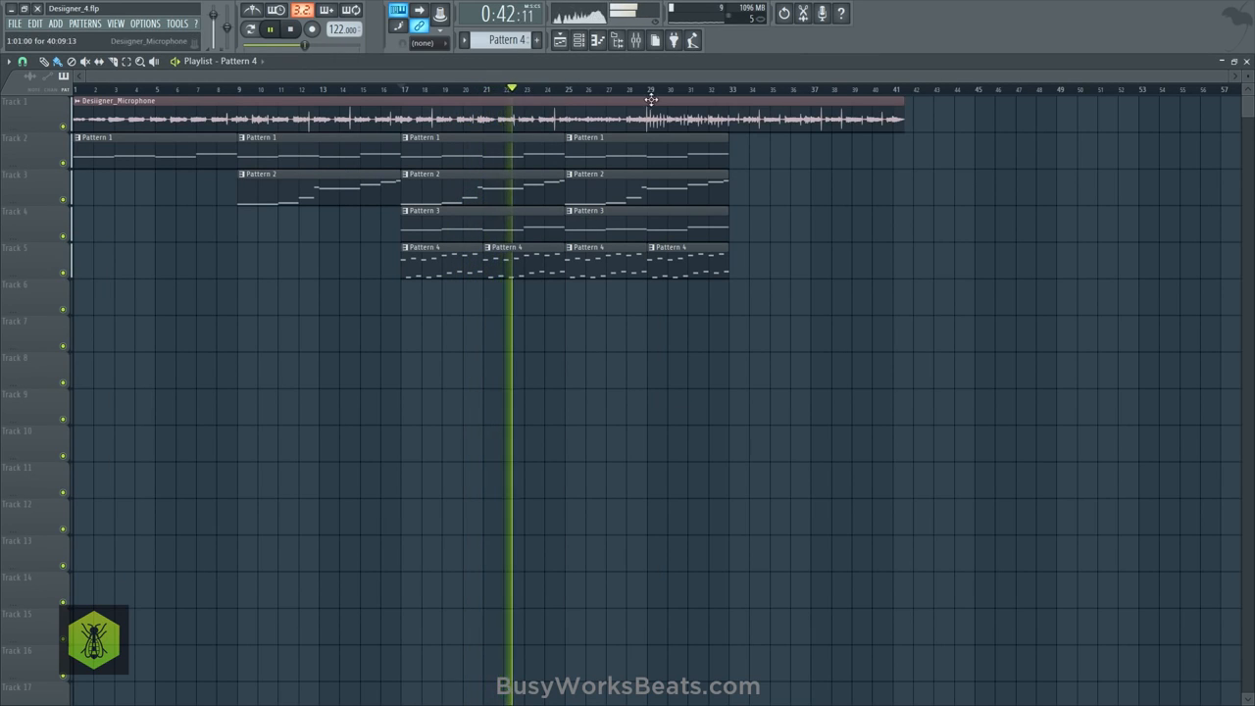
left_click(581, 42)
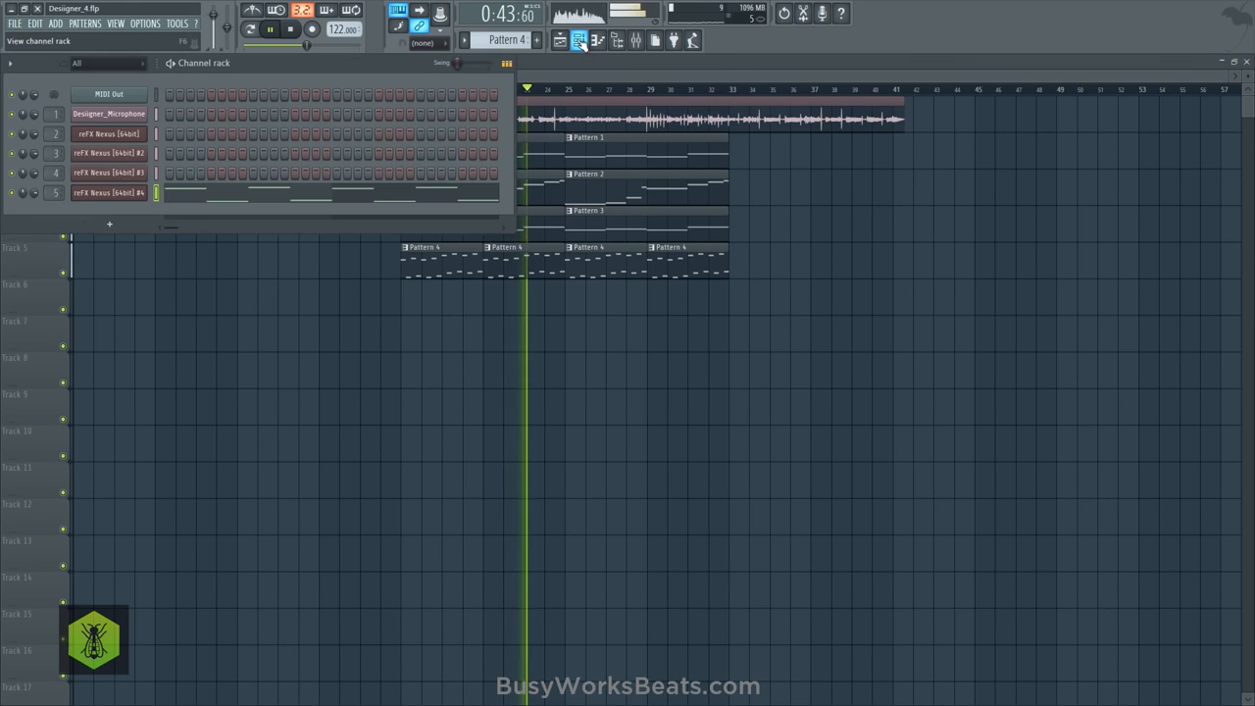
right_click(420, 359)
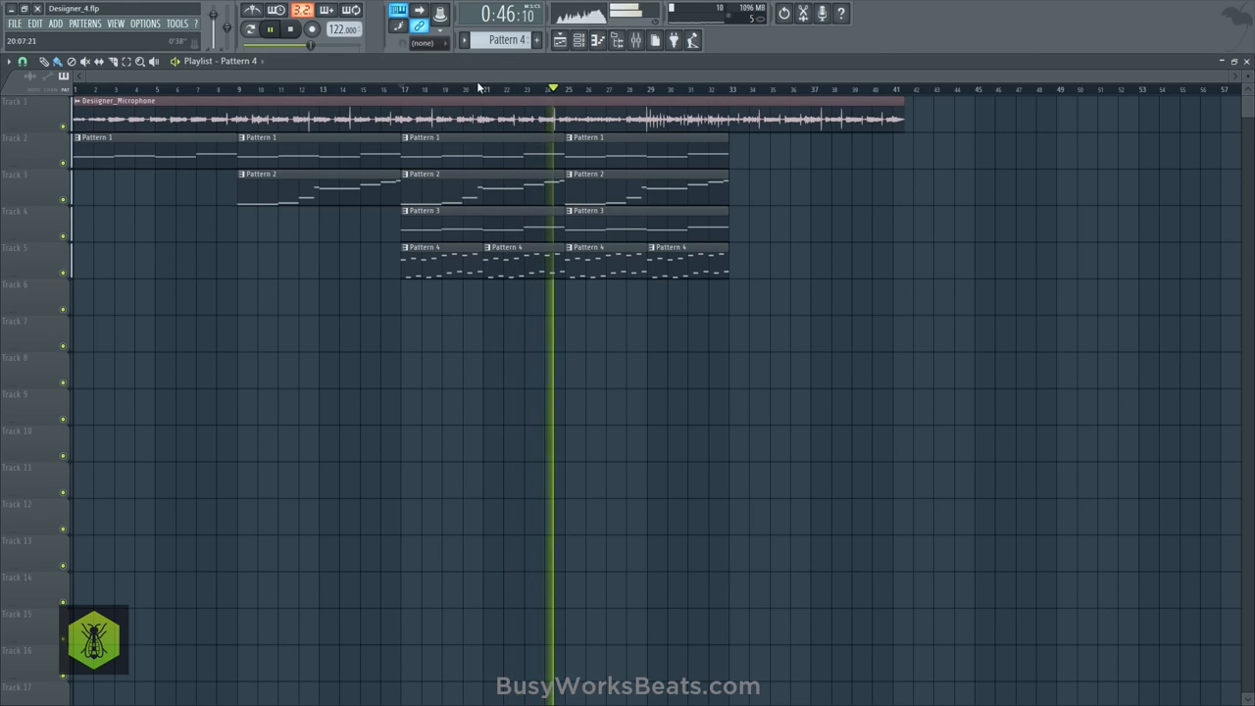
left_click(579, 40)
left_click(537, 40)
right_click(338, 264)
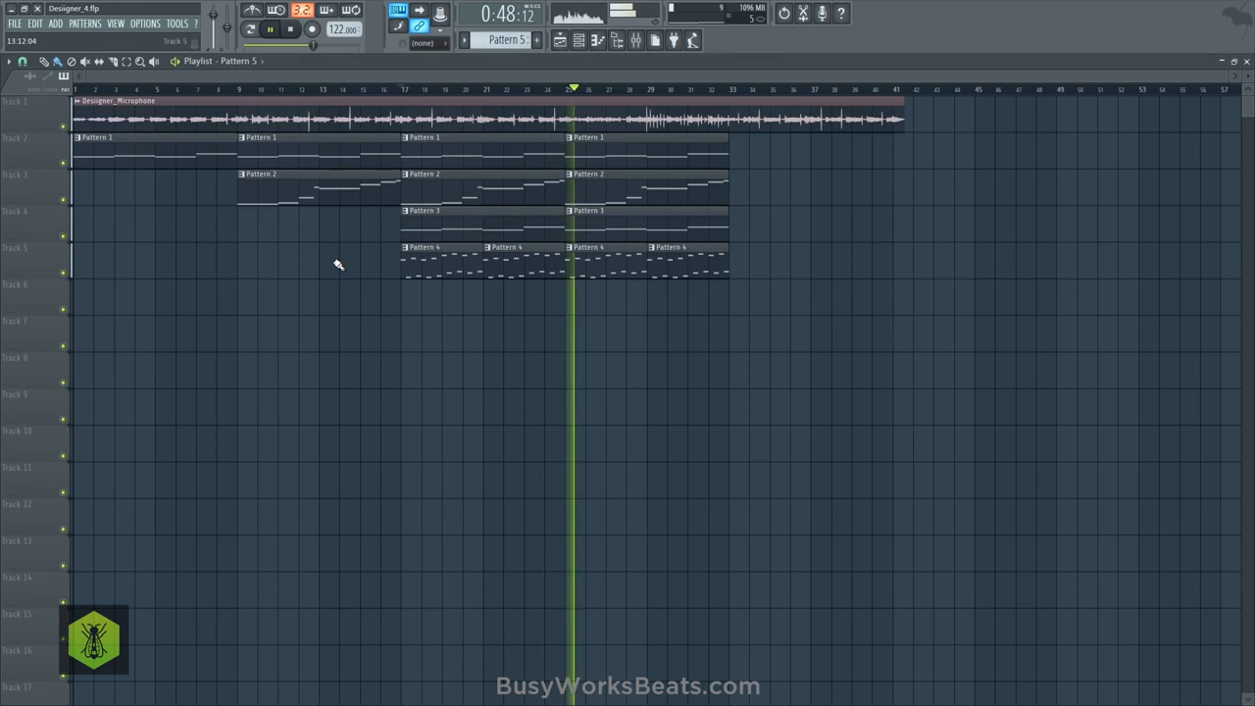
- Listen to the vocal around bar 29 and again from bar 33
key("space")
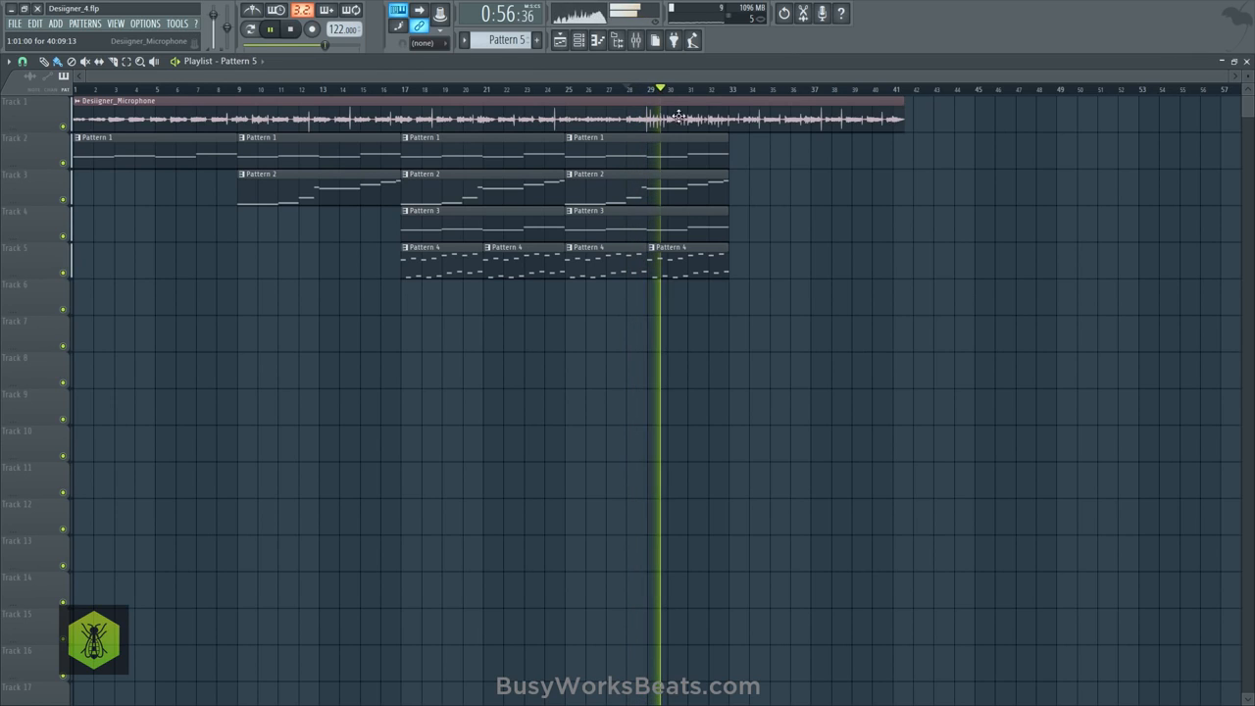
key("space")
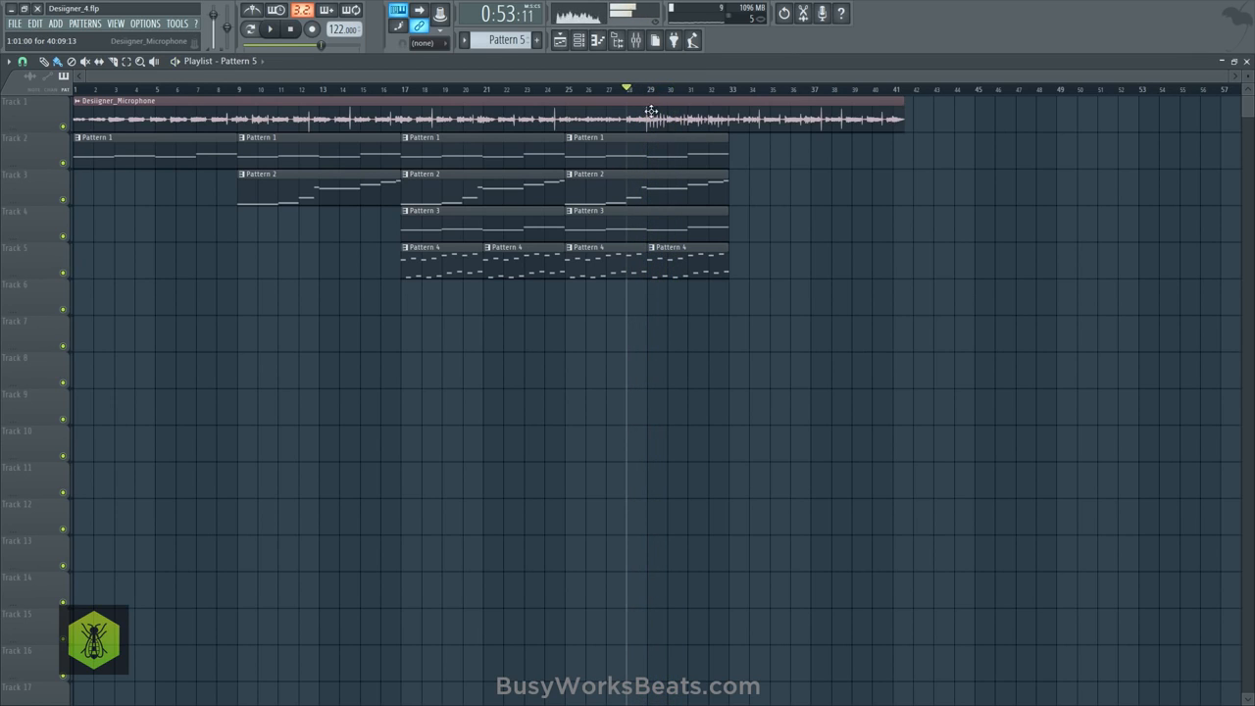
left_click(727, 96)
key("space")
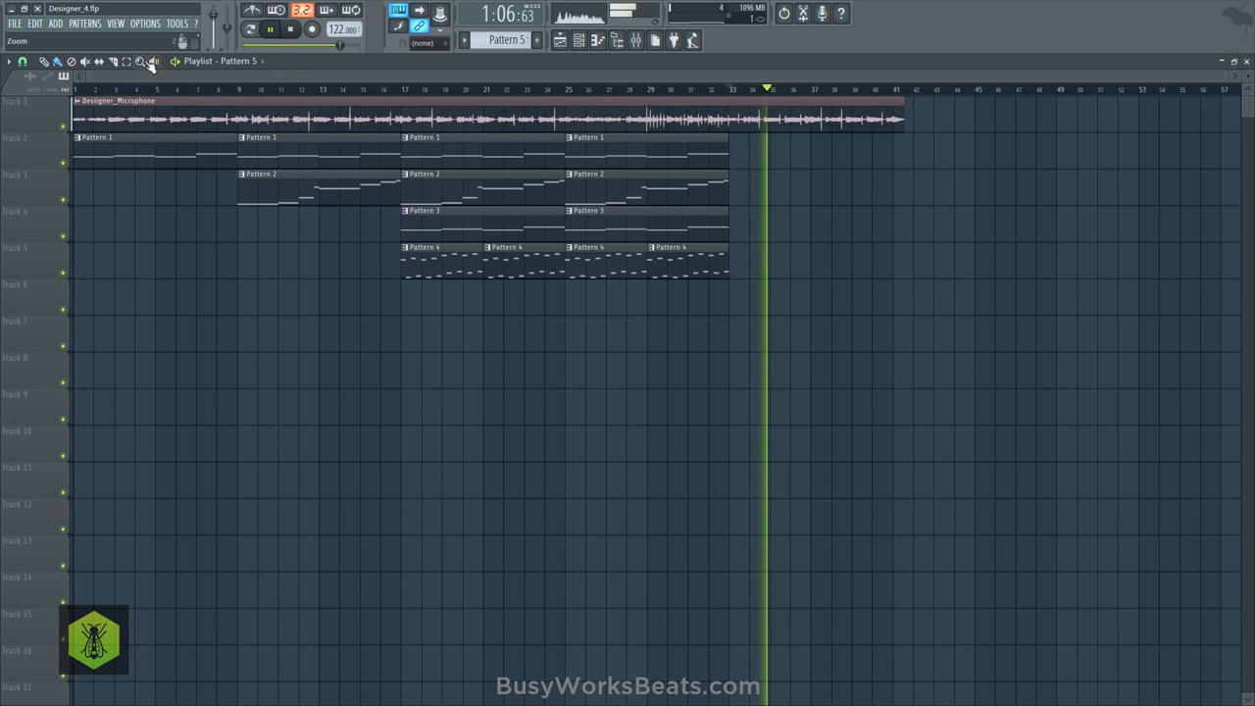
- Set the playlist snap to Bar and slice the vocal clip on Track 1 at bars 33 and 9
left_click(22, 60)
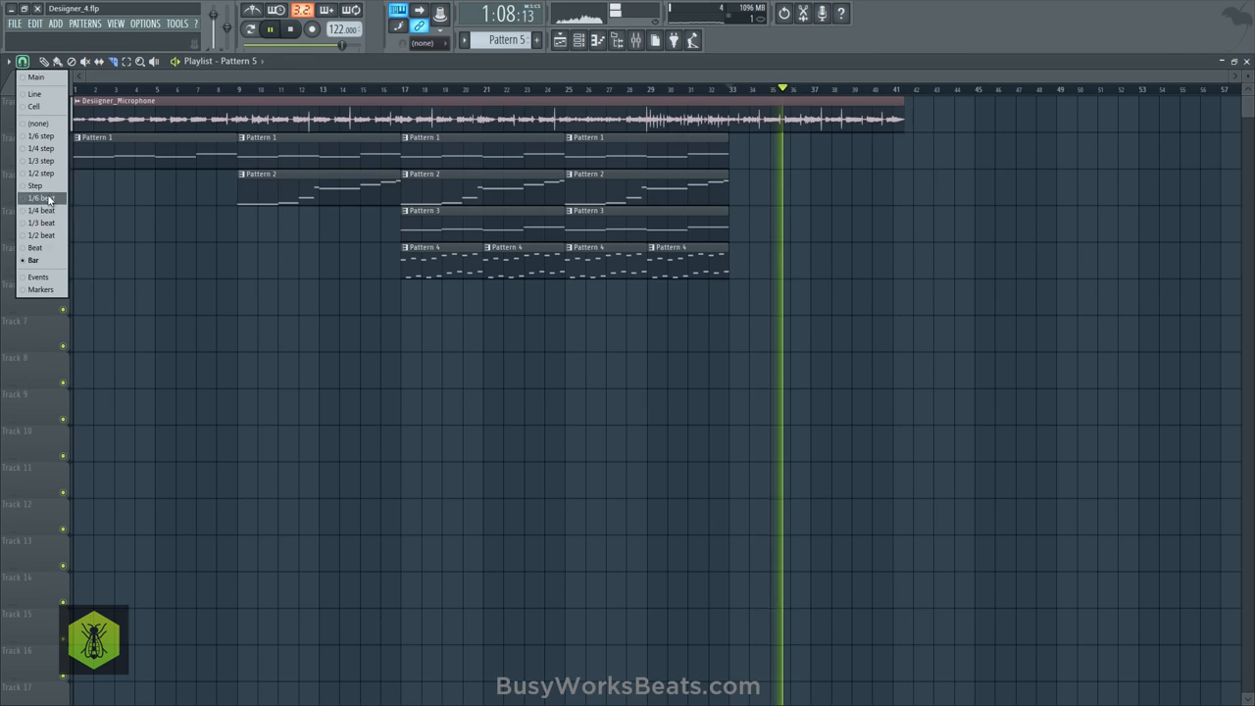
left_click(36, 262)
left_click_drag(731, 99, 733, 128)
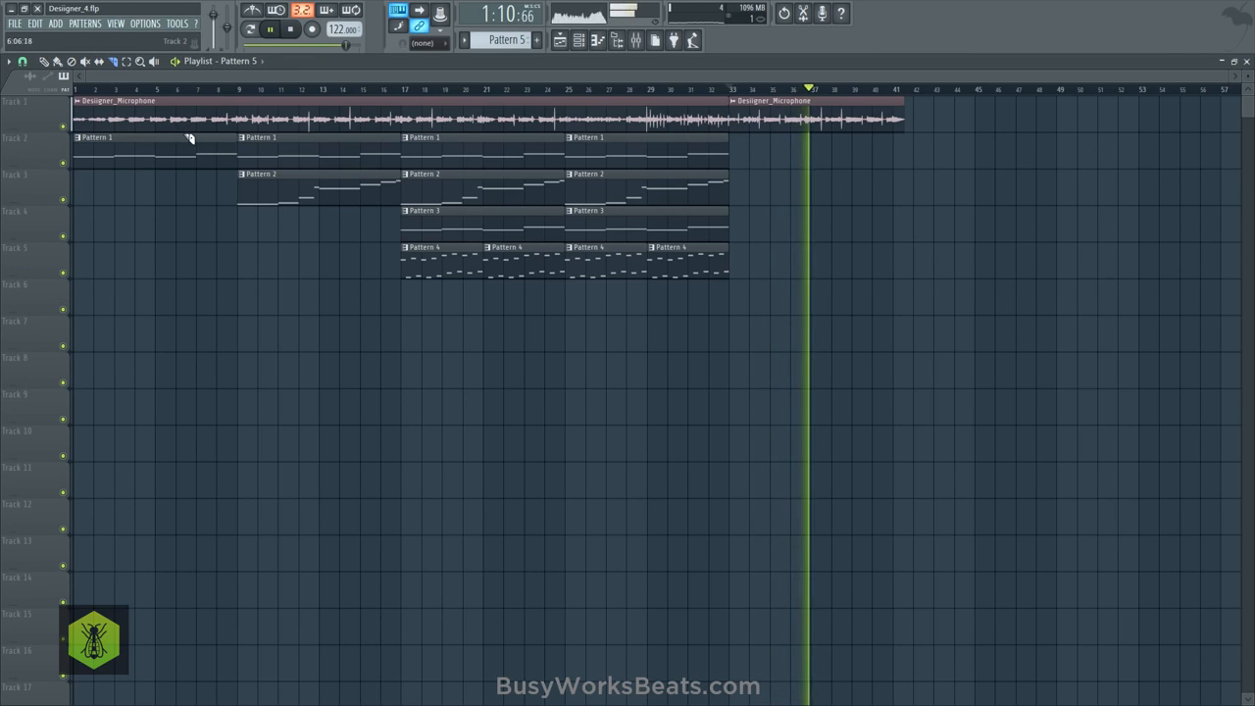
left_click(44, 62)
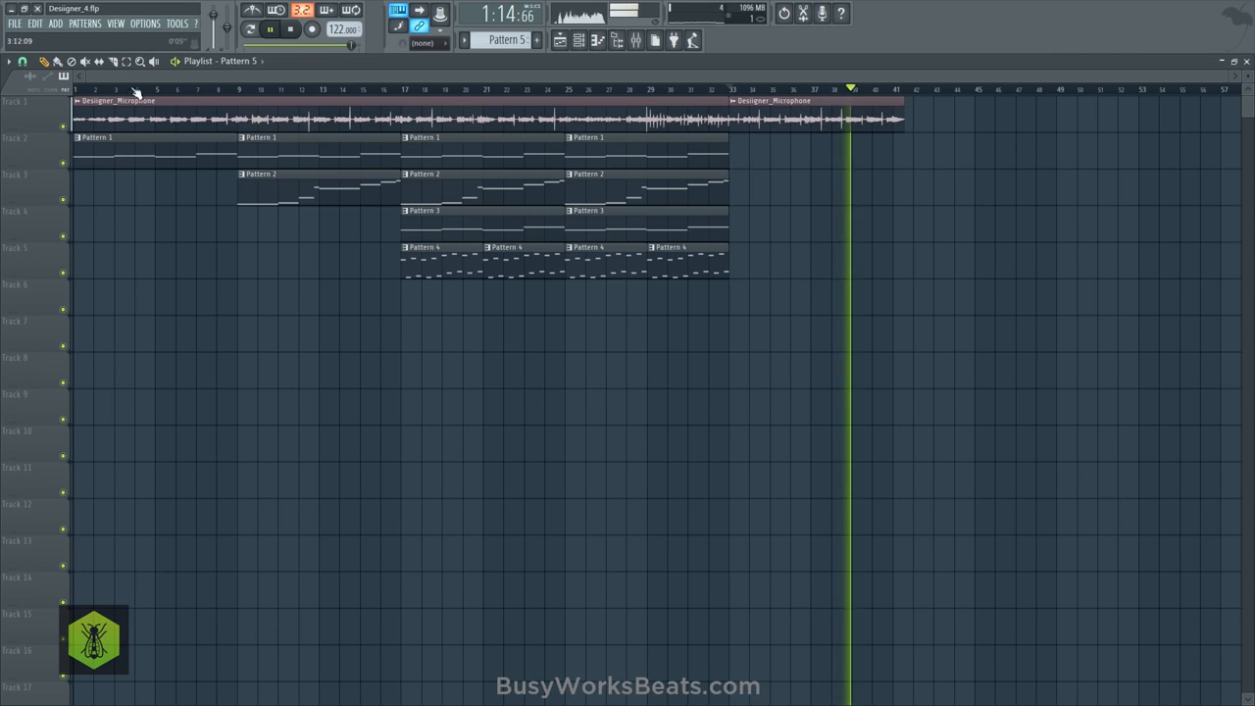
left_click(112, 61)
left_click_drag(235, 95, 241, 124)
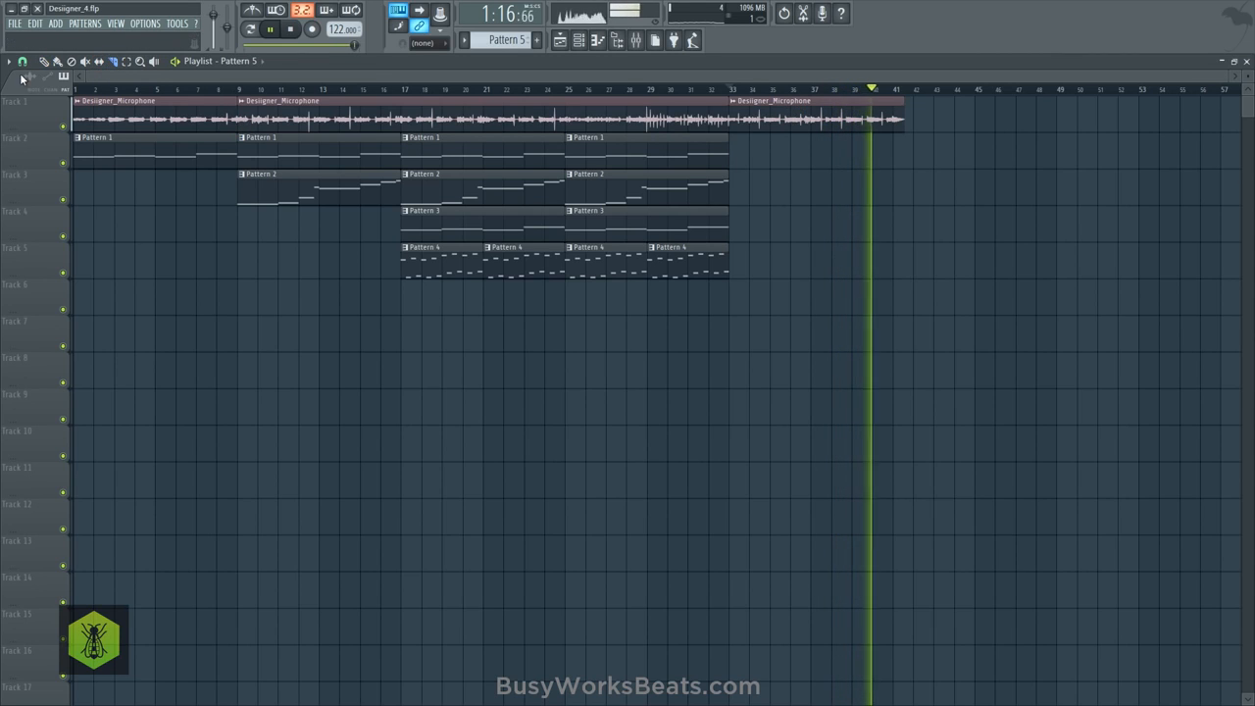
left_click(44, 62)
- Copy the bar 33 vocal slice to Track 6 at bar 17, trim the middle slice to start at bar 25 and play from bar 17
key("space")
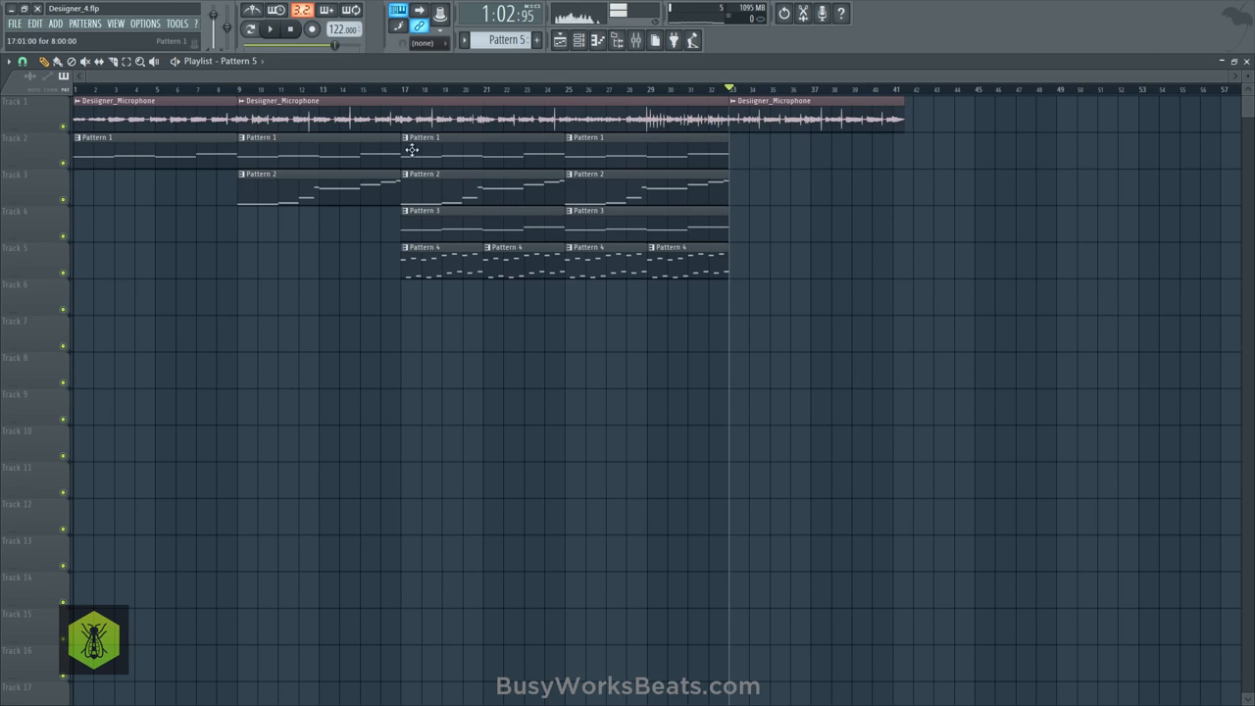
left_click_drag(771, 115, 496, 304)
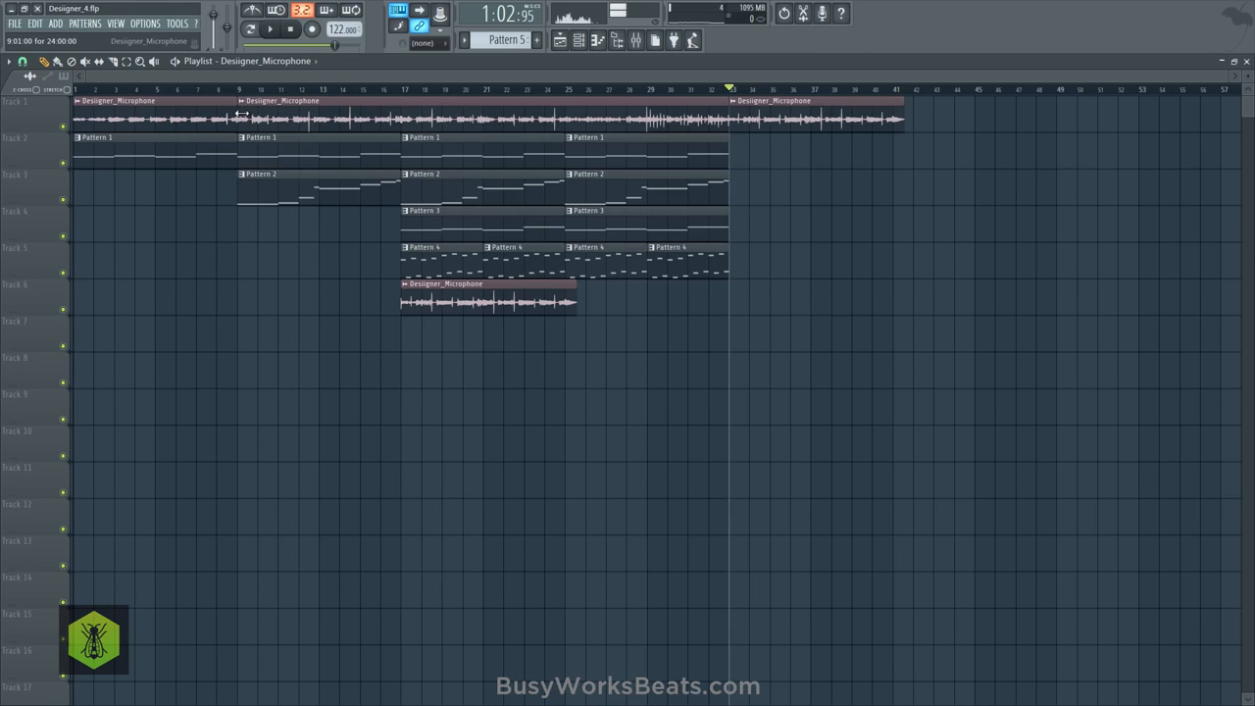
left_click_drag(241, 114, 468, 123)
key("space")
left_click(403, 91)
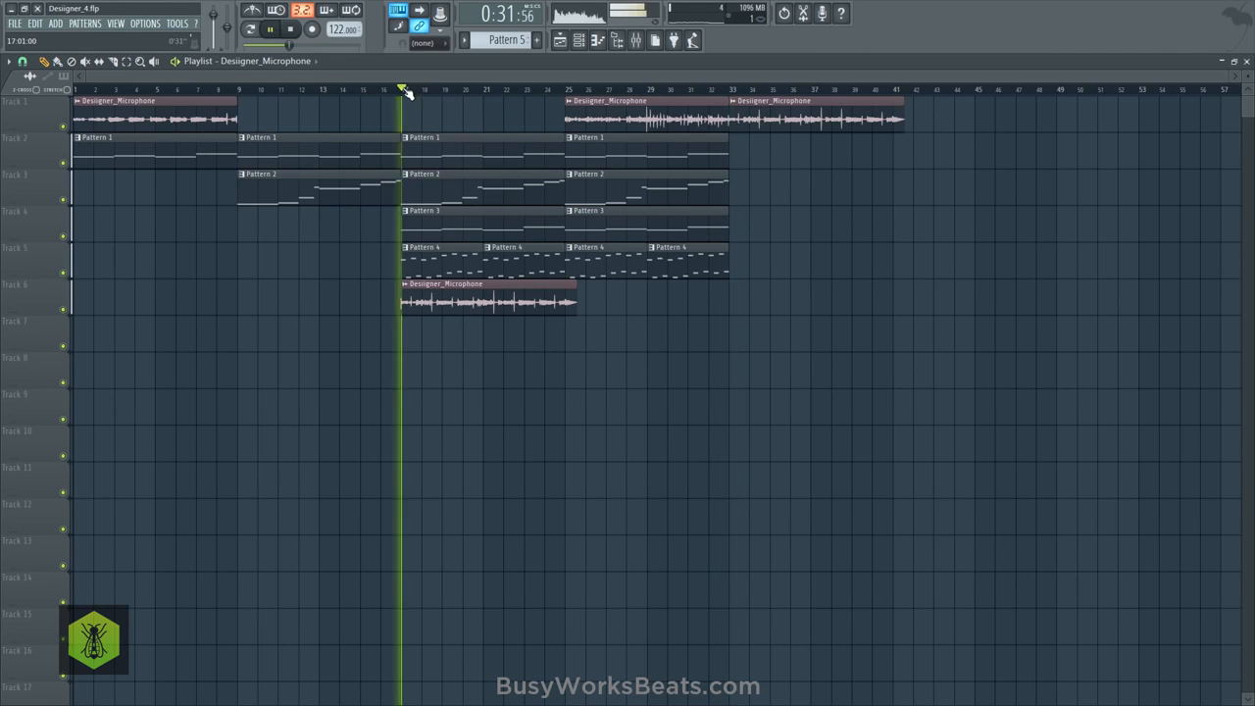
key("space")
- Trim the middle vocal slice to start at bar 29 and duplicate the Track 6 vocal clip at bar 25
left_click_drag(574, 121, 601, 121)
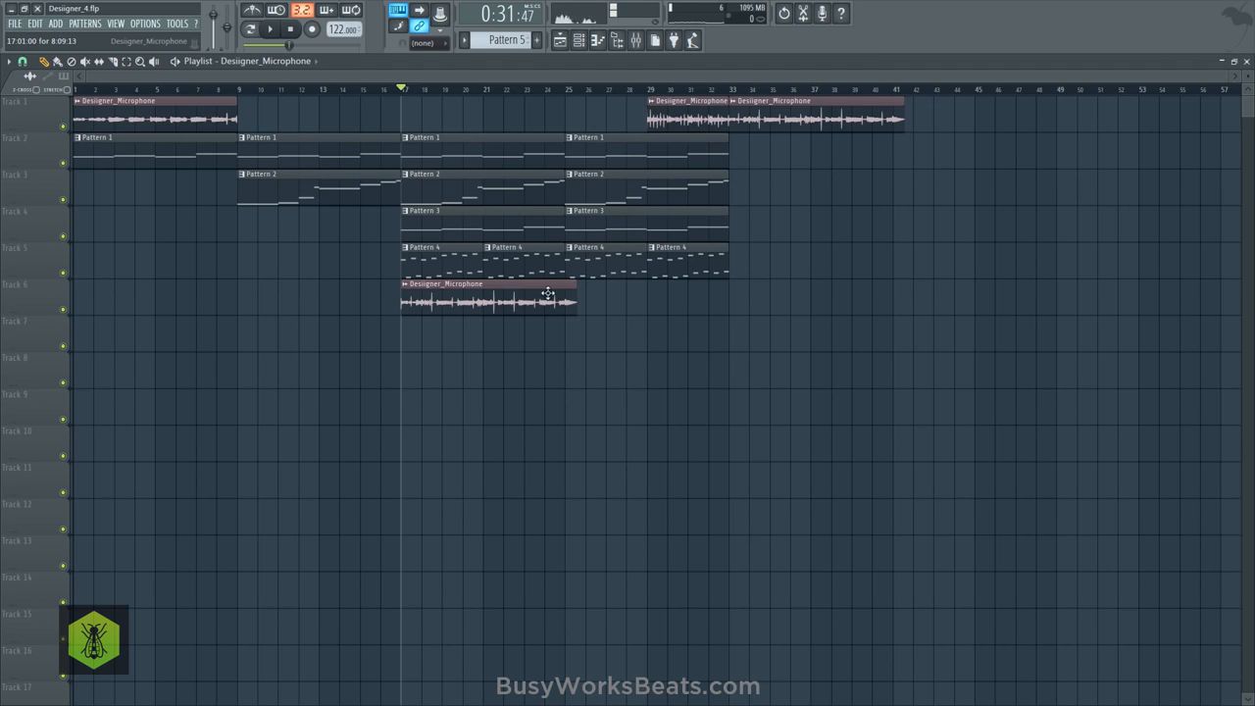
left_click_drag(548, 295, 673, 312)
key("space")
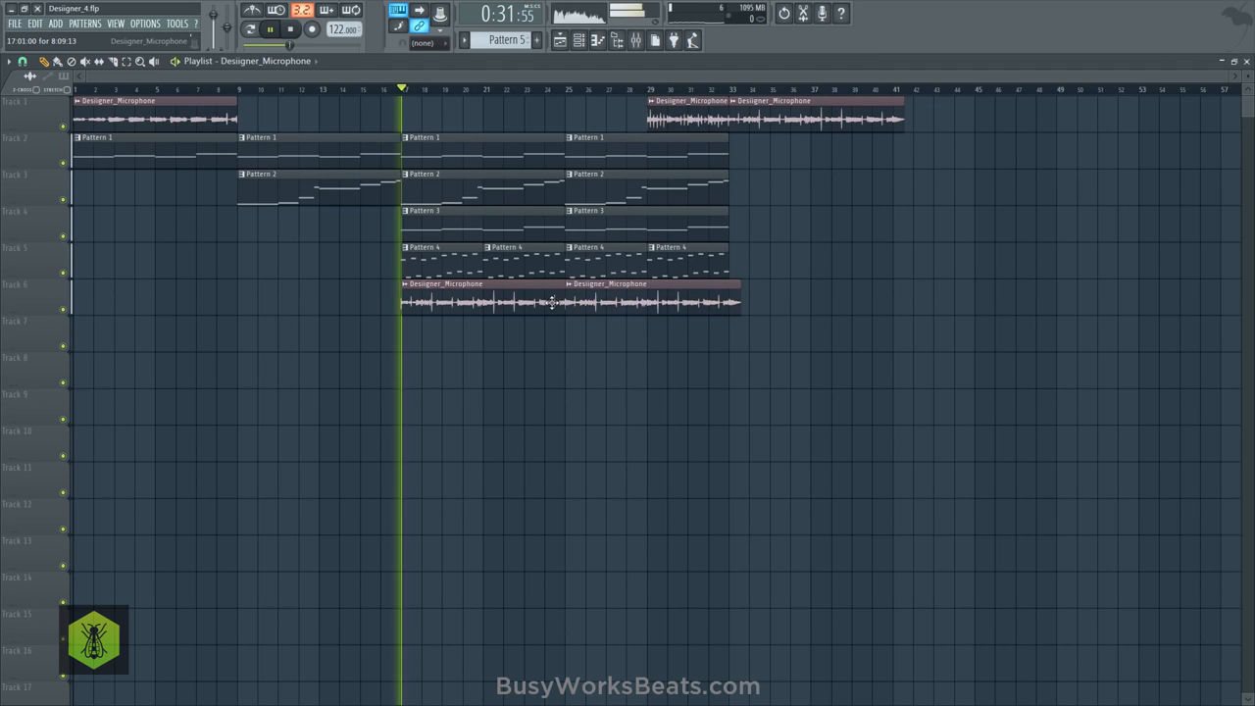
- Shorten the second Track 6 vocal clip to end at bar 29 and cut the first clip's overlap at bar 25
mouse_move(738, 301)
left_mouse_down()
mouse_move(648, 294)
mouse_move(647, 316)
left_mouse_up()
left_click(116, 62)
mouse_move(566, 278)
left_mouse_down()
mouse_move(568, 315)
mouse_move(484, 279)
left_mouse_up()
left_click(59, 63)
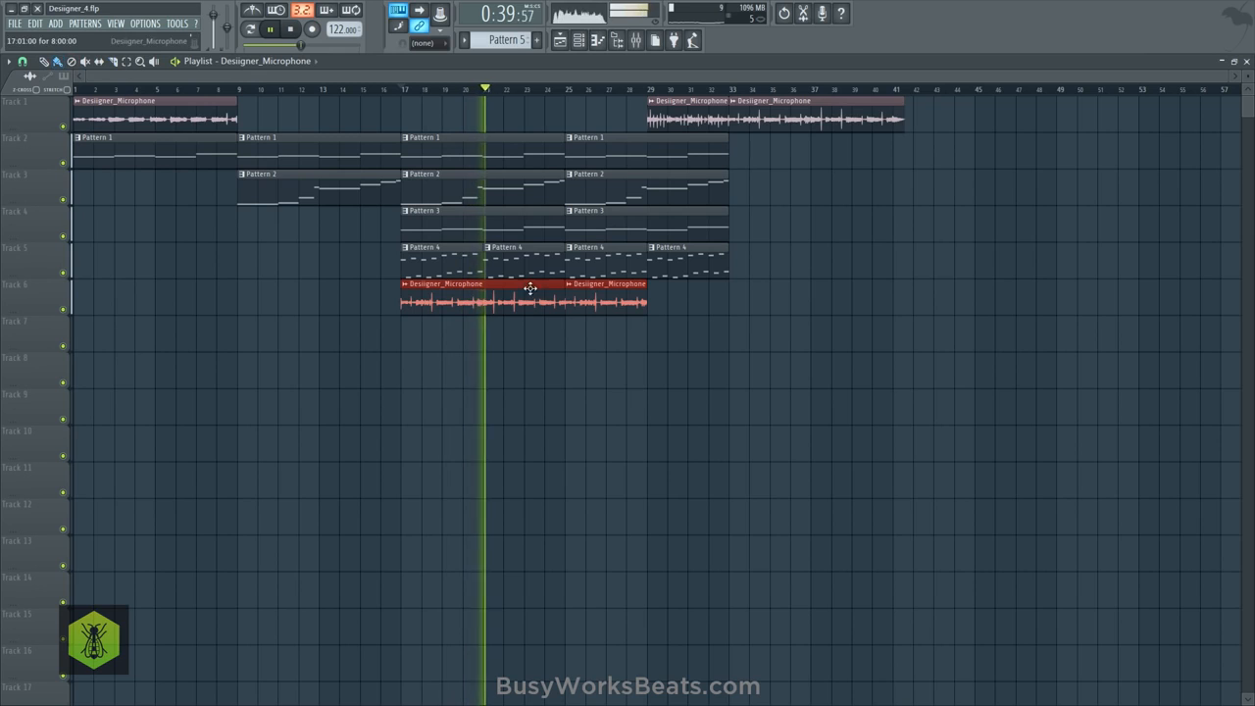
left_click(471, 298)
- Extend the opening vocal clip to bar 17 and move both Track 6 vocal clips up to Track 1
left_click(228, 116)
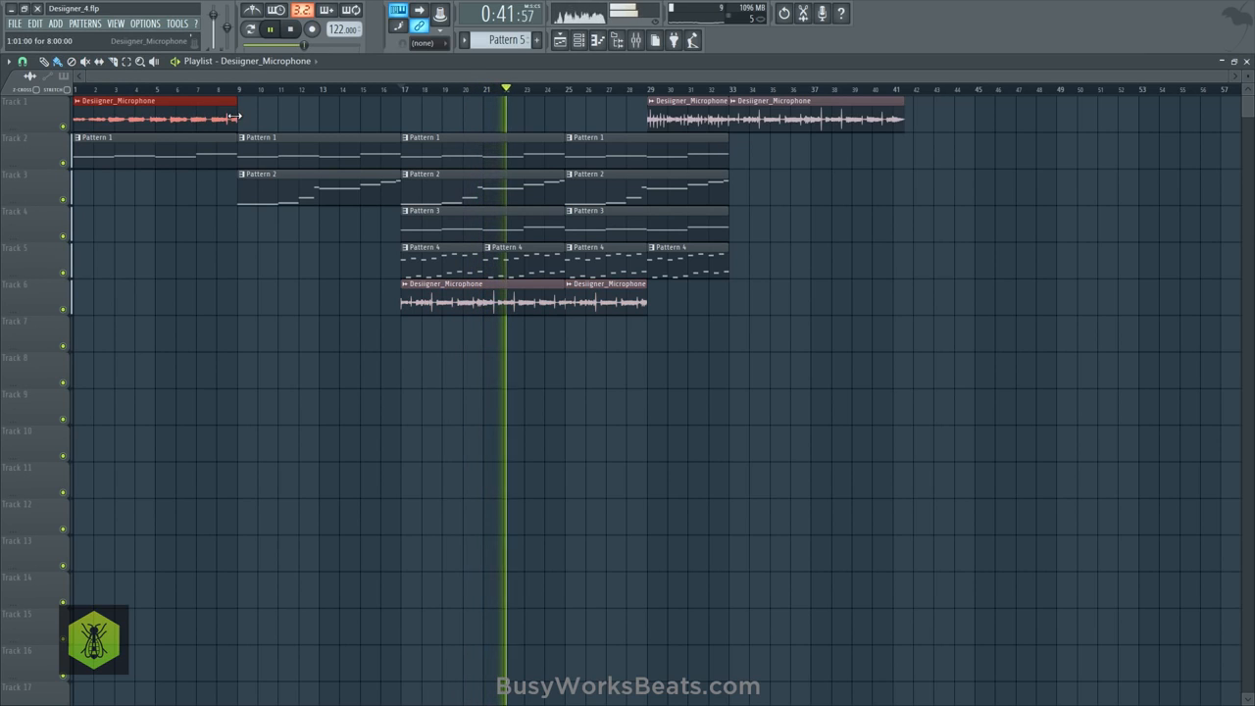
left_click_drag(253, 119, 448, 121)
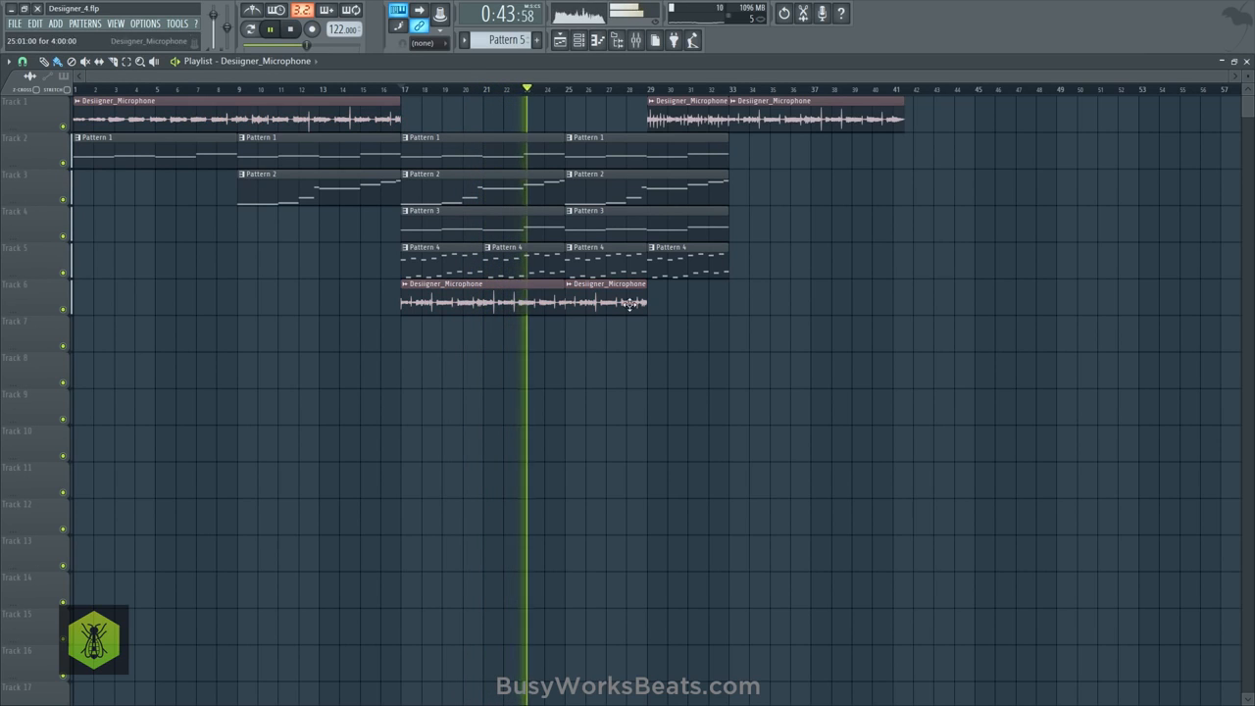
left_click_drag(630, 302, 511, 295)
key("shift+Up")
key("shift+Up")
key("shift+Up")
key("shift+Up")
key("shift+Up")
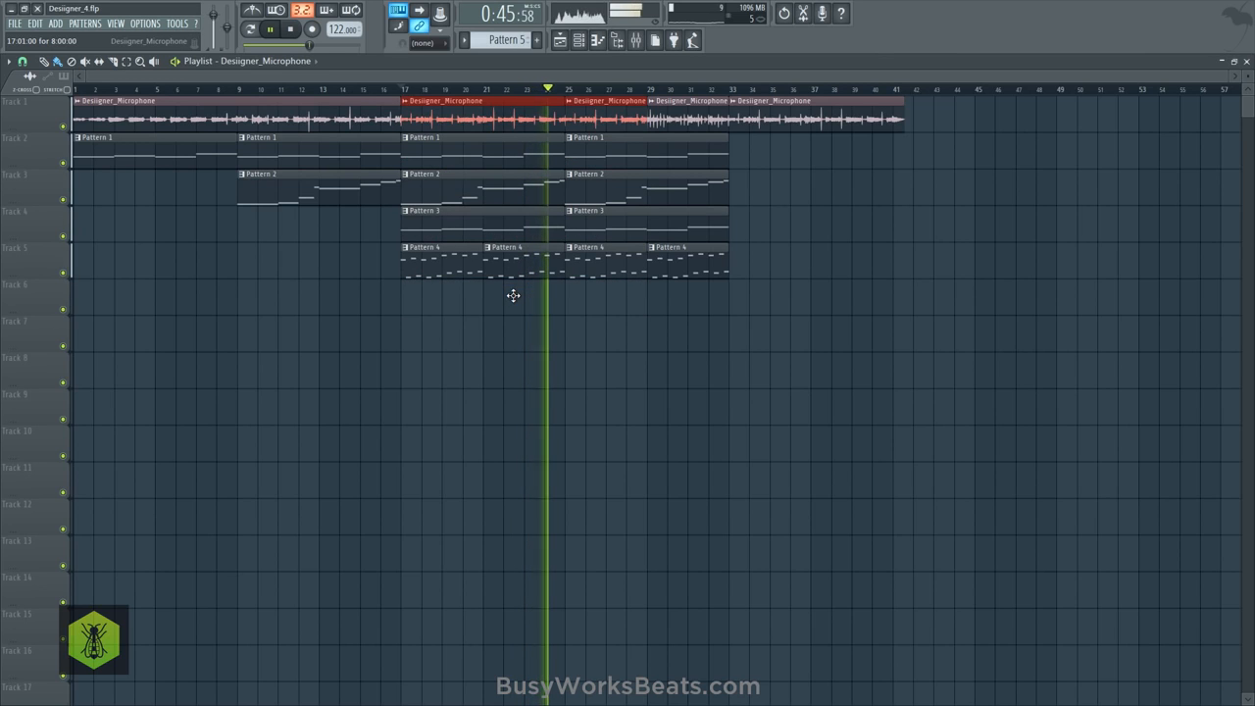
left_click(520, 335)
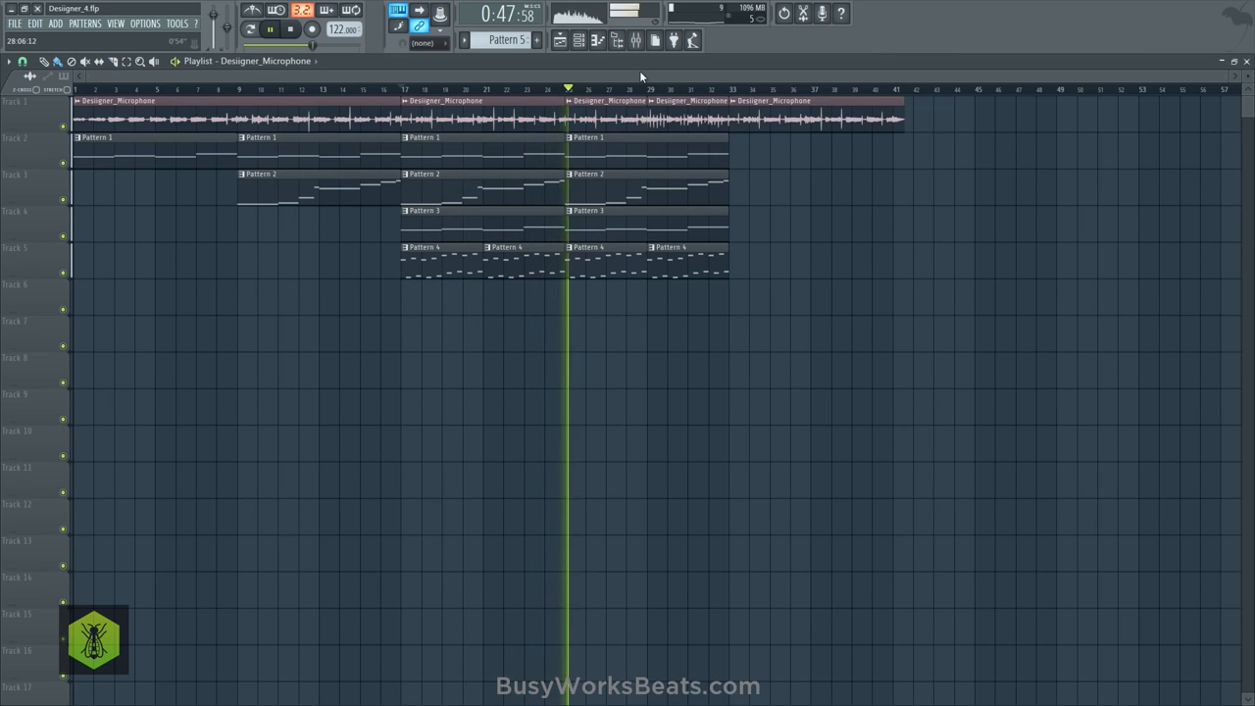
- Delete the leftover vocal clip after bar 33 on Track 1 and save the project as a new version
key("F6")
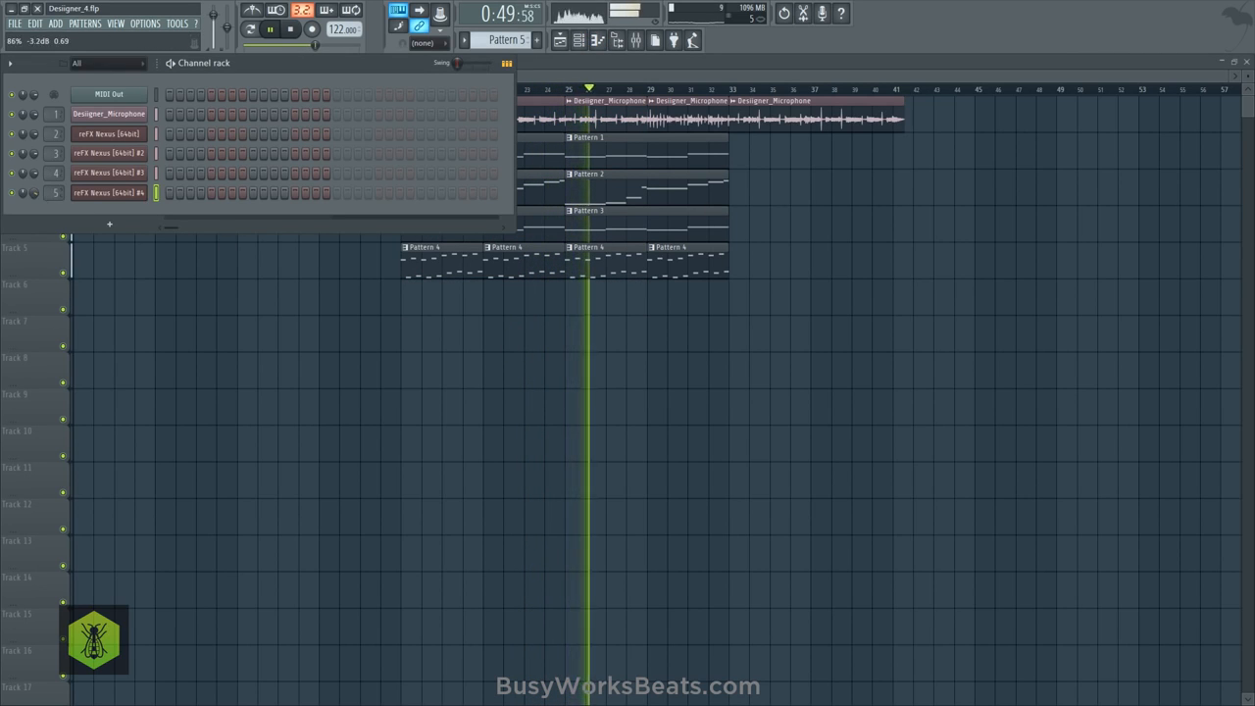
key("F6")
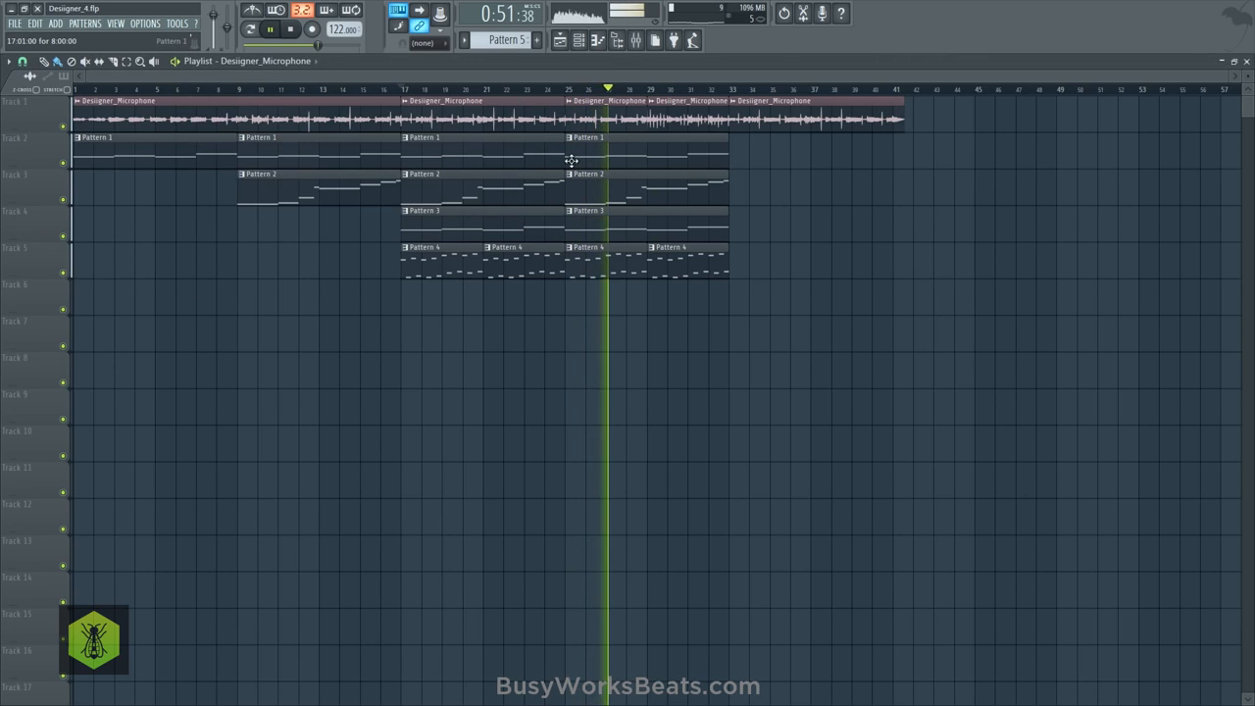
key("F6")
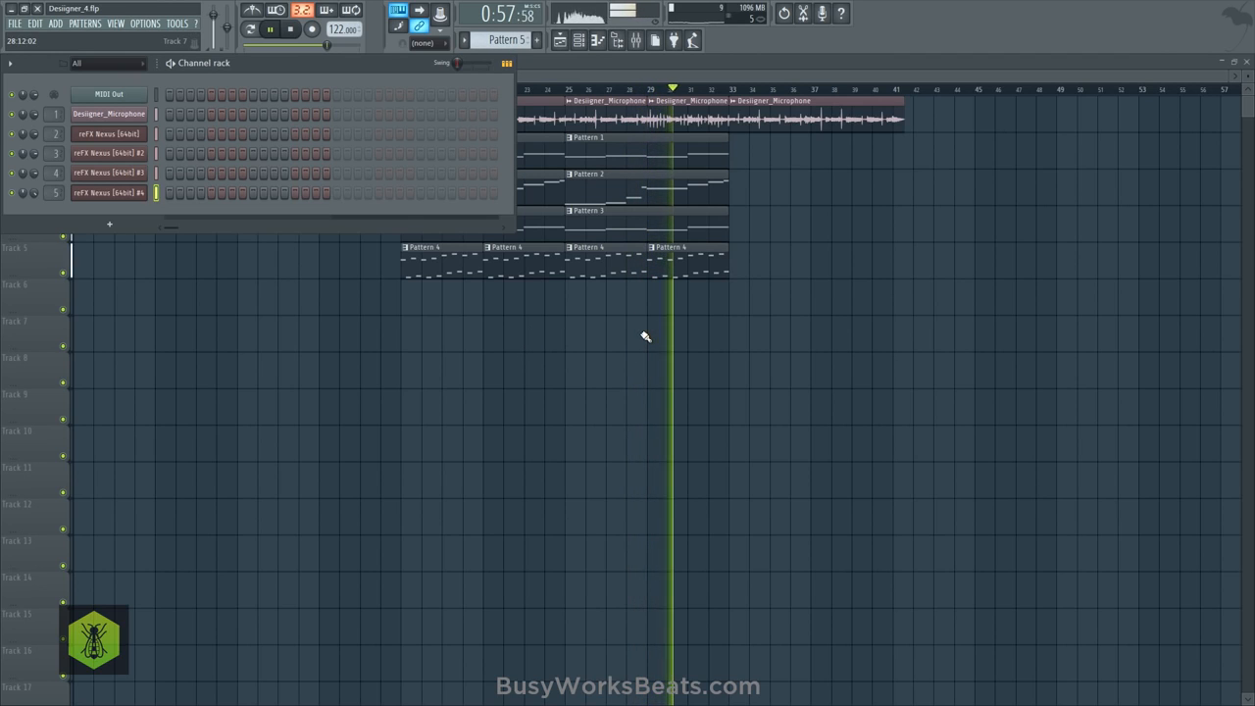
key("F6")
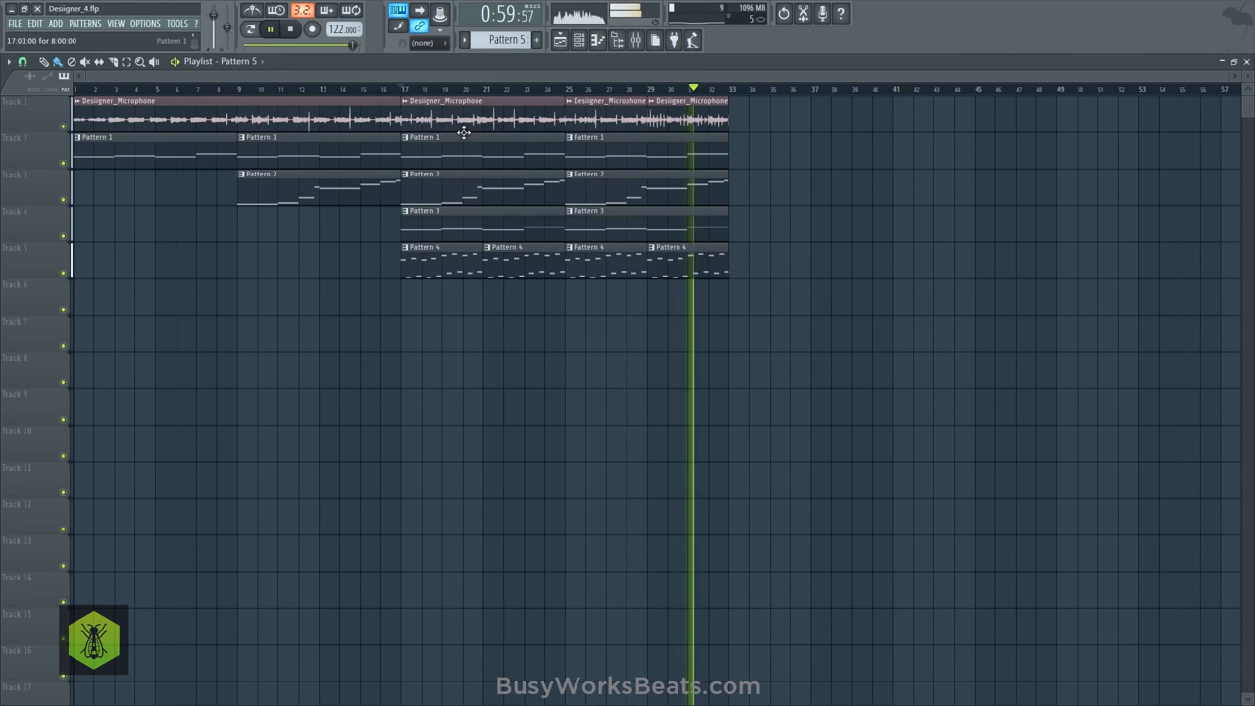
left_click(15, 23)
left_click(61, 106)
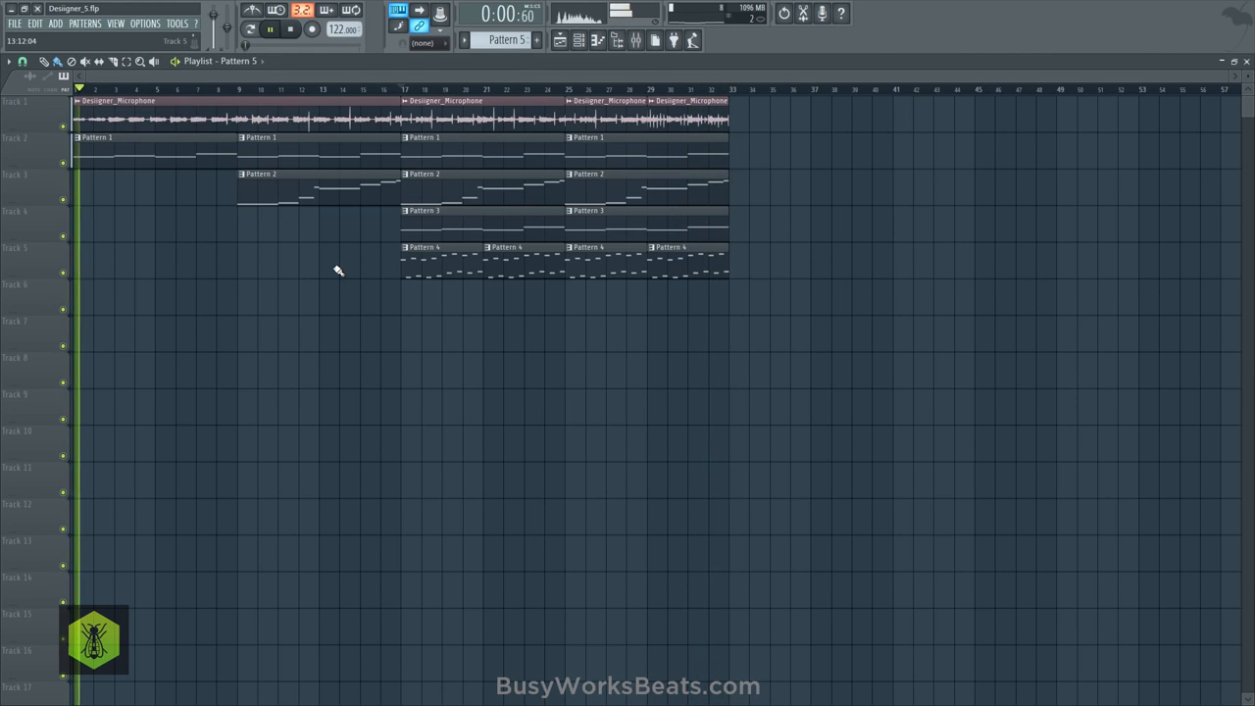
- Turn off grid snapping and slice off the tail of the last Track 1 vocal clip just before bar 33
left_click(116, 62)
left_click(21, 62)
left_click(44, 123)
left_click_drag(732, 124, 732, 127)
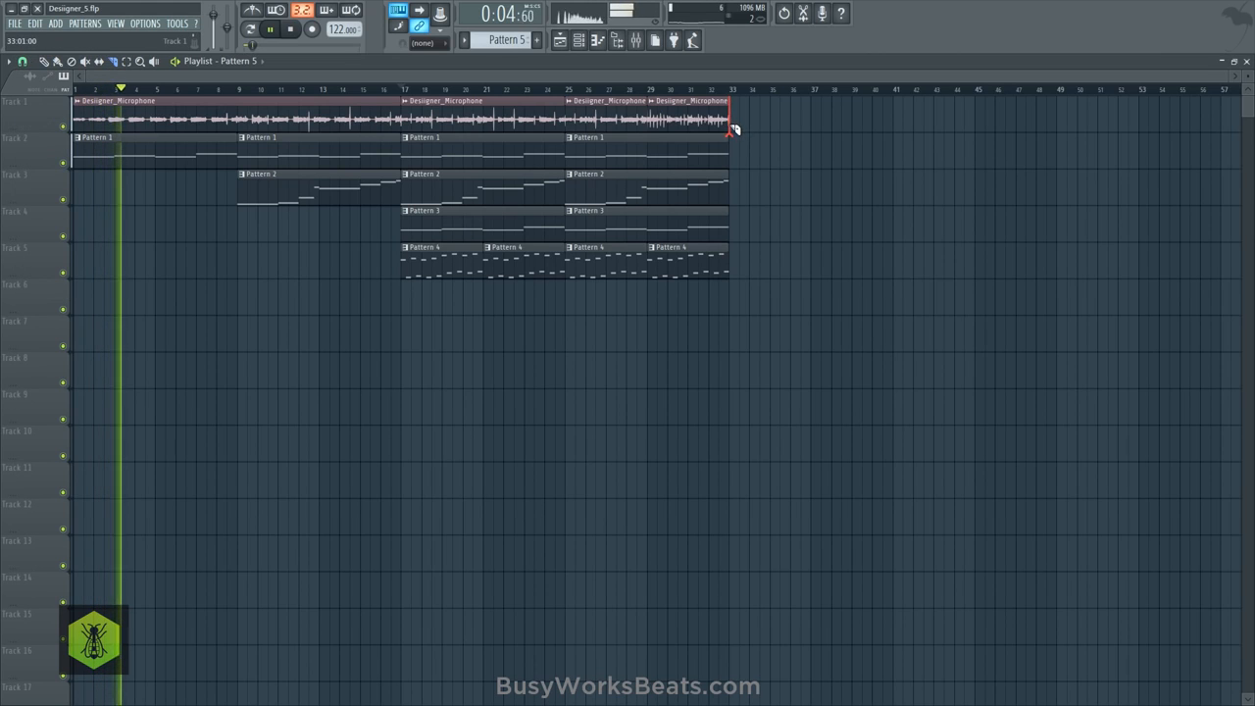
key("space")
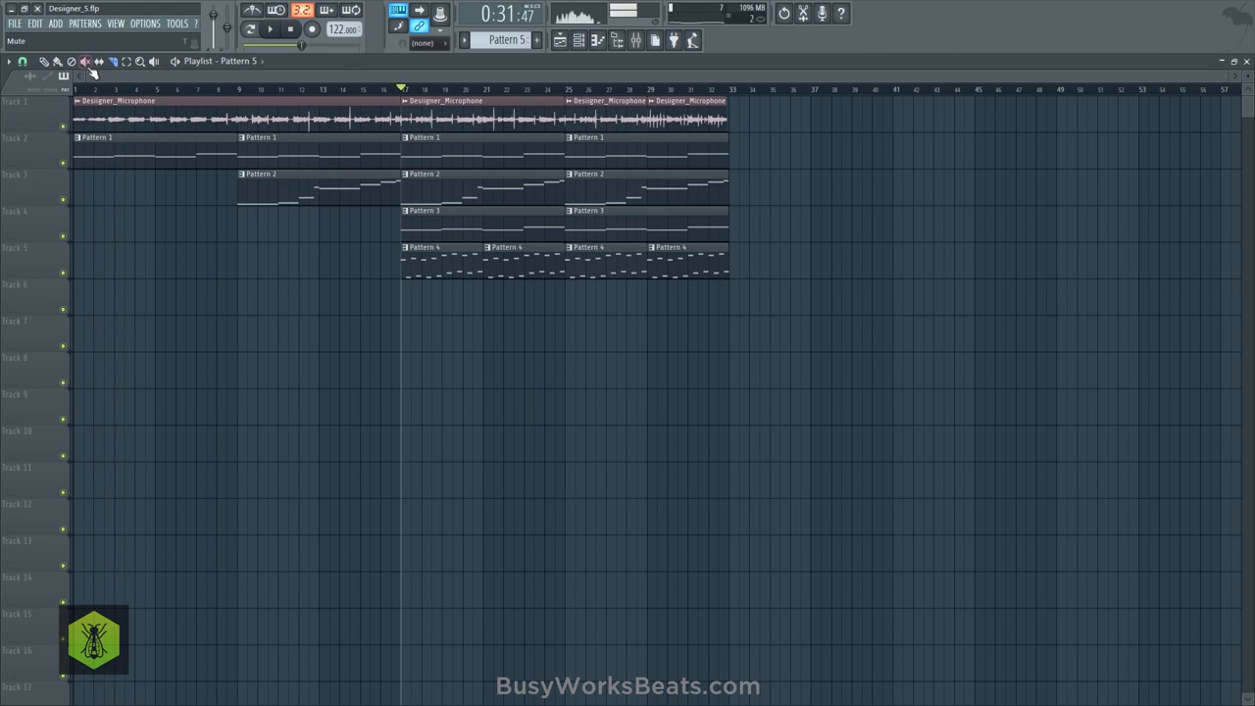
left_click(289, 30)
- Select the Microphone insert in the mixer and check the state of its effects
left_click(636, 39)
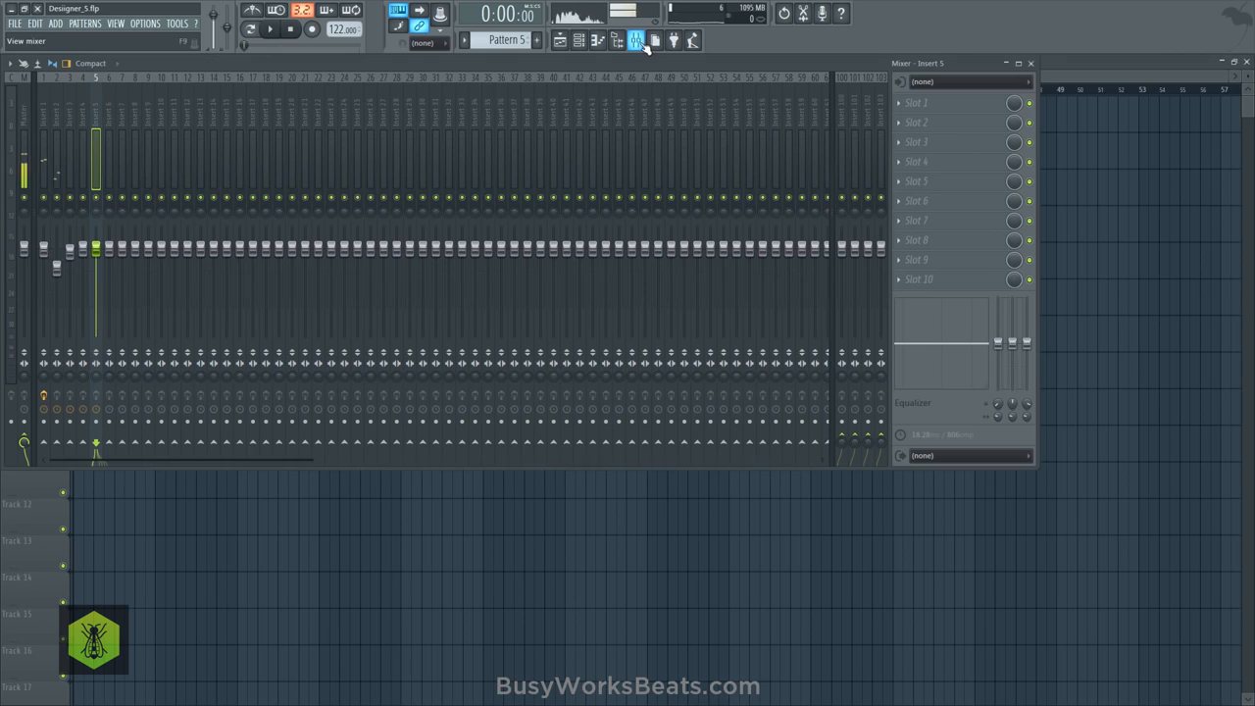
scroll(259, 147, "down", 10)
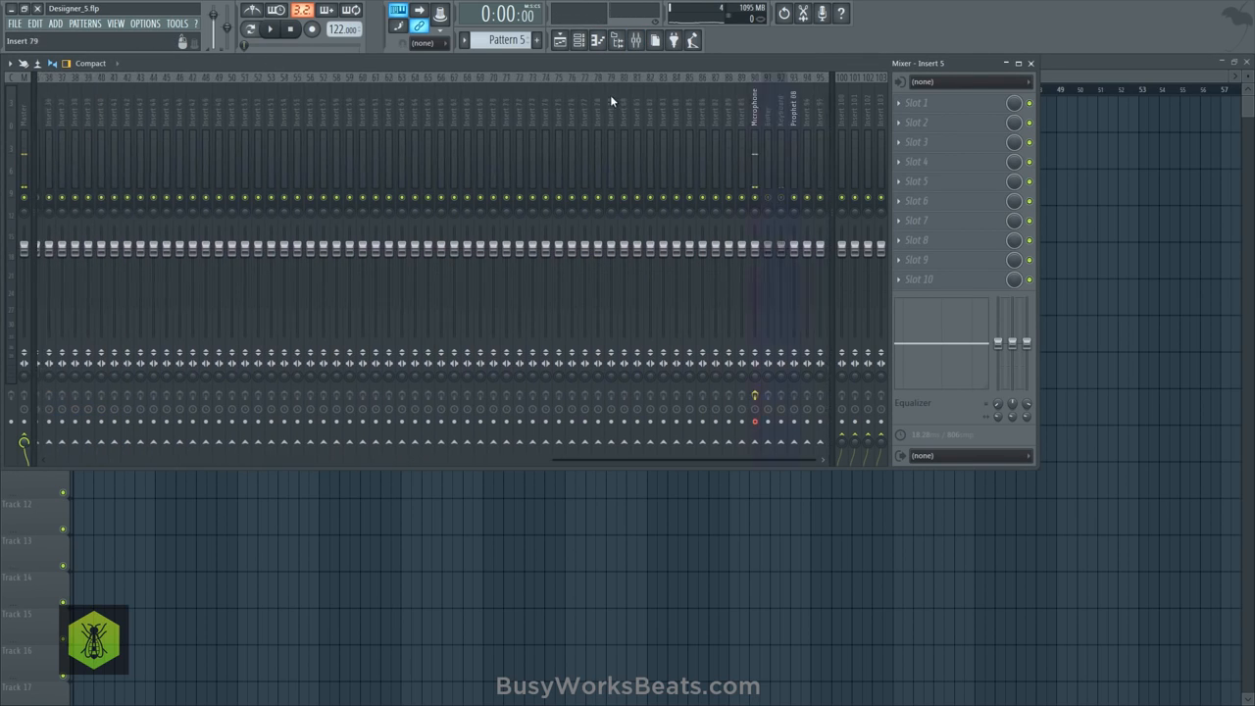
left_click(703, 120)
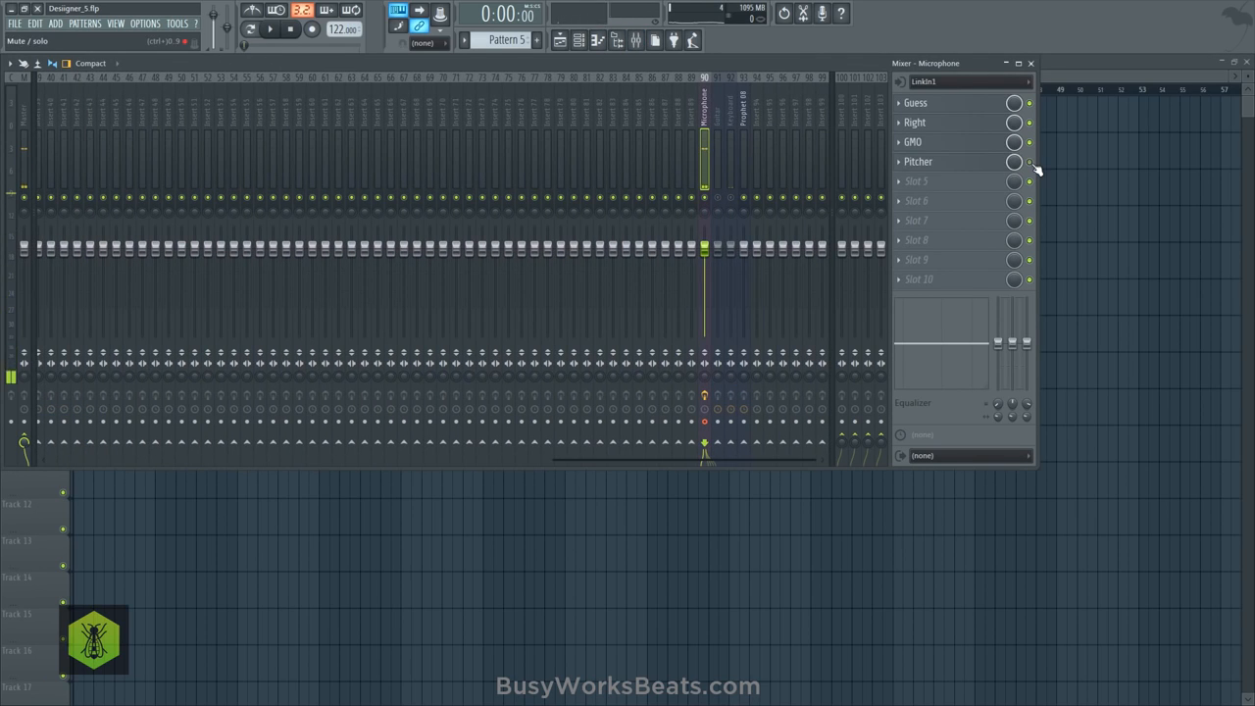
key("F9")
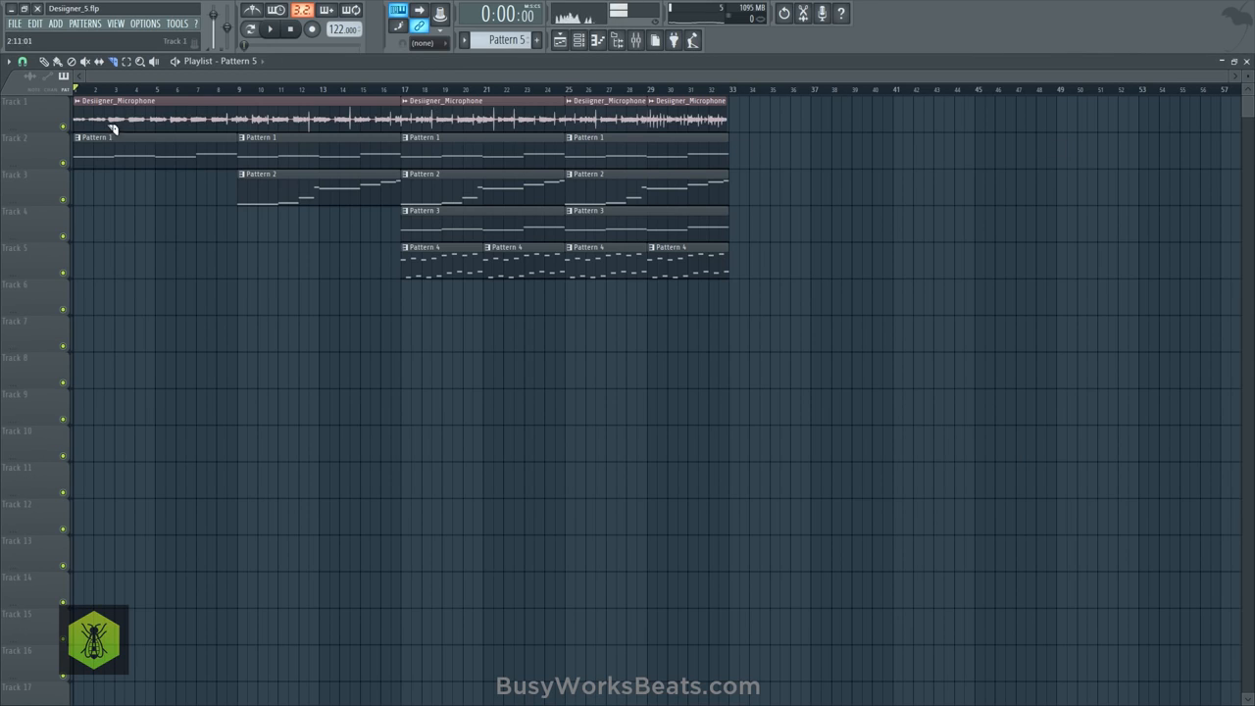
- Mute Track 1 and record a new vocal take into the playlist as an audio clip from bar 16, with Guess bypassed and Pitcher enabled
left_click(63, 126)
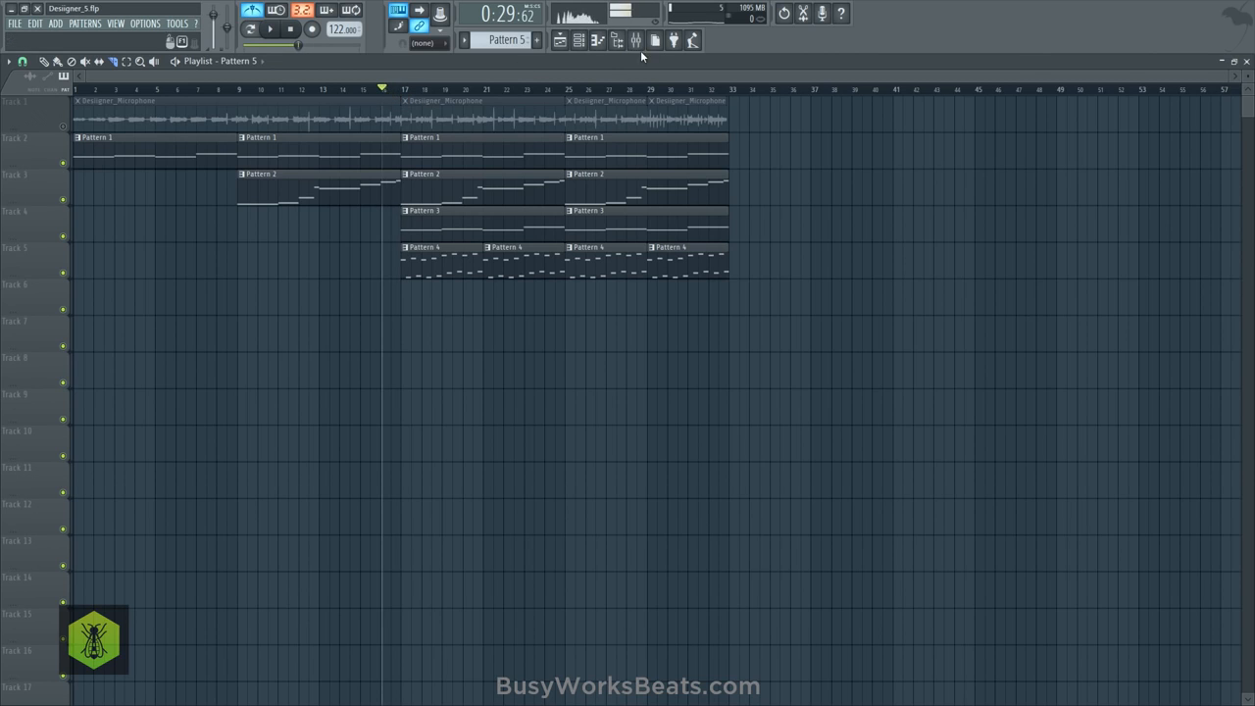
key("F9")
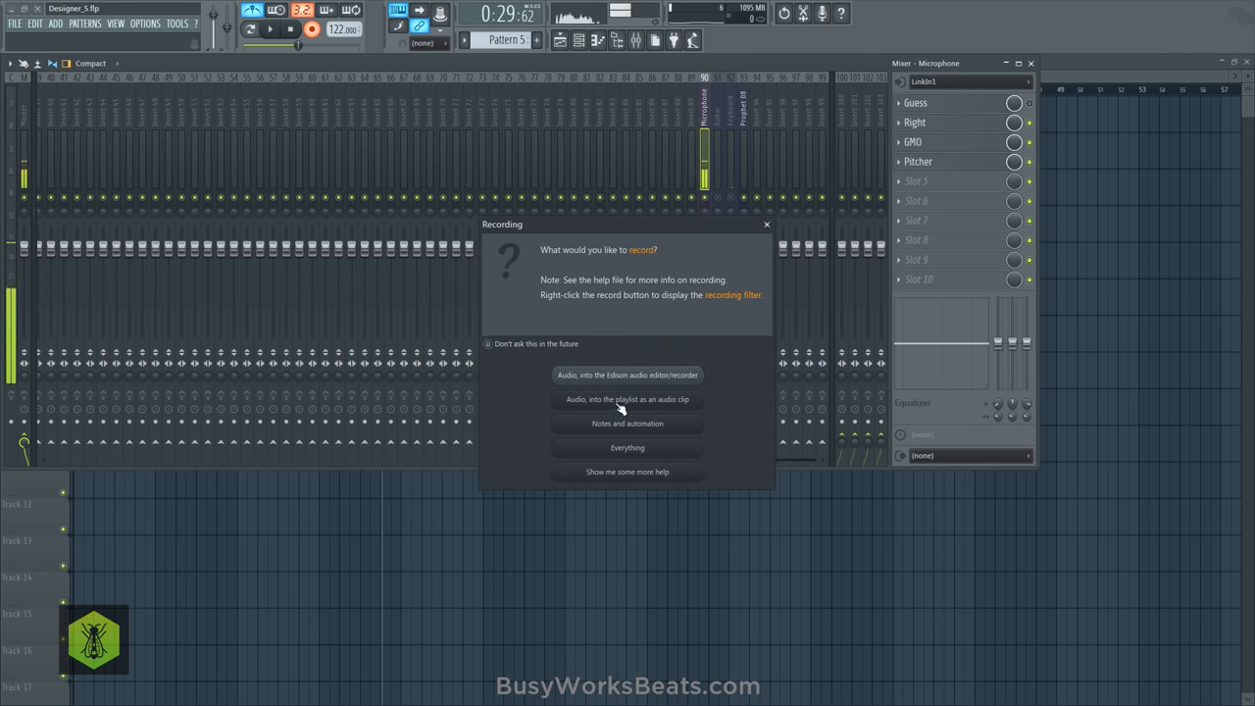
left_click(619, 402)
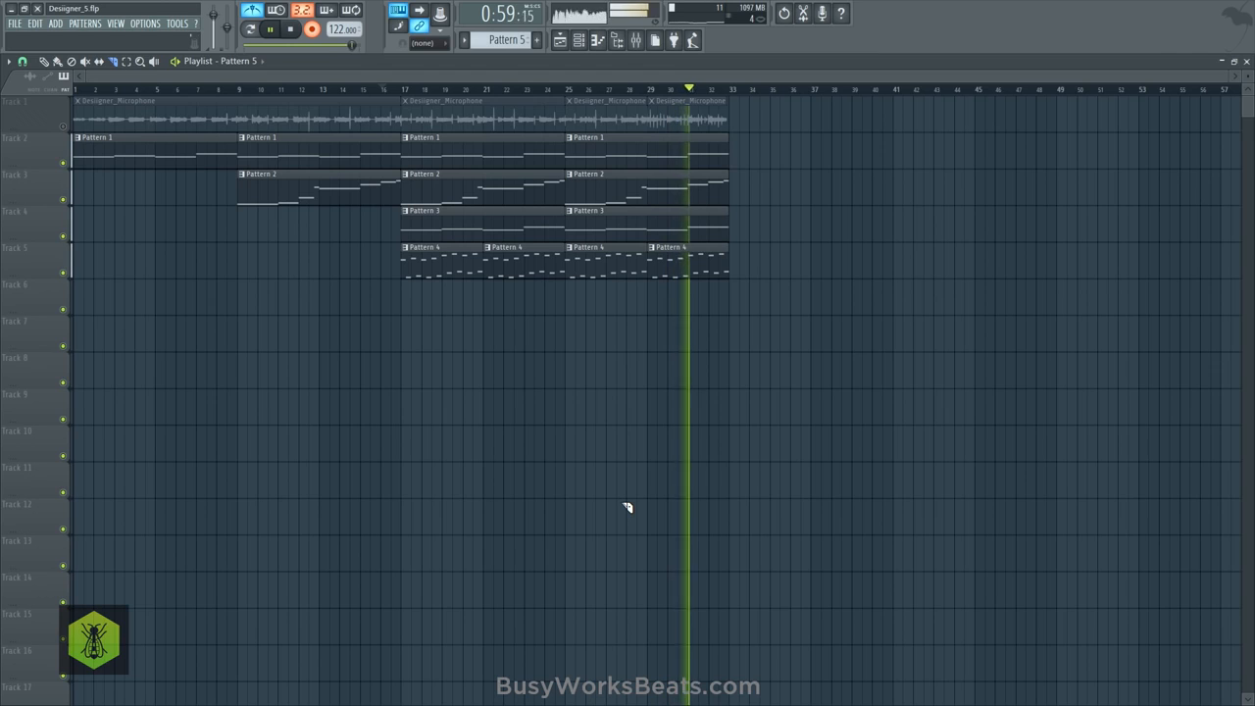
key("space")
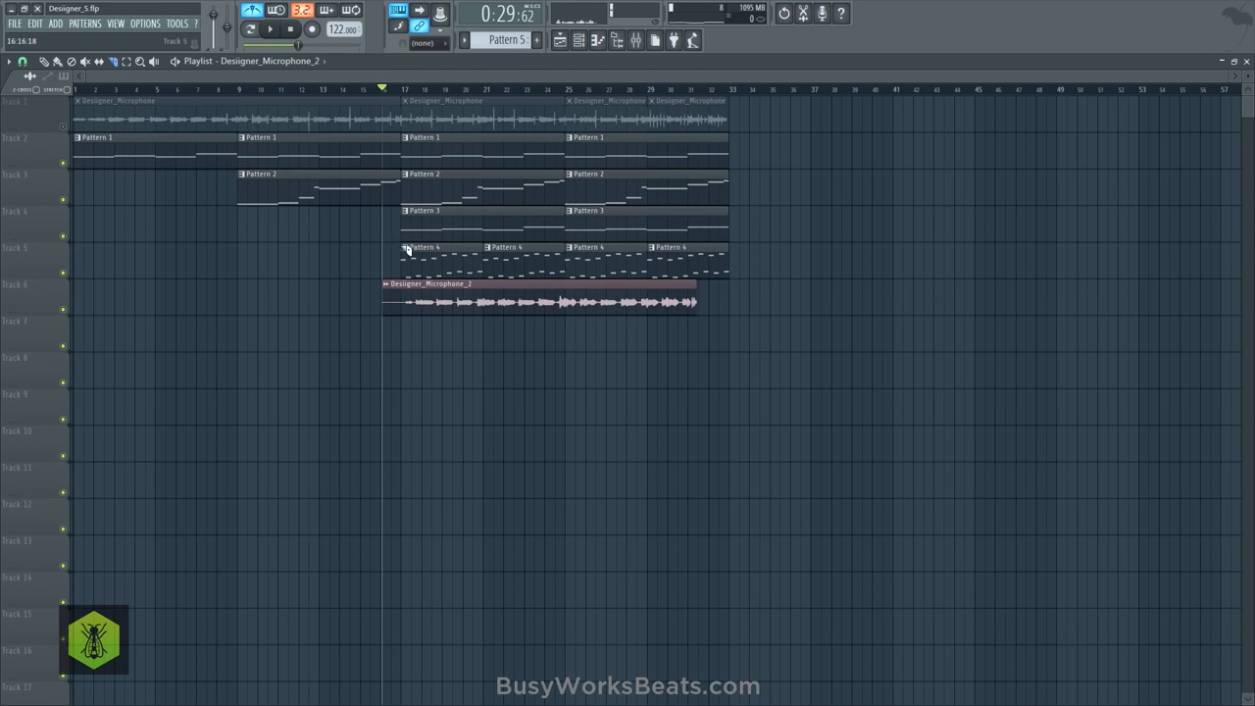
- Bypass Pitcher and re-enable Guess on the Microphone insert, and play back the new vocal take
left_click(274, 29)
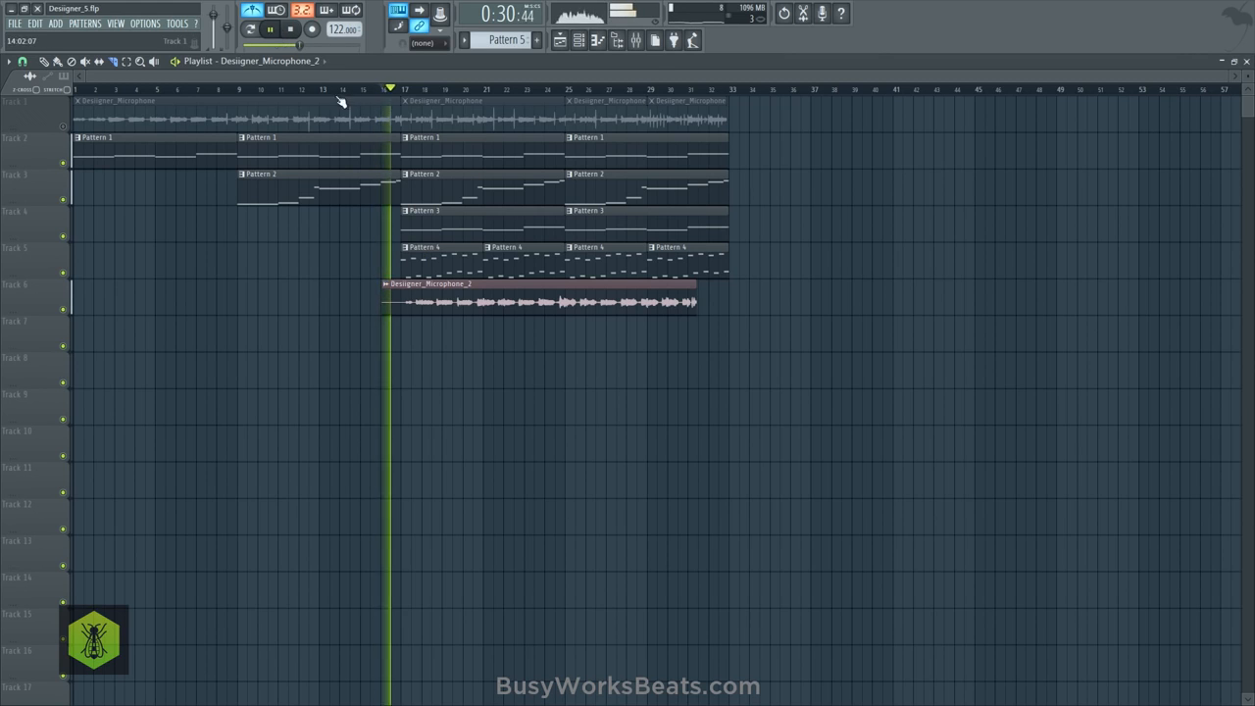
left_click(636, 41)
key("space")
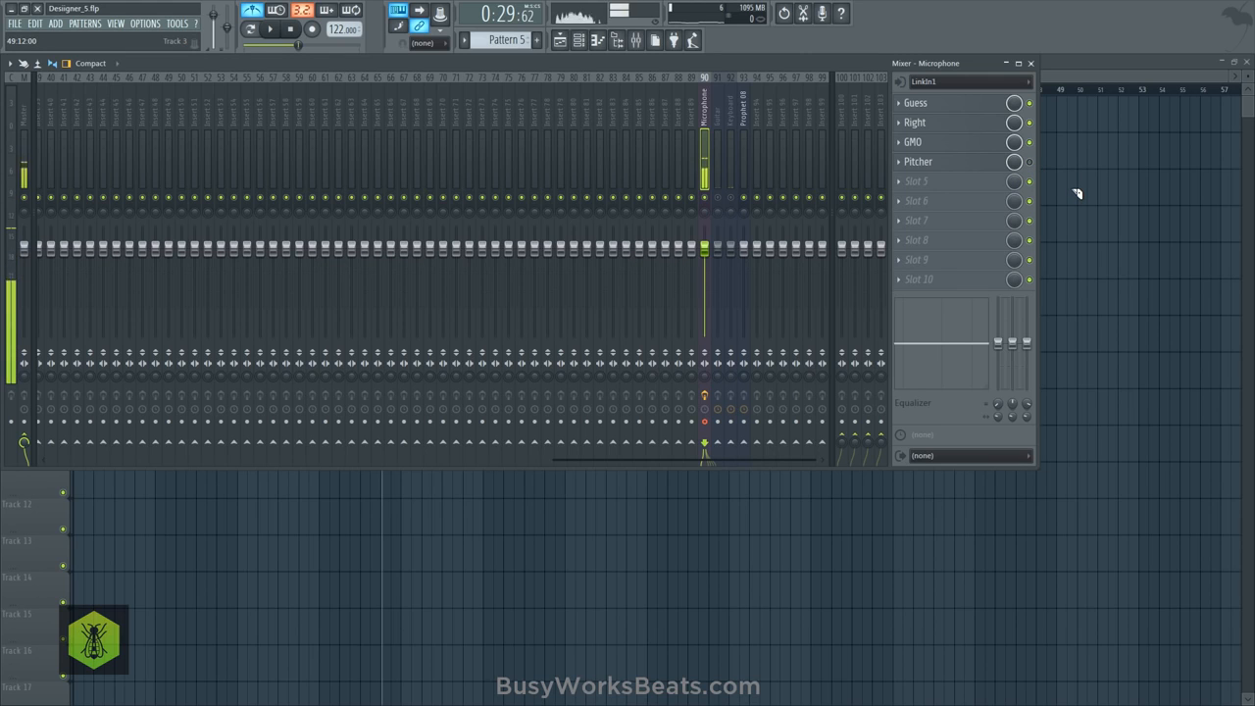
key("F9")
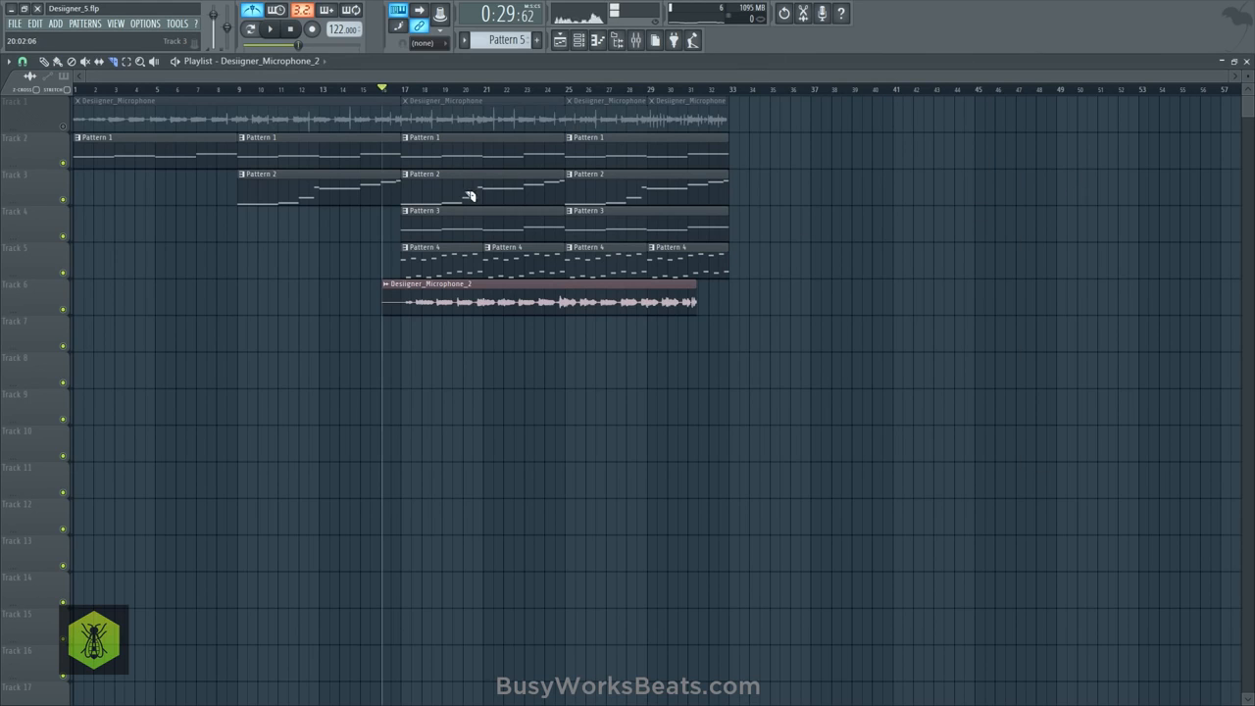
key("space")
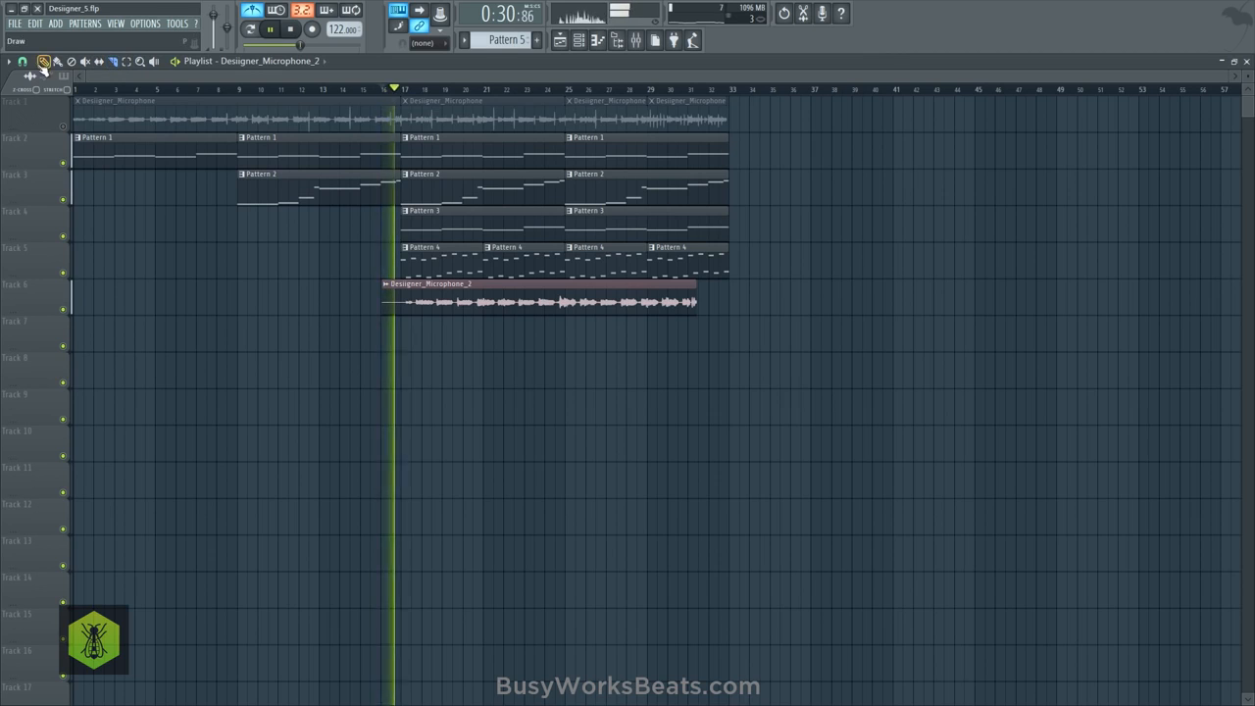
- Change the playlist snap setting and save the project as a new version
left_click(22, 61)
left_click(33, 260)
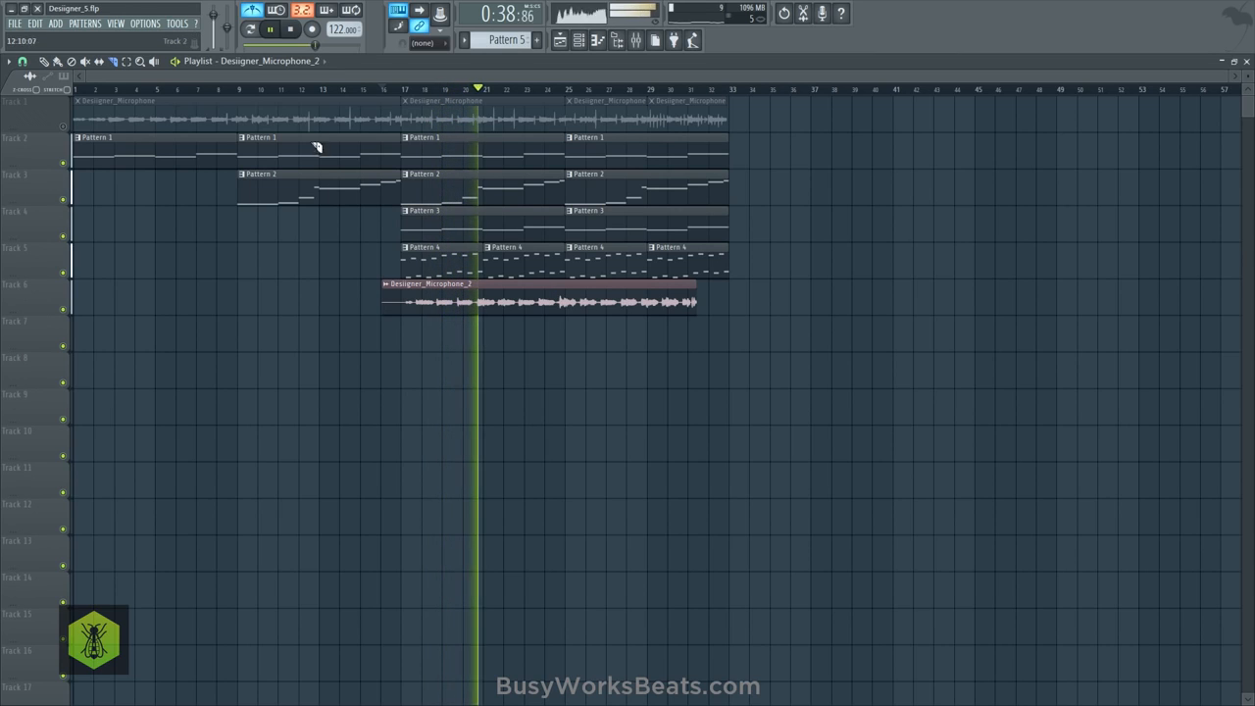
left_click(14, 22)
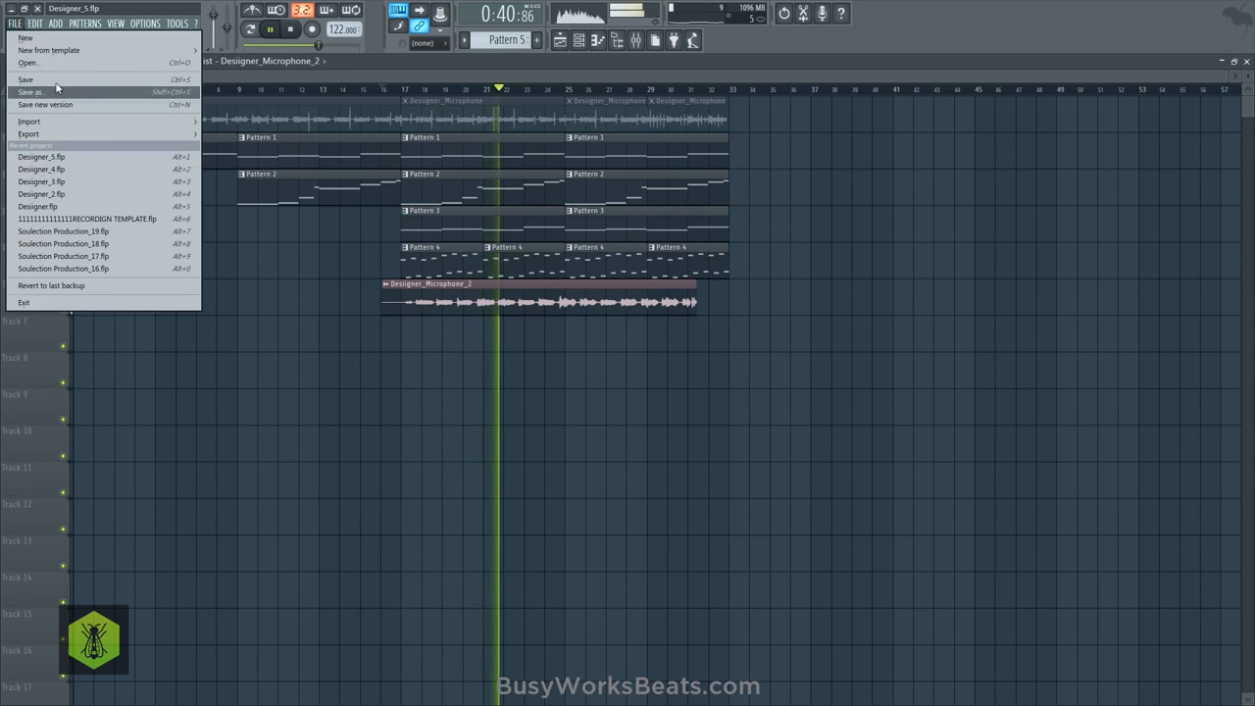
left_click(67, 105)
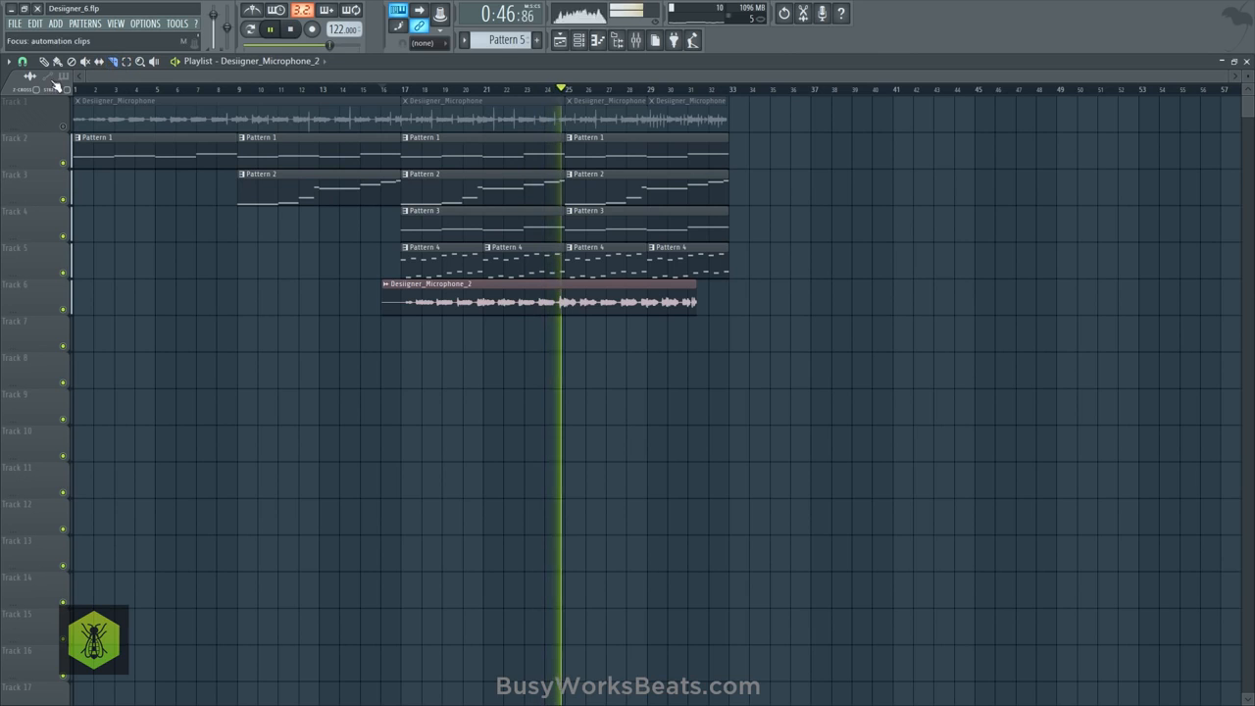
- Slice the Track 6 vocal clip off-grid about halfway through bar 24 and play from the cut
left_click(24, 62)
left_click(40, 123)
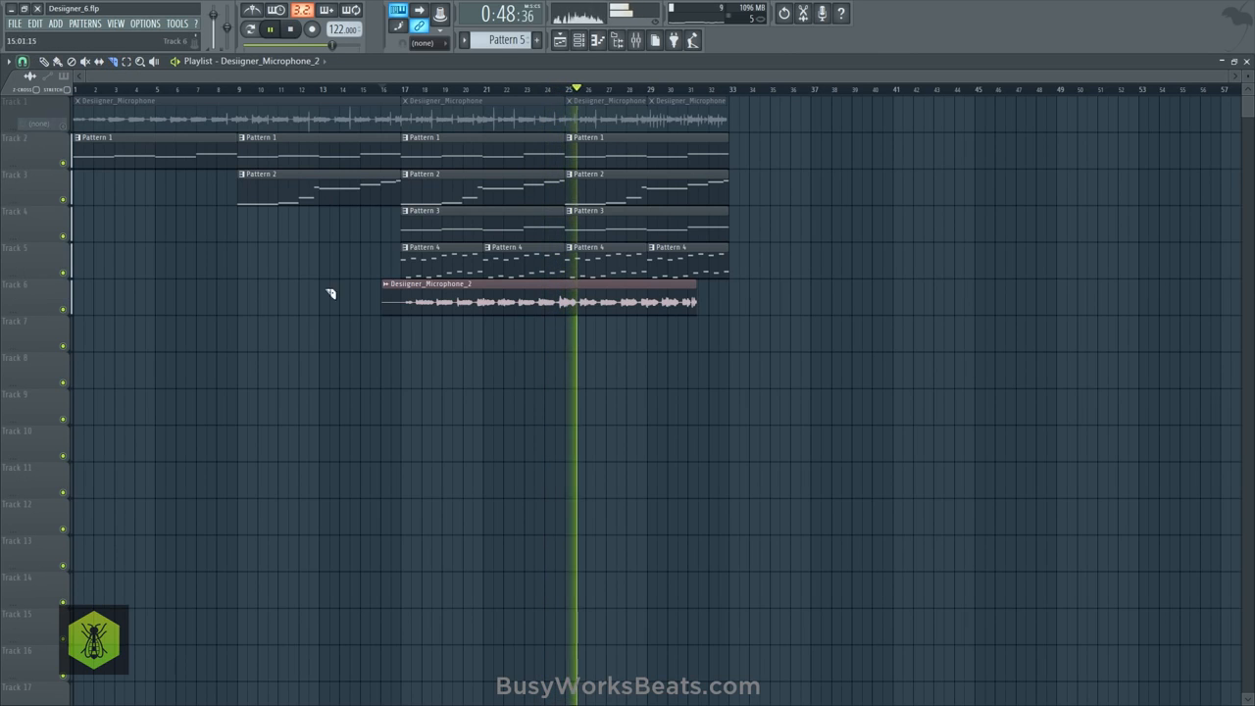
left_click(555, 316)
key("ctrl+z")
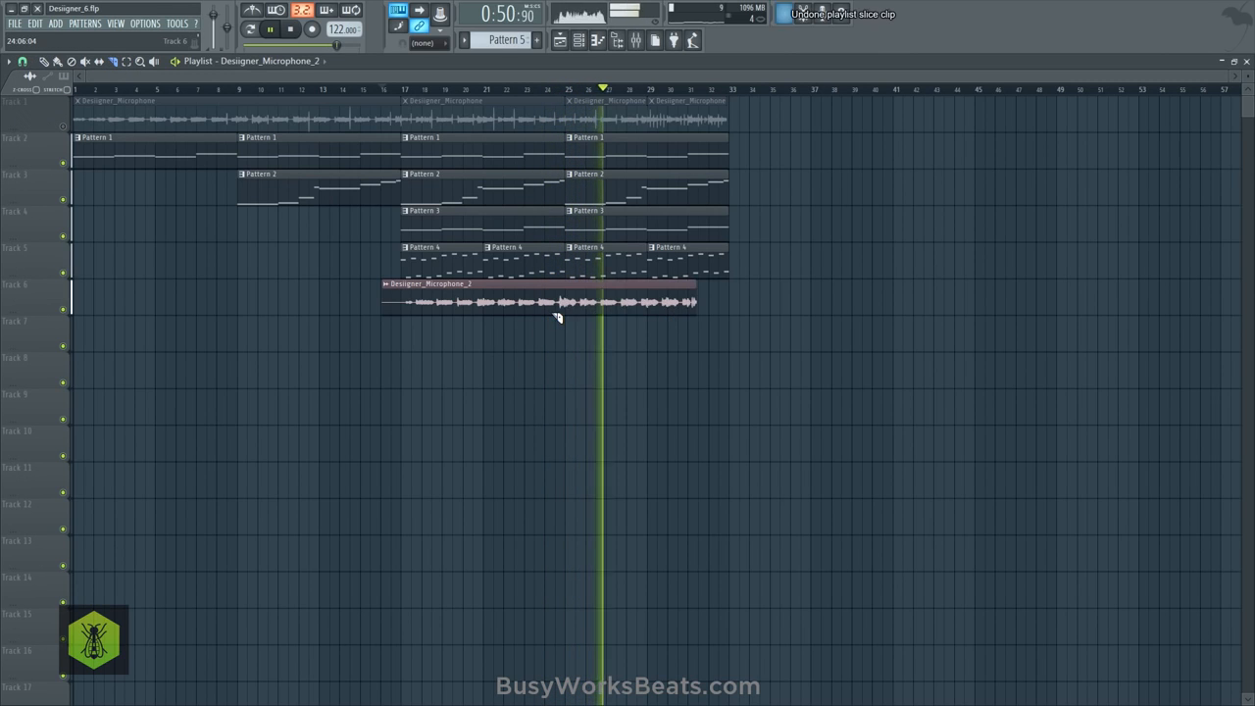
key("space")
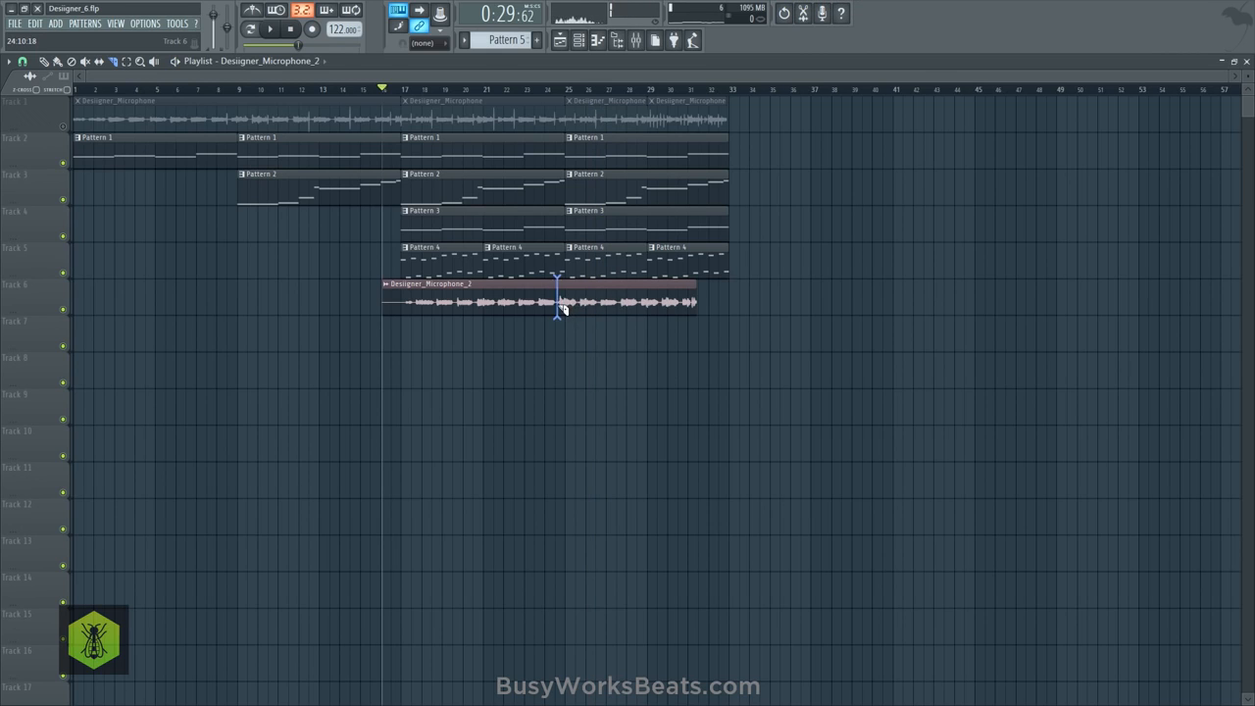
left_click(556, 312)
key("space")
left_click(555, 89)
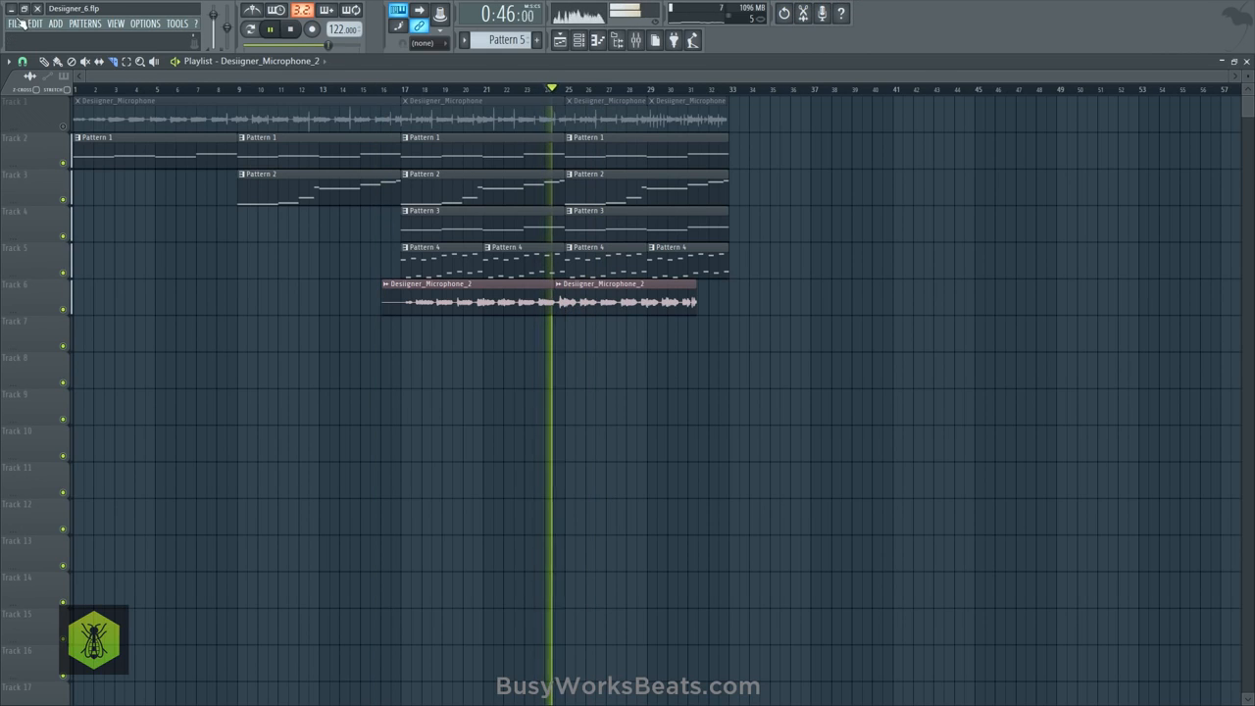
- Delete the first Track 6 vocal slice and duplicate the remaining slice eight bars earlier with grid snapping on
left_click(24, 62)
left_click(41, 262)
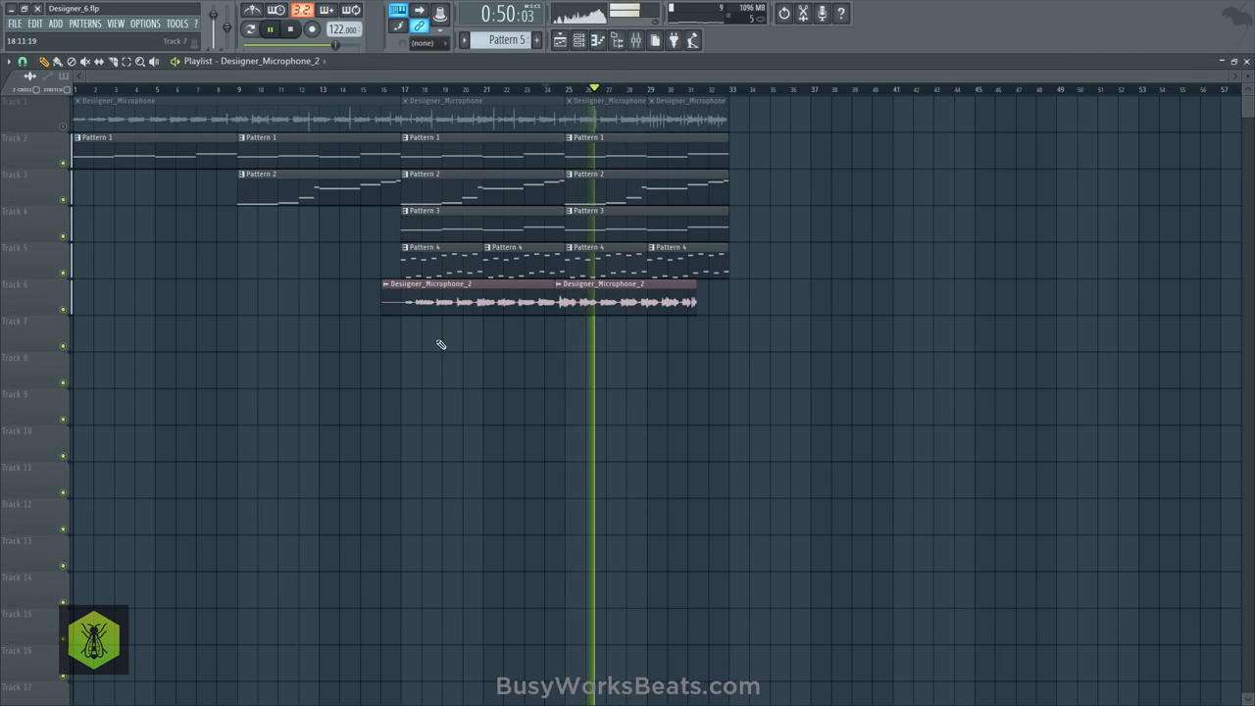
right_click(520, 304)
left_click_drag(575, 292, 411, 292)
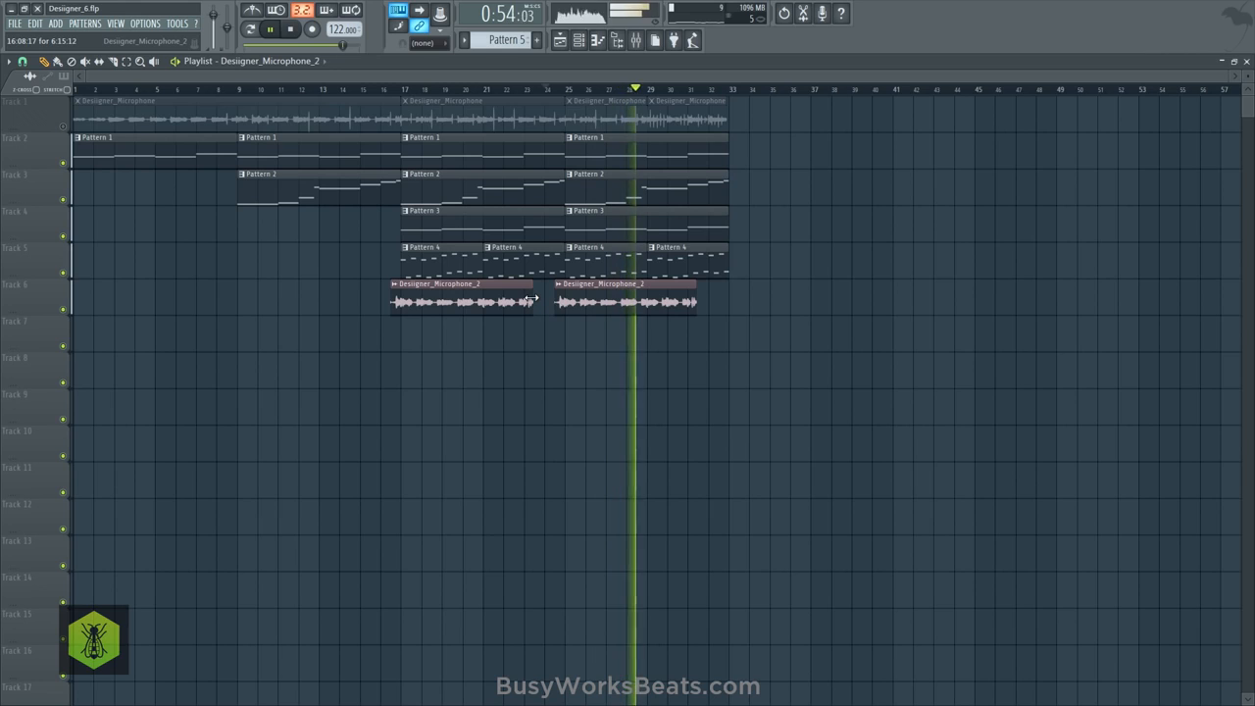
key("space")
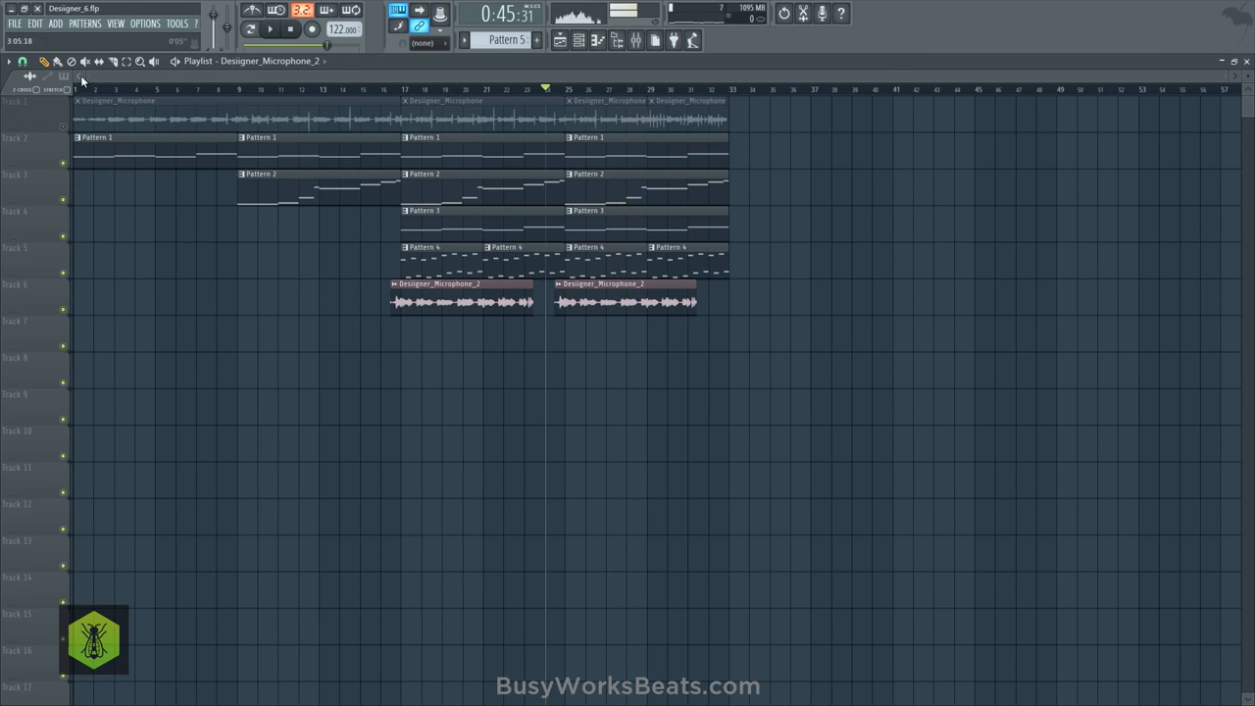
- Select both Track 6 vocal clips and shorten them together to about four bars each
left_click(30, 63)
left_click(45, 125)
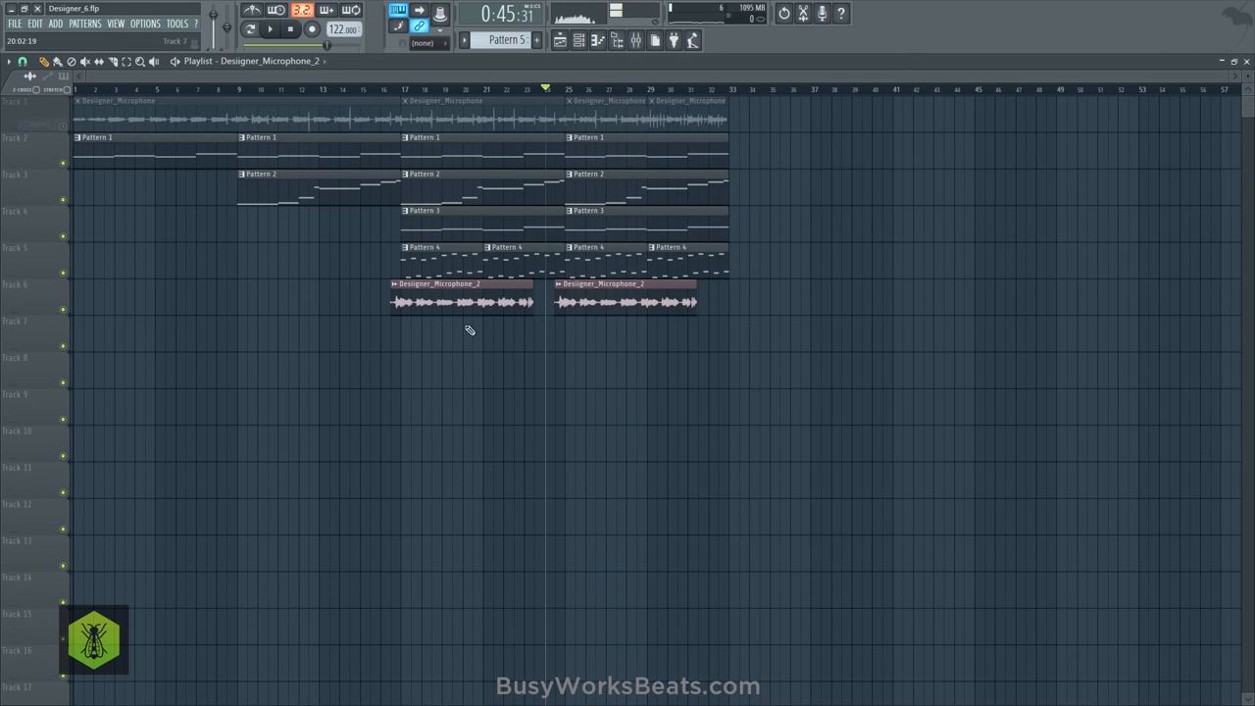
left_click_drag(493, 302, 665, 300)
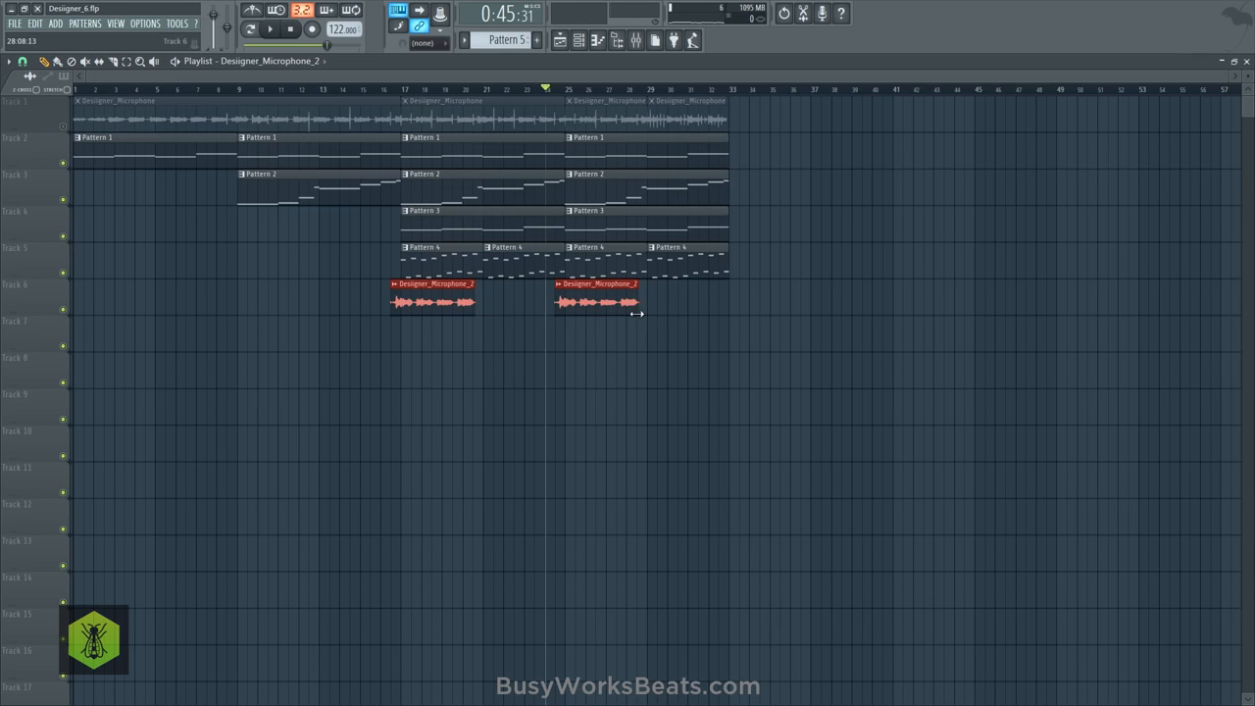
- Duplicate both shortened Track 6 vocal clips four bars later to fill the gaps with grid snapping on
left_click(25, 64)
left_click(51, 263)
left_click_drag(420, 305, 522, 306)
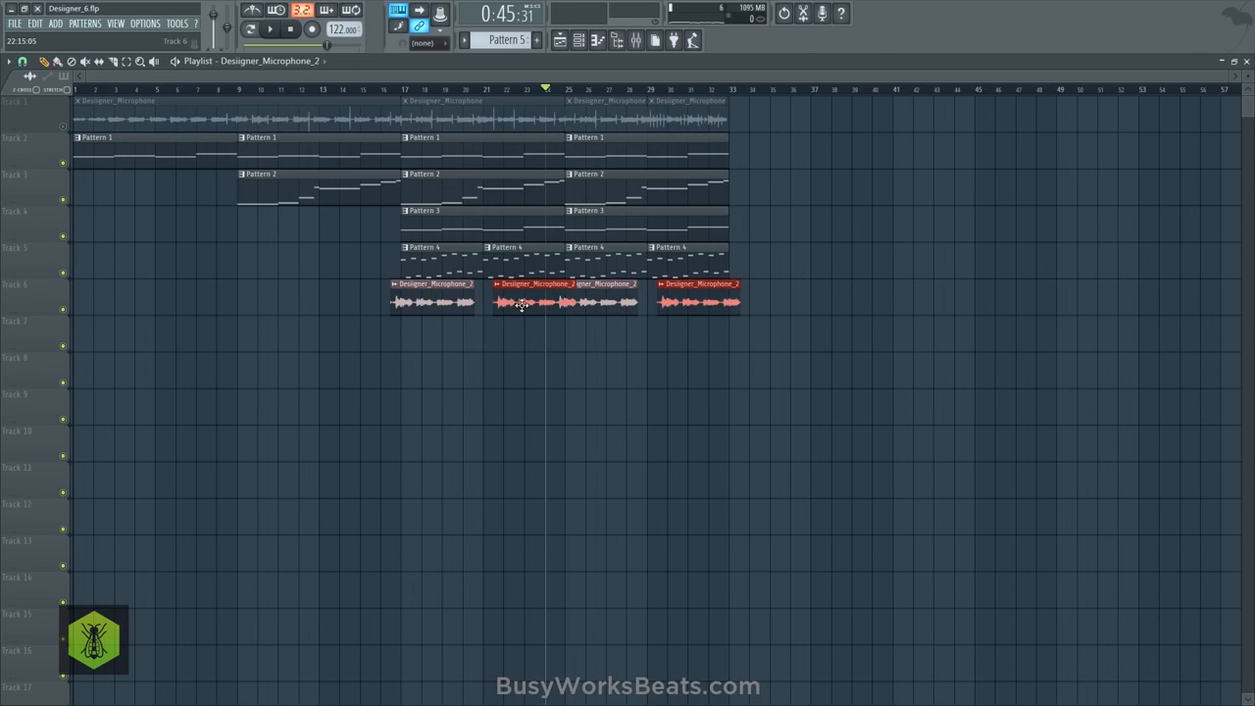
- Play the arrangement from bar 17 and route the Designer_Microphone_2 channel to mixer track 6
left_click(407, 94)
key("F9")
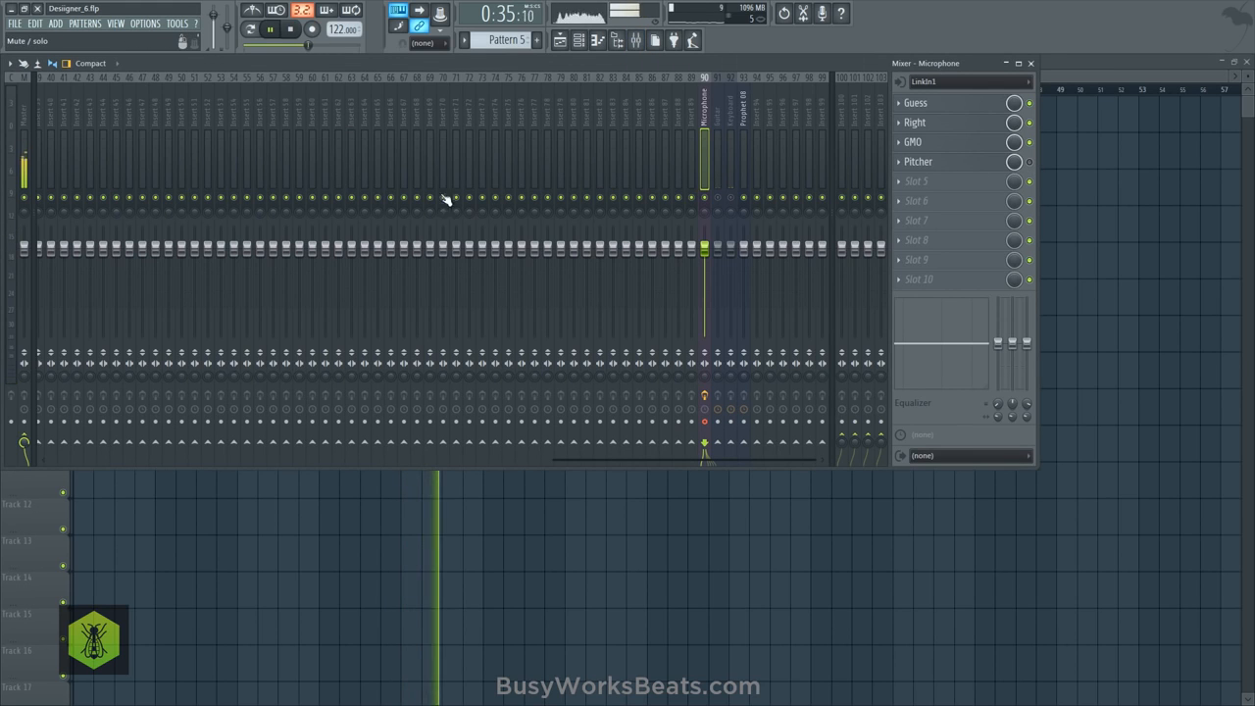
scroll(447, 152, "left", 10)
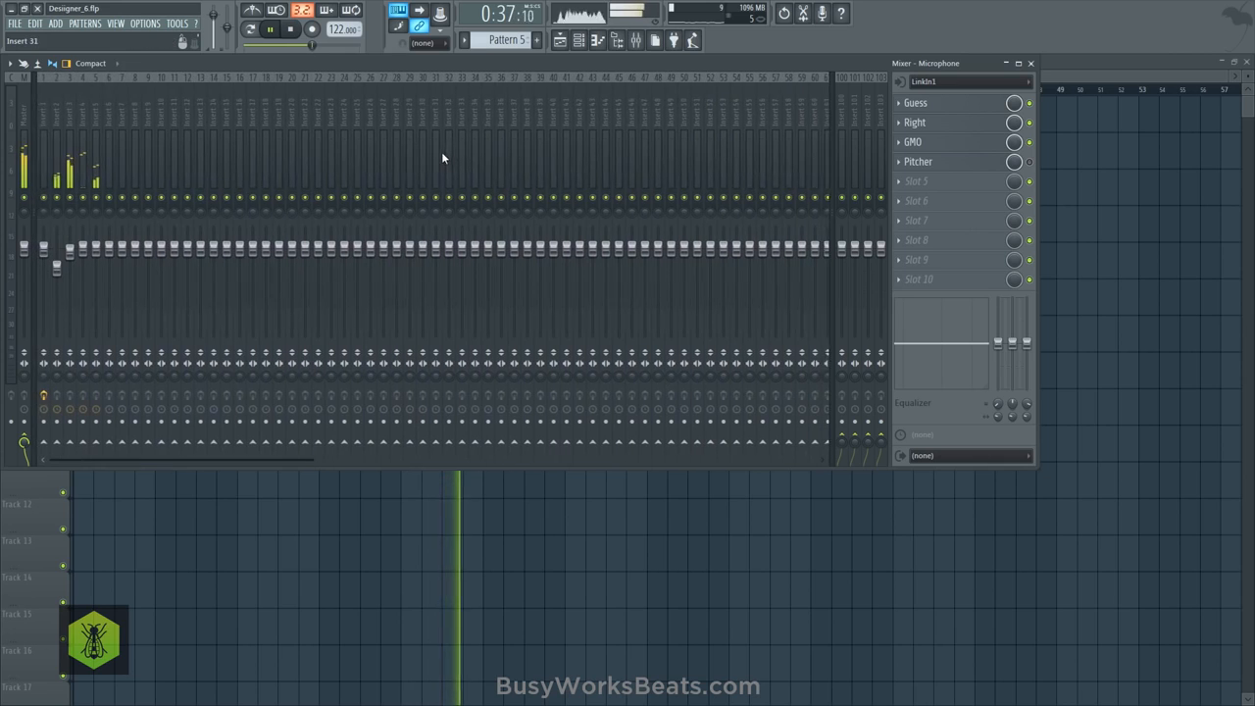
left_click(597, 41)
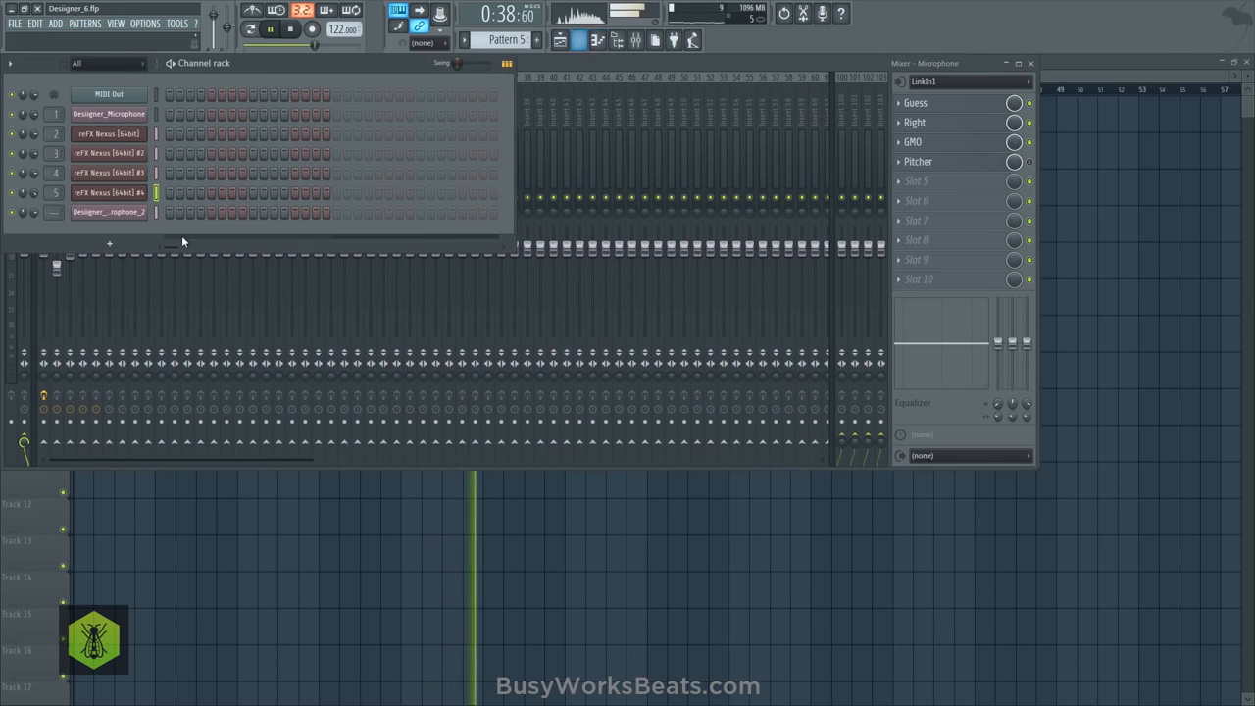
left_click(56, 212)
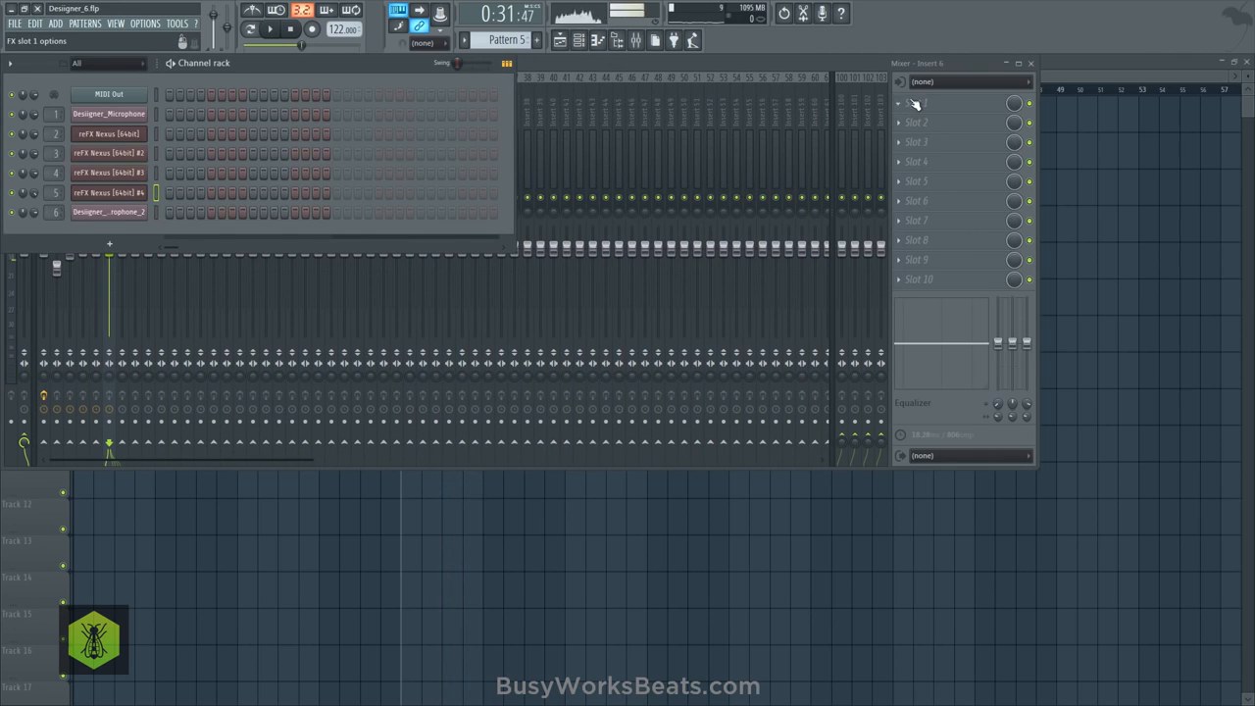
- Load Fruity parametric EQ 2 in slot 1 of Insert 6 and turn band 1 into a low cut
left_click(914, 104)
left_click(637, 198)
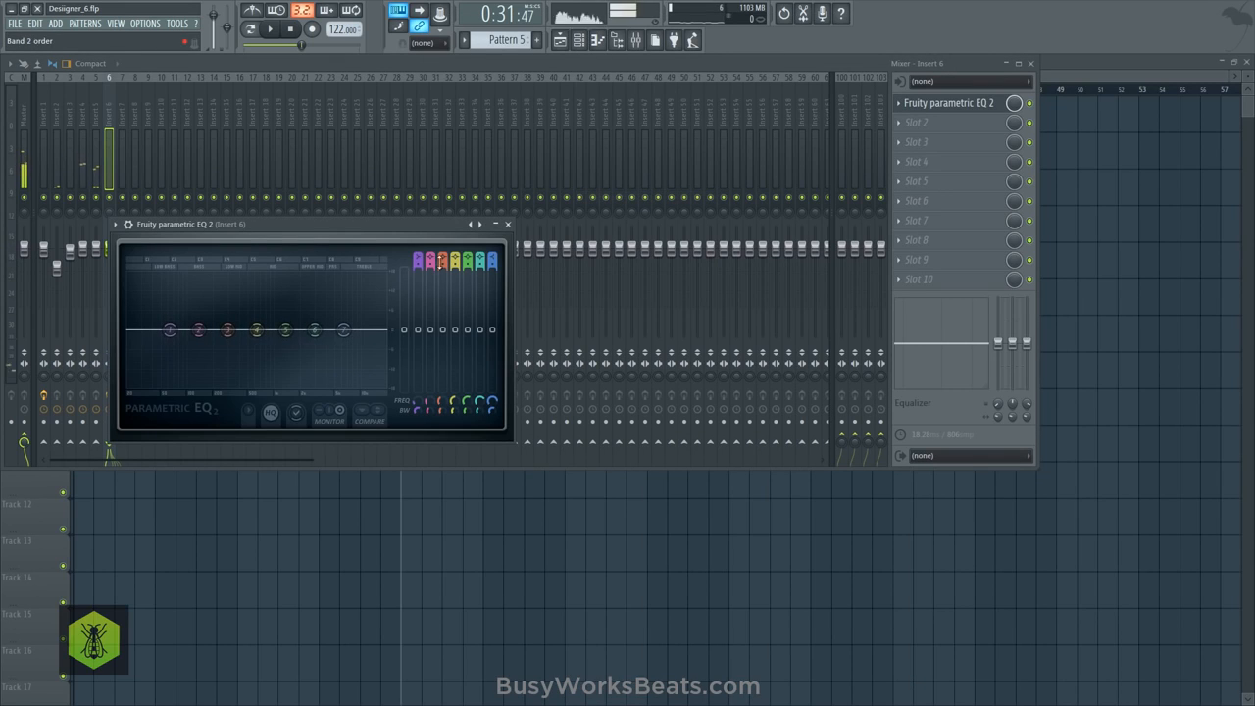
left_click_drag(418, 260, 417, 291)
key("space")
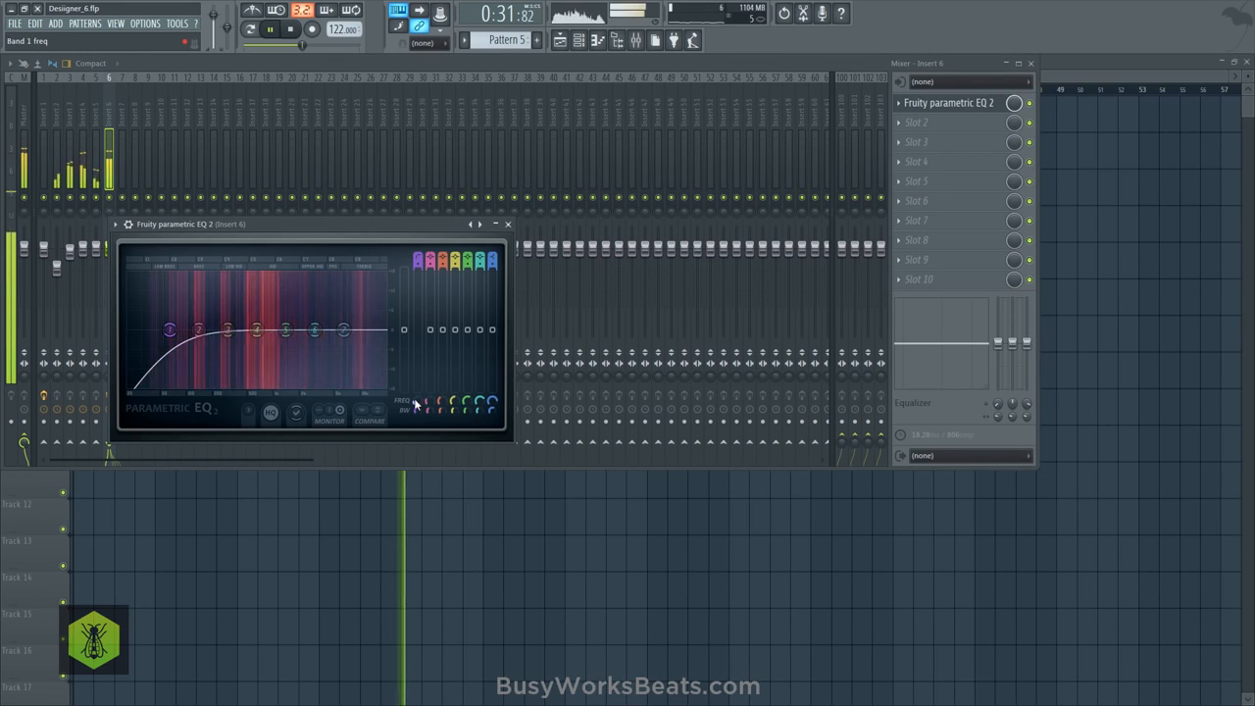
- Raise the frequency of the band 1 low cut in Insert 6's EQ and lower the Insert 6 volume to 96% (-0.9 dB)
left_click_drag(416, 401, 416, 390)
left_click(508, 223)
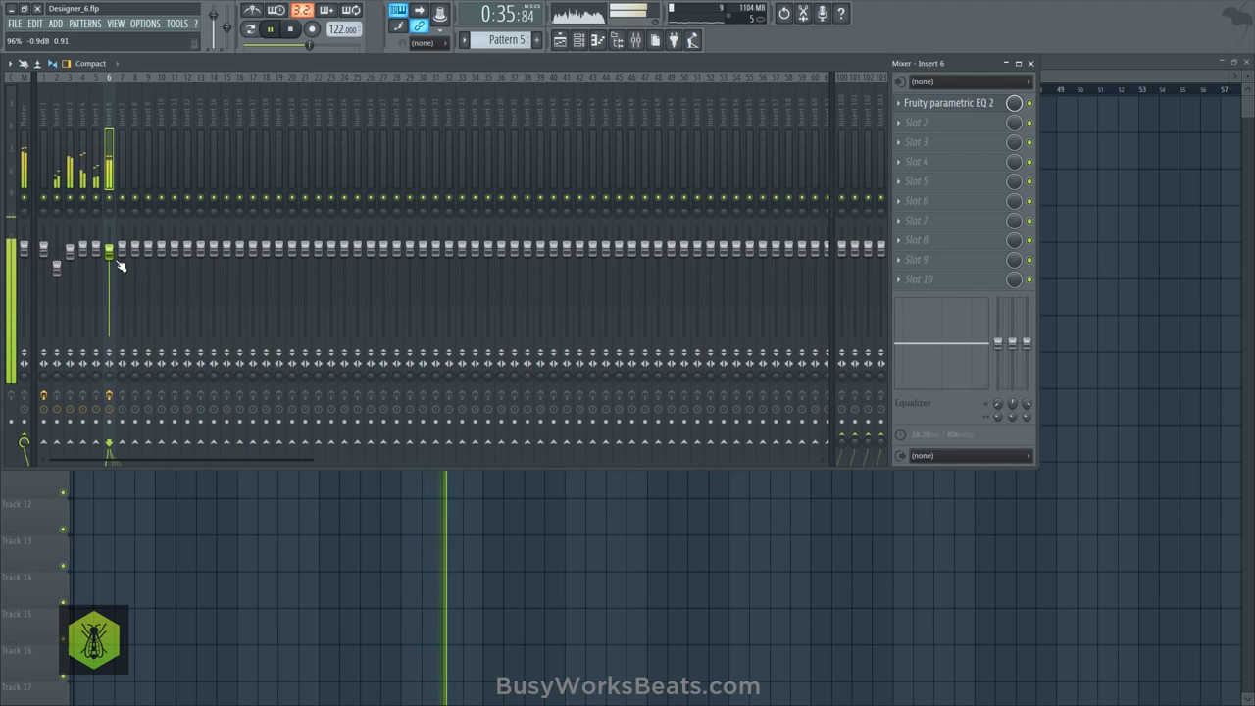
left_click(971, 104)
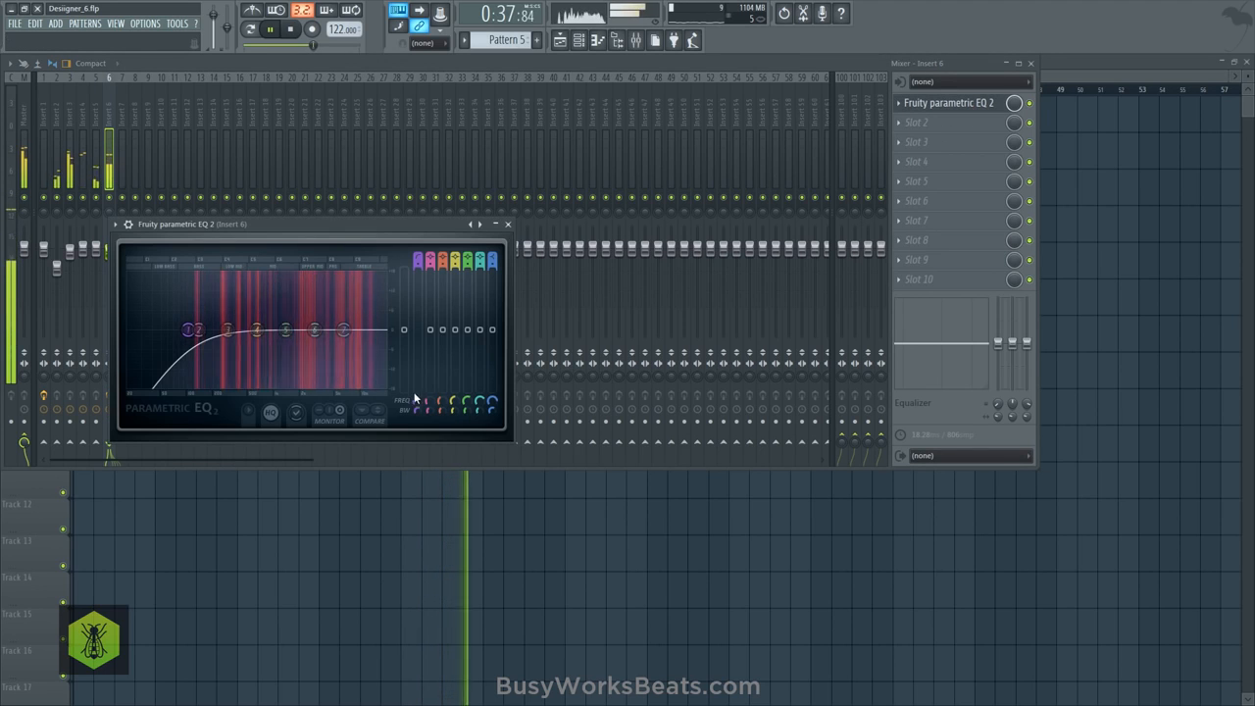
left_click(508, 223)
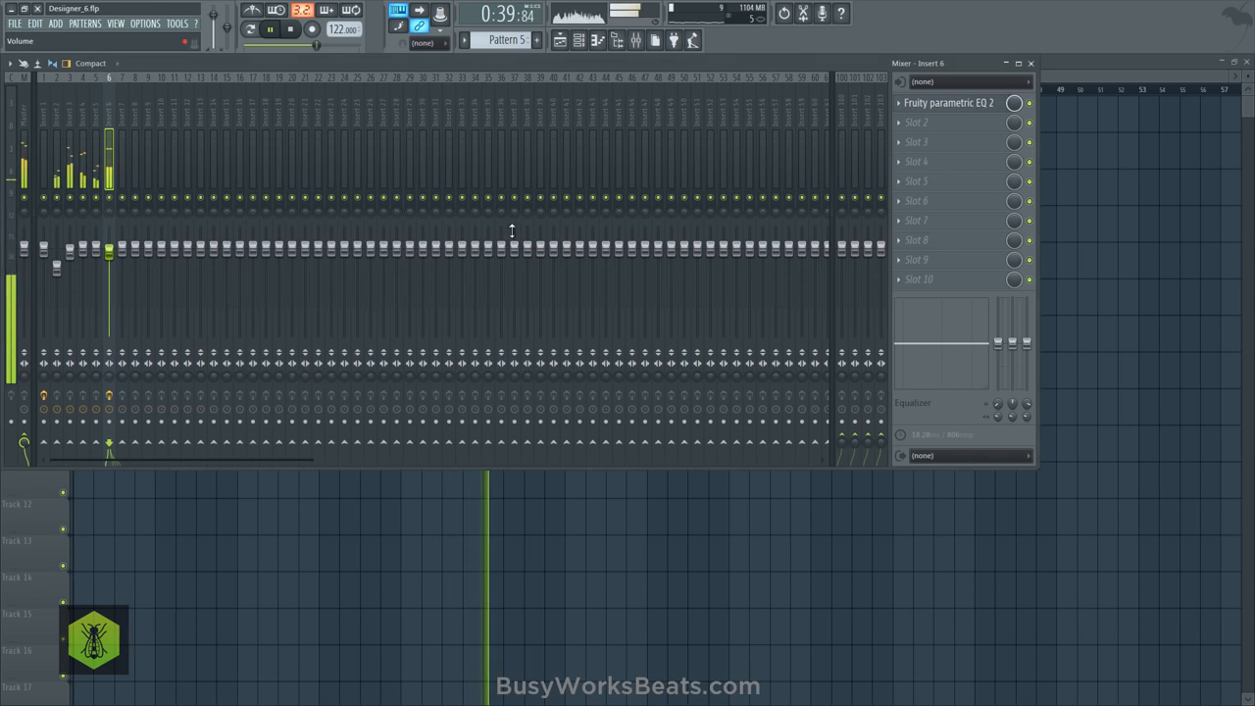
key("F9")
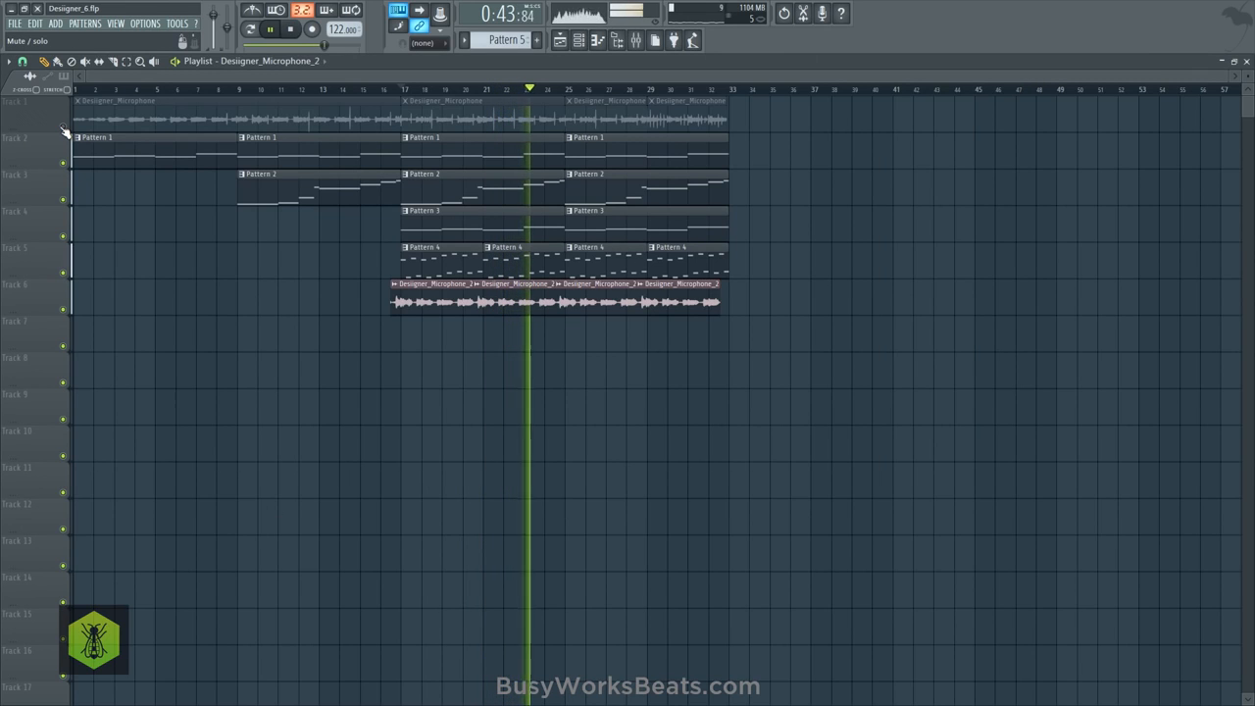
- Load Fruity Delay 2 in slot 2 of Insert 6, pan its input right, lower its input volume, and replay from bar 17
left_click(636, 39)
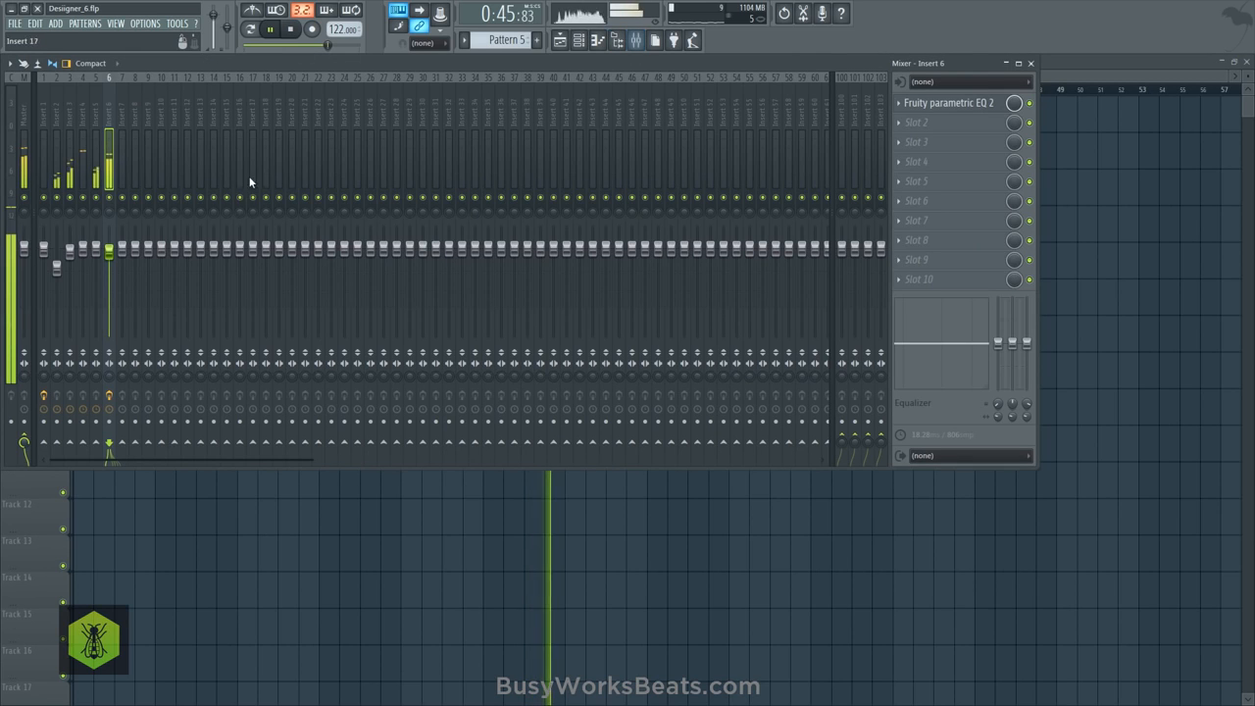
left_click(944, 125)
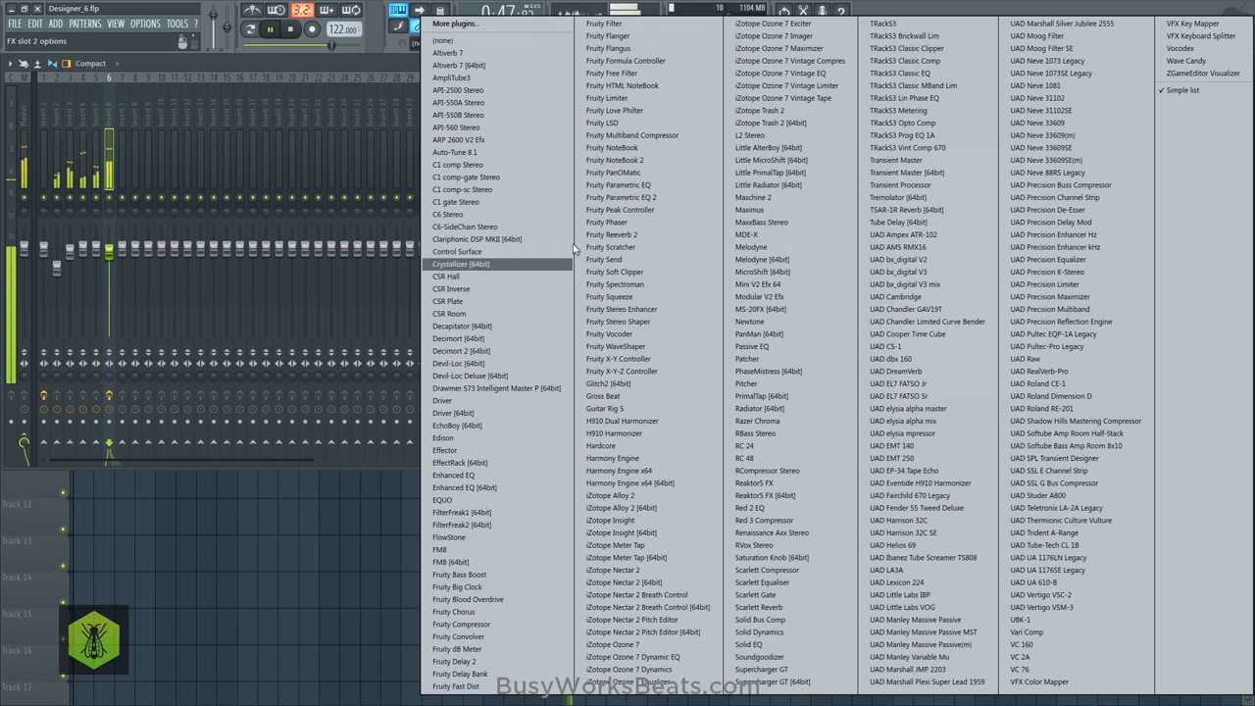
left_click(495, 661)
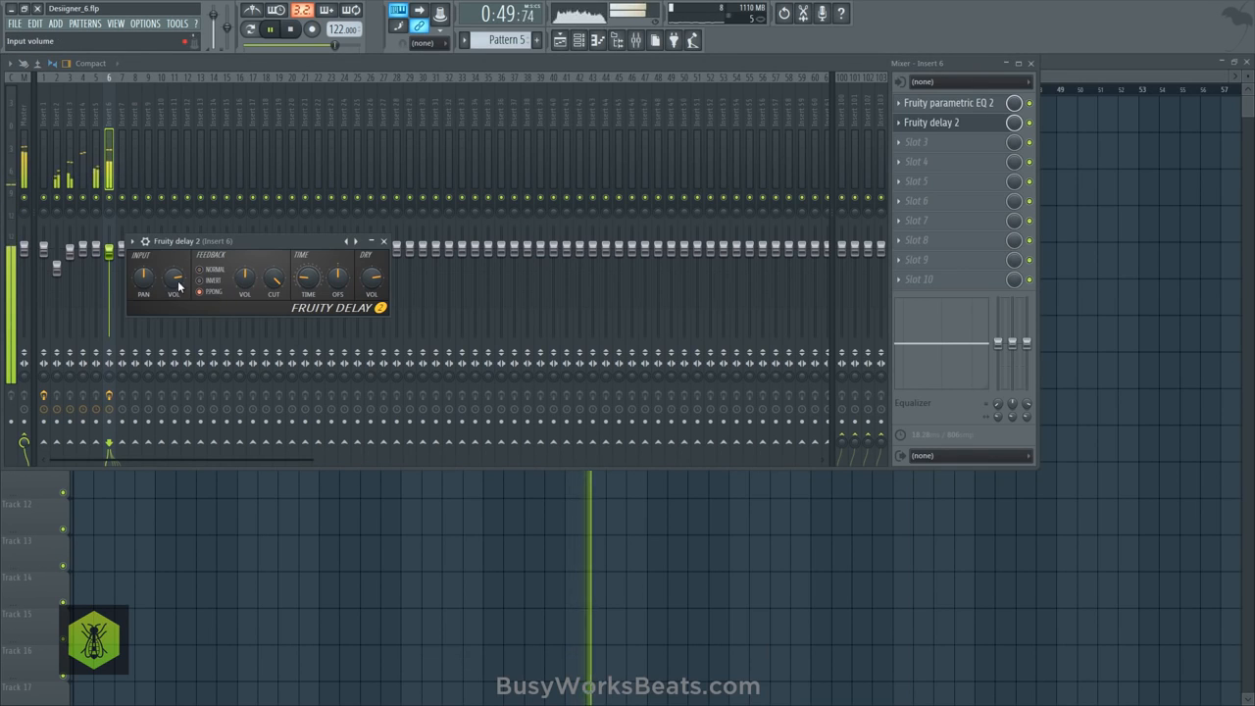
key("space")
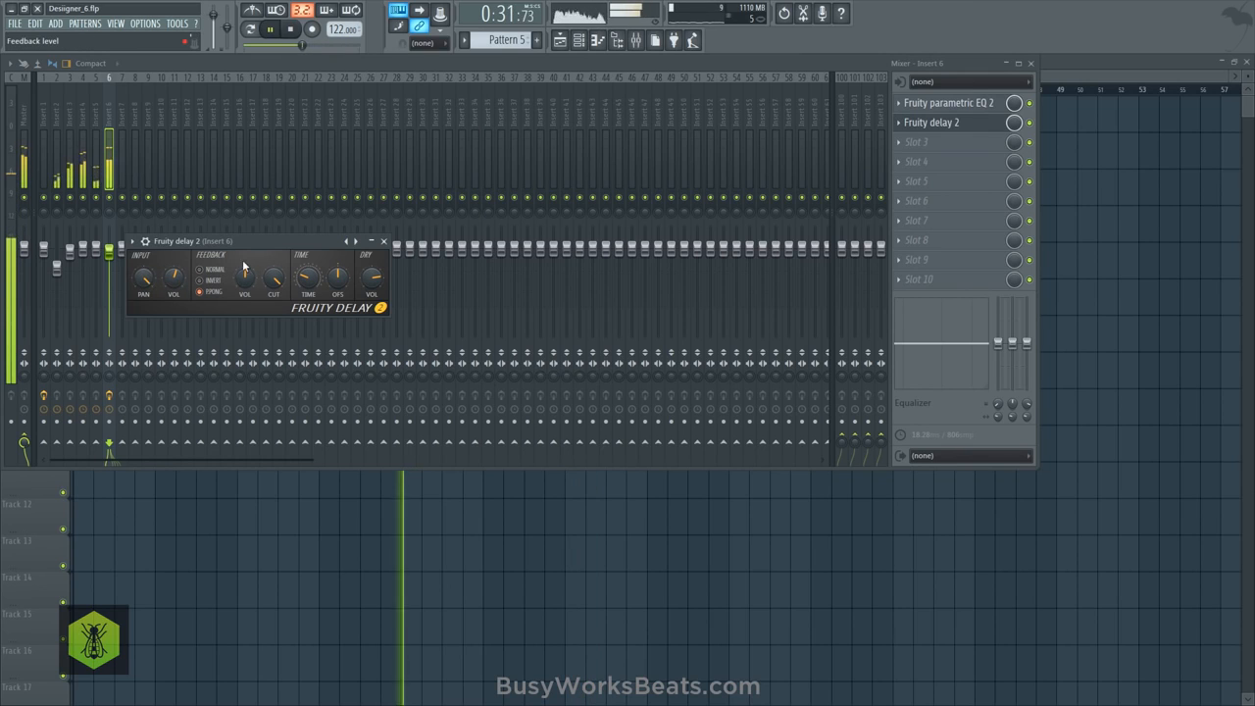
left_click(383, 242)
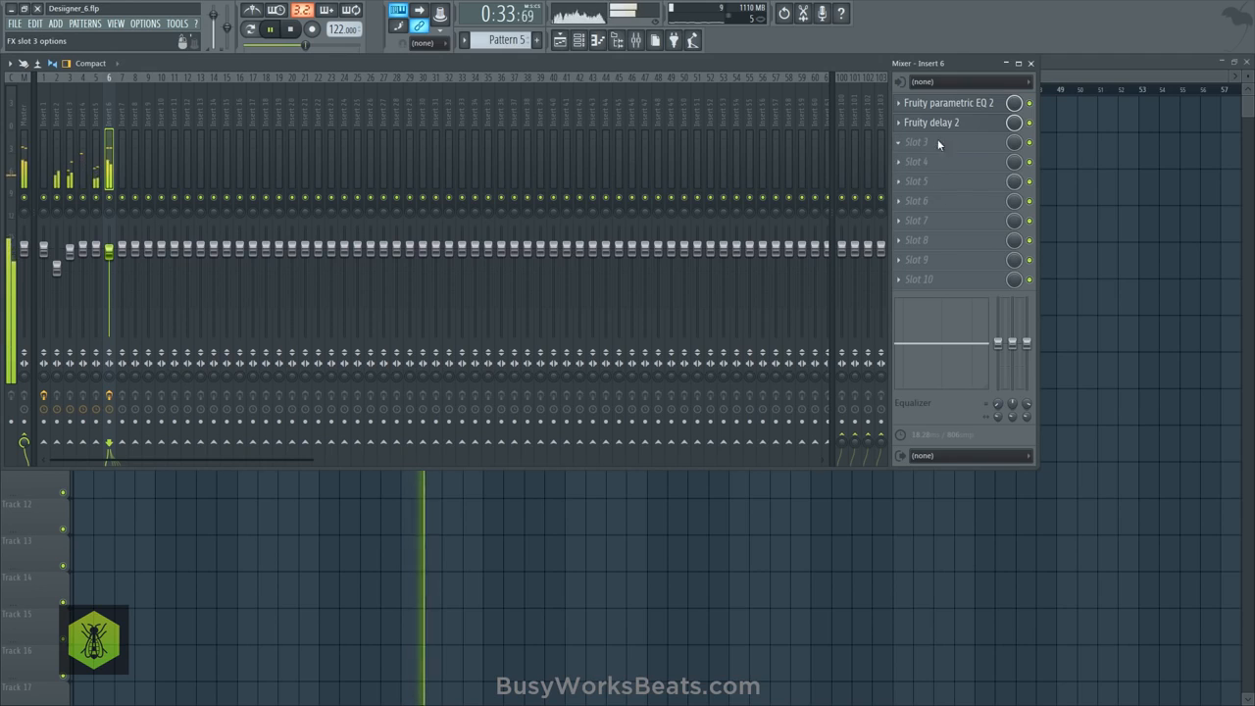
- Load Fruity Reeverb 2 in slot 3 of Insert 6, reduce its bass to about 82%, and replay from bar 17
left_click(938, 144)
left_click(628, 240)
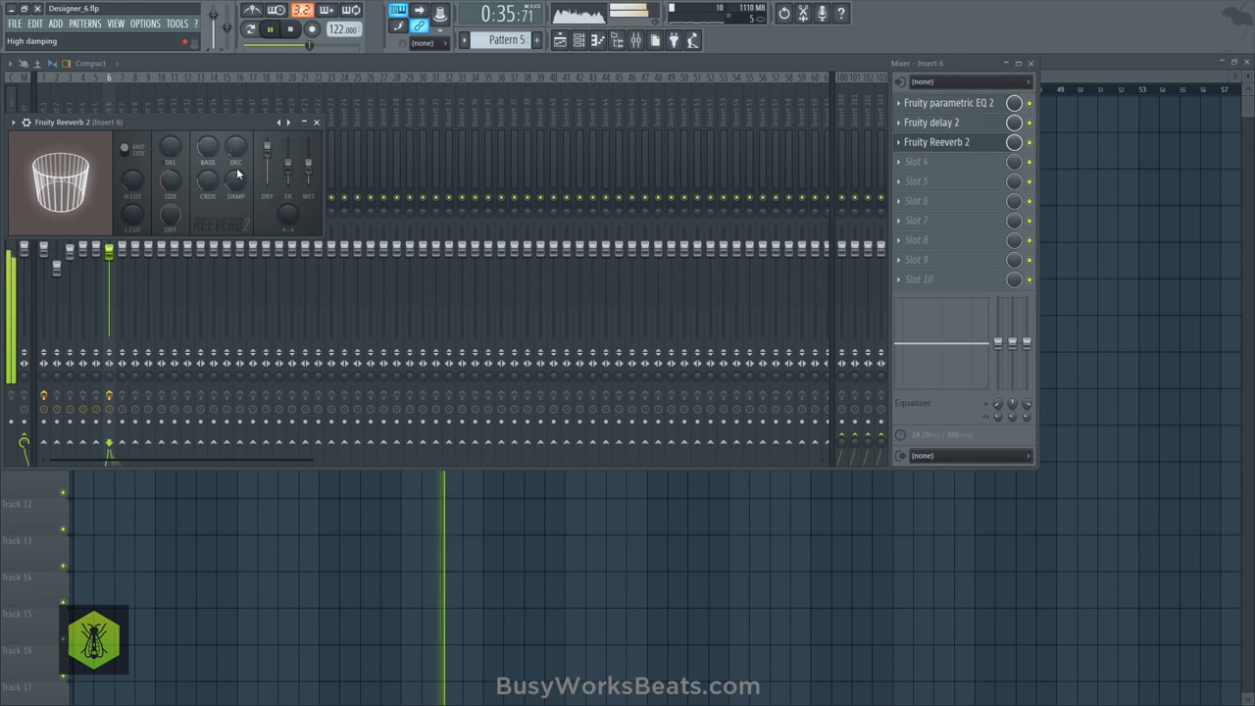
key("space")
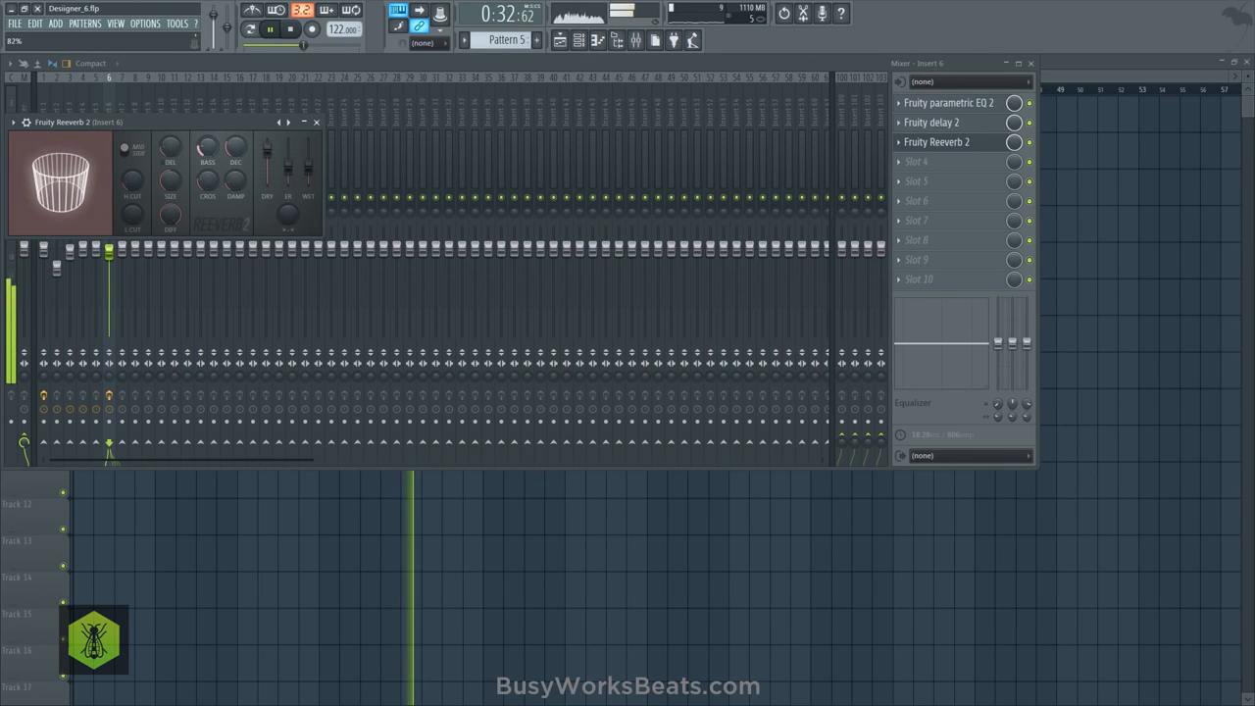
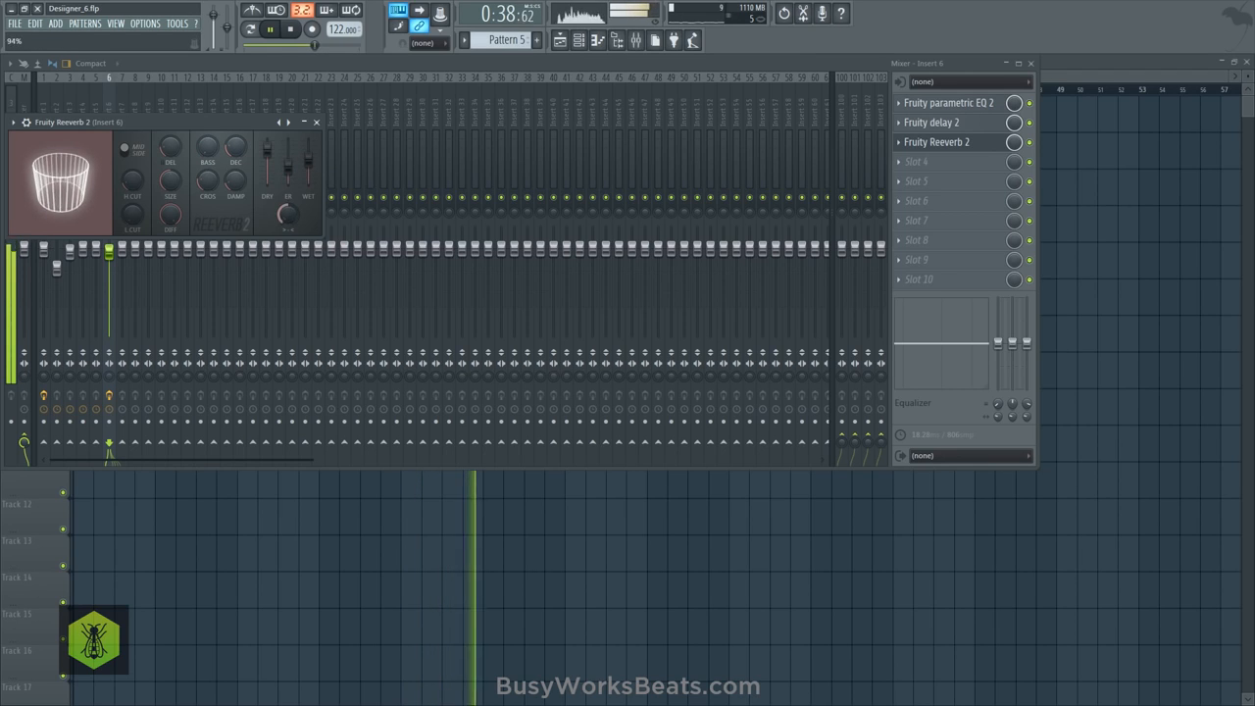
- Fine-tune the wet level of Fruity Reeverb 2 on Insert 6 and close the reverb
left_click_drag(309, 163, 308, 159)
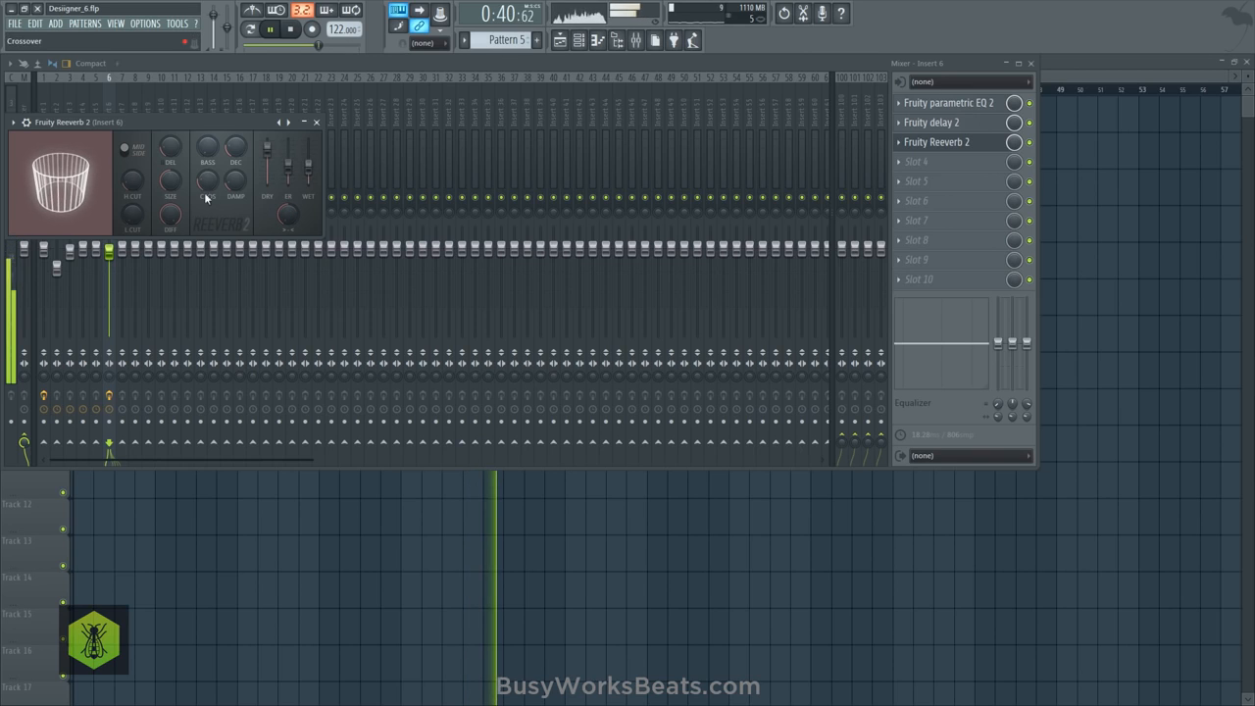
left_click(317, 123)
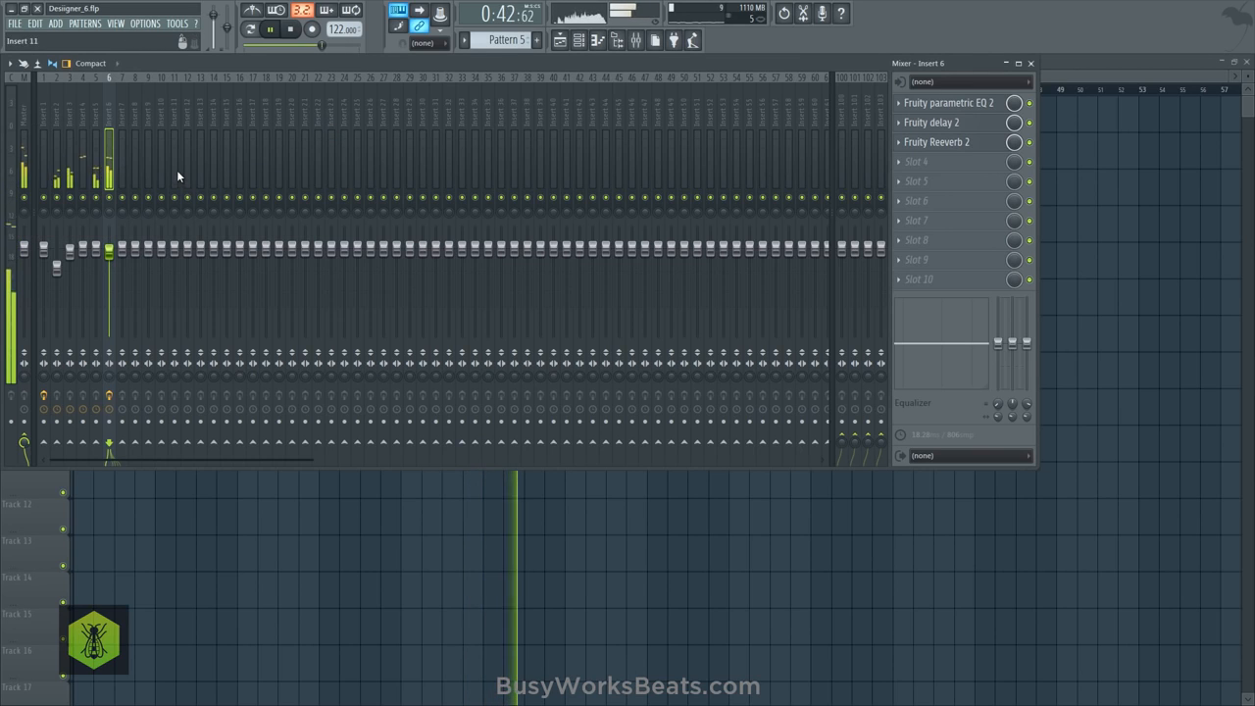
left_click(943, 144)
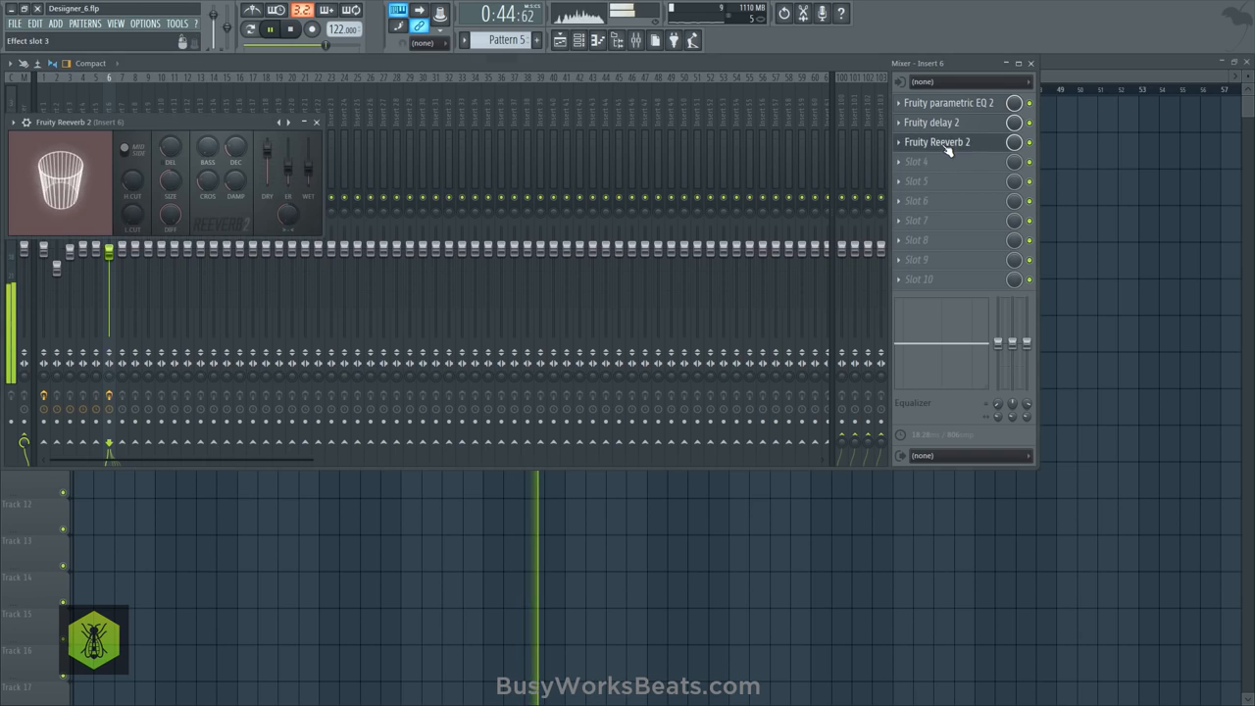
left_click(317, 122)
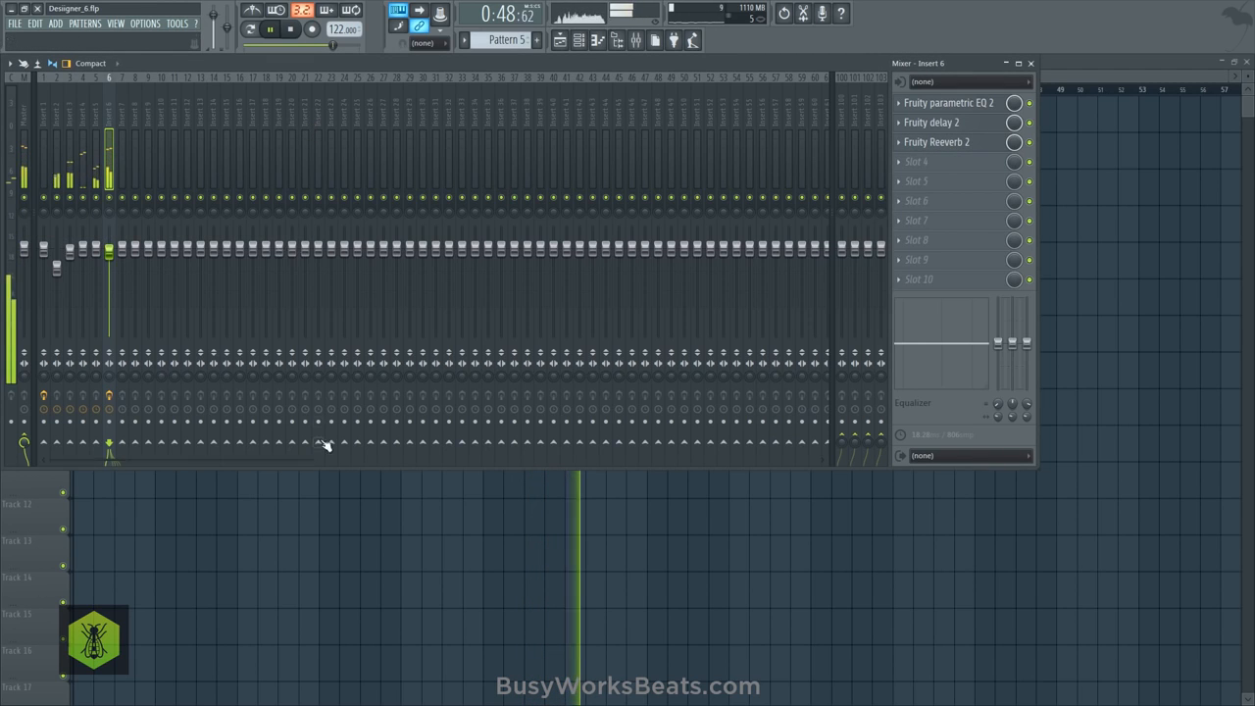
- Load Supercharger GT [64bit] in slot 4 of Insert 6 and raise its saturation while the song plays
key("F9")
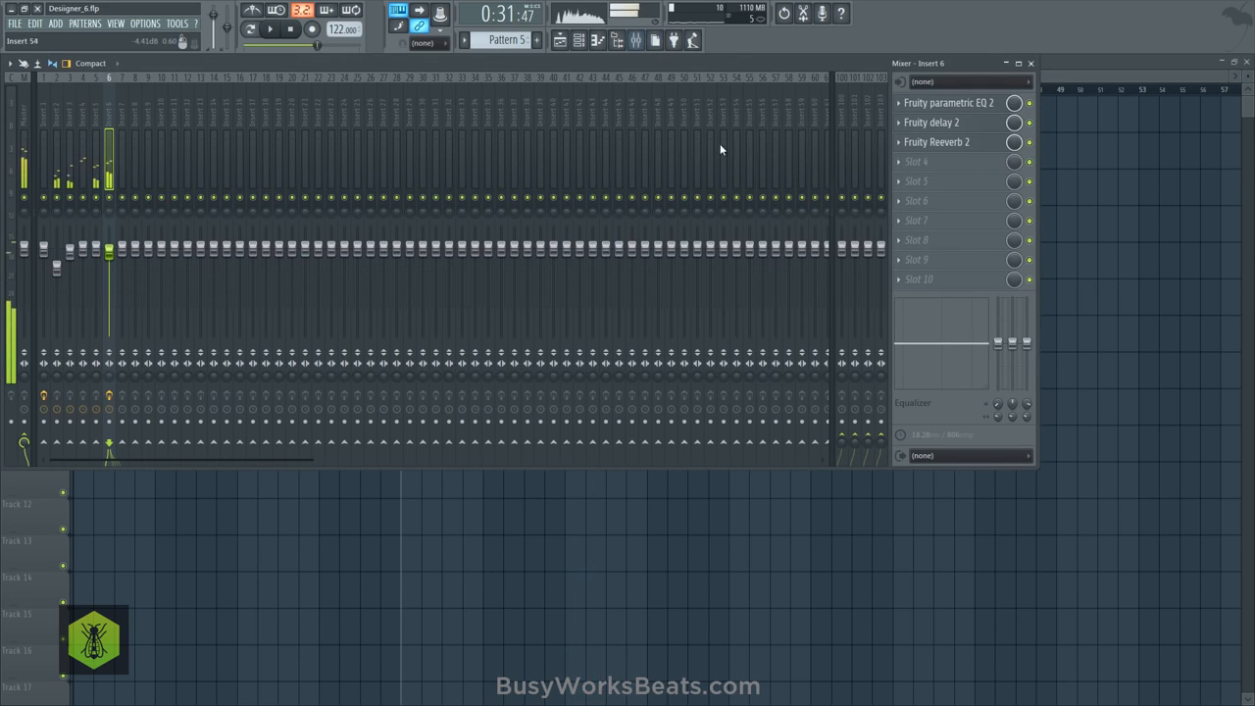
left_click(931, 161)
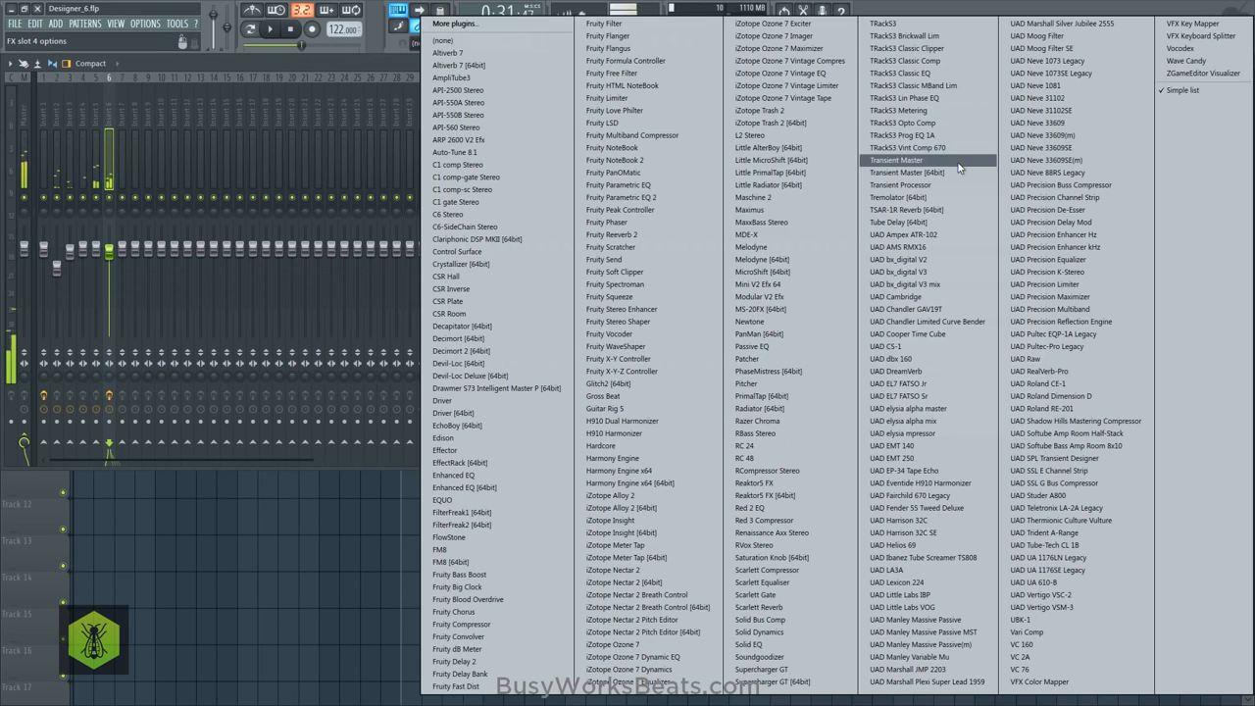
left_click(785, 681)
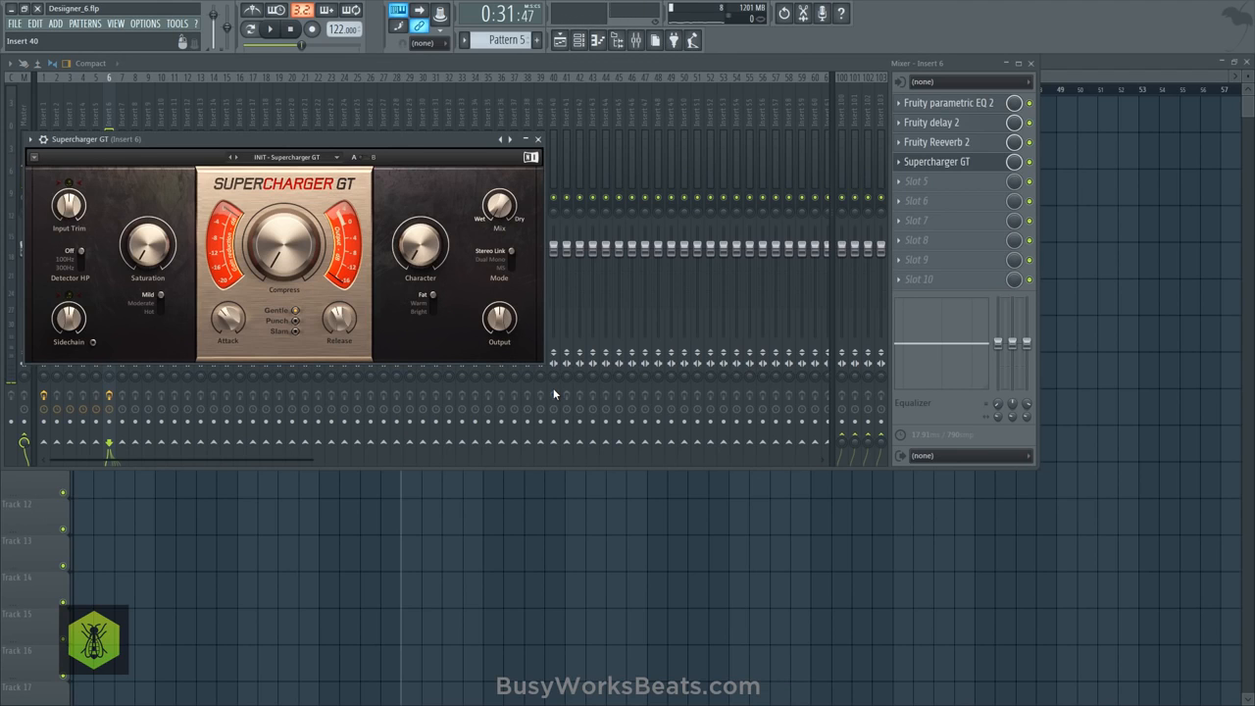
key("space")
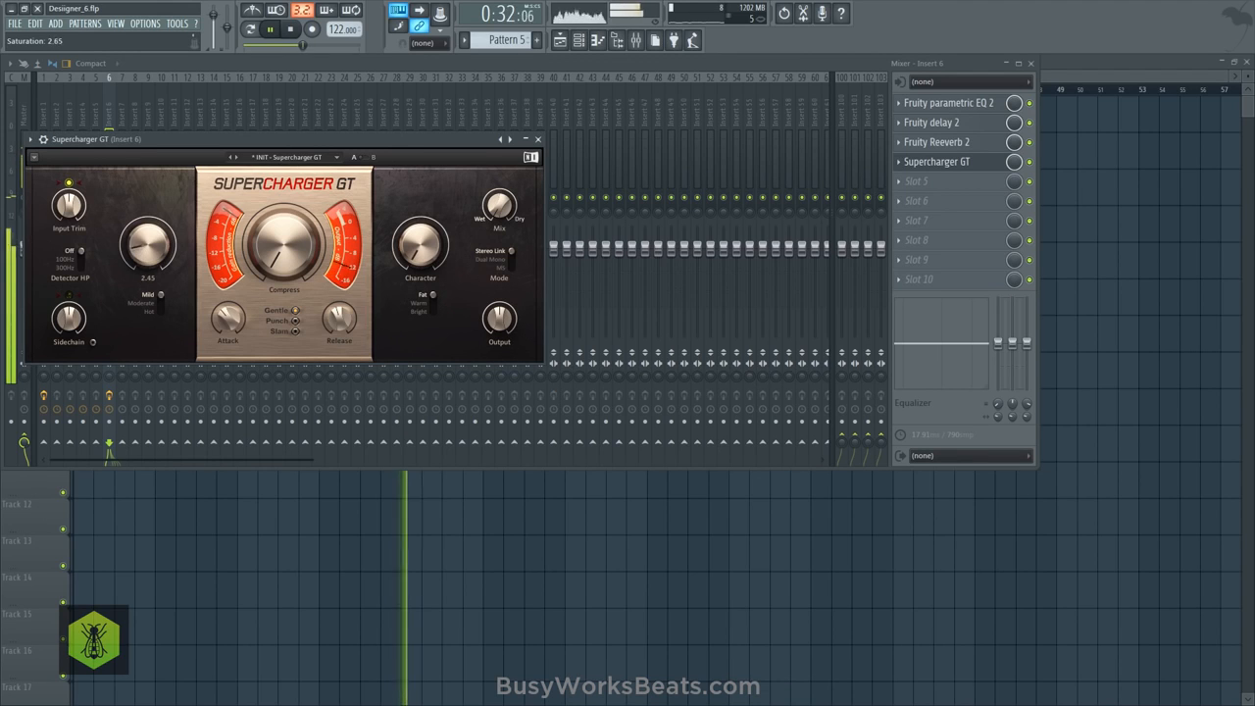
key("space")
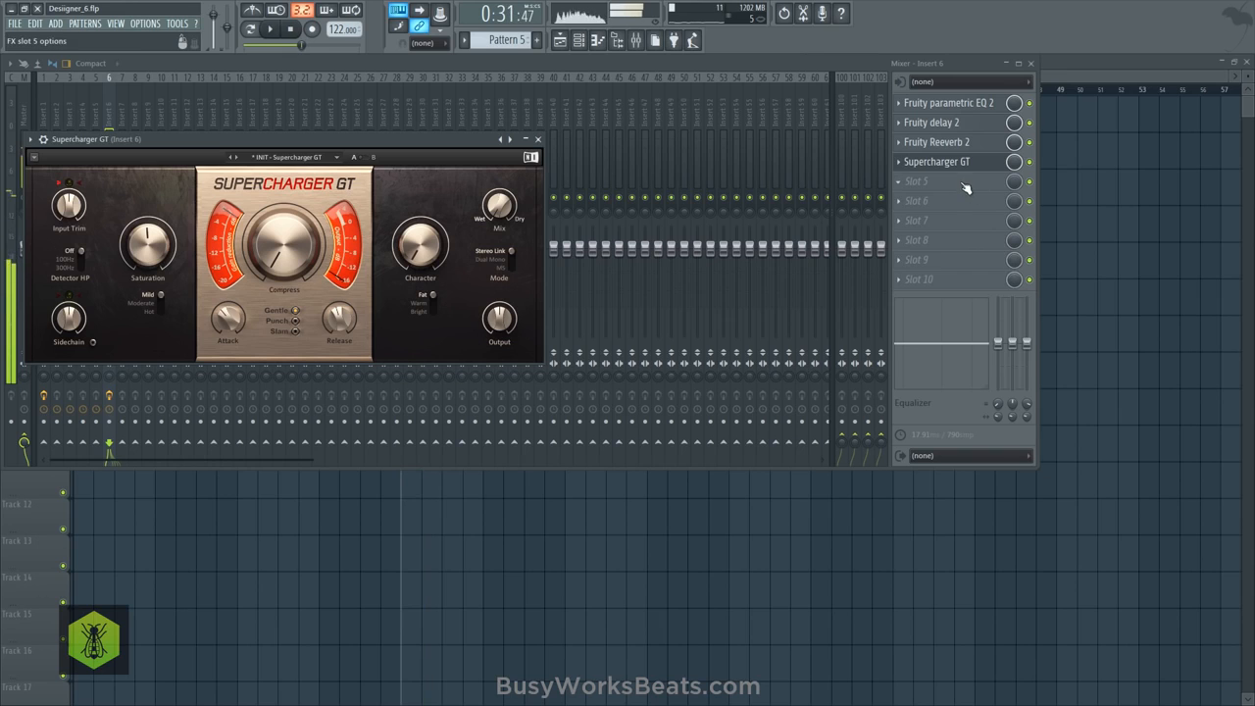
- Move Supercharger GT up to slot 2 of Insert 6, ahead of the delay, and set its saturation mode to Moderate
scroll(965, 167, "down", 1)
left_click_drag(965, 181, 967, 126)
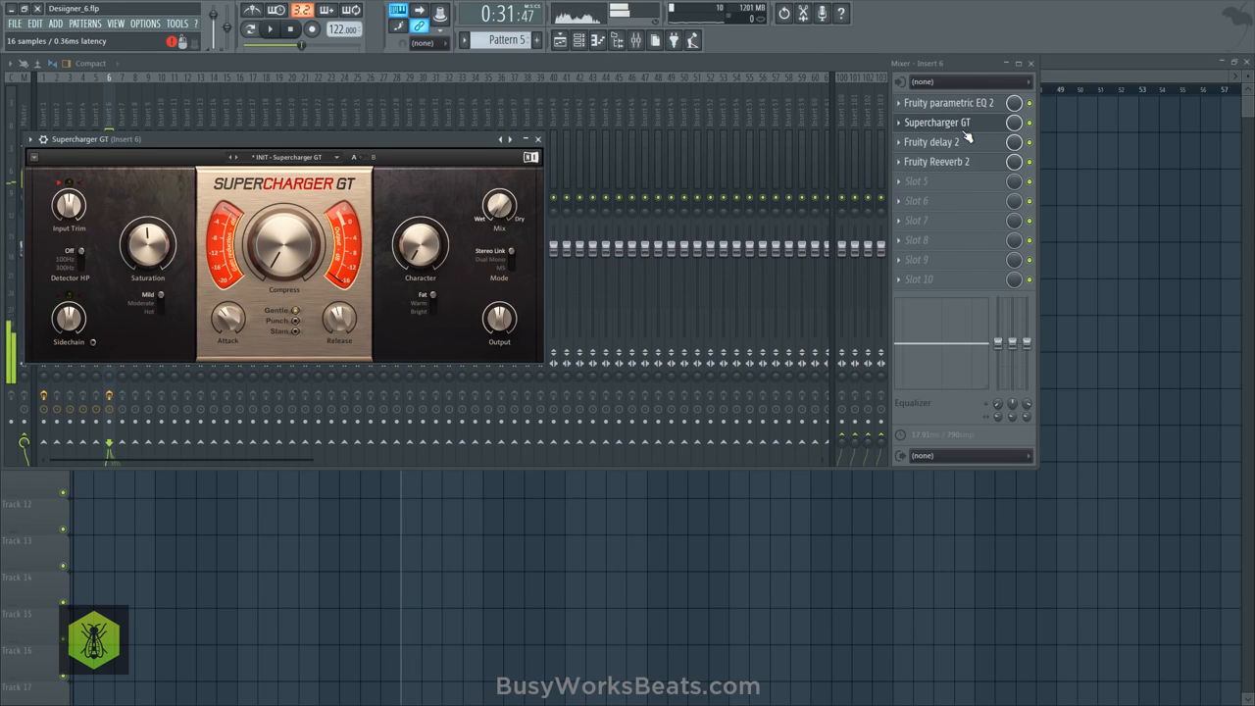
key("space")
left_click(967, 122)
left_click(966, 122)
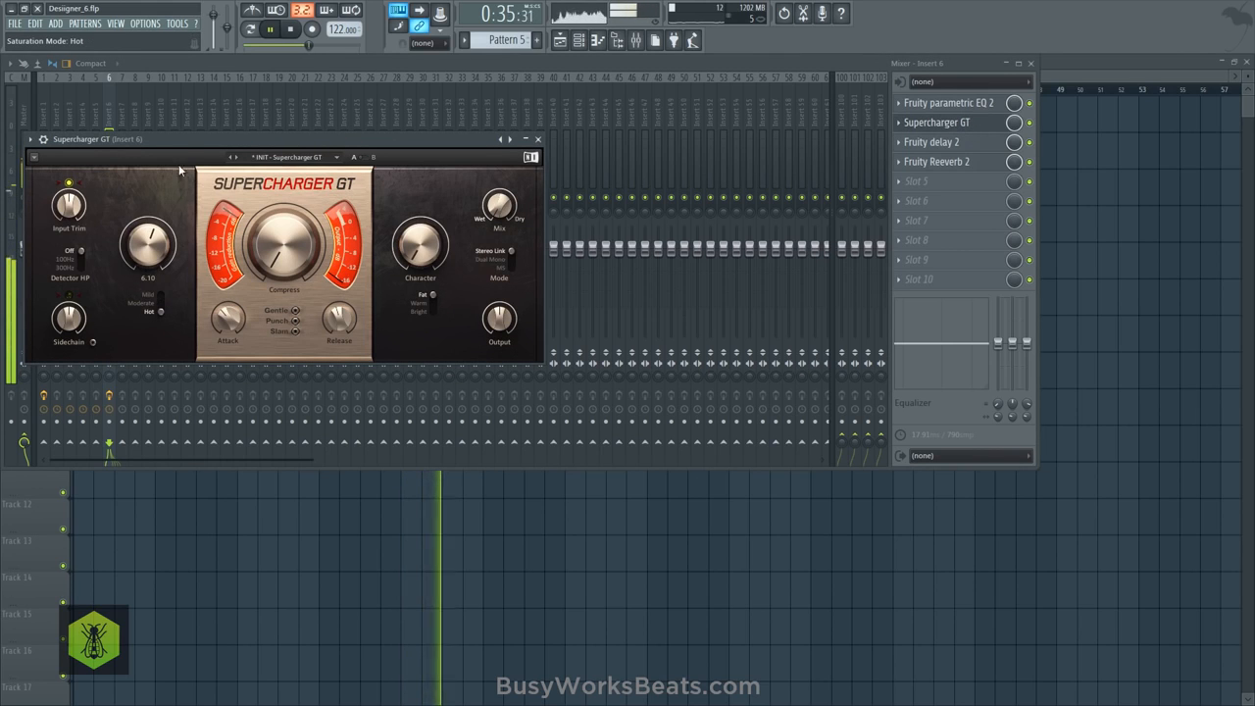
left_click_drag(182, 143, 437, 196)
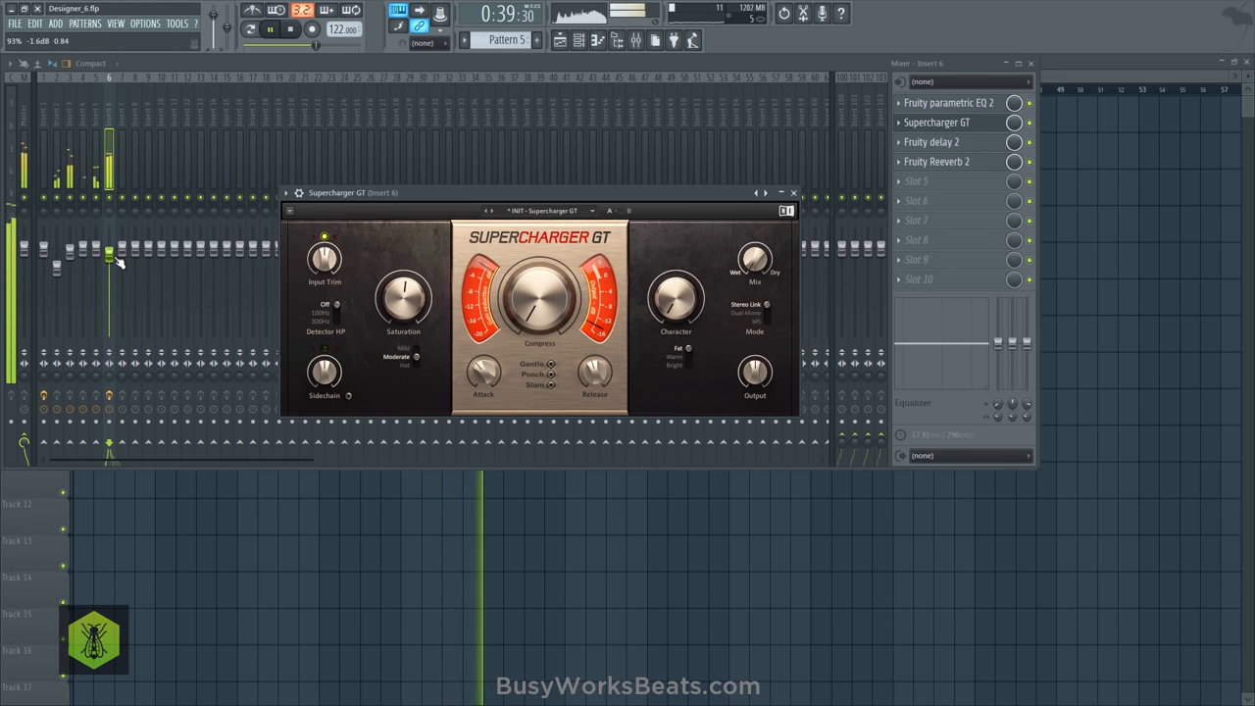
- Save the project as the new version Desiigner_7.flp and close Supercharger GT and the mixer
left_click(15, 22)
left_click(40, 98)
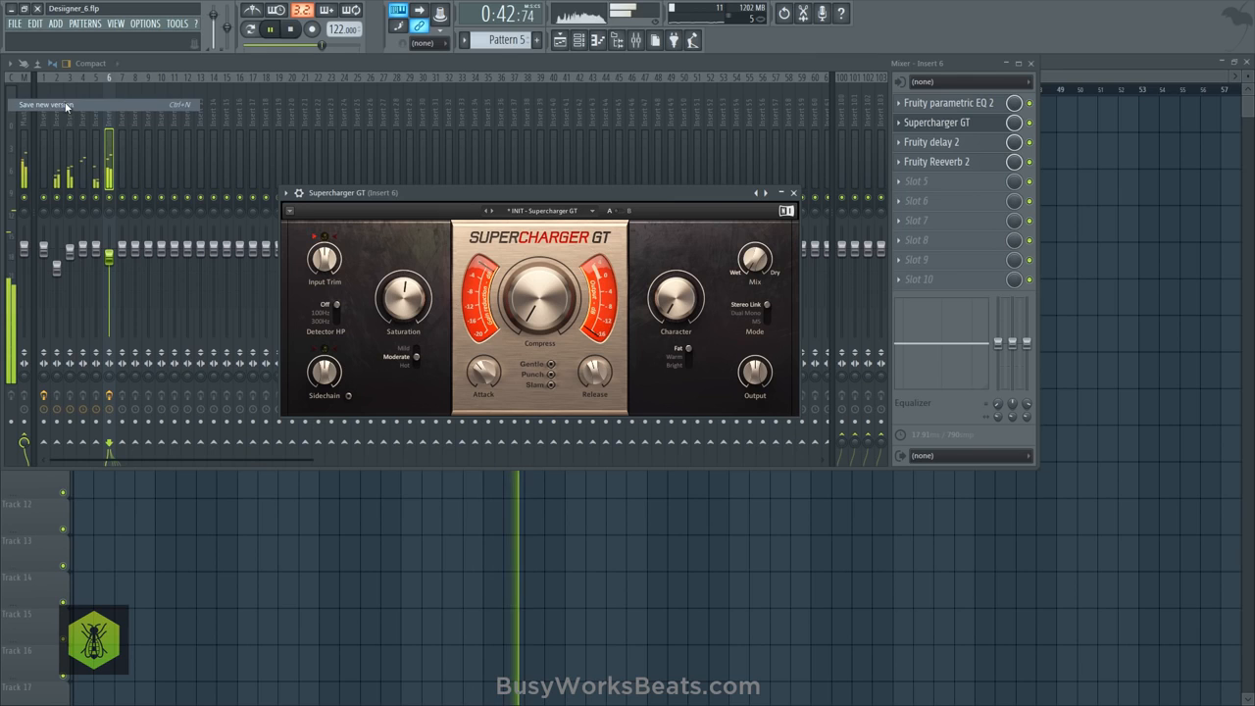
left_click(794, 193)
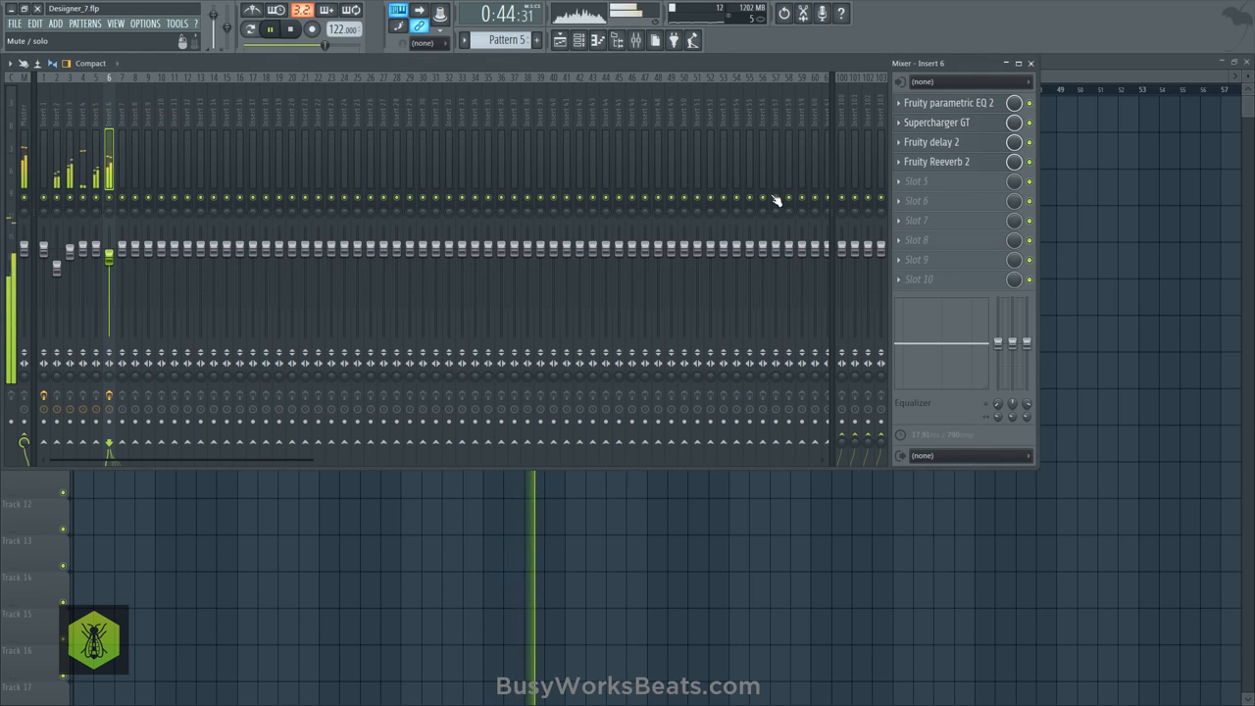
left_click(1030, 63)
key("F9")
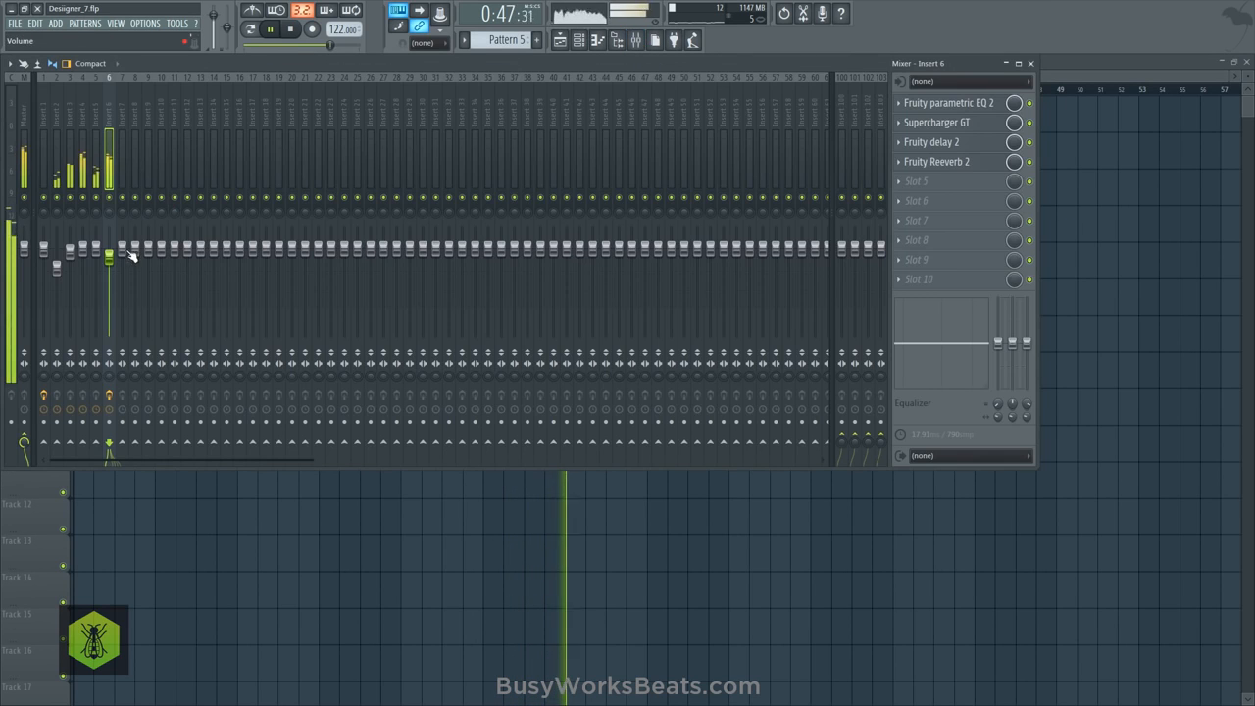
key("F9")
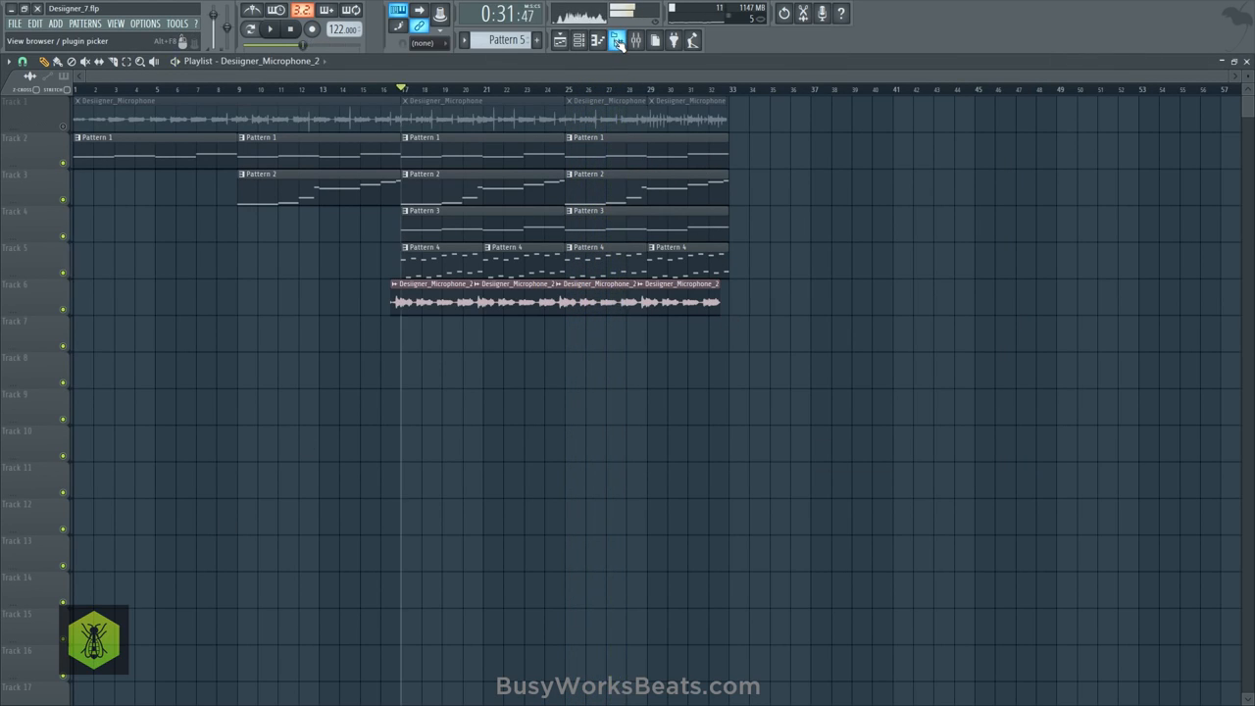
- Show the browser and expand BusyWorksBeats.com, Ultimate Producer Bundle 2 and its Fire Drum Kit folder
left_click(617, 41)
left_click(68, 261)
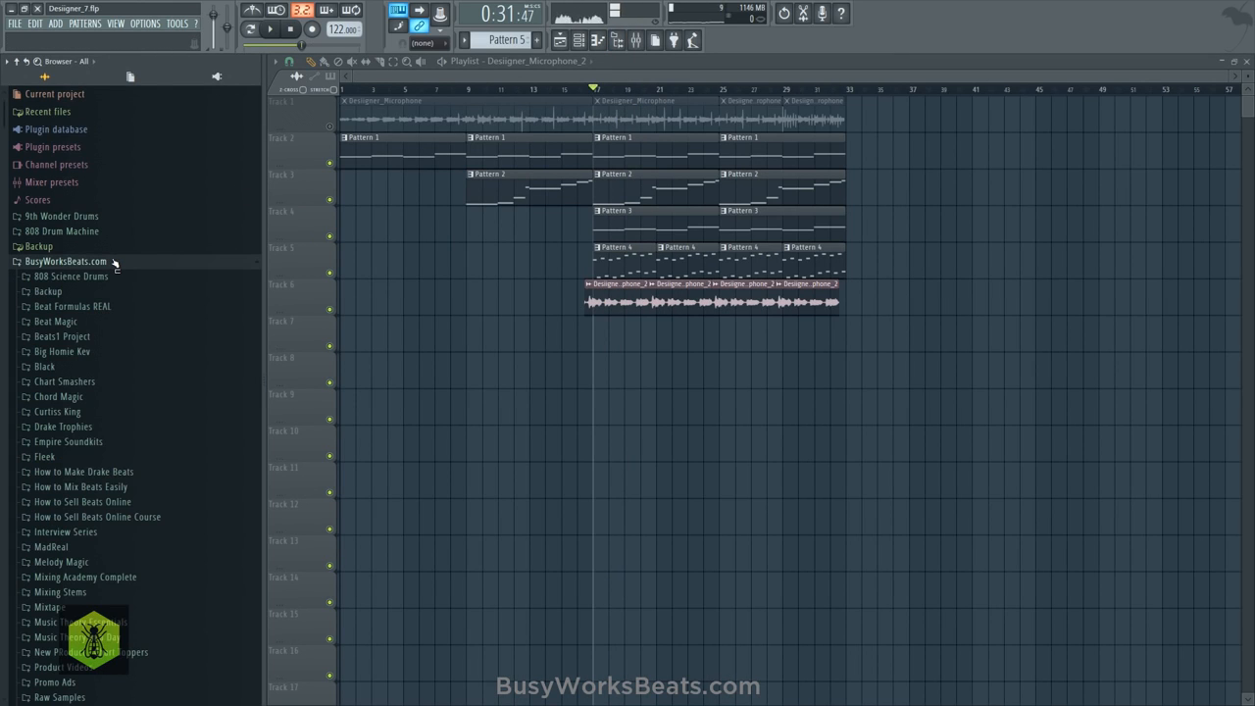
key("space")
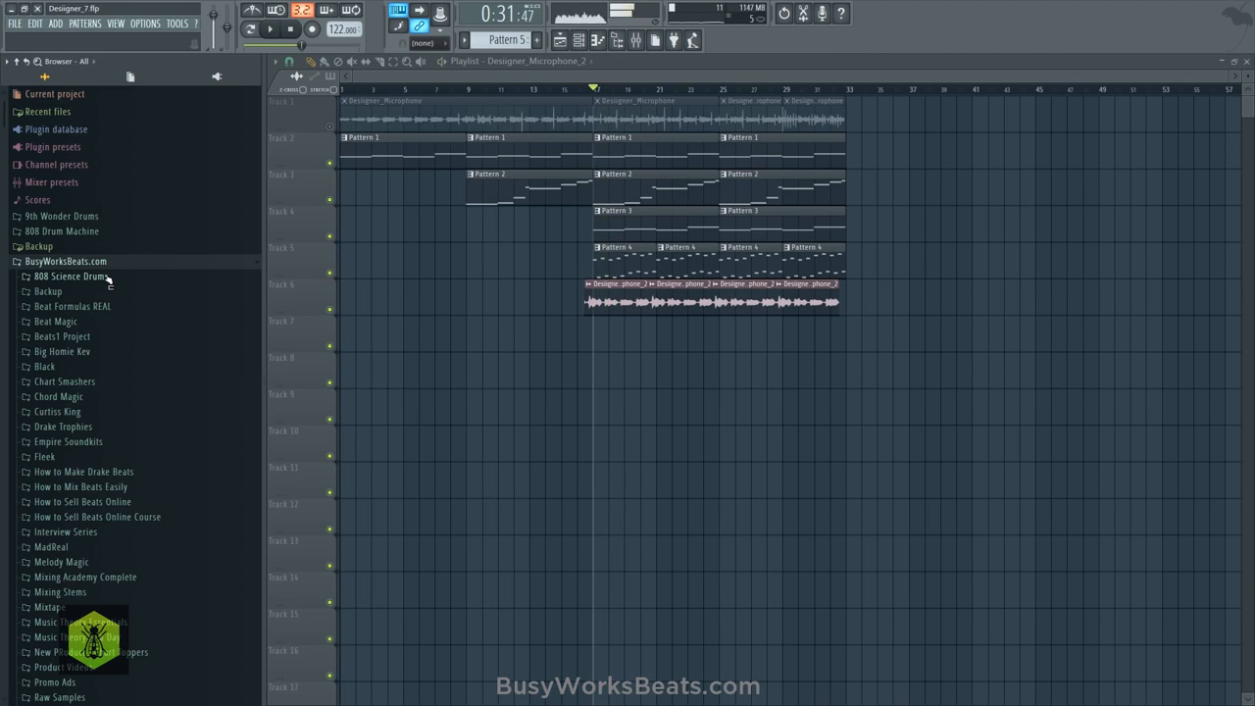
scroll(112, 398, "down", 9)
scroll(118, 422, "up", 2)
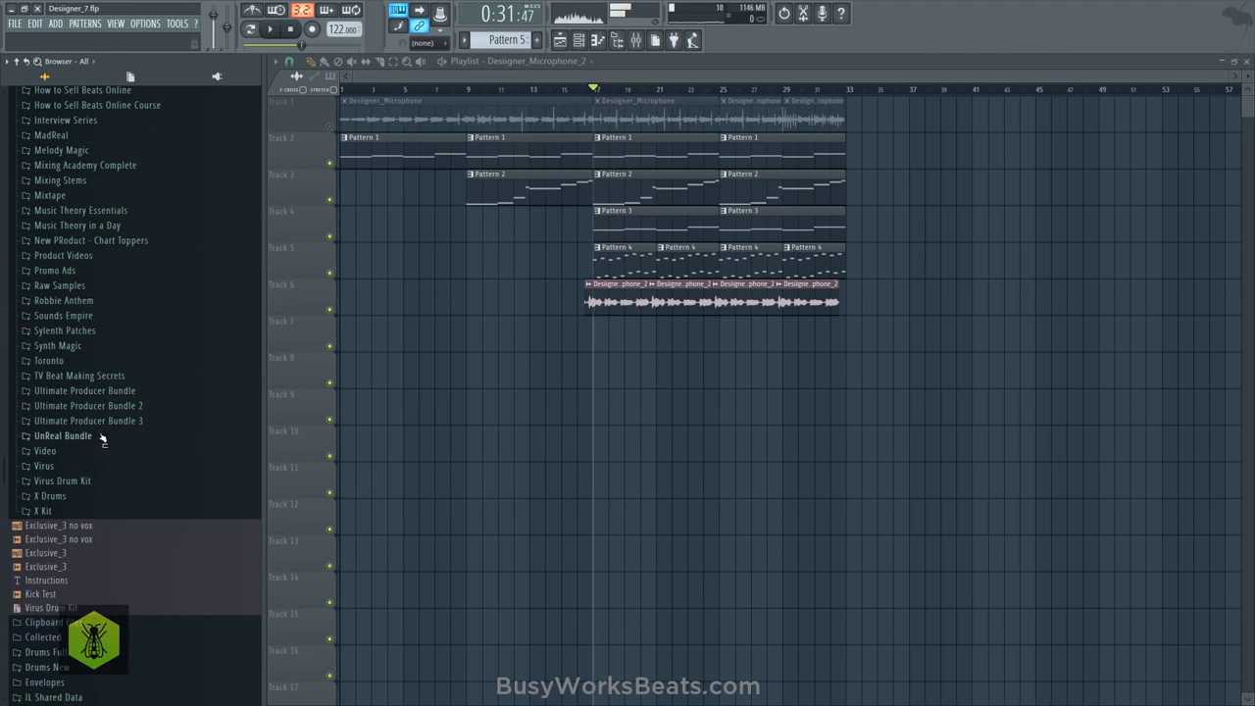
key("space")
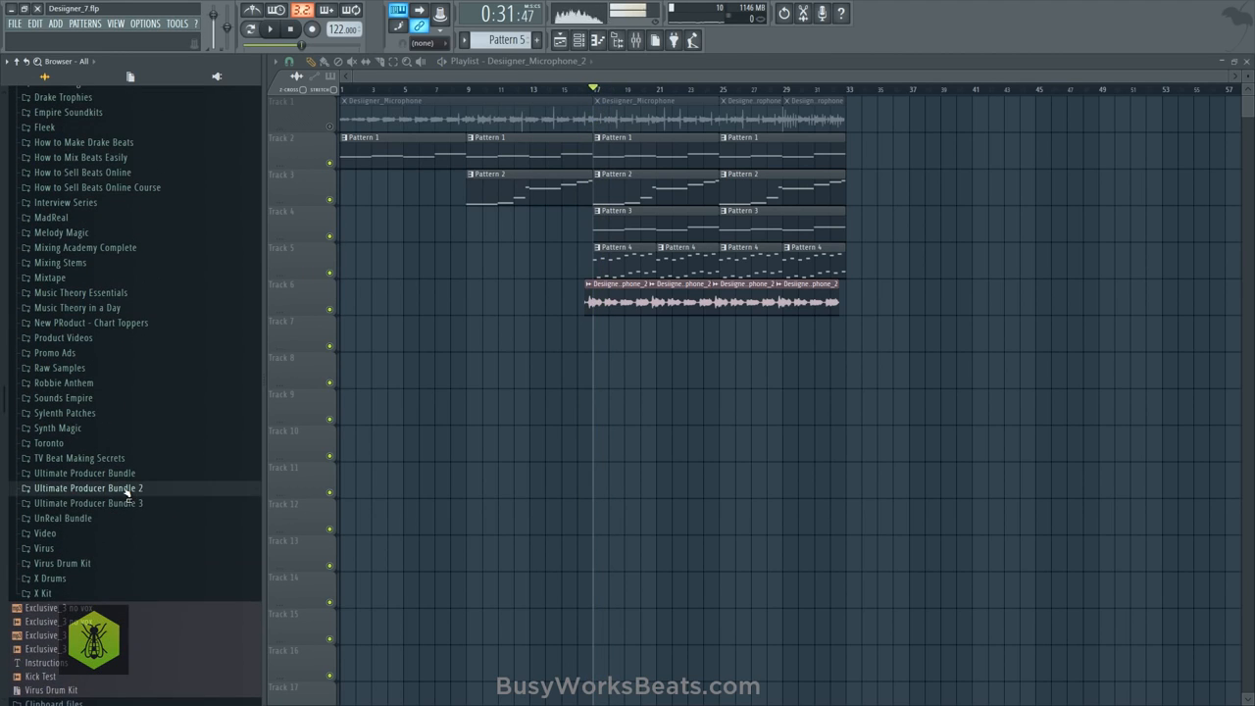
left_click(126, 490)
left_click(94, 534)
scroll(100, 565, "down", 2)
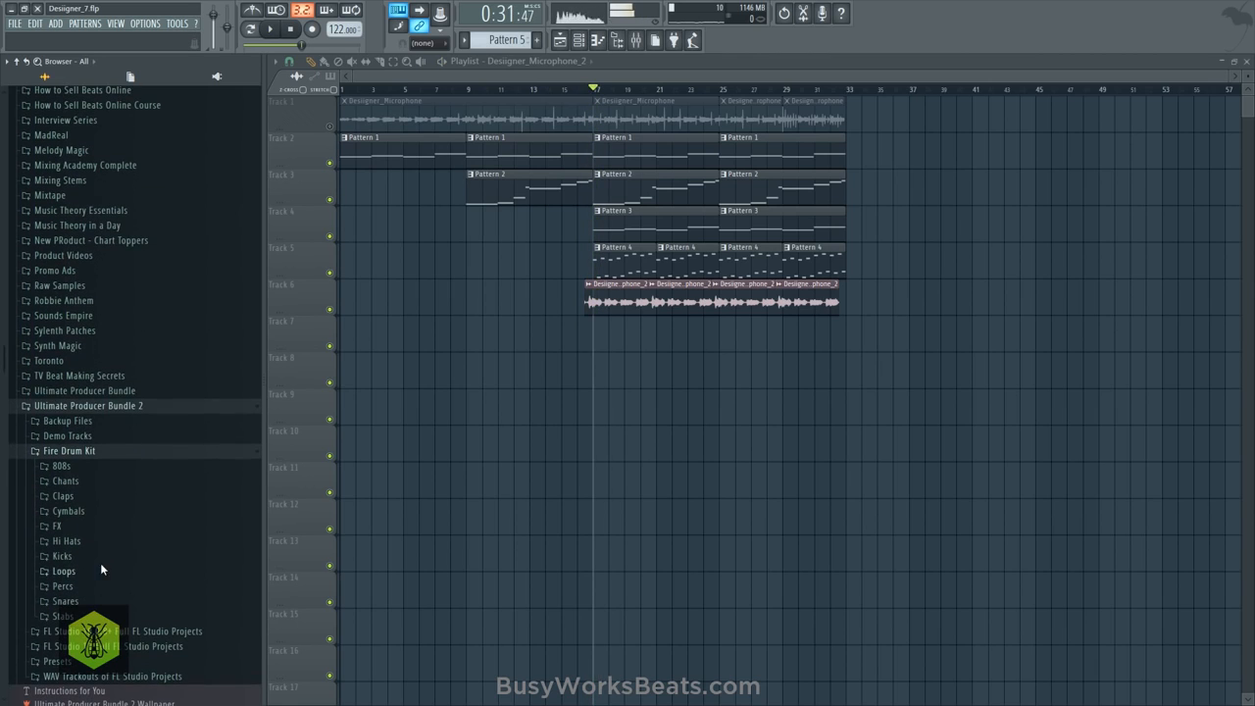
- Audition samples from the Fire Drum Kit's Snares folder over playback and load Snare Hi into a new channel
key("space")
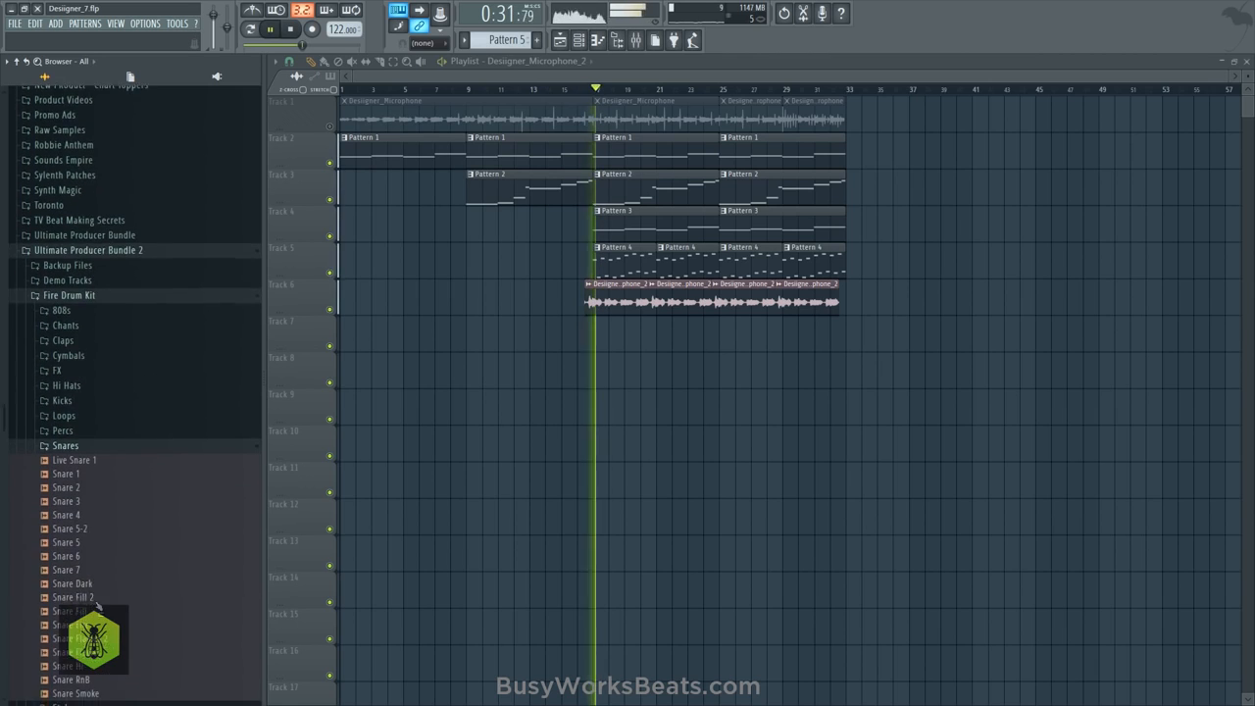
scroll(89, 589, "down", 4)
left_click(94, 507)
left_click(91, 493)
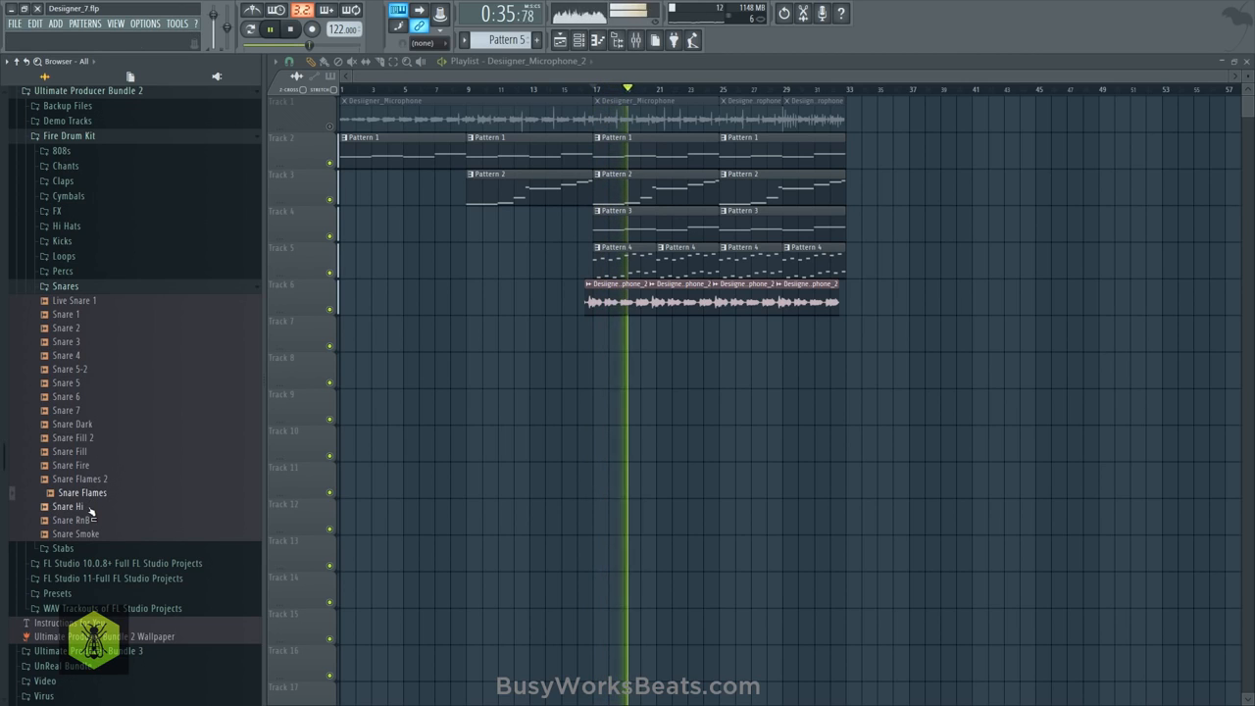
left_click(91, 506)
right_click(96, 506)
left_click(110, 520)
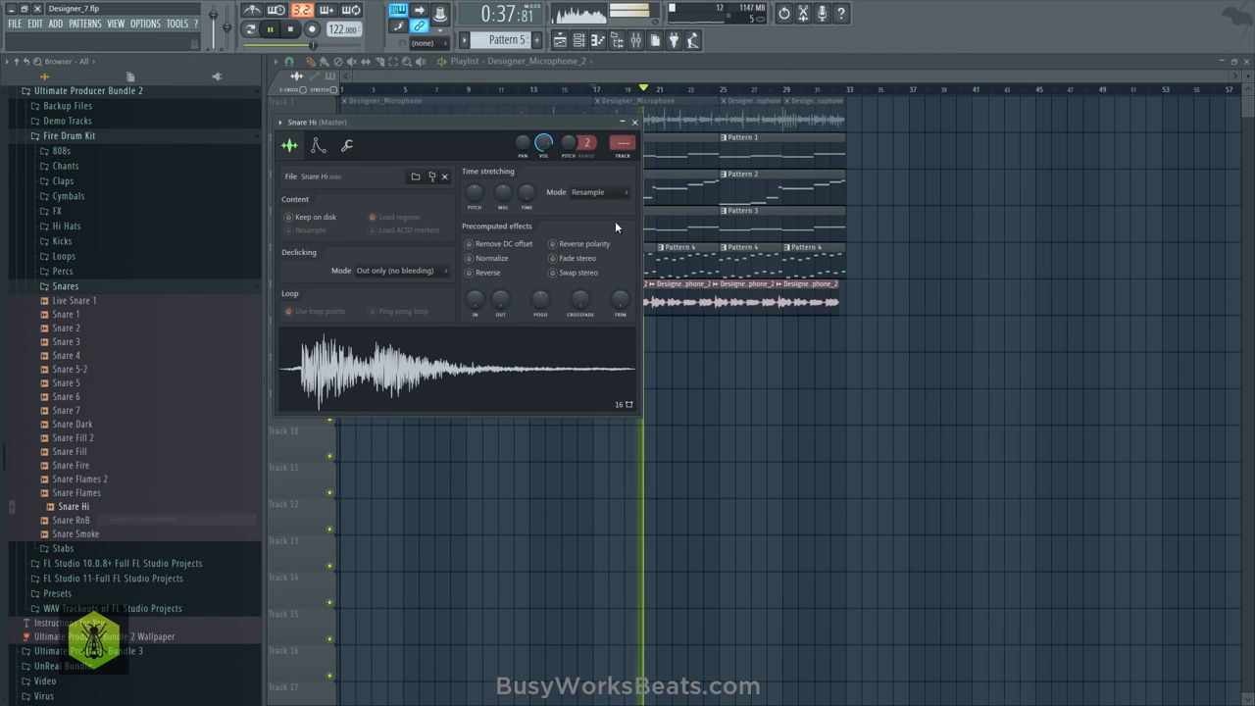
key("space")
- Choose Pattern 5 as the playlist clip source and paint its clips along Track 7 from bar 17 to bar 33
left_click(579, 41)
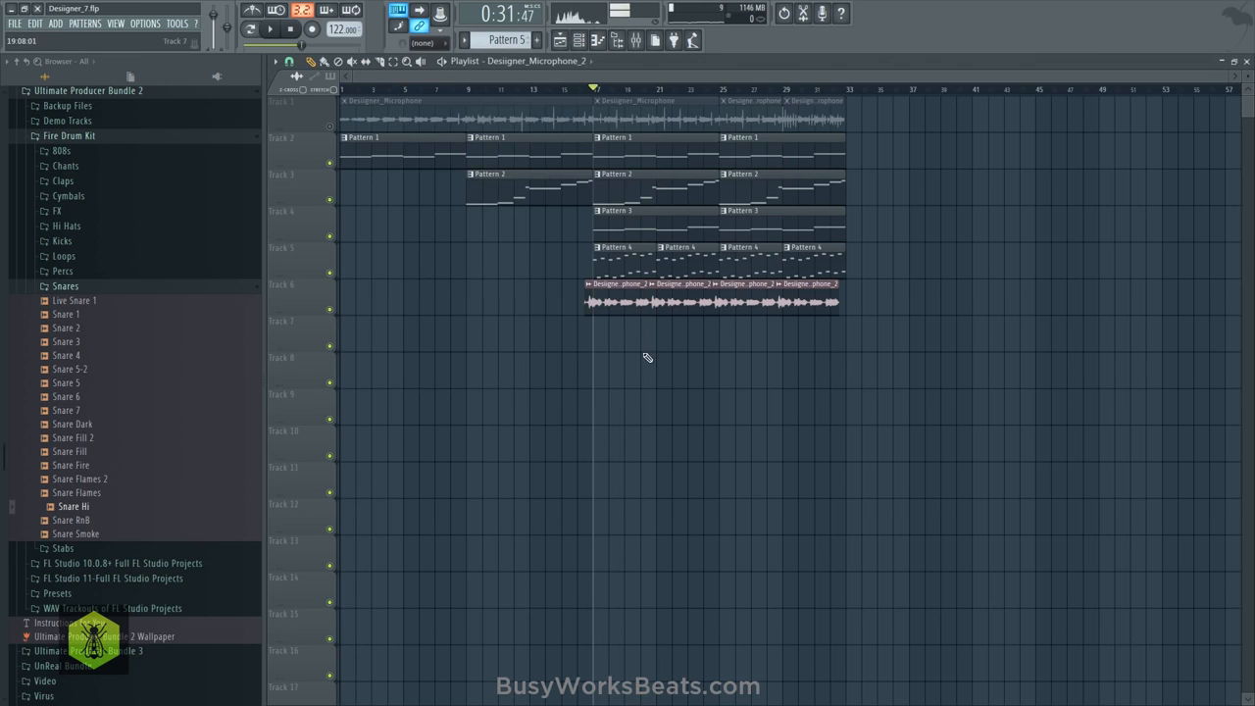
key("F5")
key("space")
left_click(601, 337)
right_click(614, 337)
key("space")
left_click(520, 62)
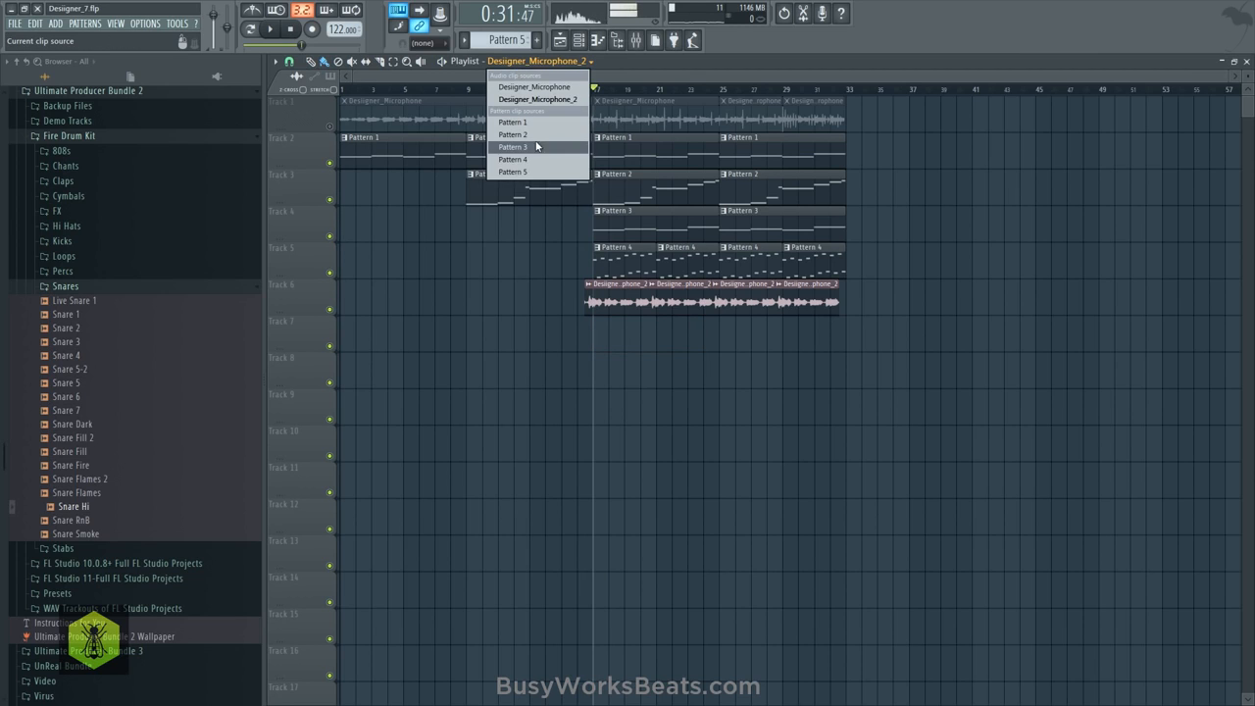
left_click(534, 172)
left_click_drag(624, 340, 842, 334)
- Place Snare Hi hits on steps 9 and 25 of Pattern 5 and delete the overlapping Pattern 5 clips on Track 7
left_click(582, 41)
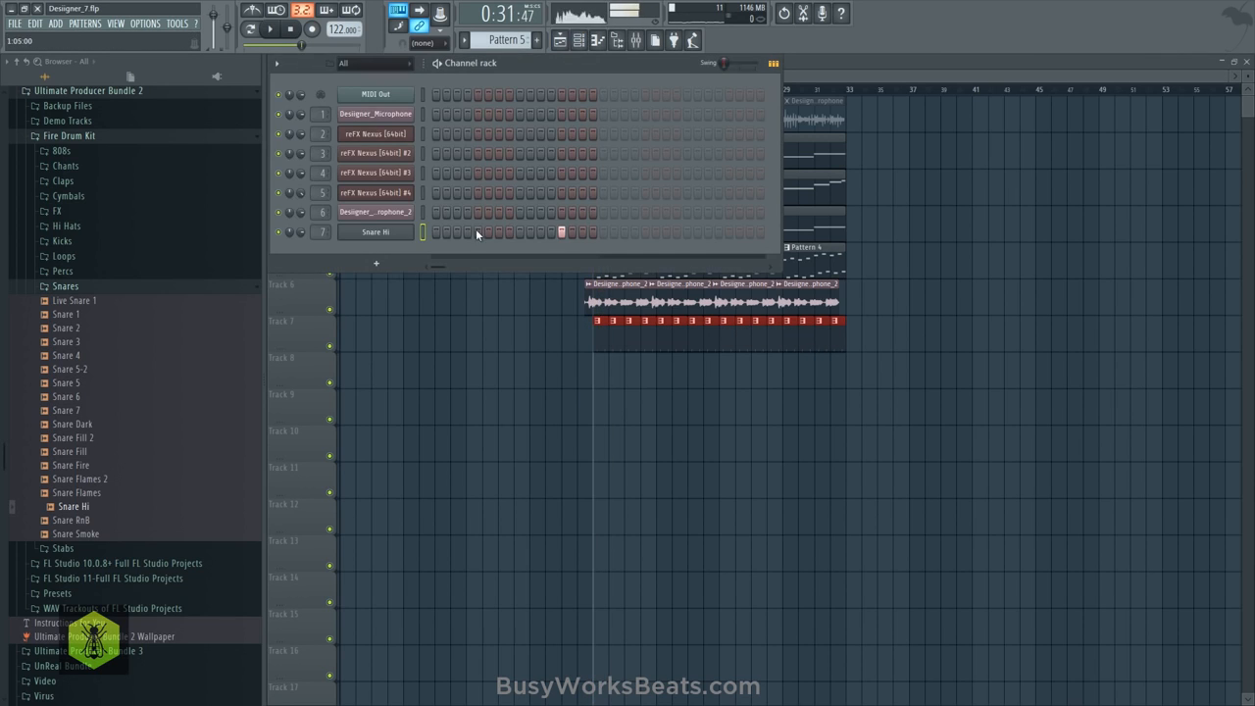
left_click(687, 233)
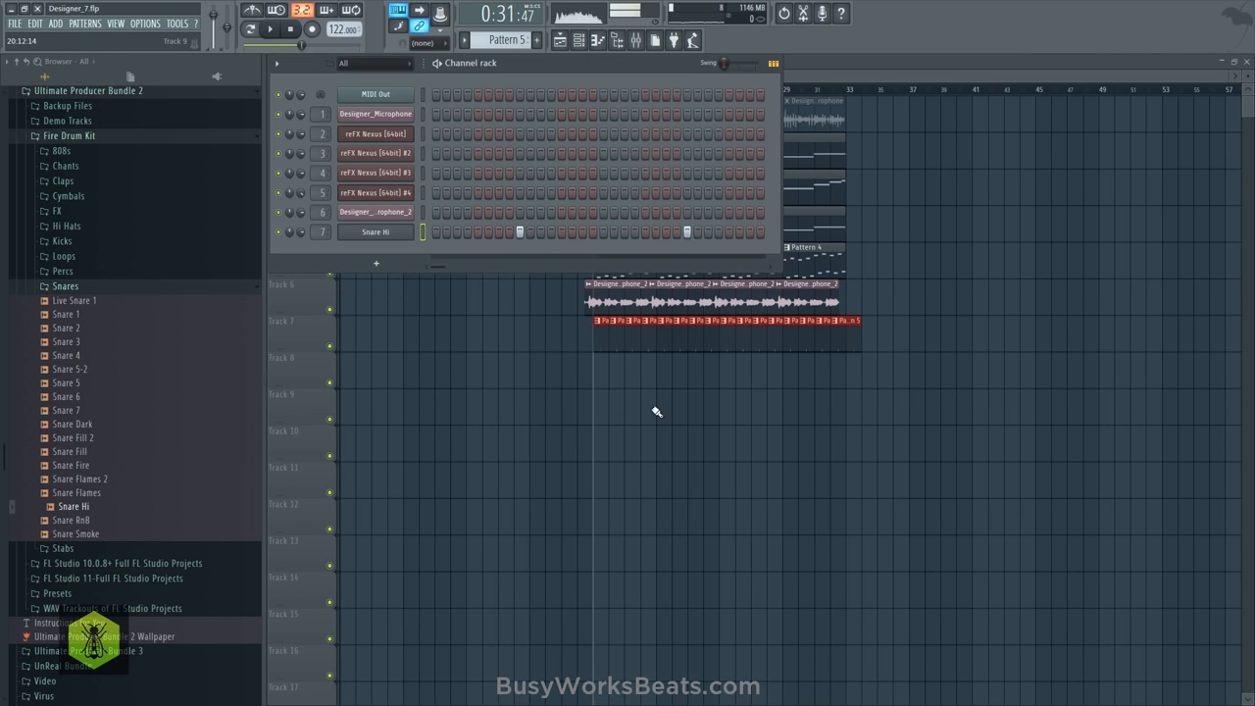
right_click(656, 410)
key("space")
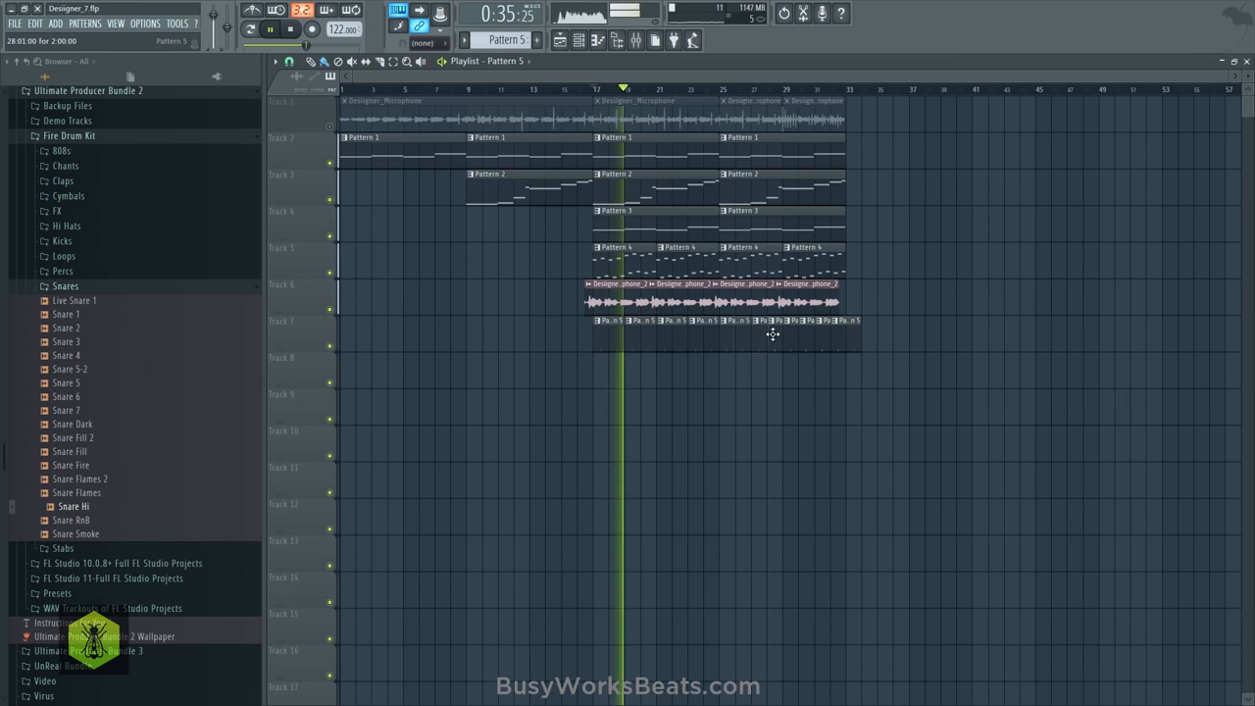
right_click(830, 329)
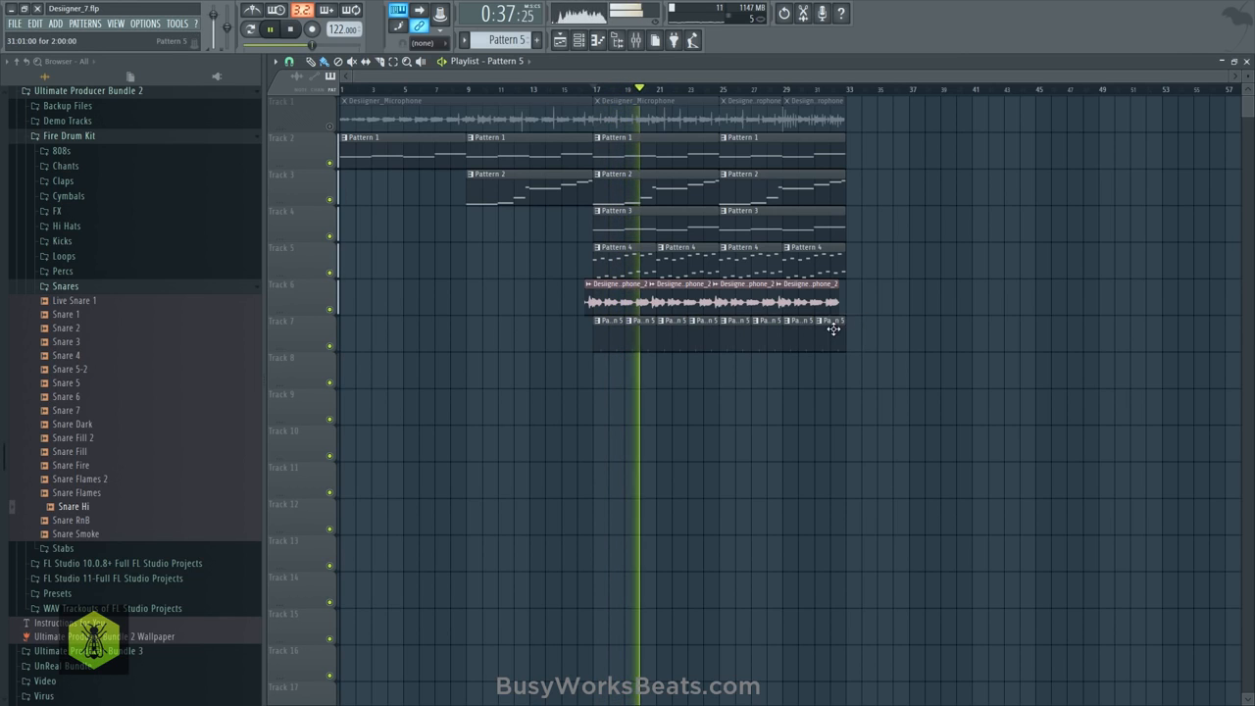
- Raise the Snare Hi volume slightly on mixer Insert 7 and close the mixer
left_click(637, 41)
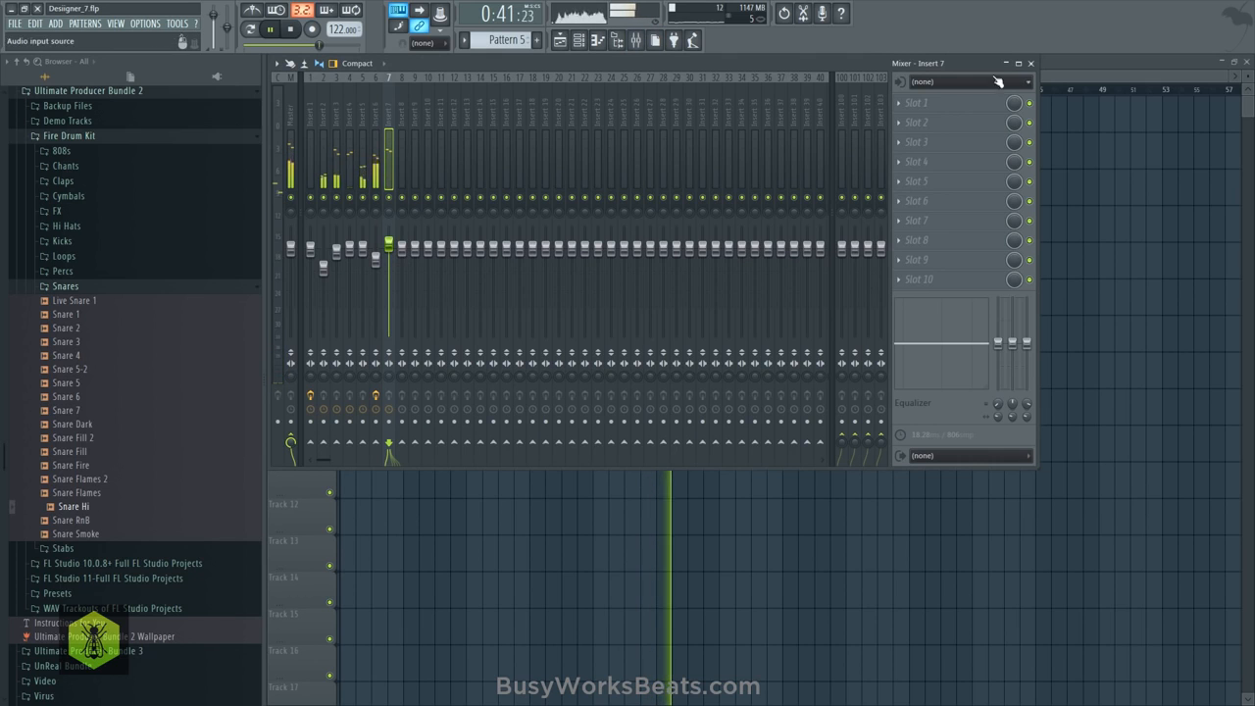
left_click(1031, 63)
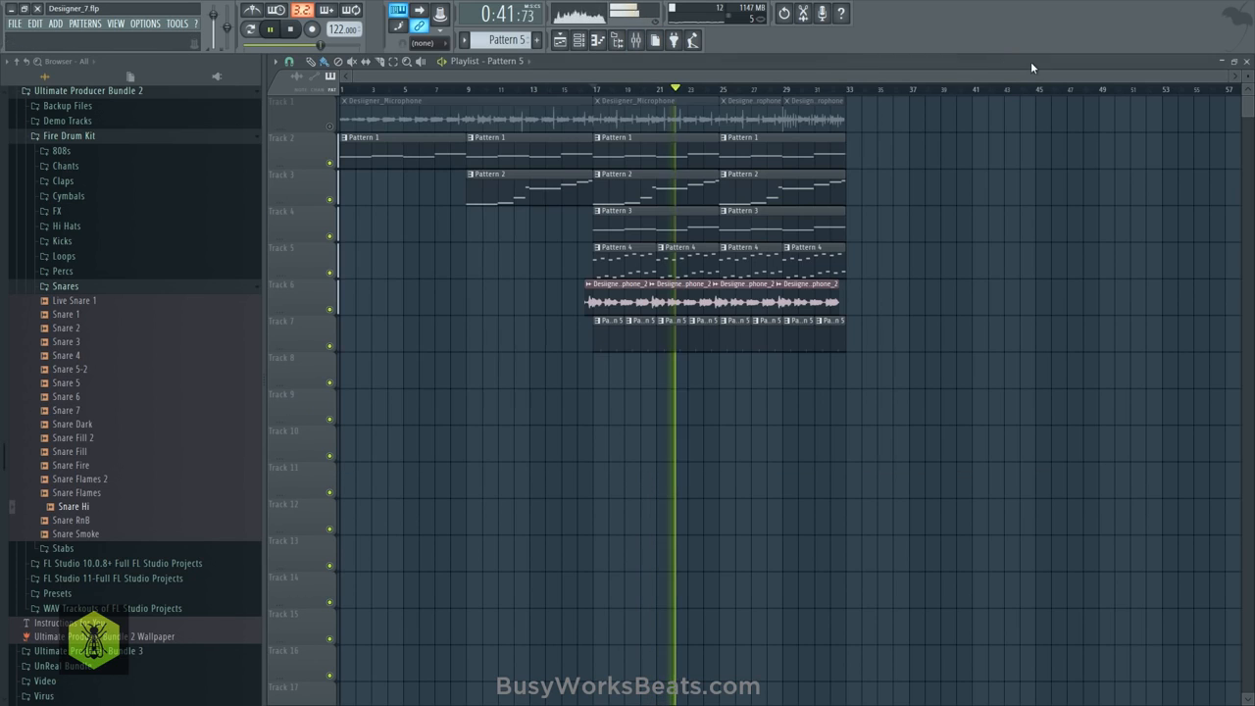
- Switch to the empty Pattern 6 and audition samples from the Fire Drum Kit's Kicks folder, from Kick Dust to Thrust Kick, over playback
left_click(586, 42)
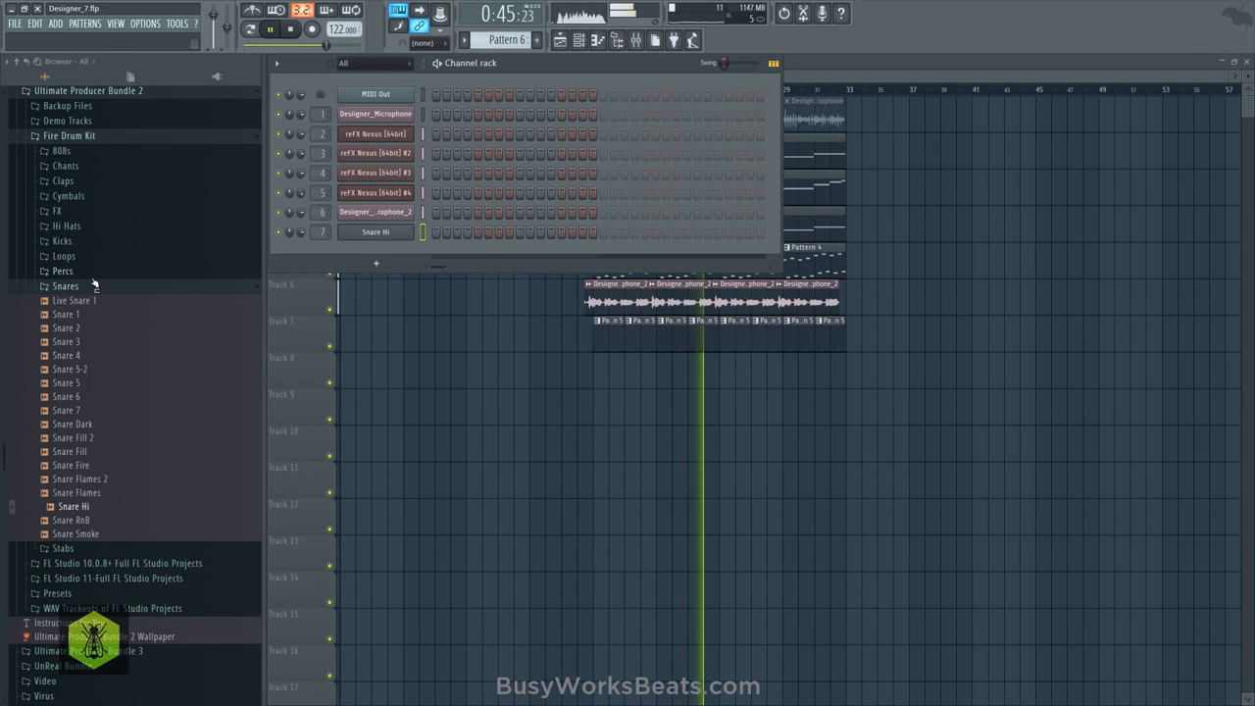
left_click(77, 243)
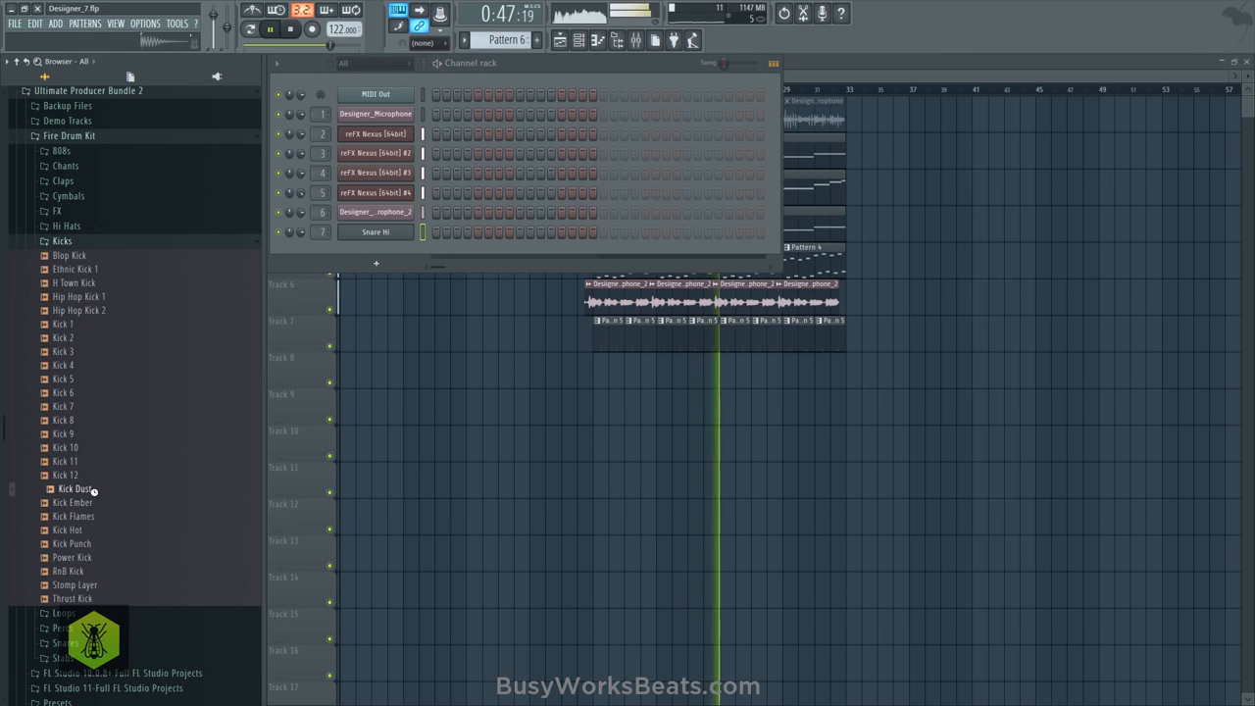
left_click_drag(98, 515, 99, 521)
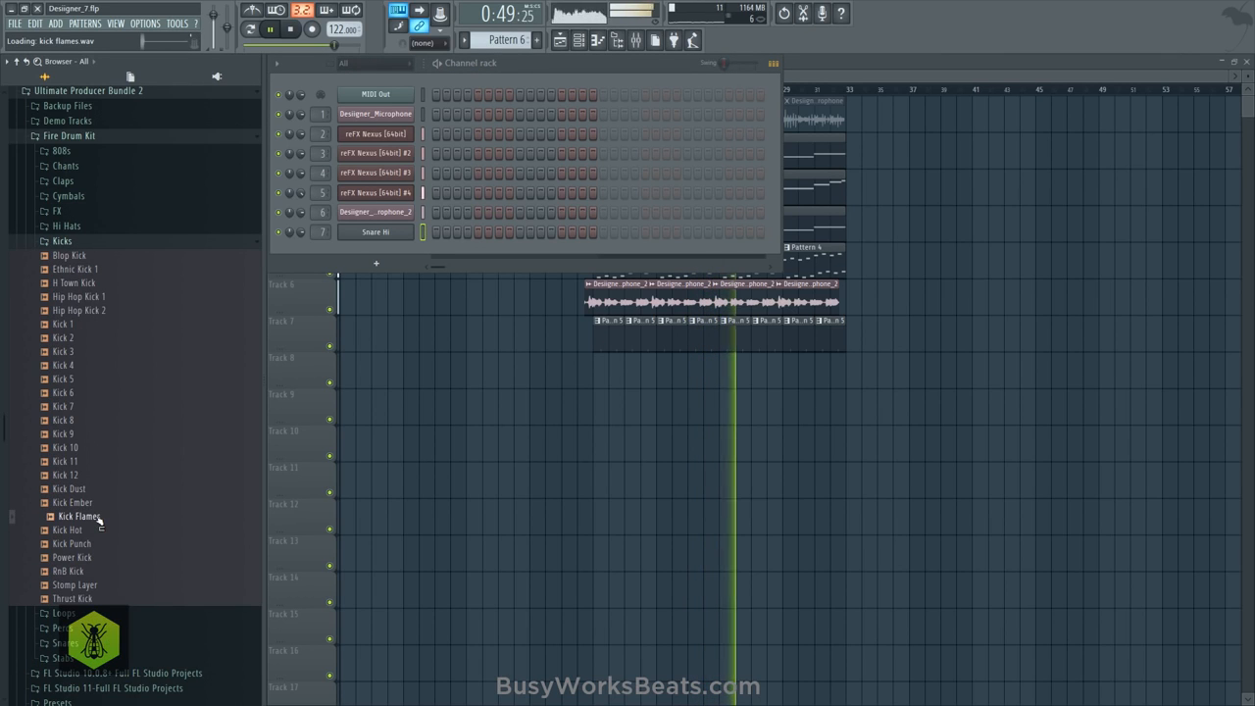
left_click(86, 530)
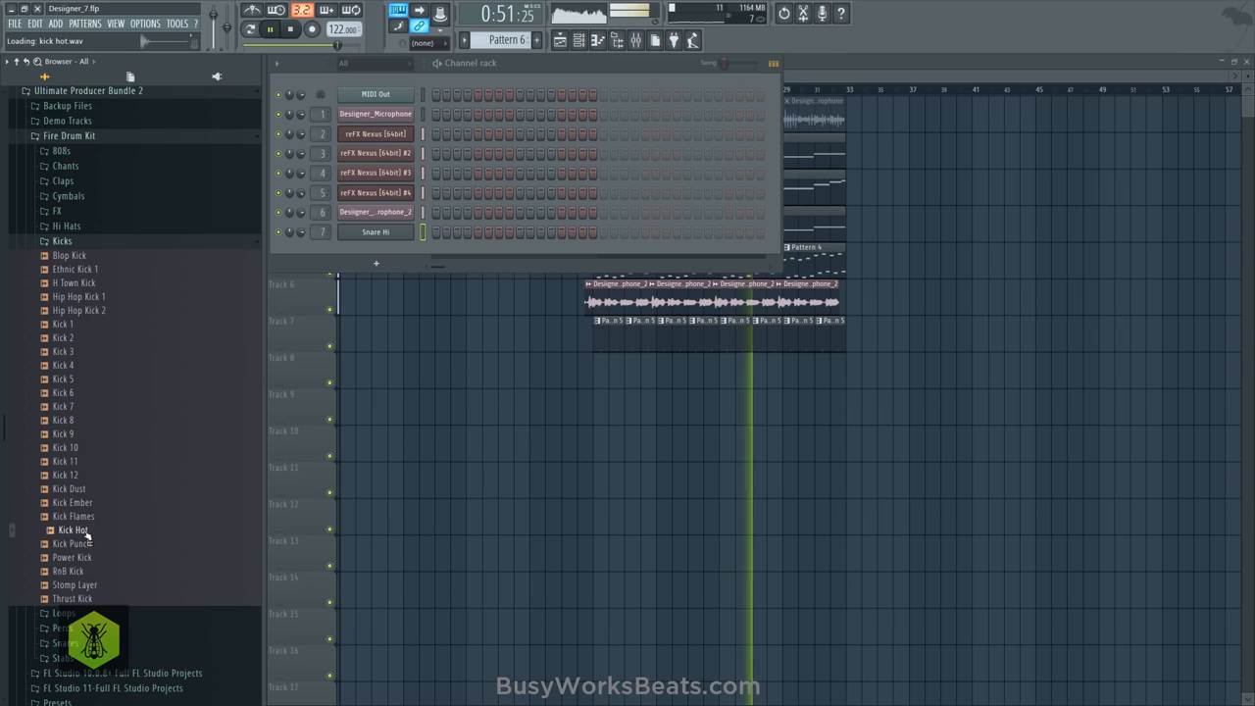
left_click(87, 543)
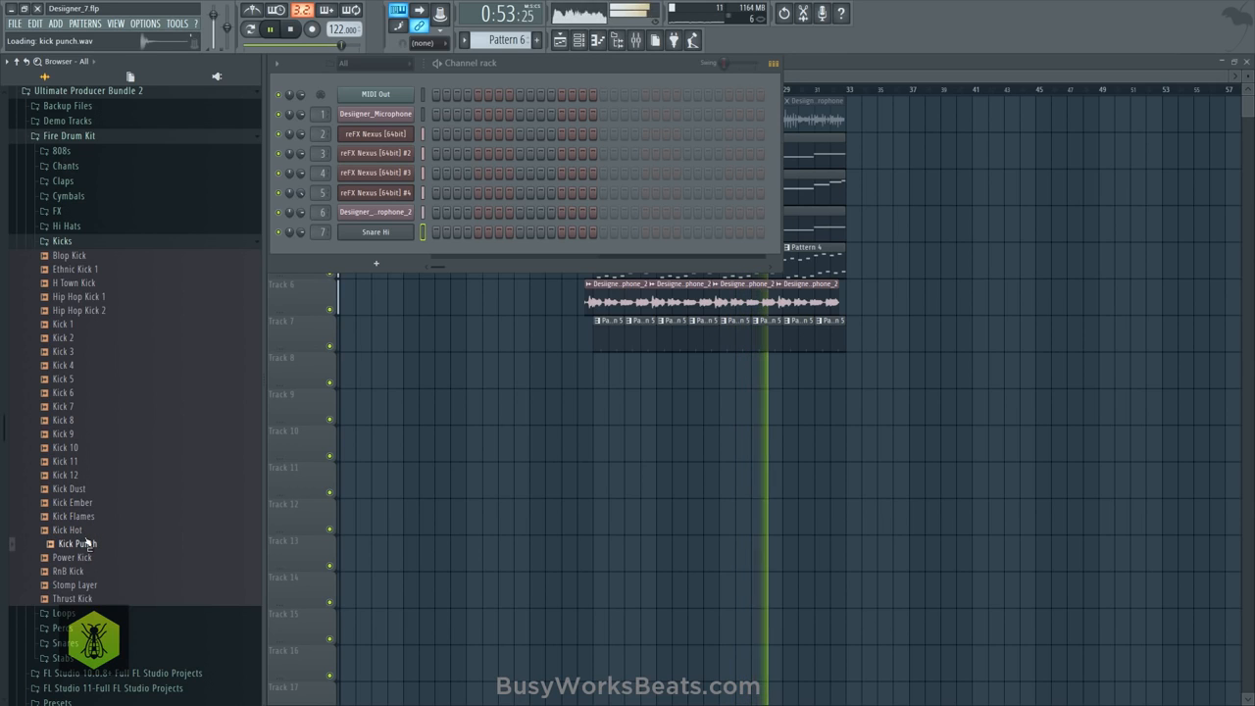
left_click(85, 557)
left_click(86, 571)
left_click(86, 584)
left_click(88, 598)
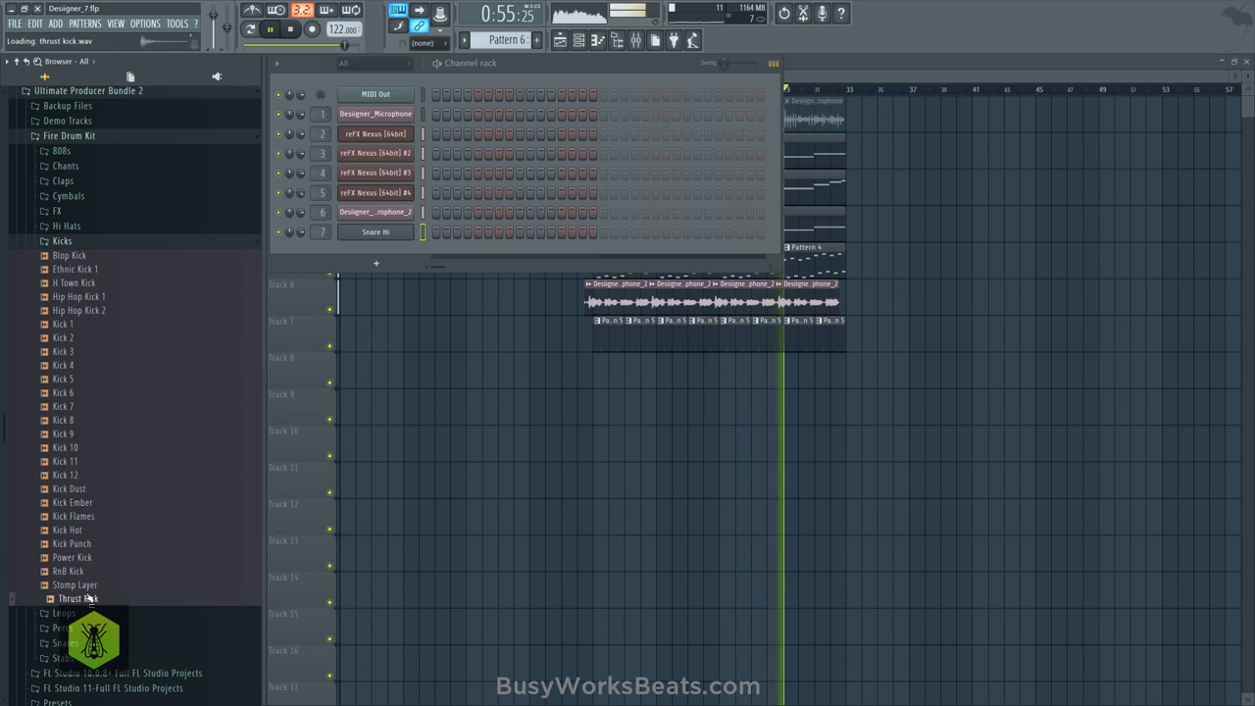
- Load Kick Hot into a new channel routed to mixer Insert 8 and place a Pattern 6 clip on Track 8 at bar 17
left_click(84, 532)
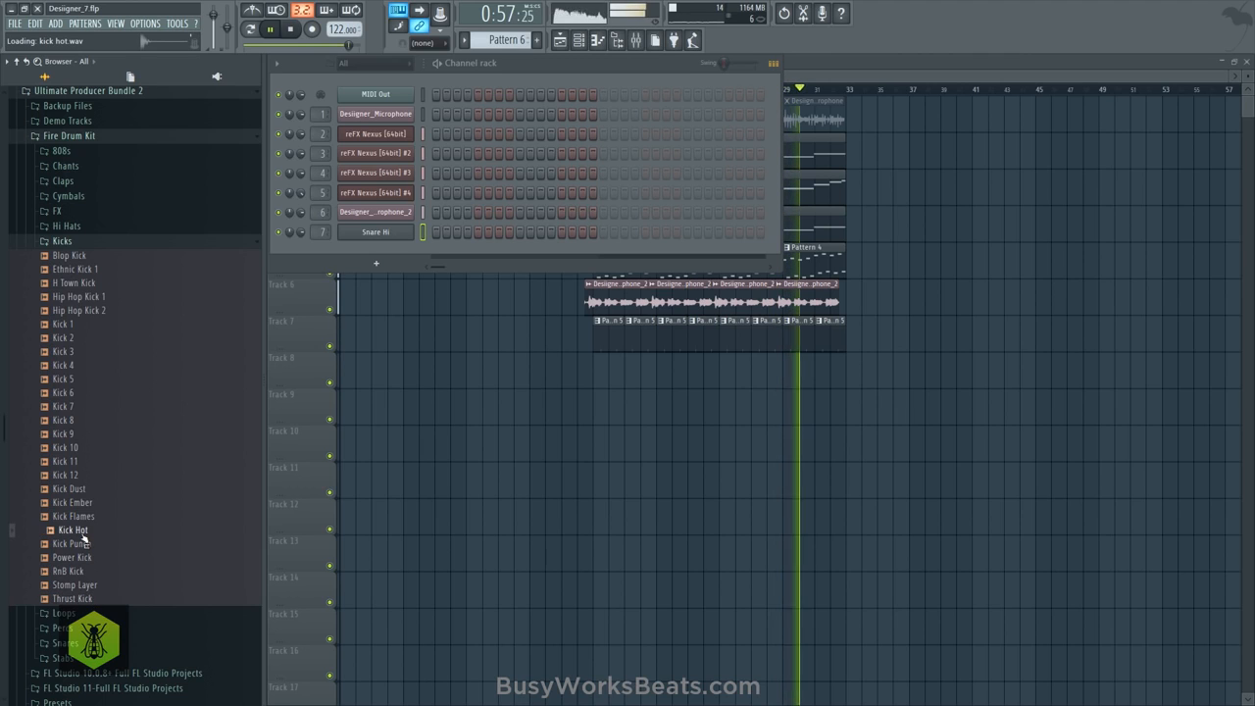
right_click(85, 538)
left_click(138, 544)
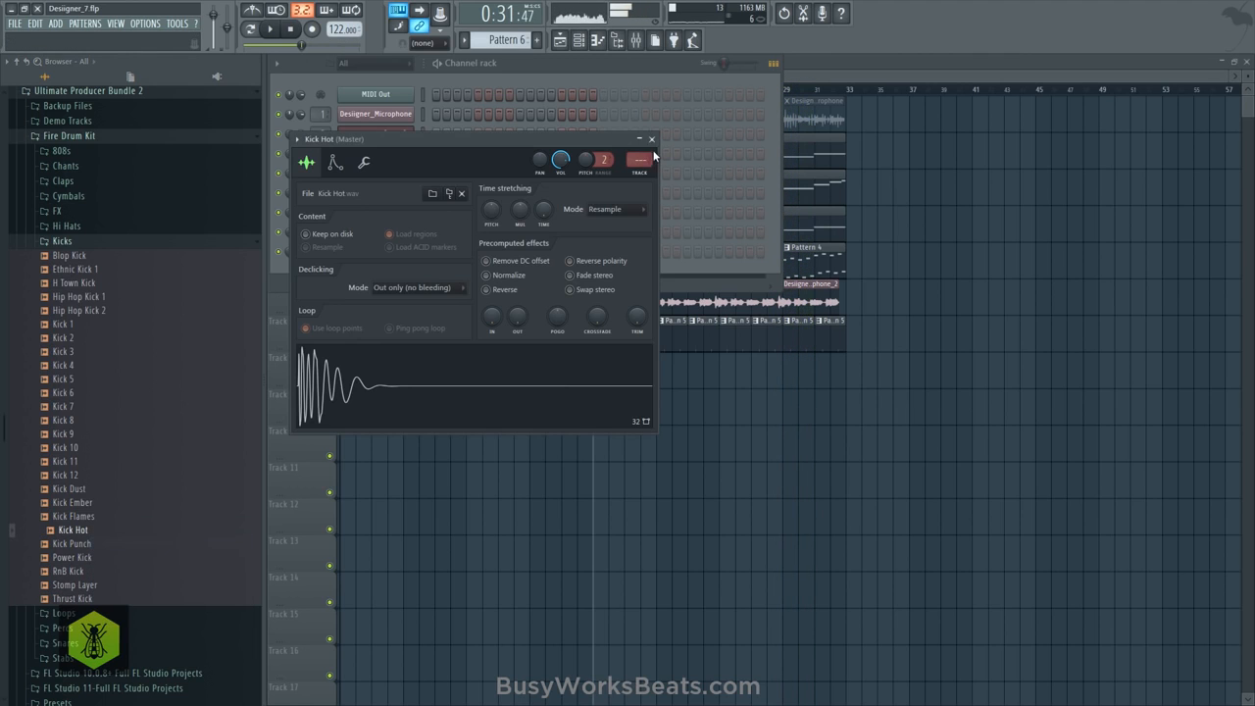
left_click(651, 140)
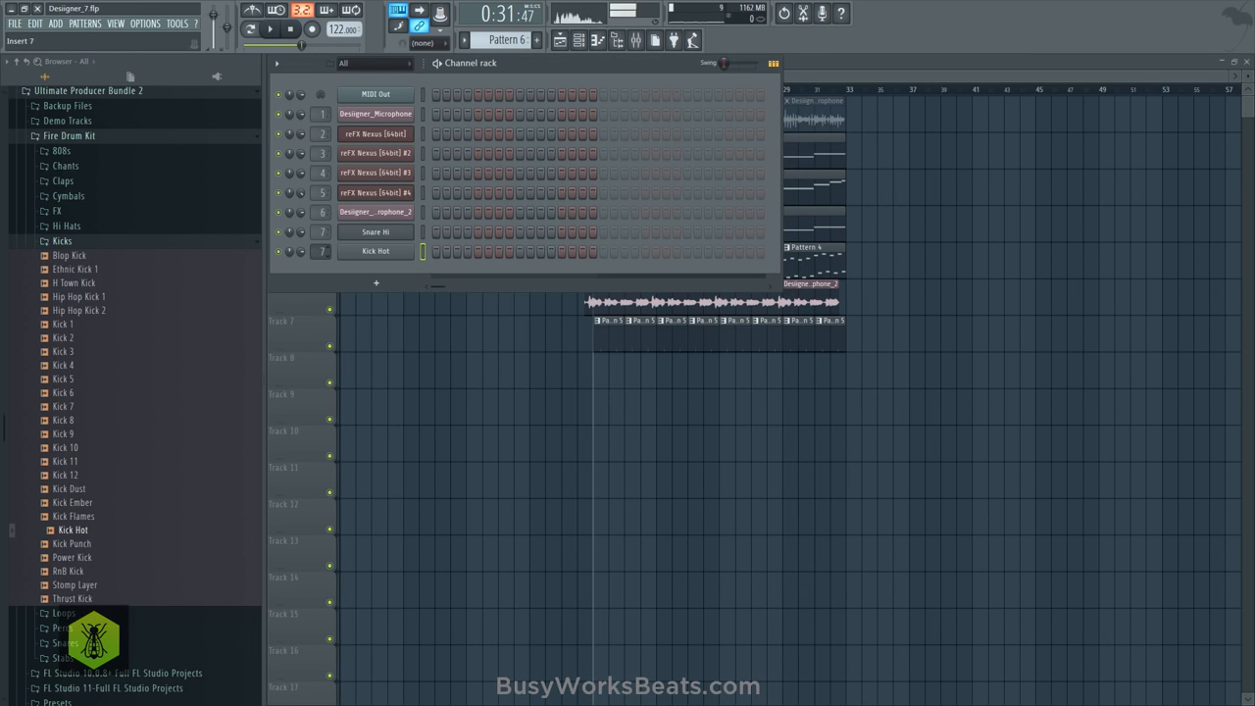
right_click(443, 361)
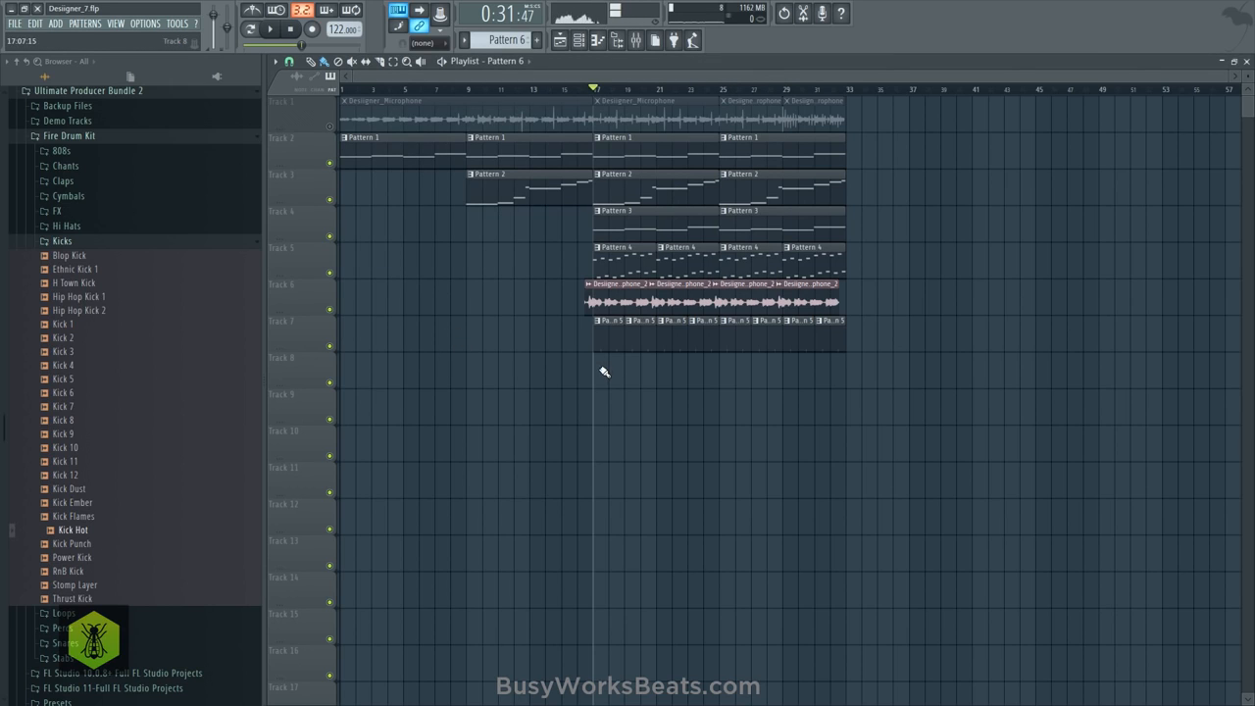
left_click(581, 40)
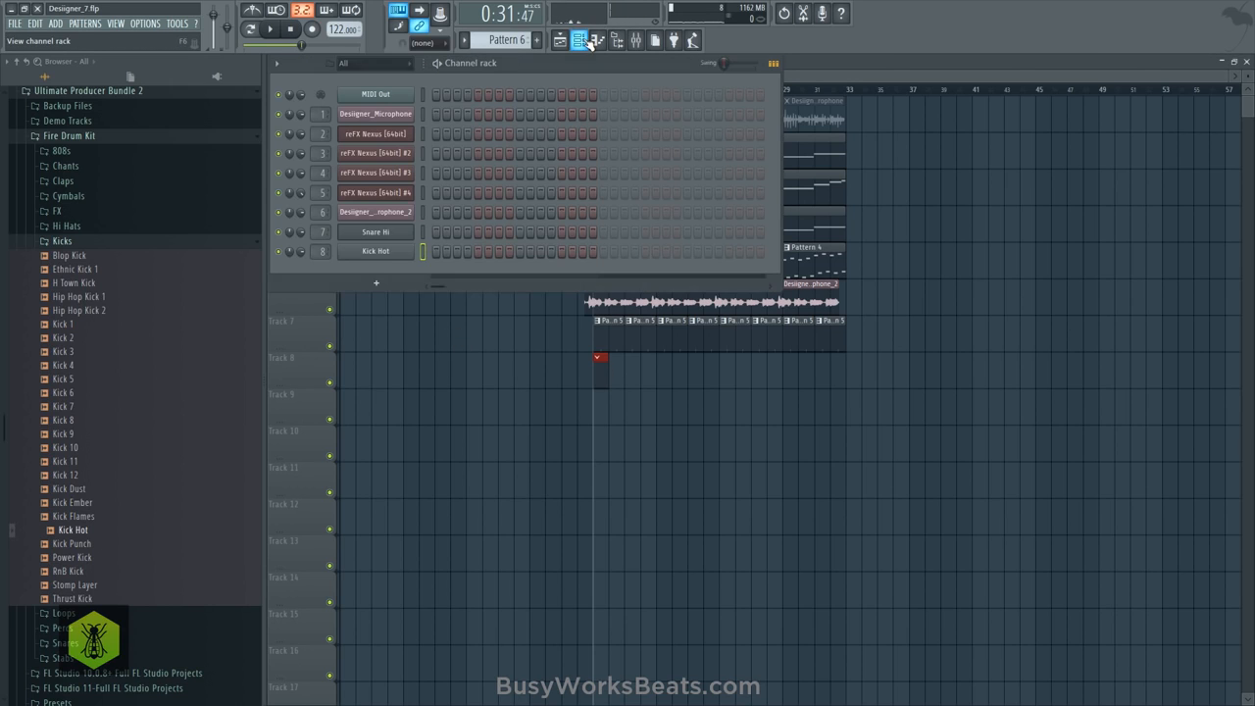
- Open Kick Hot's piano roll for Pattern 6 and set its snap to 1/3 beat
right_click(375, 252)
left_click(428, 253)
scroll(350, 90, "down", 3)
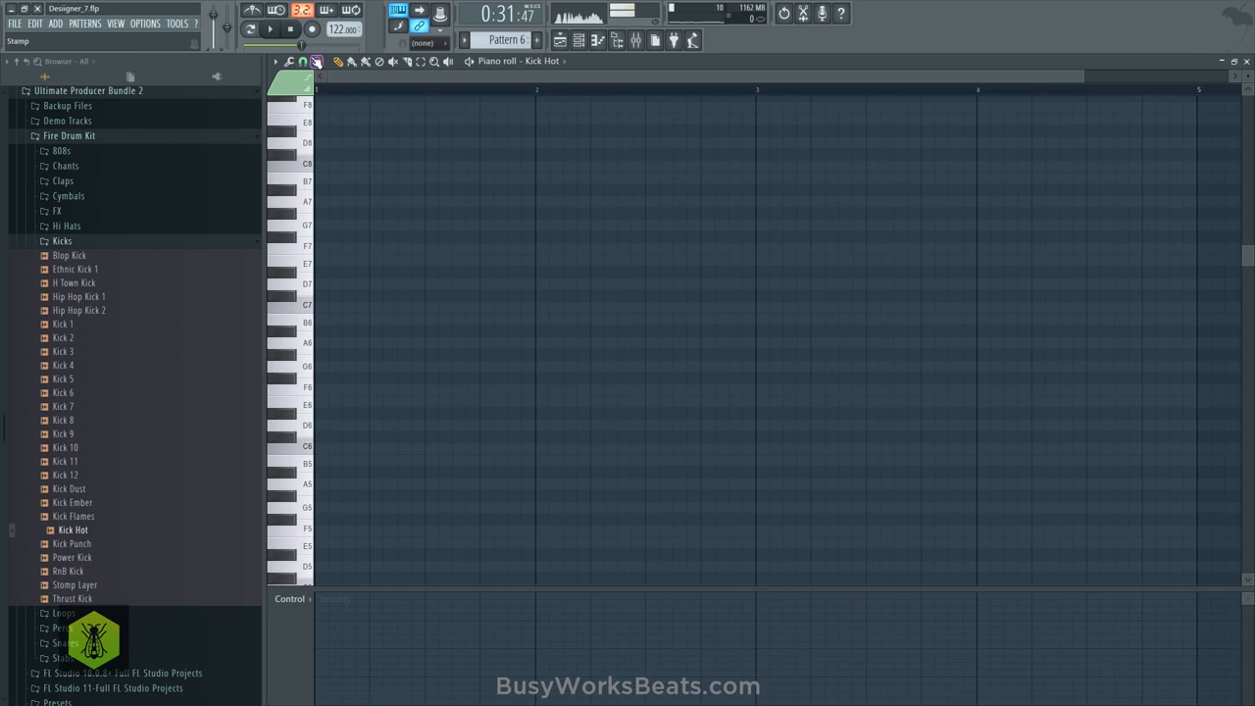
left_click(304, 61)
left_click(338, 198)
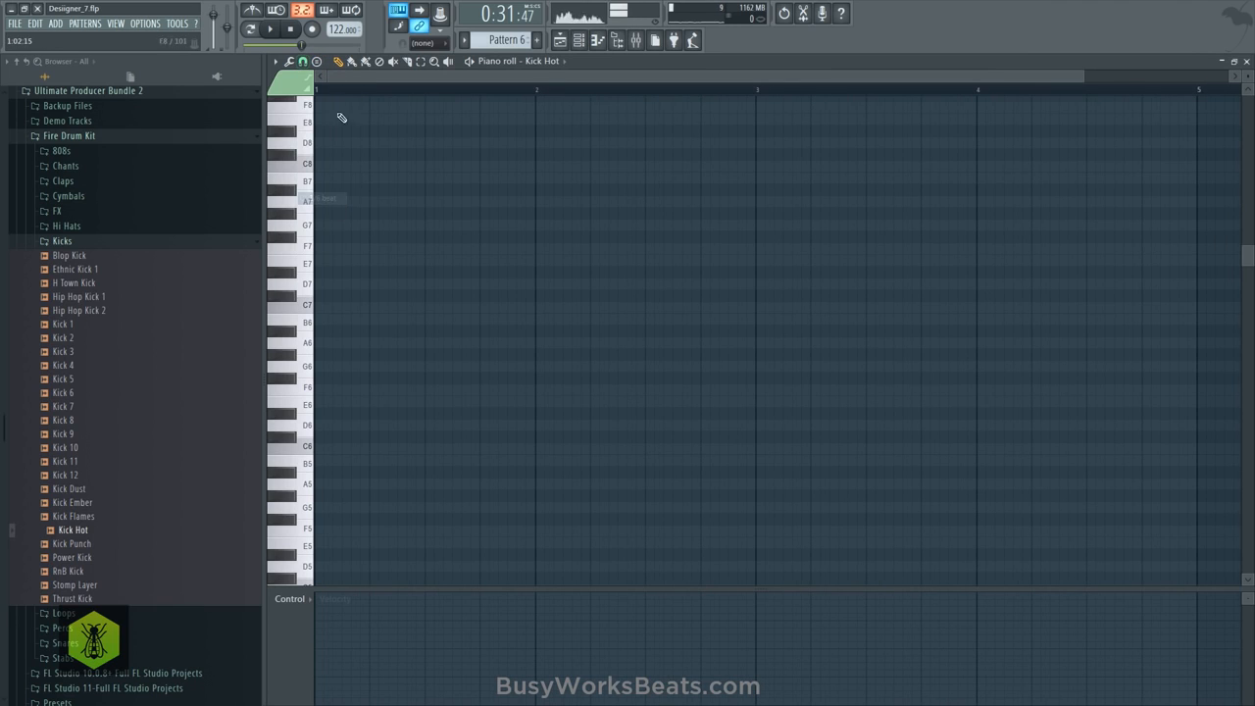
left_click(303, 61)
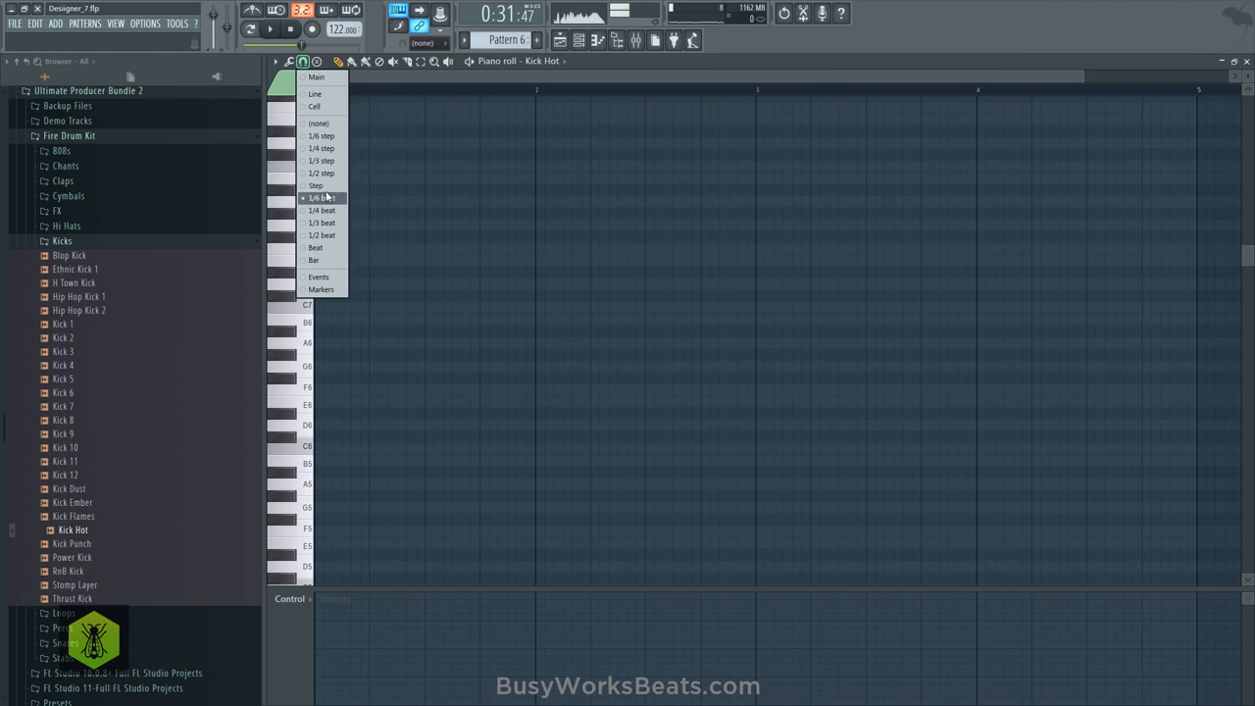
left_click(330, 226)
- Fill beats 1, 2 and 4 of bar 1 with 1/3-beat kick notes on C5
scroll(328, 333, "down", 5)
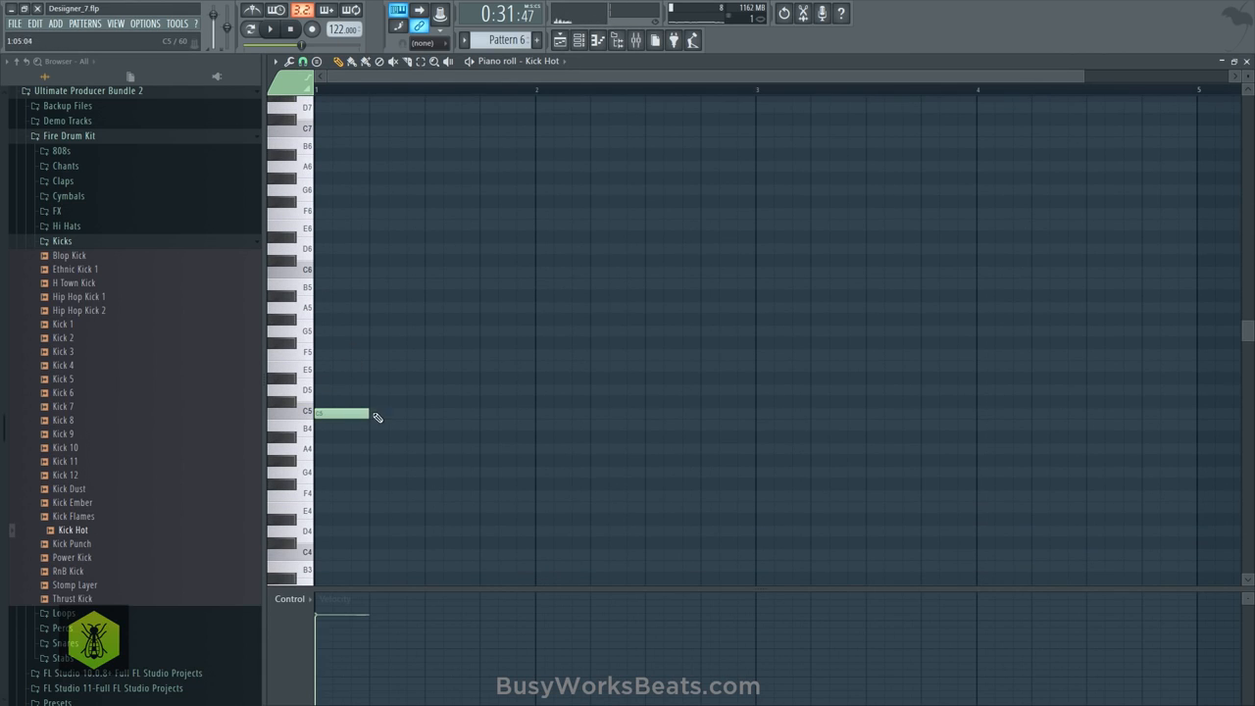
left_click(360, 414)
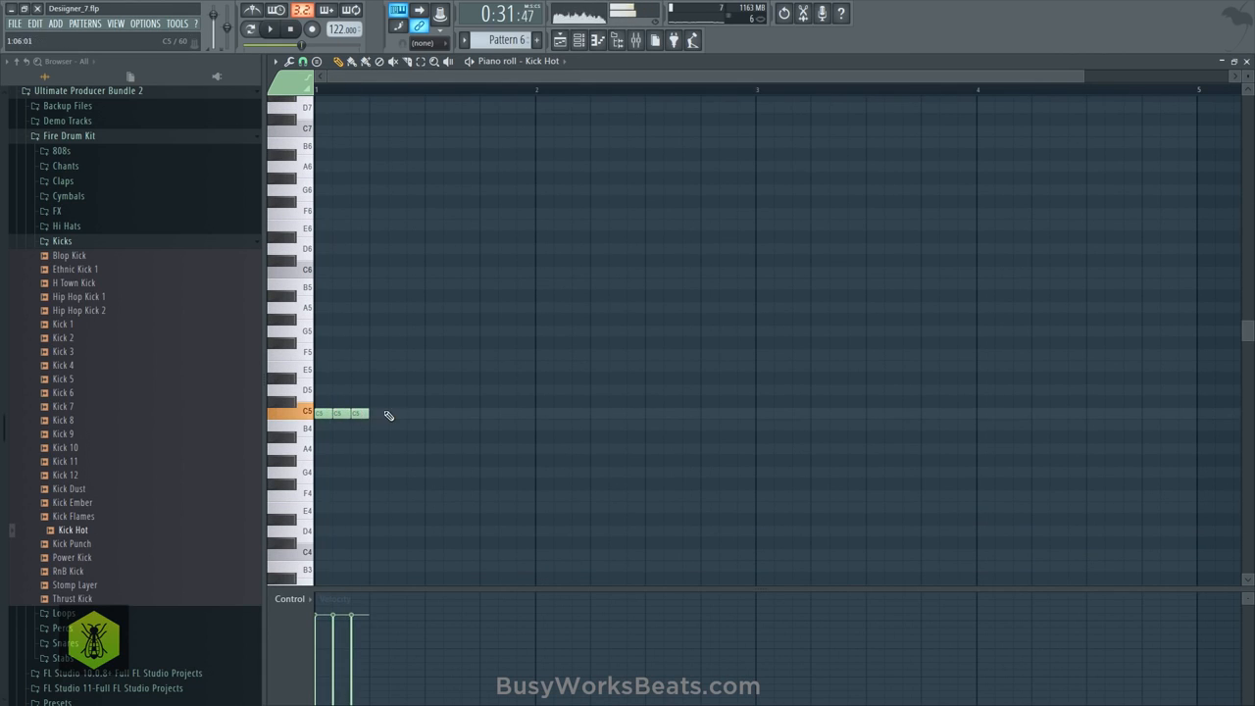
key("space")
left_click(397, 414)
left_click(416, 414)
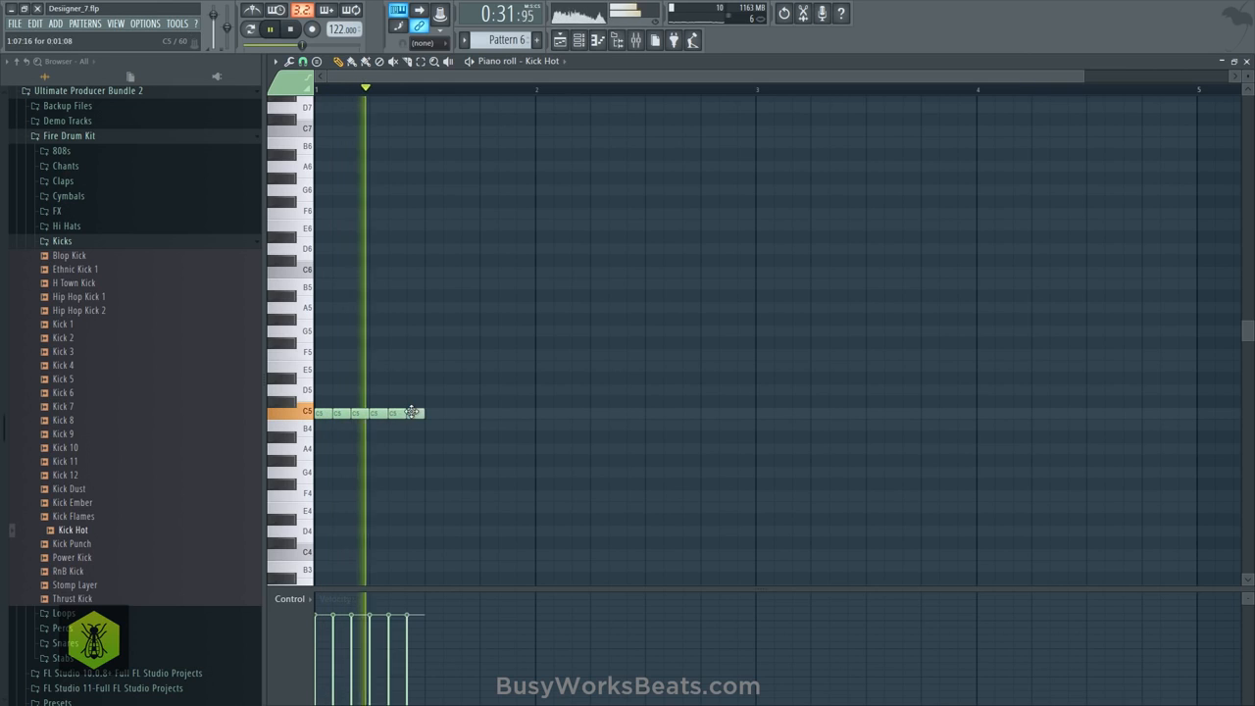
left_click(488, 414)
left_click(507, 414)
left_click(525, 414)
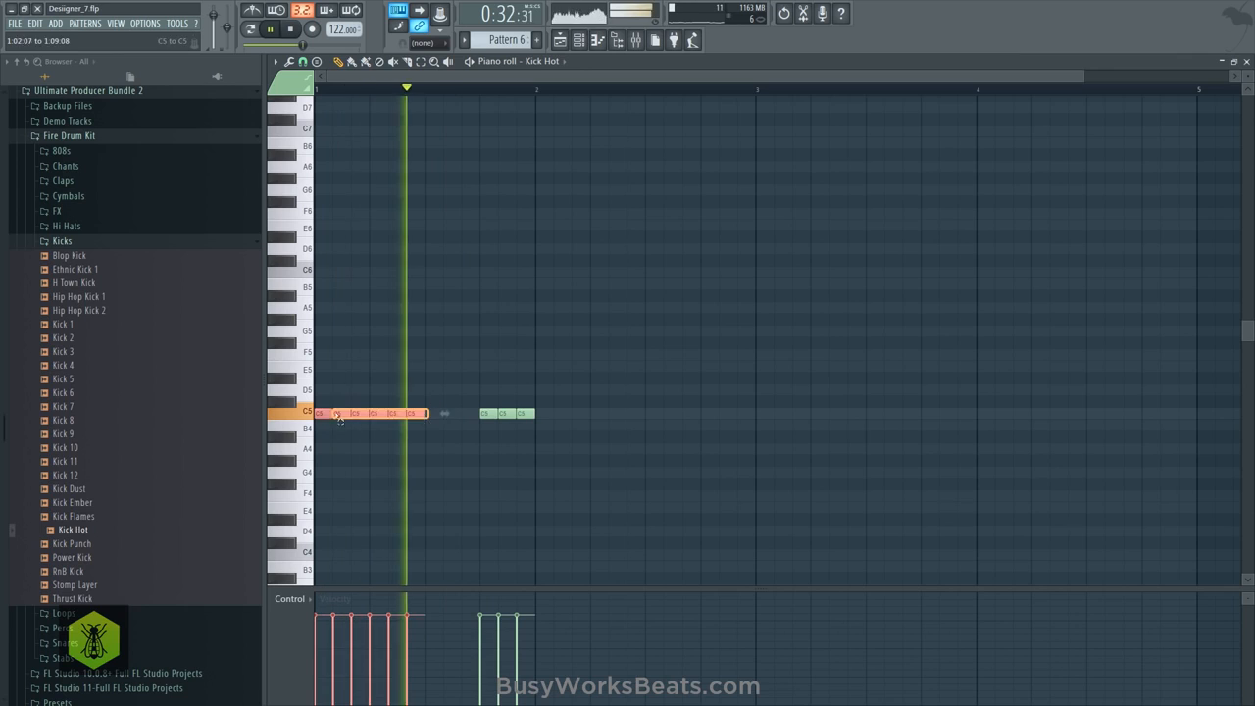
- Copy the six kick notes from beats 1 and 2 of bar 1 to the start of bar 2 and save the project
key("space")
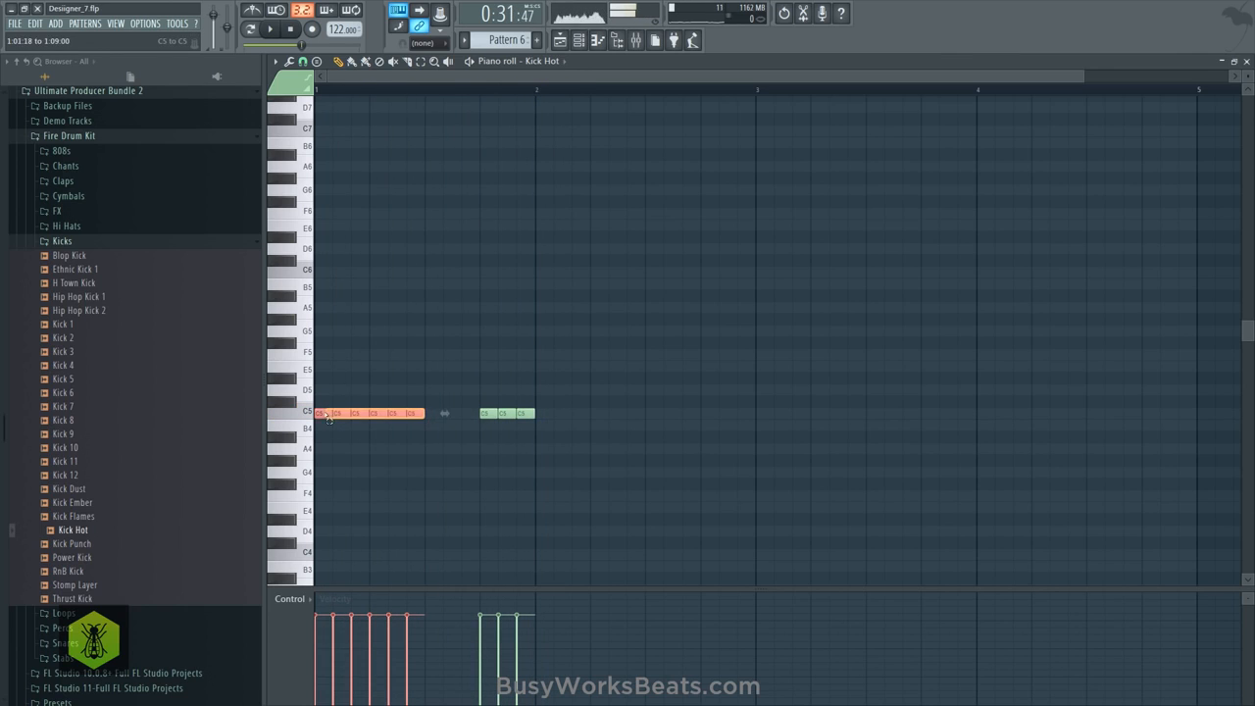
left_click_drag(328, 416, 551, 413)
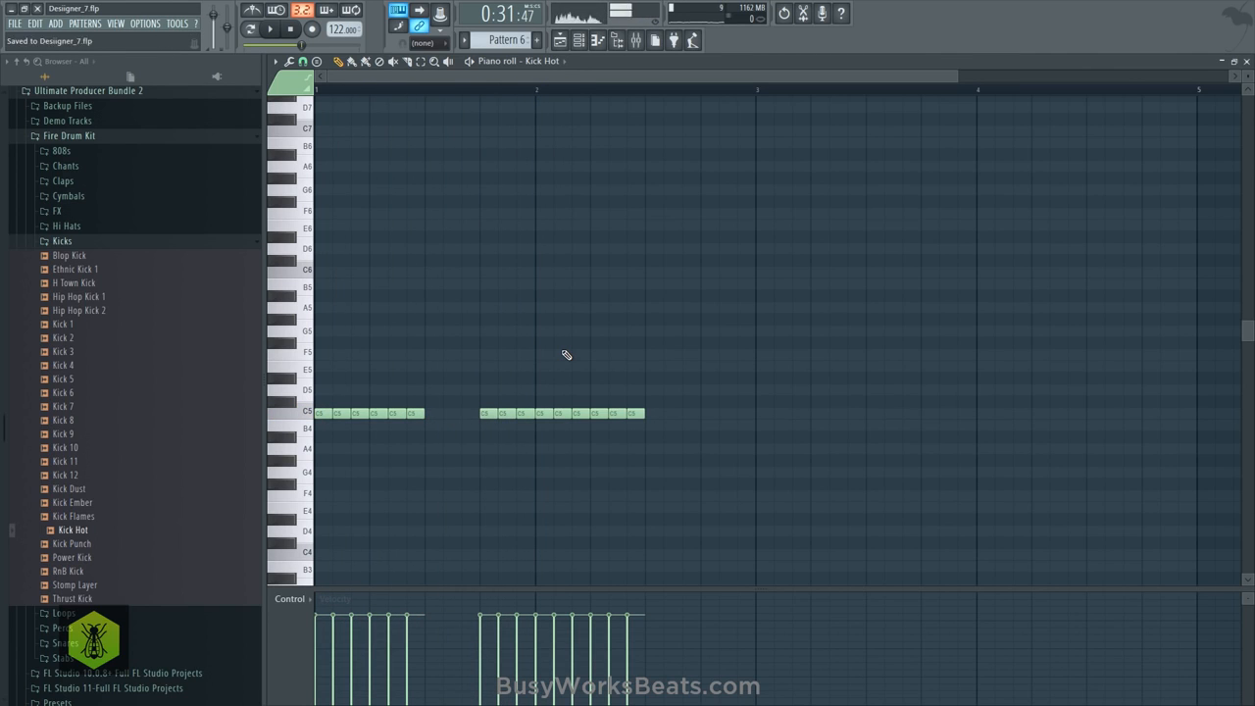
key("space")
- Raise the velocity of all kick notes to maximum and lower Kick Hot's volume slightly on mixer Insert 8 during playback
key("space")
left_click_drag(629, 592, 302, 581)
key("space")
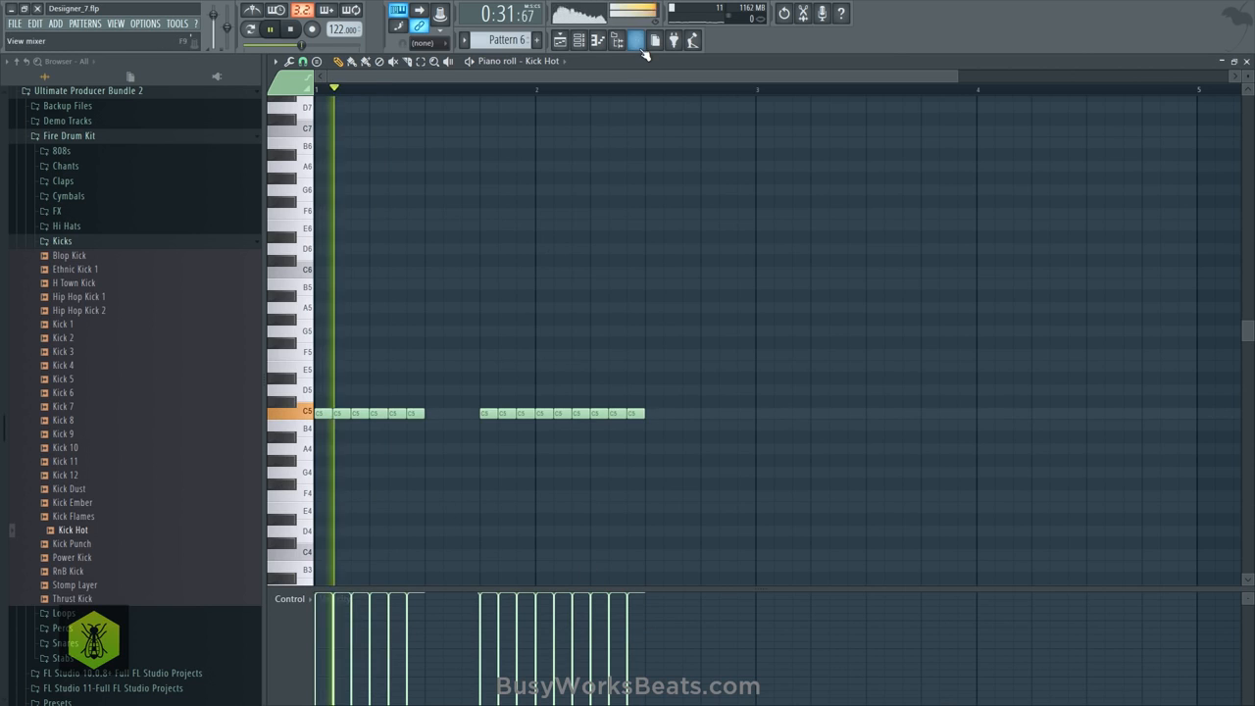
left_click(635, 40)
key("F9")
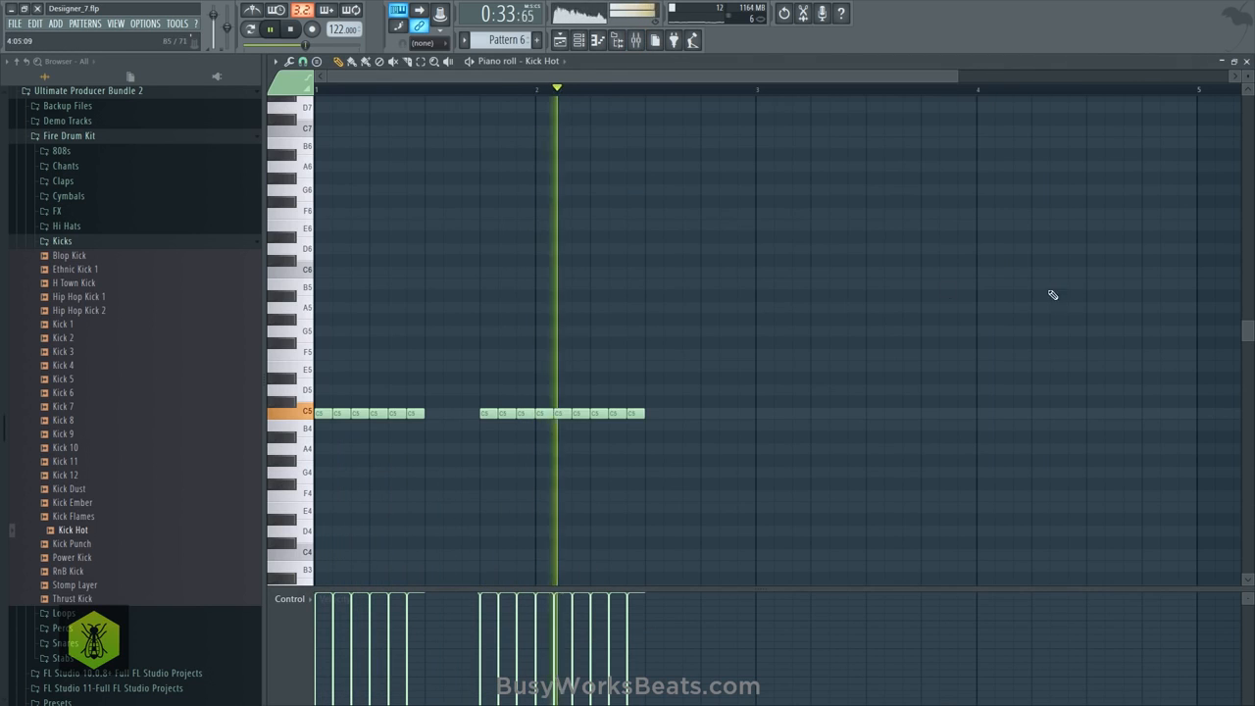
key("space")
left_click_drag(669, 408, 317, 418)
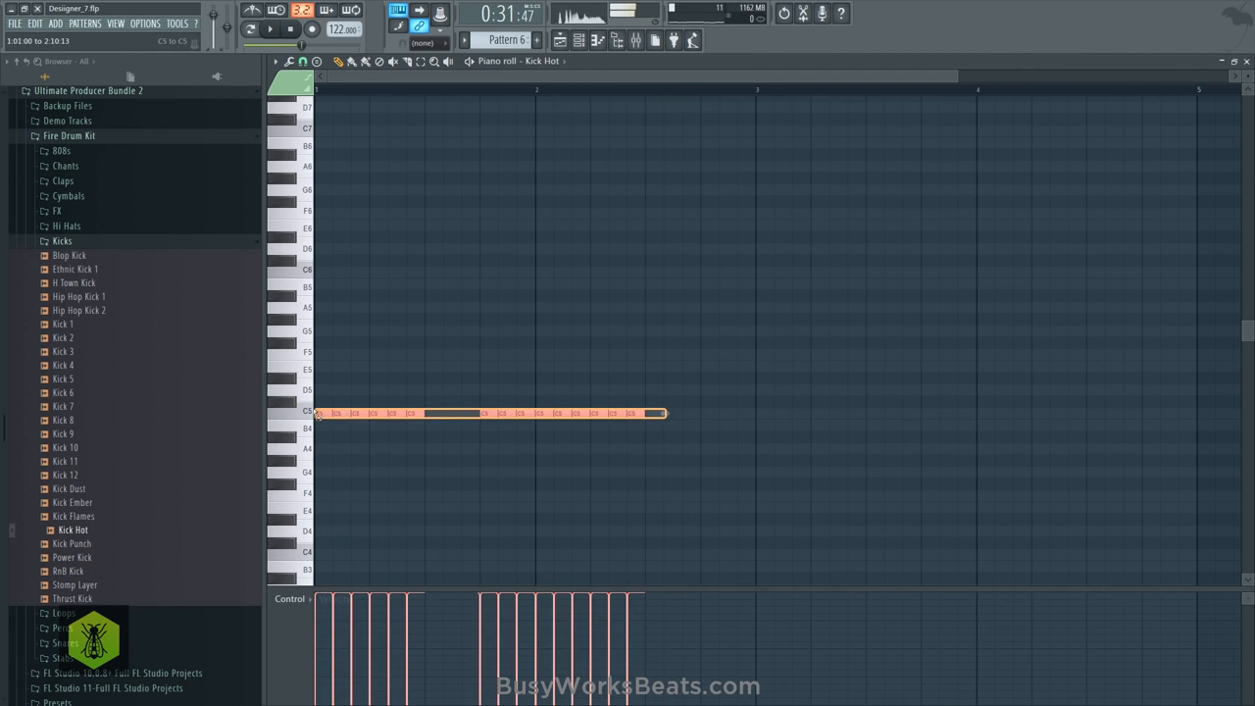
left_click(381, 430)
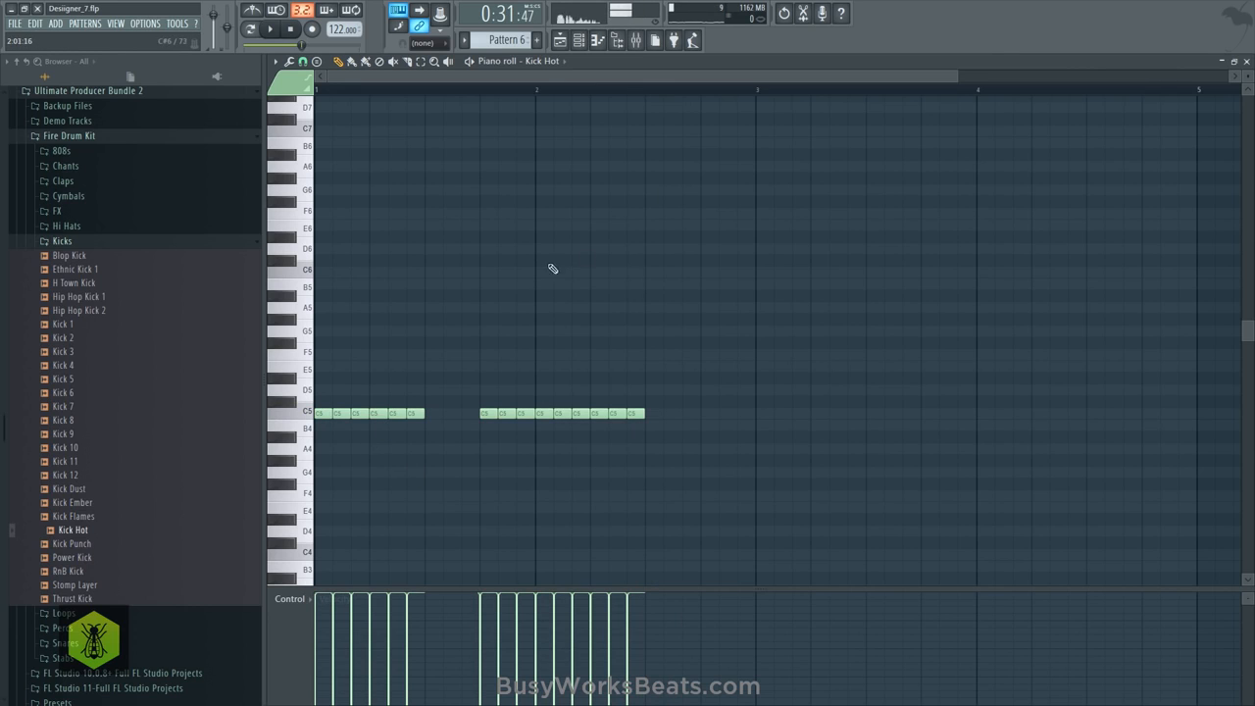
key("space")
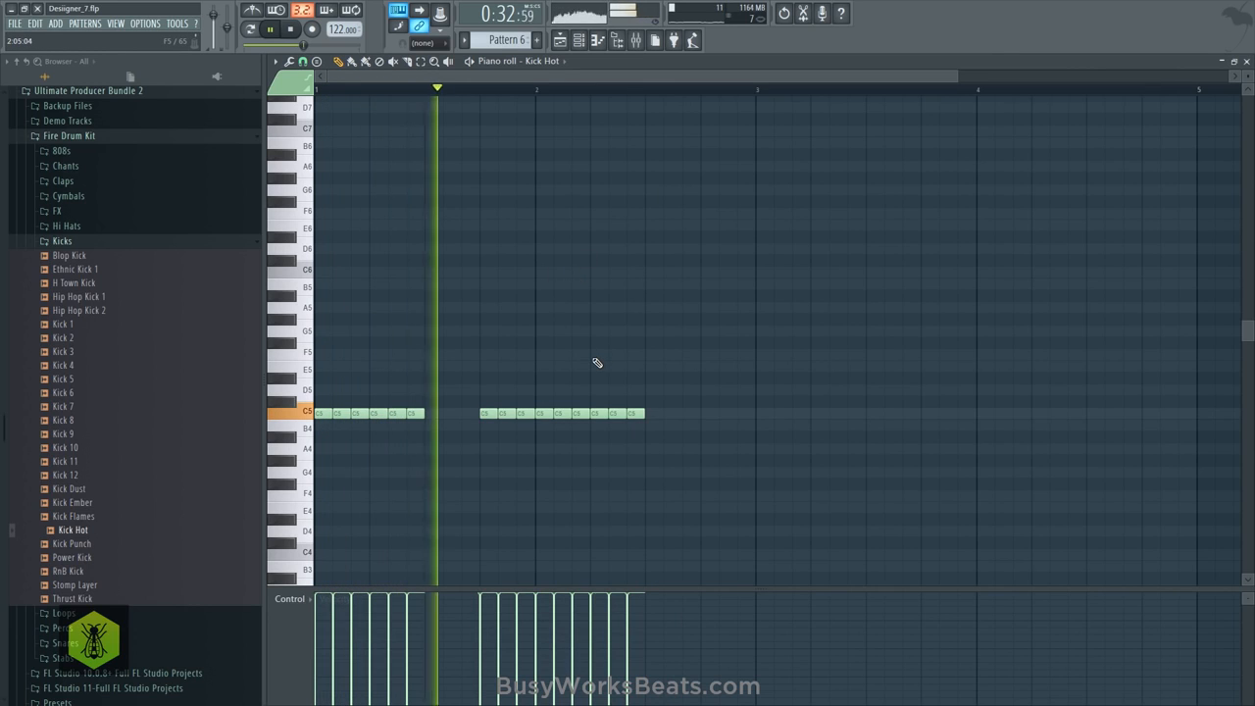
key("space")
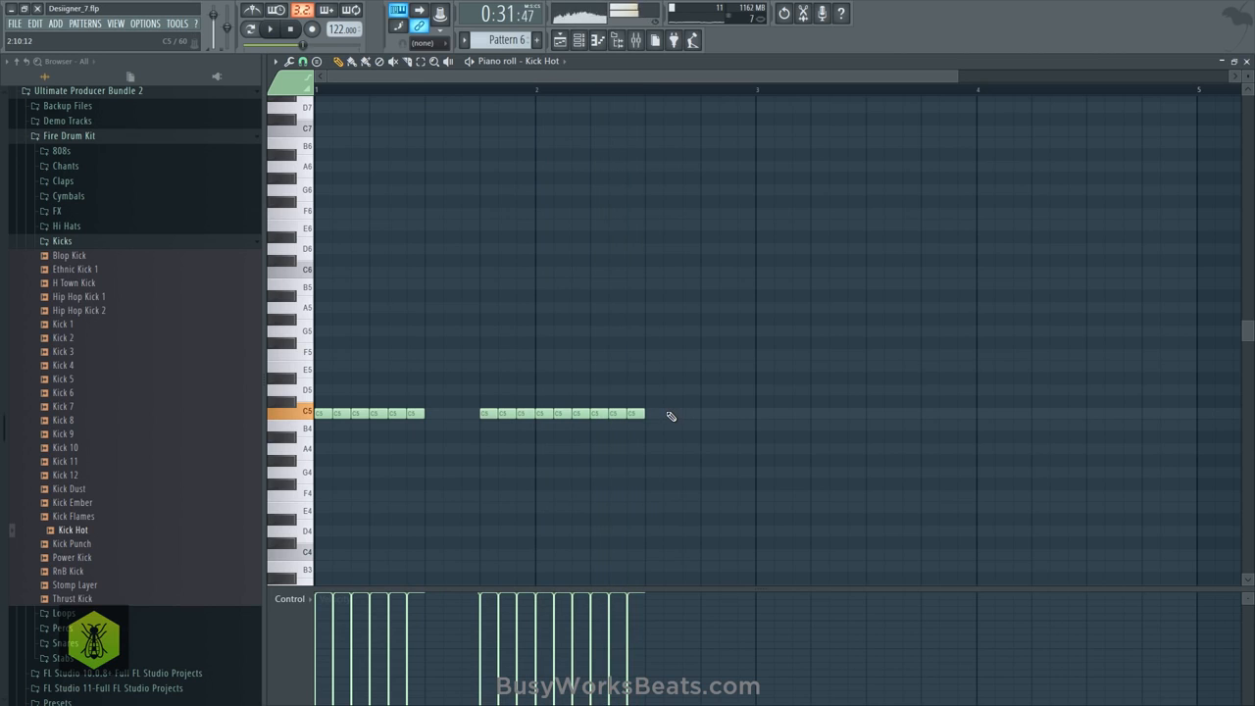
- Copy the C5 kick notes onto beat 4 of bar 2 and beats 1, 2 and 4 of bar 3
key("space")
mouse_move(528, 416)
left_mouse_down()
mouse_move(487, 420)
mouse_move(731, 410)
left_mouse_up()
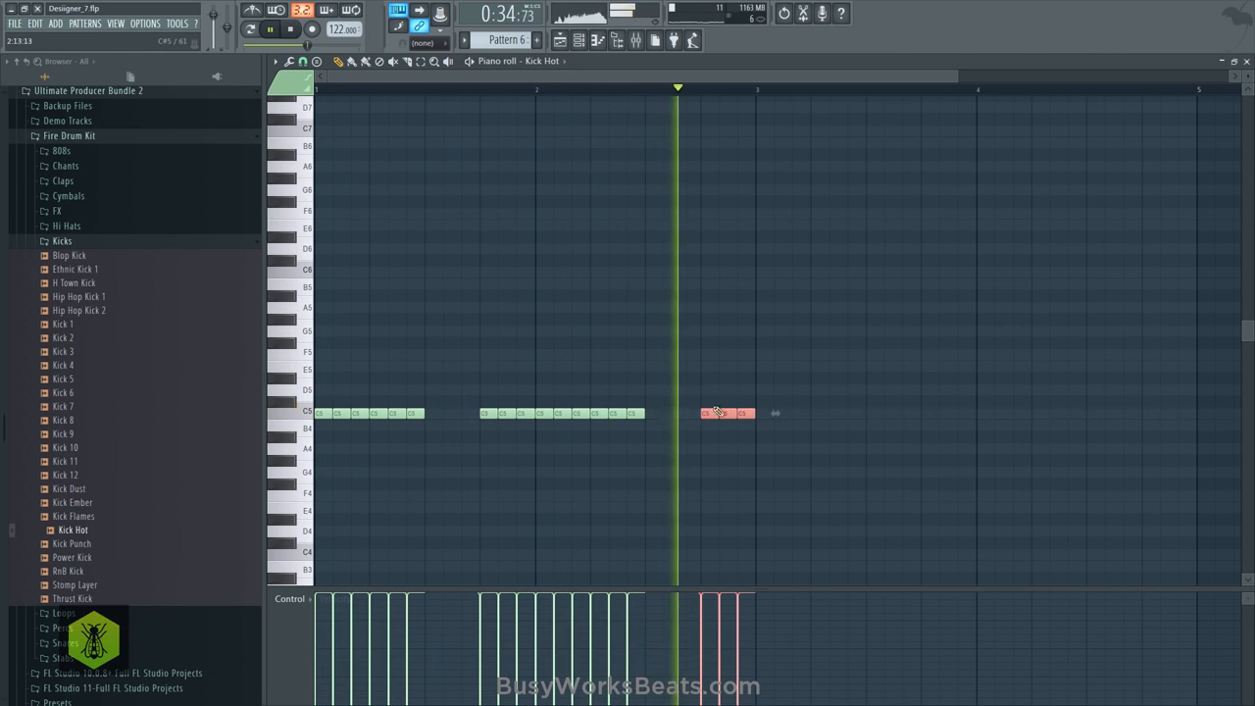
mouse_move(648, 397)
left_mouse_down()
mouse_move(526, 418)
mouse_move(765, 413)
mouse_move(707, 411)
left_mouse_up()
left_click(740, 409, "ctrl")
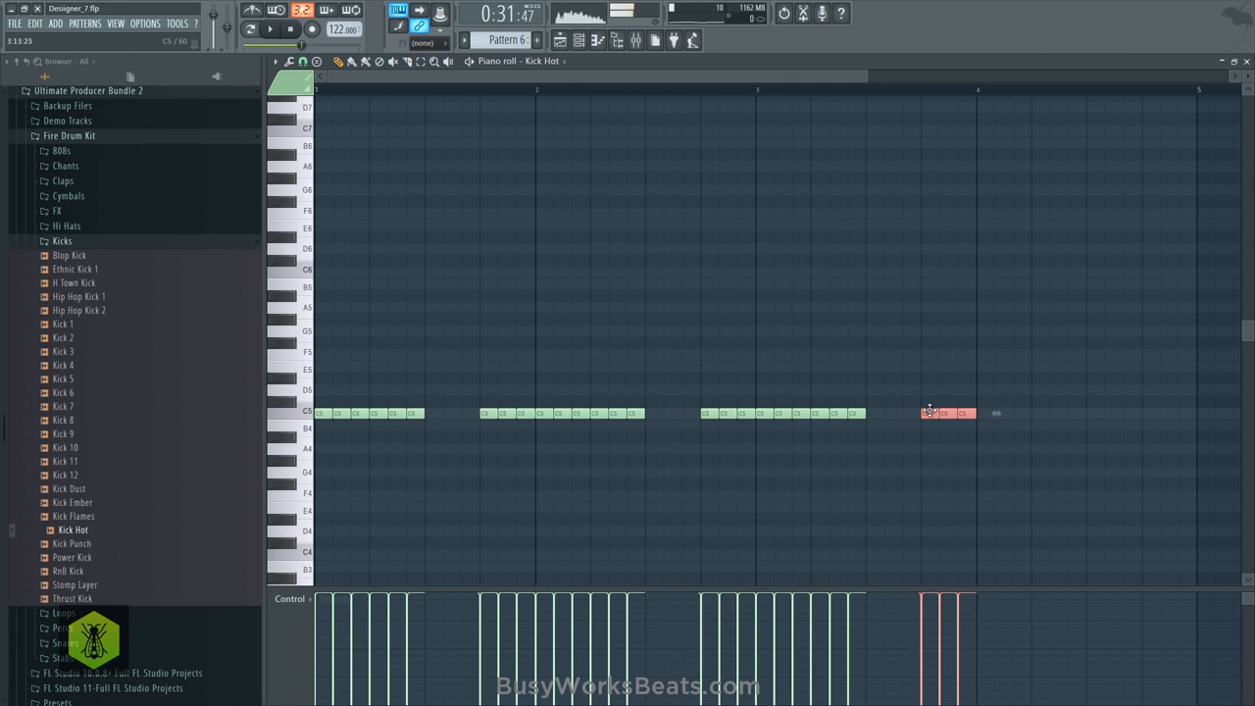
- Fill all four beats of bar 4 with copied C5 kick notes, then close the piano roll and mixer
key("space")
mouse_move(874, 404)
left_mouse_down()
mouse_move(872, 418)
mouse_move(763, 413)
mouse_move(1097, 403)
mouse_move(1096, 416)
left_mouse_up()
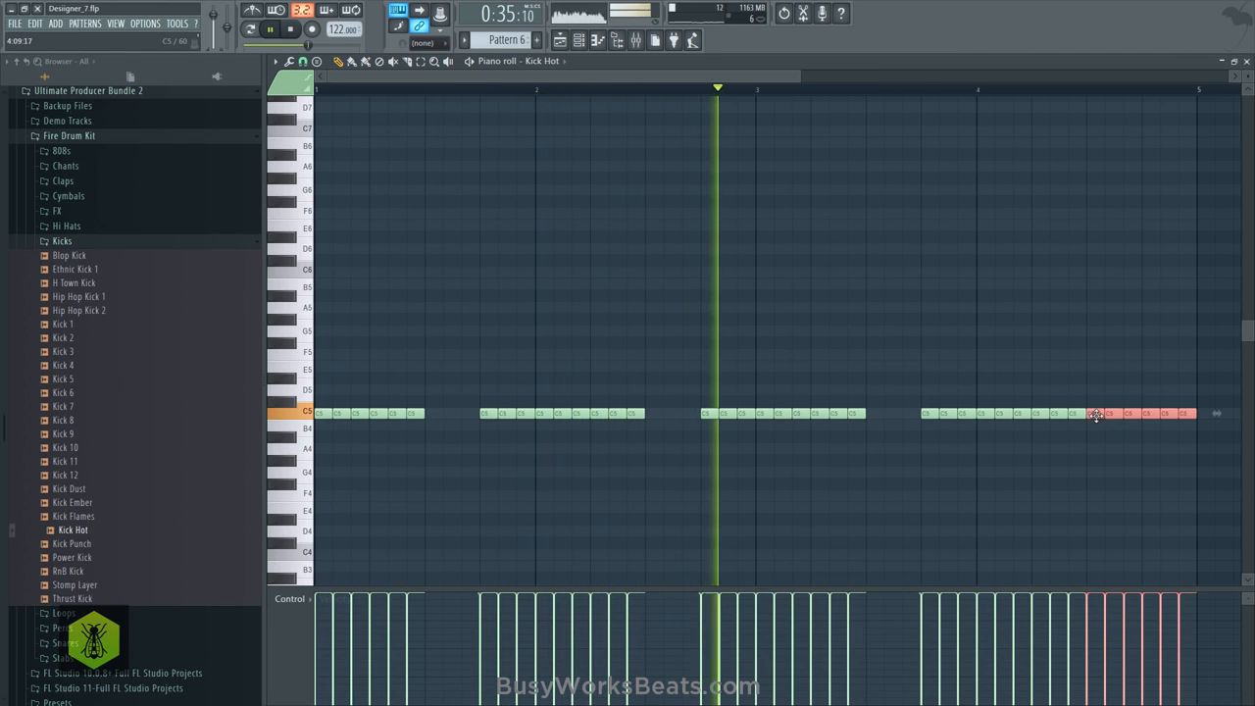
left_click(1106, 298, "ctrl")
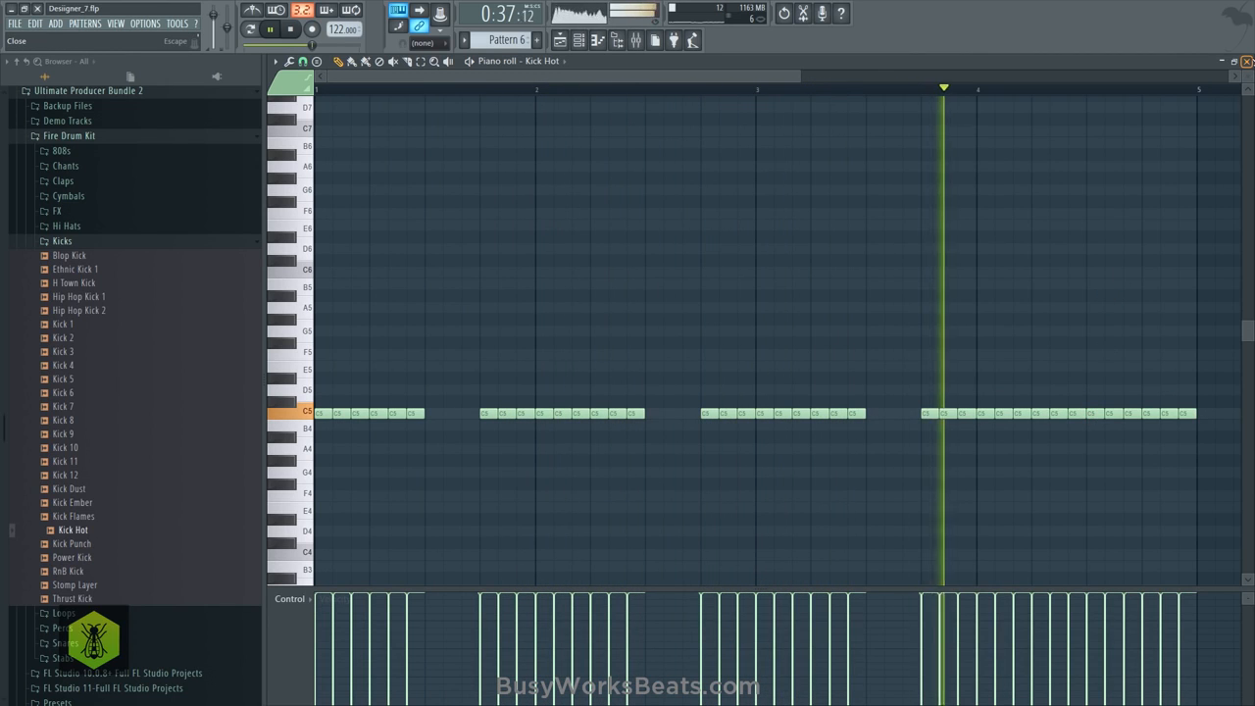
left_click(1246, 61)
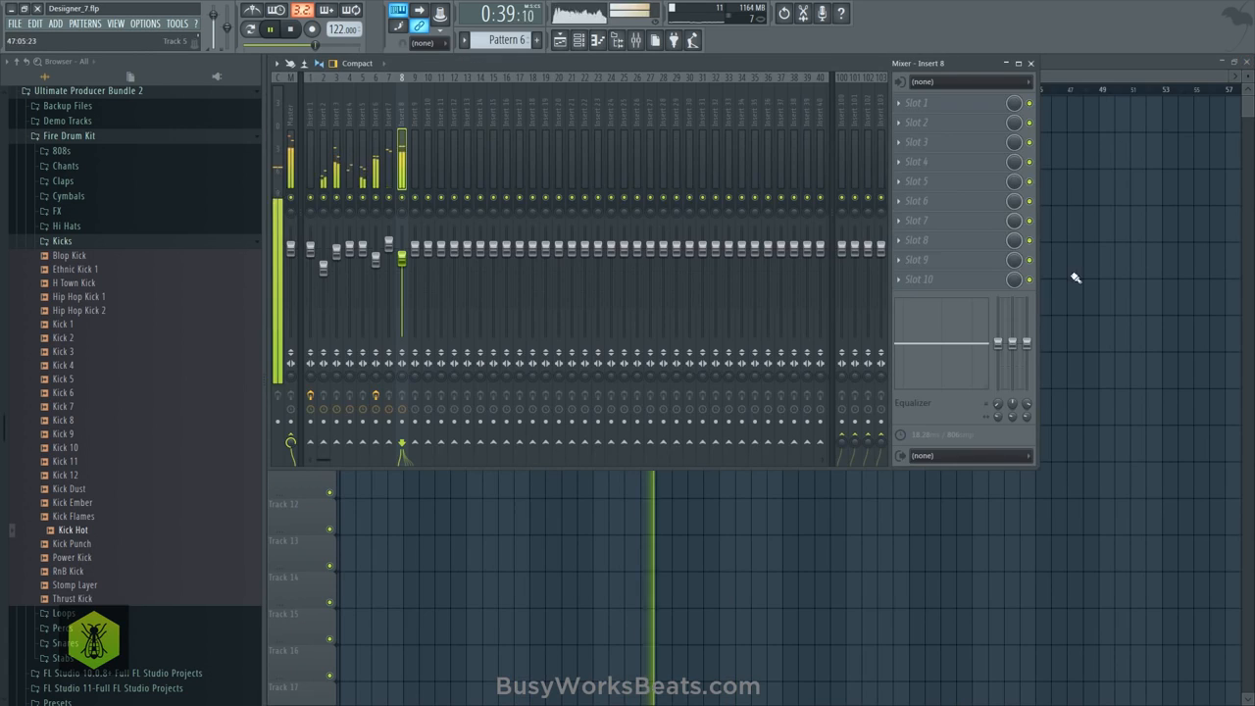
key("F9")
key("space")
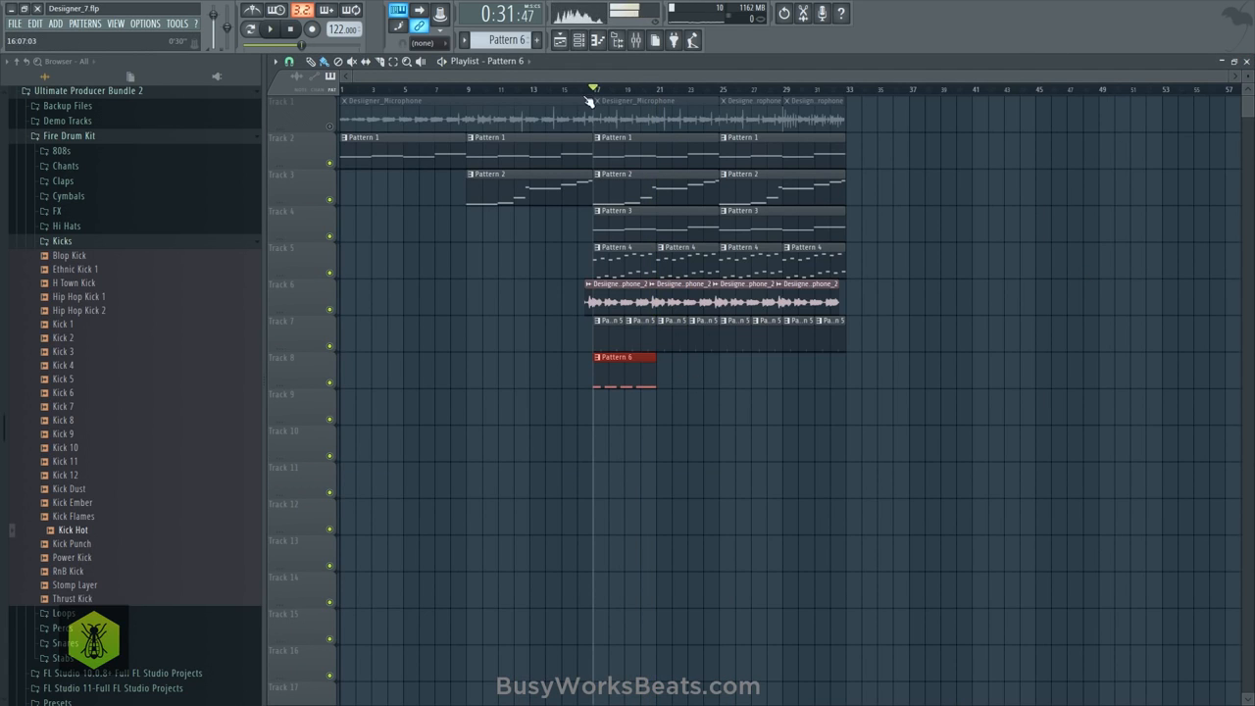
- Set the playlist snap to none and play the arrangement from bar 17 with the Pattern 6 clip
scroll(591, 98, "up", 3)
left_click(289, 62)
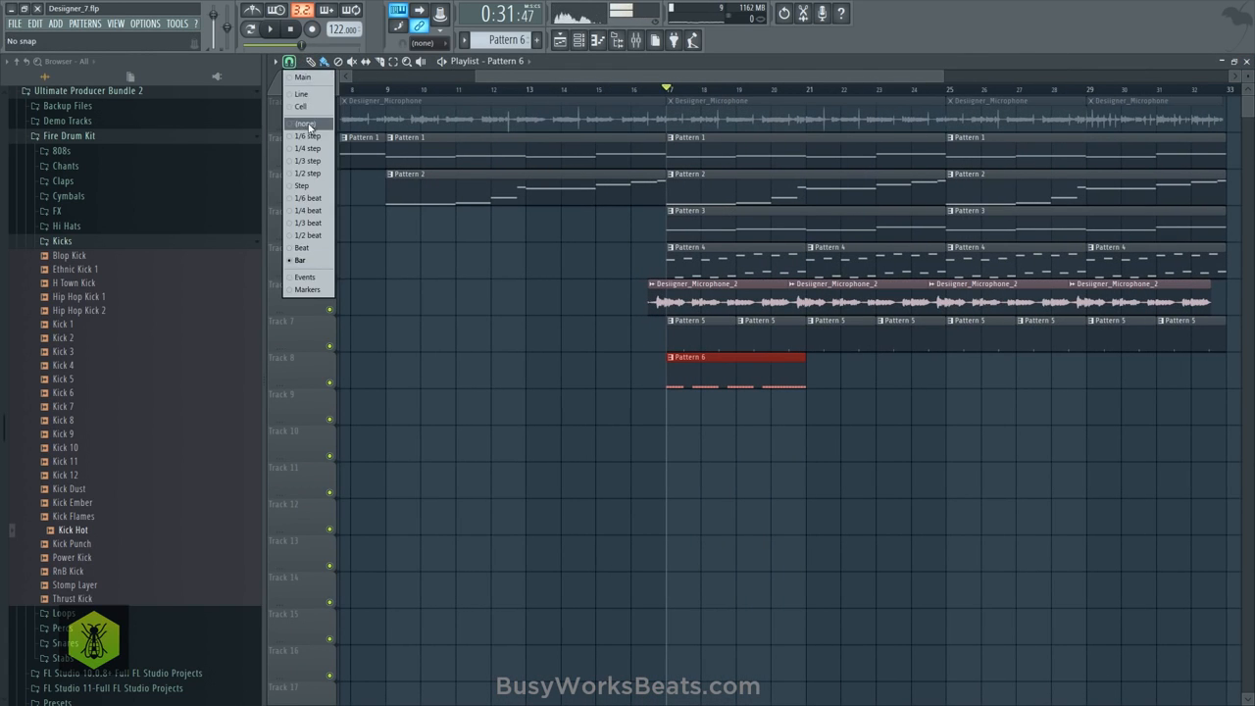
left_click(306, 124)
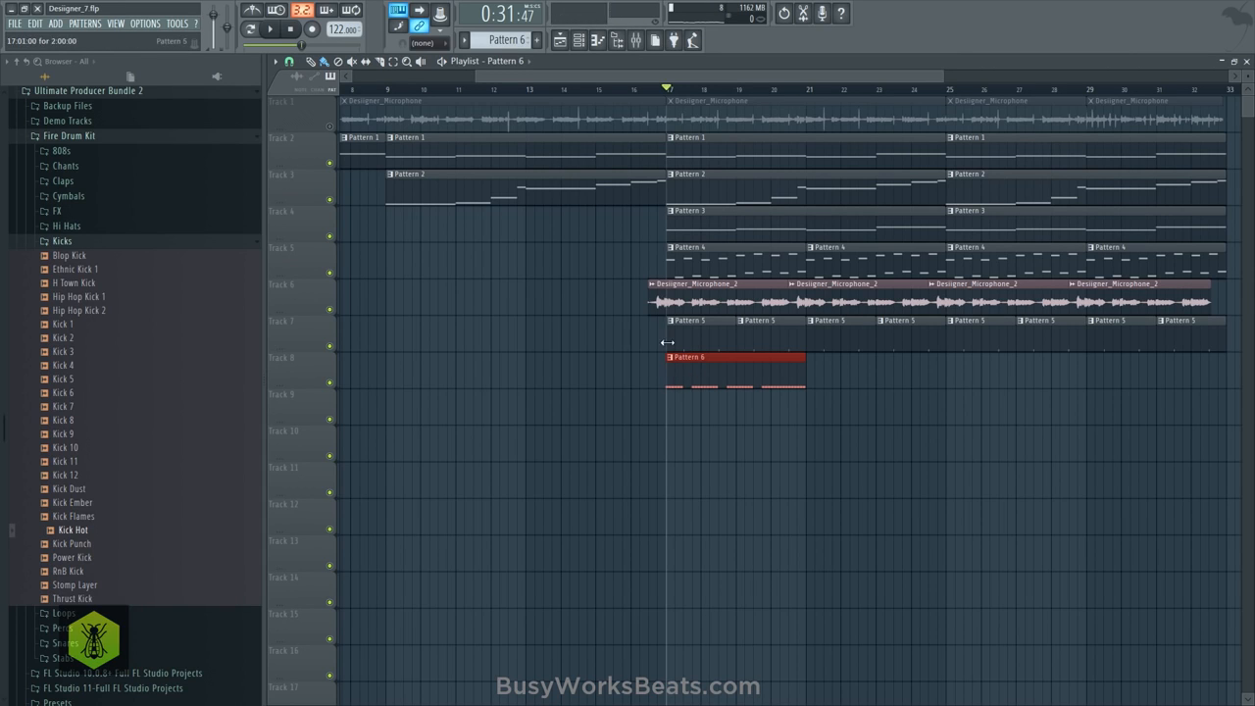
key("space")
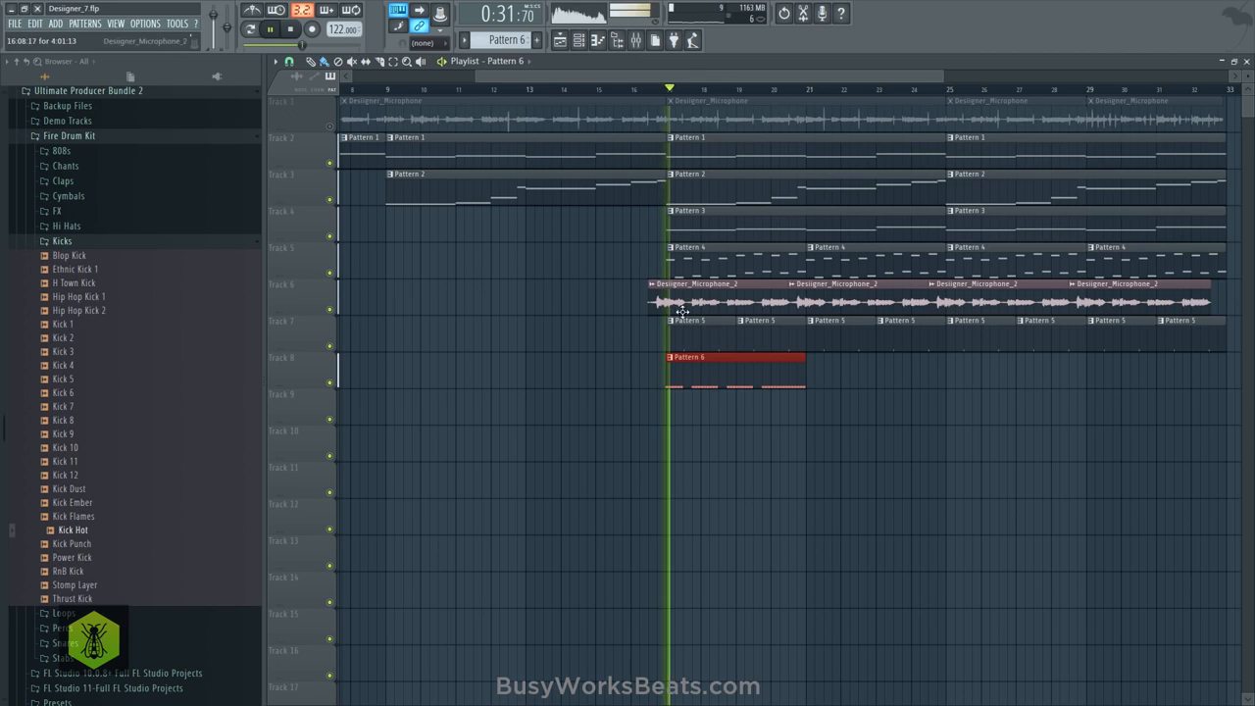
- Delete the middle triplet note of beat 2 in bars 1, 2 and 3 of the Kick Hot pattern and play it back
left_click(581, 42)
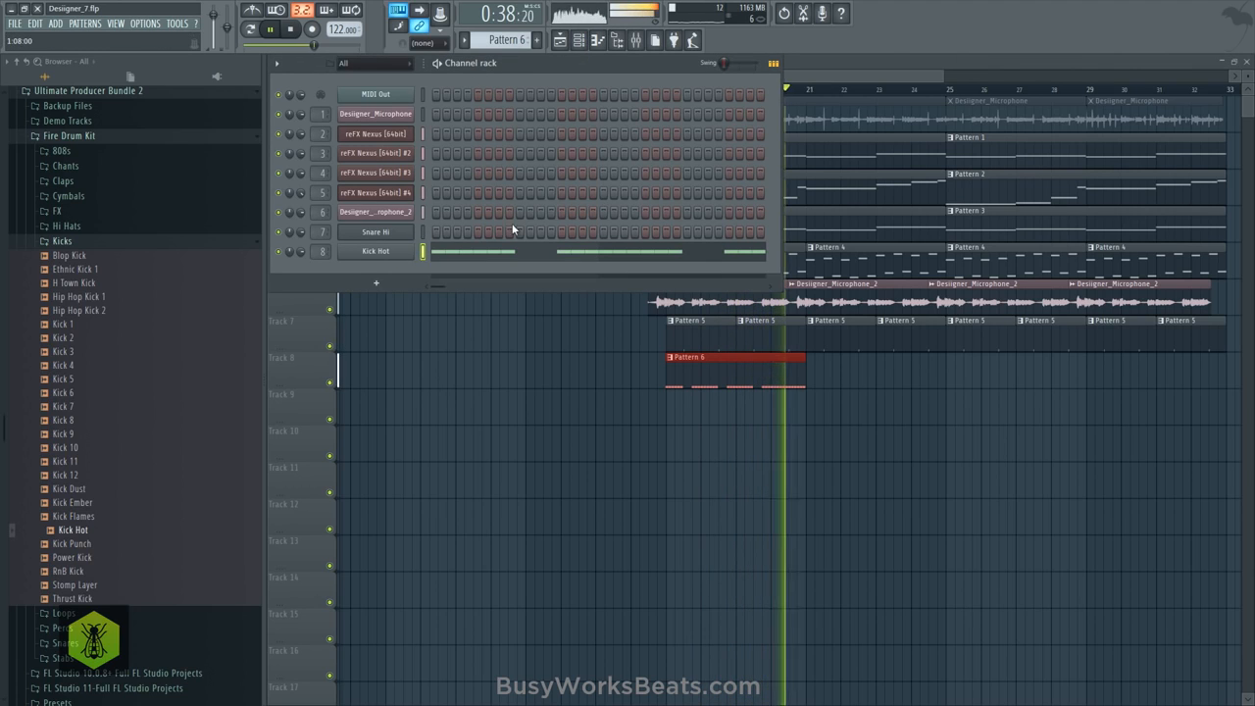
key("space")
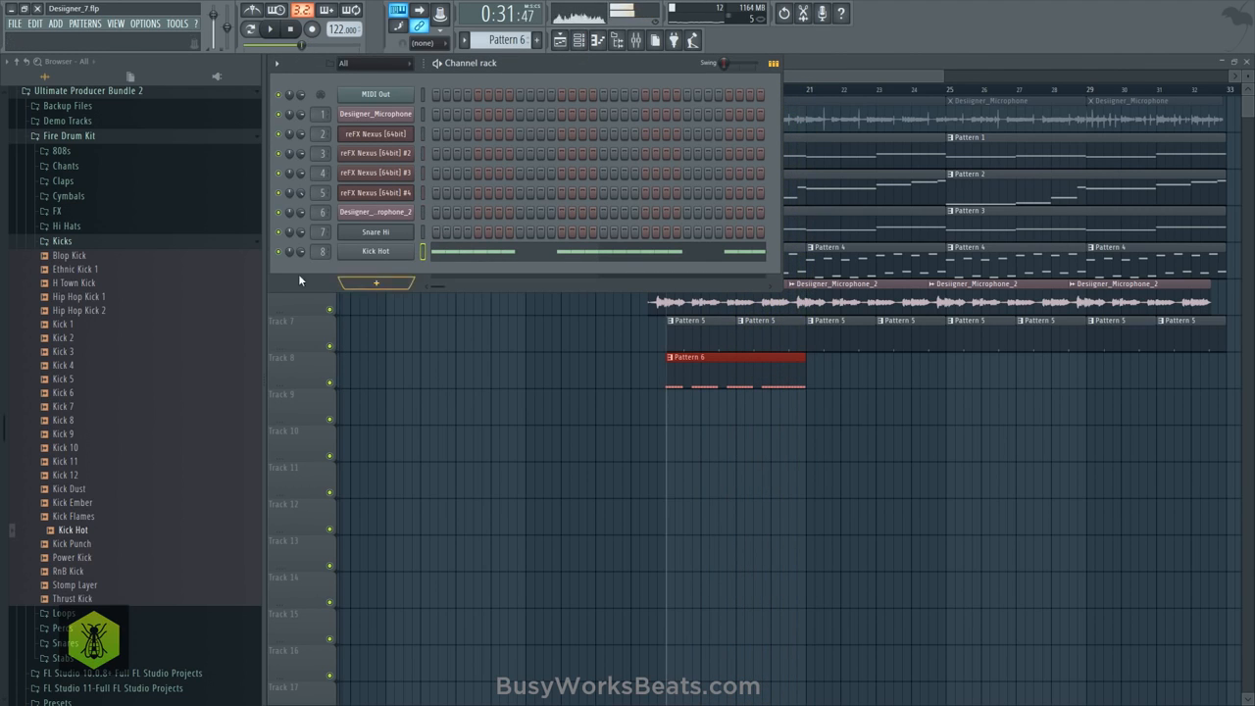
left_click(439, 253)
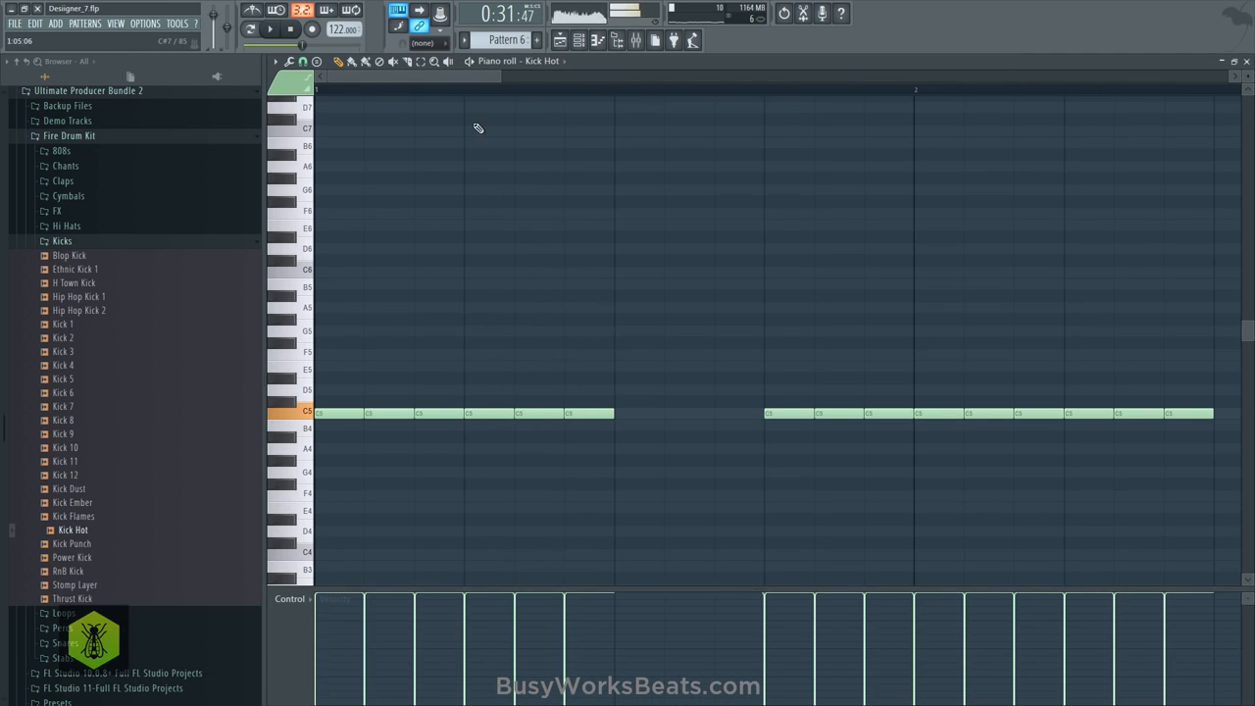
scroll(424, 94, "down", 1)
key("space")
right_click(424, 413)
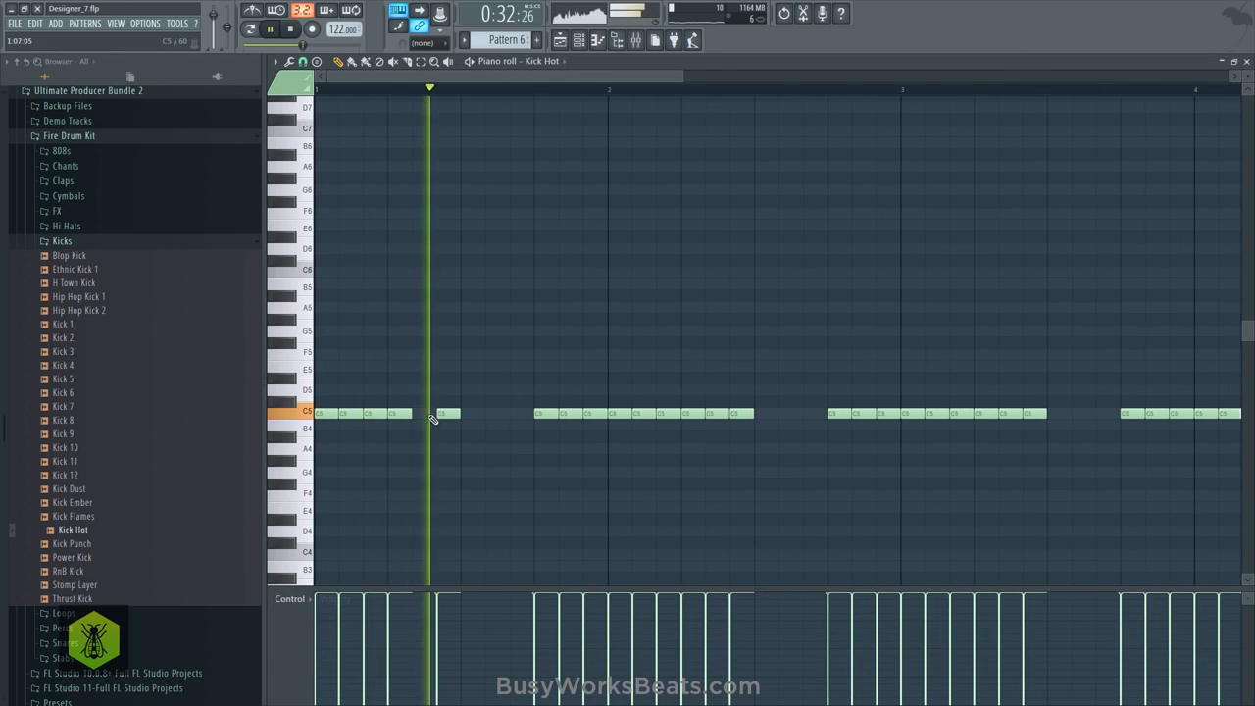
right_click(715, 413)
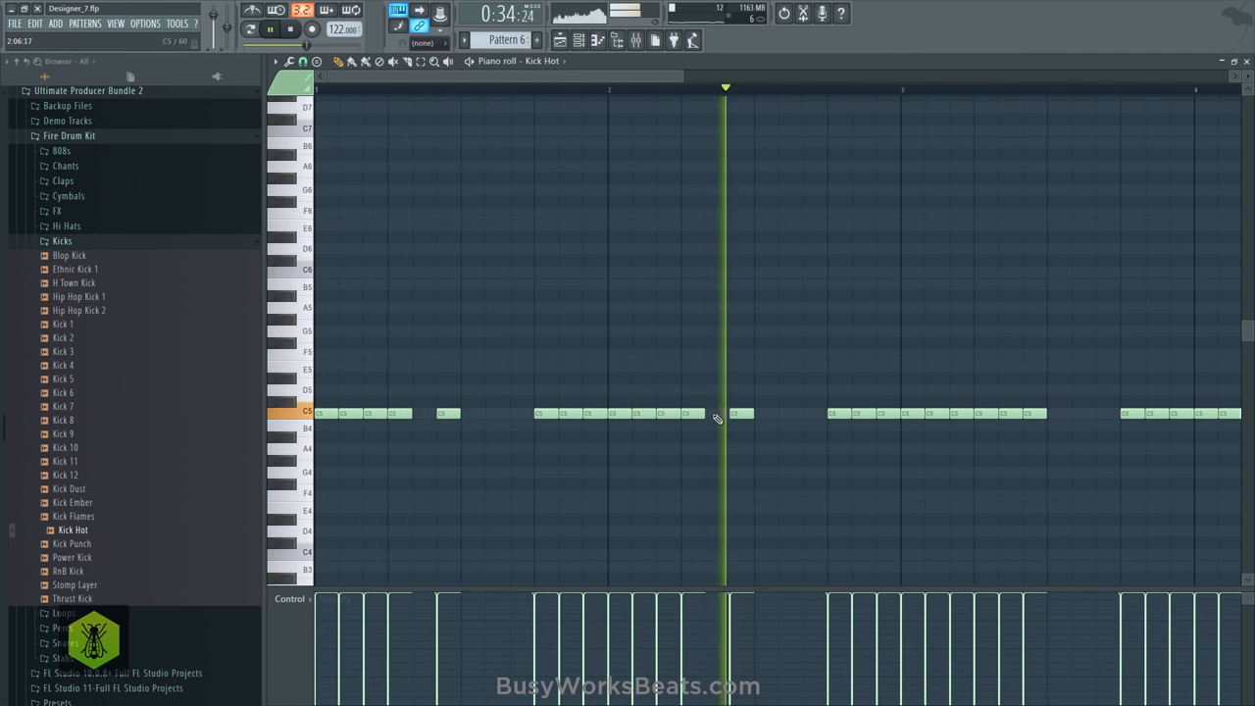
scroll(594, 96, "down", 1)
scroll(594, 96, "down", 1)
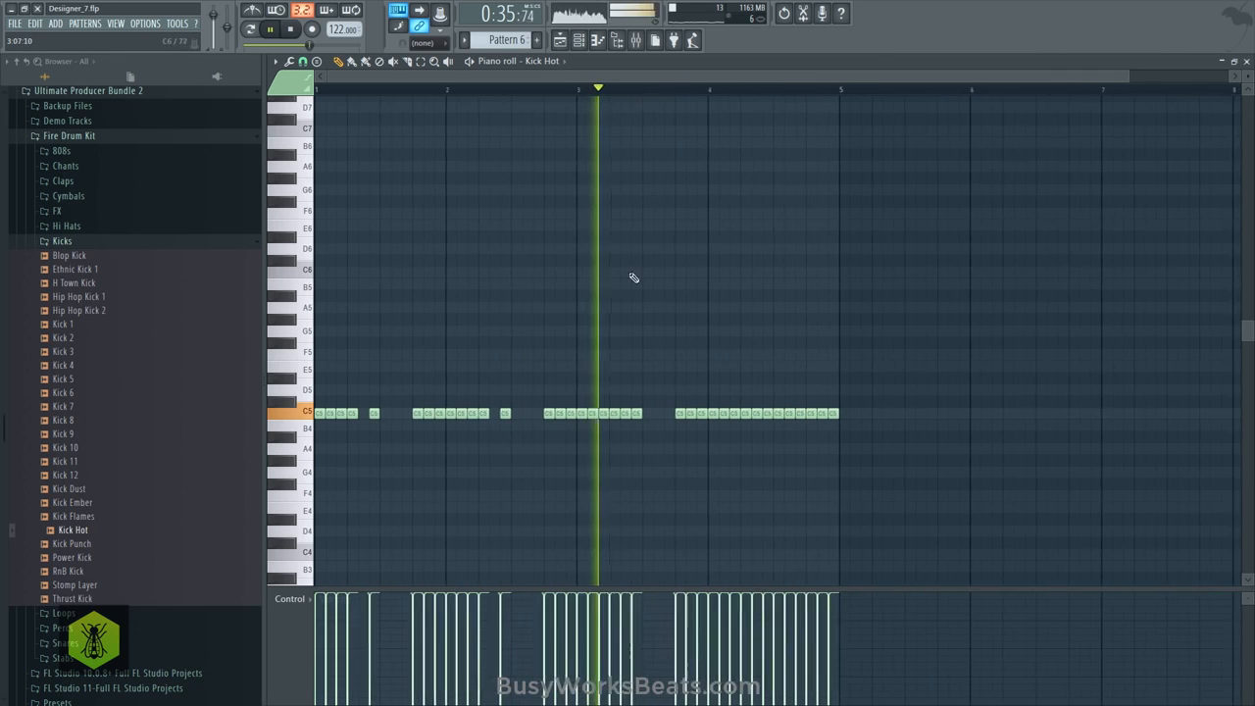
right_click(622, 413)
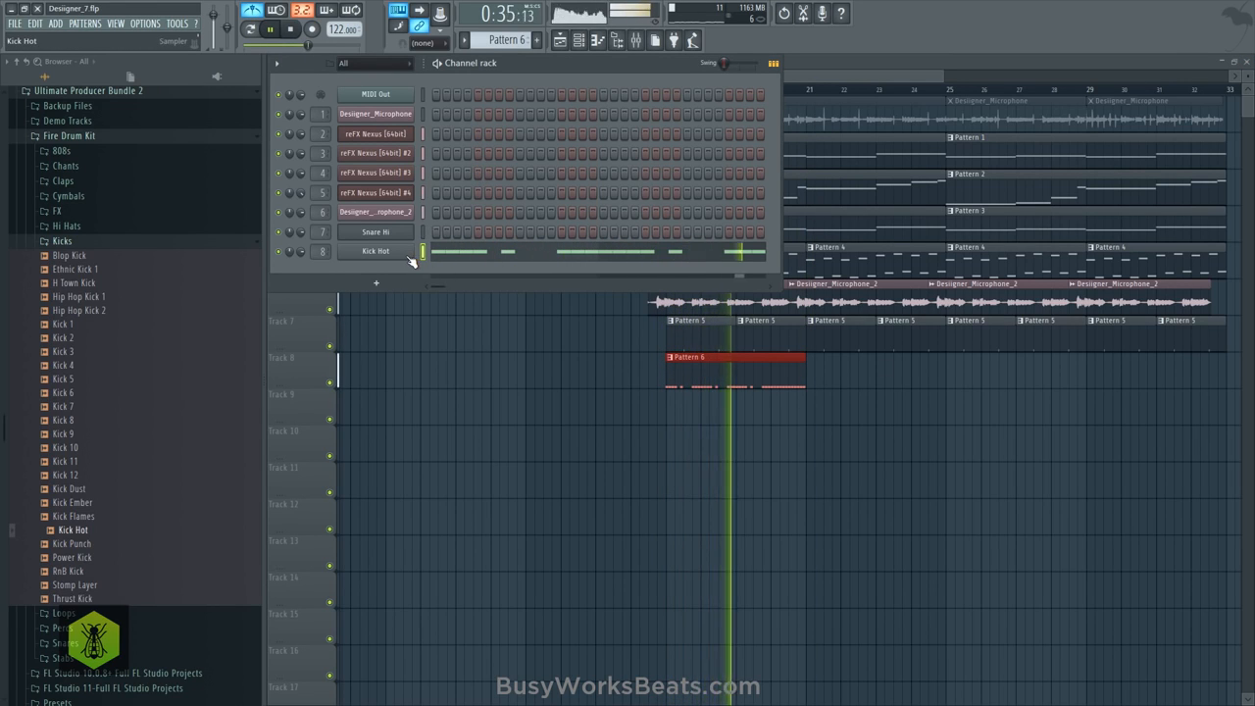
left_click(495, 364)
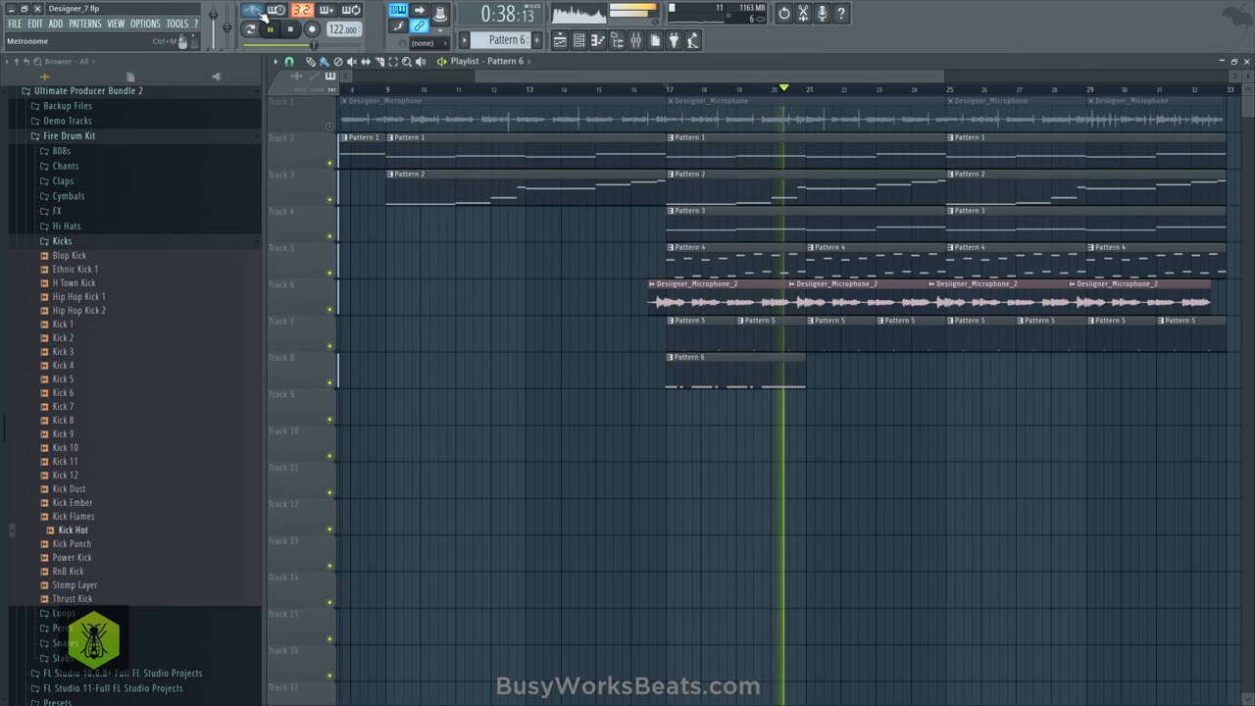
key("space")
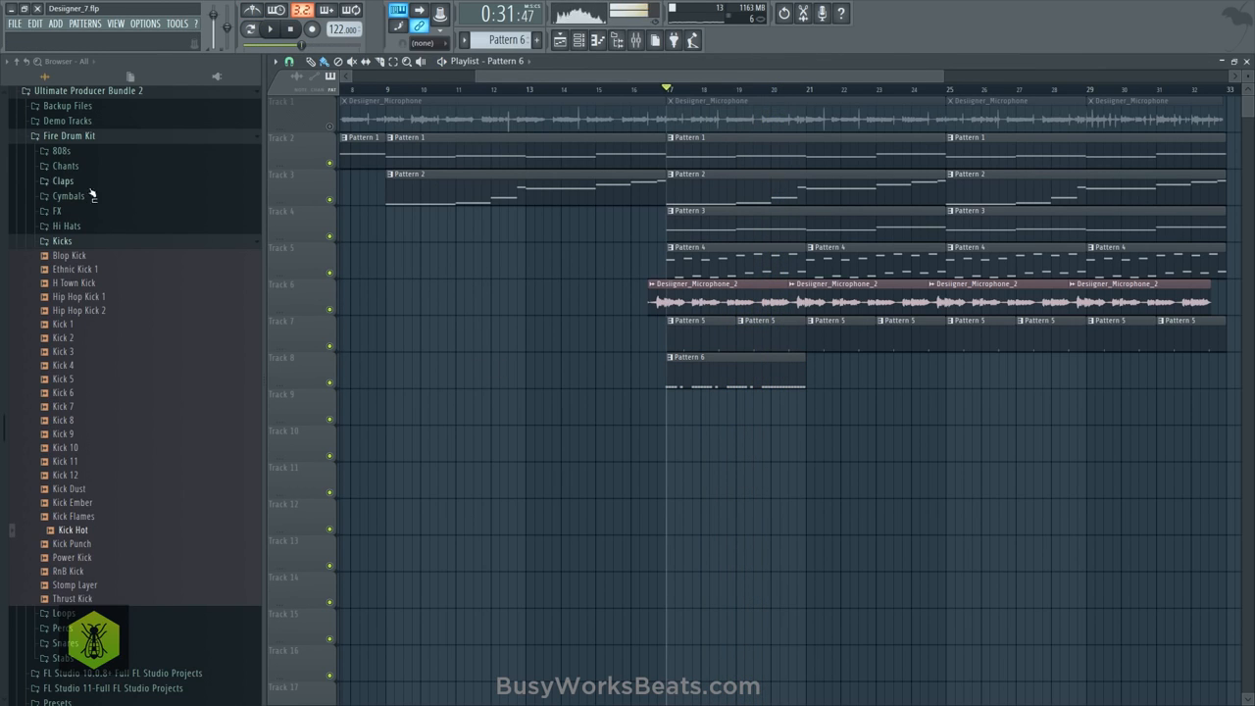
- Preview 808 Monster Sub from the Fire Drum Kit's 808s folder and open it in a new channel
left_click(79, 152)
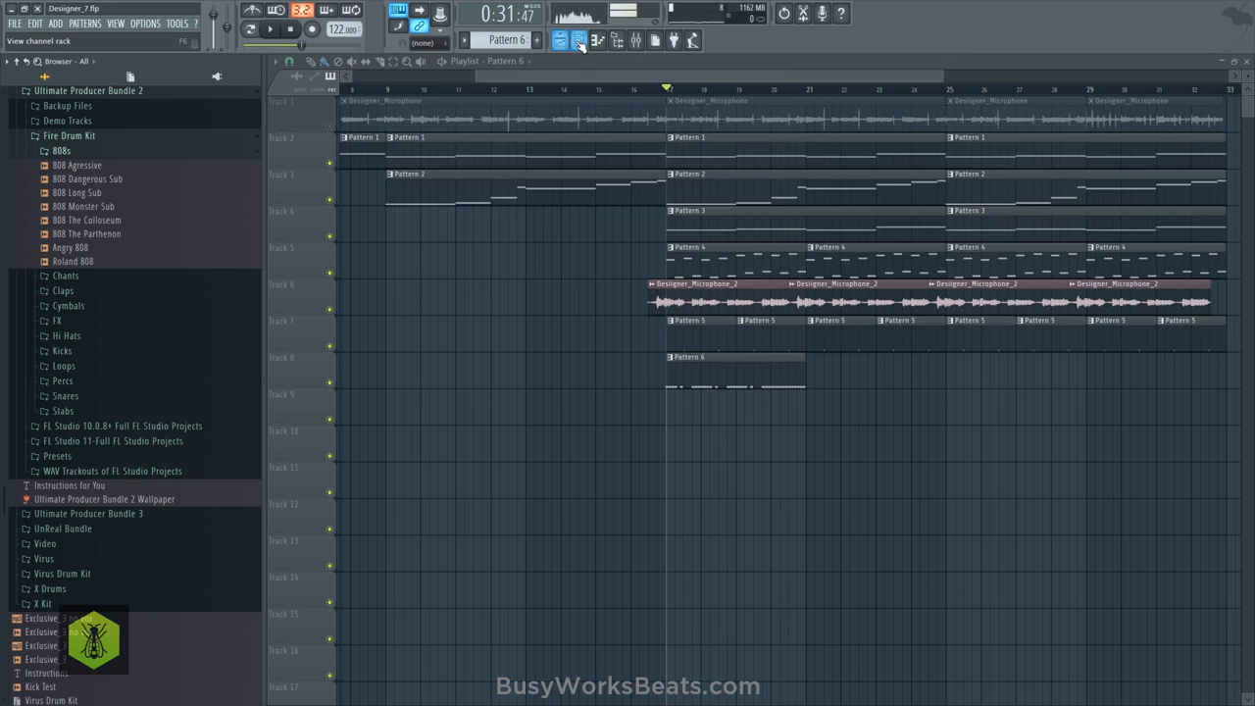
left_click(580, 42)
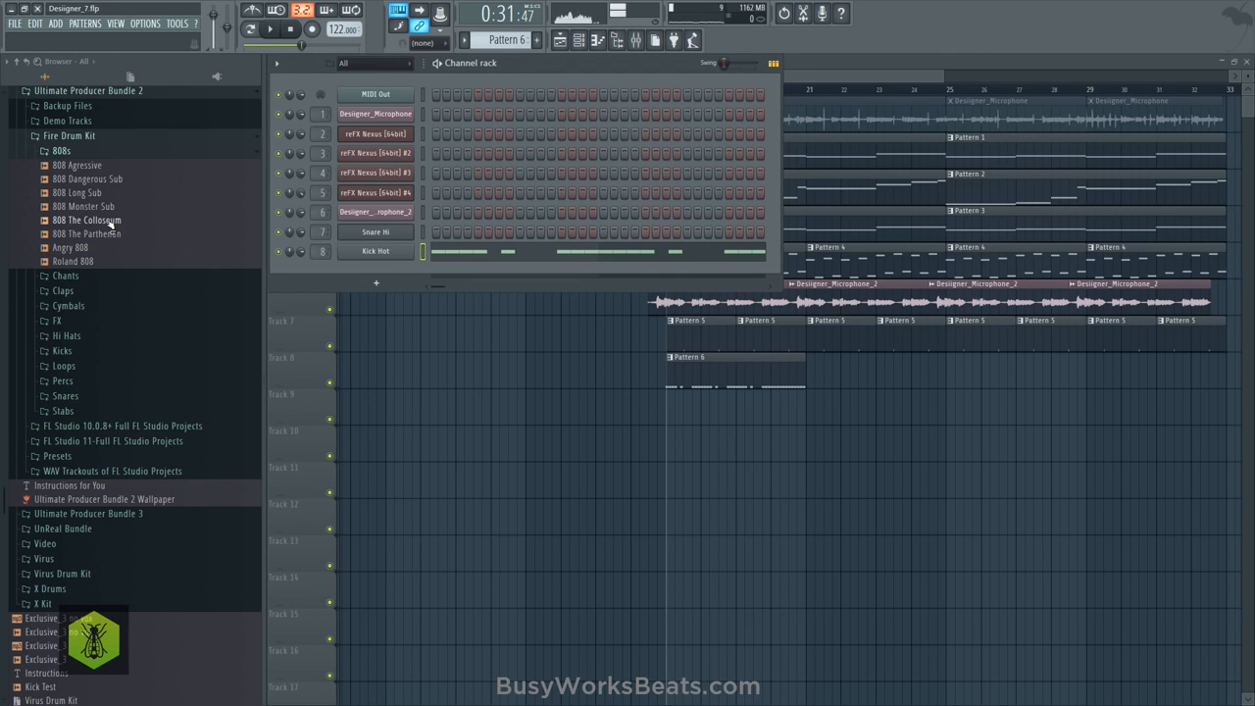
left_click(108, 207)
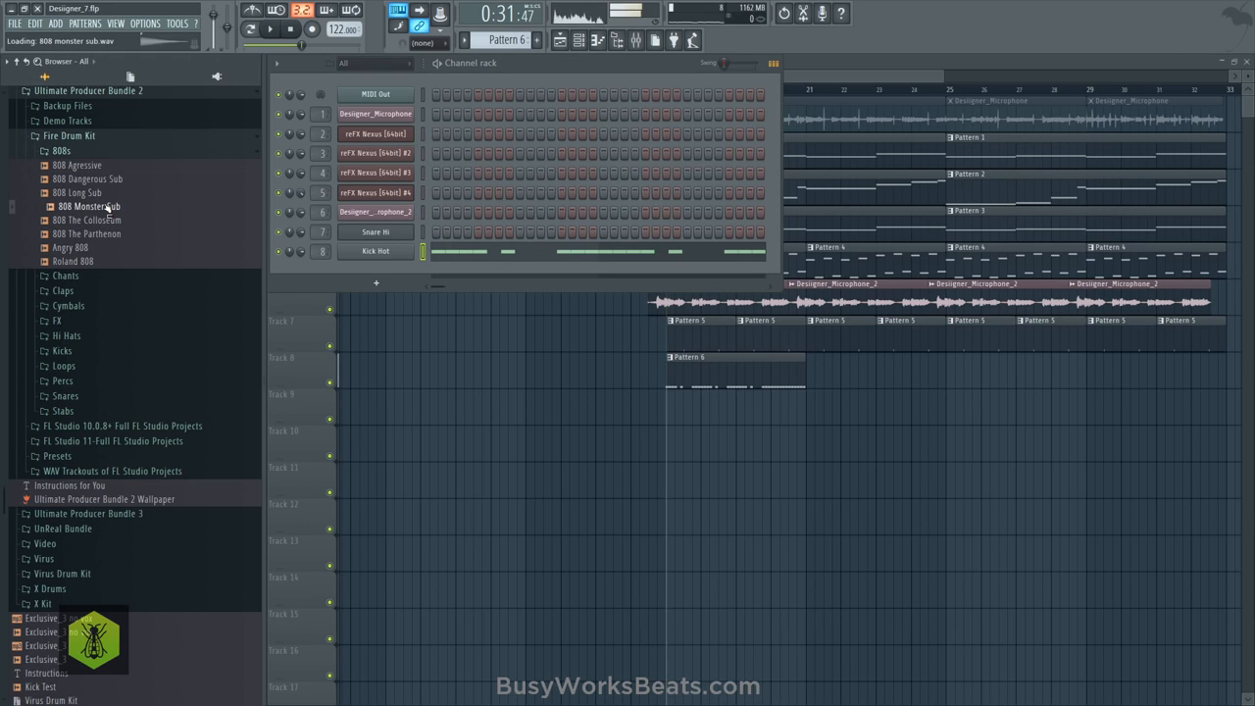
key("space")
right_click(108, 207)
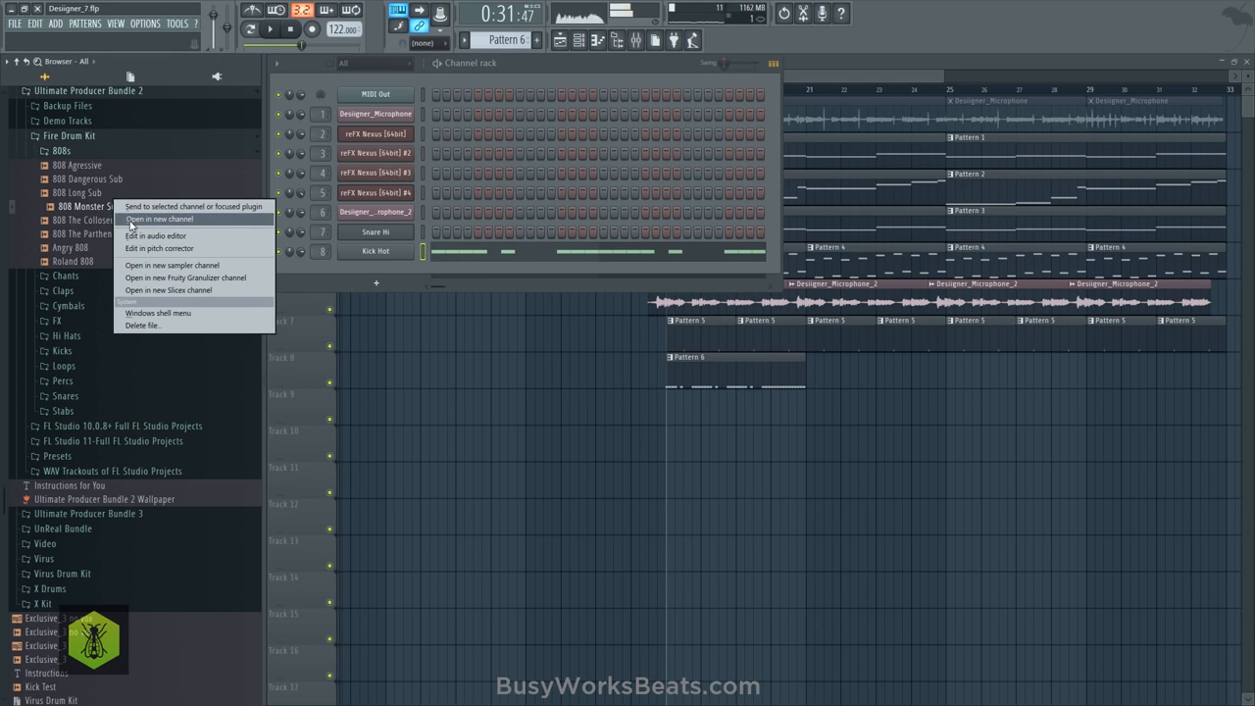
left_click(147, 218)
- Run pitch region detection on the 808 Monster Sub sample in Edison, then check the channel's root note setting
right_click(444, 381)
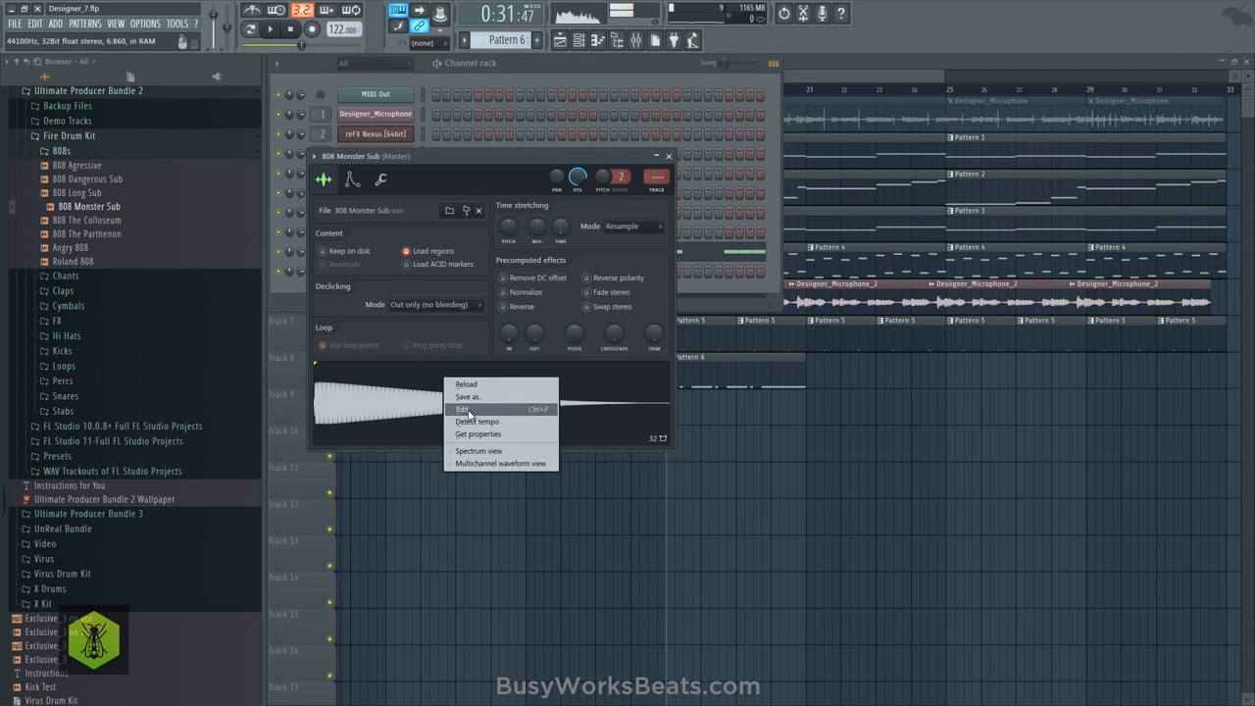
left_click(468, 411)
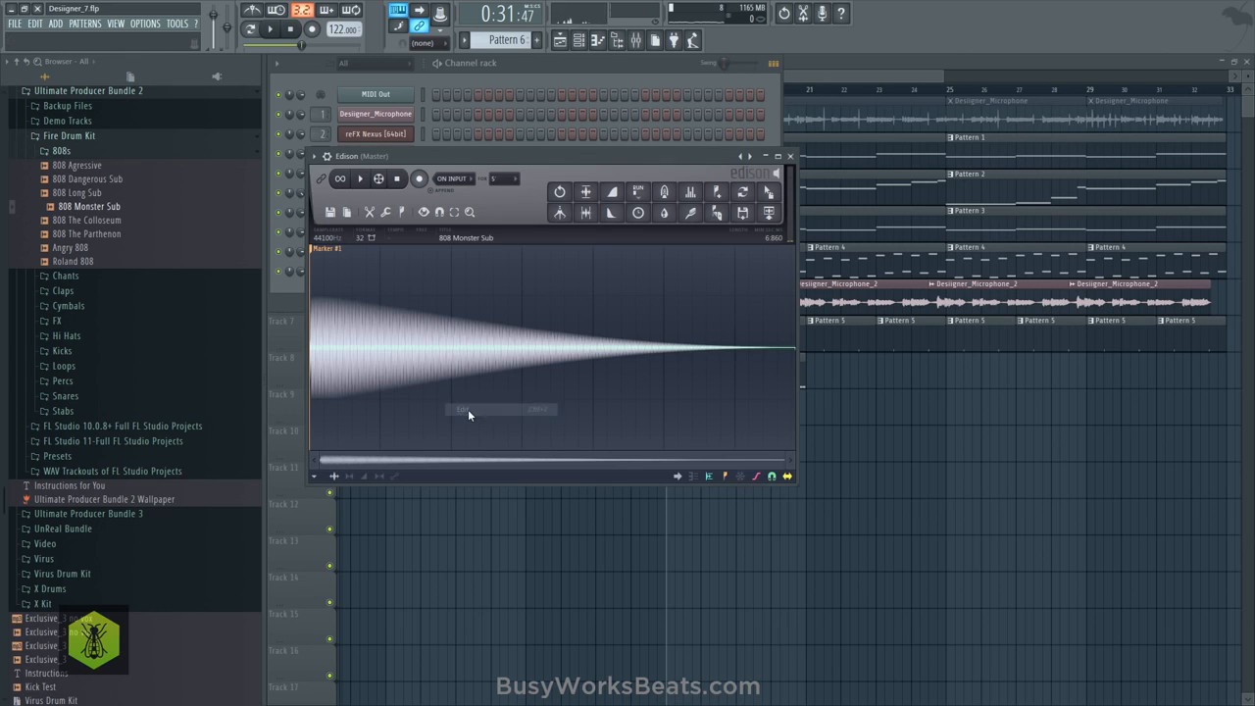
left_click(402, 212)
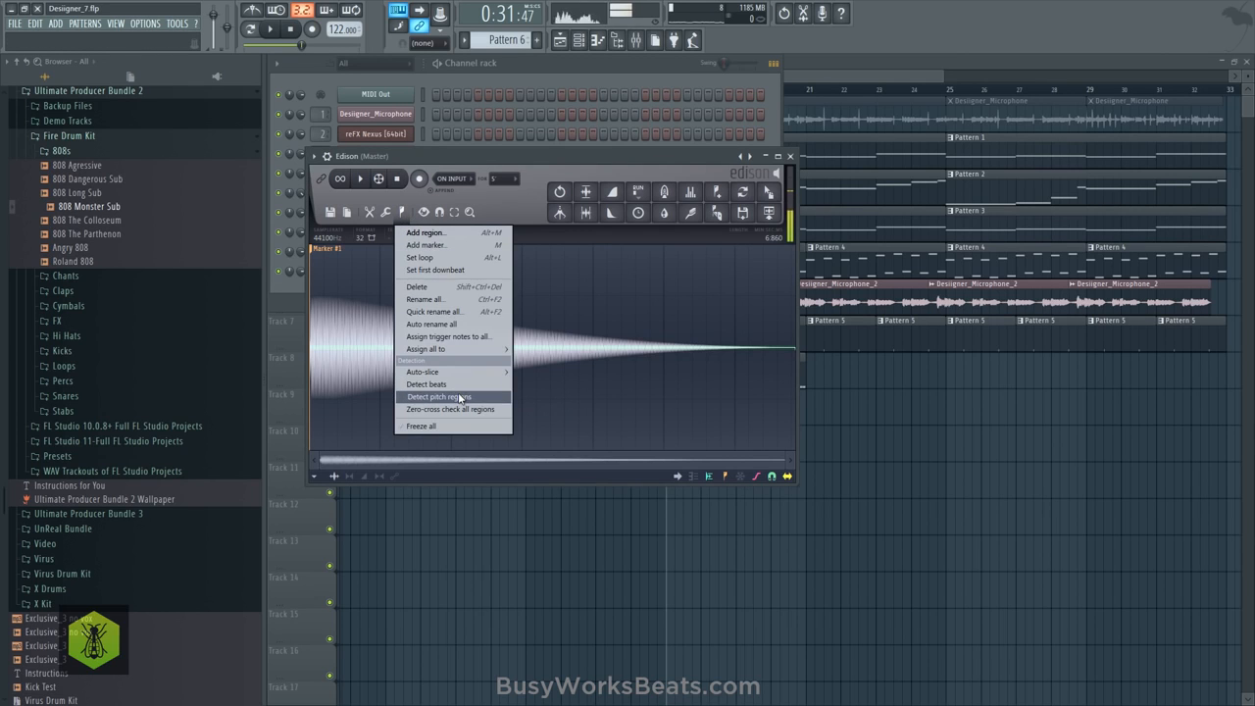
left_click(460, 397)
left_click(790, 156)
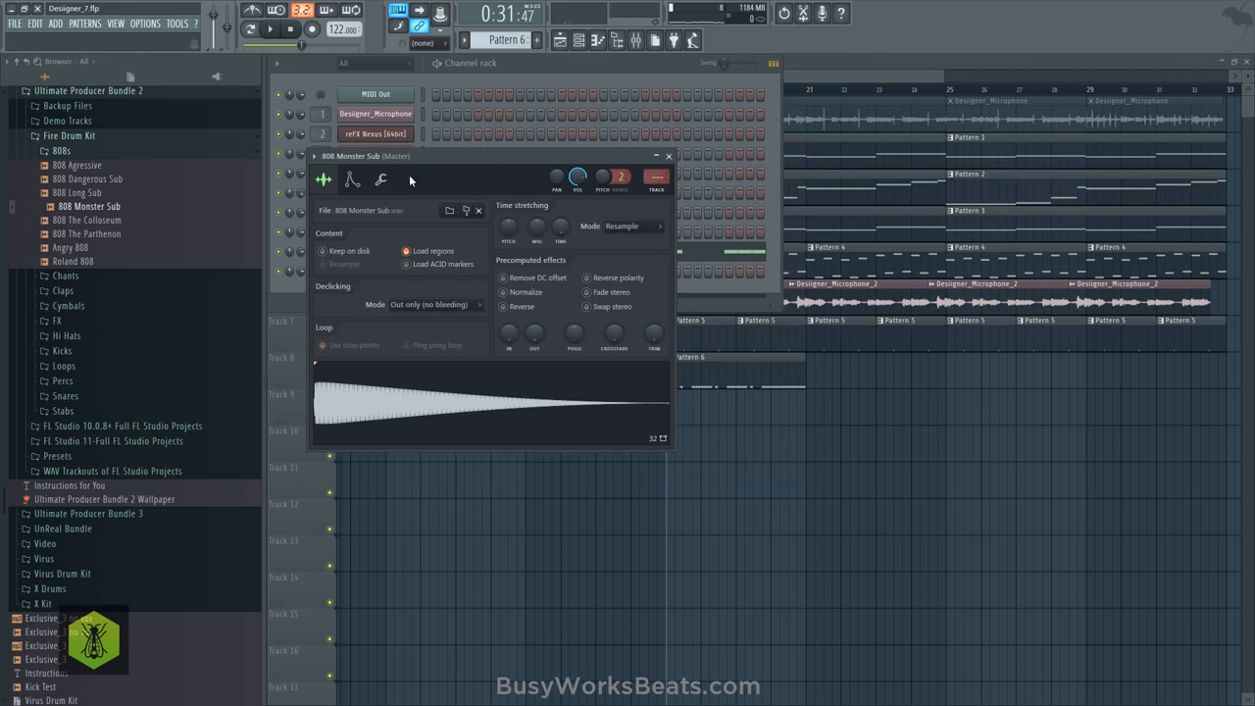
left_click(355, 178)
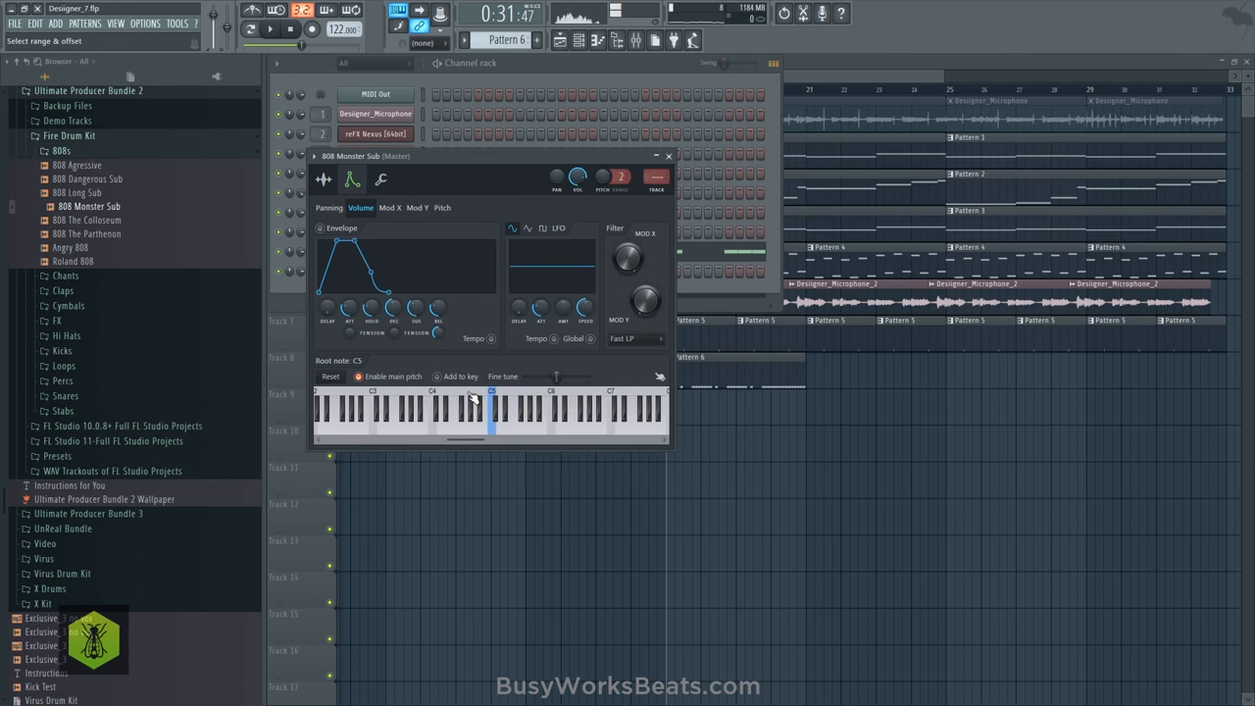
left_click(665, 156)
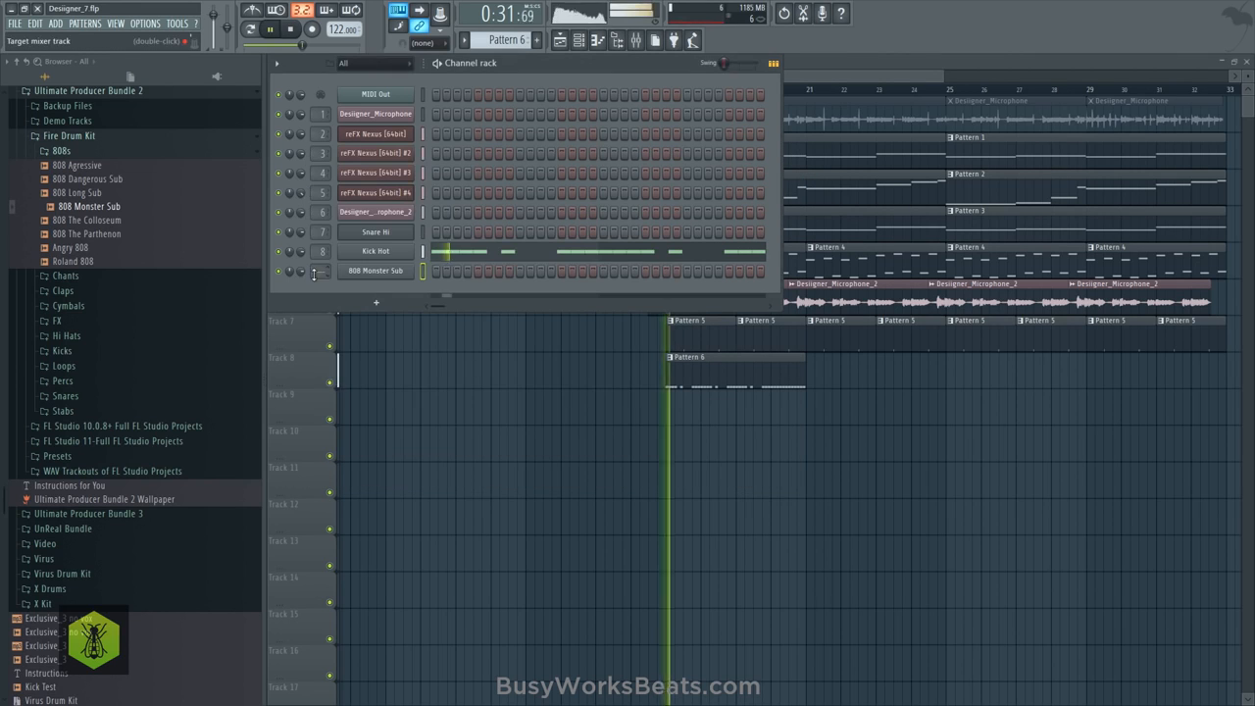
- Paste Kick Hot's notes into the 808 Monster Sub channel and open them in the piano roll
left_click(422, 273)
key("ctrl+v")
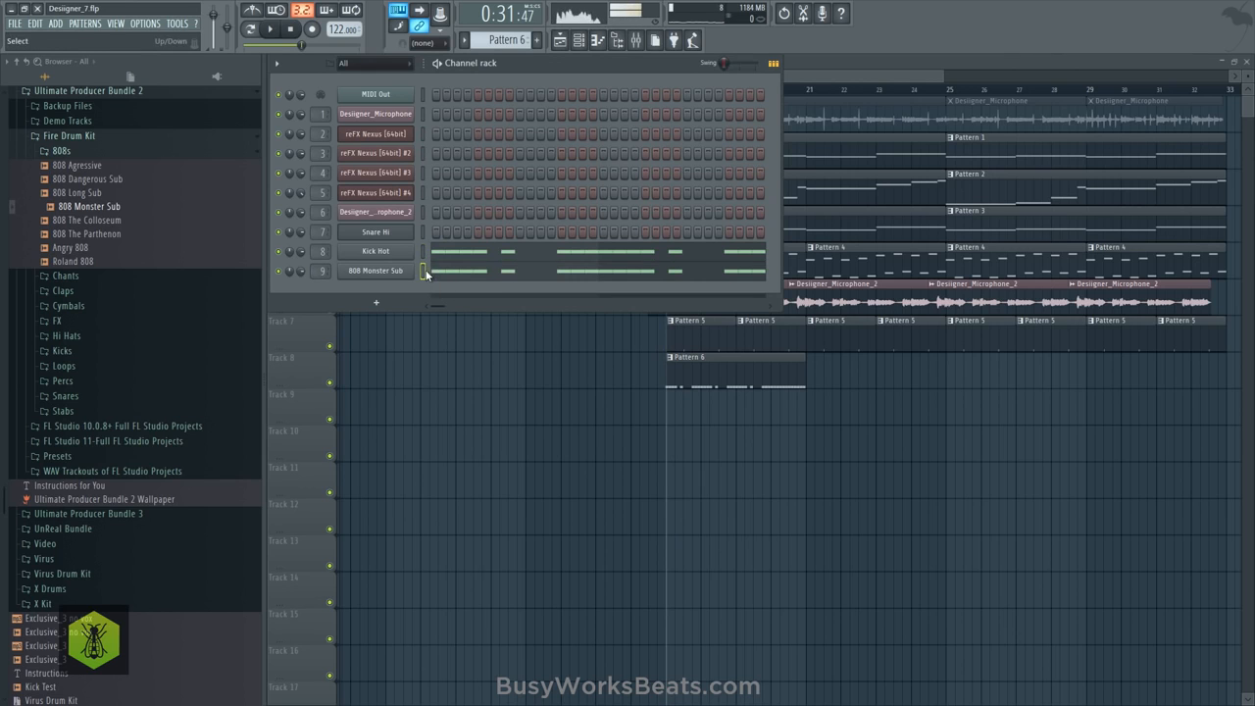
left_click(441, 274)
- Transpose all the 808 Monster Sub notes up to B6
scroll(401, 90, "down", 2)
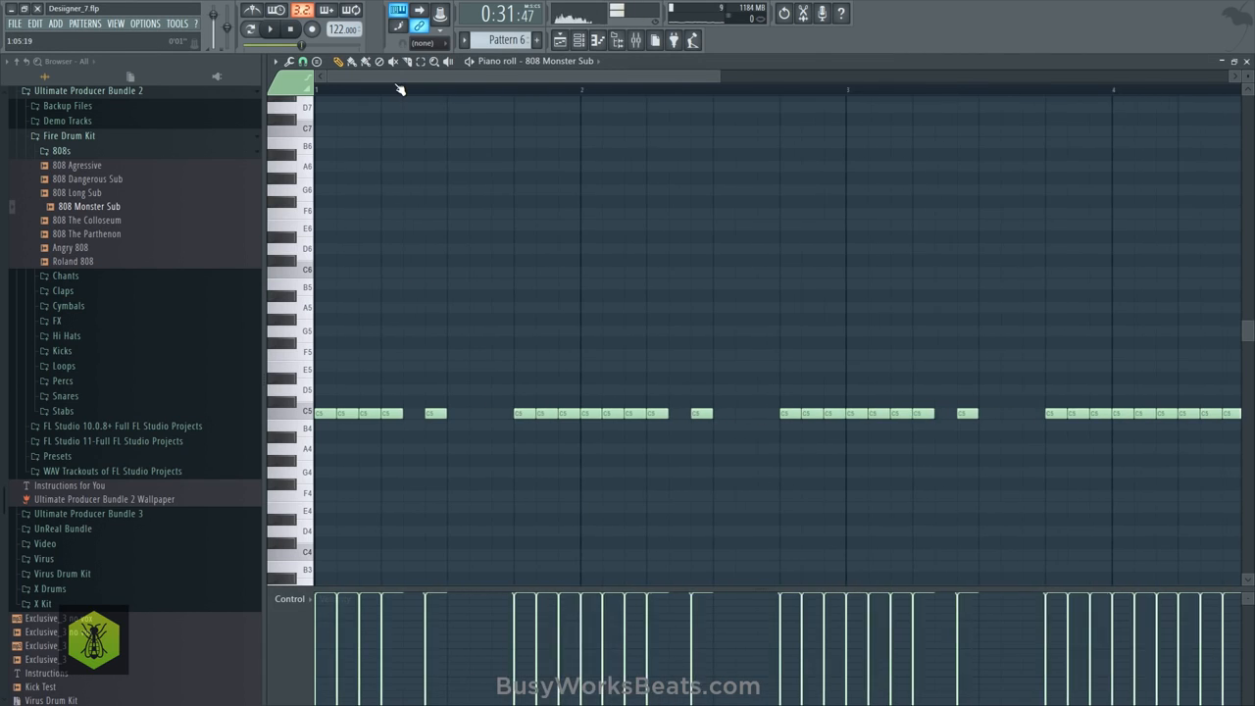
key("ctrl+Up")
scroll(393, 132, "up", 1)
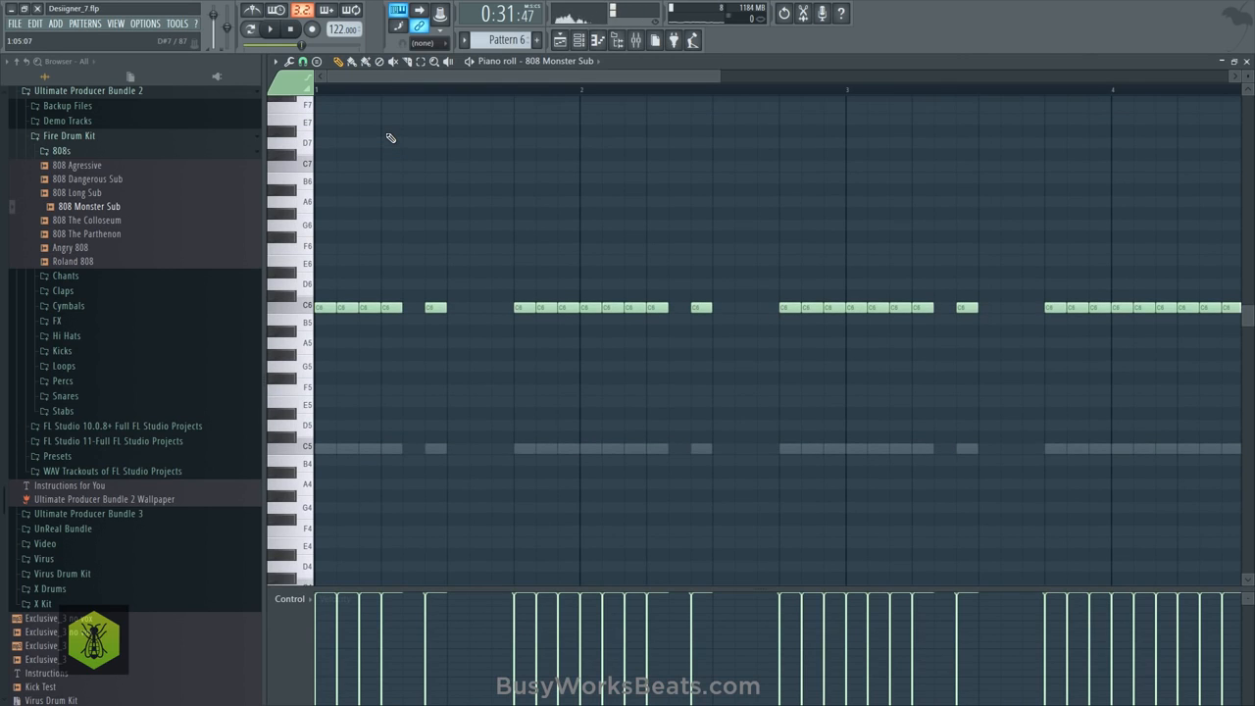
key("ctrl+Up")
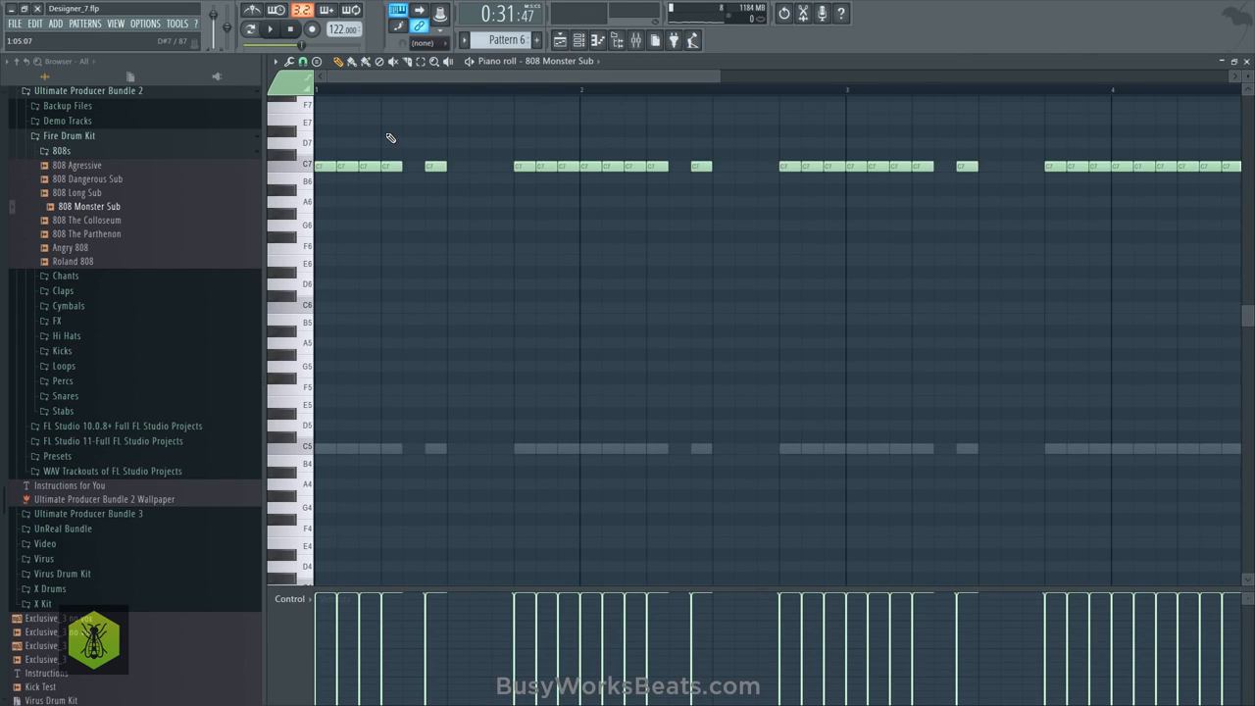
key("shift+Down")
key("shift+Down")
key("shift+Up")
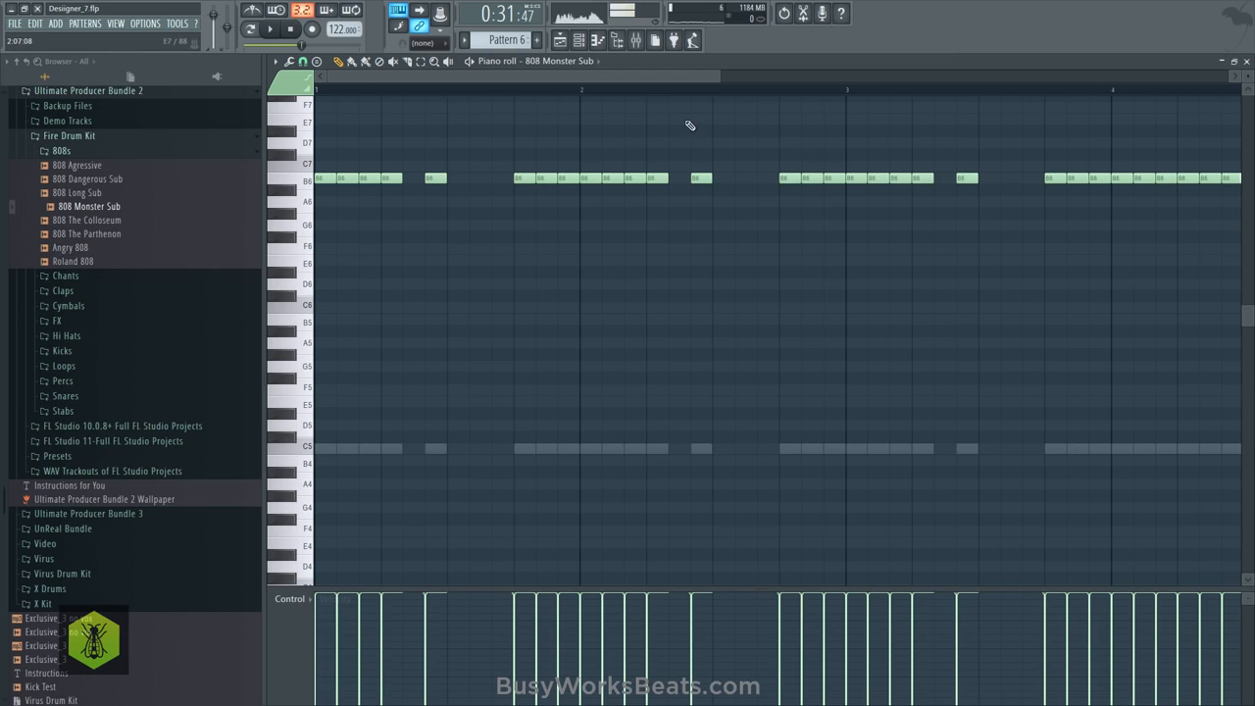
- Hide the browser, close the channel rack, and audition the B6 808 notes with the arrangement
key("space")
left_click(578, 41)
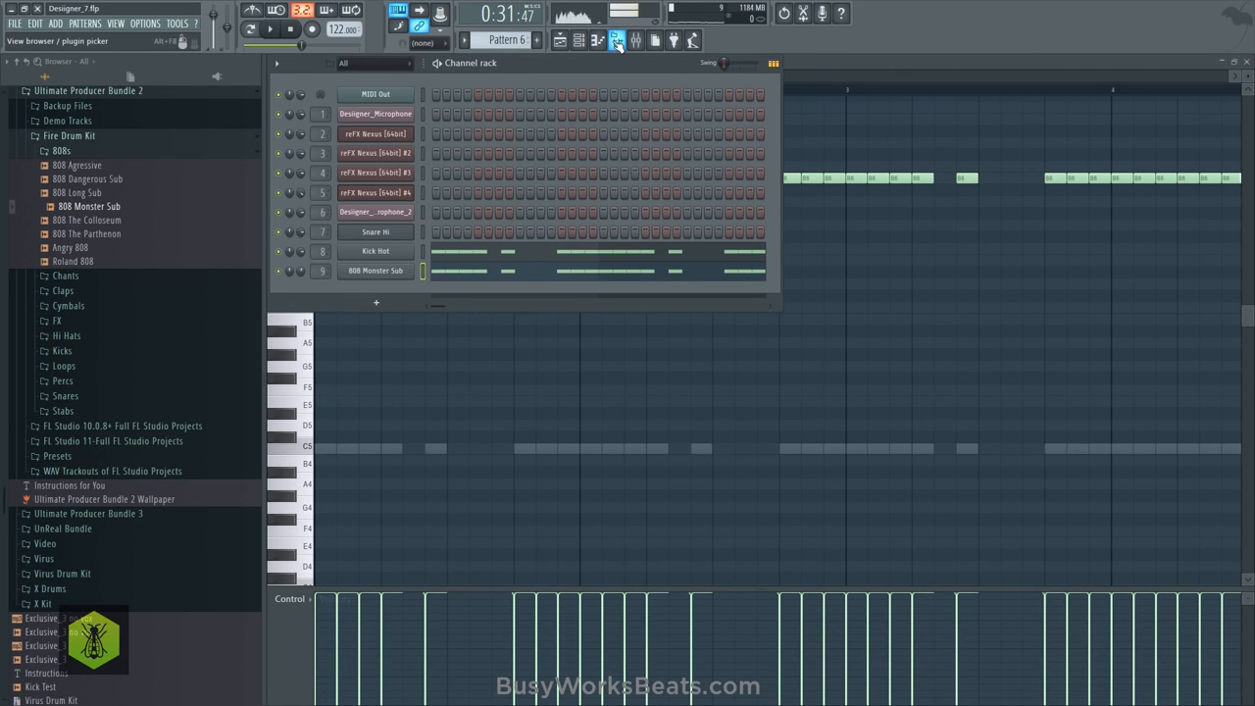
left_click(617, 49)
key("space")
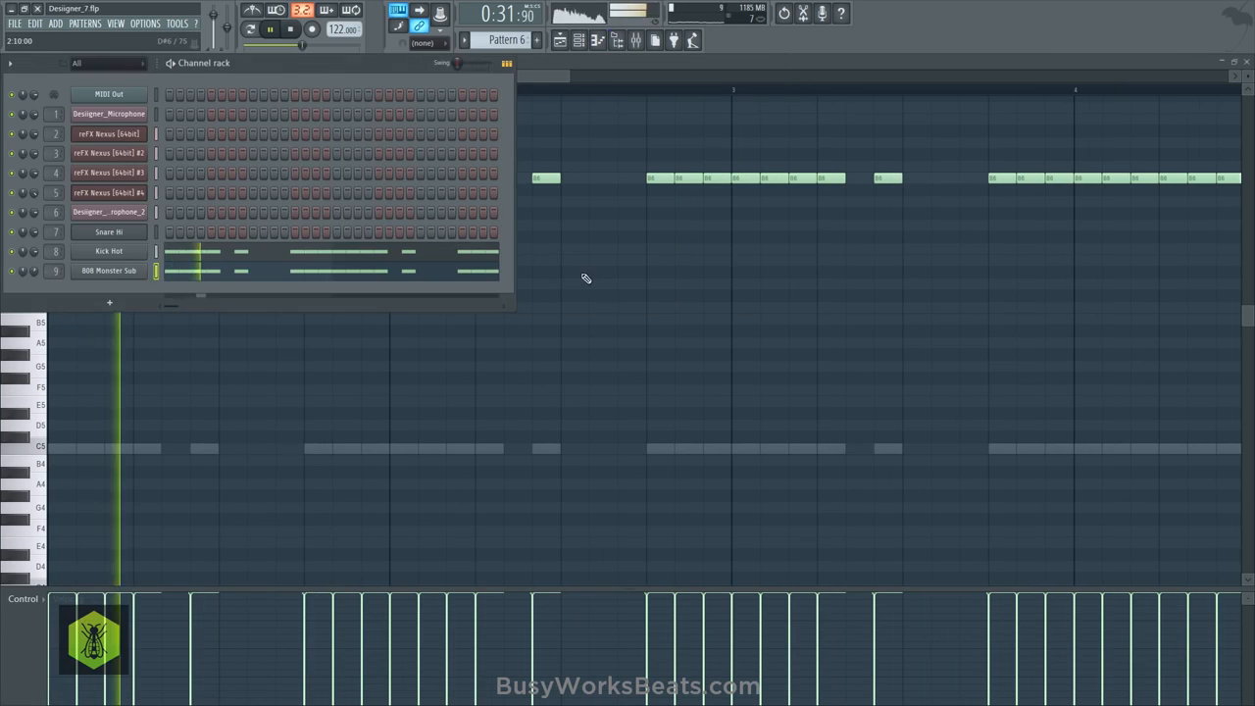
right_click(584, 277)
key("space")
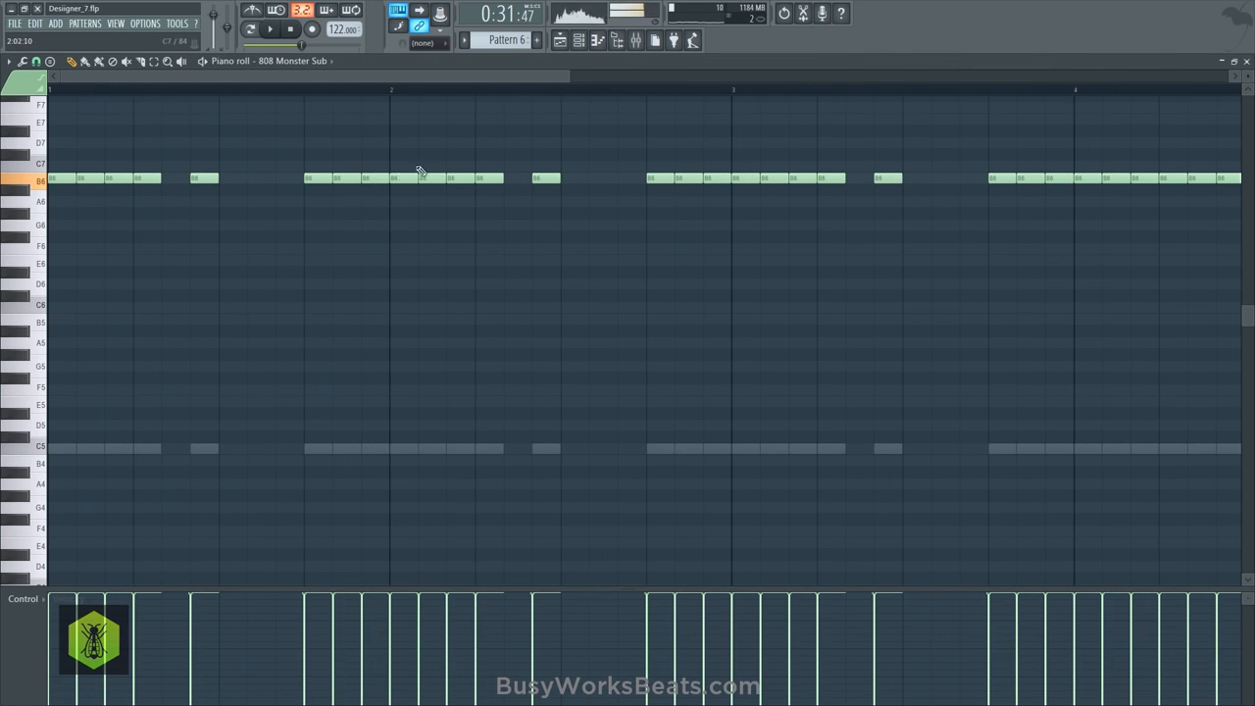
- Raise all the 808 Monster Sub notes in bar 3 from B6 to C7
scroll(395, 86, "down", 5)
scroll(378, 88, "down", 4)
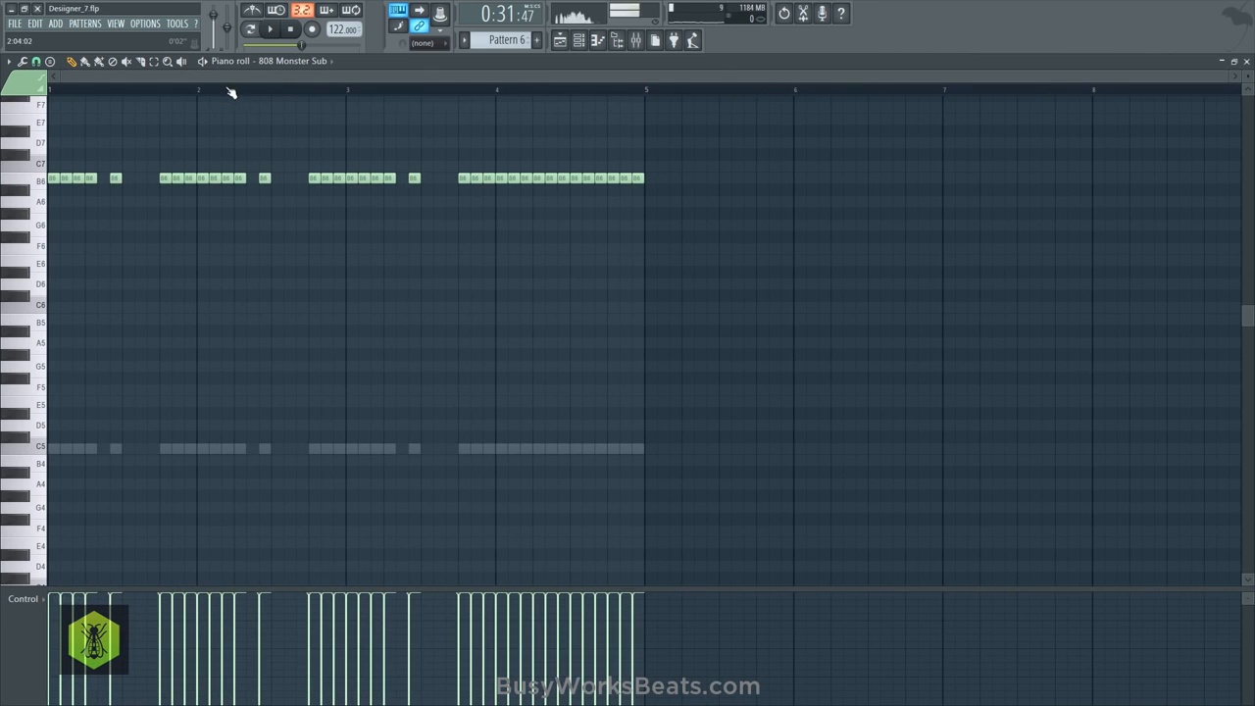
scroll(231, 92, "up", 5)
key("space")
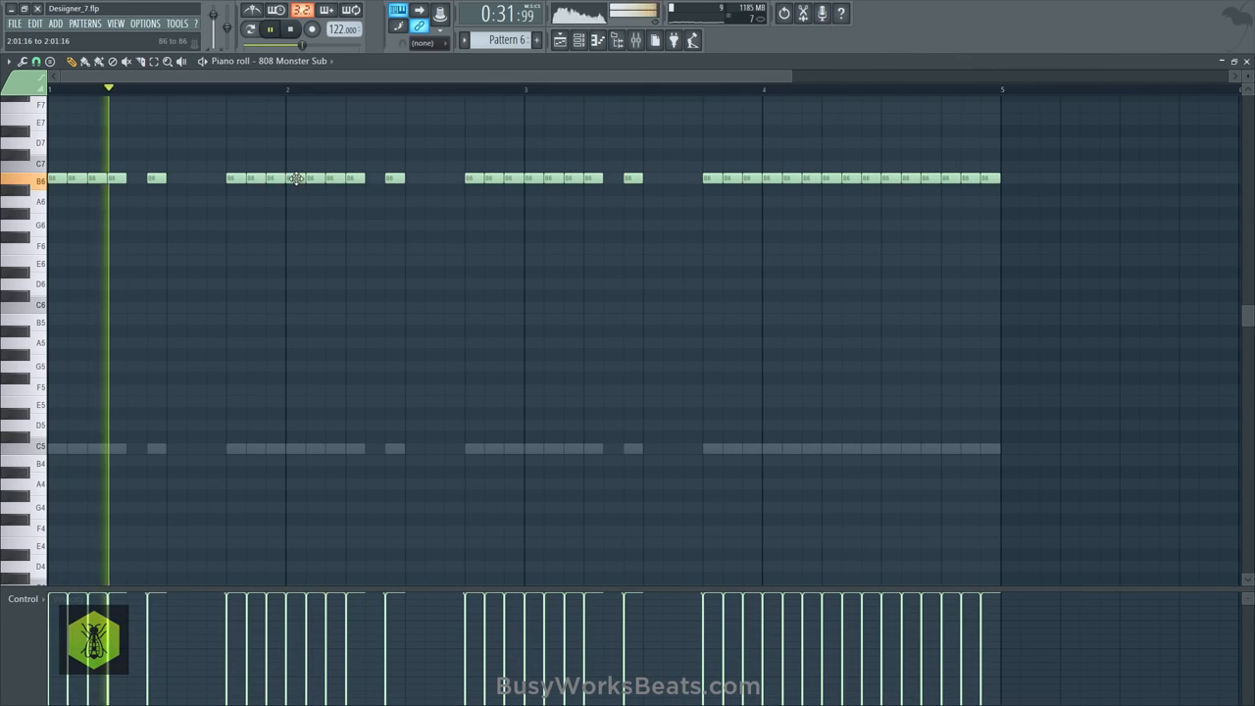
left_click_drag(296, 179, 505, 187)
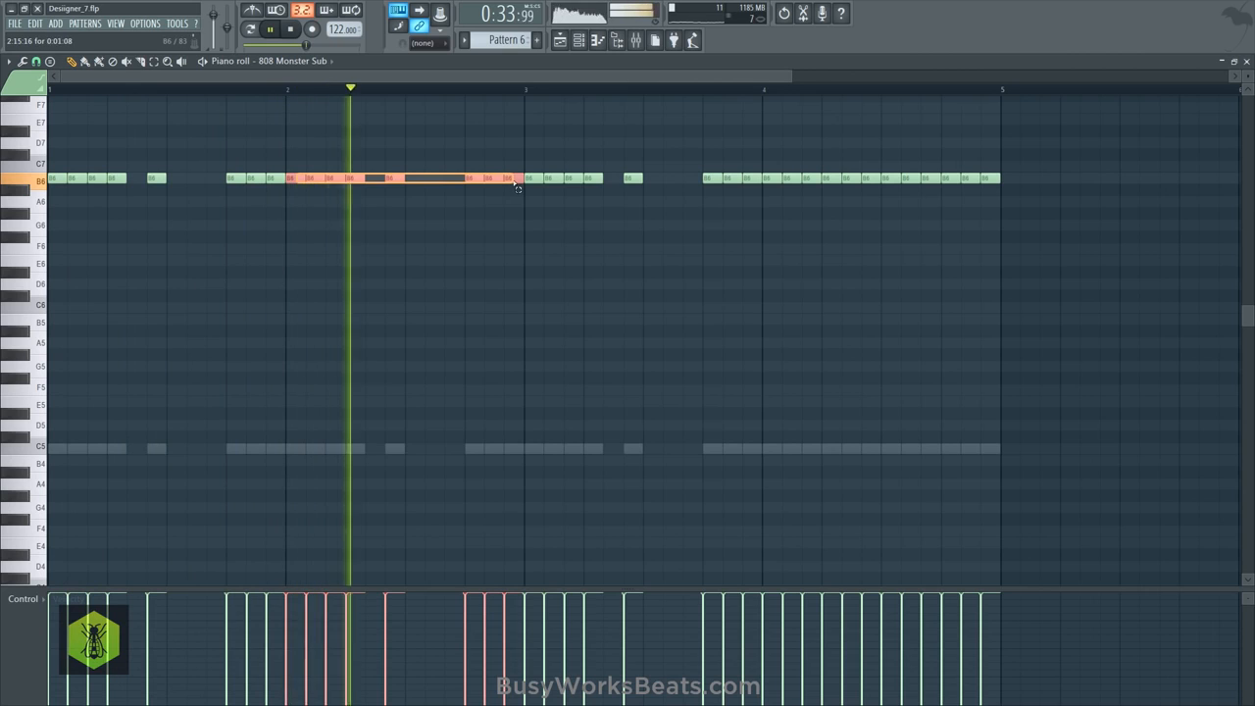
left_click_drag(527, 171, 725, 170)
key("space")
scroll(511, 93, "down", 3)
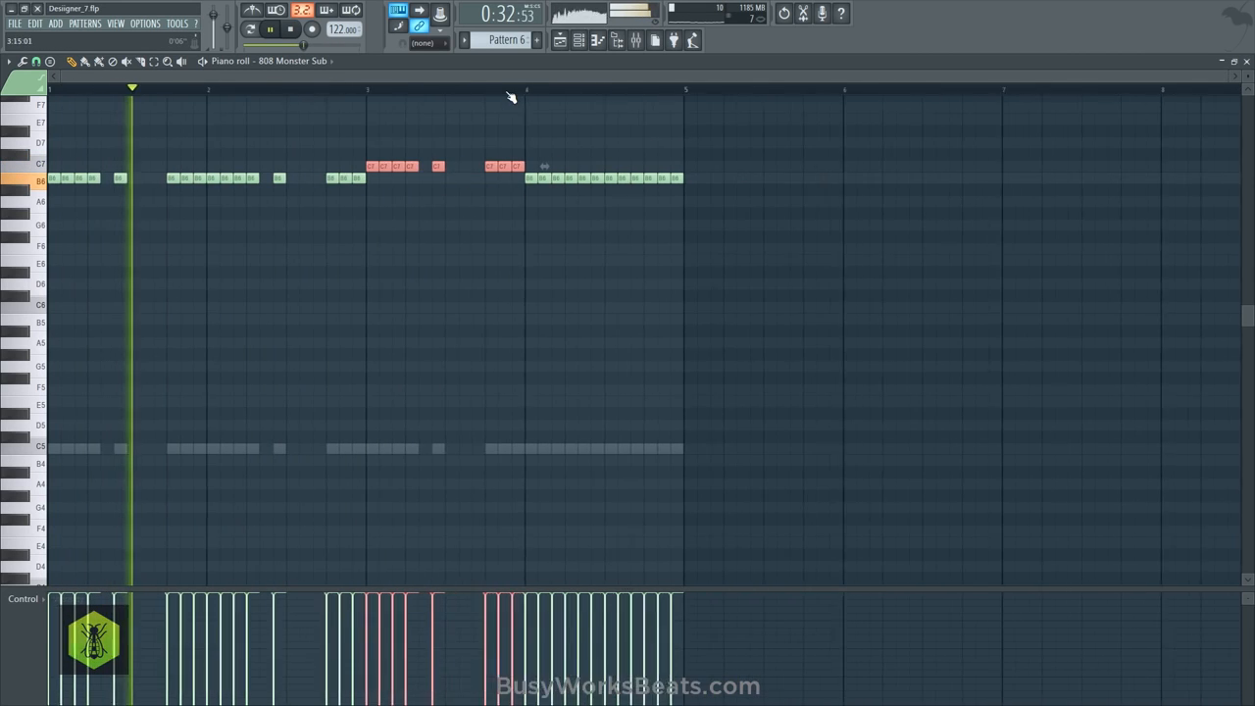
left_click(539, 127, "ctrl")
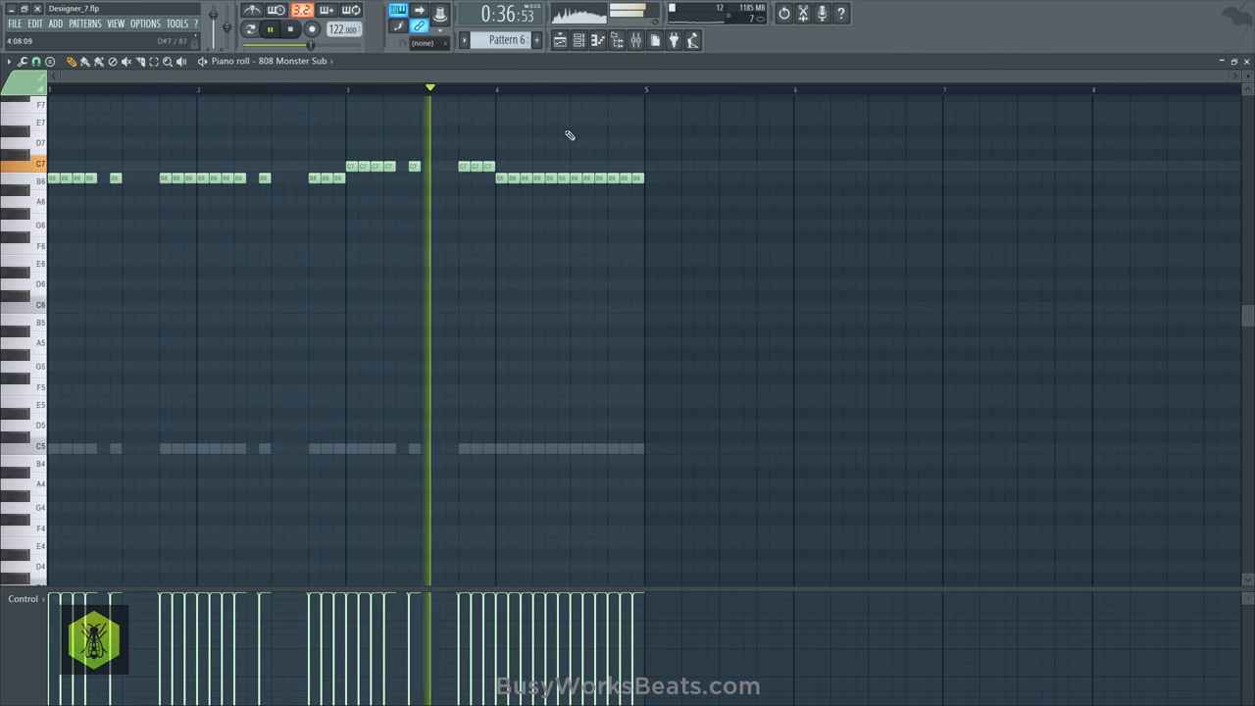
- Raise all the 808 Monster Sub notes in bar 4 to C7 and save the project
left_click_drag(498, 173, 641, 193)
key("space")
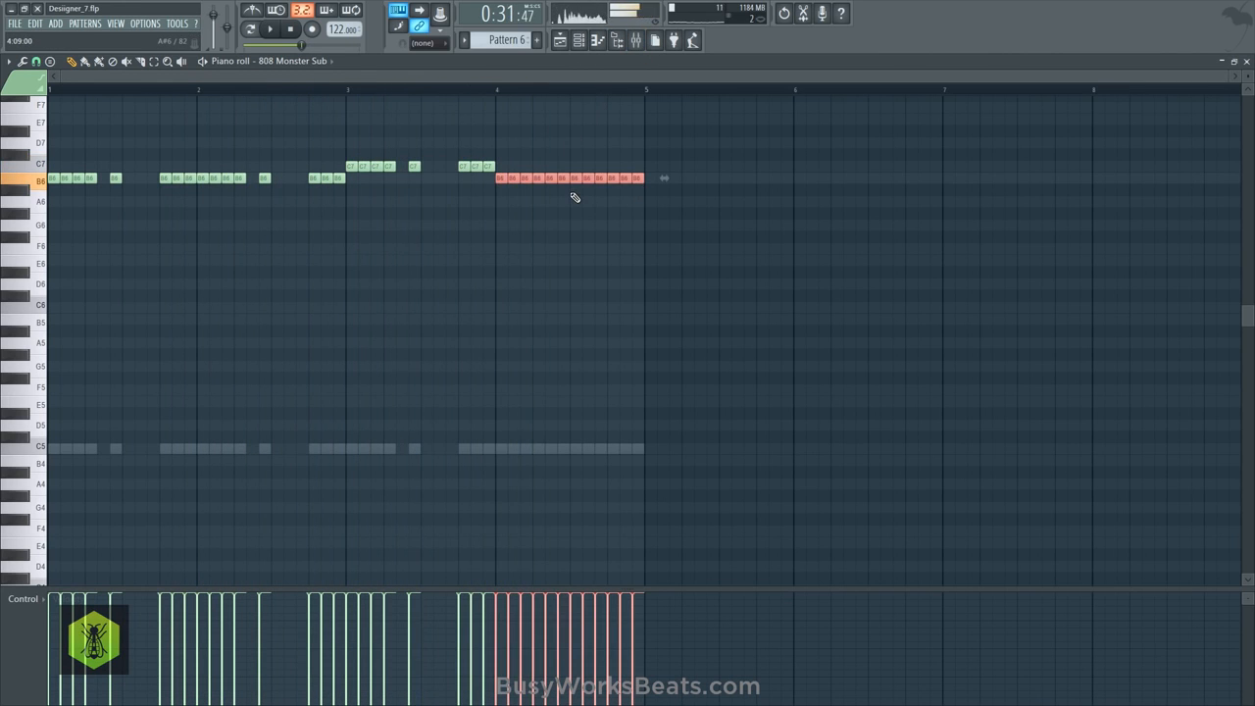
key("space")
key("shift+Up")
left_click(569, 211, "ctrl")
key("ctrl+s")
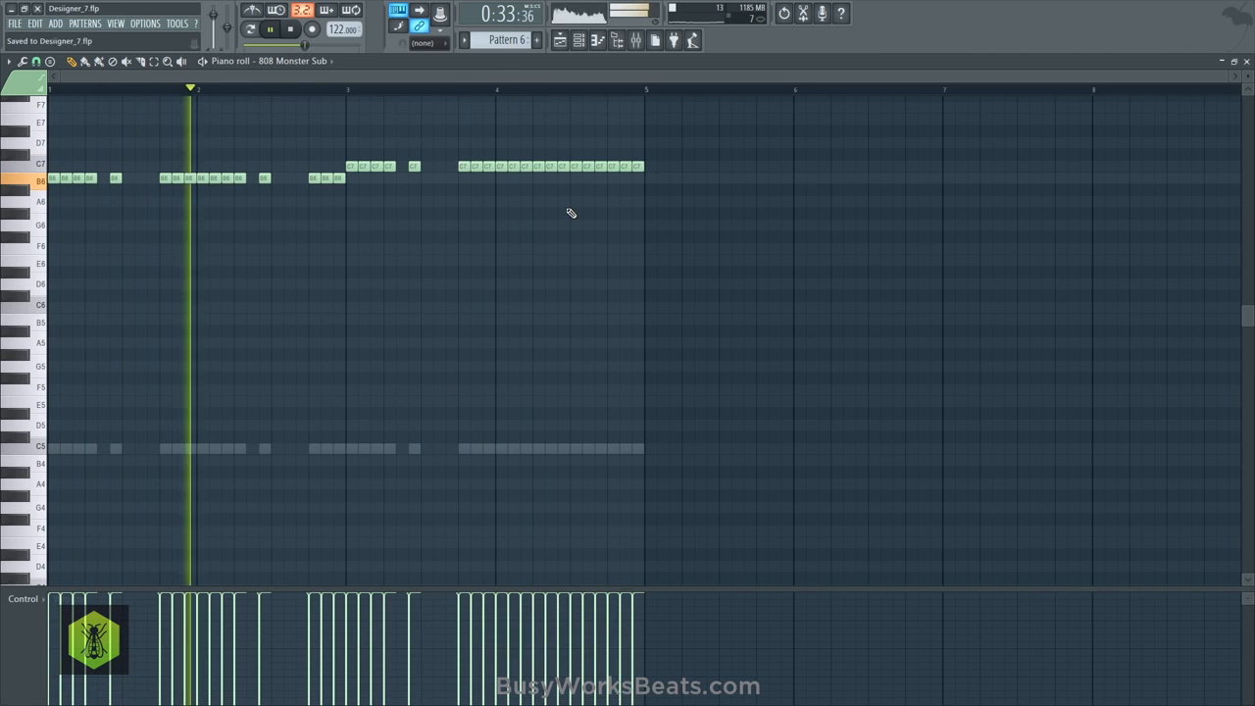
- Lower the 808 Monster Sub's level on mixer insert 9 to -3.1 dB
left_click(635, 40)
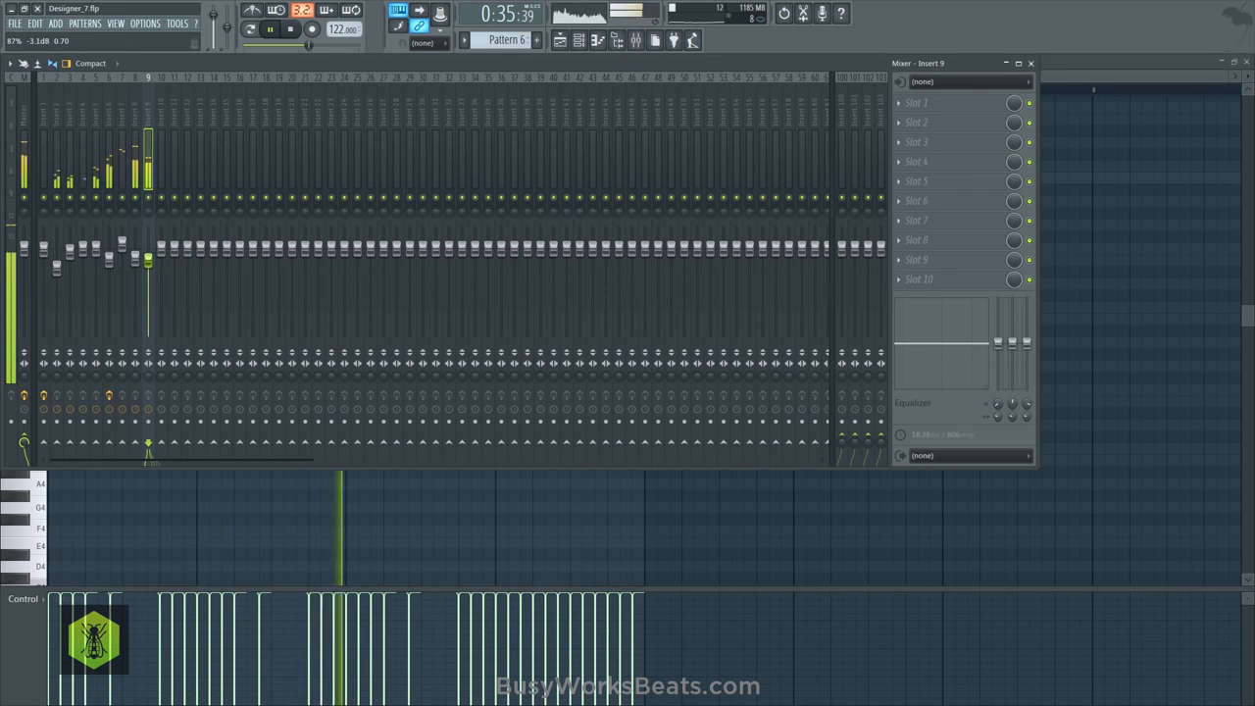
key("F9")
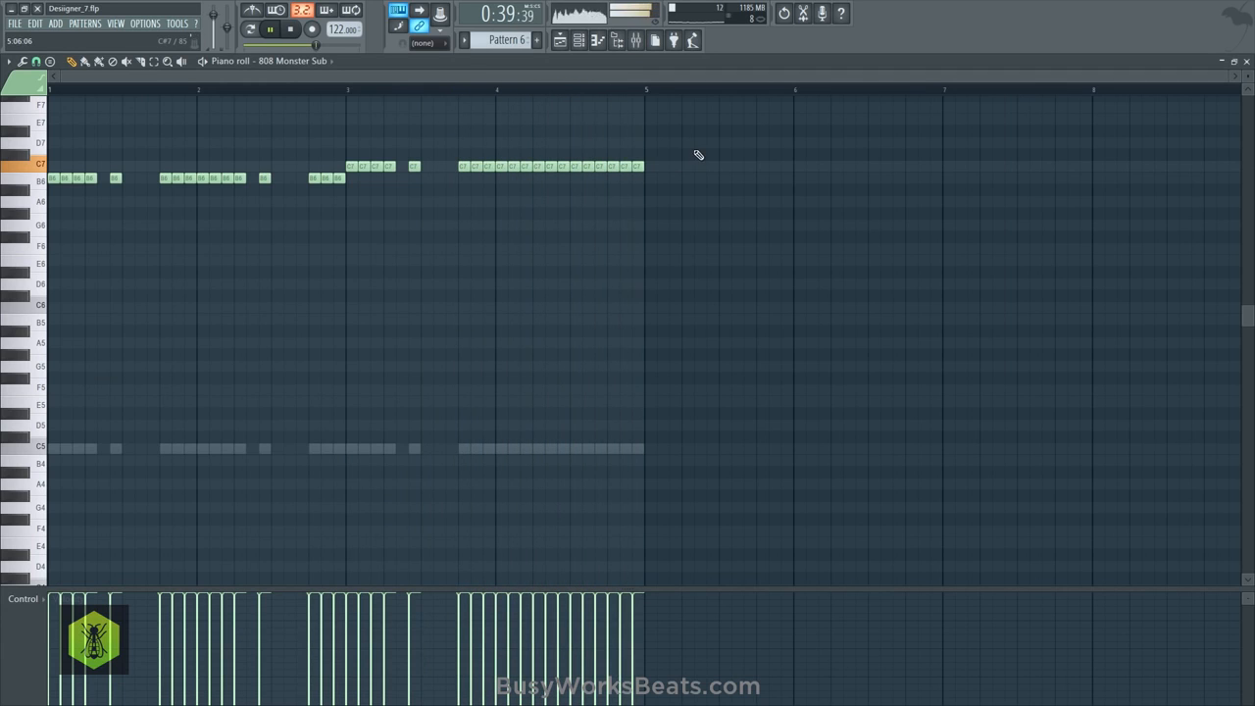
- Open Pattern 1 from the playlist and examine the Nexus notes across its eight bars
left_click(560, 41)
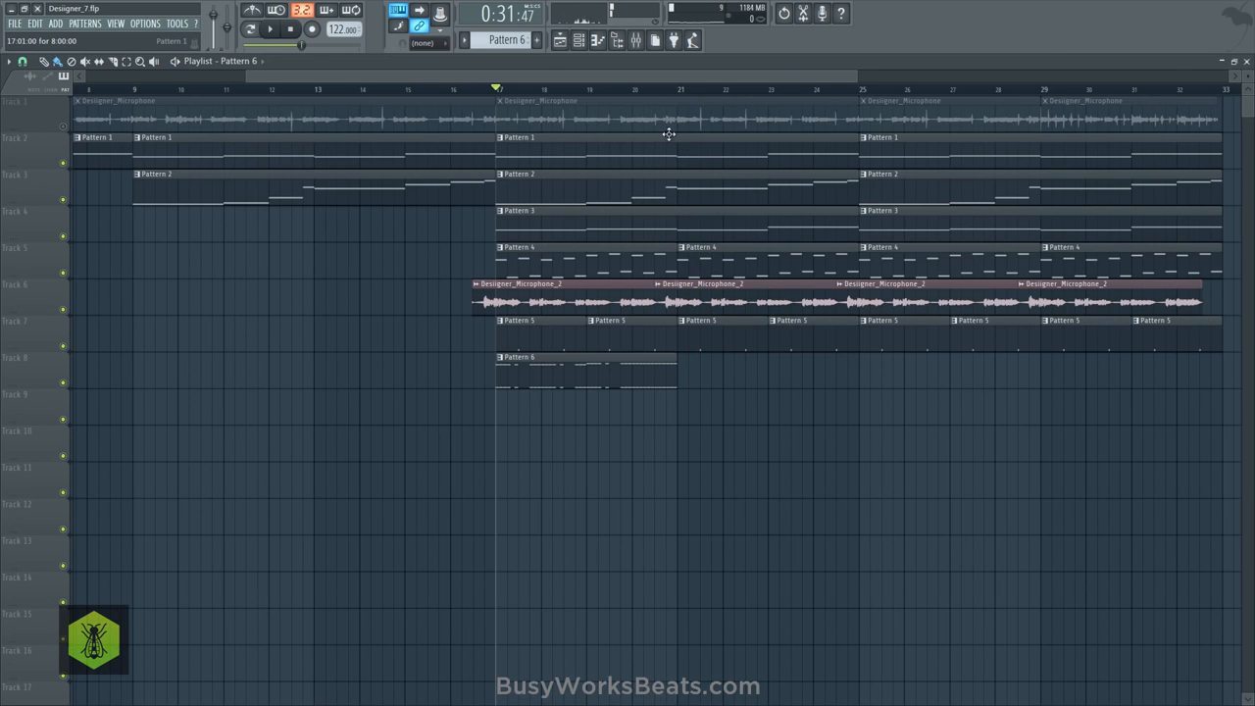
left_click(500, 139)
left_click(533, 187)
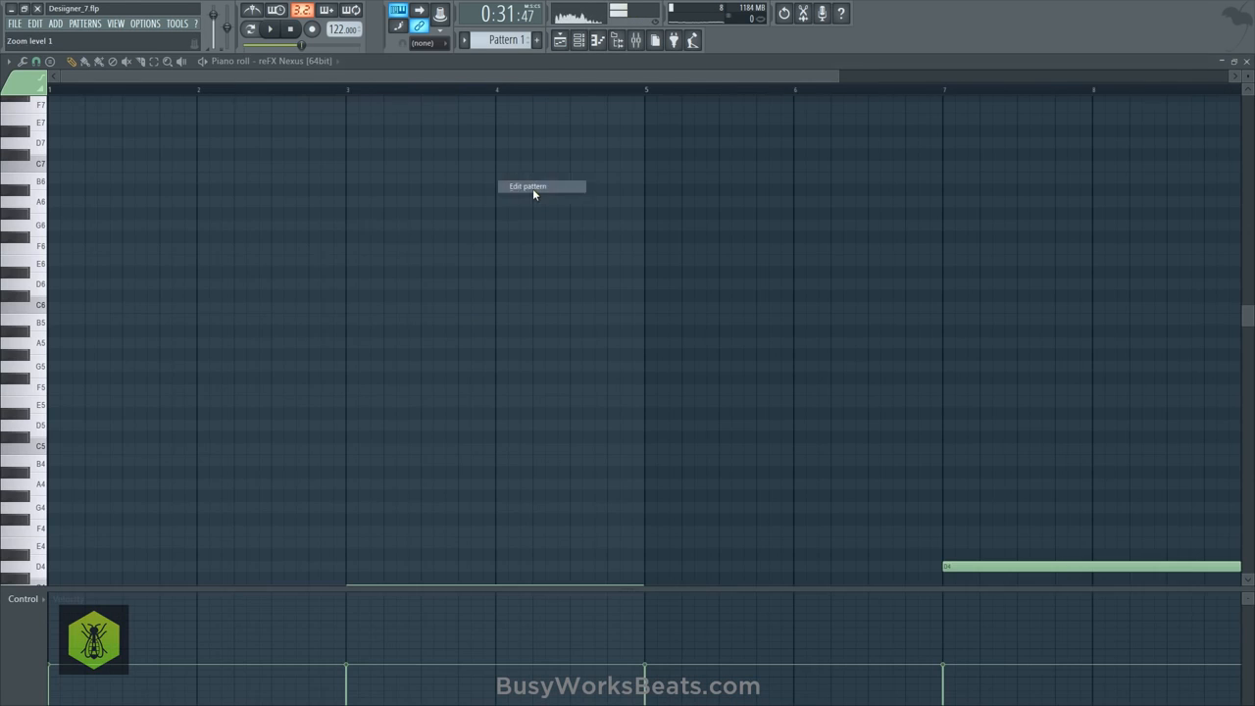
scroll(440, 99, "down", 3)
scroll(382, 259, "down", 5)
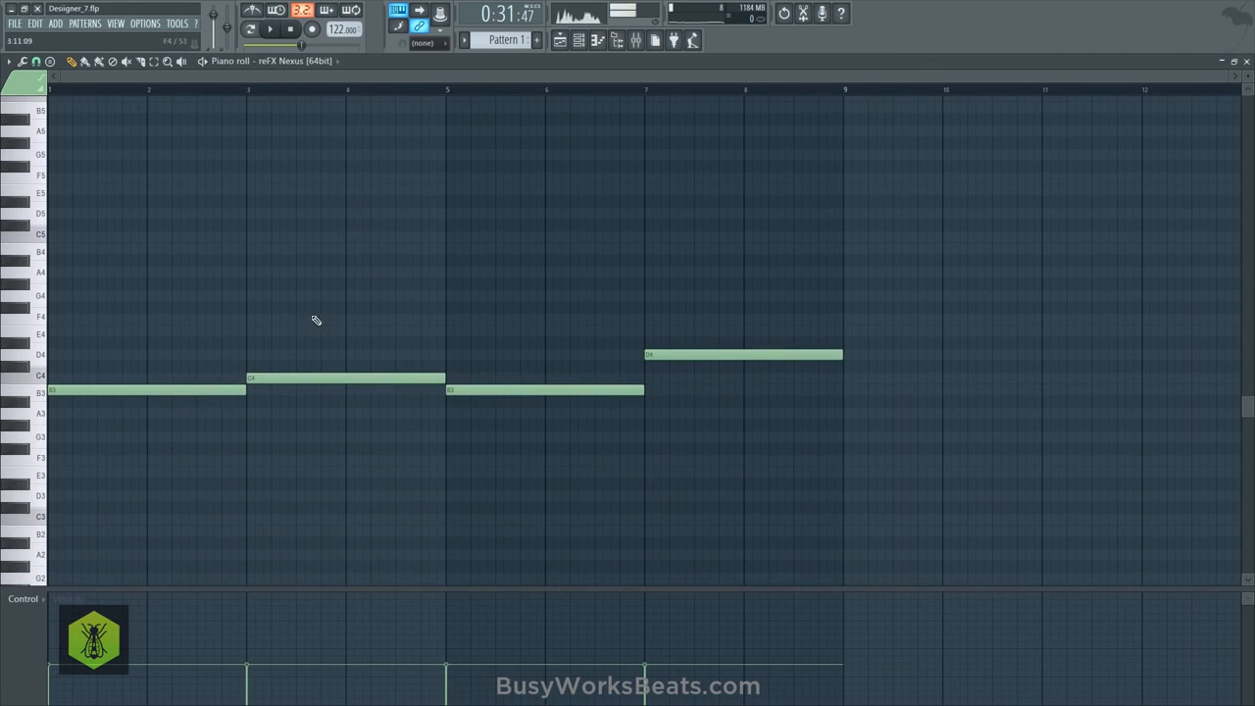
left_click(1239, 62)
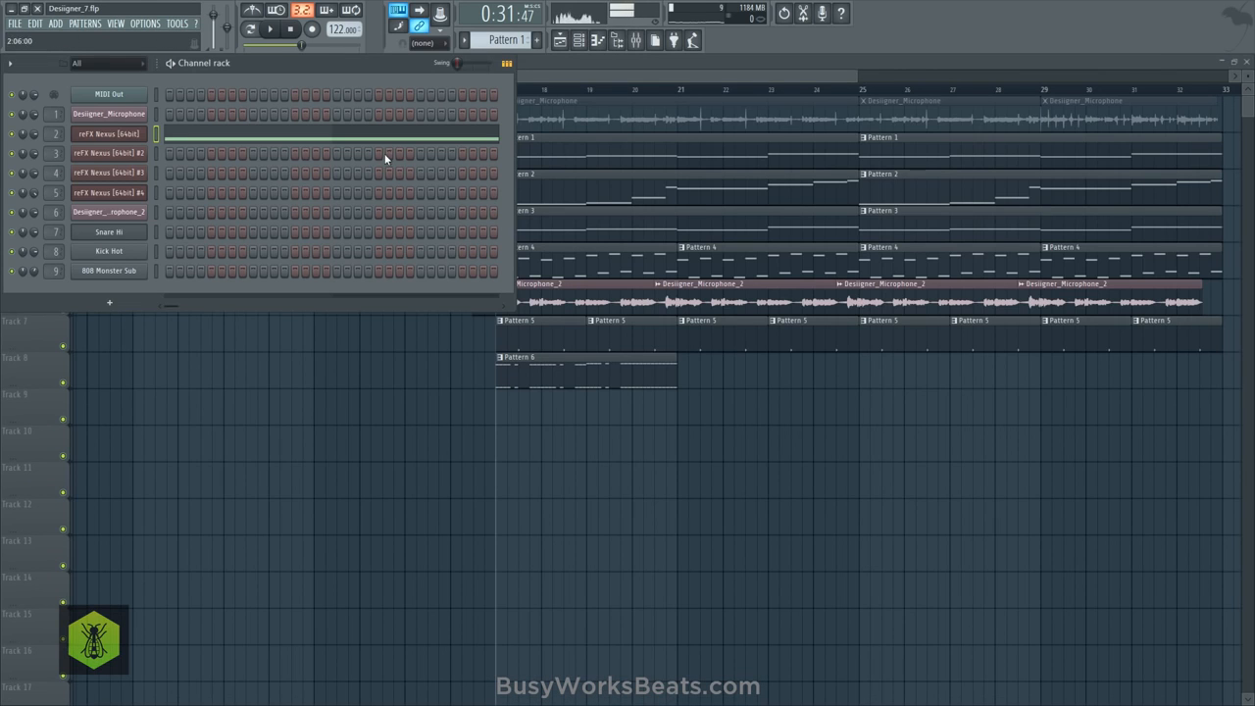
- In Pattern 6, duplicate the four bars of 808 Monster Sub notes into bars 5 to 8
scroll(517, 36, "down", 5)
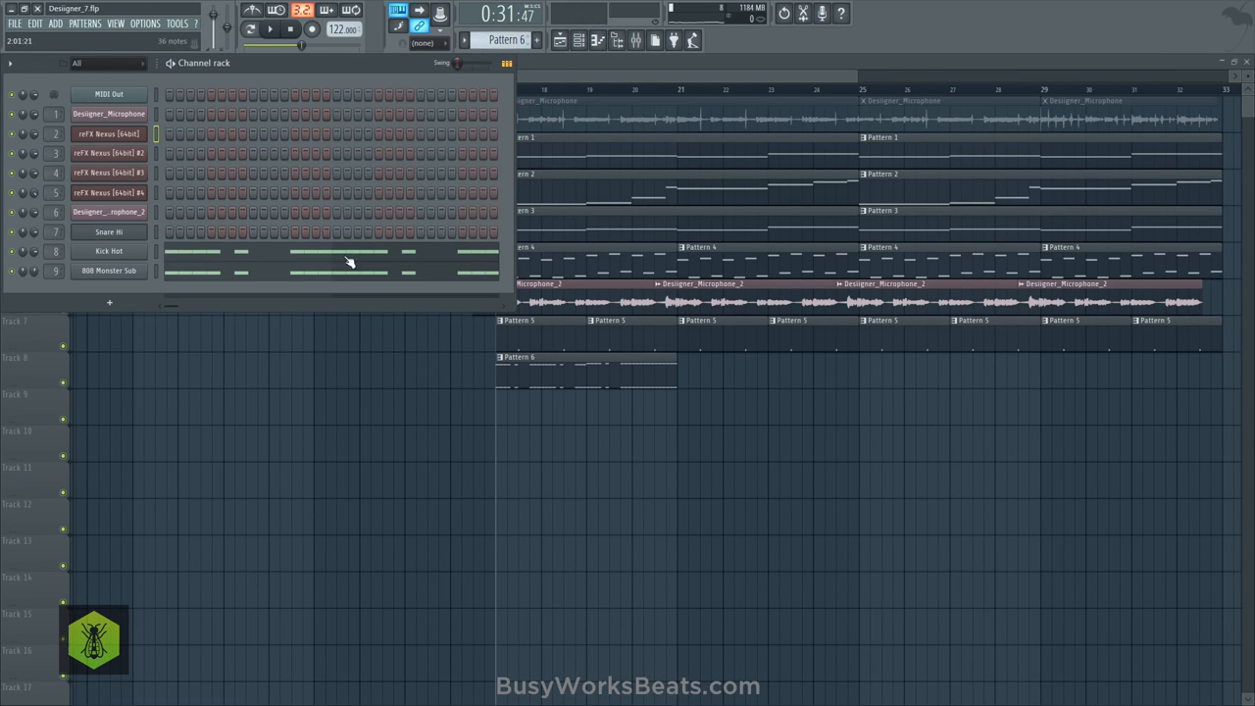
left_click(304, 279)
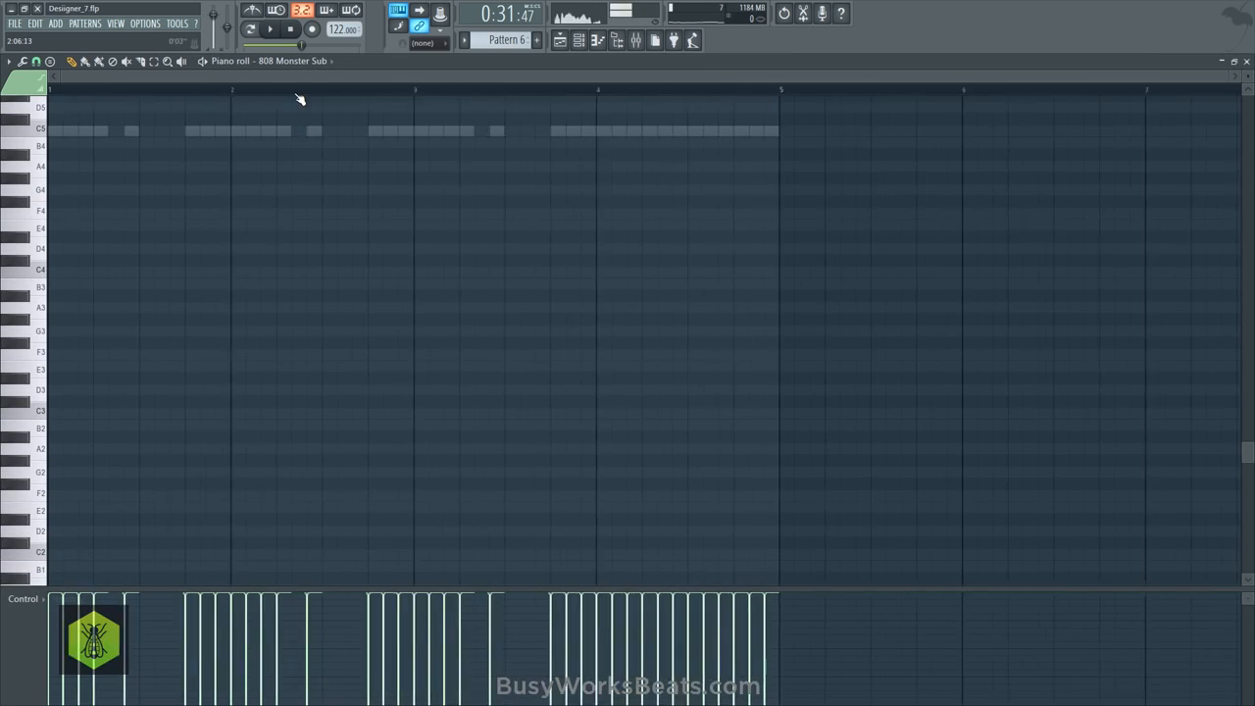
left_click_drag(704, 414, 61, 191)
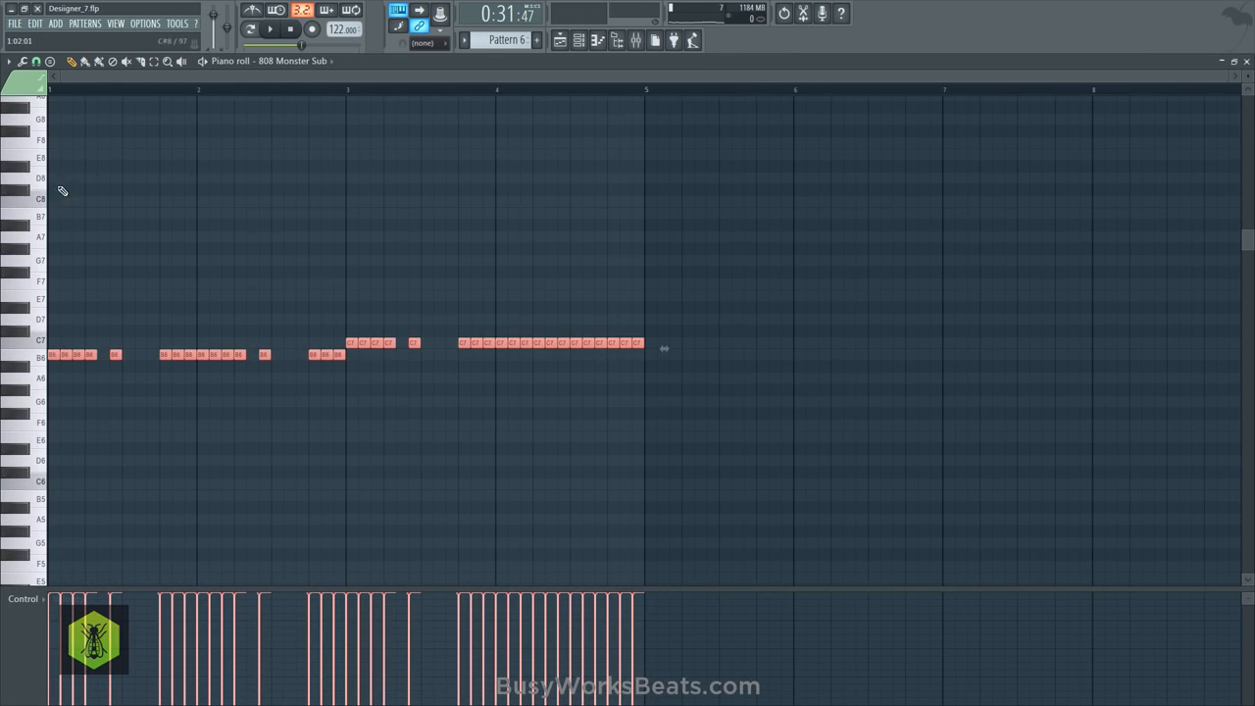
left_click_drag(49, 357, 649, 348)
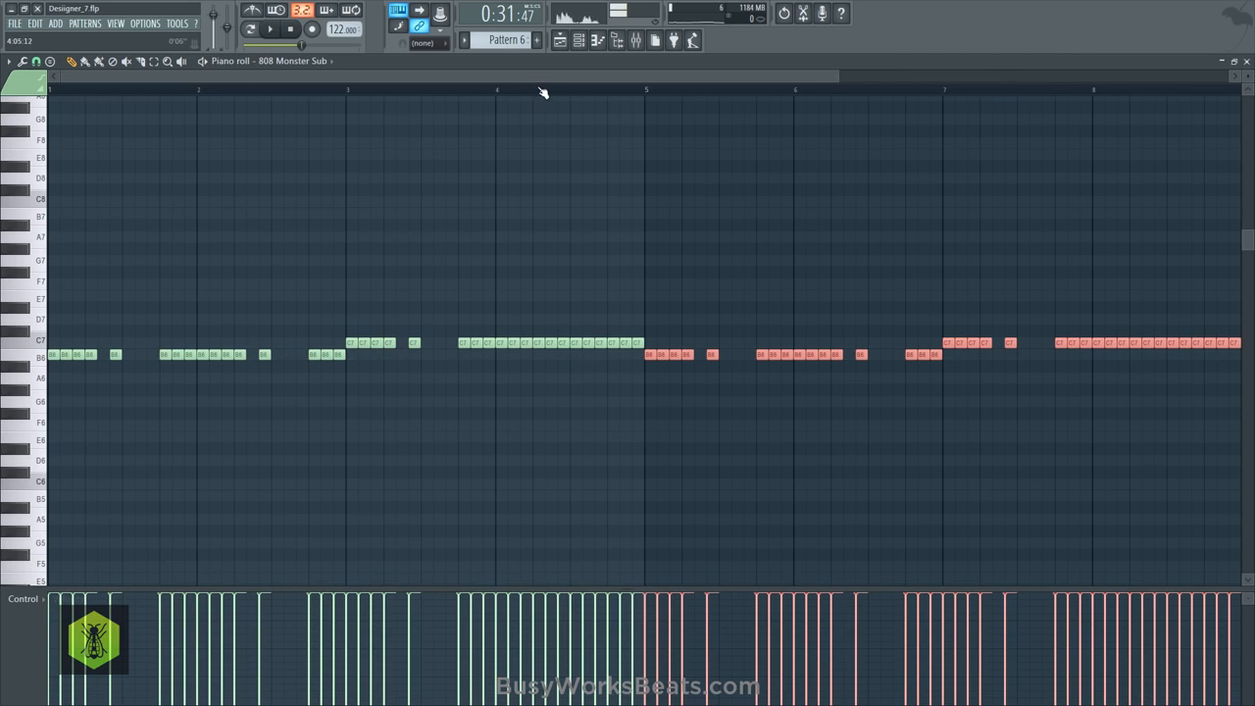
- Raise the 808 Monster Sub notes in bars 7 and 8 to D7 and play the arrangement
scroll(542, 92, "down", 2)
left_click_drag(873, 327, 653, 353)
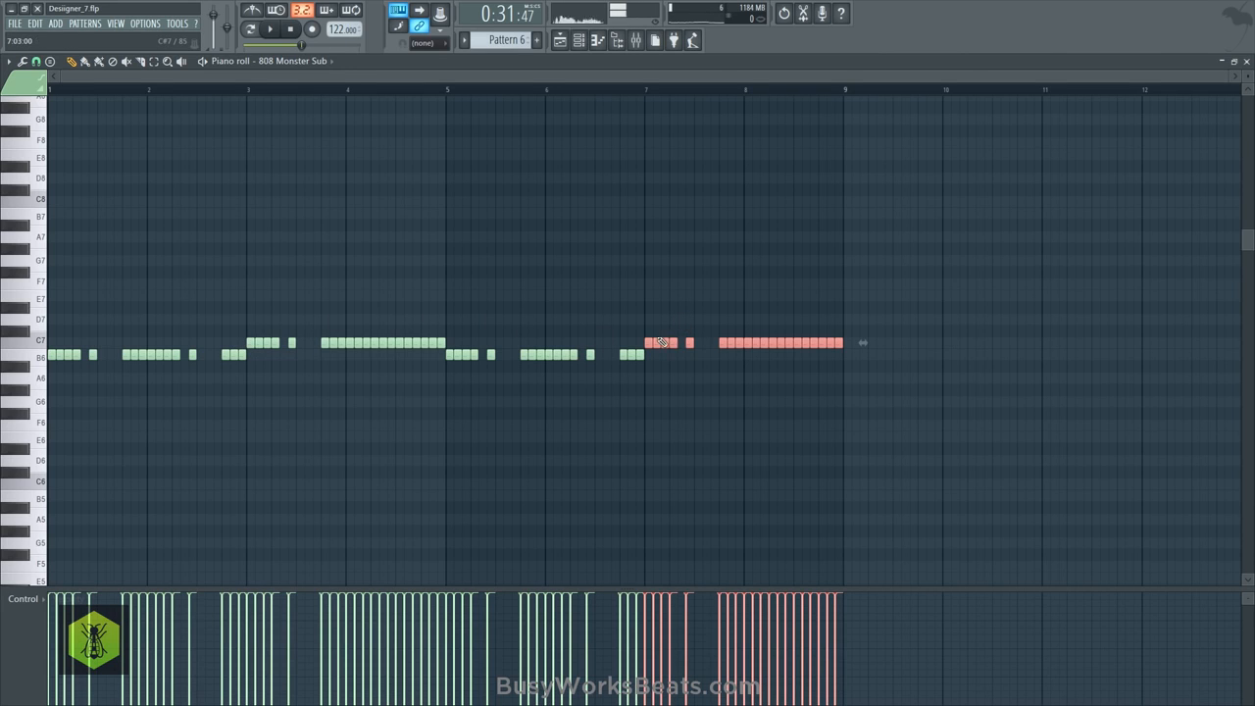
key("space")
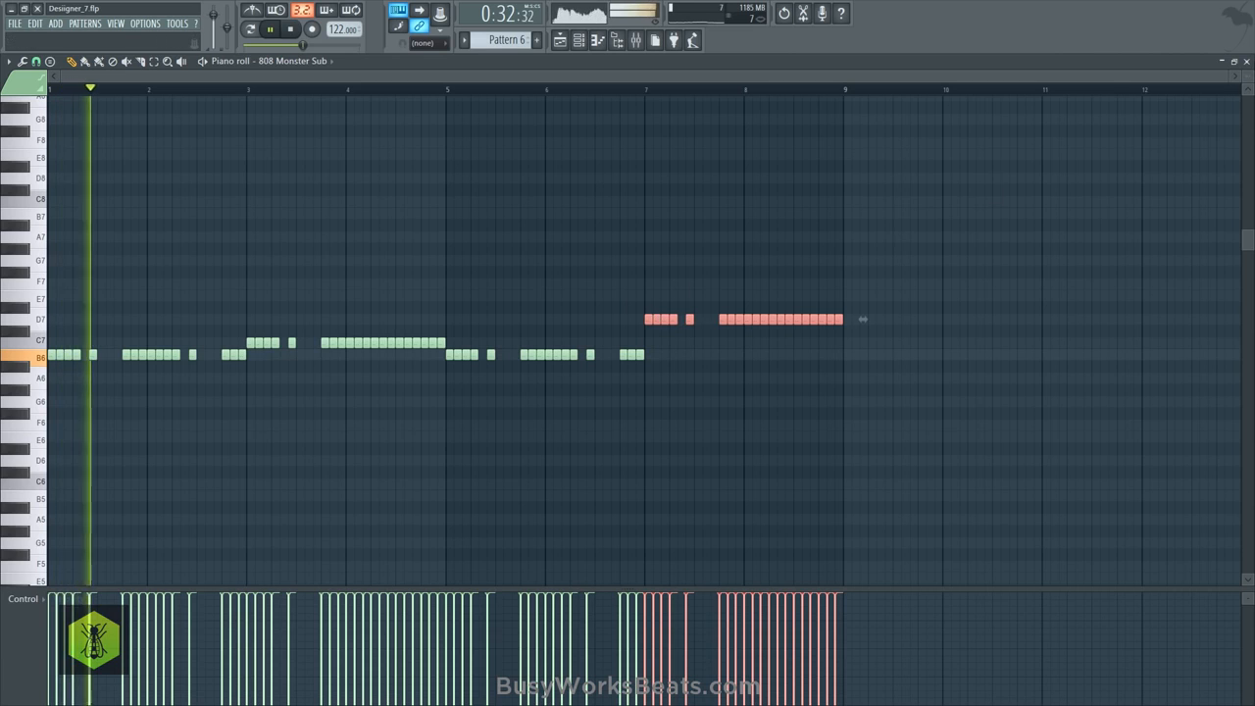
- Duplicate the four bars of Kick Hot notes in Pattern 6 into bars 5 to 8
key("F5")
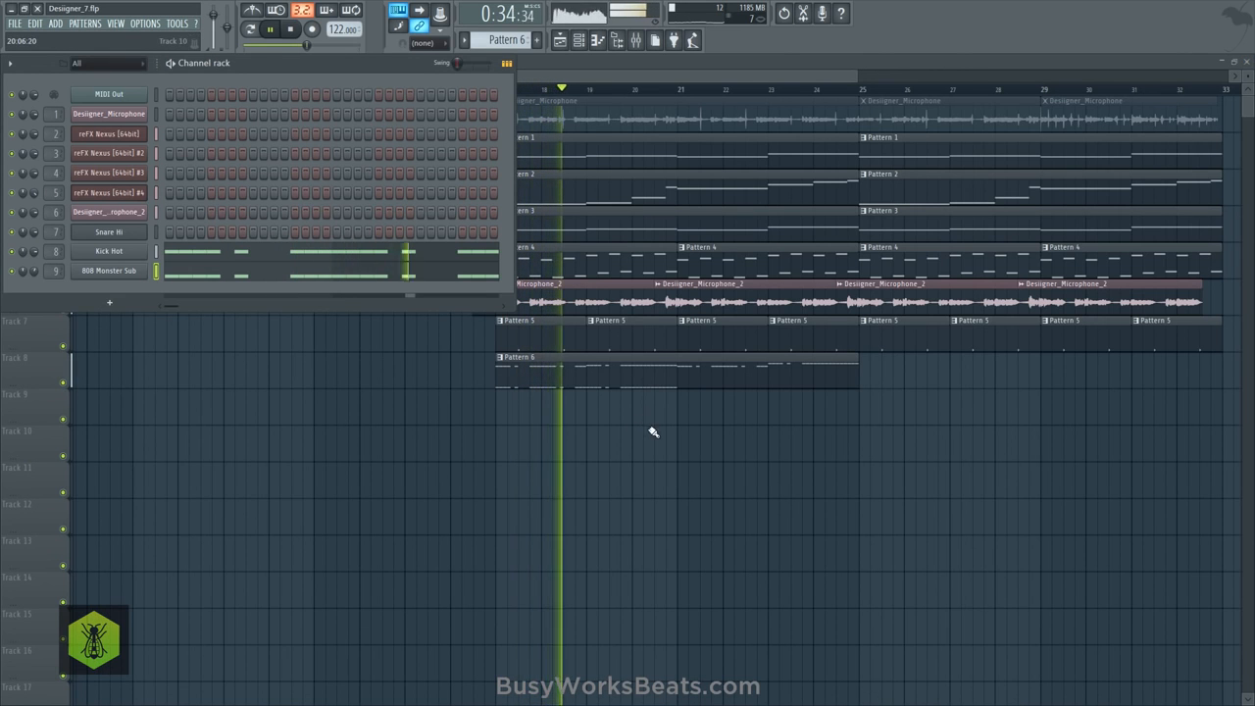
key("F6")
left_click(583, 49)
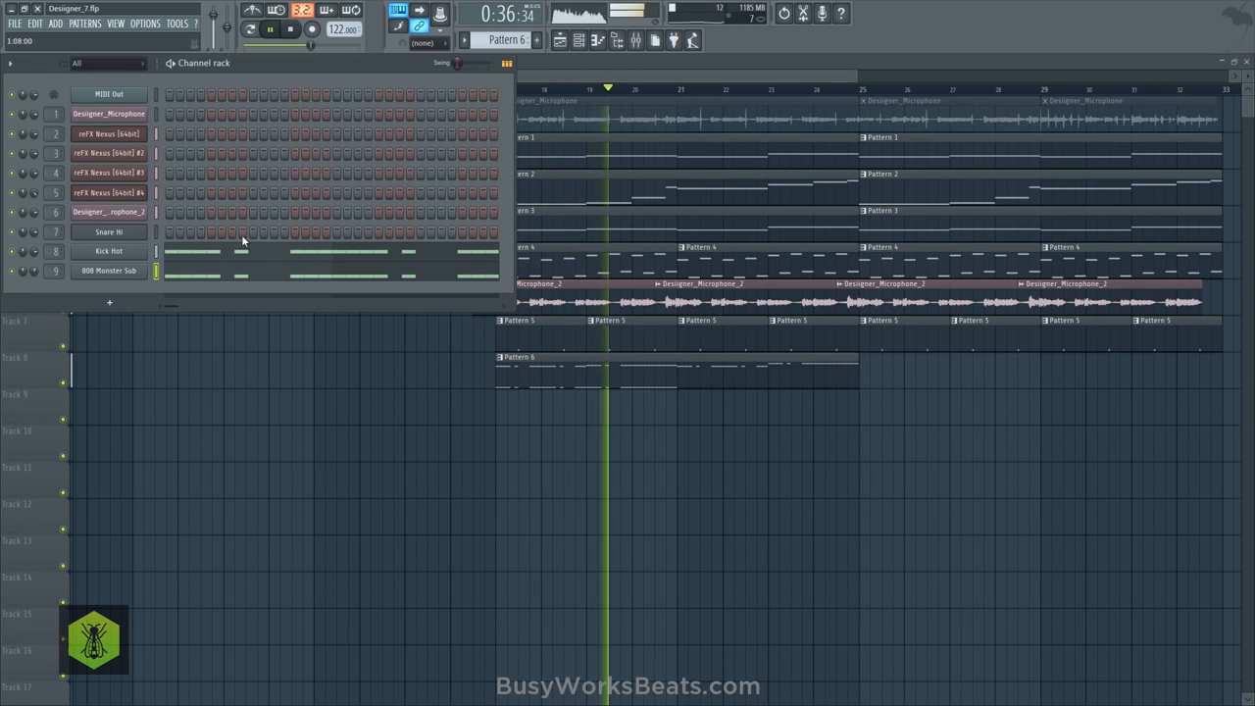
left_click(183, 250)
scroll(200, 92, "down", 4)
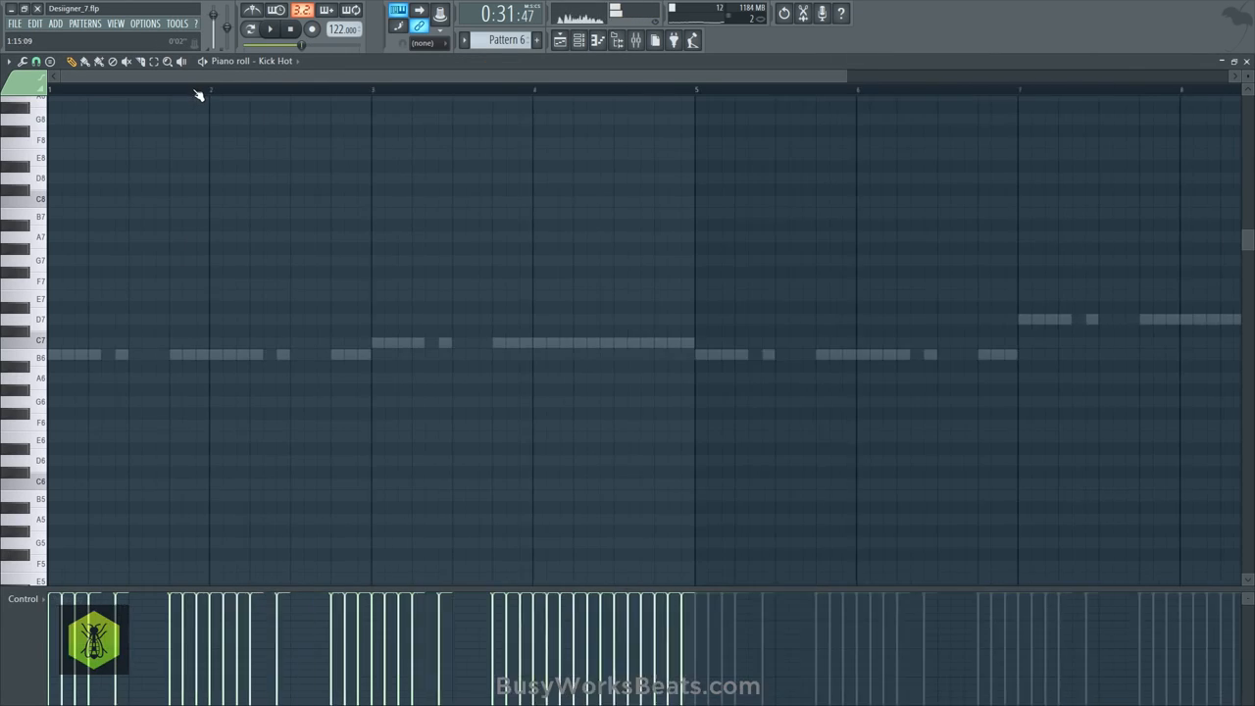
scroll(188, 233, "down", 8)
mouse_move(517, 344)
left_mouse_down()
mouse_move(49, 334)
mouse_move(450, 347)
left_mouse_up()
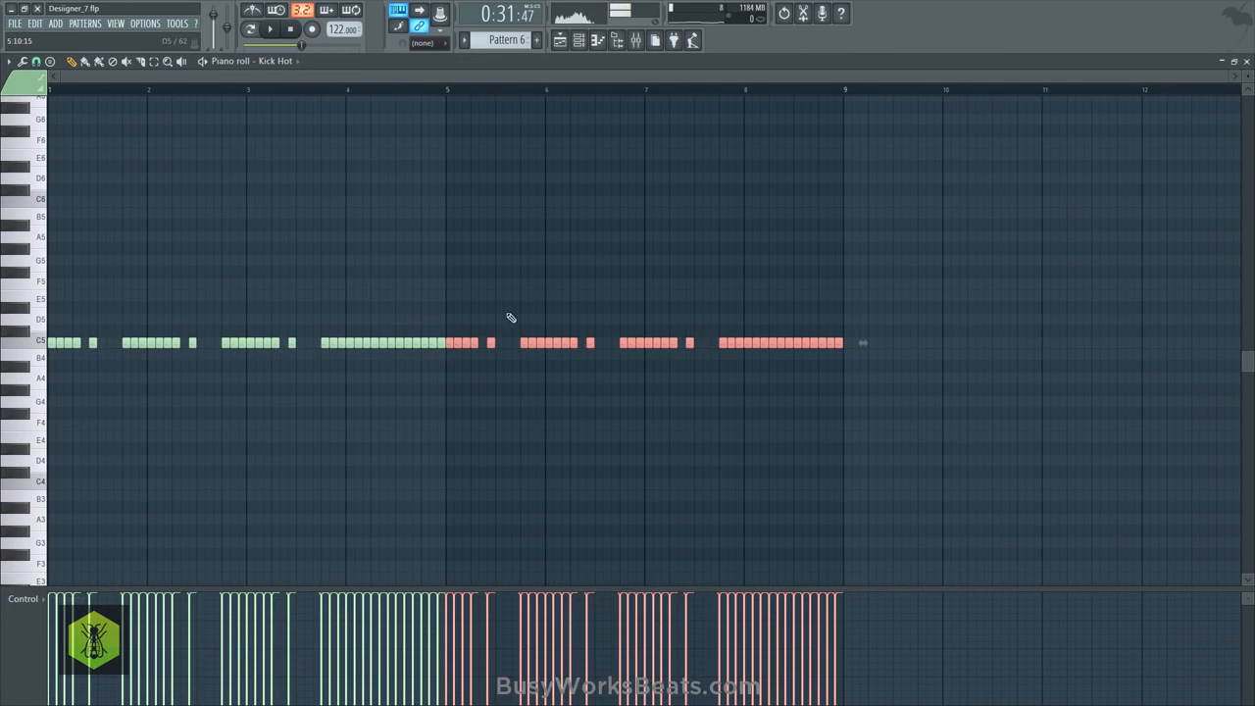
- Play the extended pattern with the arrangement and save the project as a new version
left_click(1020, 104, "ctrl")
key("space")
key("Escape")
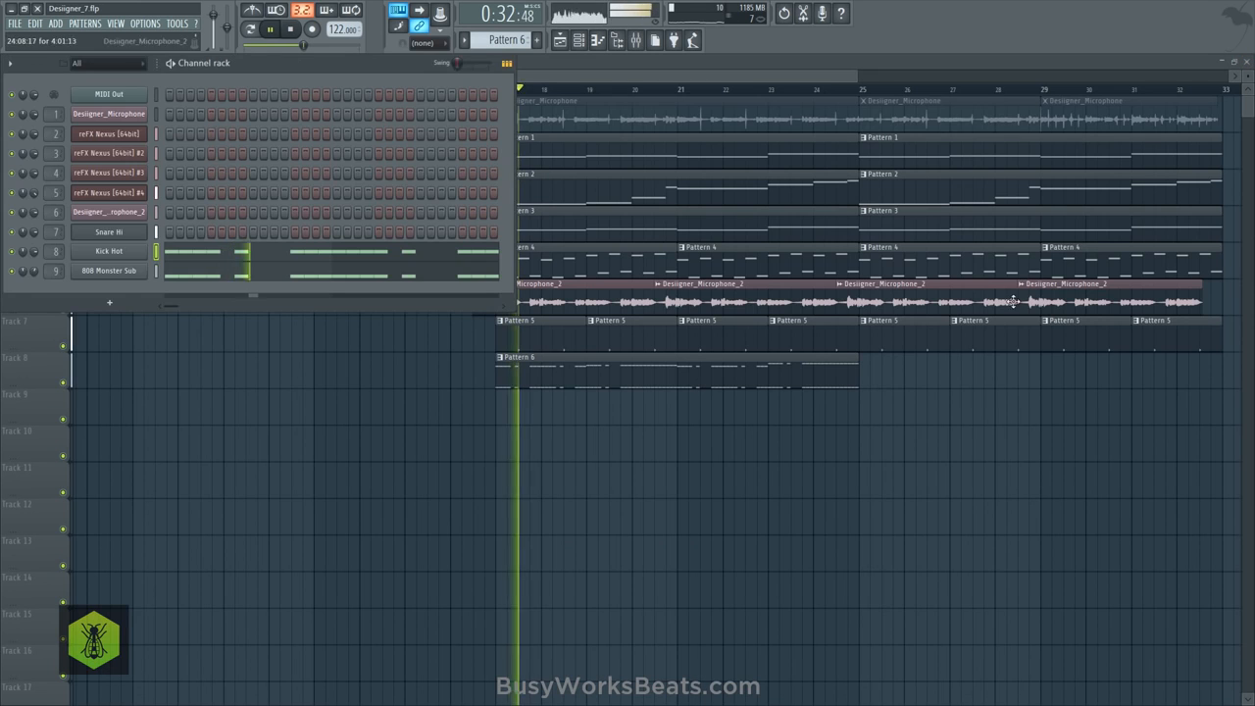
key("space")
key("Escape")
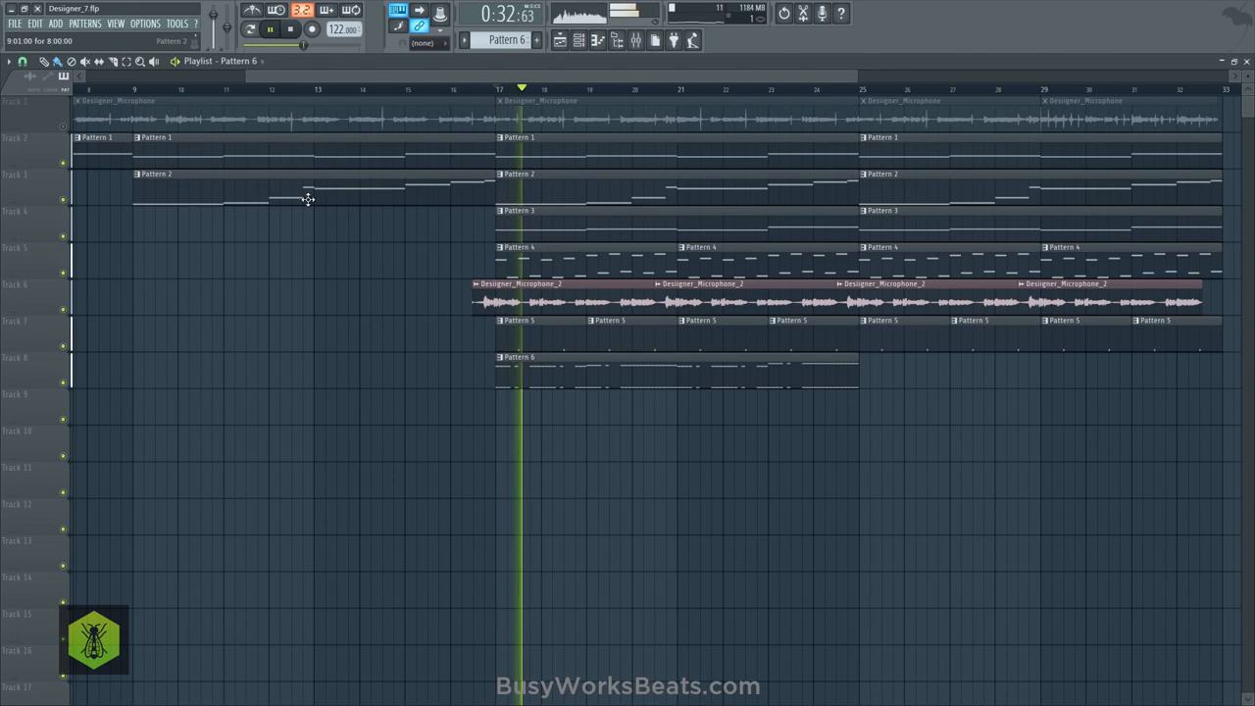
left_click(18, 24)
left_click(39, 104)
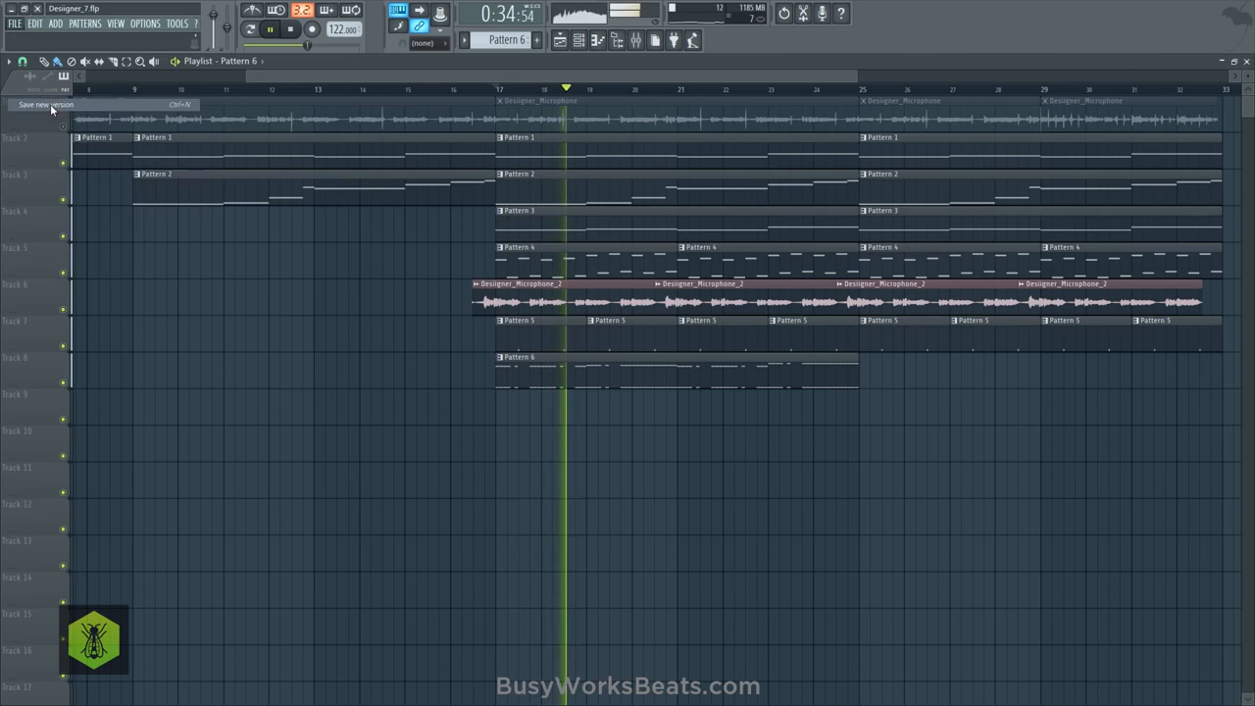
- Transpose all the 808 Monster Sub notes down two octaves, to B4, C5 and D5
left_click(589, 44)
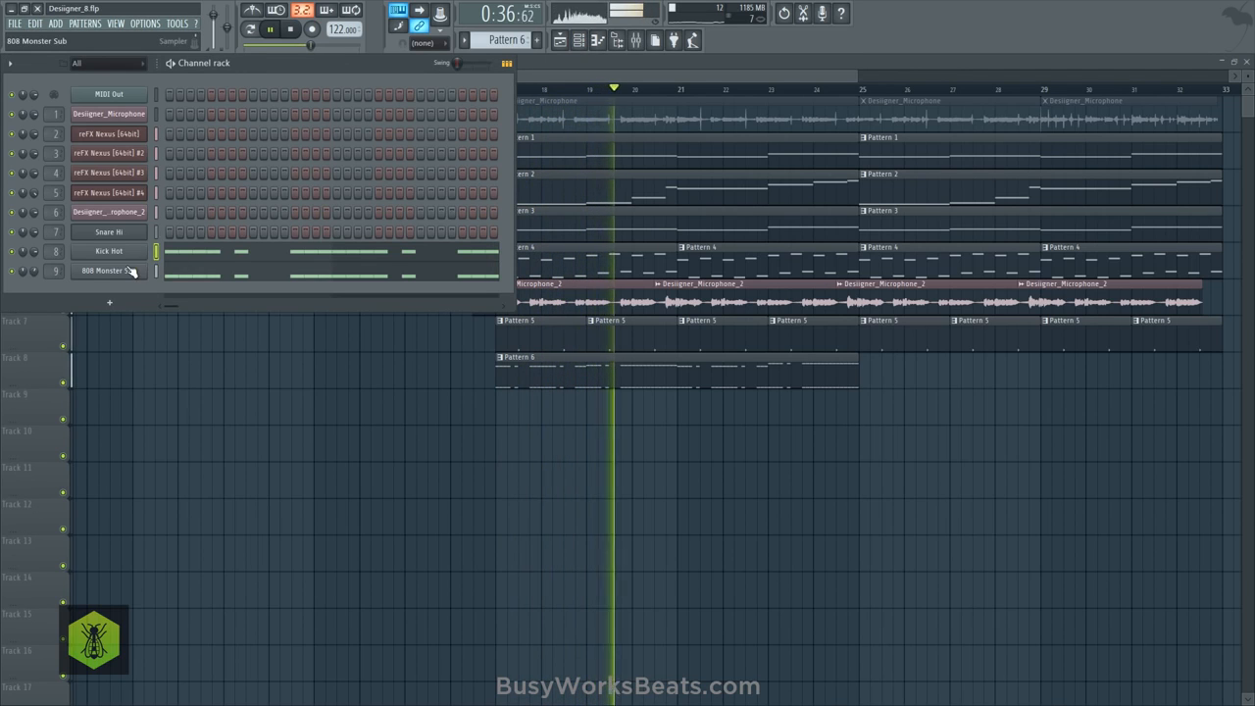
left_click(362, 279)
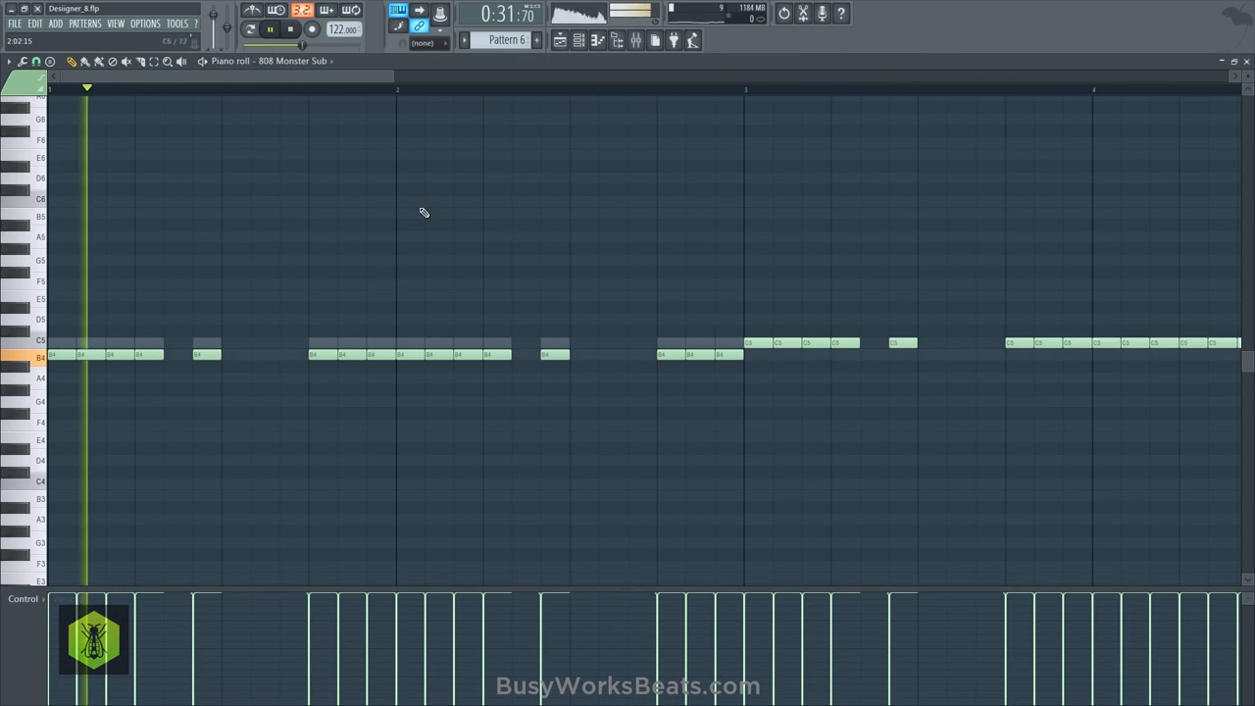
- Lower the 808 Monster Sub's fader on mixer insert 9 slightly further during playback
key("F6")
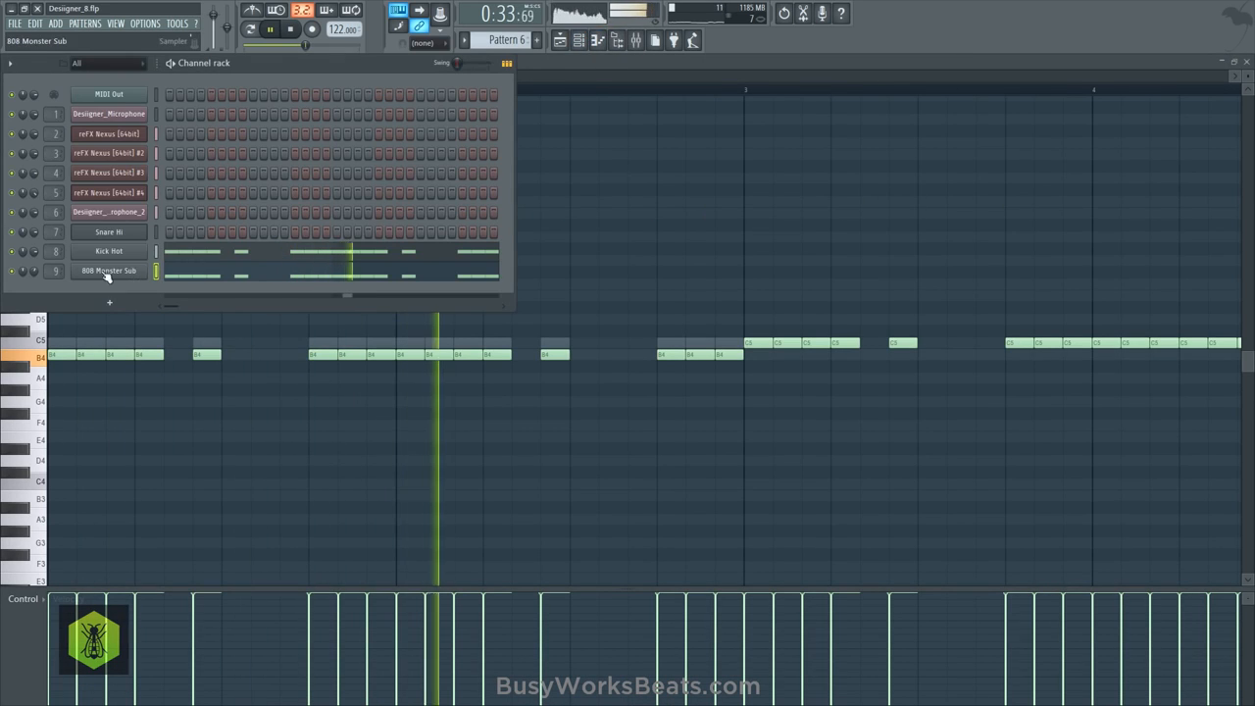
left_click(634, 40)
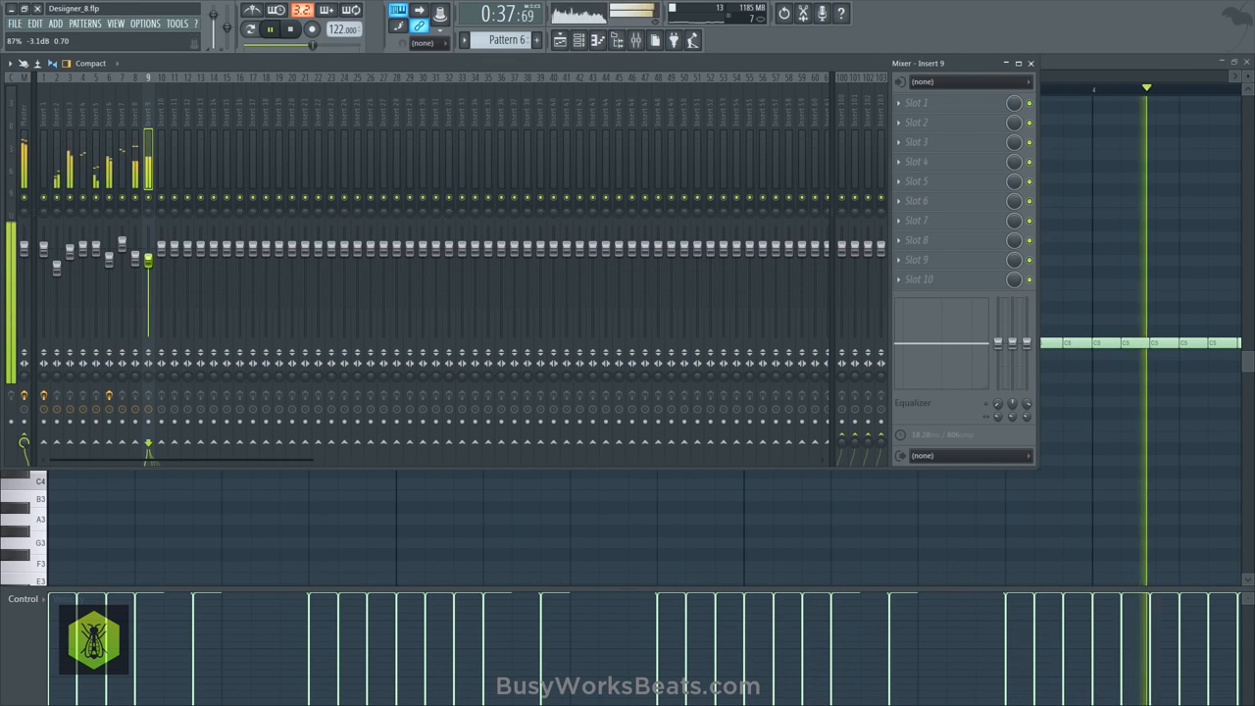
left_click_drag(148, 265, 157, 276)
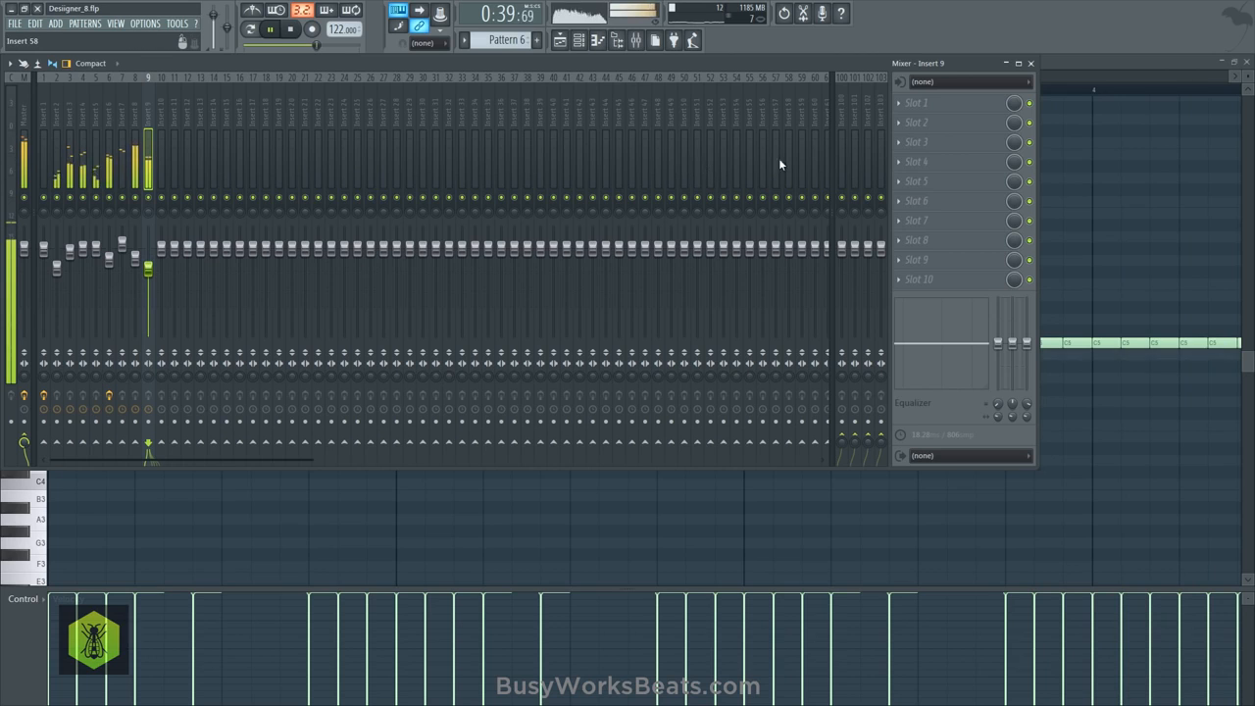
- Load Supercharger GT in insert 9's first effect slot, add saturation, and set the output to 4.3 dB
left_click(915, 108)
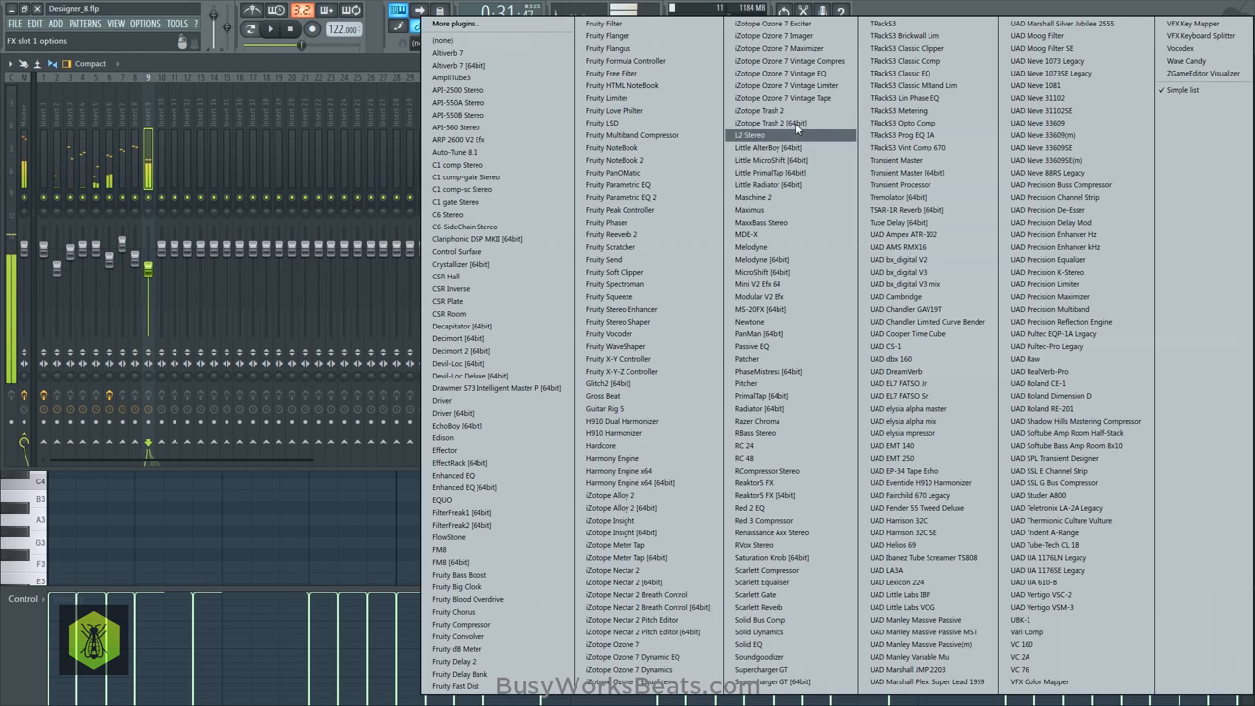
left_click(799, 681)
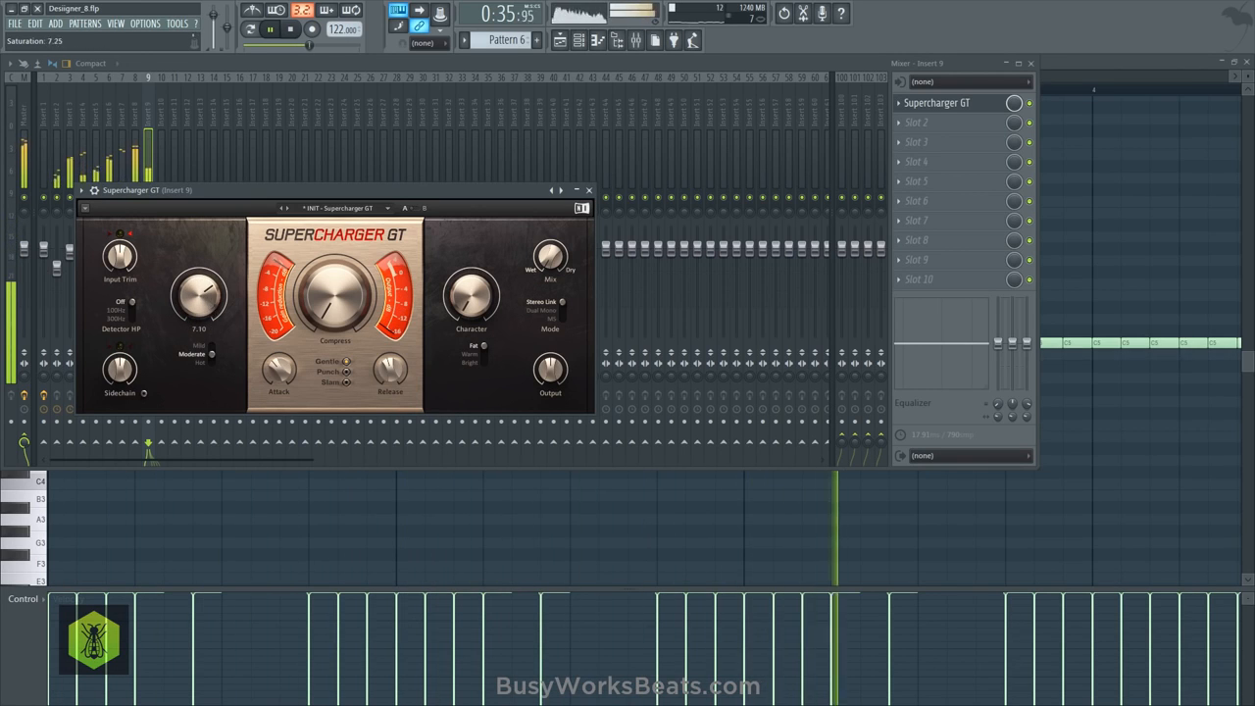
left_click_drag(550, 256, 542, 302)
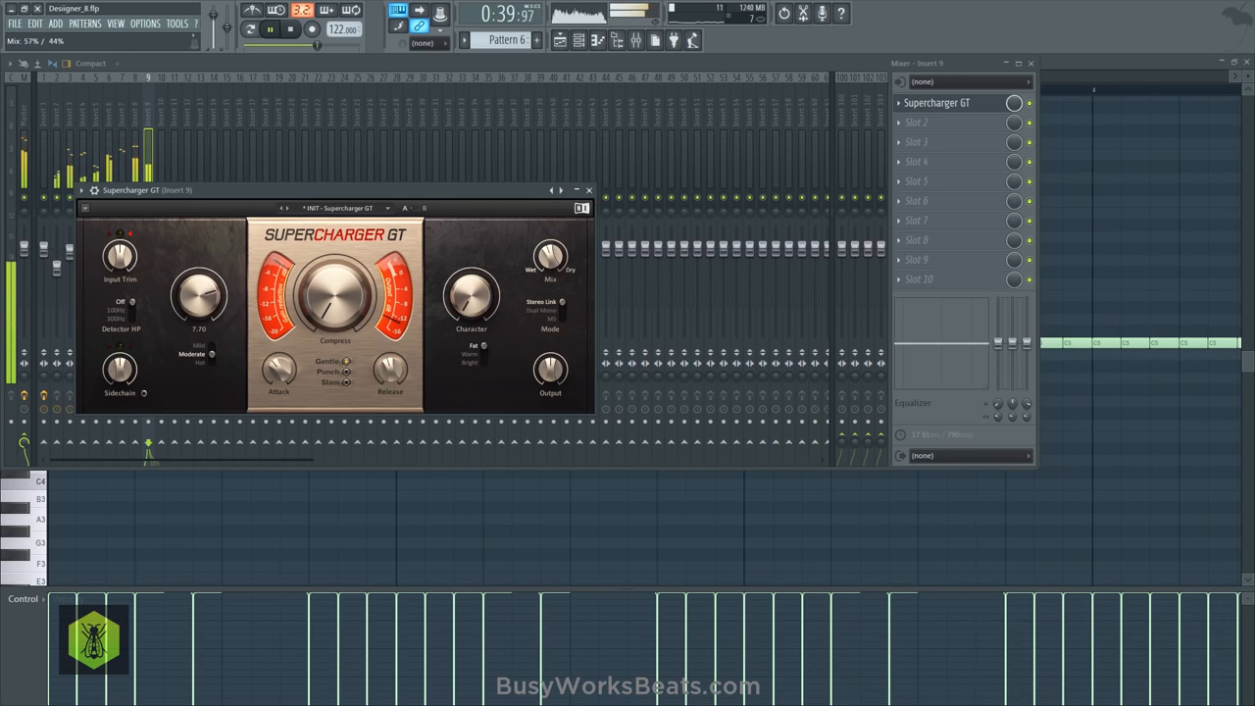
left_click(589, 191)
- Return to the playlist and audition the lowered 808 with the arrangement
left_click(1246, 61)
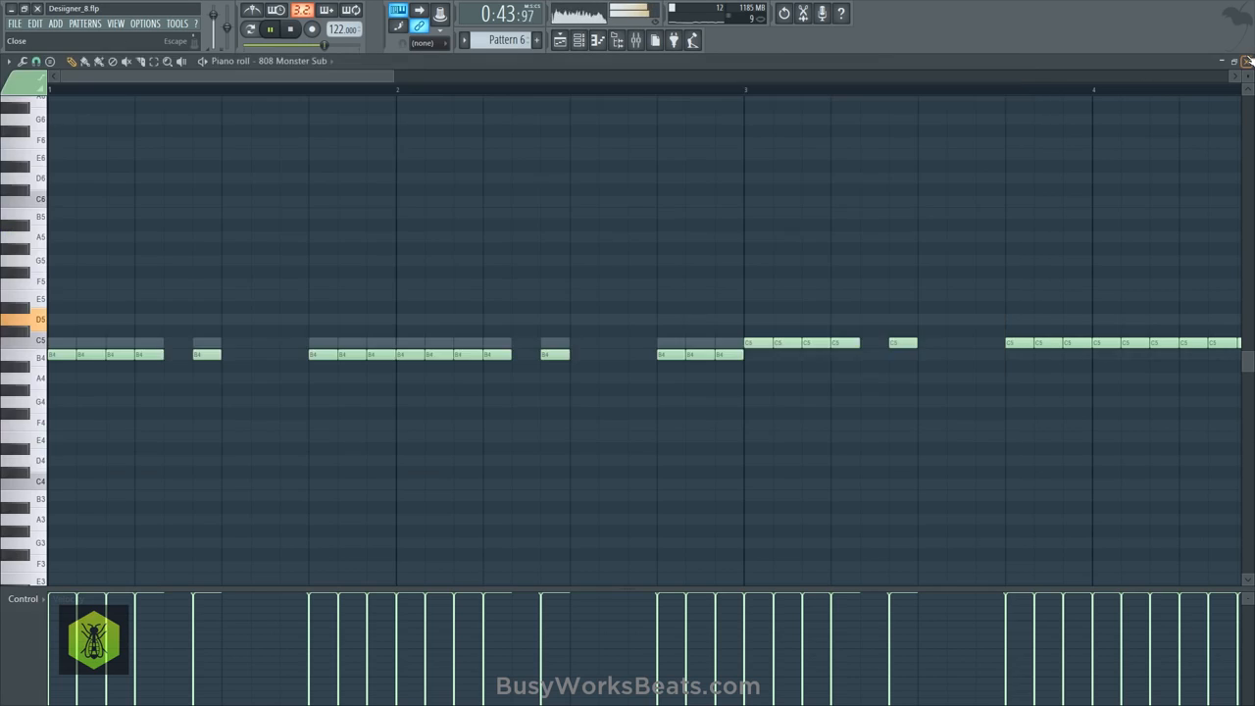
left_click(1088, 406)
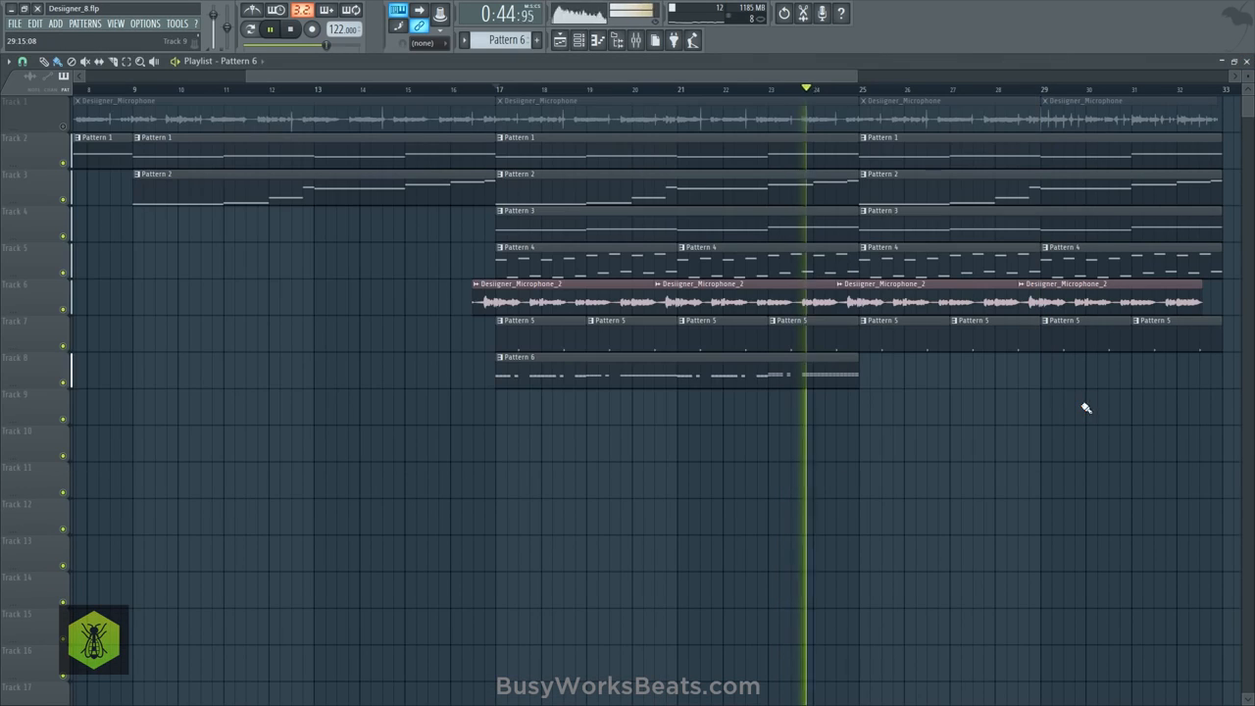
left_click(578, 40)
key("space")
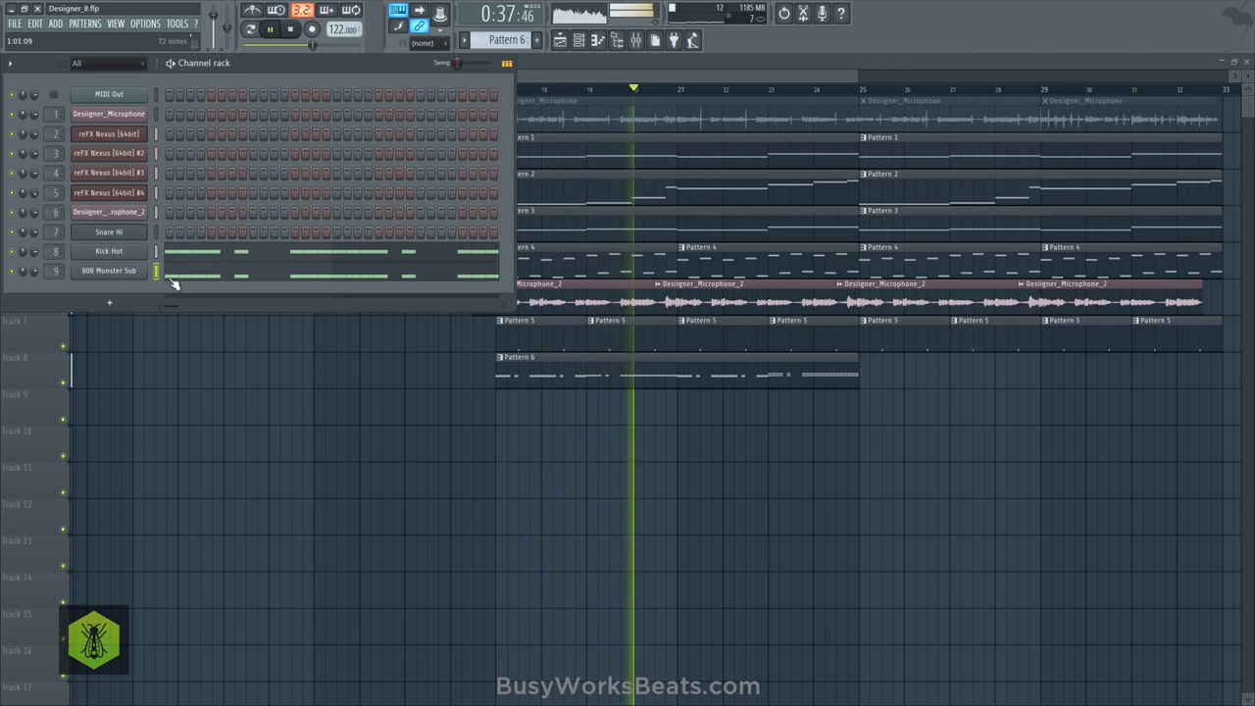
- Inspect the 808 Monster Sub channel's cut group and root note settings during playback
left_click(109, 270)
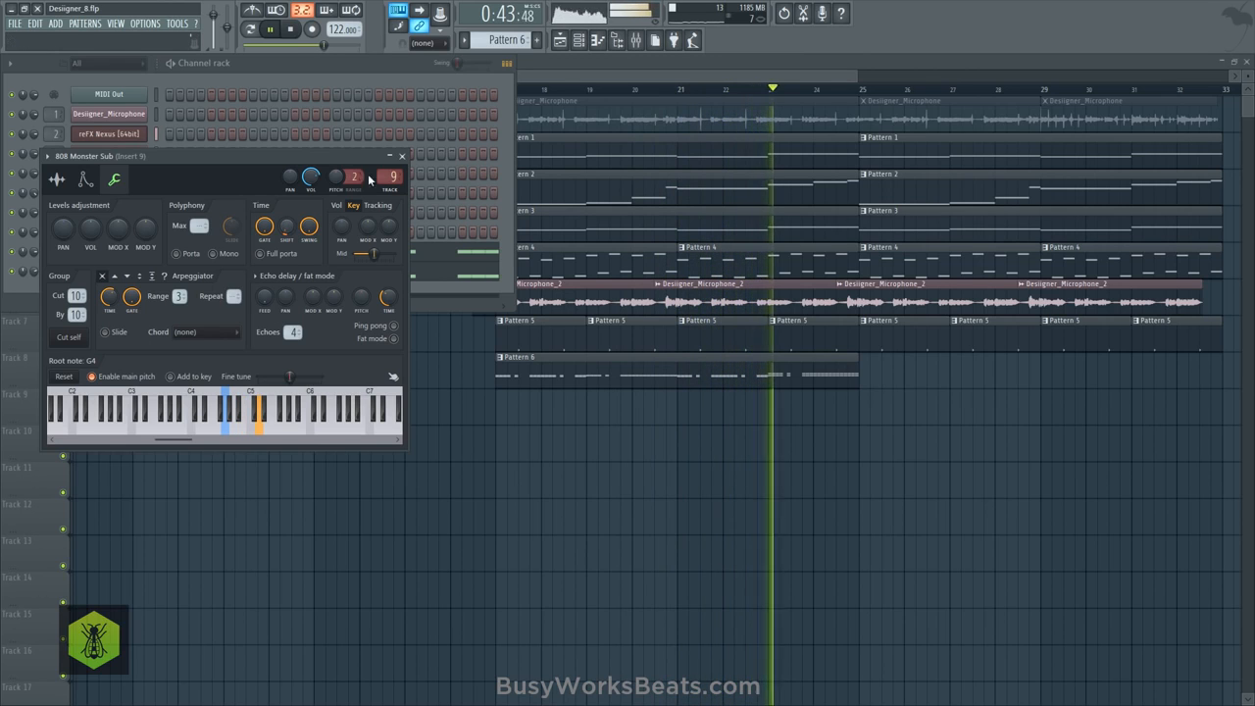
left_click(401, 156)
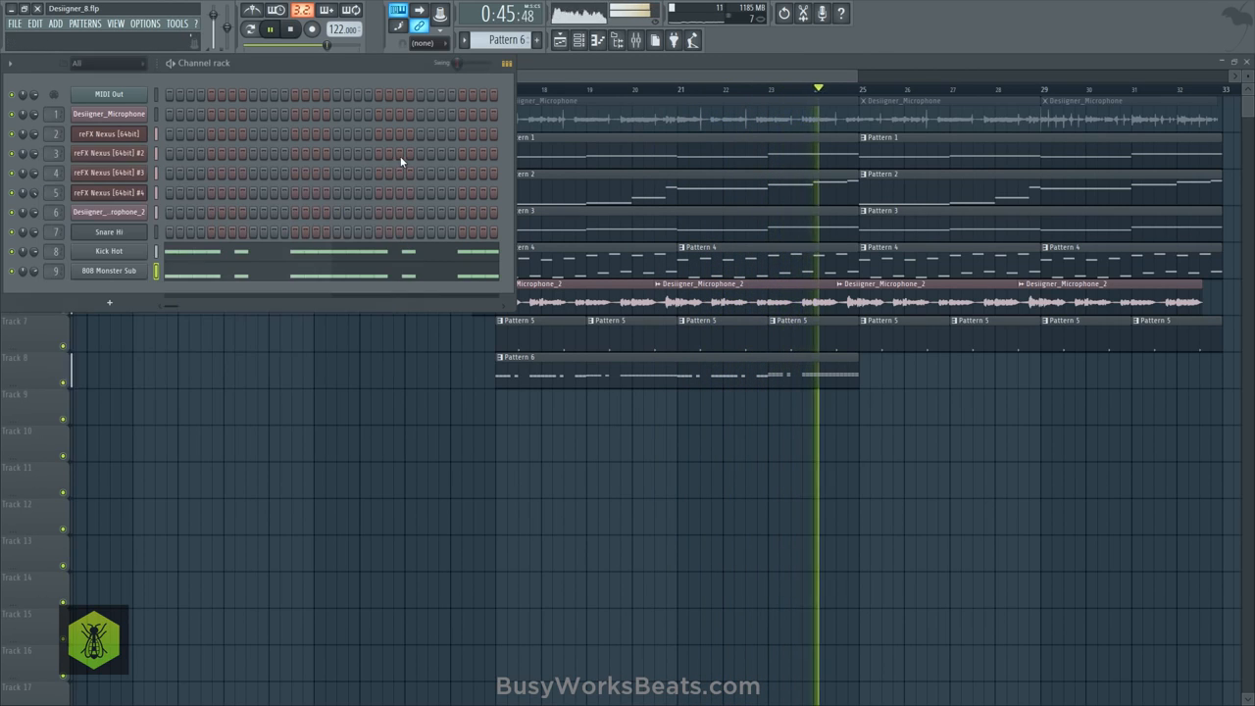
left_click(109, 270)
key("space")
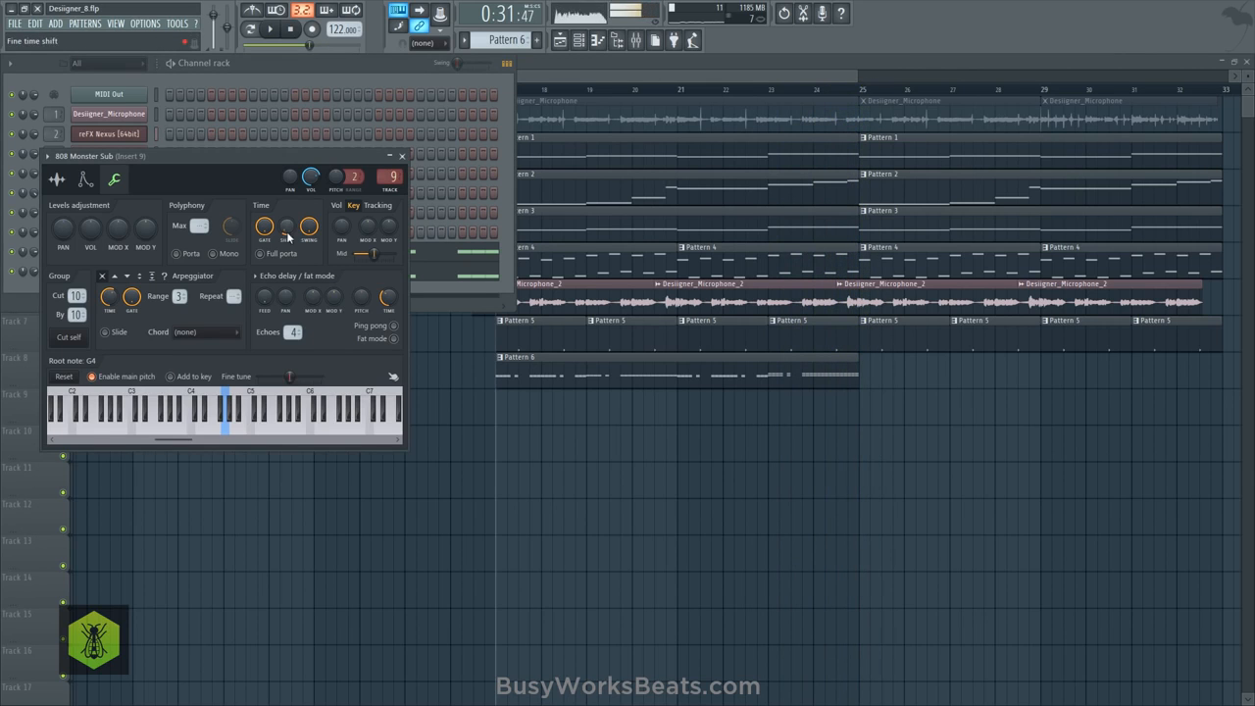
left_click(401, 156)
- Add a short C5 note with 0% velocity at the start of bar 9 in the 808 Monster Sub part
left_click(364, 272)
scroll(653, 93, "down", 6)
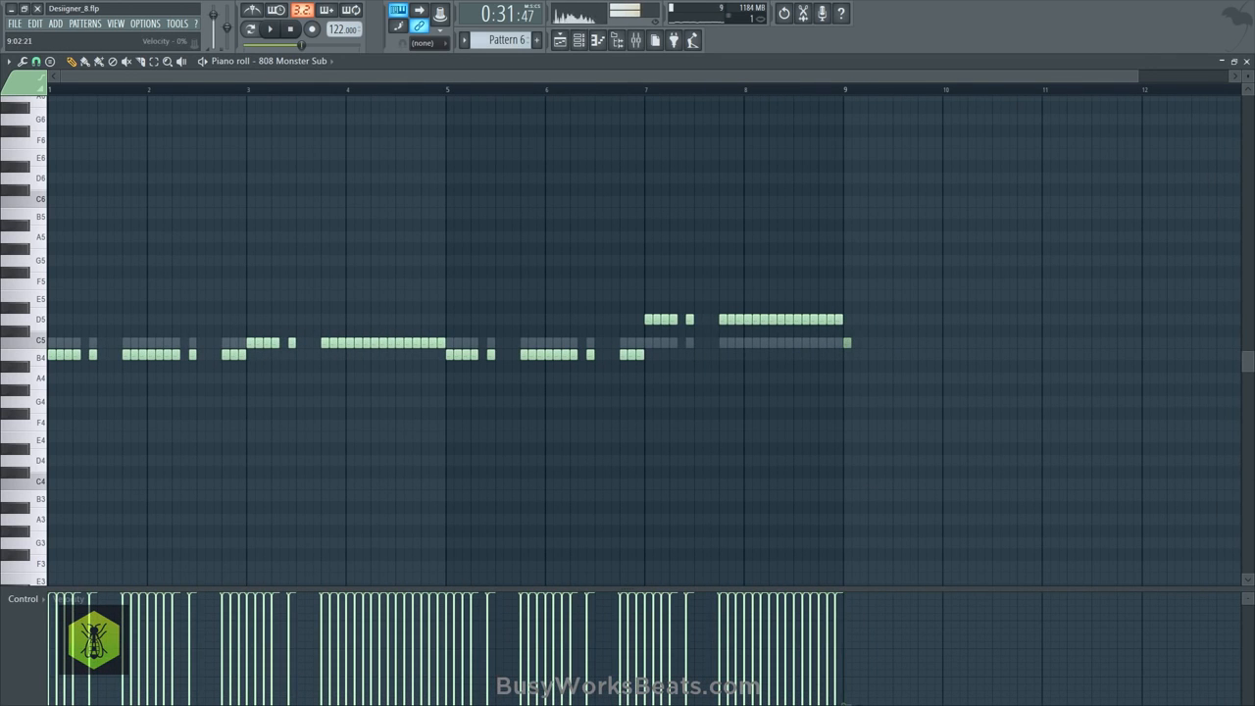
left_click(1246, 61)
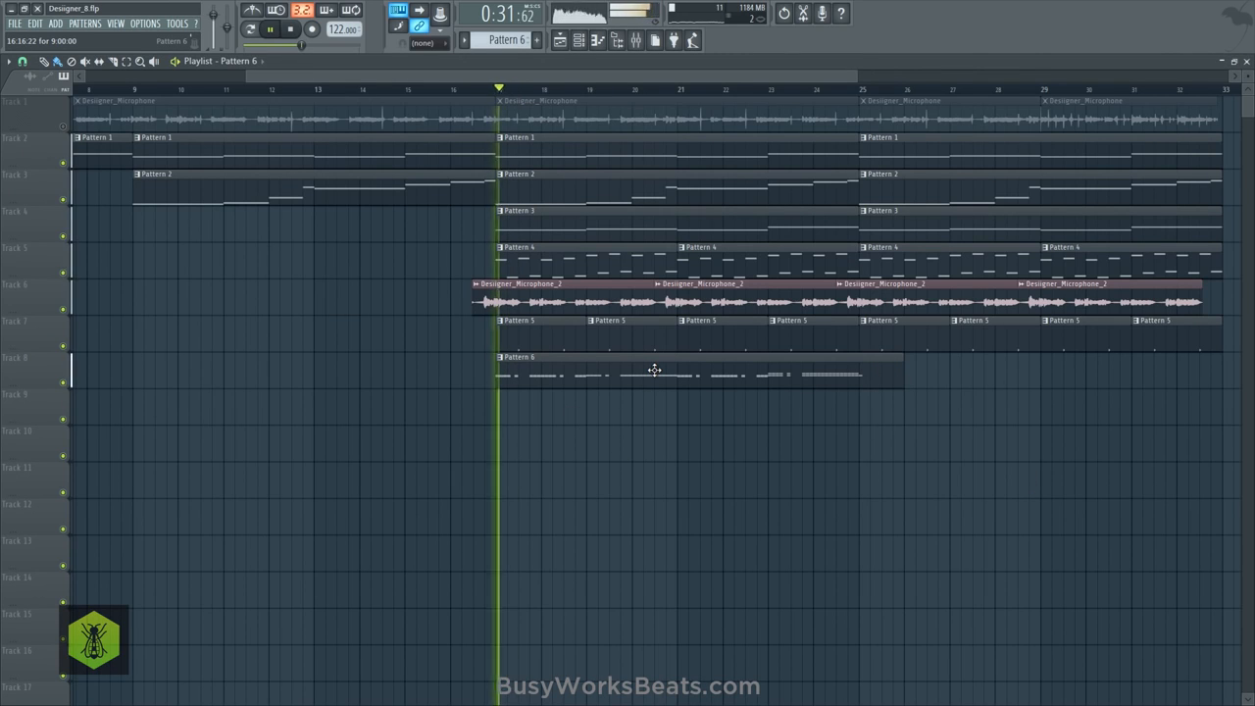
- Open the 808 Monster Sub part in the piano roll and thin bar 1, keeping only the first B4 note of each run
left_click(578, 40)
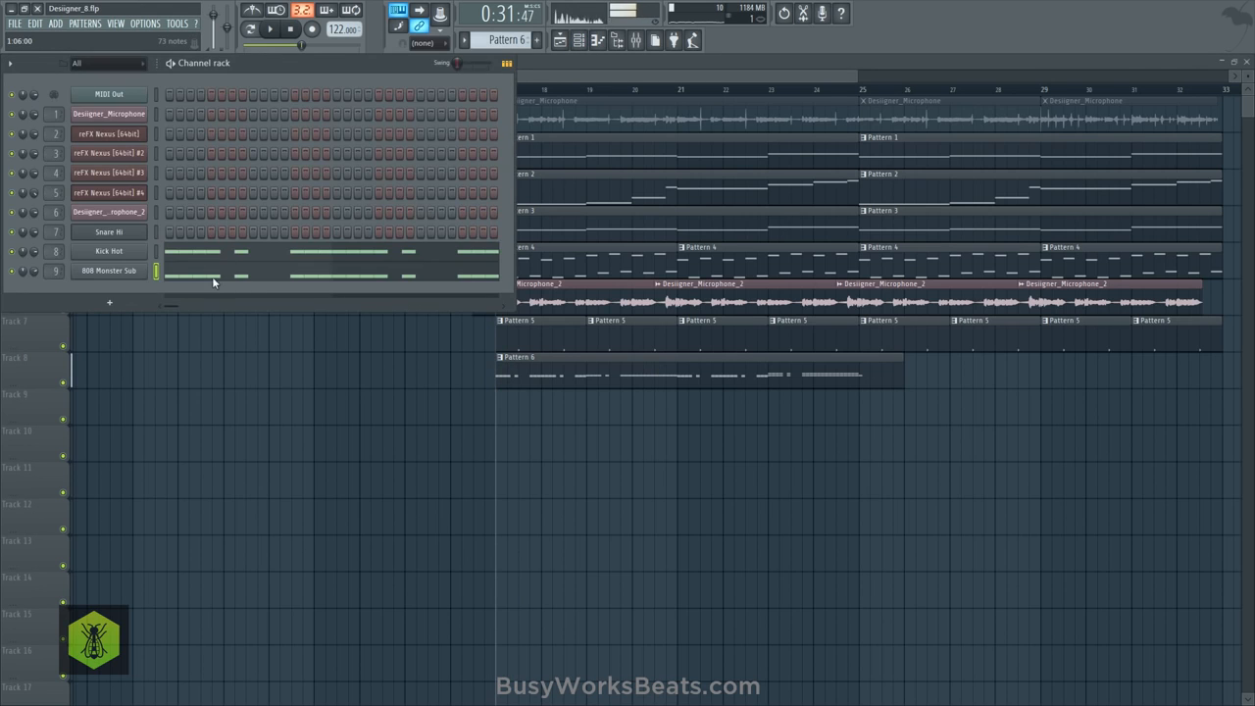
left_click(214, 281)
scroll(78, 91, "down", 3)
key("space")
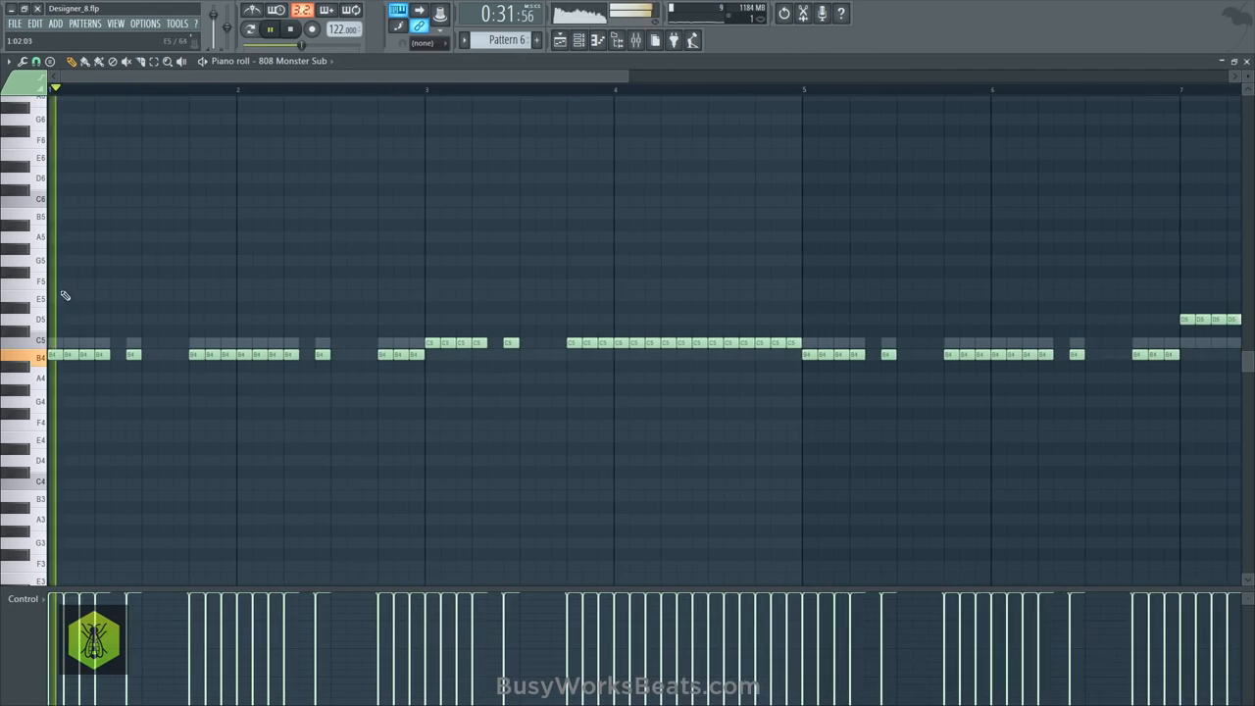
key("space")
key("space")
right_click(71, 355)
right_click(213, 356)
right_click(227, 356)
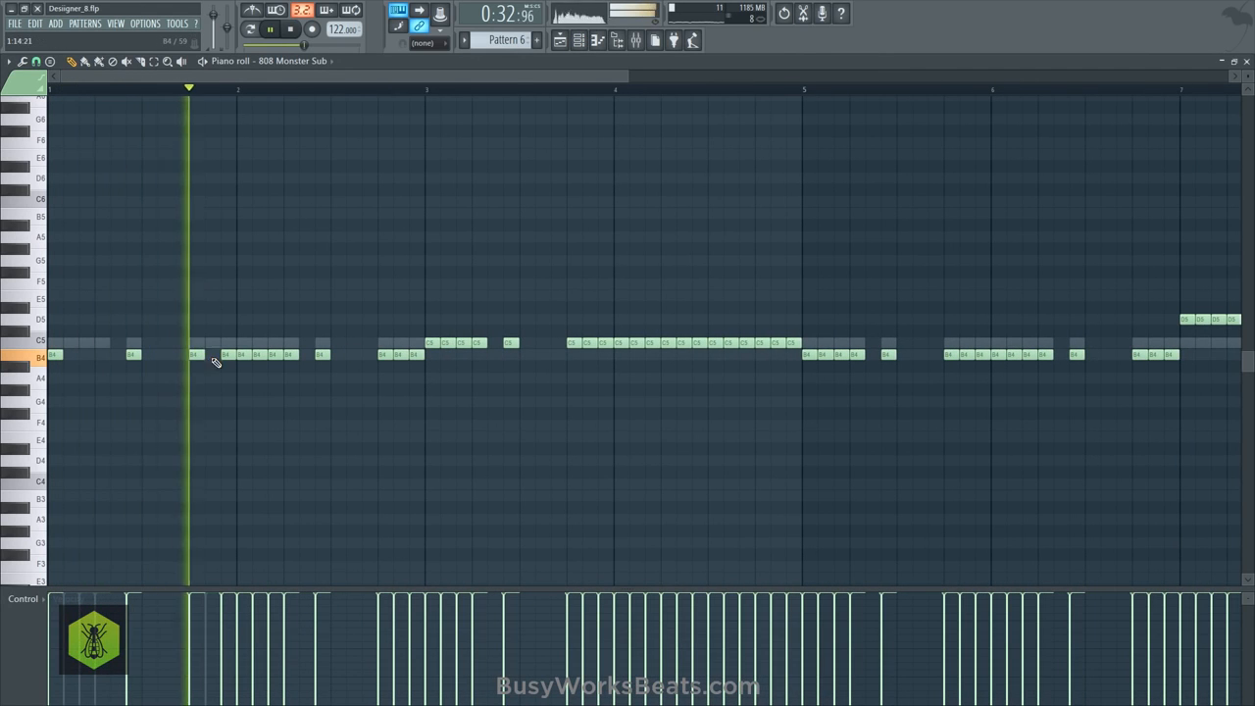
- Delete the repeated B4 notes in bar 2 of the 808 part, keeping the first note of each group
right_click(259, 354)
right_click(274, 354)
right_click(290, 354)
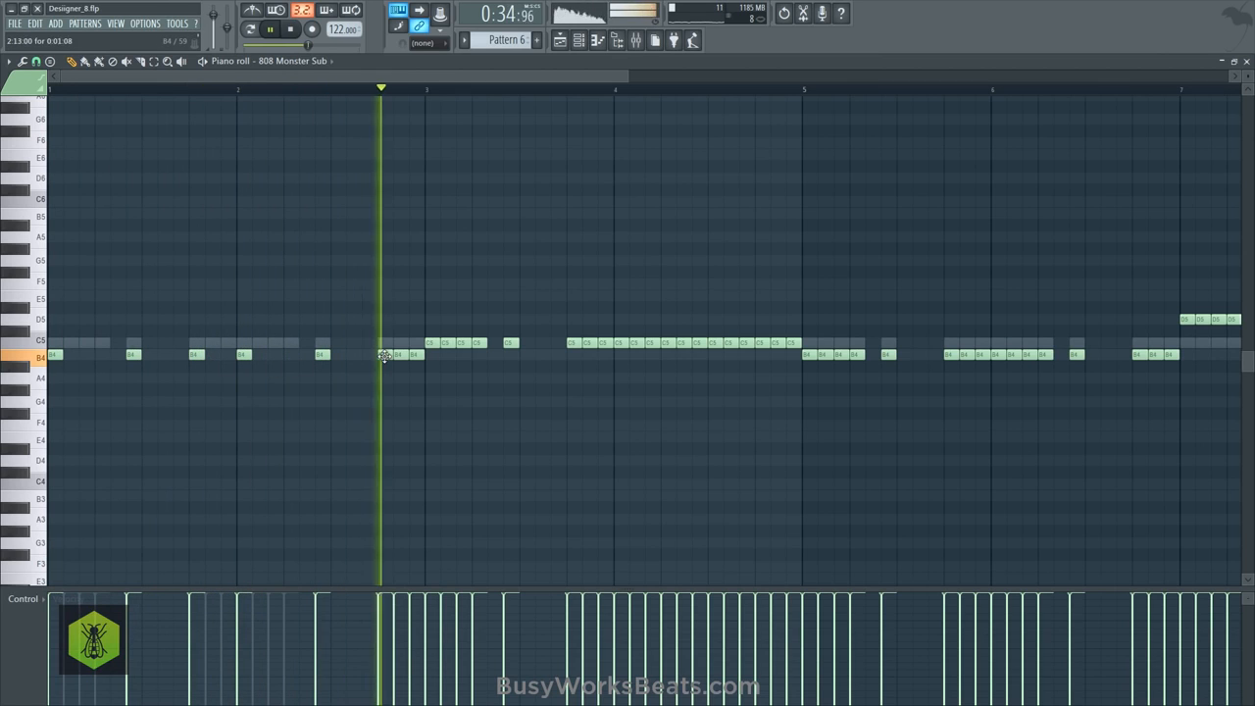
right_click(400, 354)
right_click(415, 354)
- Restart playback and delete the repeated C5 notes in bar 3 of the 808 part, keeping each group's first note
key("space")
key("space")
right_click(448, 344)
right_click(463, 344)
right_click(479, 344)
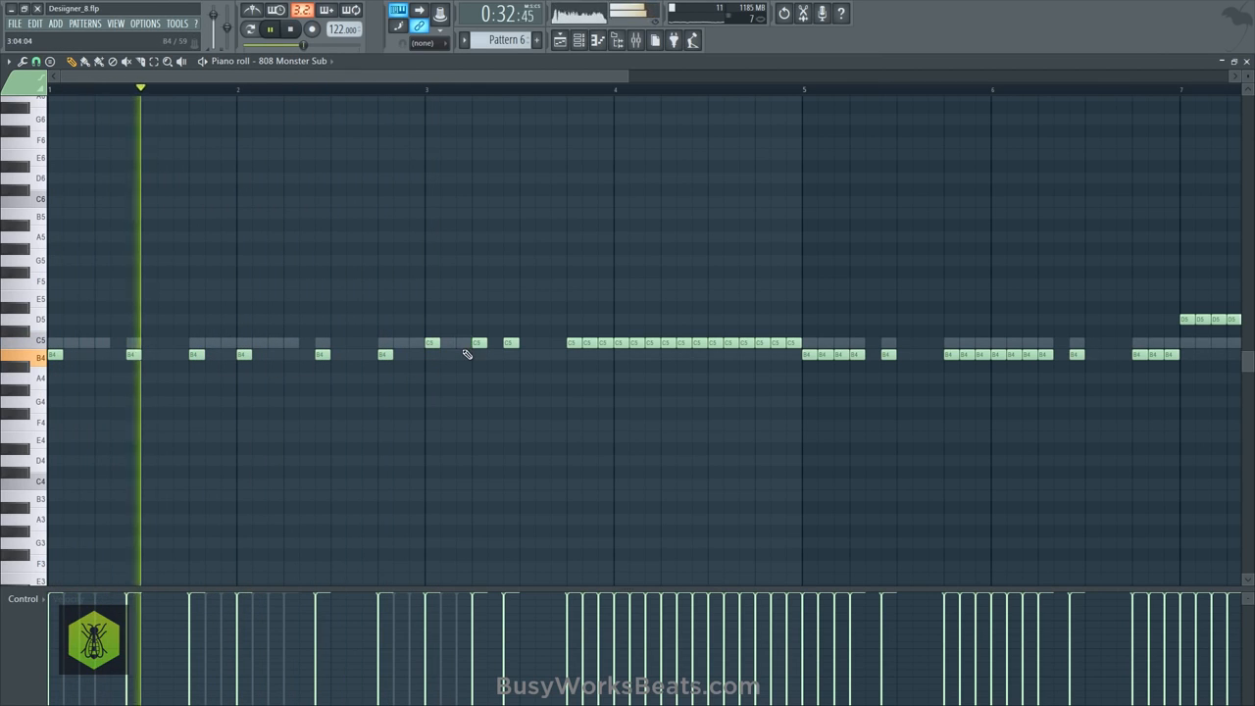
right_click(591, 343)
right_click(606, 343)
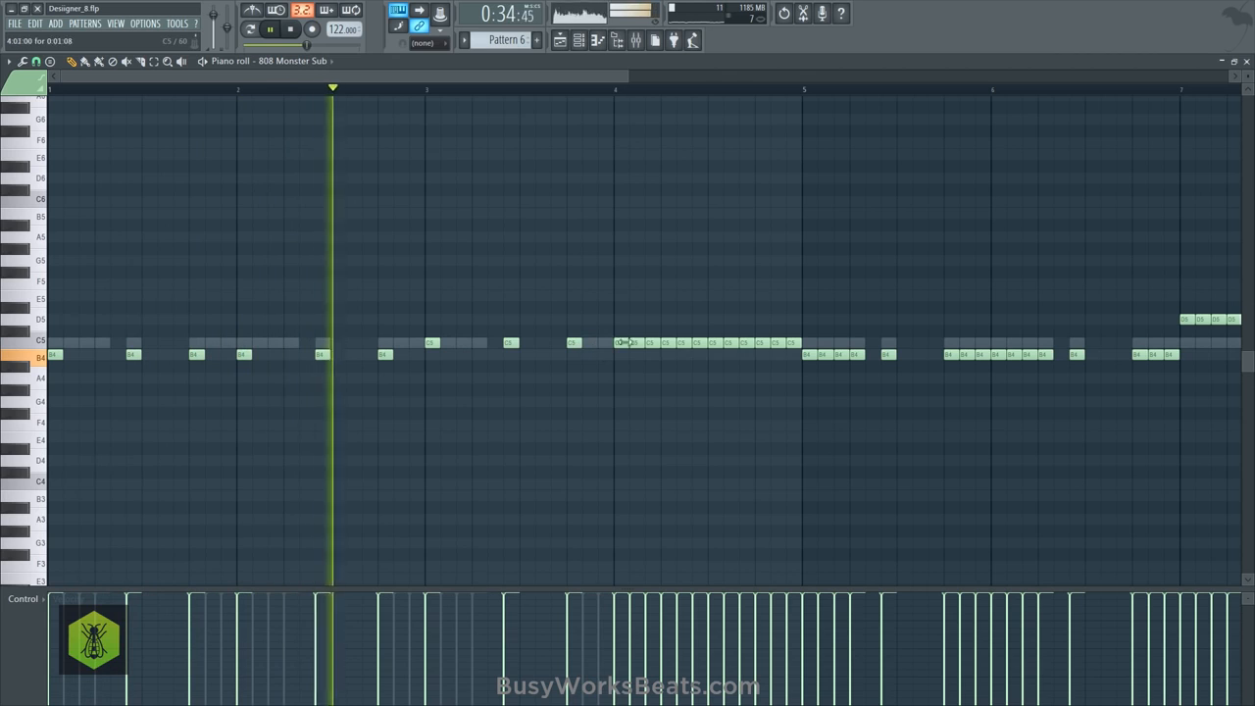
- Thin the continuous C5 run in bar 4 to two notes, one at the bar's start and one at its midpoint
right_click(637, 343)
right_click(653, 344)
right_click(667, 343)
right_click(683, 343)
right_click(698, 343)
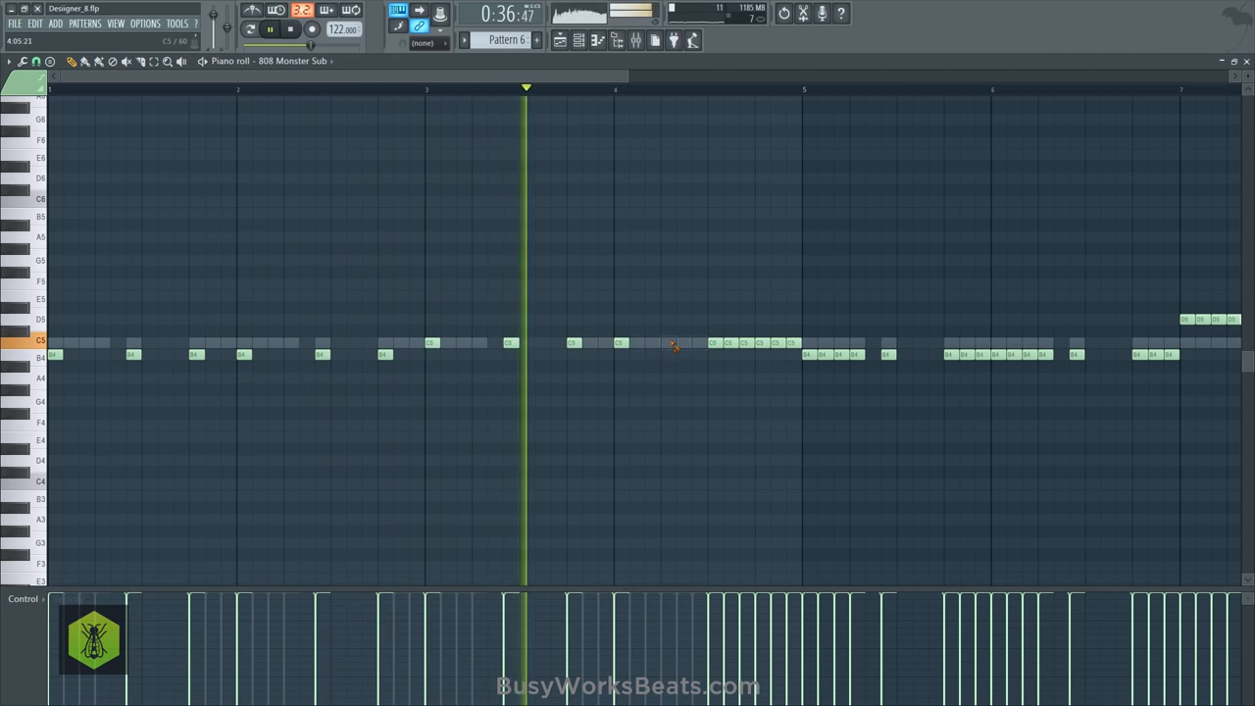
right_click(730, 343)
right_click(745, 344)
right_click(761, 343)
right_click(777, 344)
right_click(789, 344)
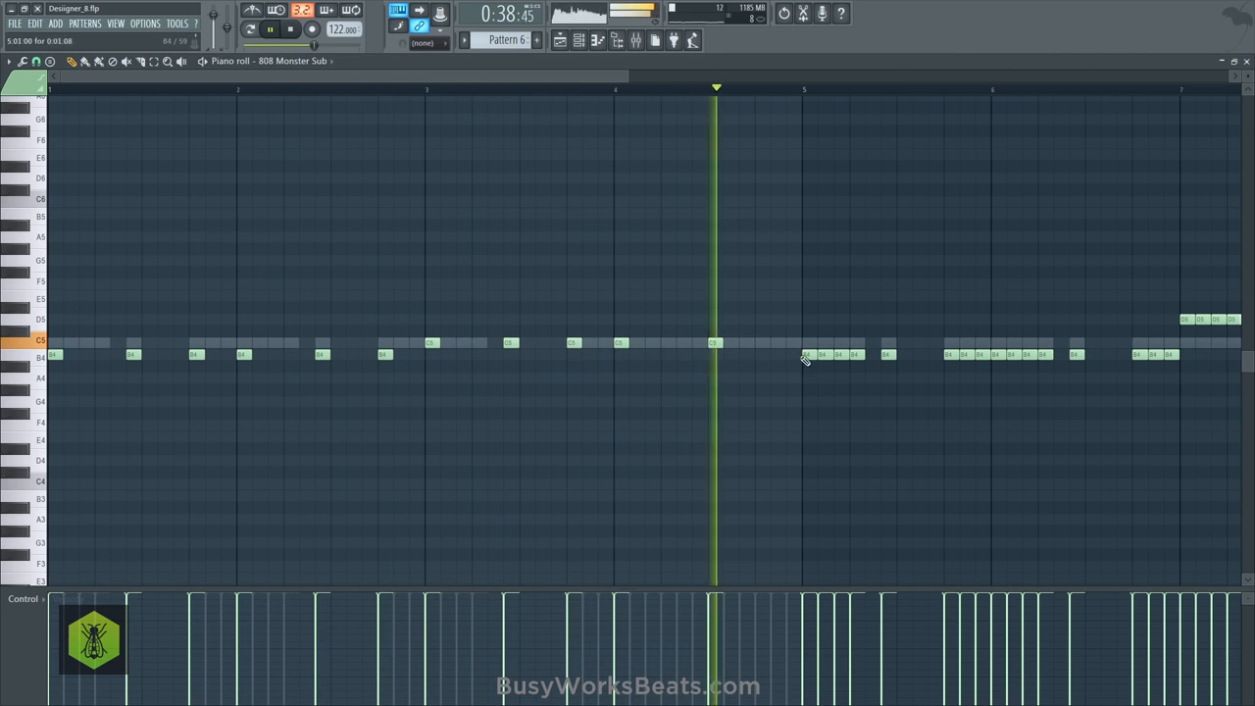
- Delete the repeated B4 notes in bars 5 and 6 of the 808 part, keeping the first note of each group
right_click(823, 355)
right_click(839, 356)
right_click(856, 355)
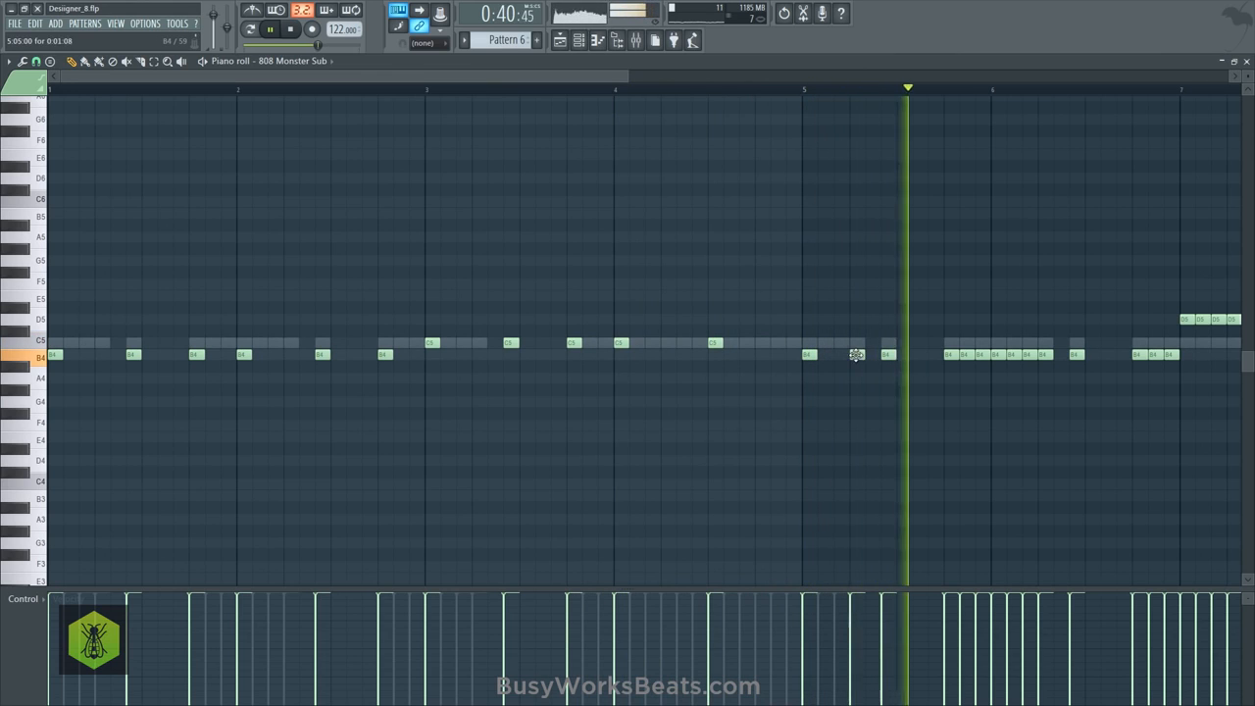
right_click(967, 355)
right_click(984, 355)
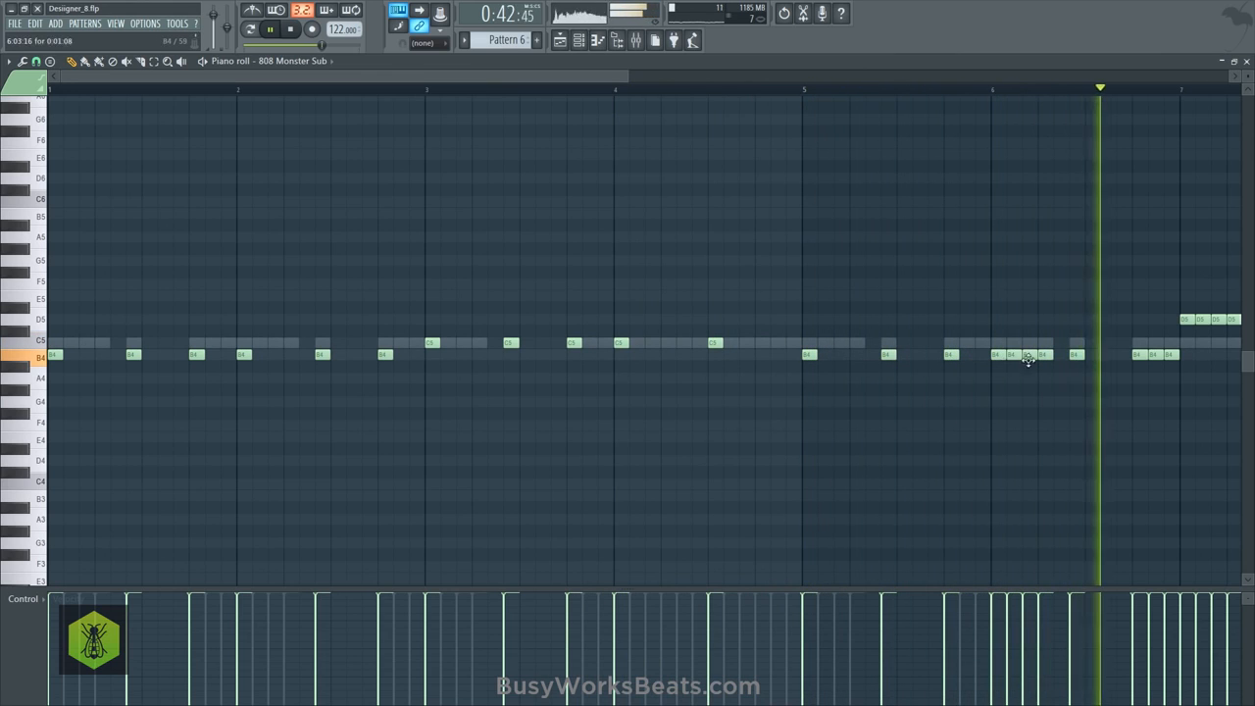
right_click(1014, 356)
right_click(1027, 356)
right_click(1044, 355)
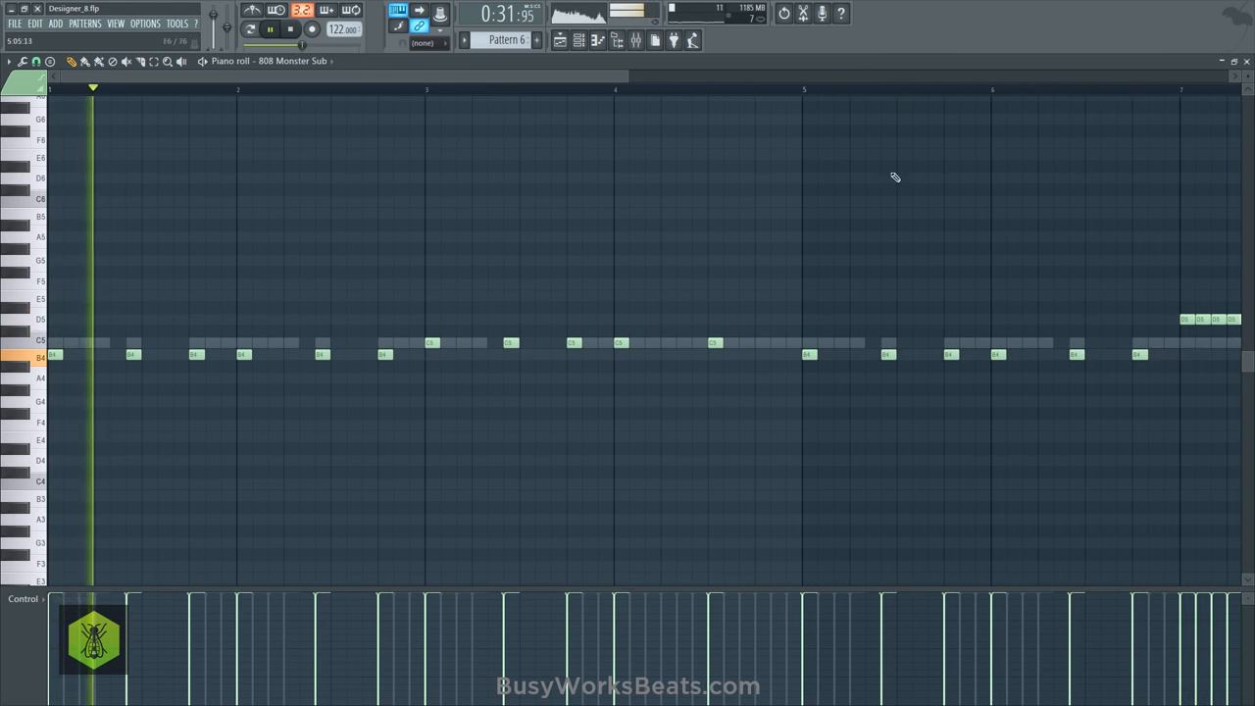
- Delete the repeated D5 notes in bar 7 of the 808 part, keeping the first note of each group
scroll(718, 90, "down", 3)
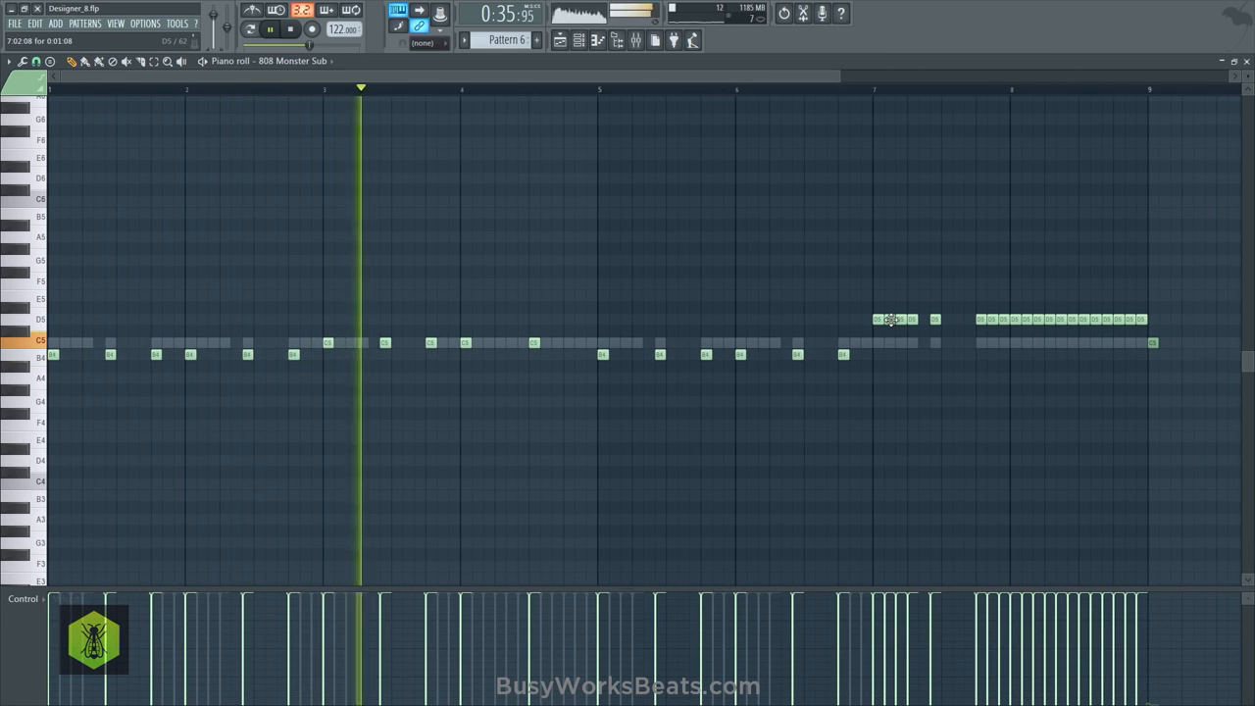
right_click(891, 321)
right_click(901, 320)
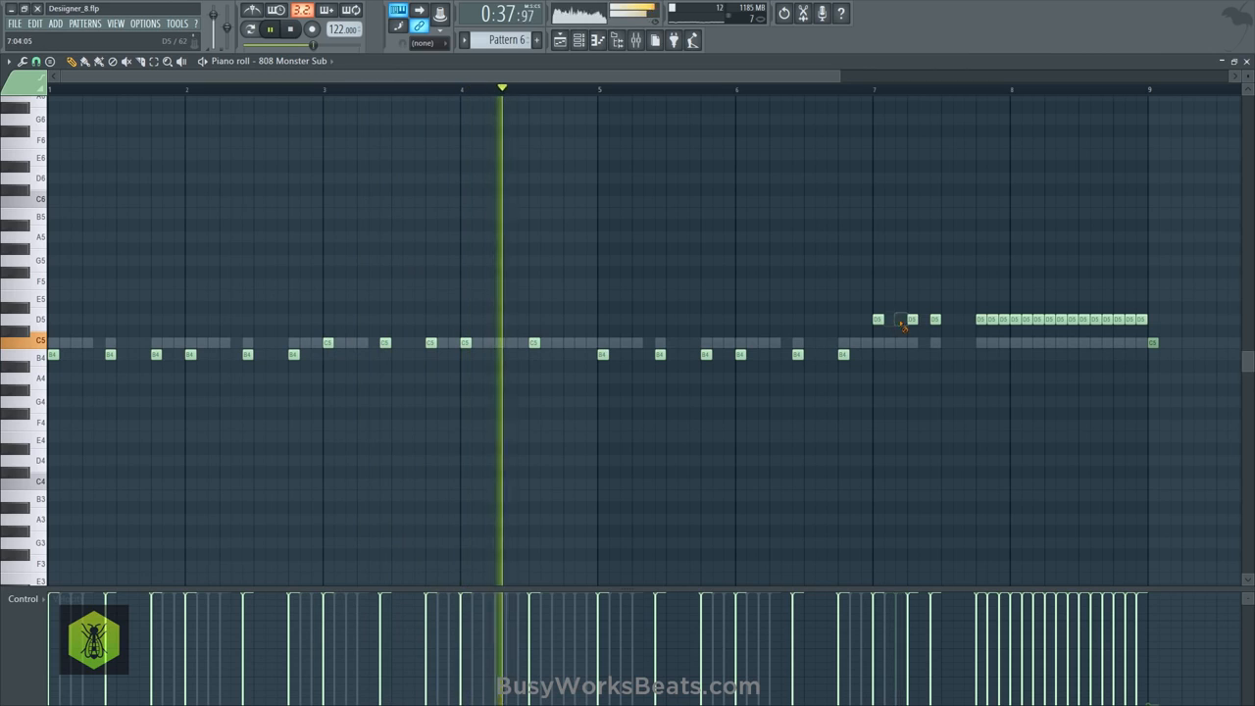
right_click(912, 321)
right_click(992, 320)
right_click(1003, 320)
- Thin the D5 run in bar 8 to two notes, one at the bar's start and one at its midpoint
right_click(1025, 320)
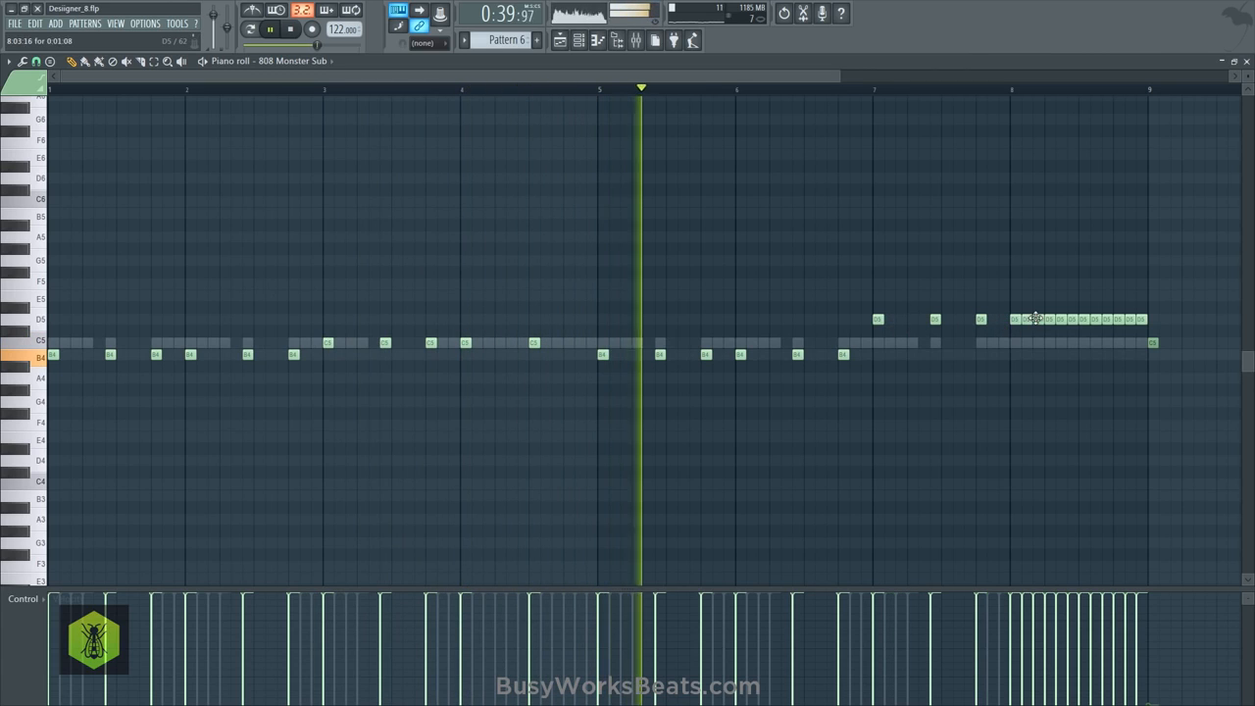
right_click(1037, 321)
right_click(1048, 320)
right_click(1060, 321)
right_click(1072, 321)
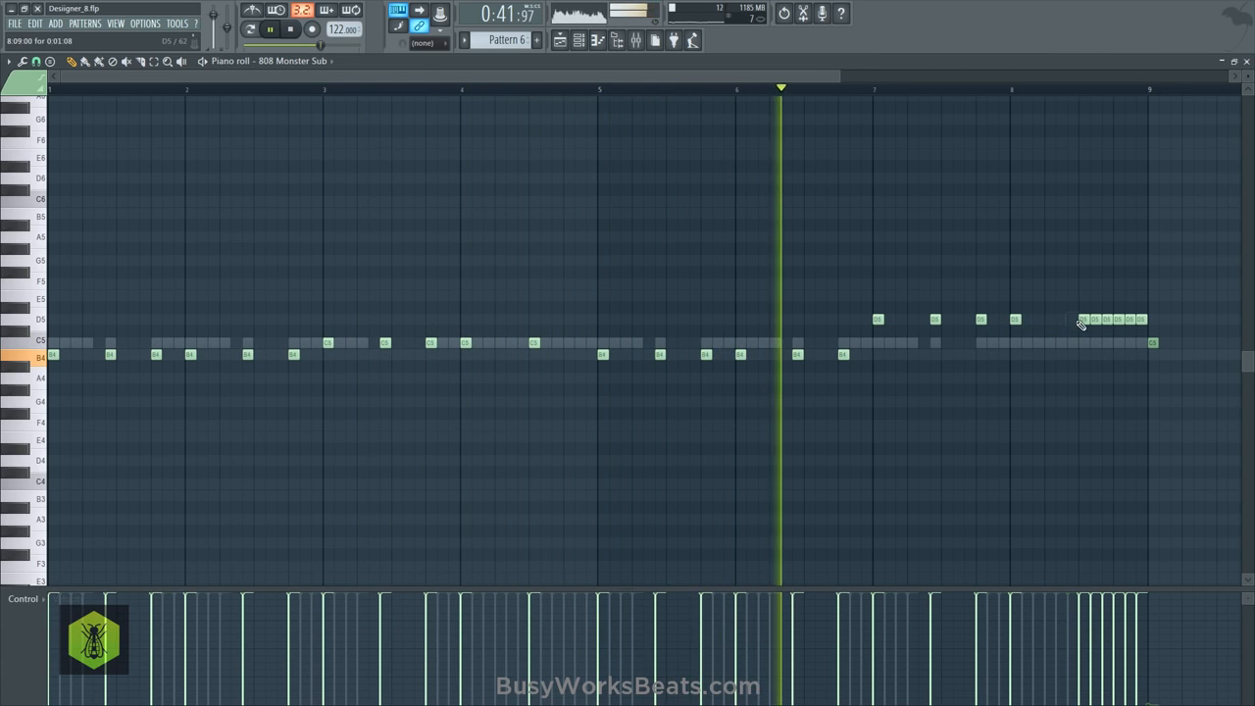
right_click(1095, 321)
right_click(1106, 321)
right_click(1118, 320)
right_click(1130, 321)
right_click(1140, 319)
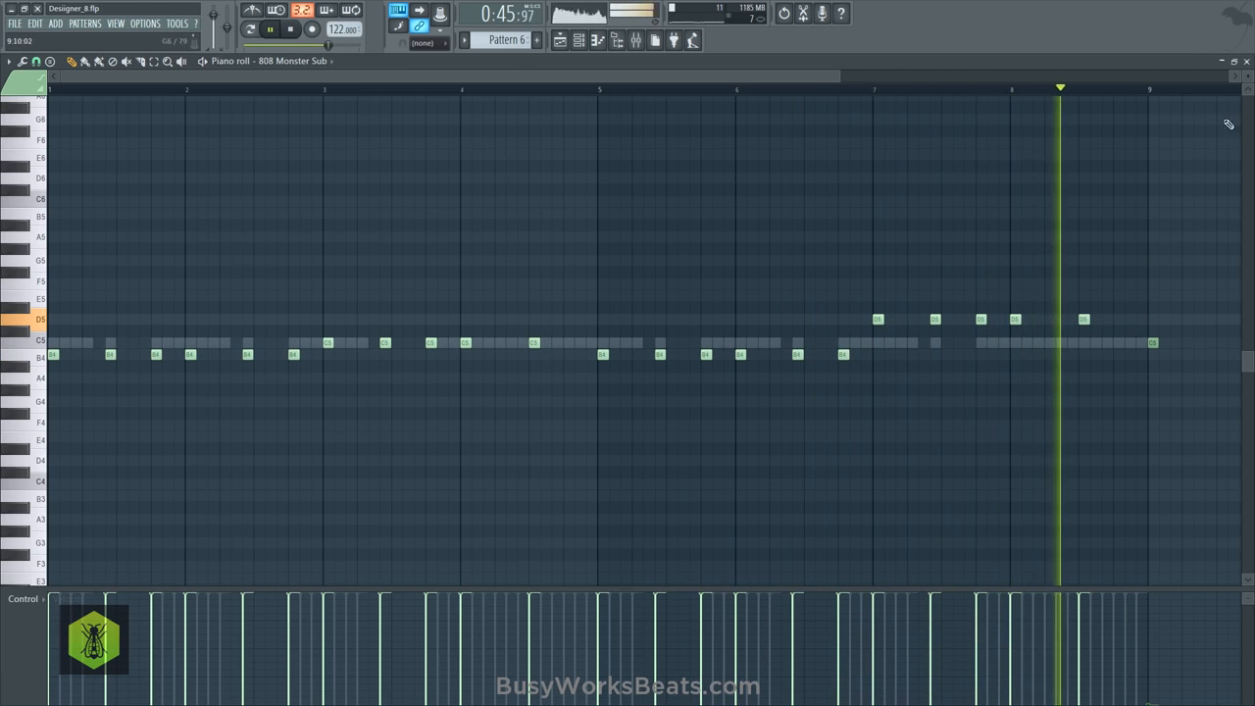
- Close the 808 piano roll and move the Kick Hot notes from Pattern 6 into the new Pattern 7
left_click(1247, 62)
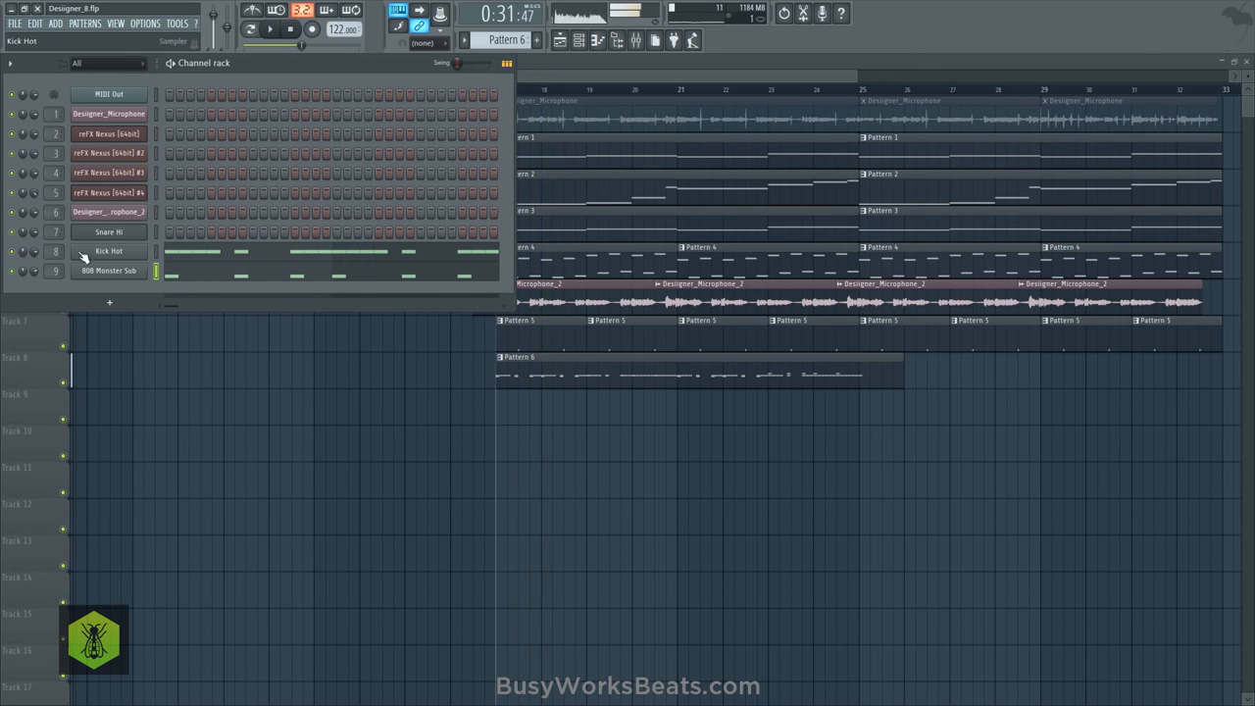
key("F4")
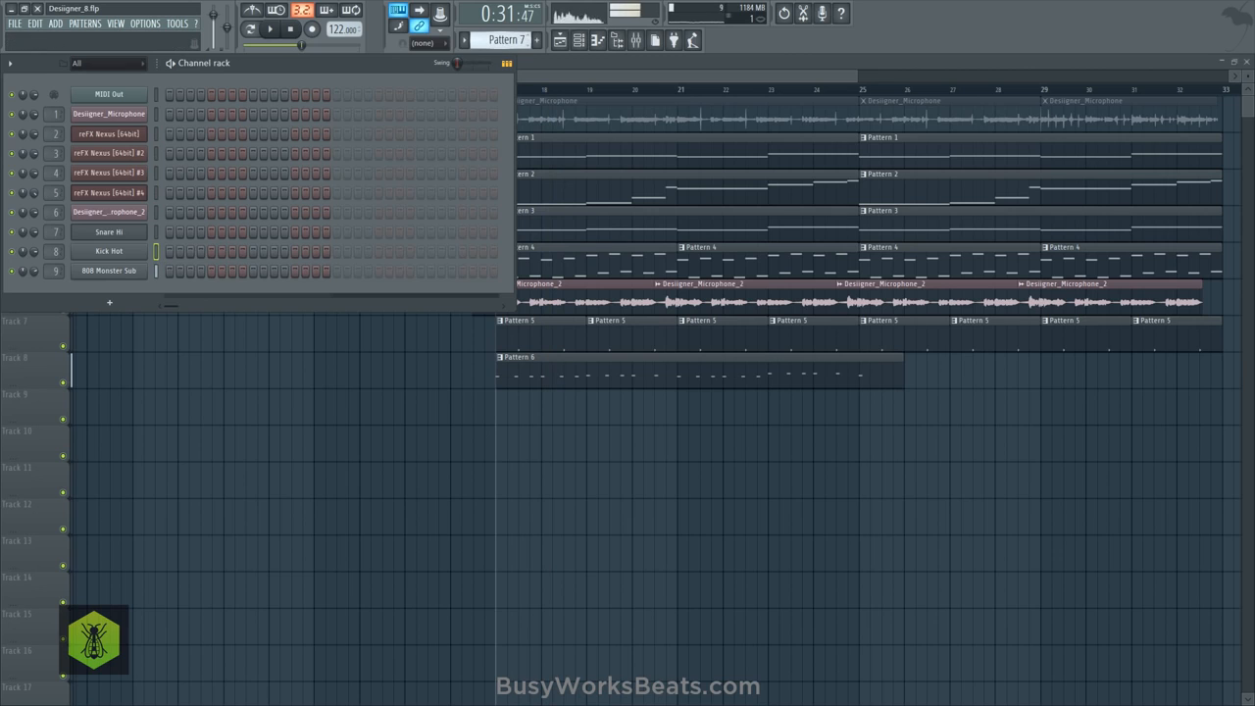
key("F6")
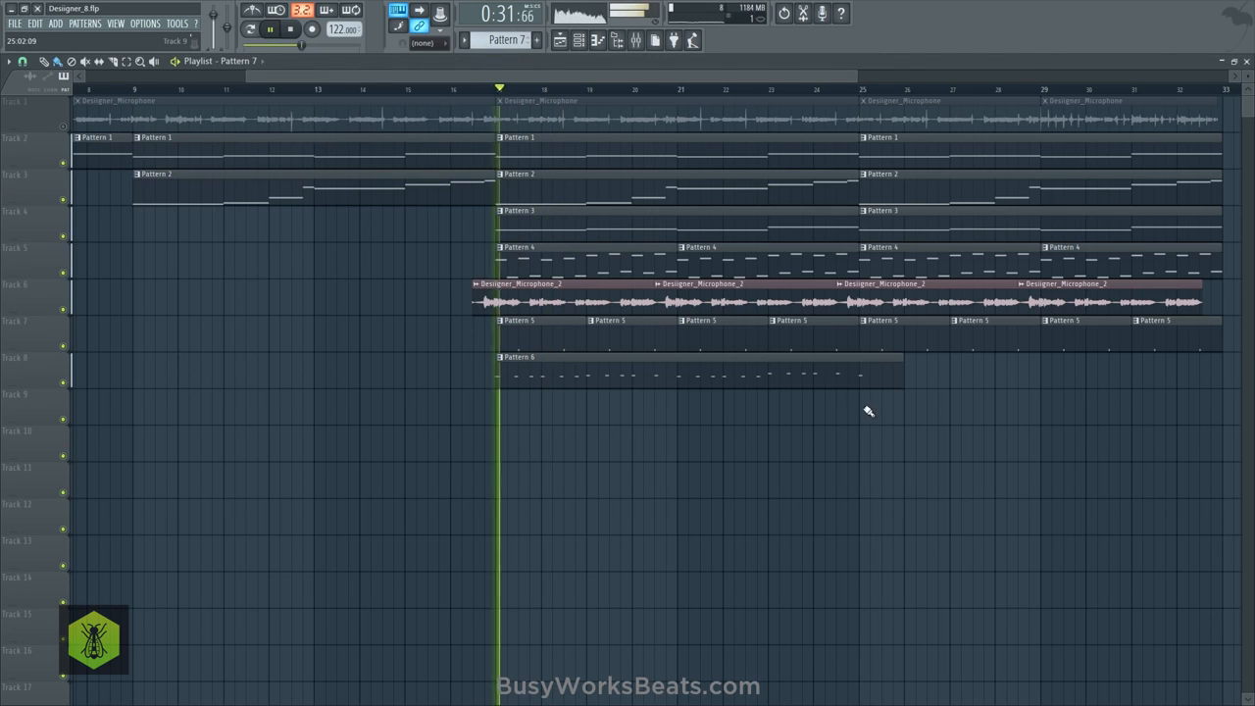
- Place Pattern 7 on Track 9 at bar 25 using Bar snapping, then set the playlist snap back to none
left_click(864, 408)
right_click(888, 411)
left_click(23, 62)
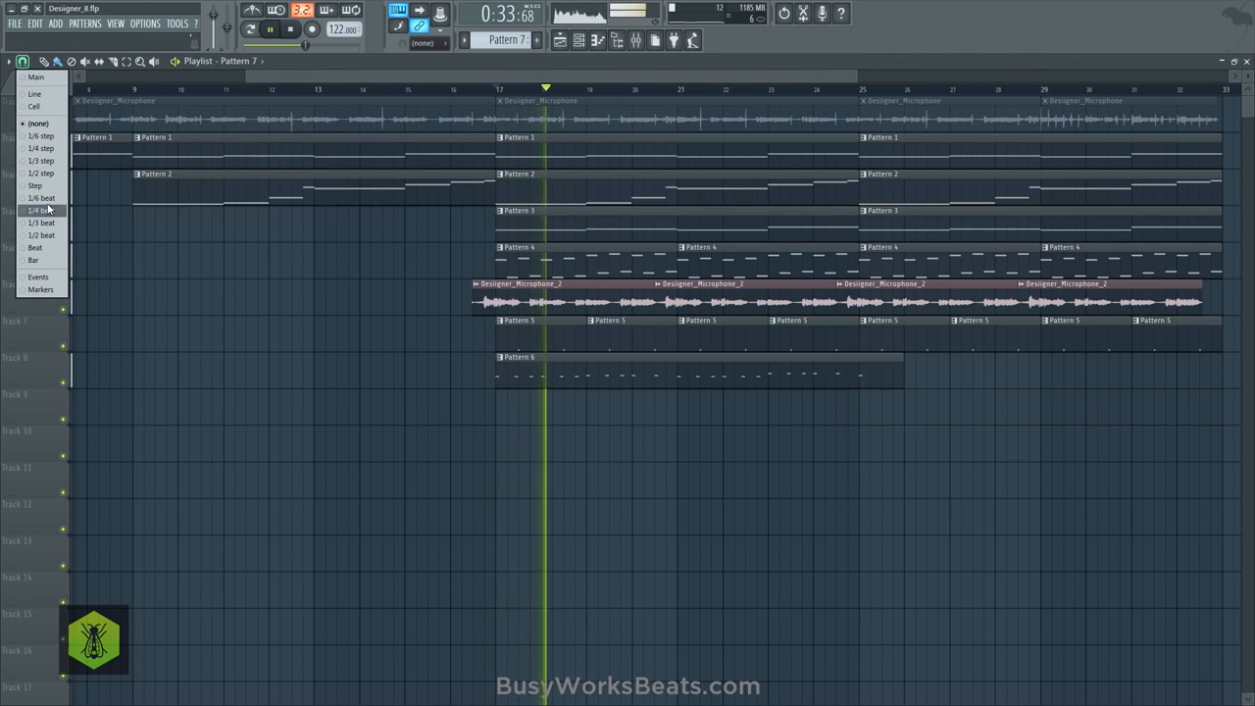
left_click(40, 260)
left_click(883, 406)
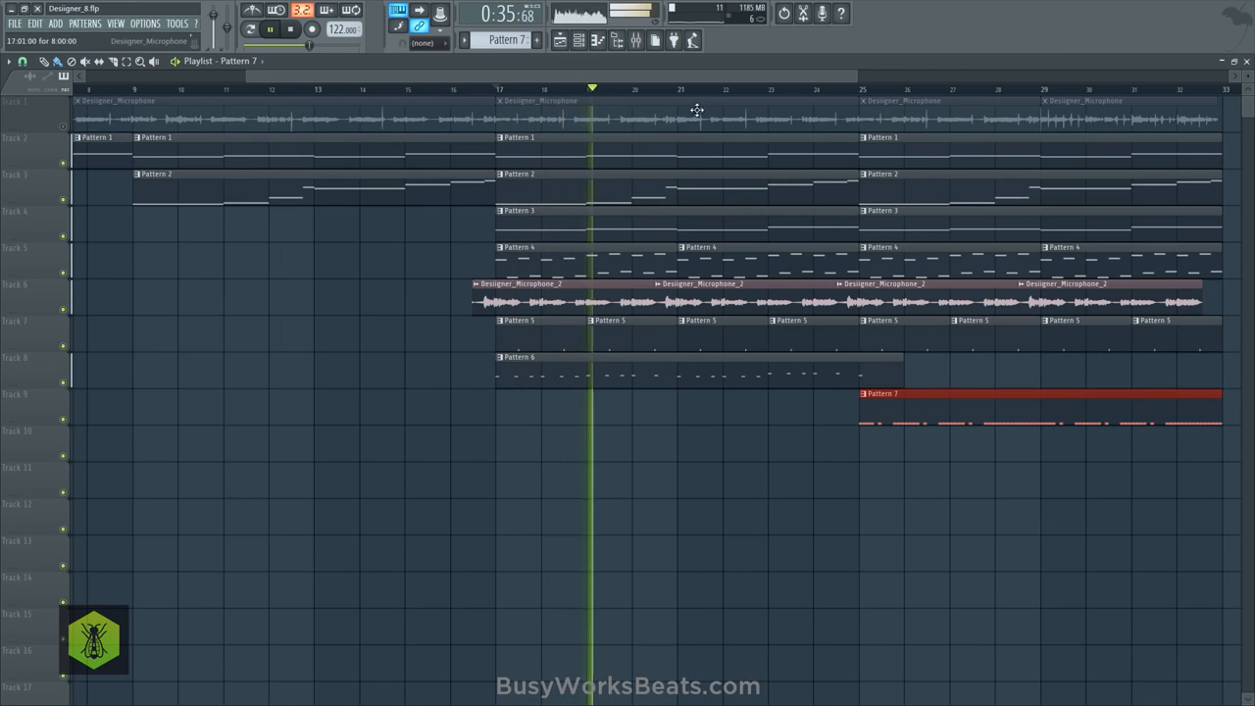
left_click(23, 65)
left_click(39, 125)
- Replay the arrangement from bar 17 and save the project as the new version Designer_9.flp
key("space")
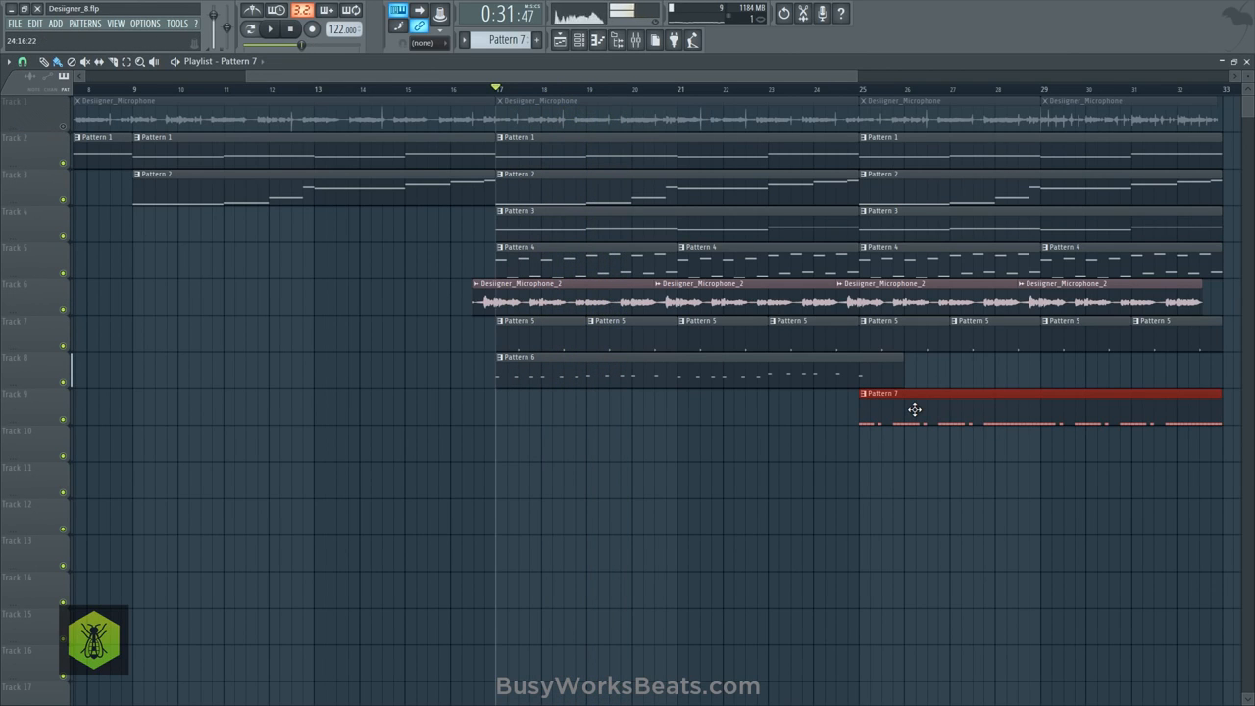
key("space")
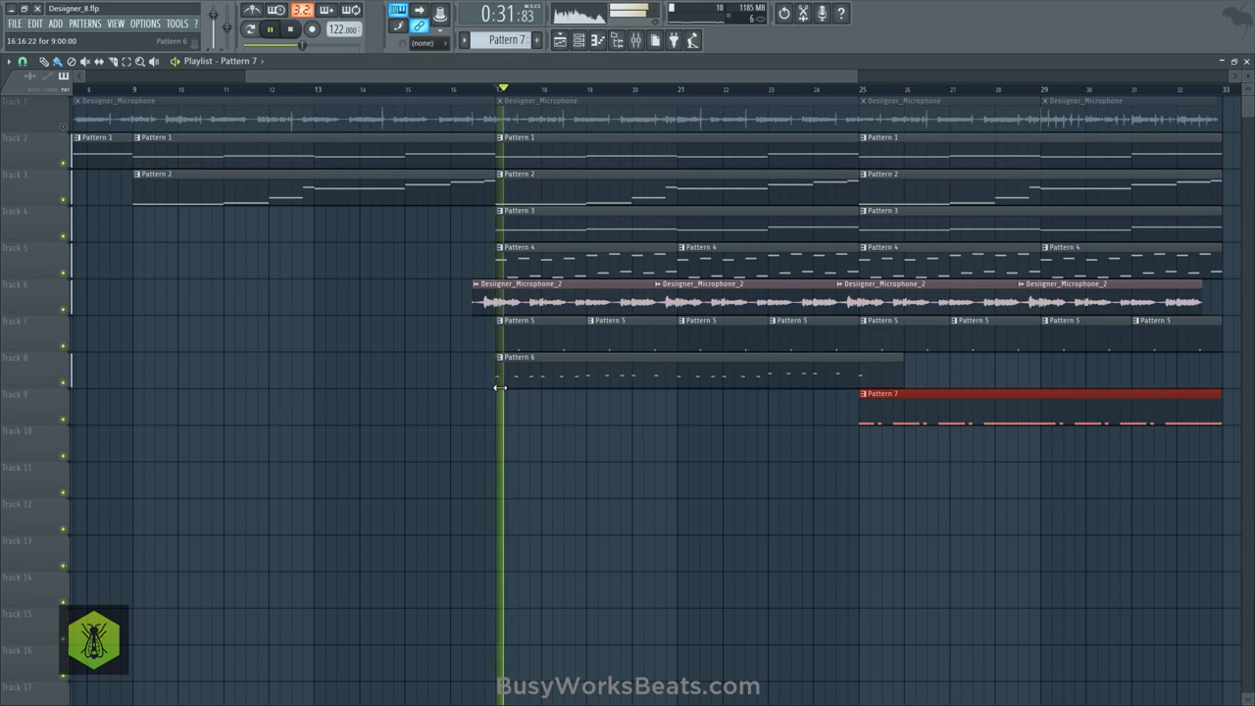
left_click(500, 378)
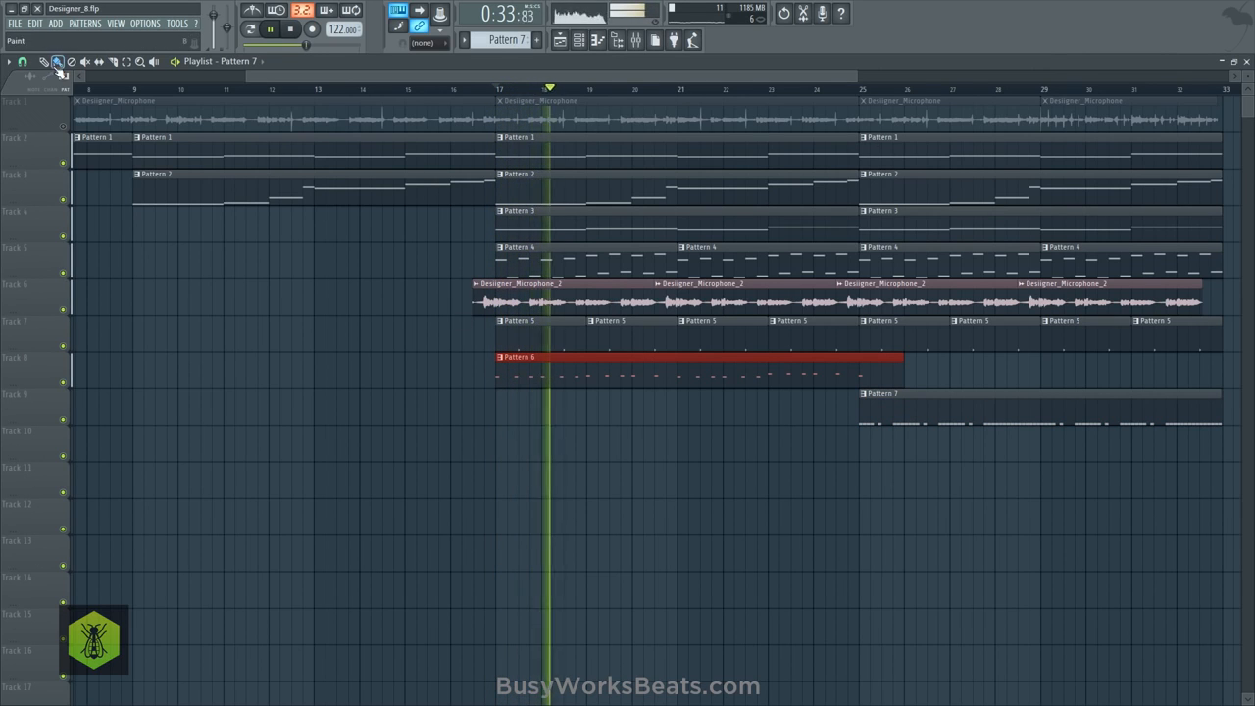
left_click(14, 23)
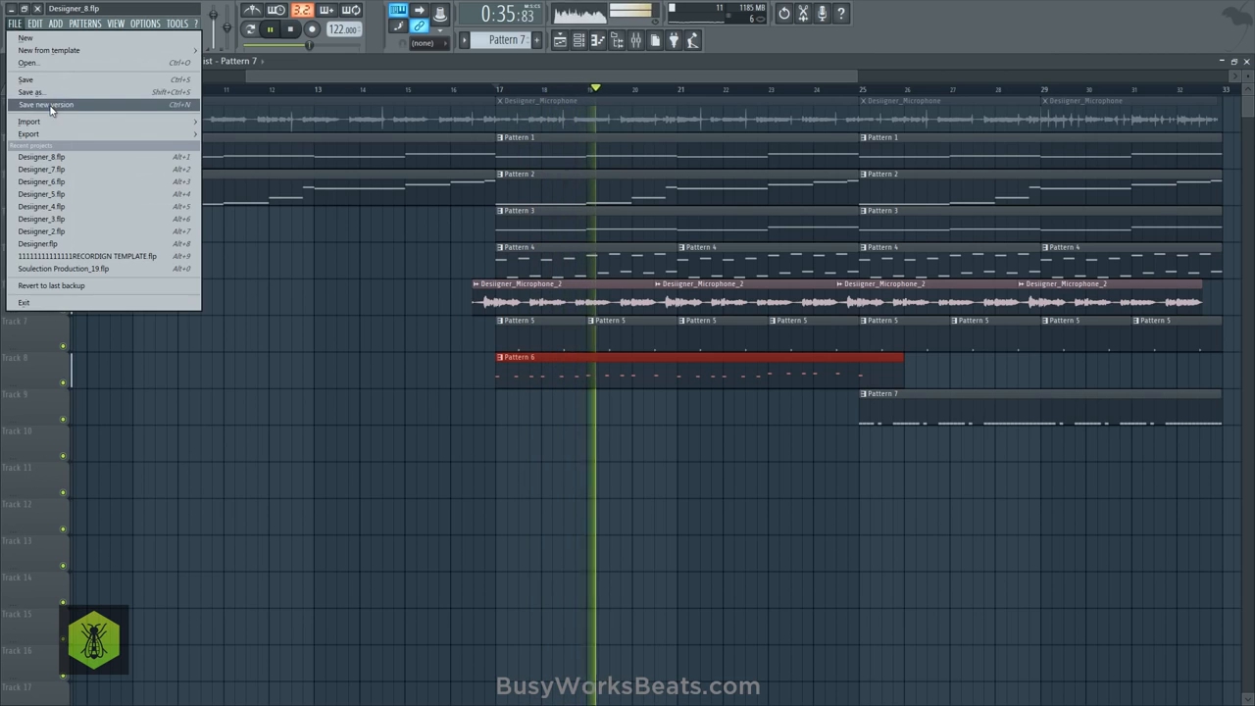
left_click(51, 106)
- During playback, lower mixer insert 3 to -9.0 dB, raise insert 5 slightly, and set insert 4 to 1.8 dB
scroll(339, 95, "down", 3)
scroll(392, 98, "down", 3)
key("space")
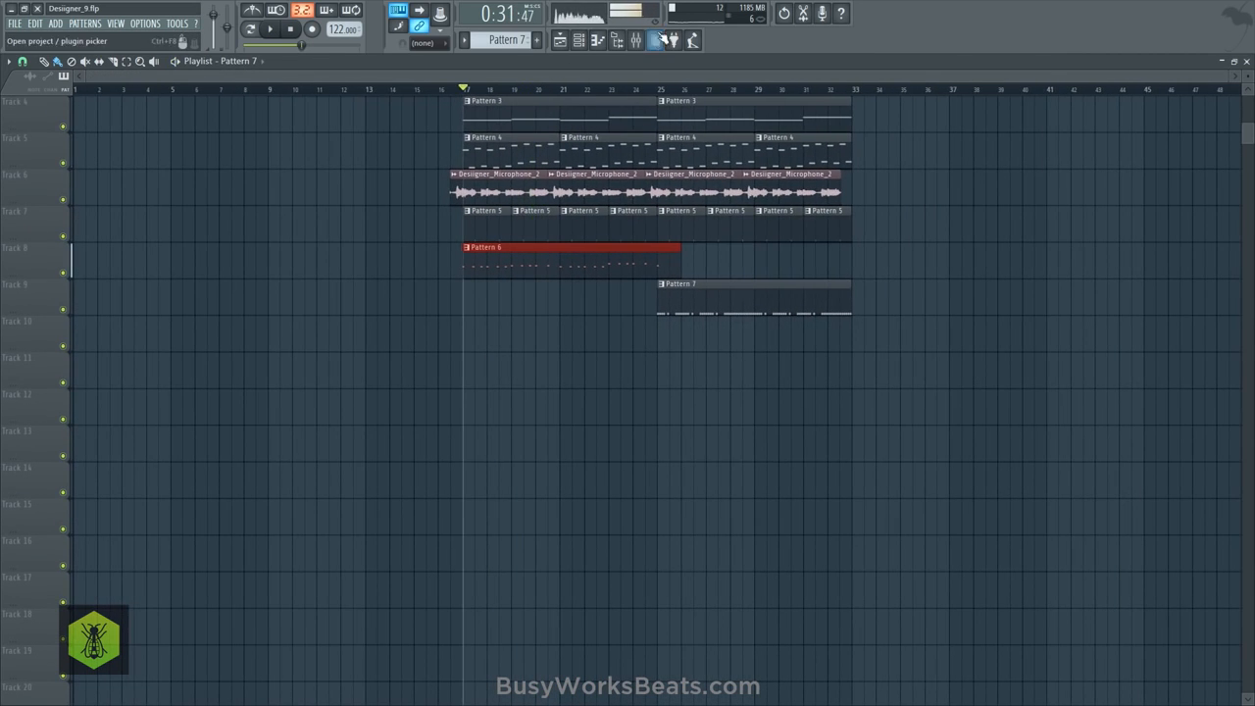
left_click(635, 40)
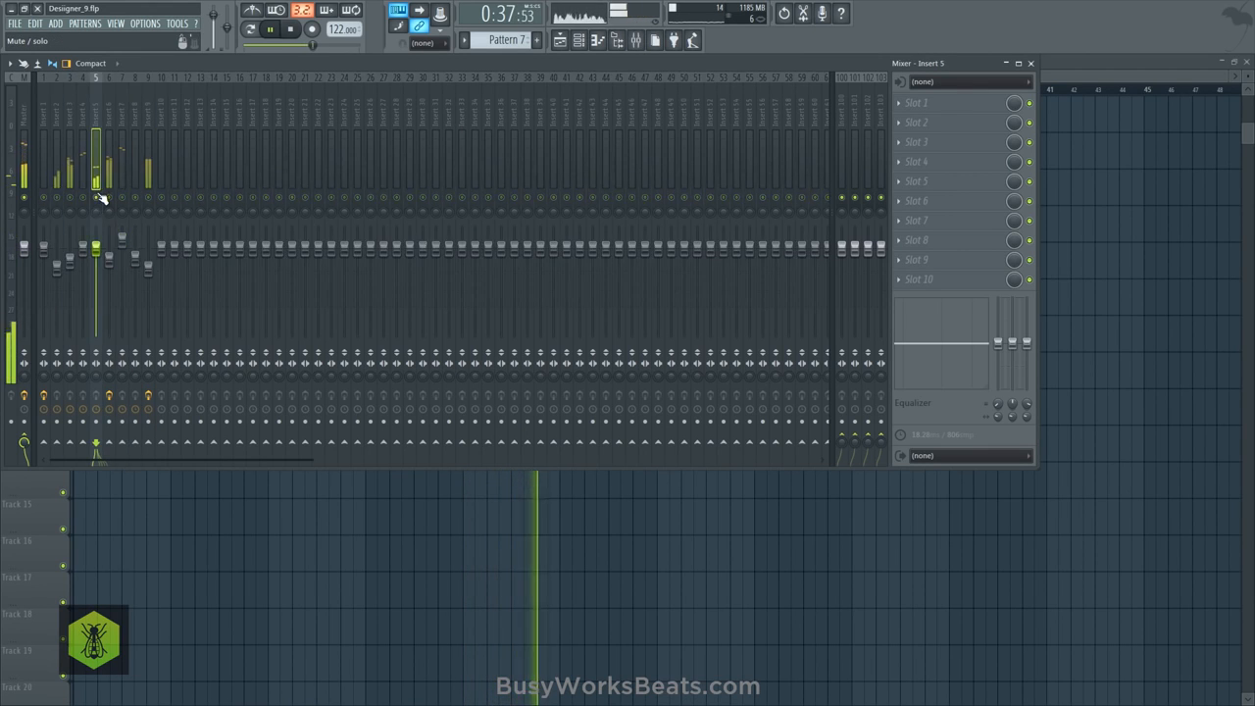
left_click_drag(70, 261, 69, 274)
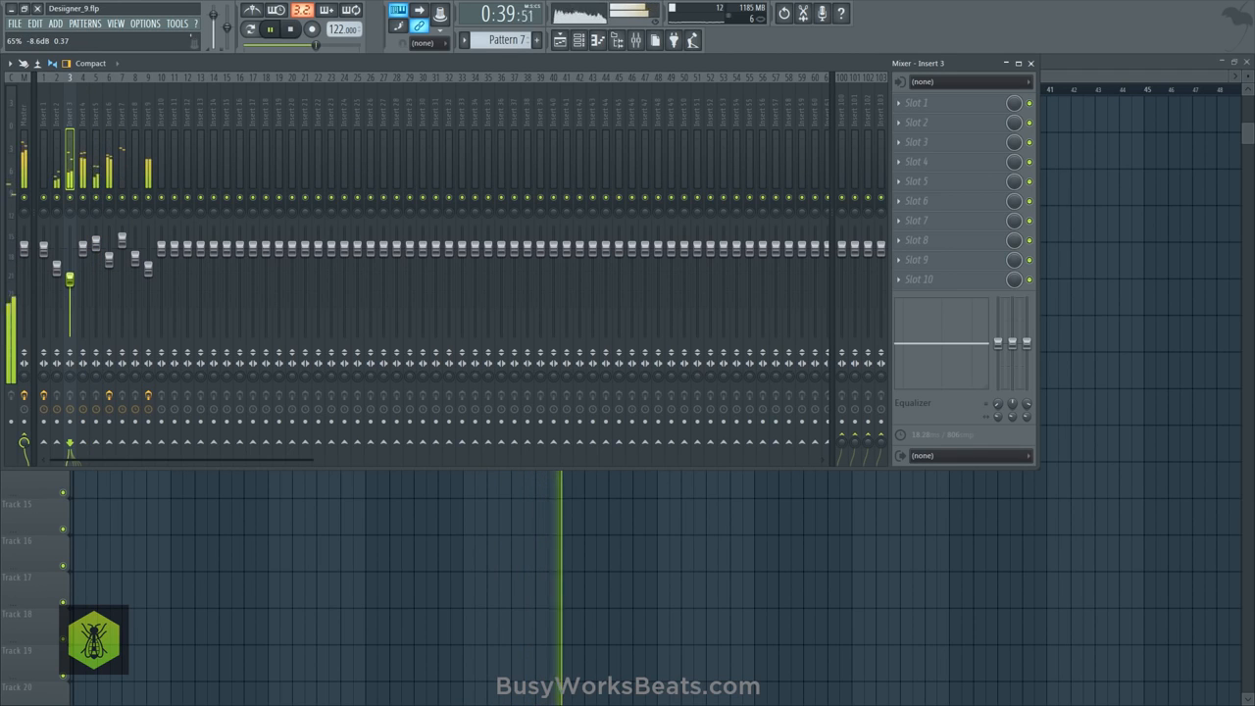
left_click(86, 247)
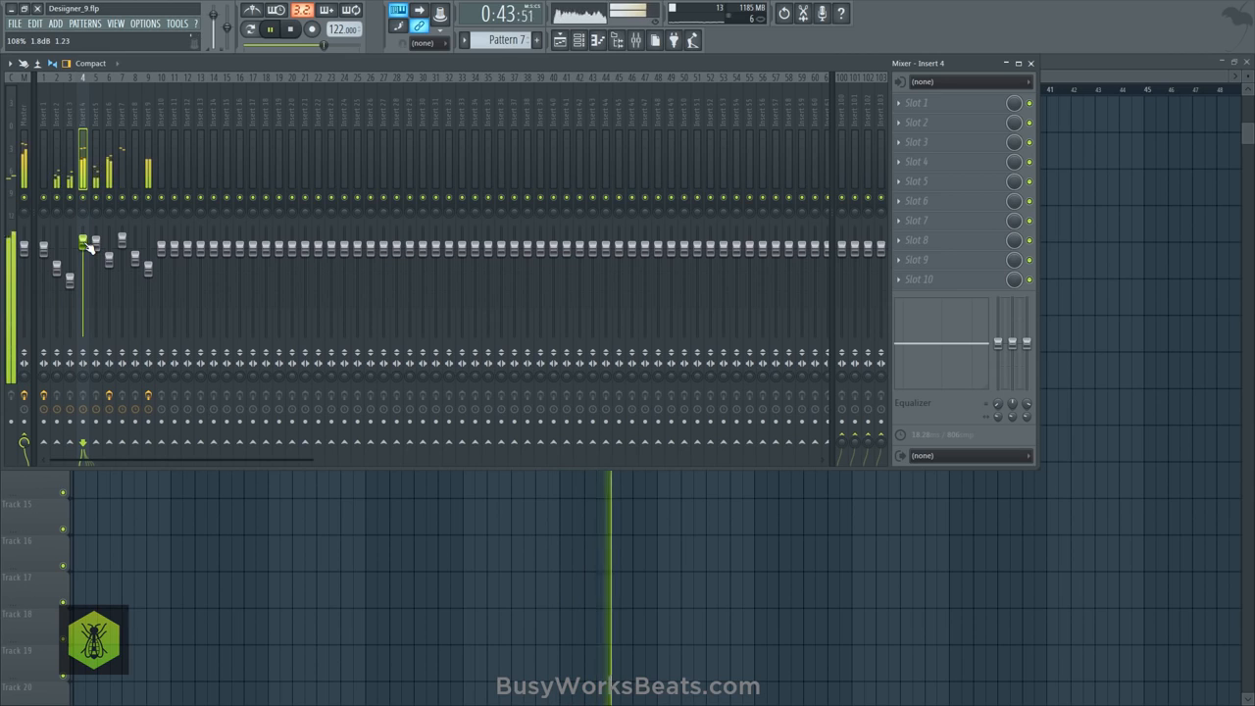
key("F9")
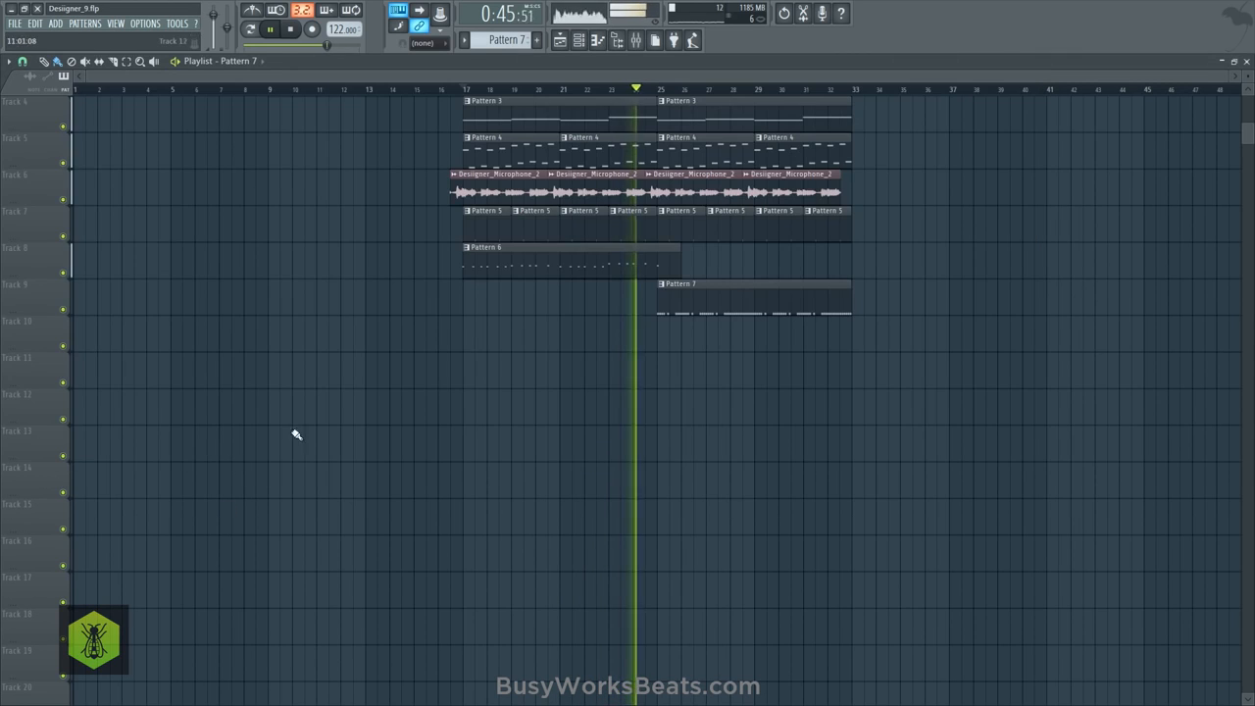
- Set the playlist snap to Bar and trim the start of the Pattern 7 clip on Track 9 to bar 32
left_click(669, 264, "ctrl")
left_click(23, 61)
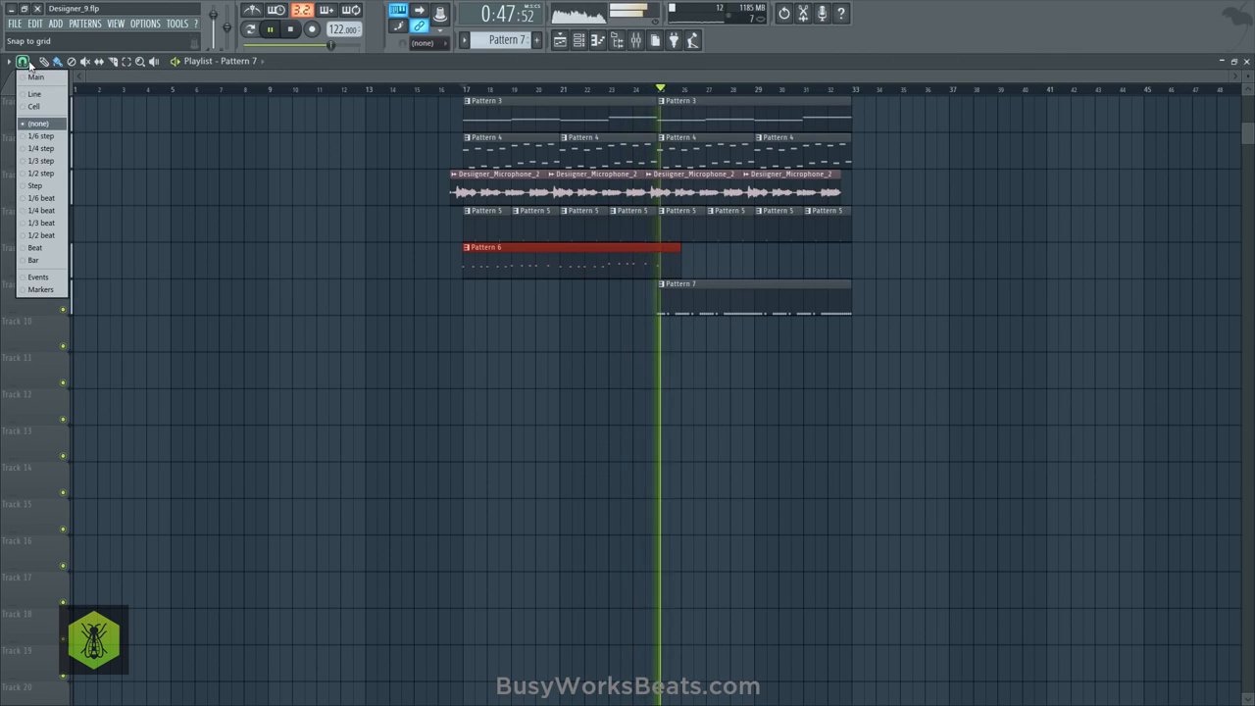
left_click(53, 261)
right_click(553, 345)
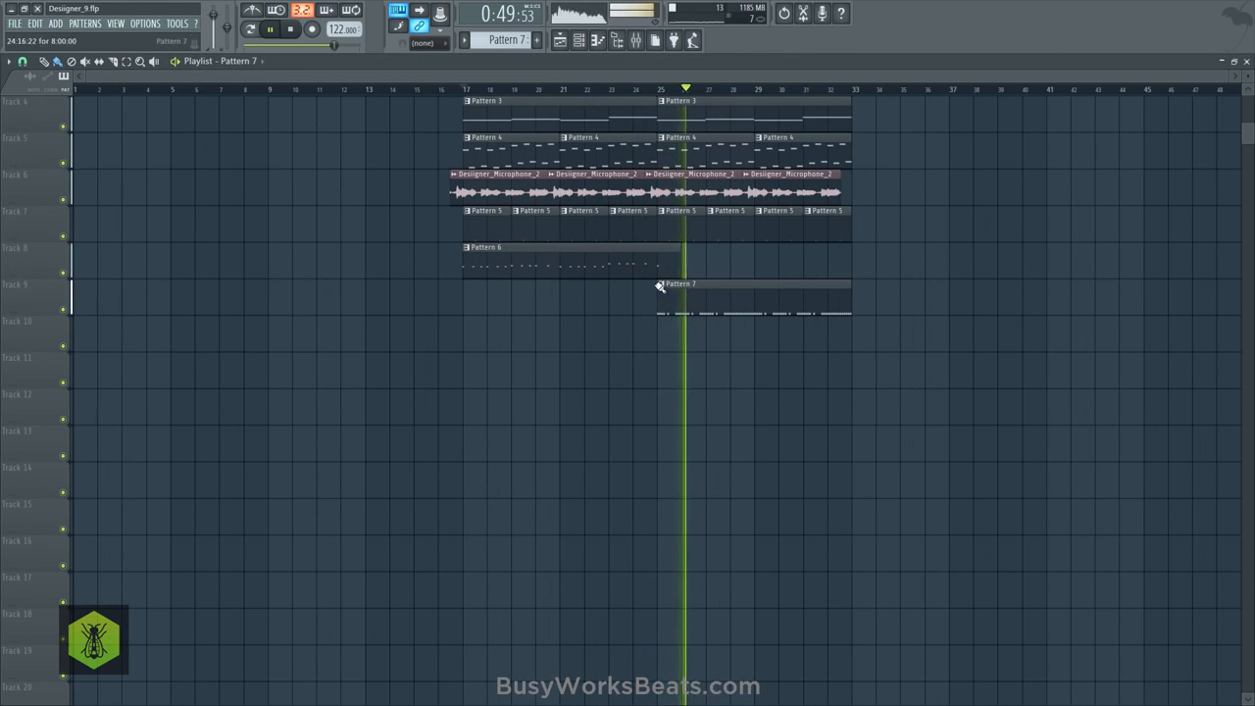
key("space")
left_click_drag(658, 304, 782, 312)
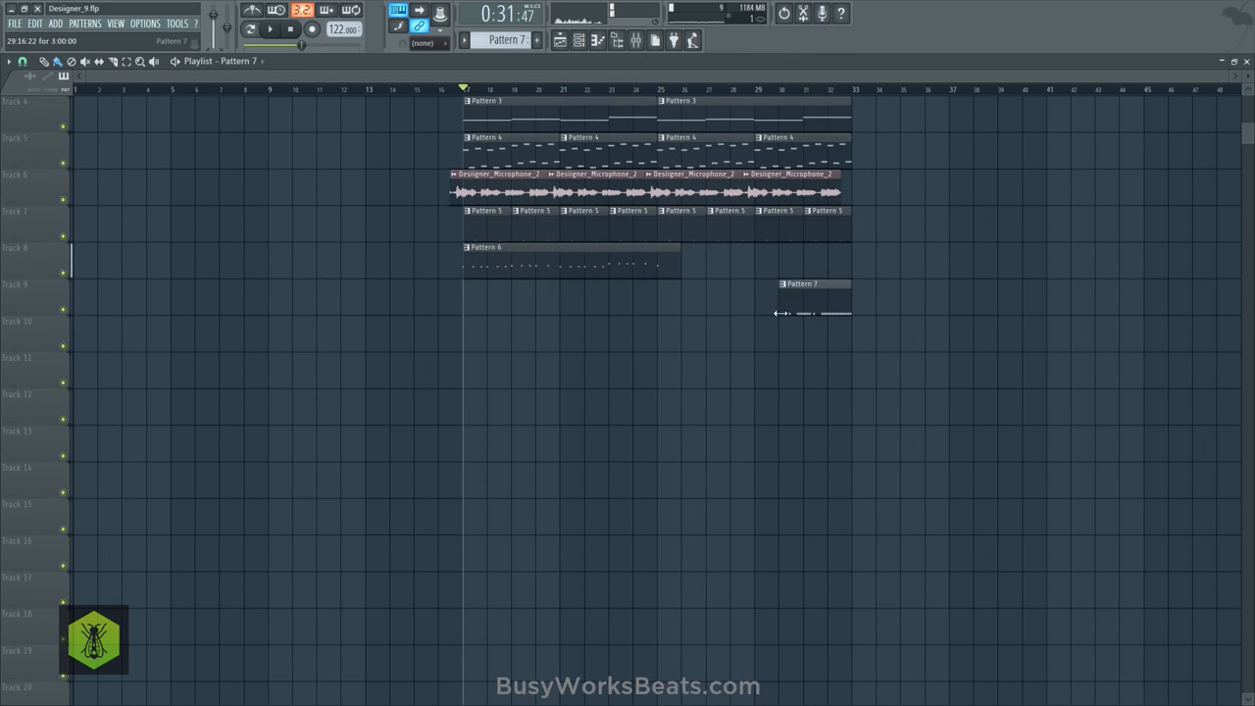
- Audition the trimmed kick clip from bar 32 and switch the channel rack to the empty Pattern 8
left_click(830, 91)
key("space")
left_click(578, 40)
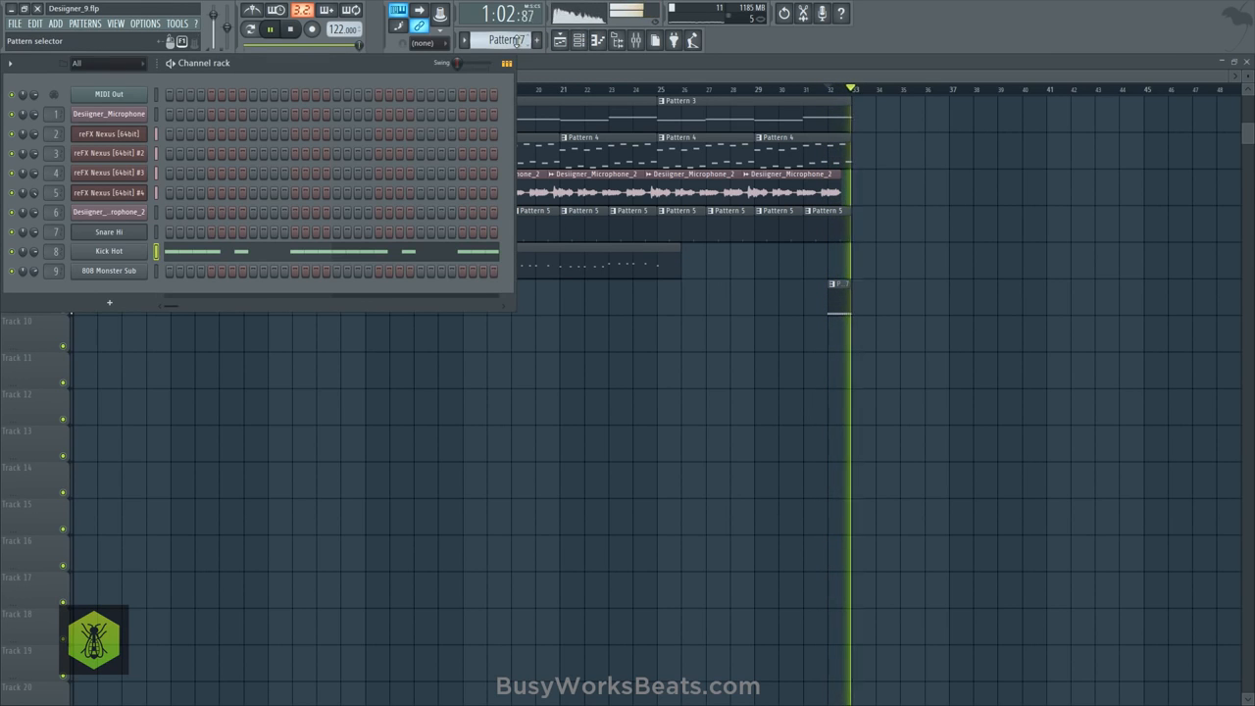
scroll(517, 41, "up", 1)
key("space")
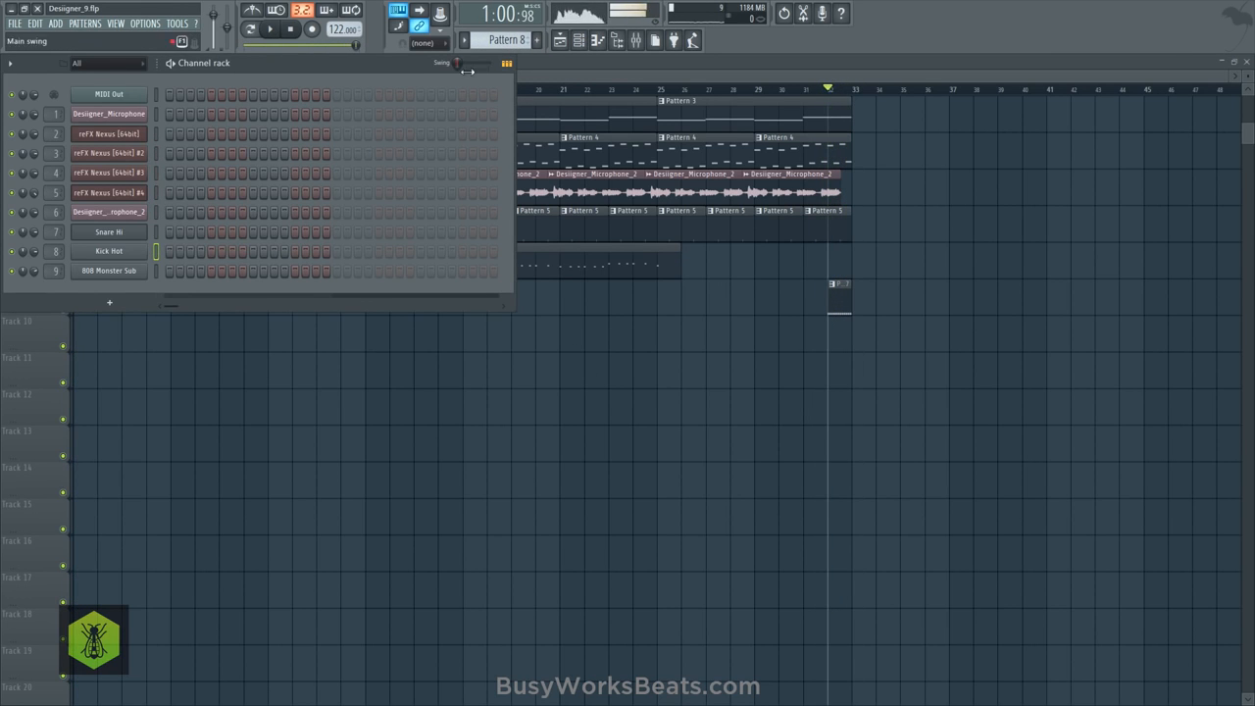
- Copy the Pattern 6 clip on Track 8 so a second instance starts at bar 25
key("space")
right_click(395, 383)
left_click(539, 266, "ctrl")
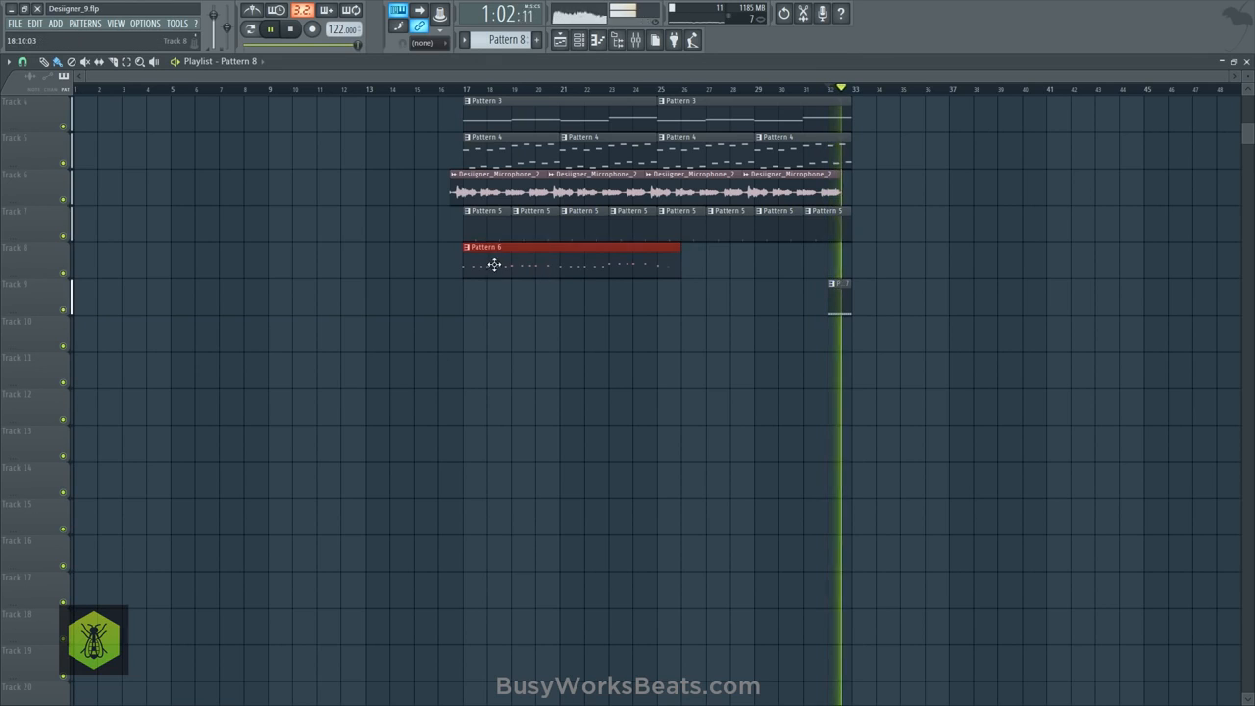
mouse_move(493, 263)
left_mouse_down("shift")
mouse_move(725, 266)
mouse_move(644, 255)
left_mouse_up("shift")
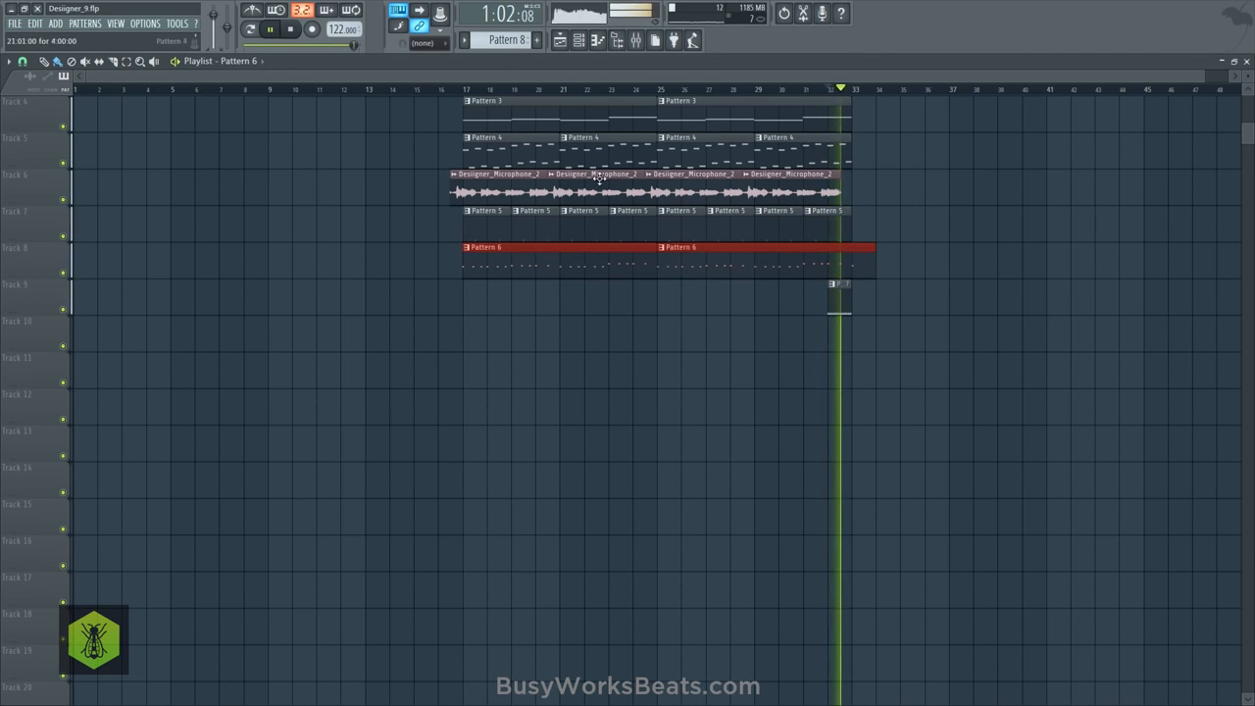
- Replay the arrangement from bar 17 and save the project as the new version Designer_10.flp
left_click(469, 91)
left_click(14, 22)
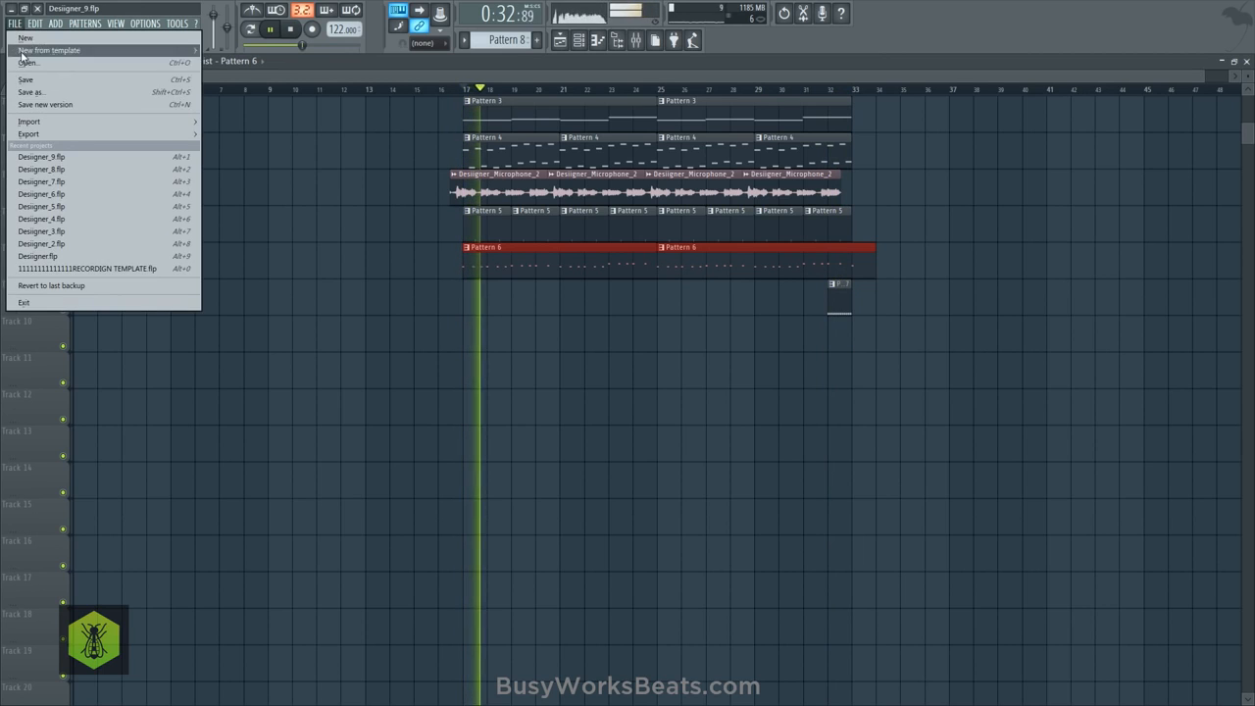
left_click(45, 105)
- Add a Kick Hot hit on step 1 of Pattern 8 and place a Pattern 8 clip at bar 25 on Track 10
key("F6")
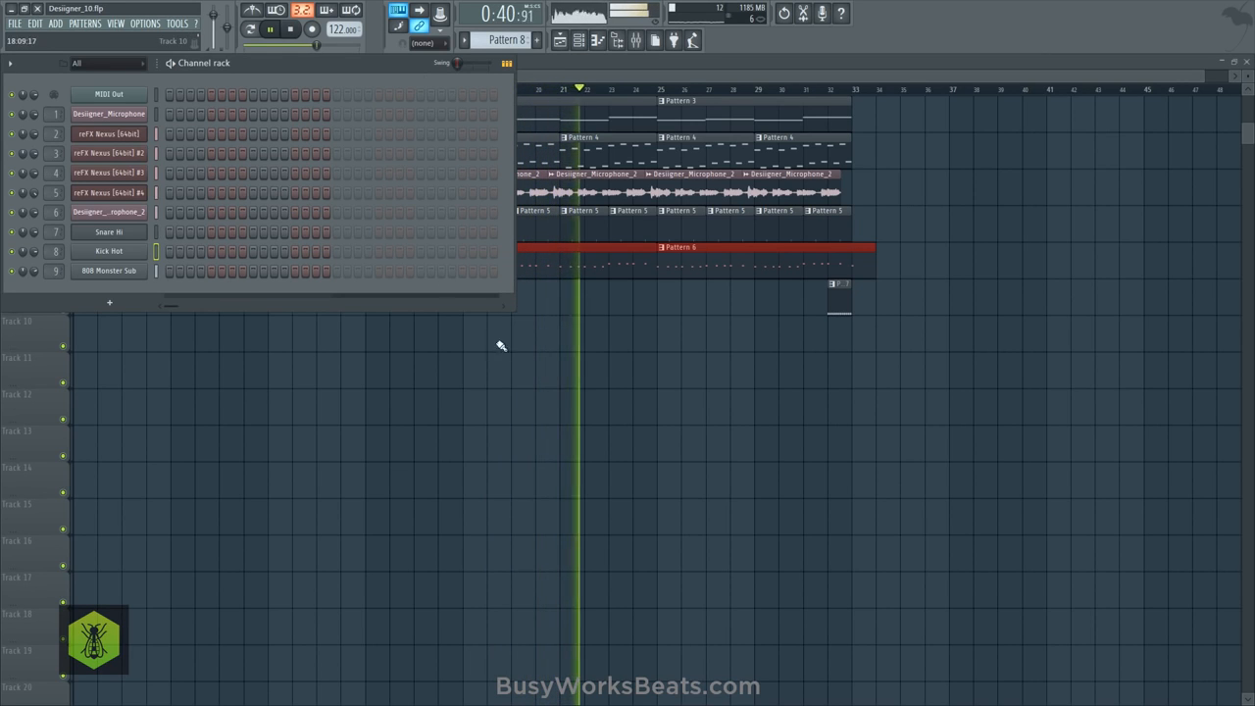
left_click(639, 367)
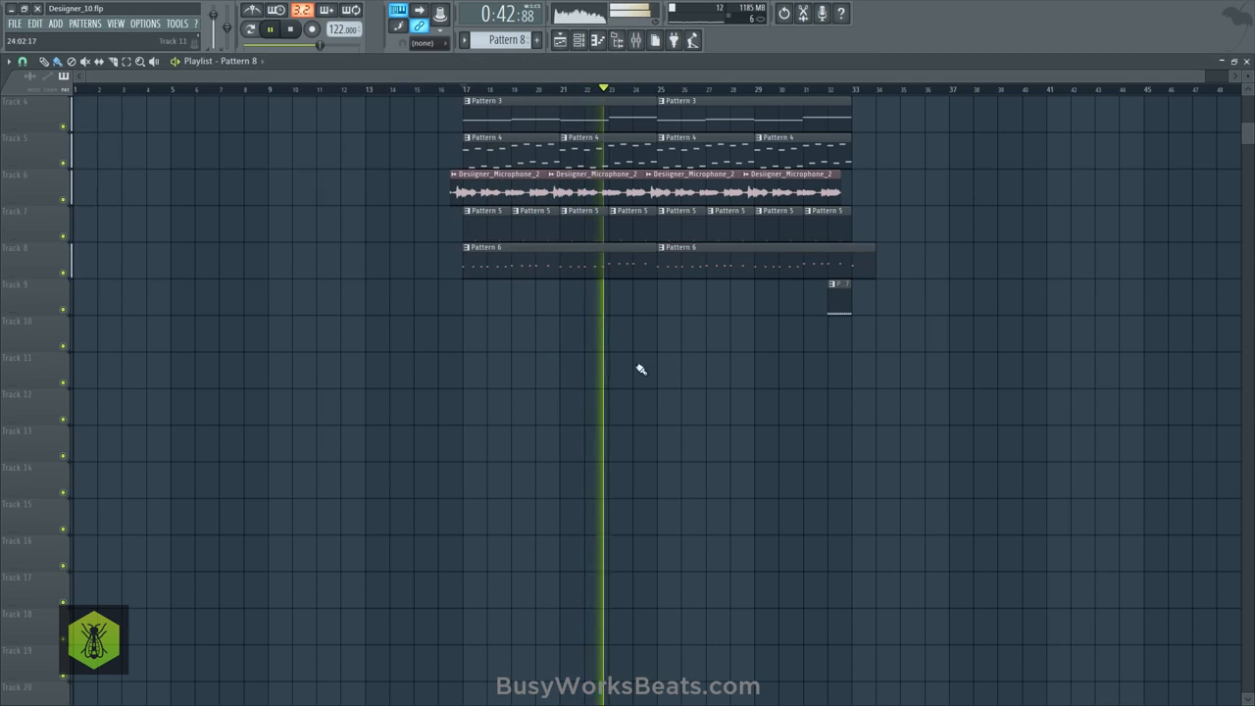
left_click(664, 333)
left_click(562, 41)
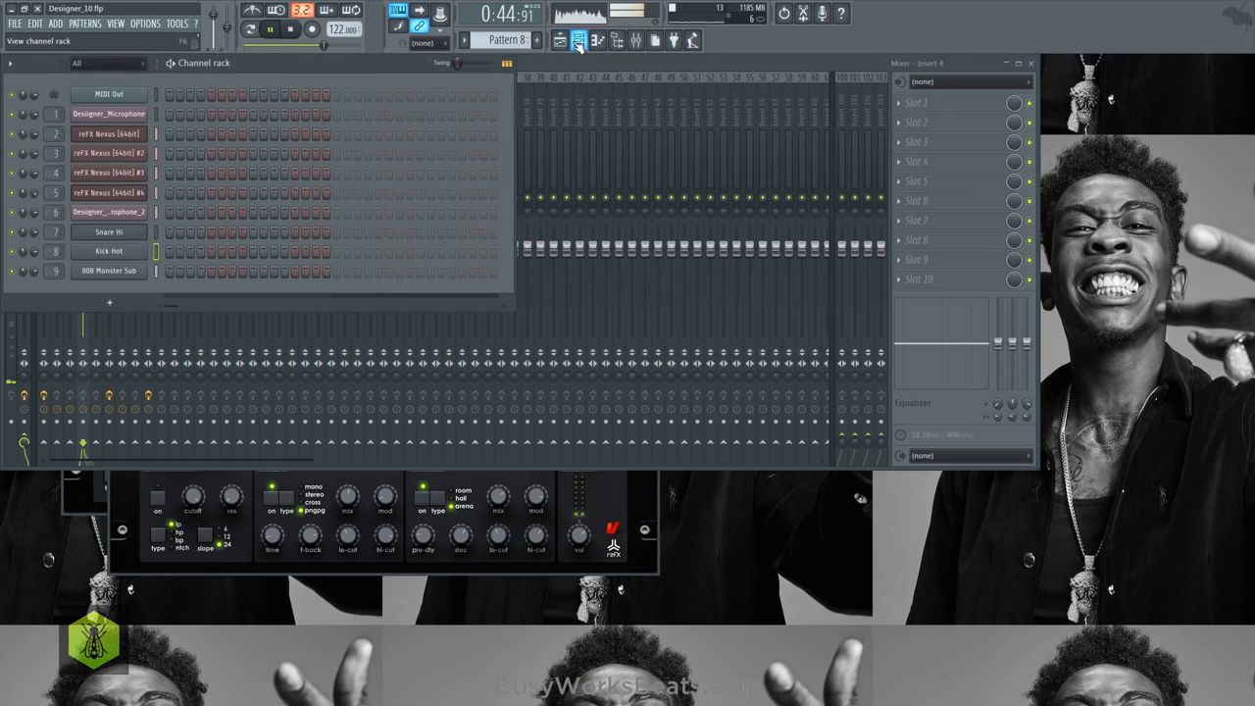
left_click(580, 42)
left_click(591, 42)
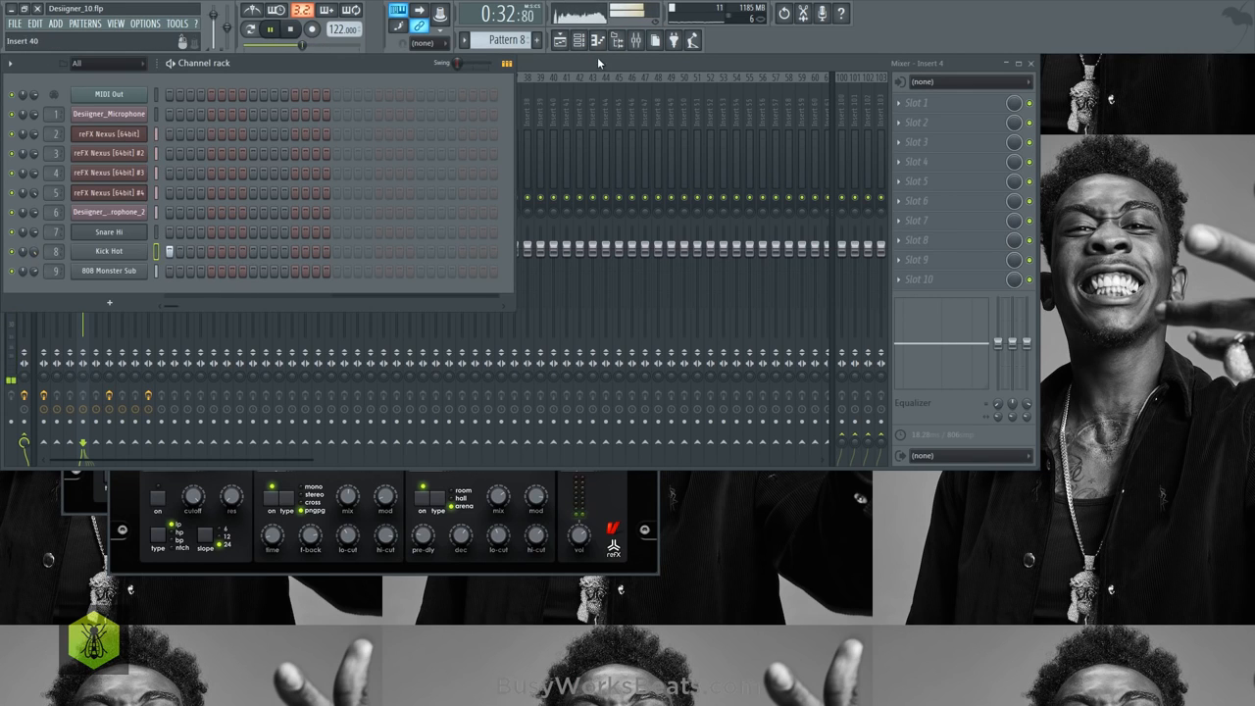
left_click(573, 44)
- Try Kick Hot hits on steps 8, 17 and 24 of Pattern 8 while playing from bar 25
left_click(654, 90)
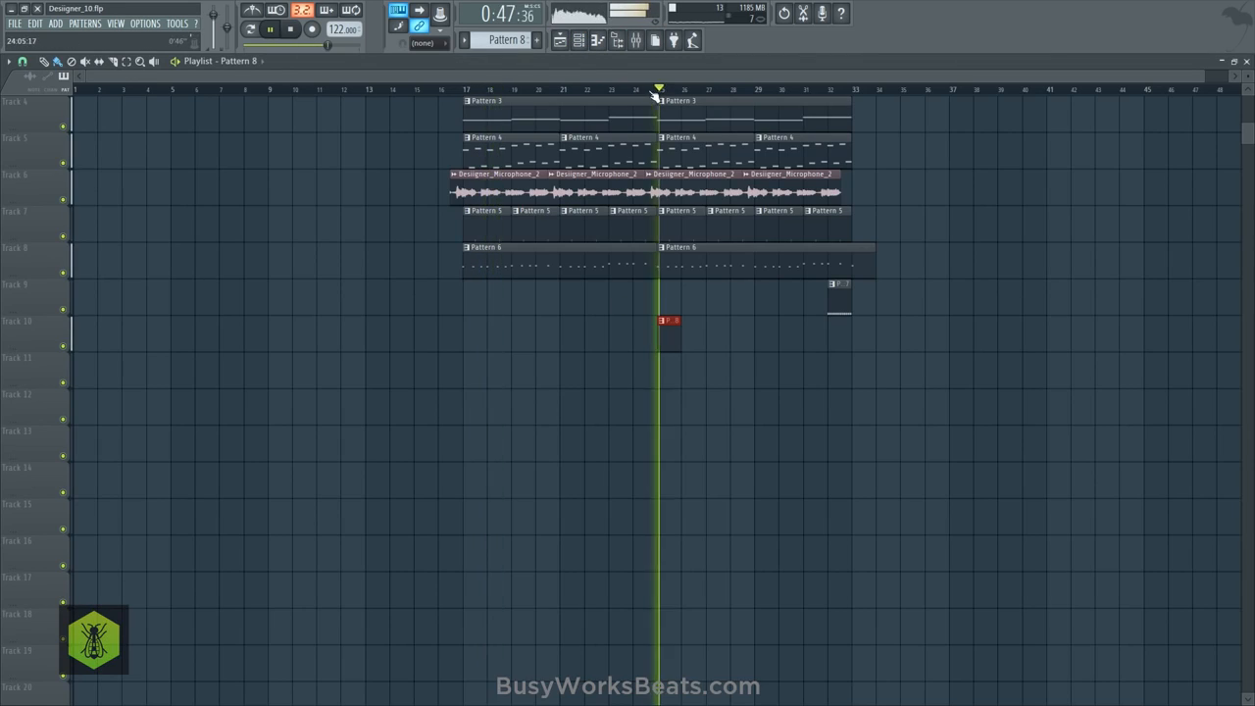
left_click(580, 41)
left_click(242, 251)
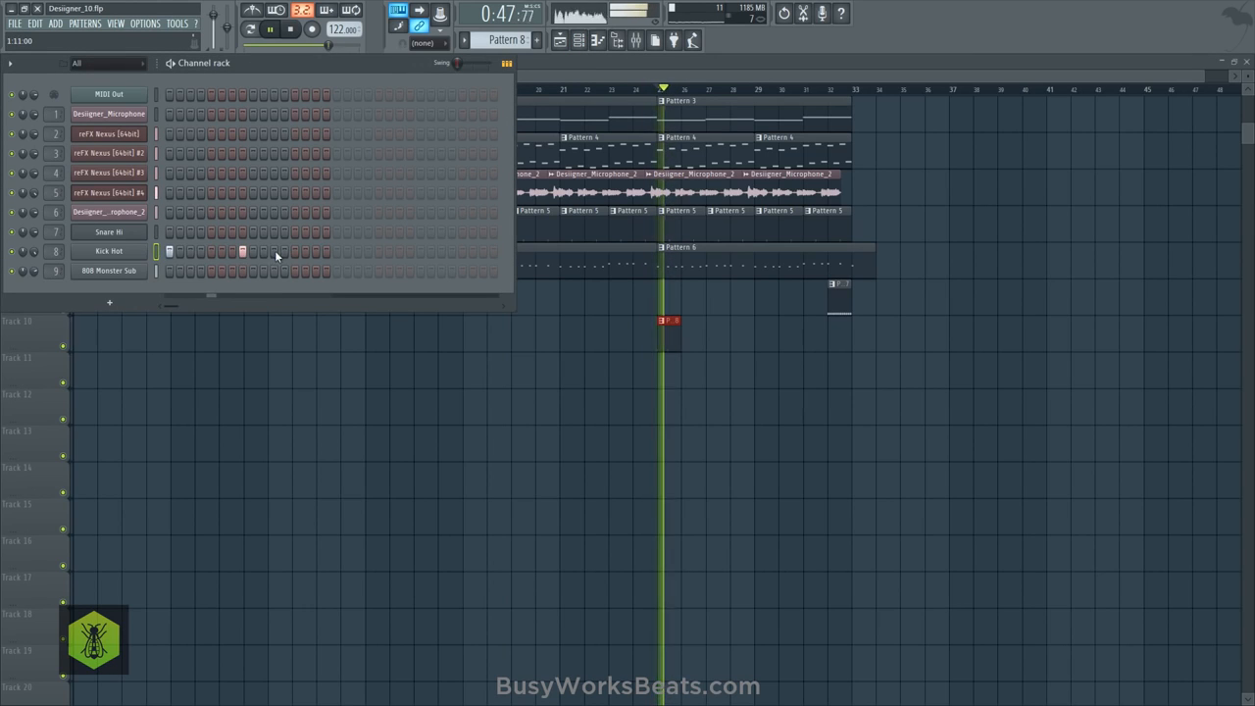
left_click(336, 251)
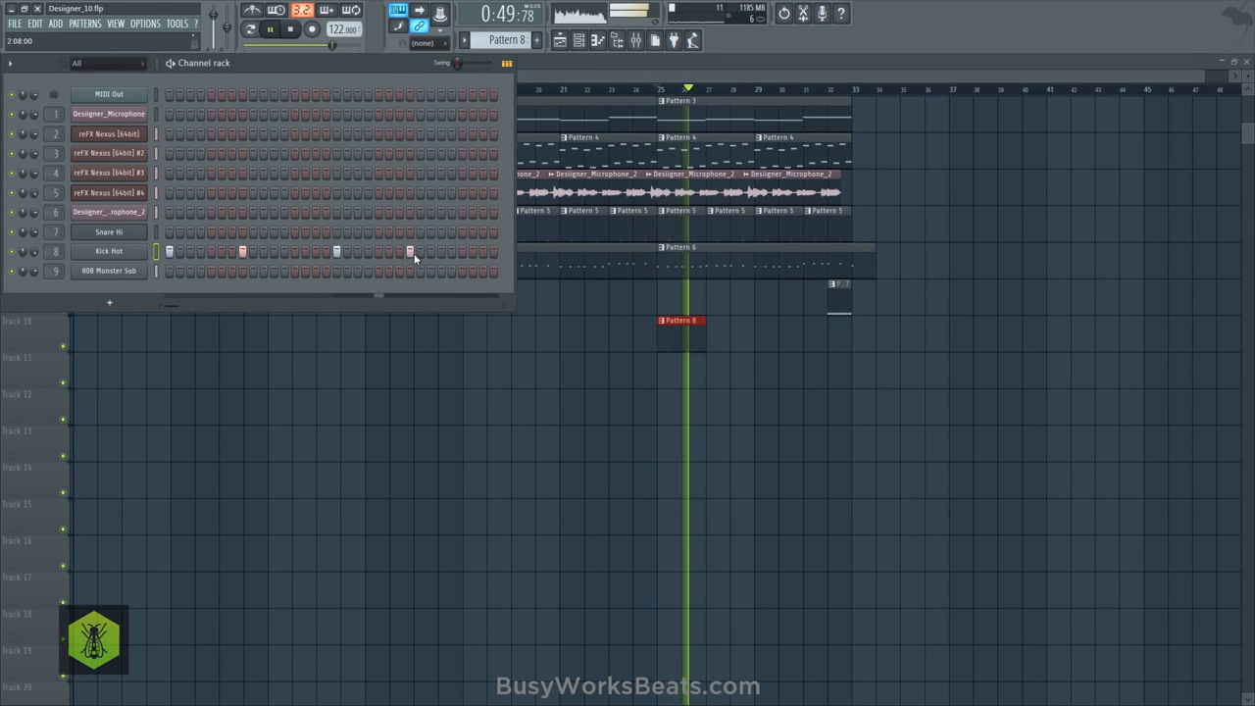
key("space")
right_click(205, 253)
key("space")
left_click(210, 253)
right_click(208, 252)
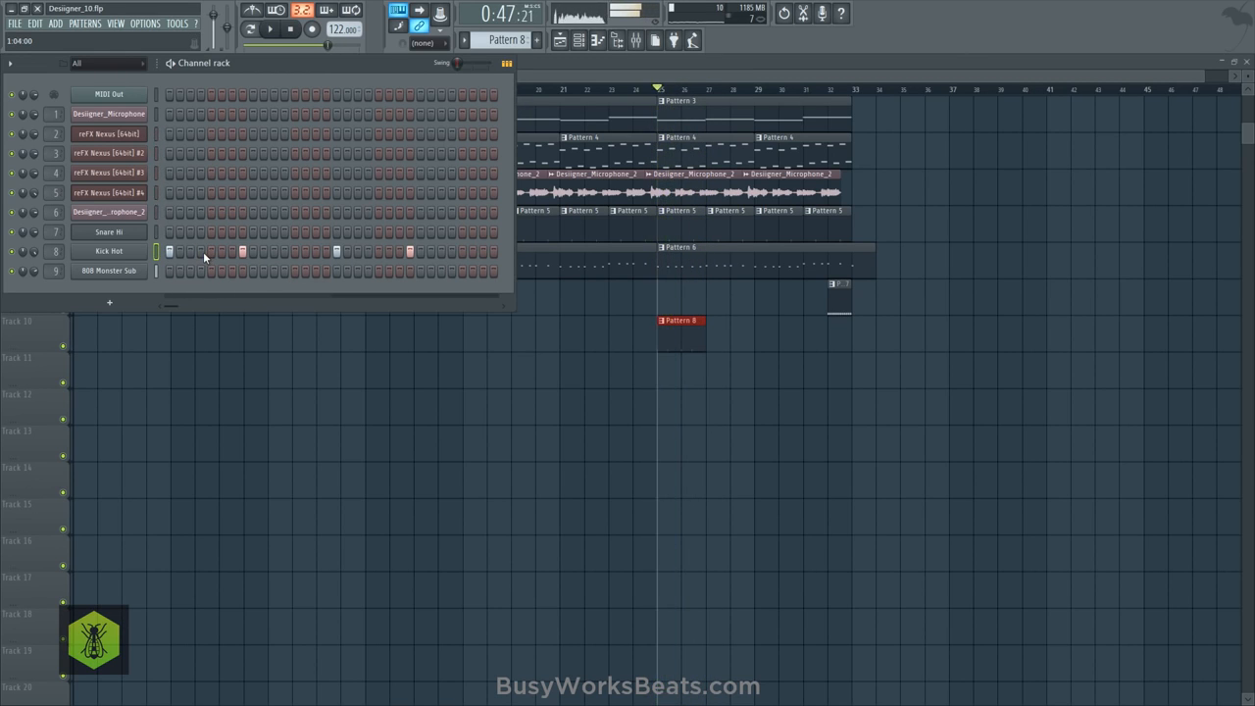
left_click(104, 253)
left_click(384, 139)
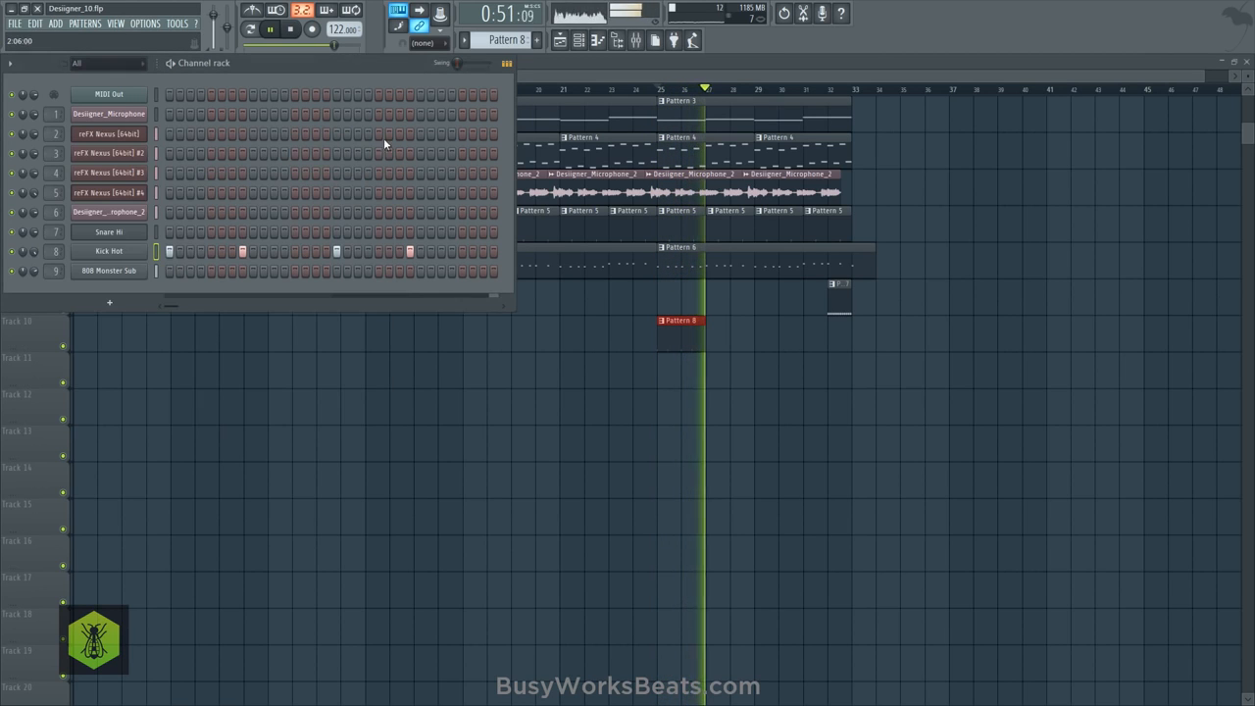
- Try the Kick Hot hits of Pattern 8 on steps 13 and 29 instead of steps 8 and 24, and audition them
left_click(294, 252)
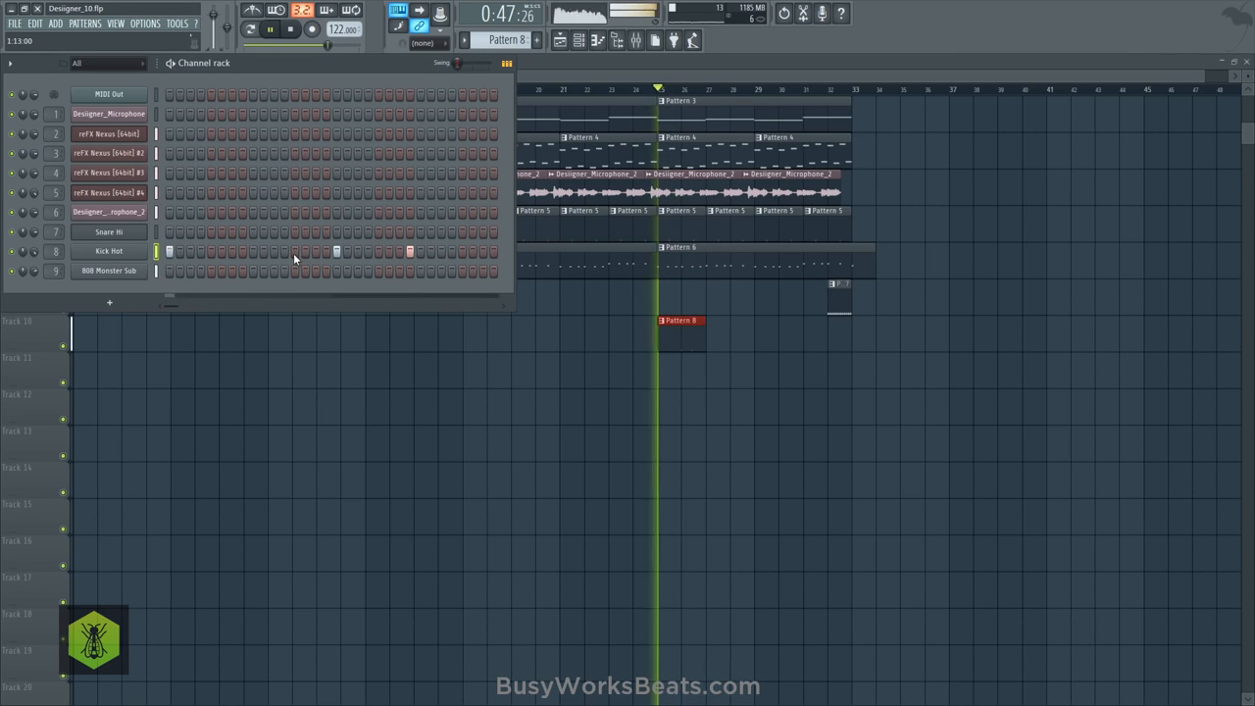
left_click(410, 252)
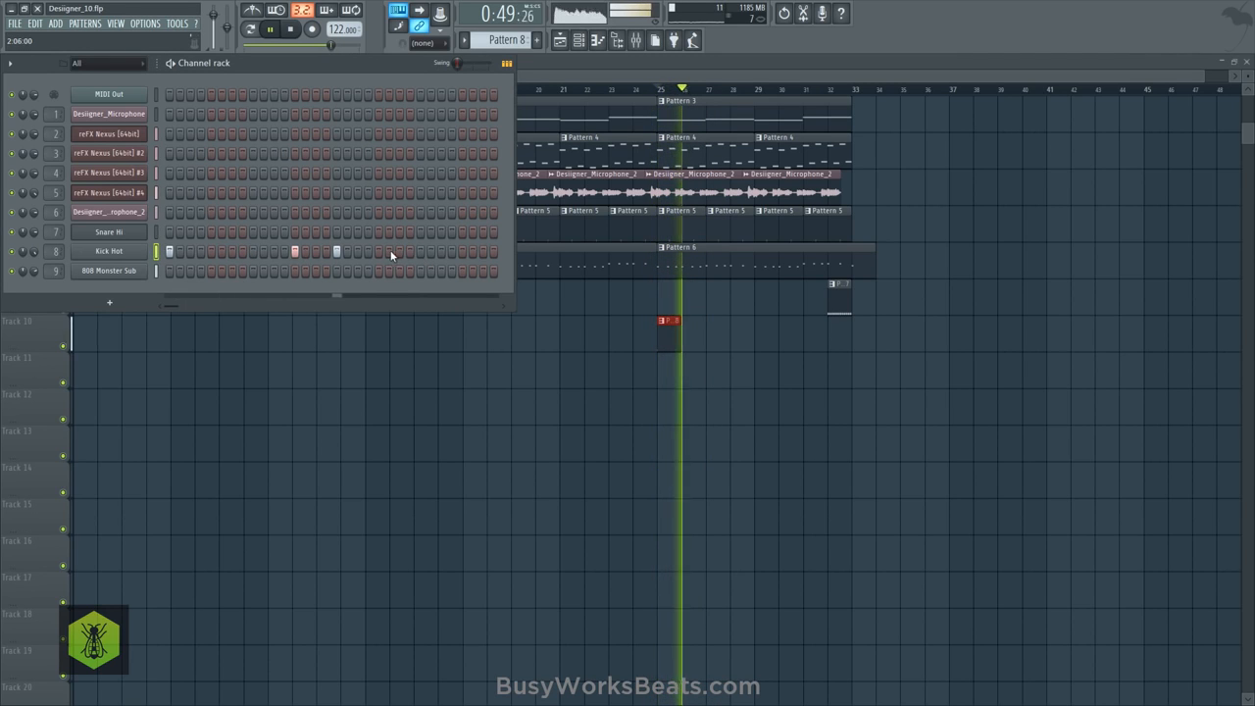
left_click(462, 252)
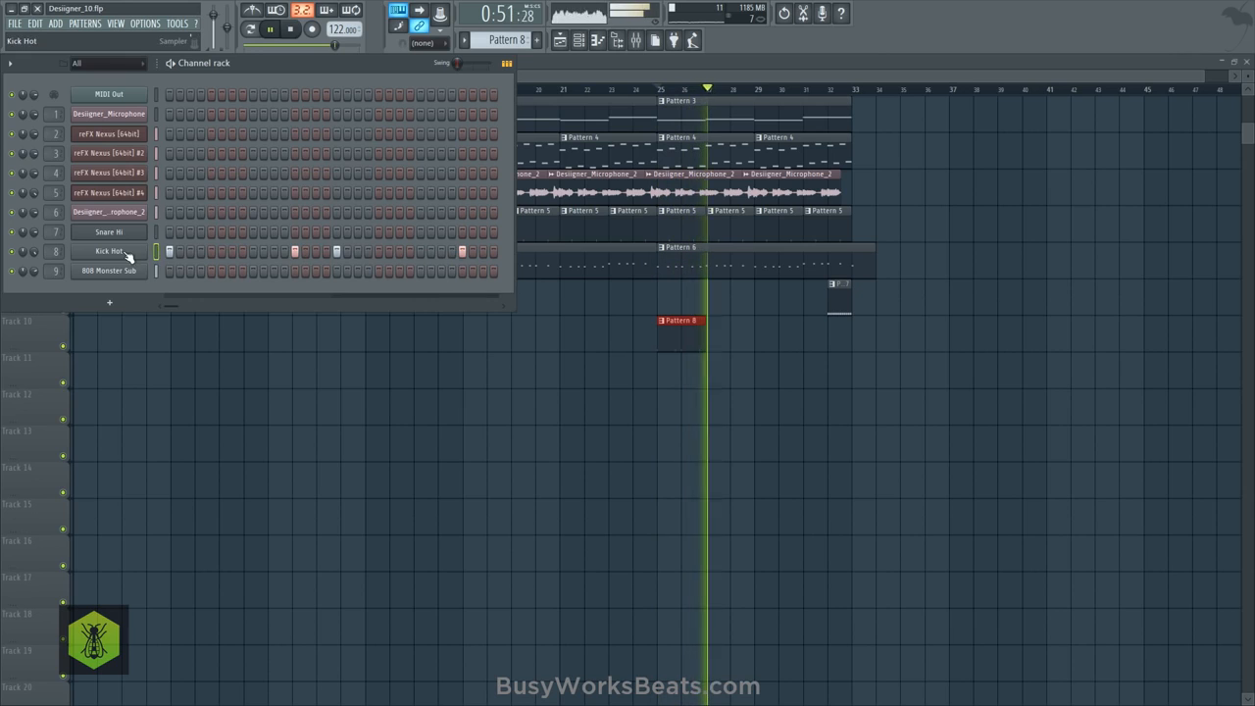
left_click(117, 252)
left_click(580, 450)
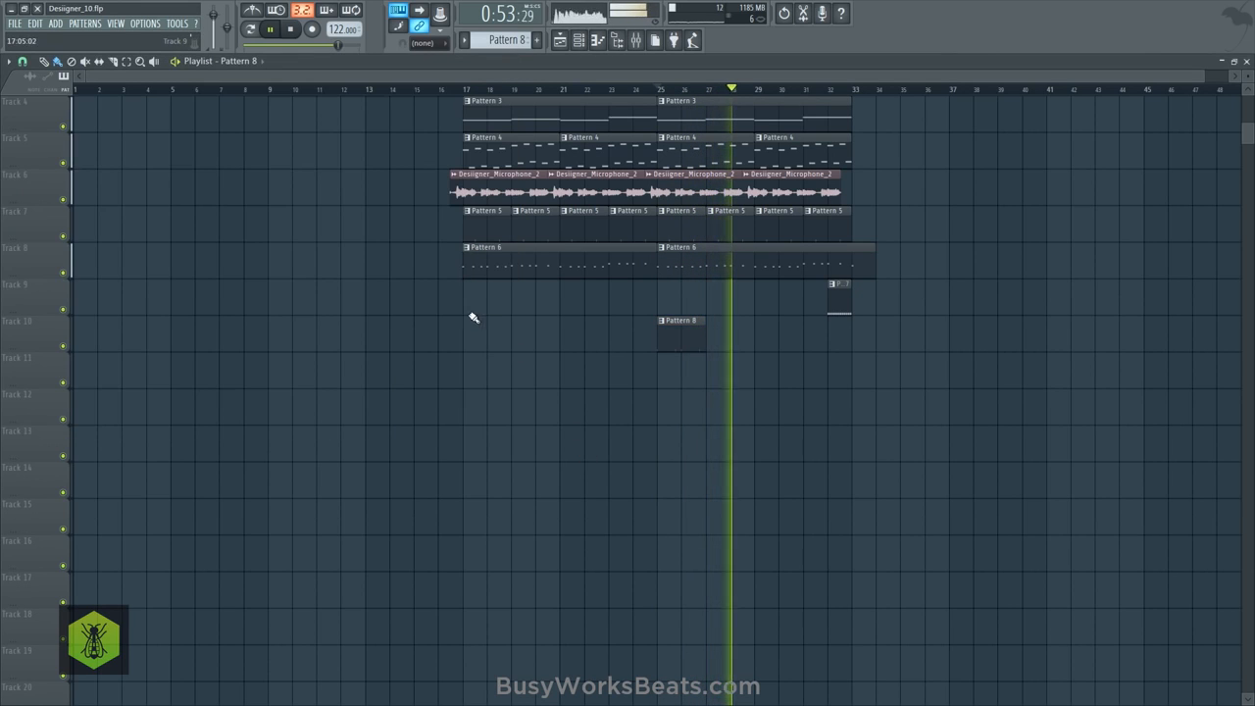
- Repeat the Pattern 8 clip along Track 10 from bar 27 and trim the last clip to end at bar 32
scroll(807, 393, "up", 2)
mouse_move(692, 411)
left_mouse_down()
mouse_move(737, 413)
mouse_move(680, 412)
mouse_move(776, 413)
left_mouse_up()
right_click(830, 416)
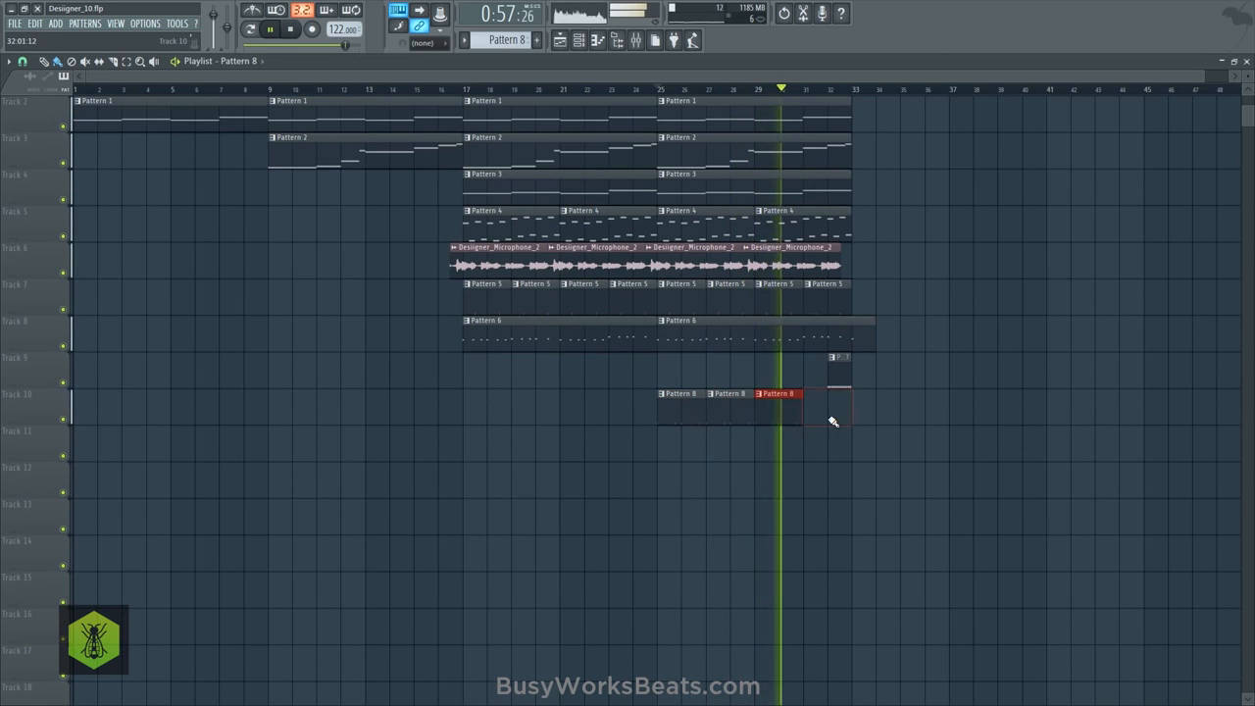
left_click(814, 412)
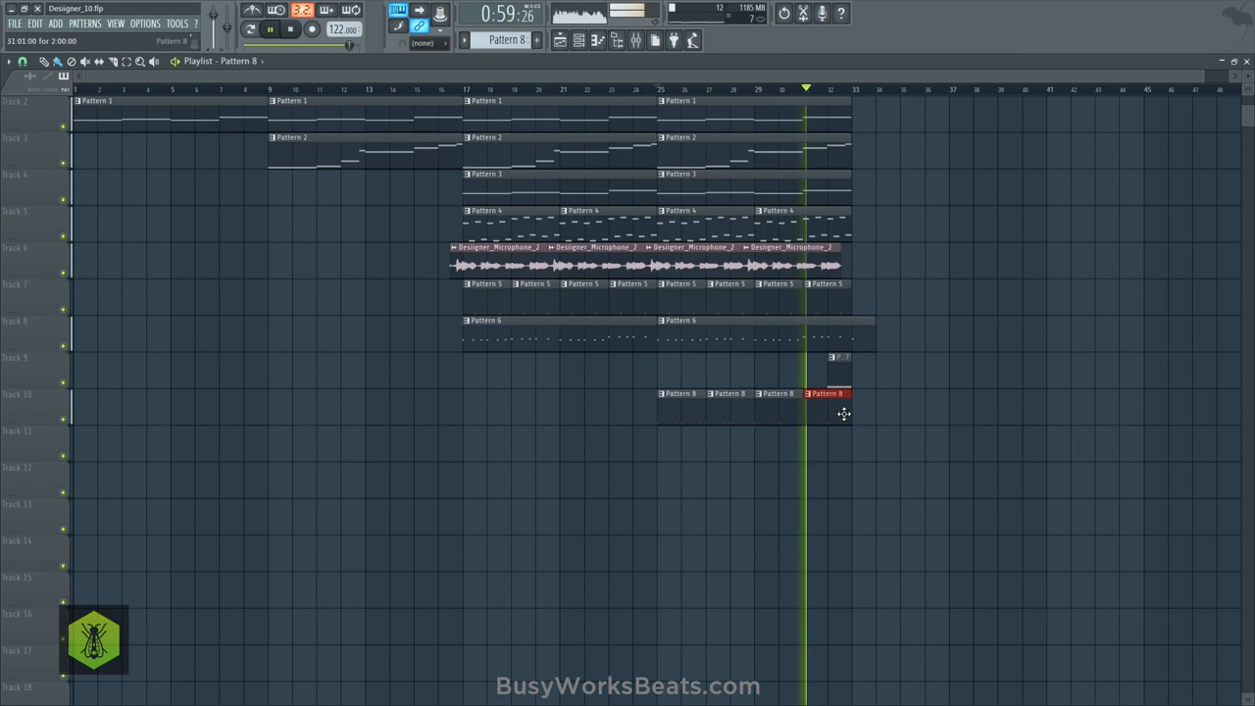
left_click_drag(851, 410, 829, 410)
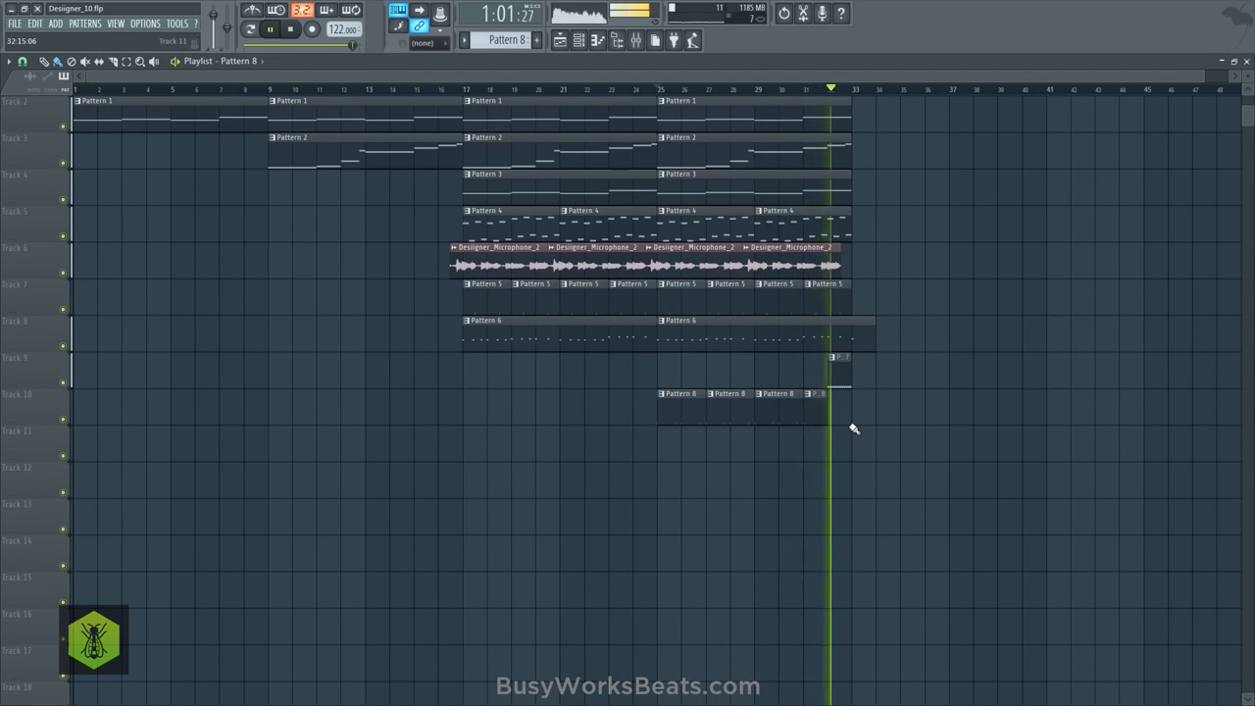
- Lower mixer insert 8 slightly and clear every Kick Hot hit in Pattern 8 except the one on step 1
left_click(635, 44)
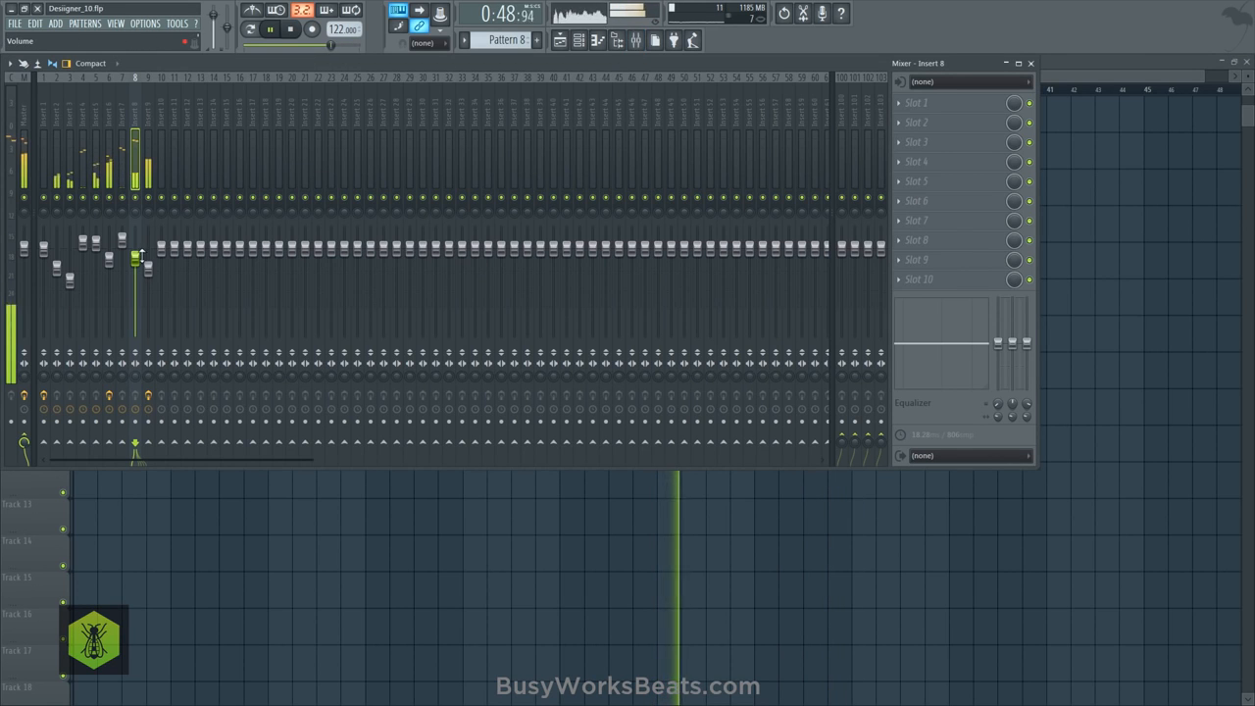
left_click_drag(140, 254, 141, 261)
left_click(579, 41)
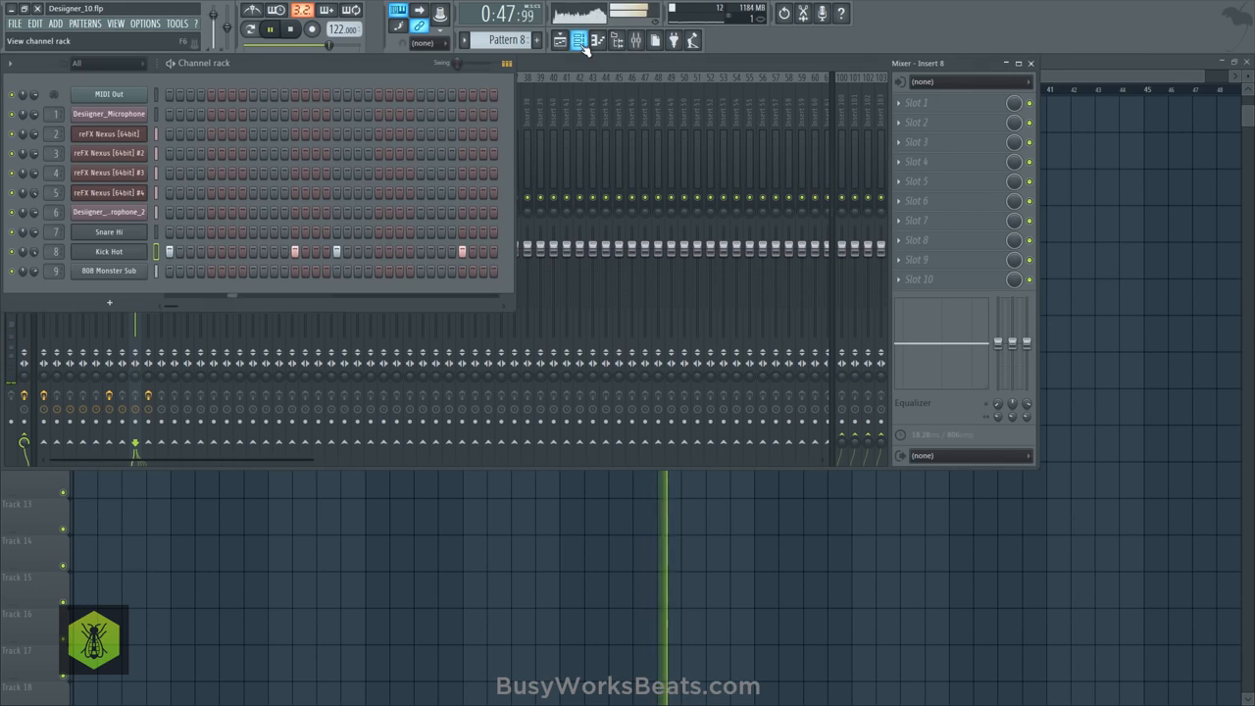
left_click(336, 251)
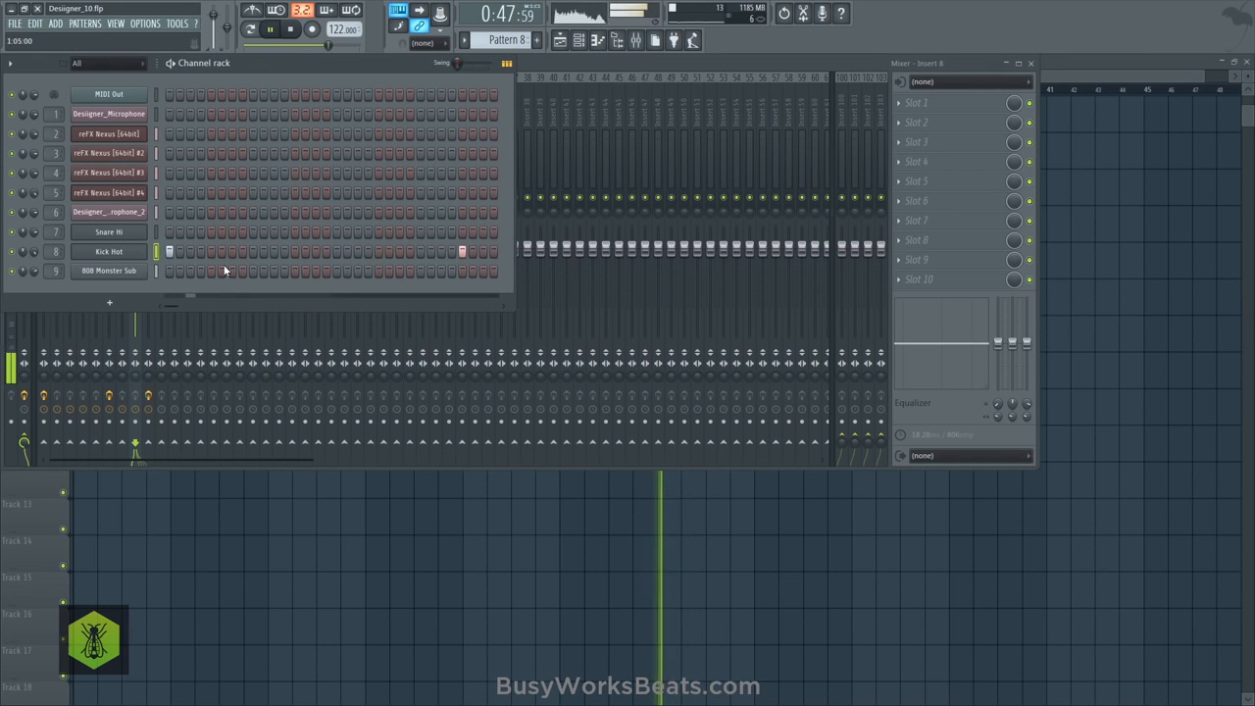
left_click(462, 251)
left_click(482, 251)
left_click(493, 251)
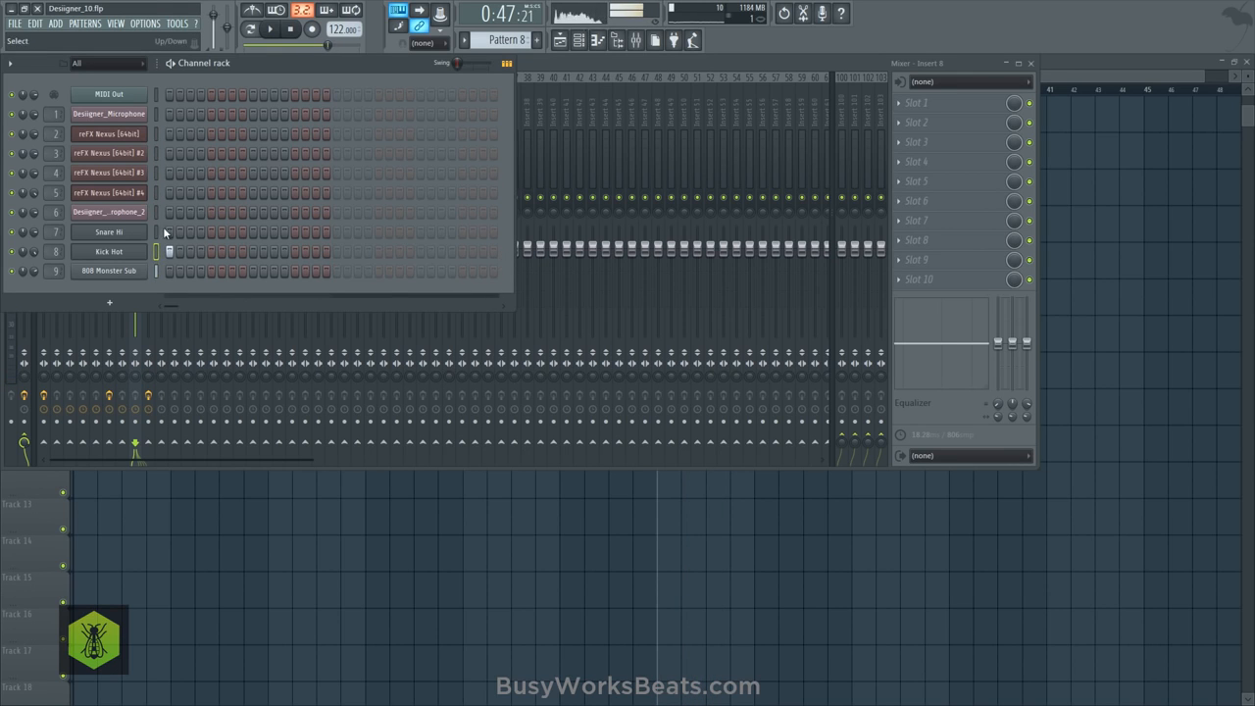
- Open the Kick Hot piano roll for Pattern 8 and set its snap to 1/3 beat
right_click(147, 247)
left_click(168, 253)
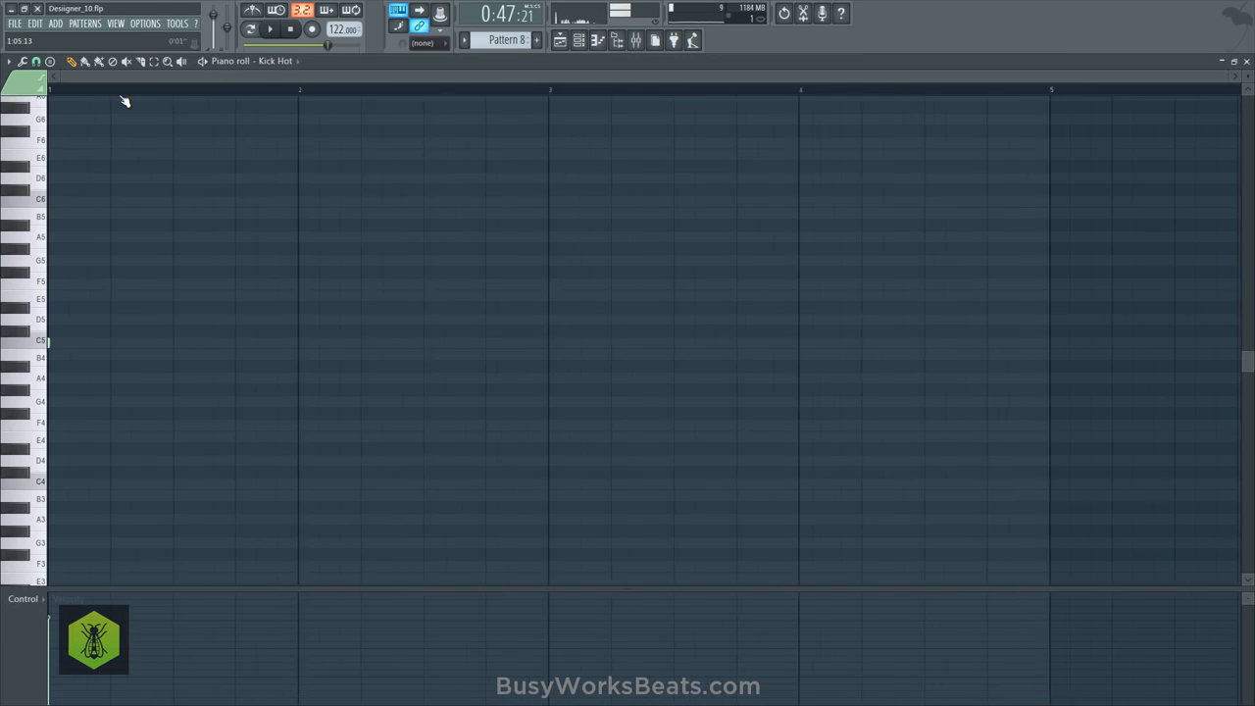
left_click(35, 62)
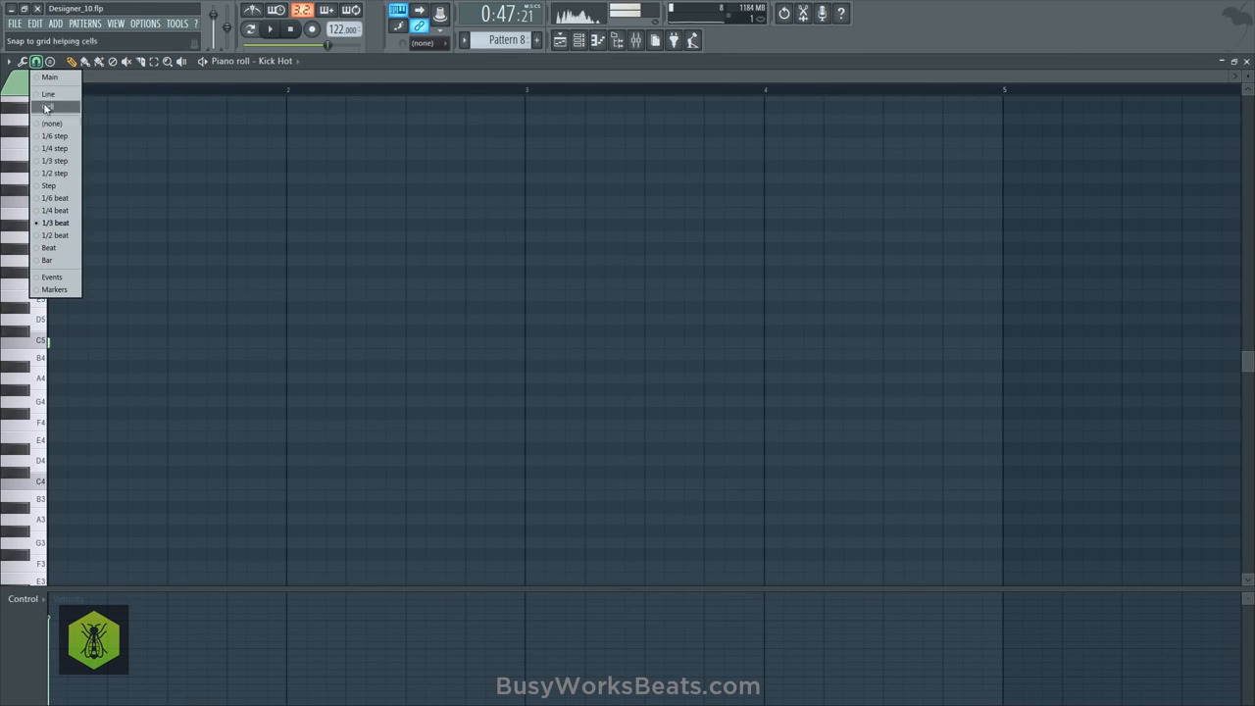
left_click(67, 224)
- Add two C5 kick notes on the last two 1/3-beat divisions of bar 2 while auditioning, and close the piano roll
key("space")
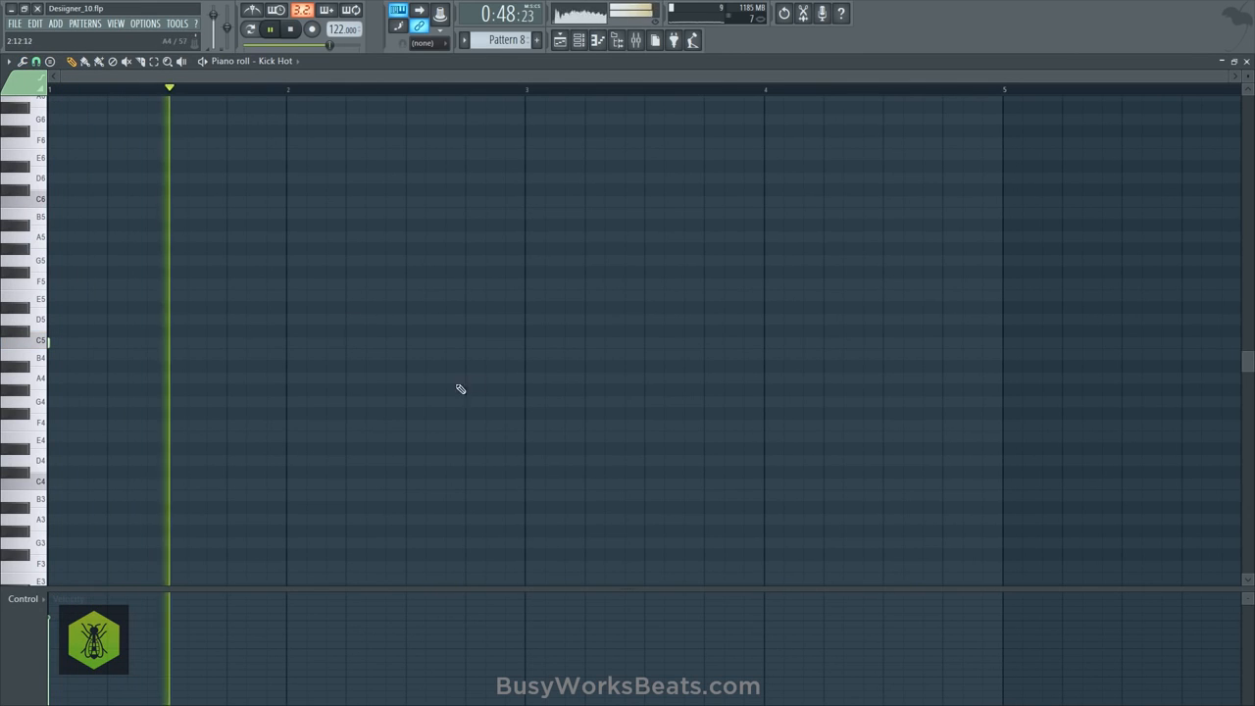
left_click(511, 343)
right_click(515, 343)
key("space")
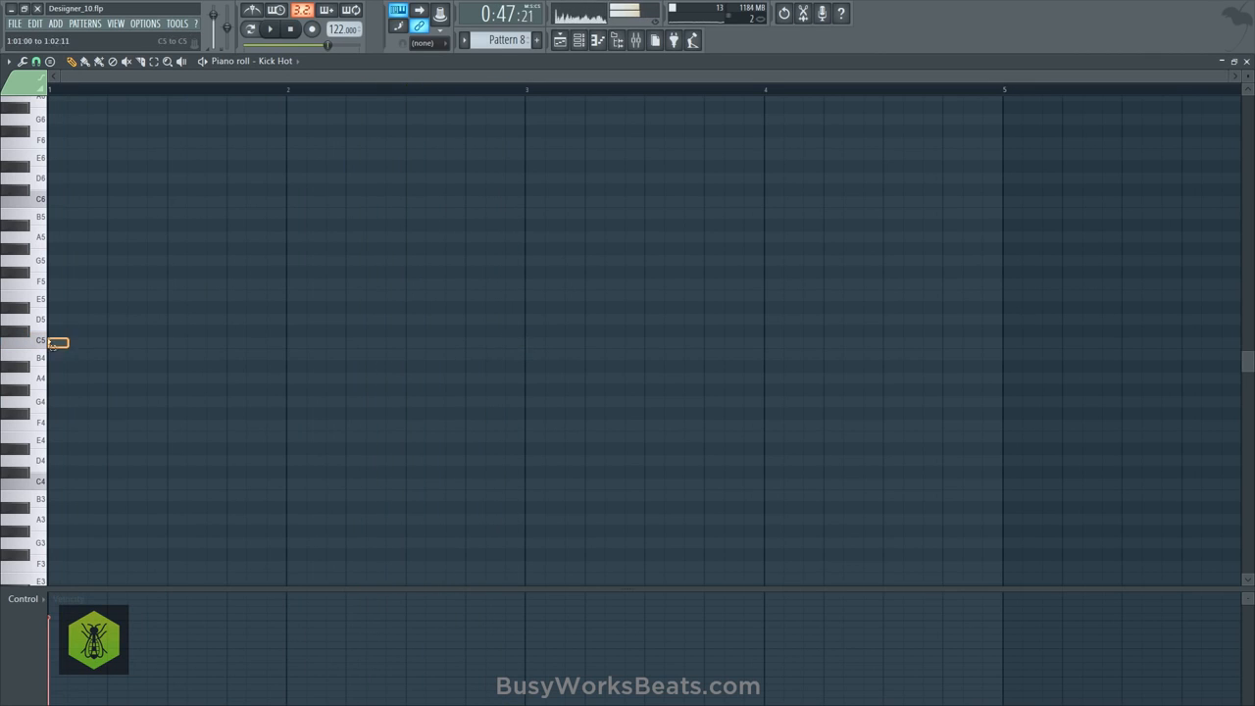
left_click(486, 342)
key("space")
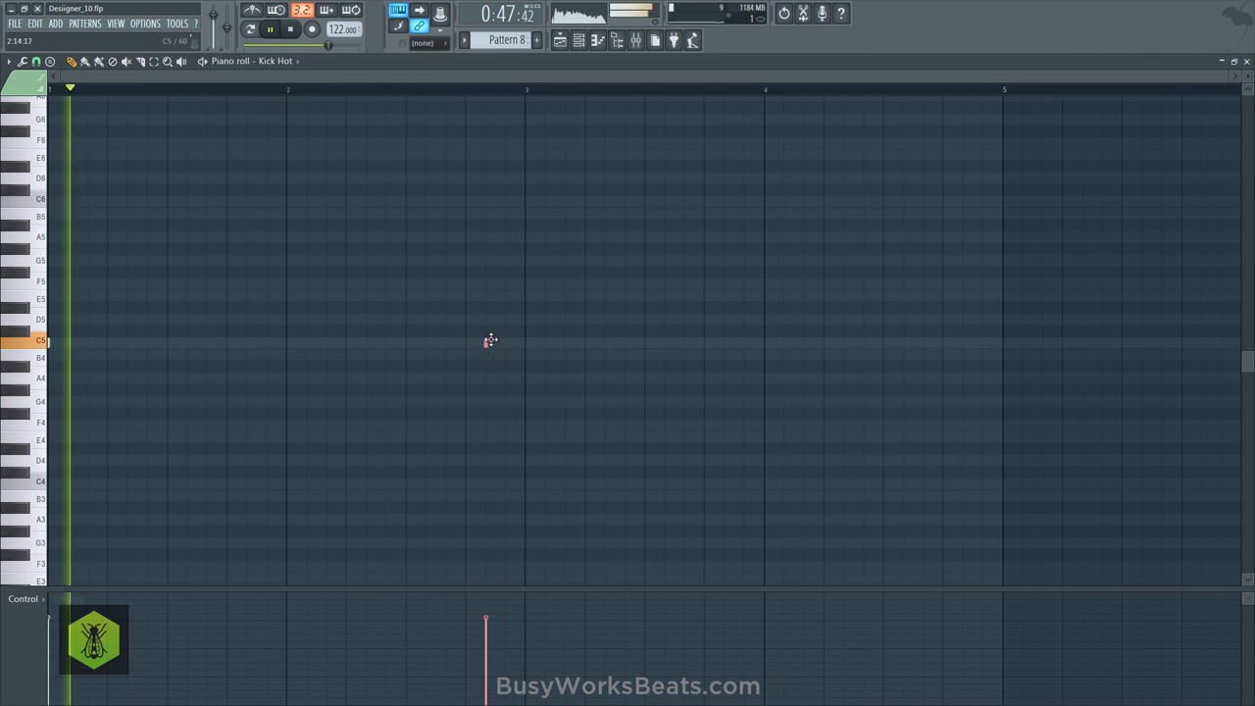
left_click(505, 342)
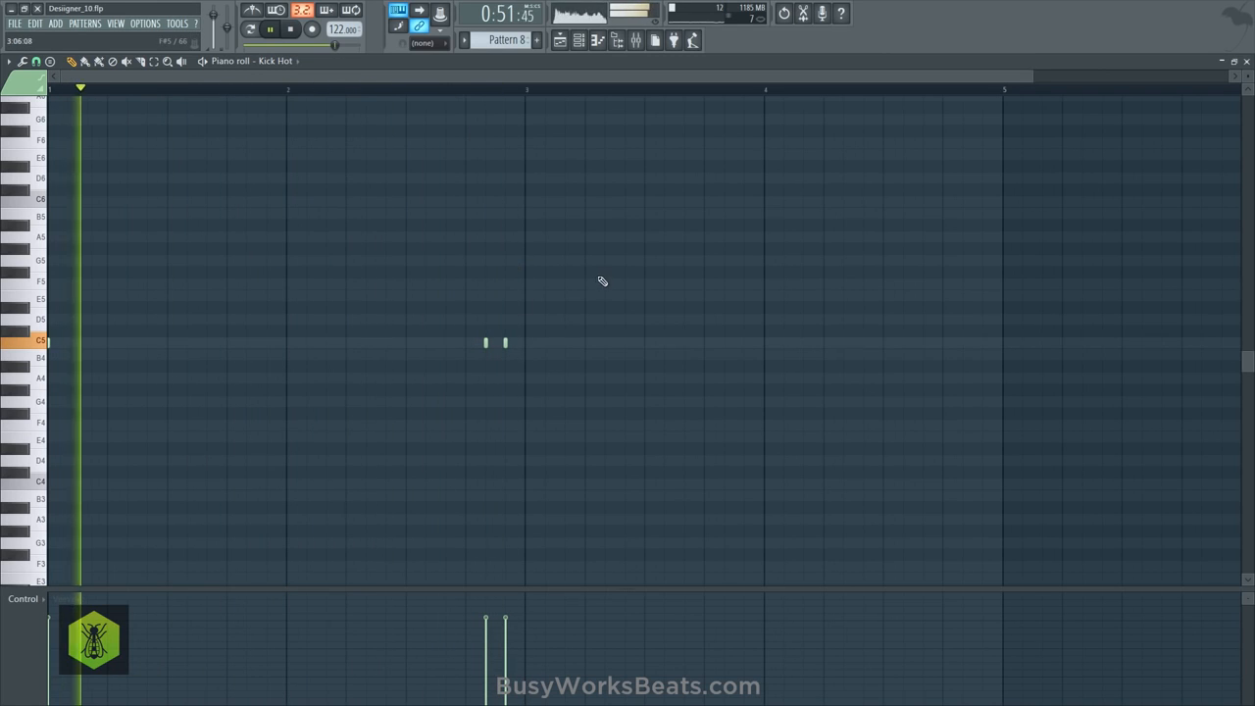
left_click(1246, 62)
- Select the Pattern 8 clips on Track 10, try the playlist snap at (none), and restore it to Bar
right_click(977, 529)
left_click_drag(807, 462, 659, 384)
left_click(23, 61)
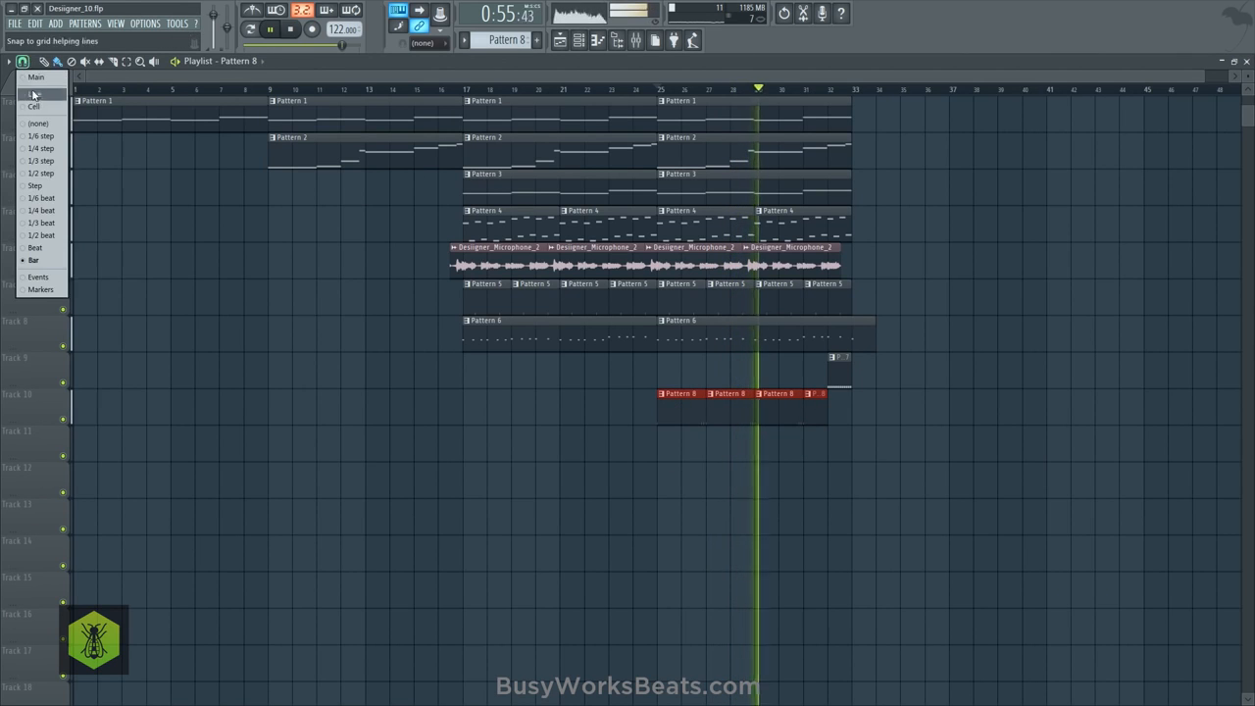
left_click(37, 125)
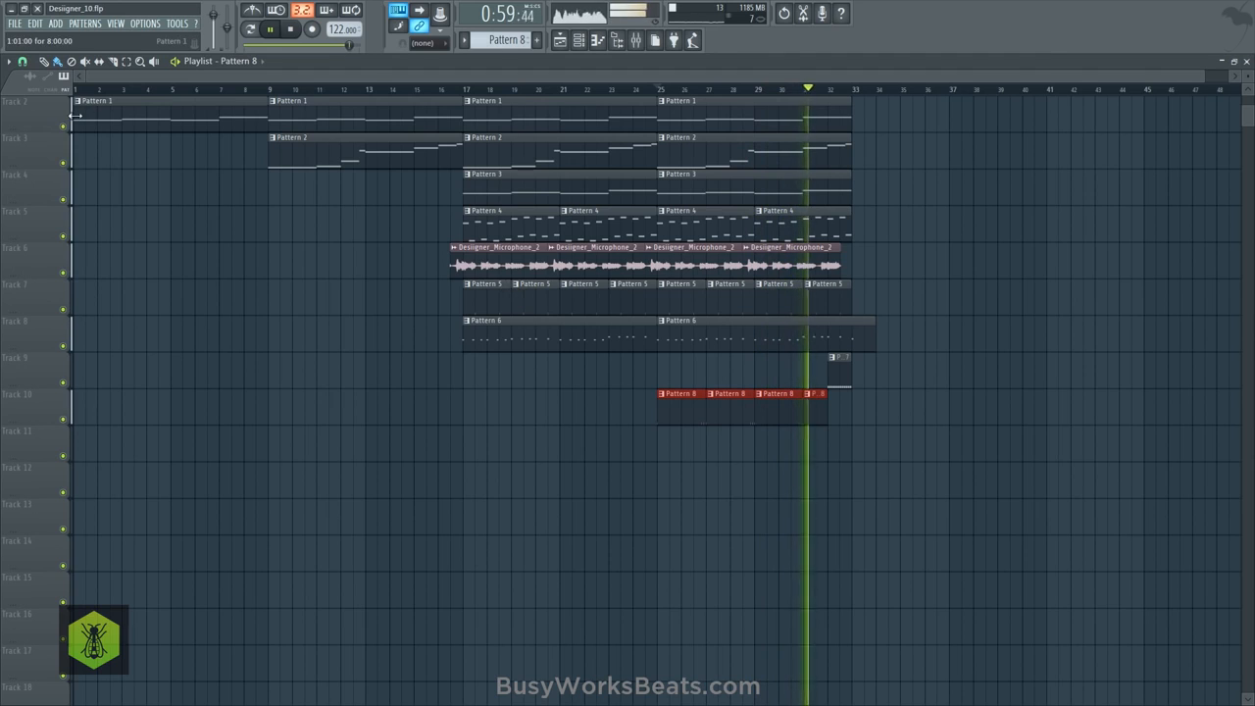
left_click(23, 61)
left_click(33, 260)
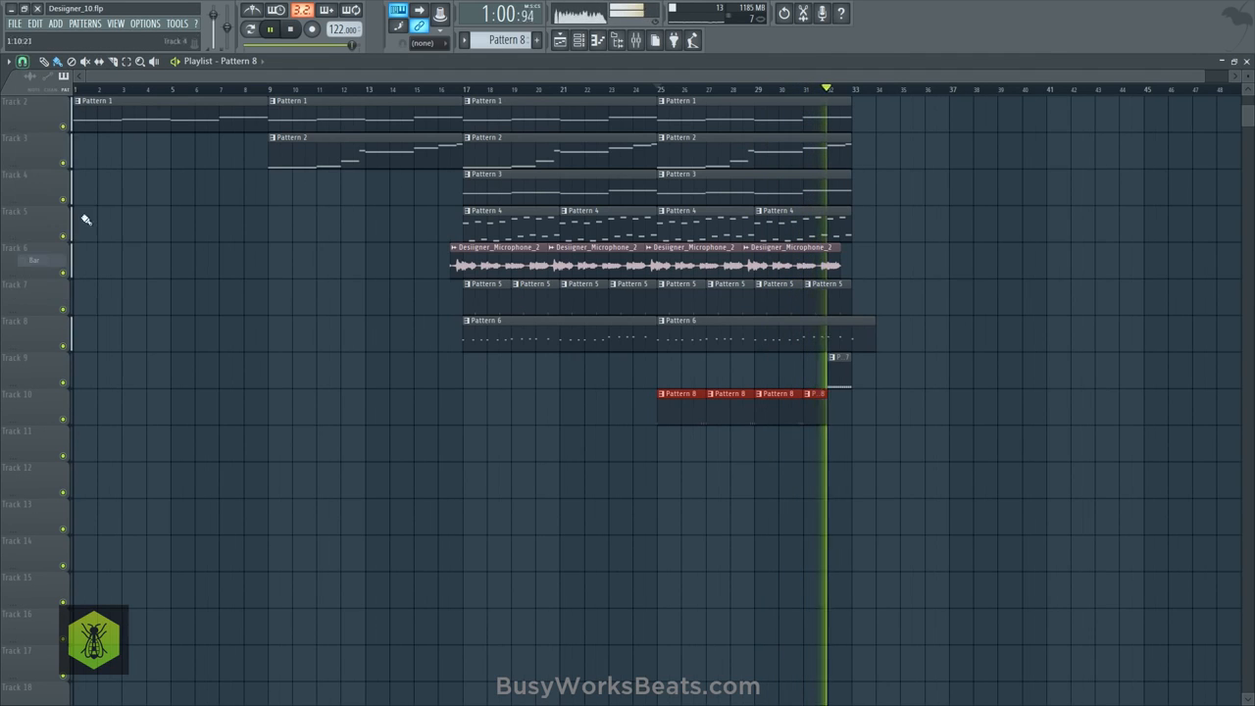
- Save the project as the new version Designer_11.flp and replay the arrangement from bar 25
left_click(15, 22)
left_click(39, 103)
left_click(653, 89)
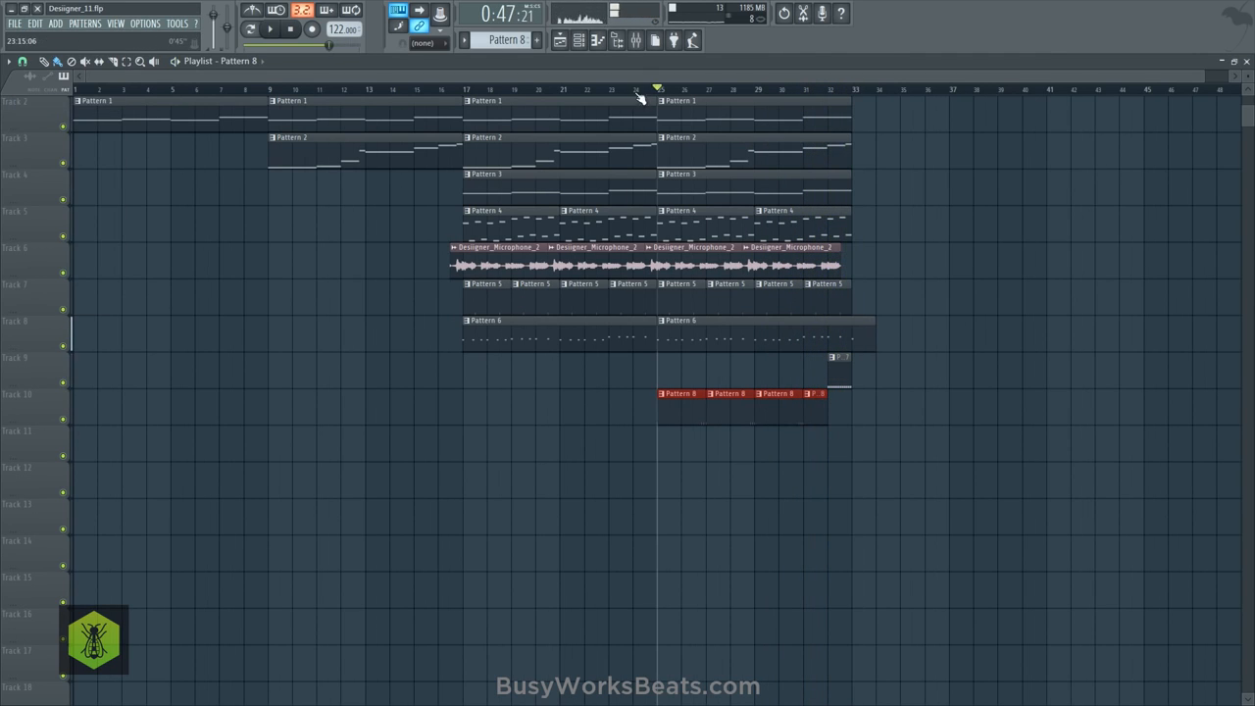
- Trim the end of the second Pattern 6 clip on Track 8 to bar 33 and replay from bar 17
left_click_drag(875, 334, 850, 327)
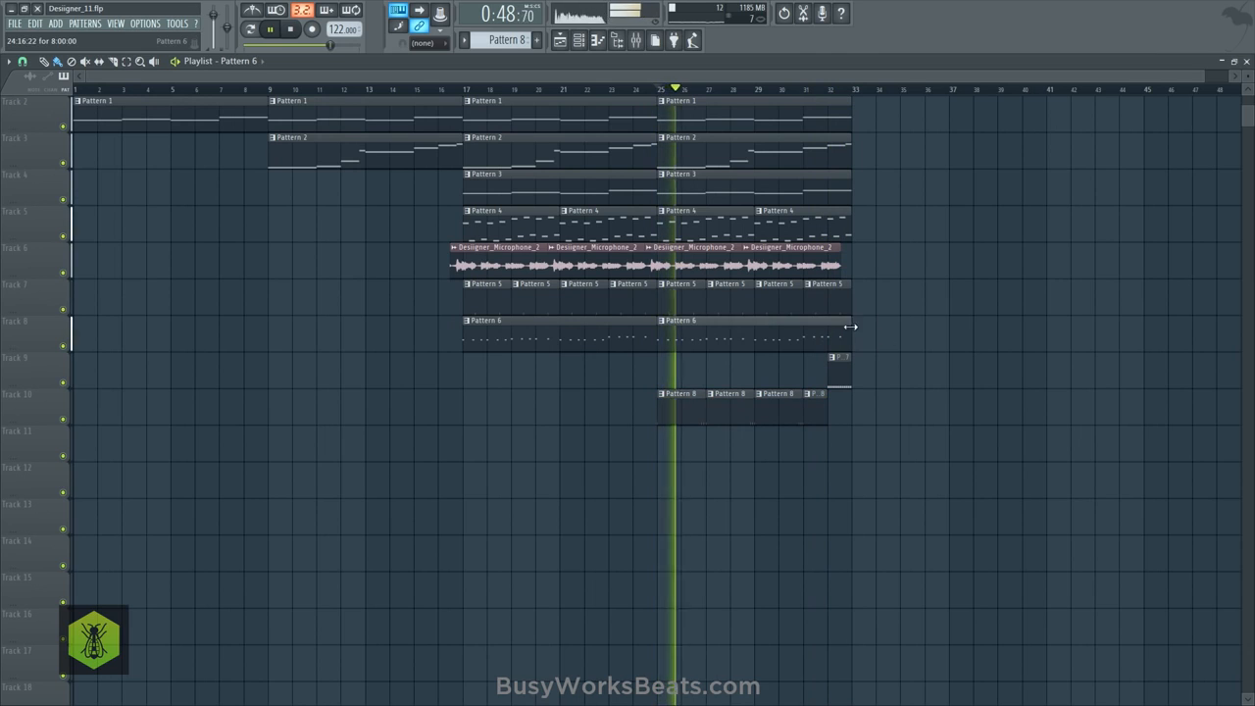
left_click(464, 90)
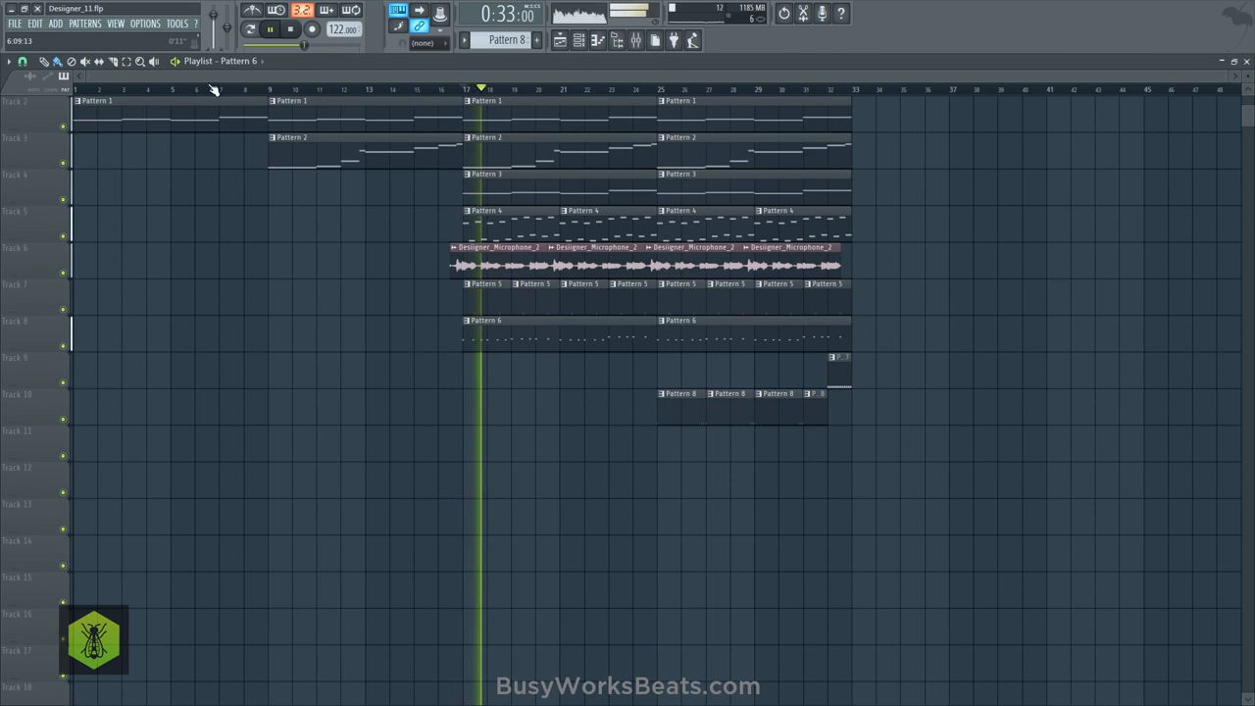
- Close the mixer and both open Nexus plugin windows, and return to the playlist
left_click(1247, 61)
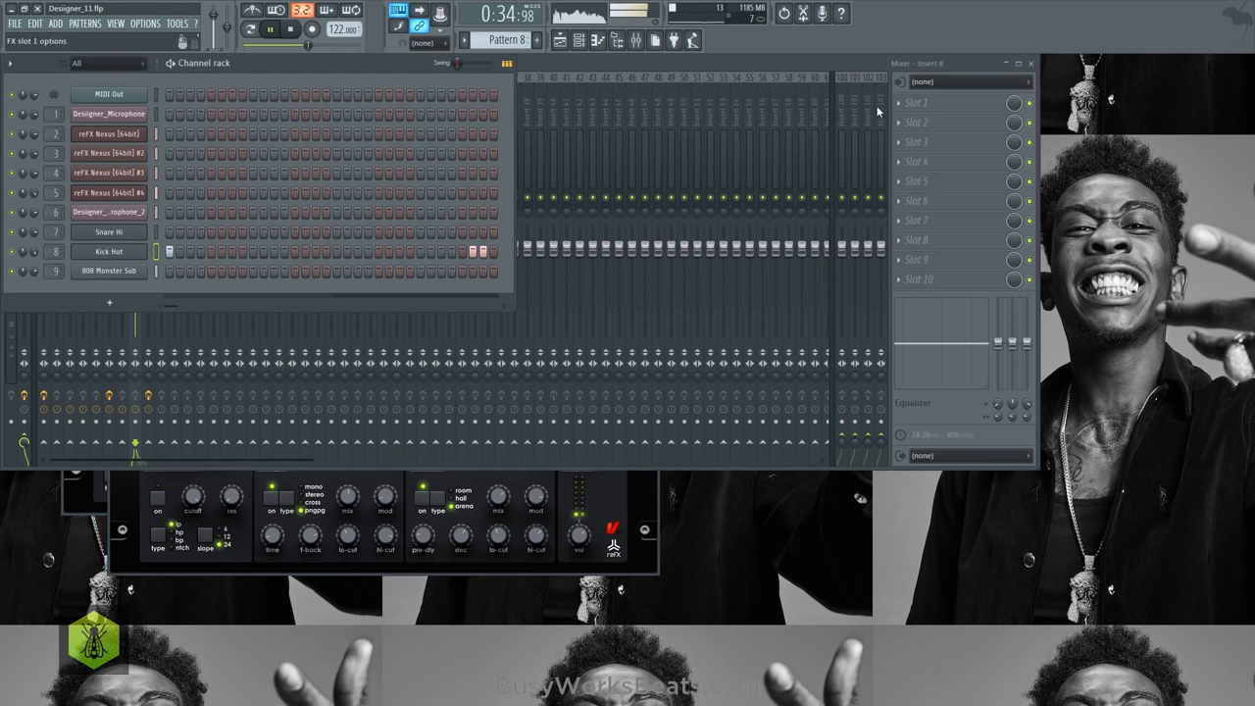
left_click(1032, 63)
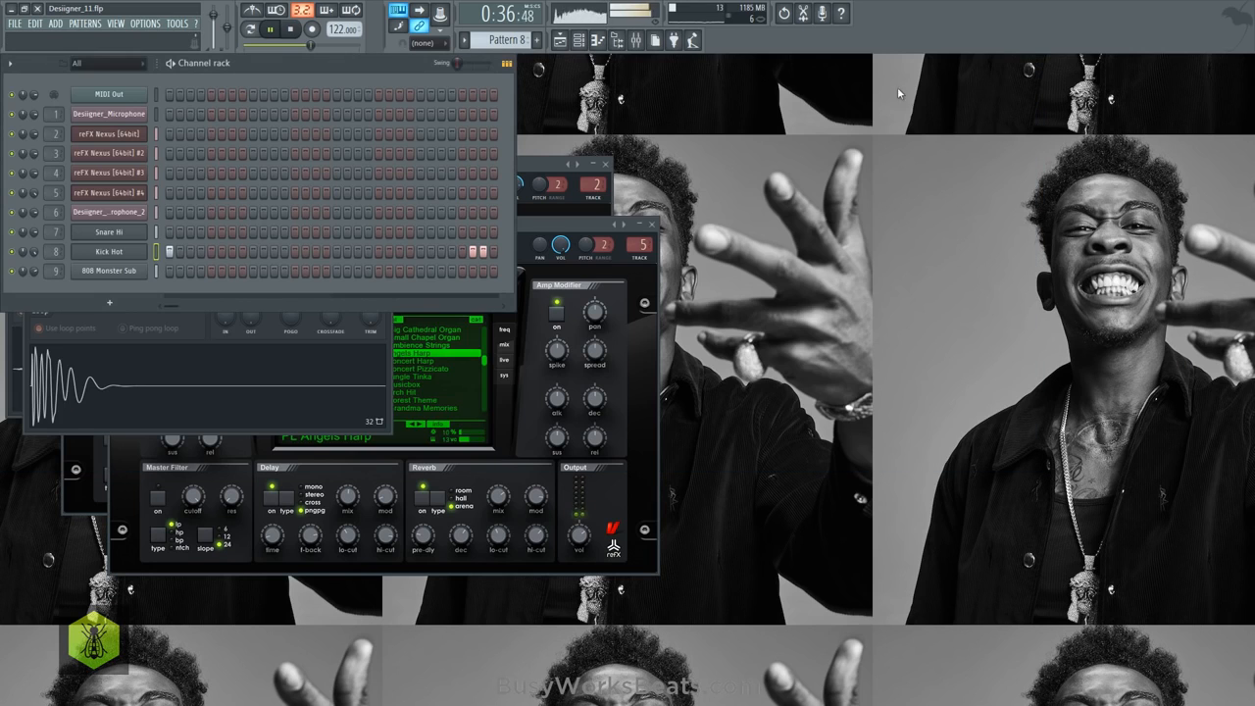
left_click(649, 225)
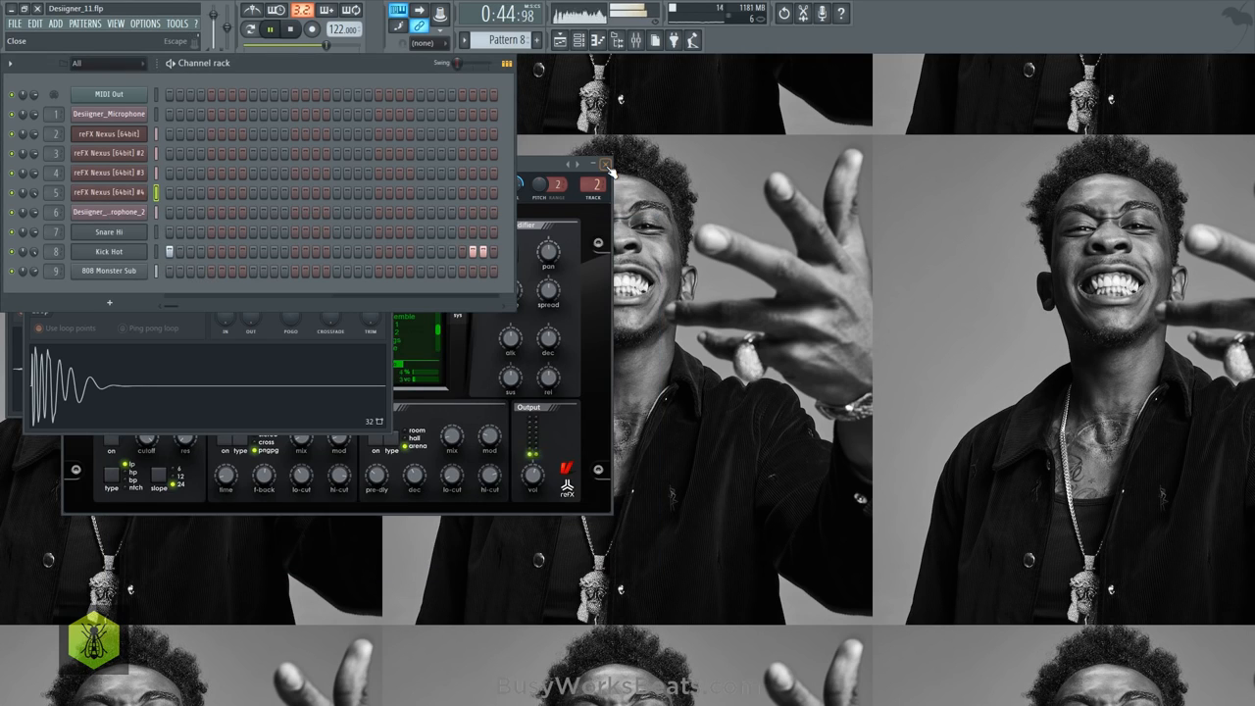
left_click(607, 165)
left_click(563, 45)
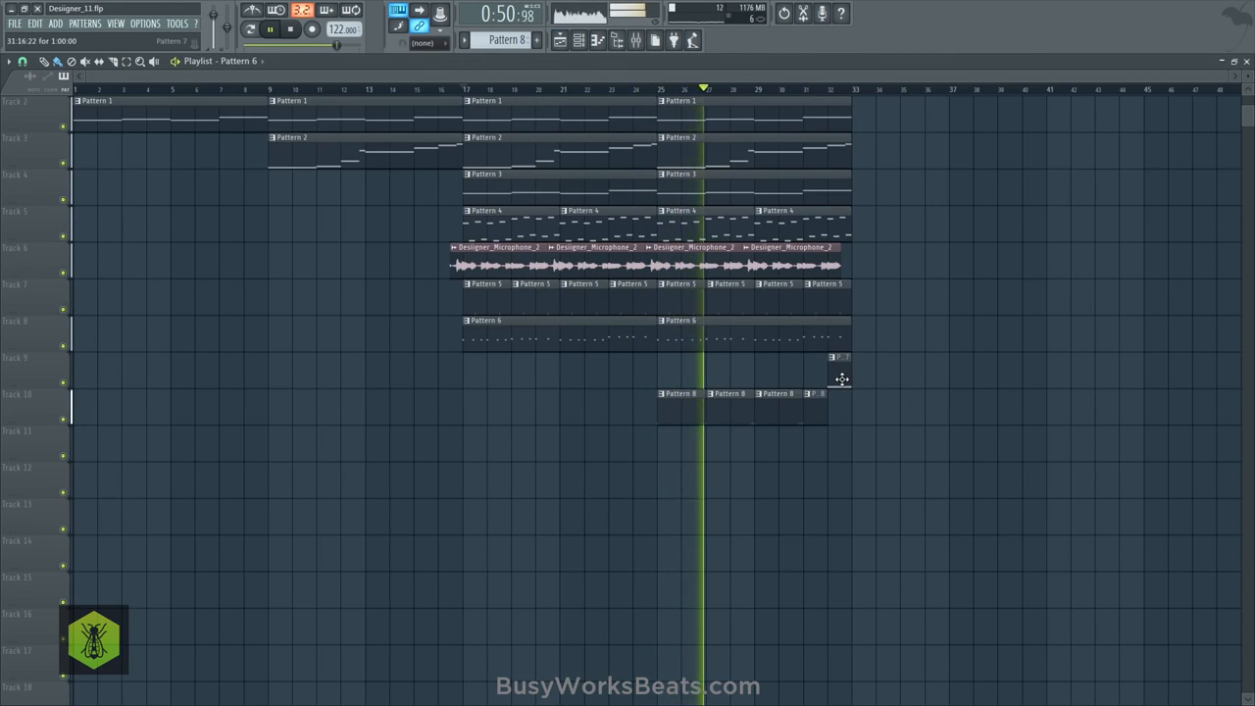
- Duplicate the Track 2 to Track 8 clips from bars 17–33 so they repeat from bar 33, and stop playback
mouse_move(842, 377)
left_mouse_down()
mouse_move(1008, 378)
mouse_move(838, 380)
left_mouse_up()
left_click_drag(923, 378, 835, 119)
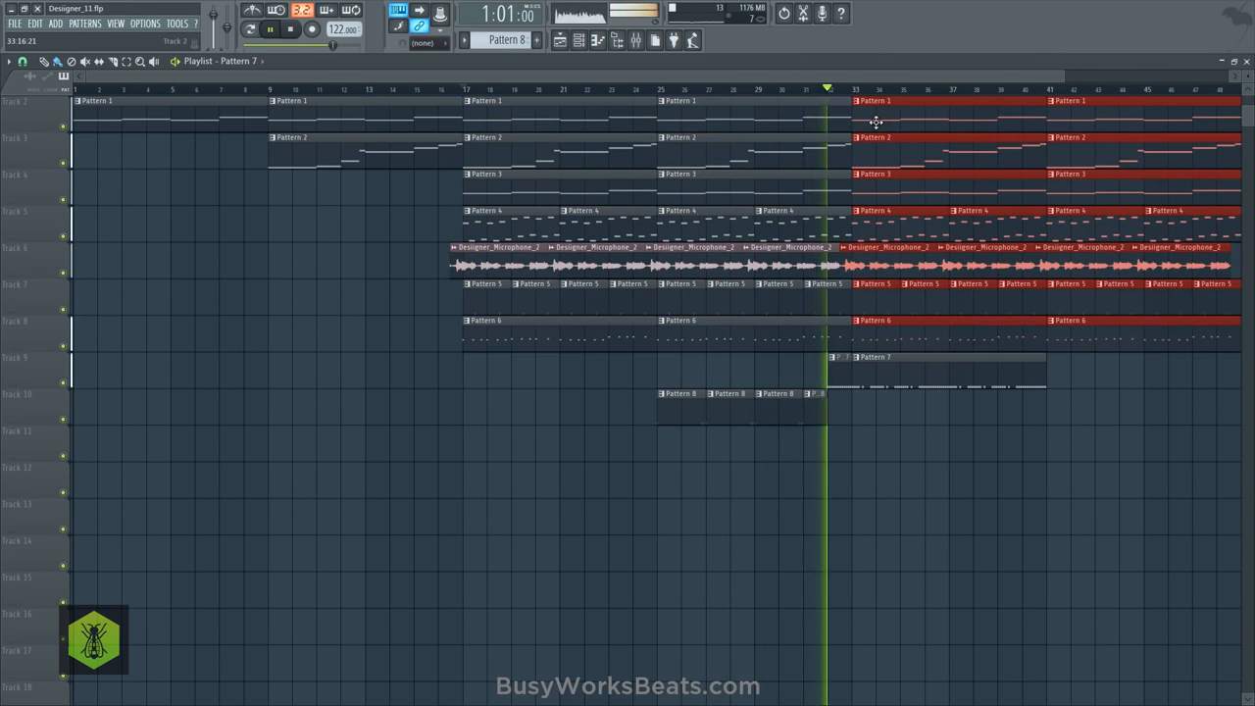
left_click(895, 416)
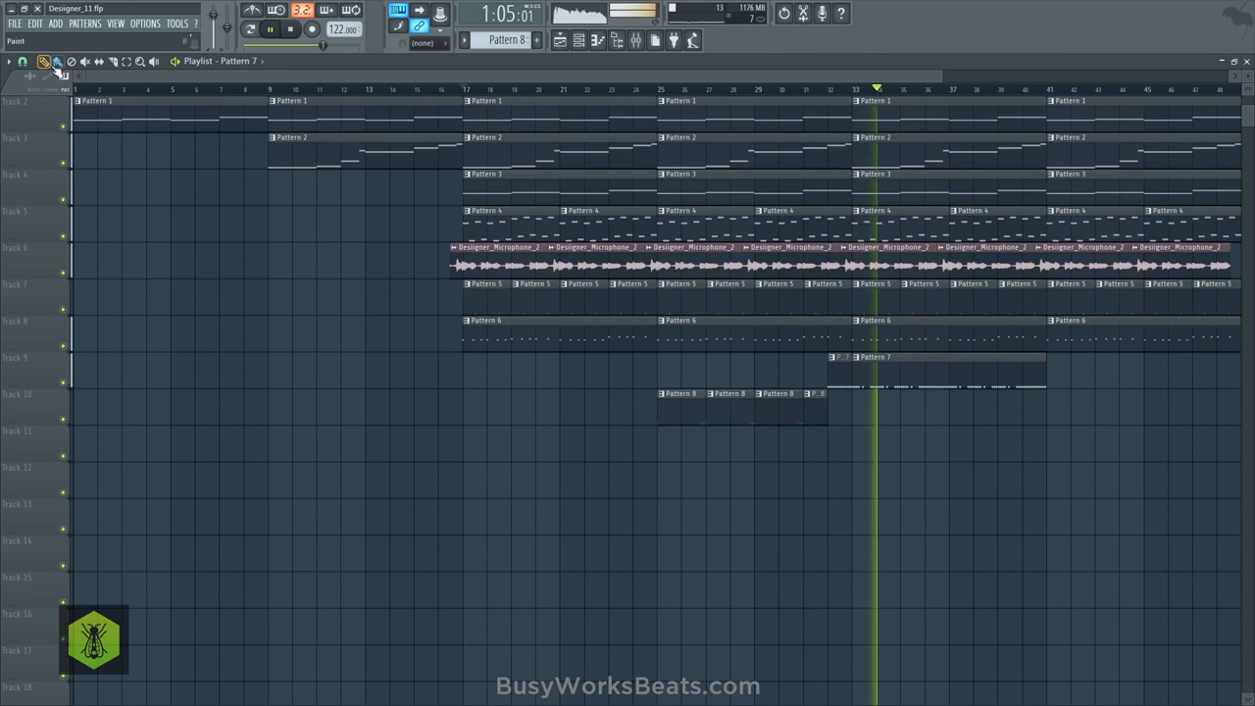
key("space")
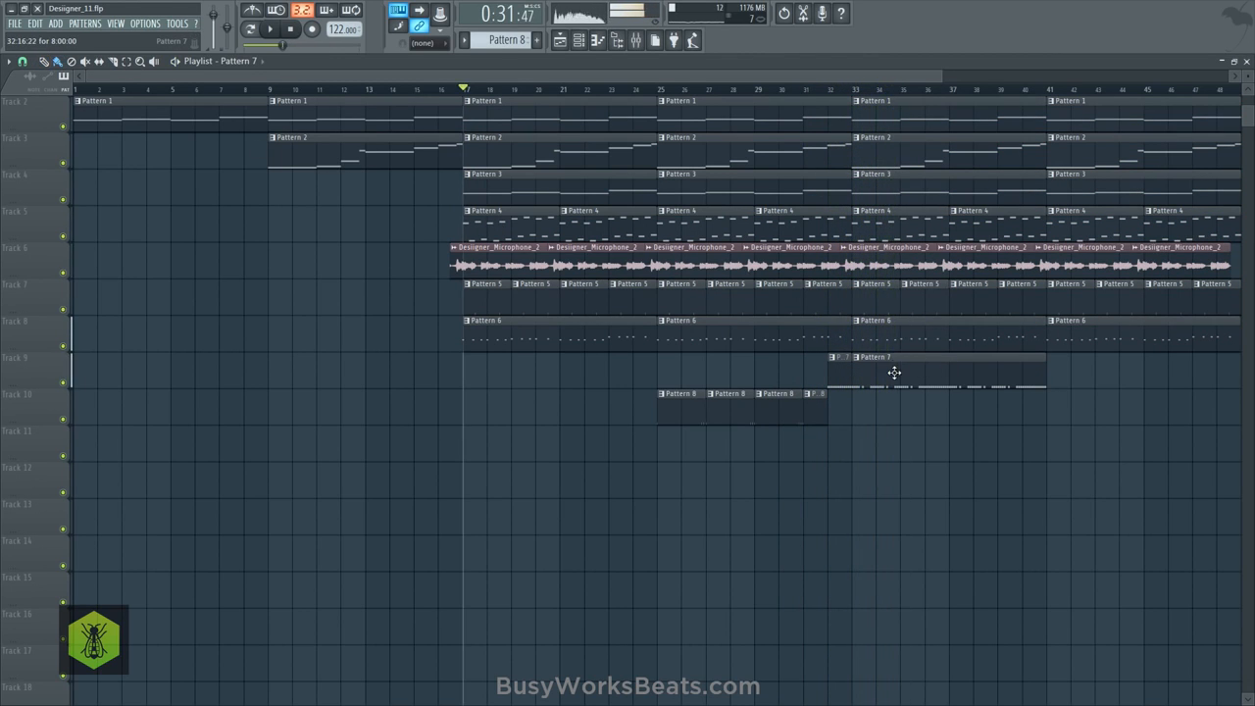
- Delete the long Pattern 7 clip at bar 33 and repeat the Pattern 8 and one-bar Pattern 7 clips through bar 49
right_click(894, 372)
key("space")
left_click_drag(854, 436, 866, 413)
key("space")
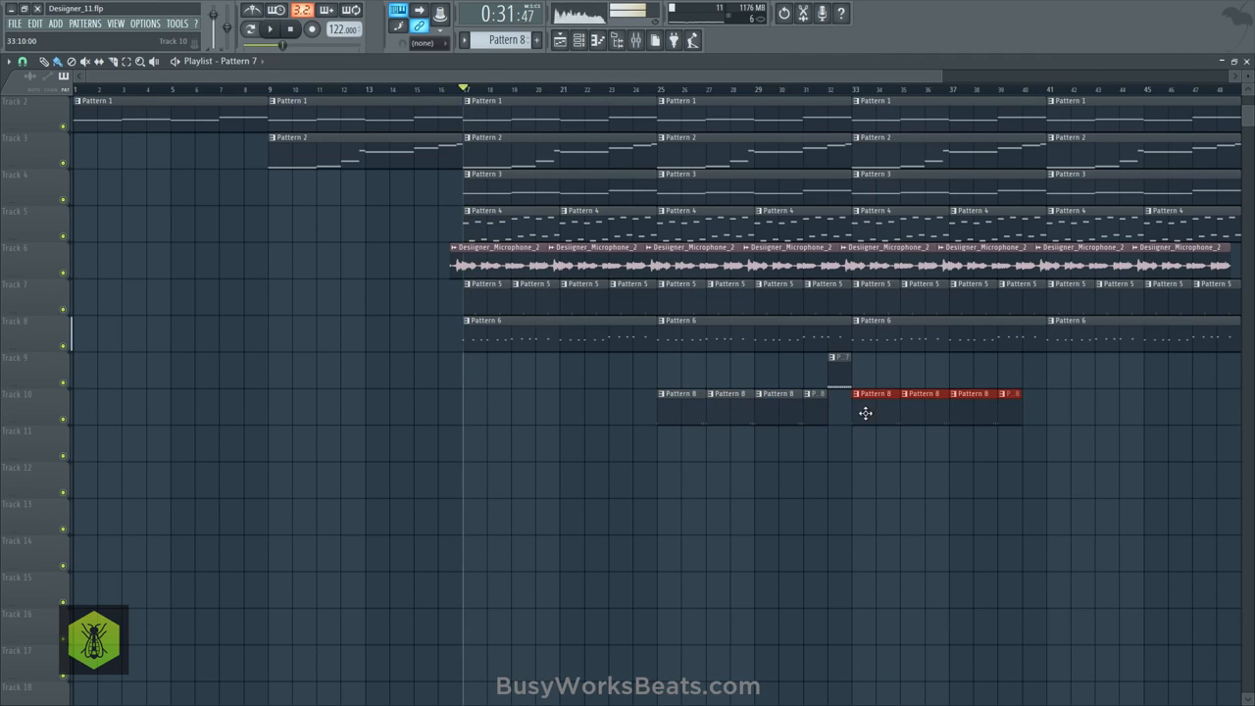
left_click_drag(1066, 360, 872, 422)
left_click_drag(865, 411, 1082, 411)
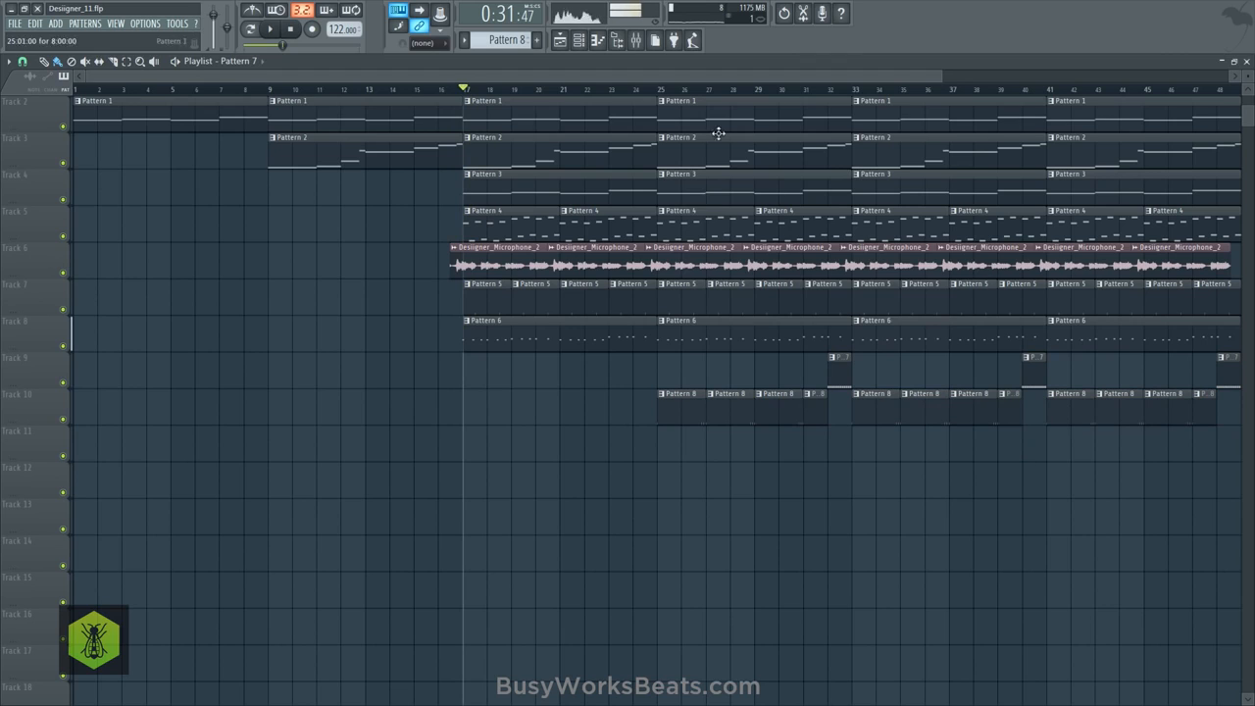
- Open the mixer and rename Insert 11 as "sidechain group"
left_click(636, 44)
left_click(162, 119)
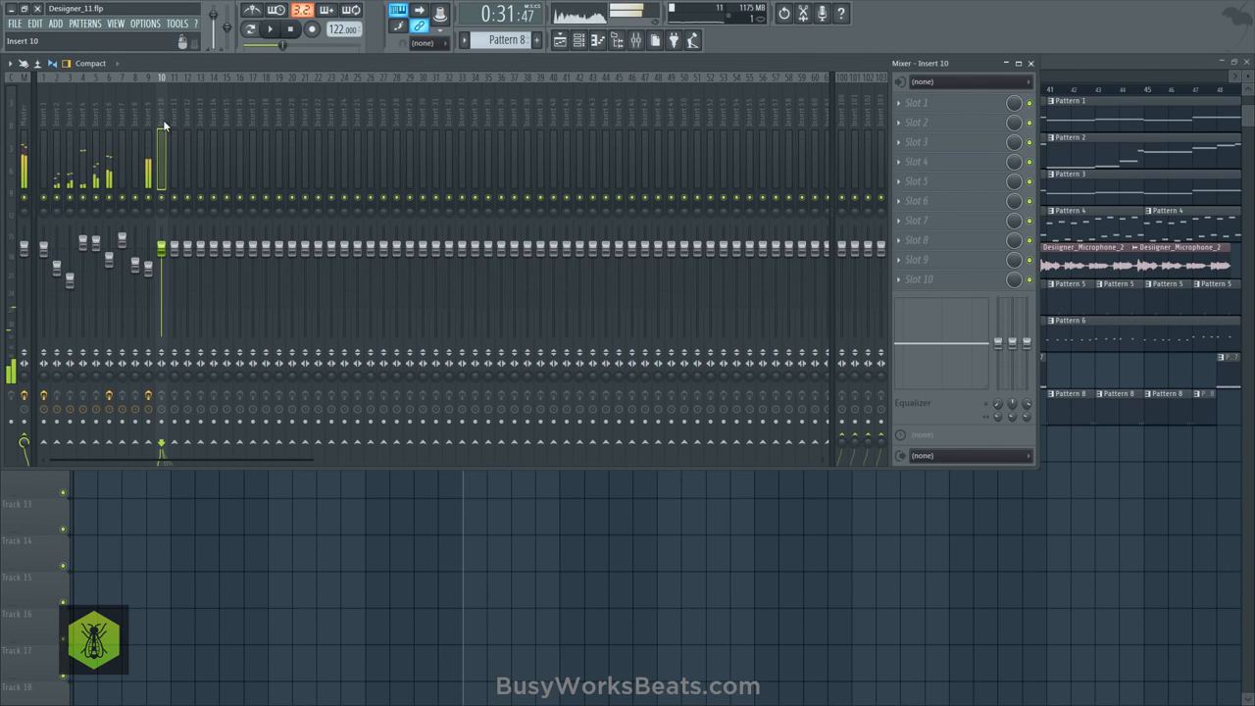
left_click(173, 116)
right_click(178, 74)
left_click(205, 90)
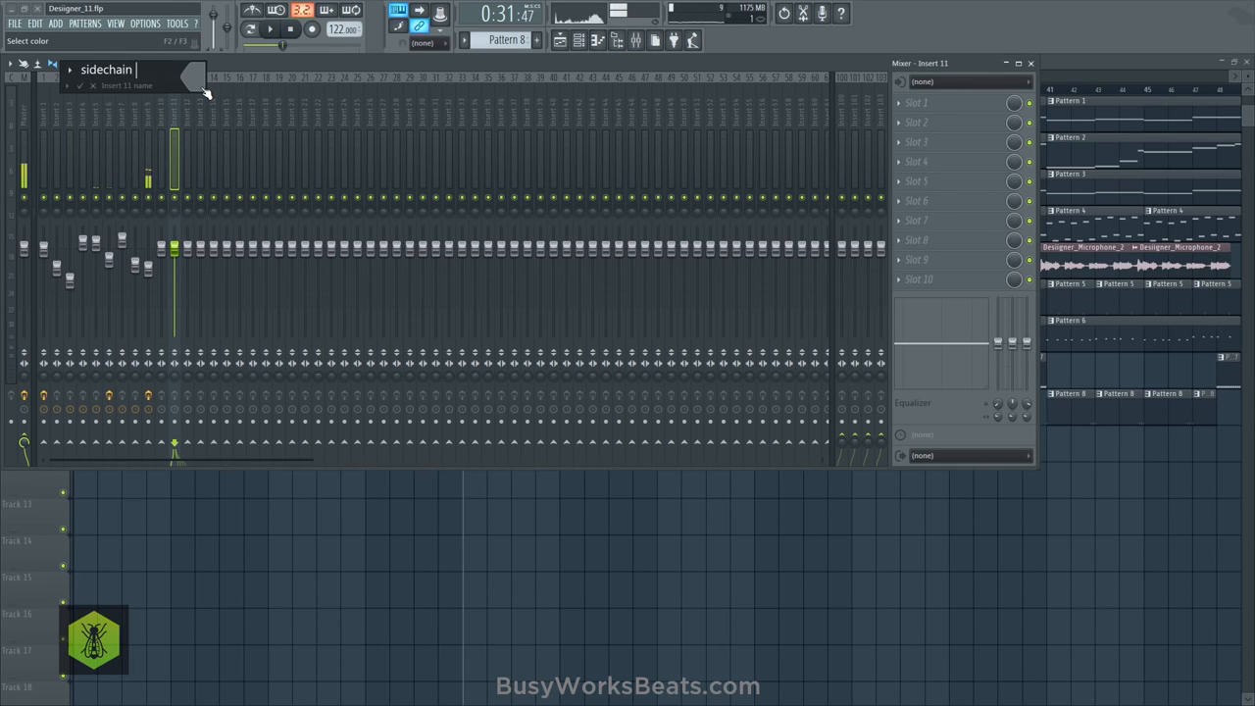
type("sidechain group")
key("Return")
- Audition mixer Inserts 4 and 5 by soloing them during playback, and restore the full mix
key("space")
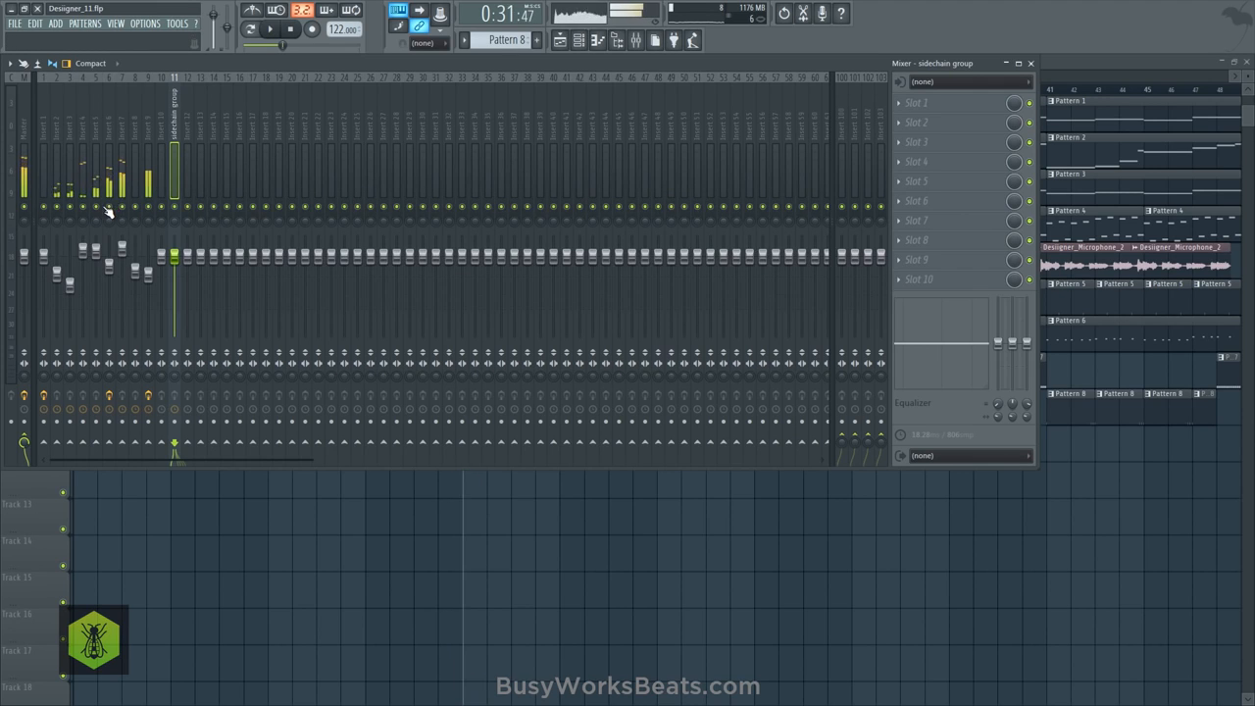
key("space")
left_click(95, 147)
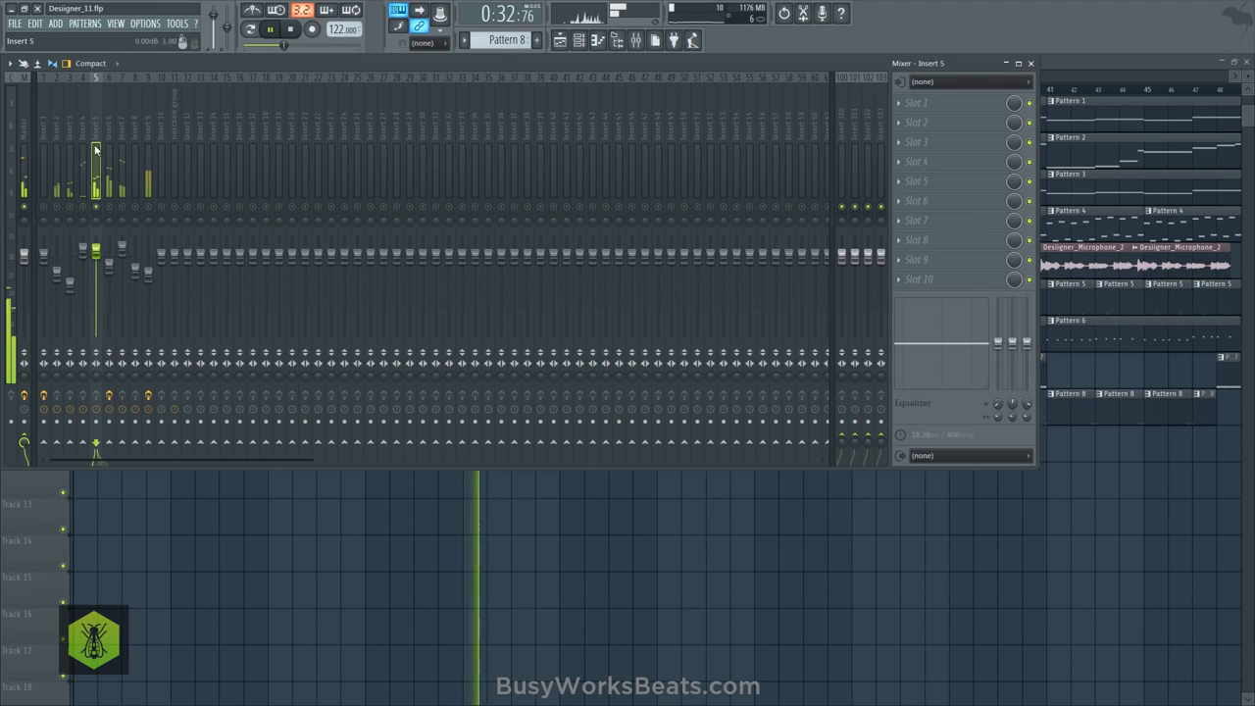
right_click(95, 208)
right_click(83, 207)
right_click(95, 207)
right_click(95, 207)
key("space")
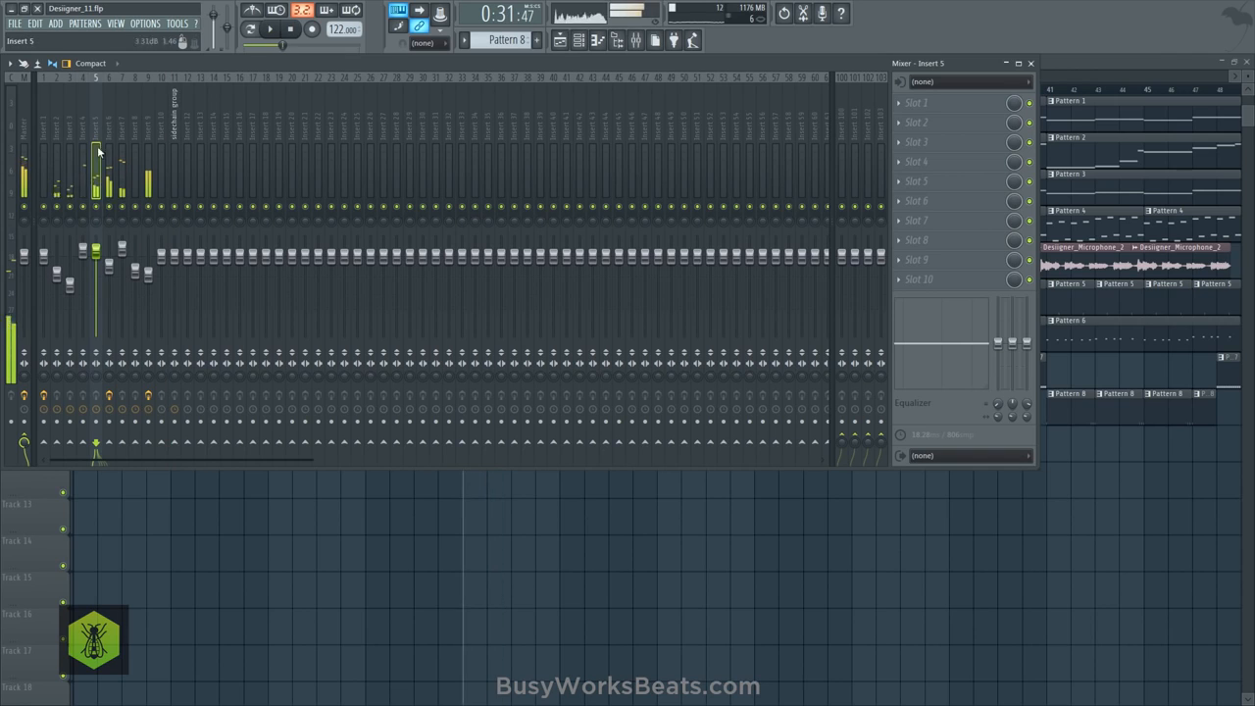
- Check the Nexus channels in the channel rack and route mixer Inserts 2 to 5 only to the sidechain group
left_click(580, 40)
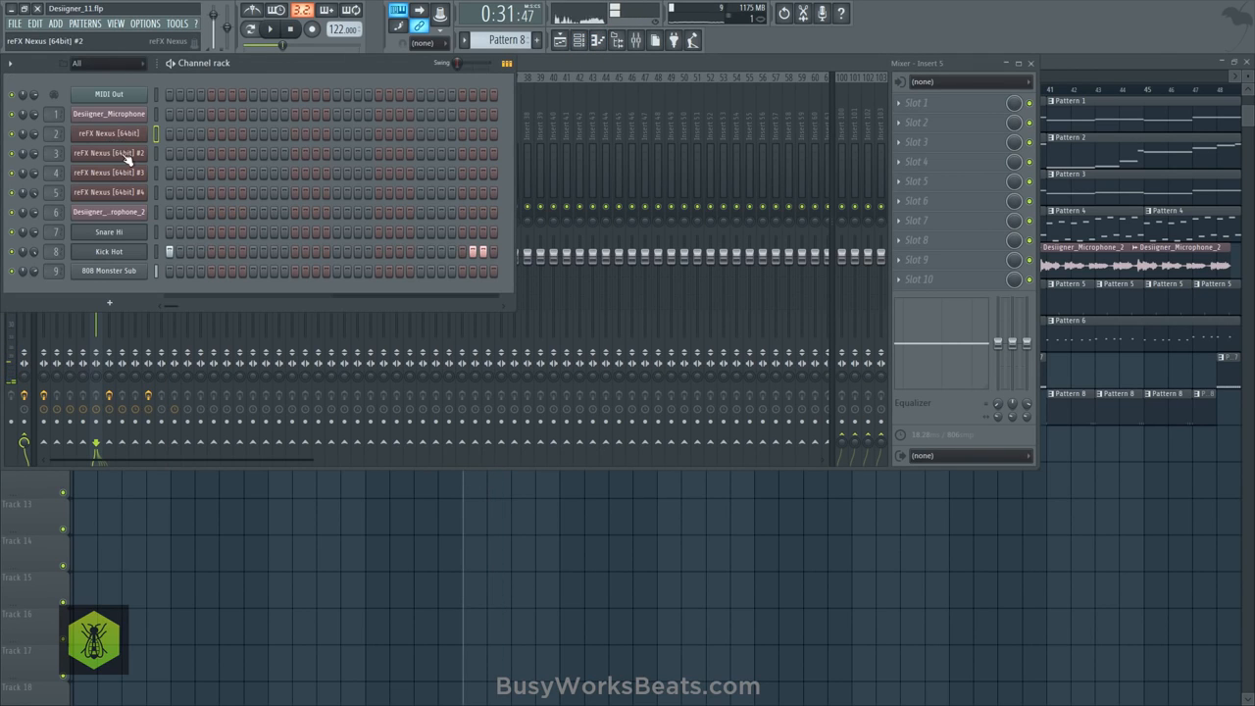
key("F6")
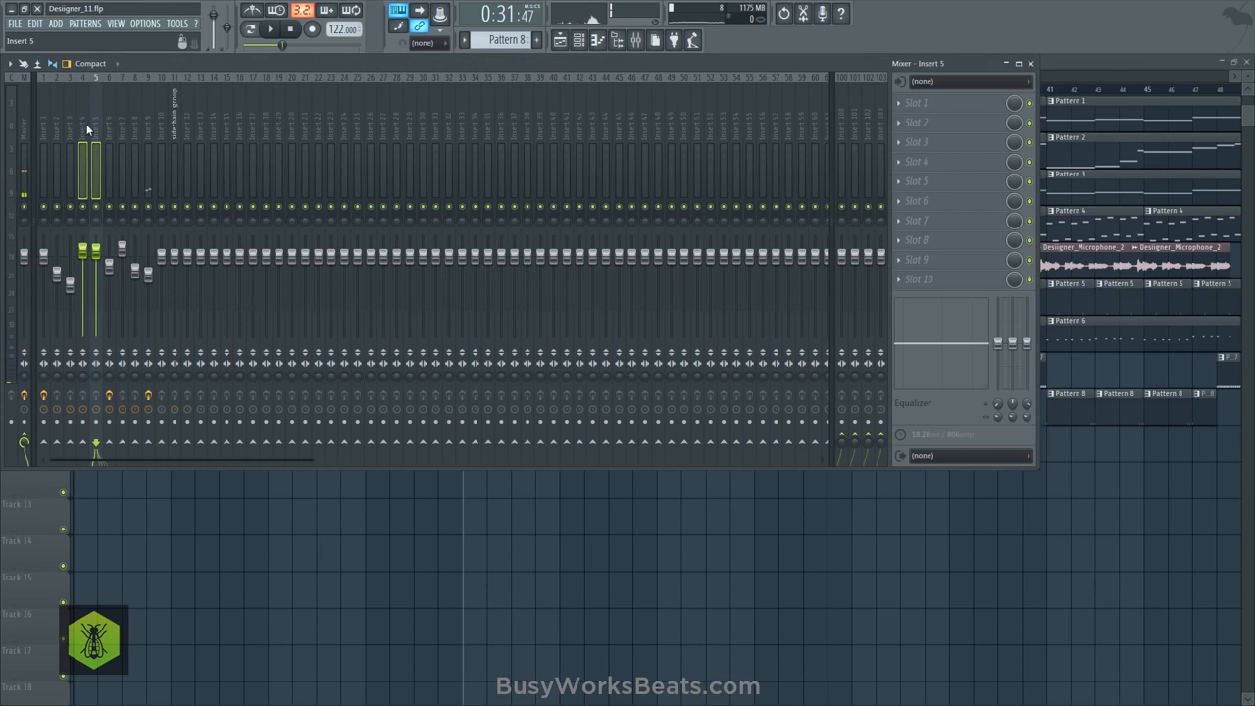
left_click(57, 123, "shift")
key("space")
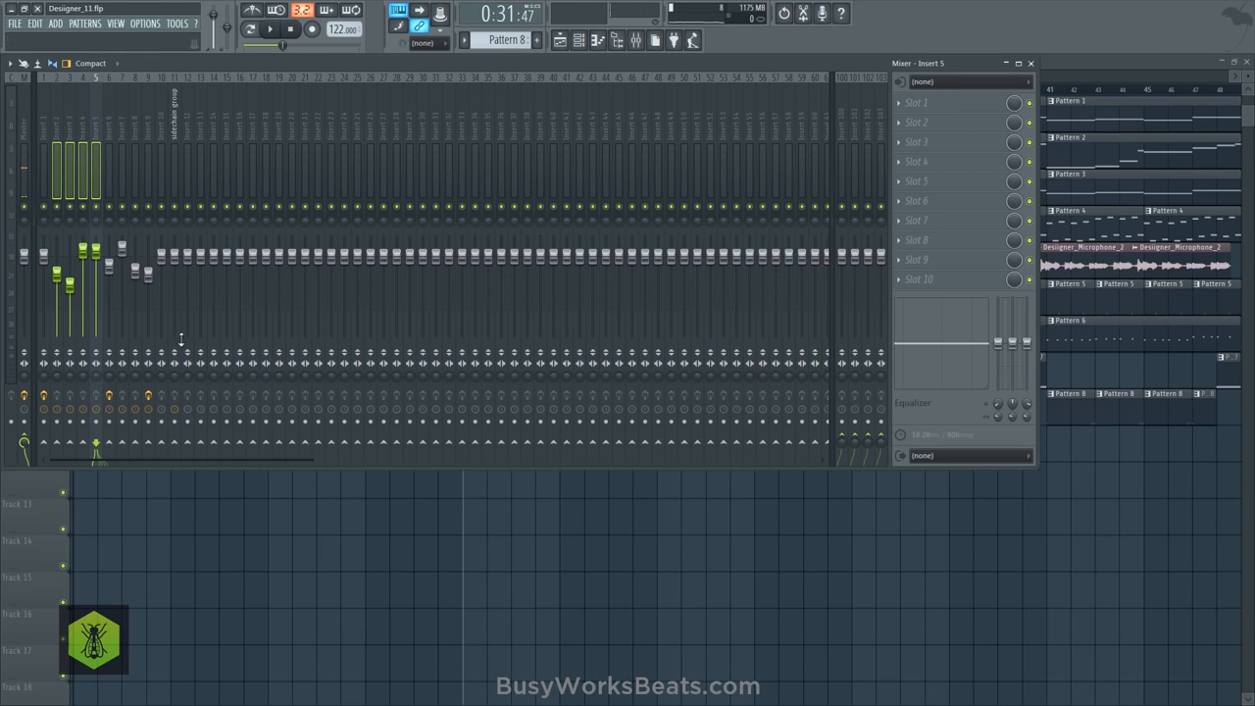
right_click(175, 444)
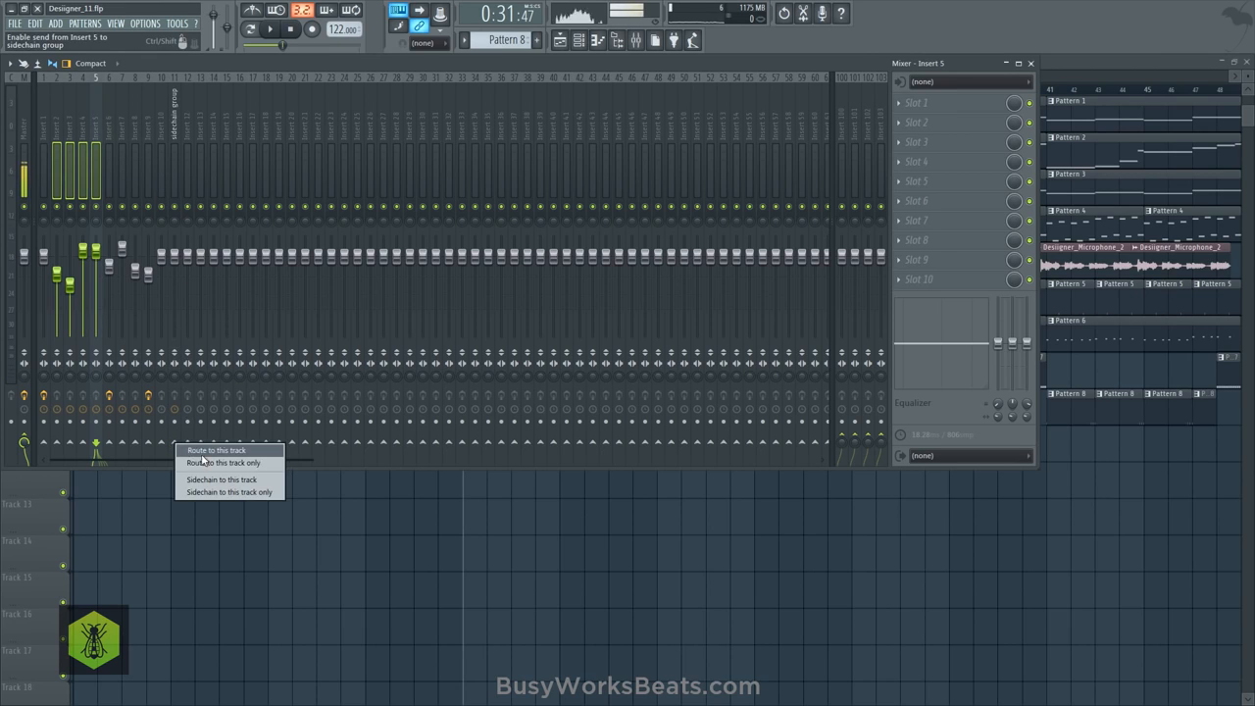
left_click(203, 462)
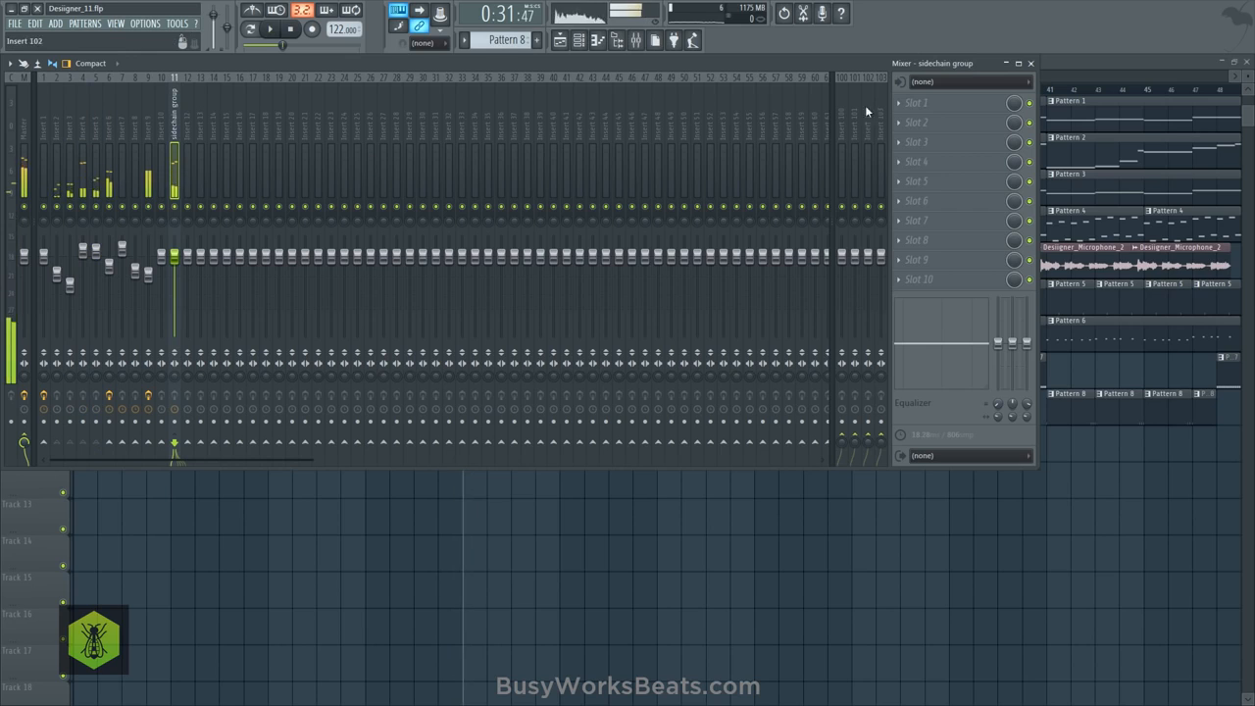
- Load Fruity Limiter in the sidechain group's first effect slot and switch it to COMP mode
left_click(911, 103)
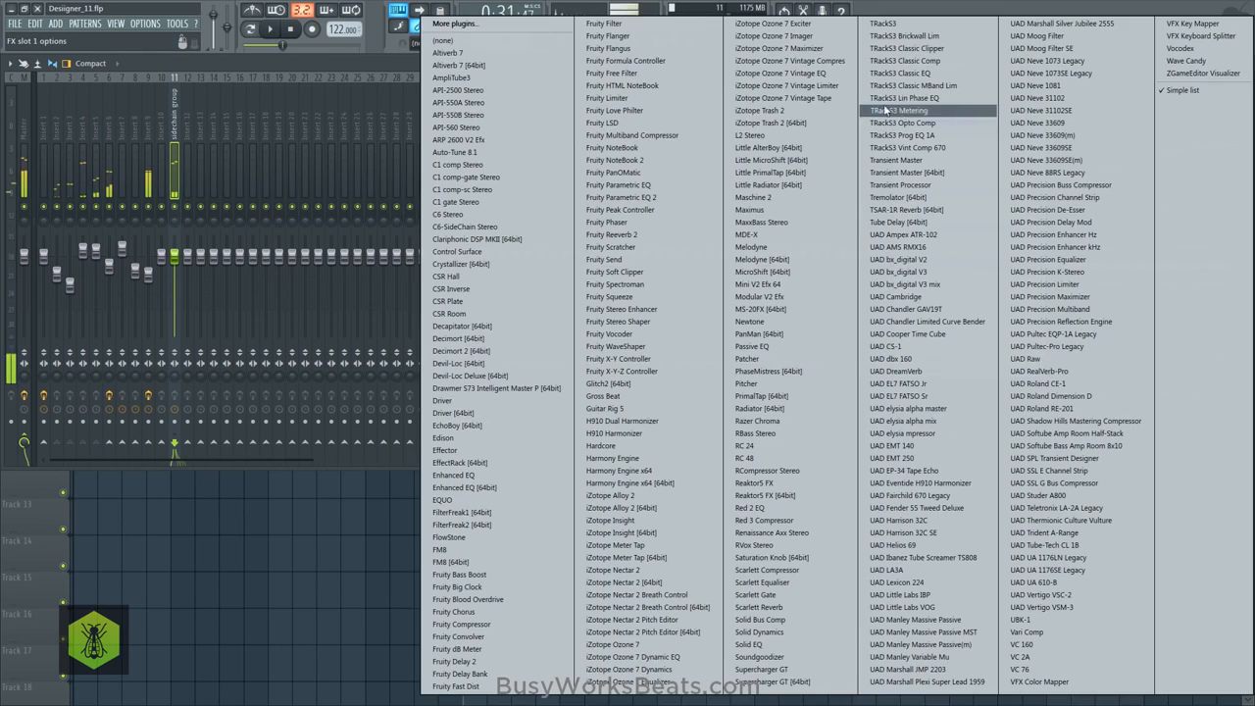
left_click(628, 98)
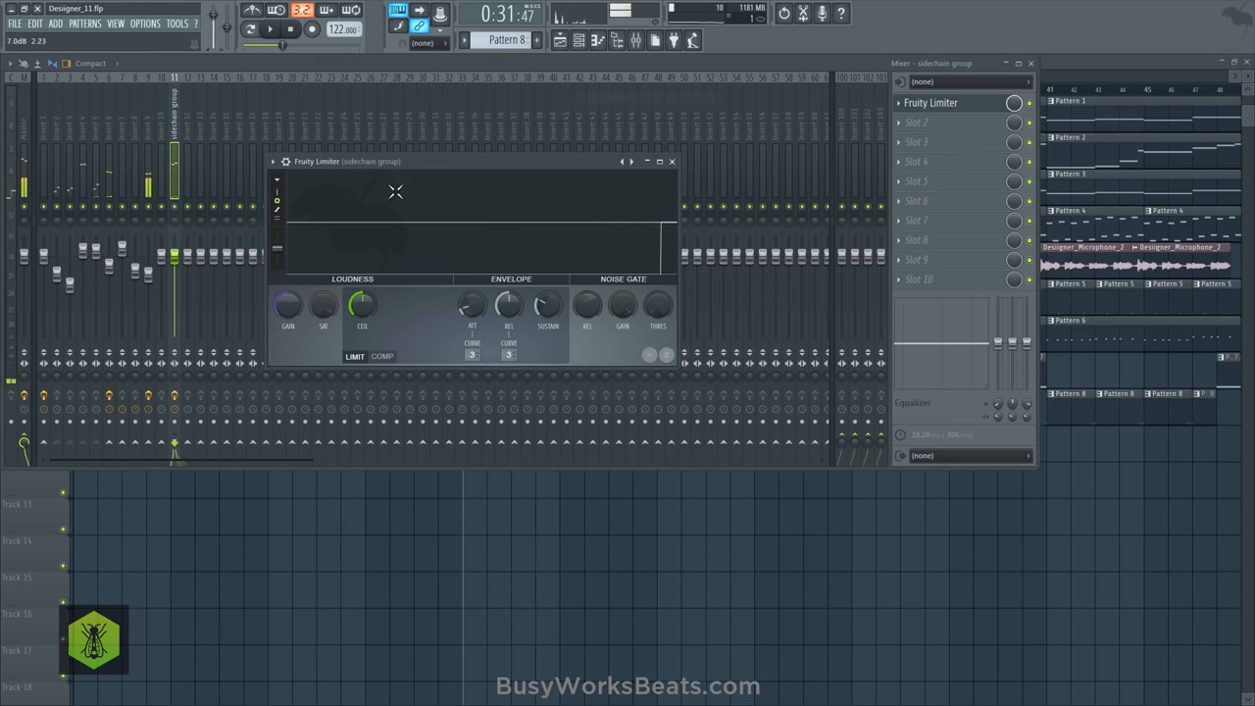
left_click(388, 357)
- Lower the Fruity Limiter compressor threshold and set its ratio to 11.1:1
left_click_drag(359, 306, 359, 371)
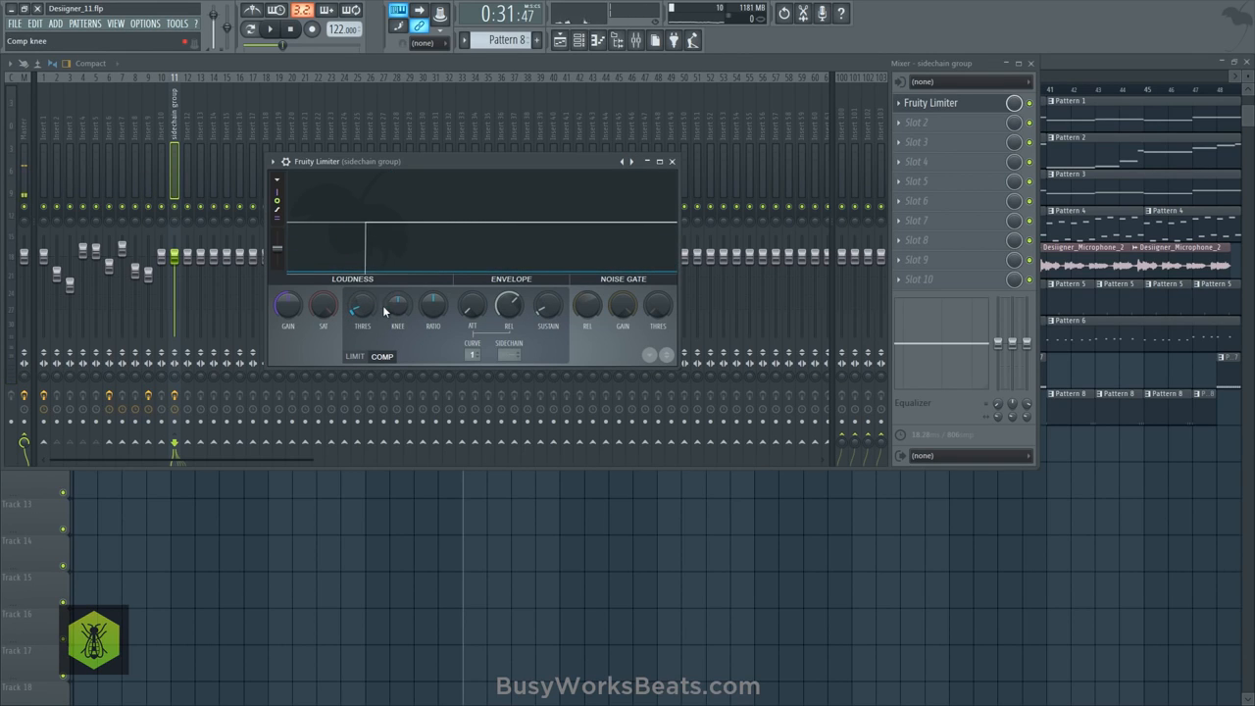
left_click_drag(425, 316, 424, 299)
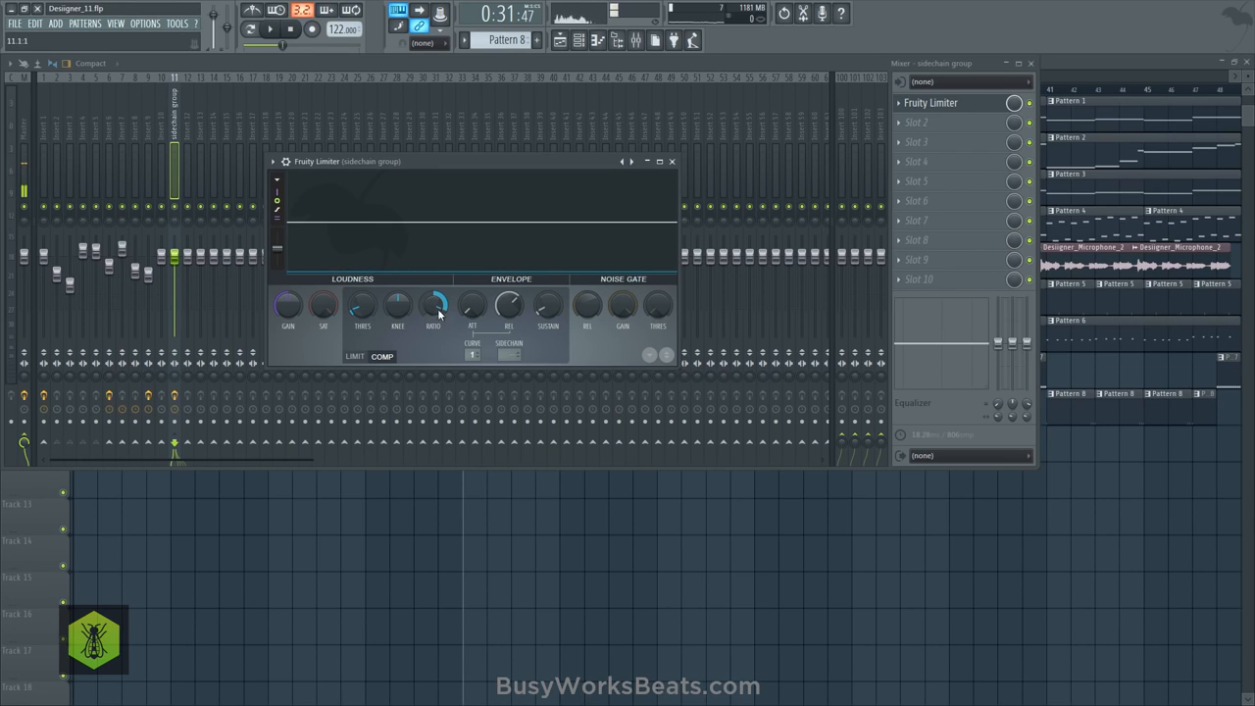
left_click_drag(509, 306, 509, 333)
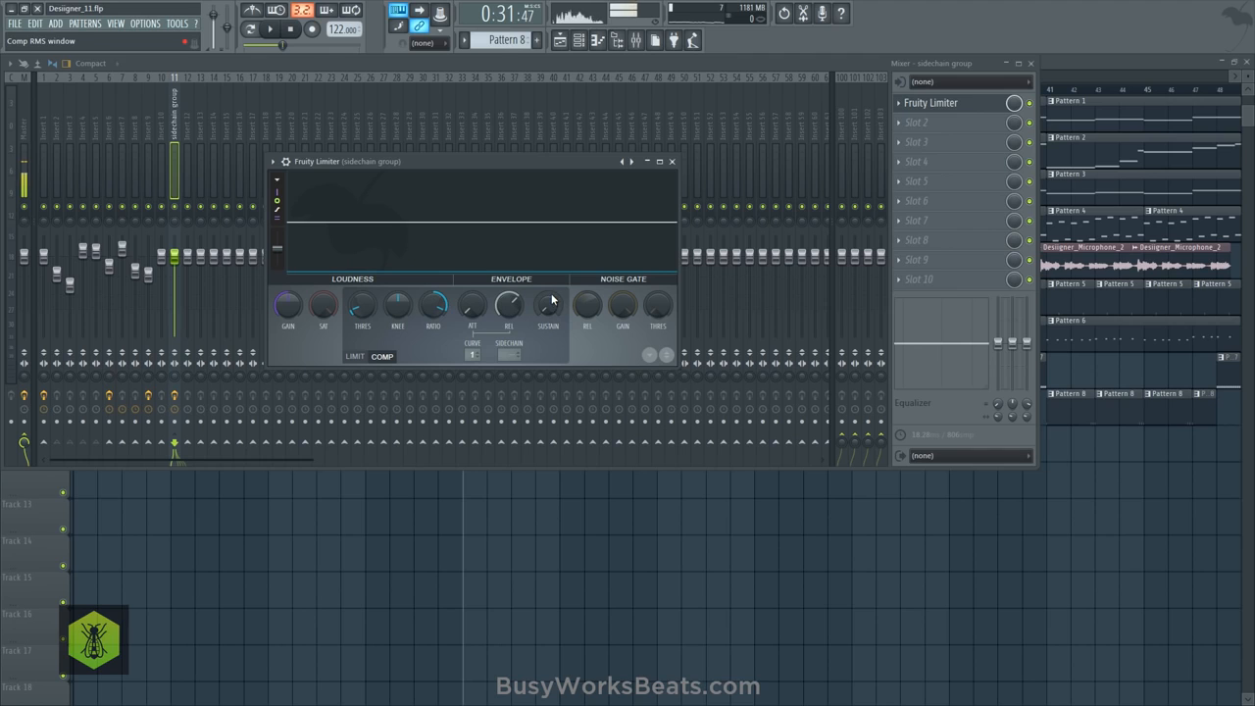
left_click_drag(440, 159, 513, 158)
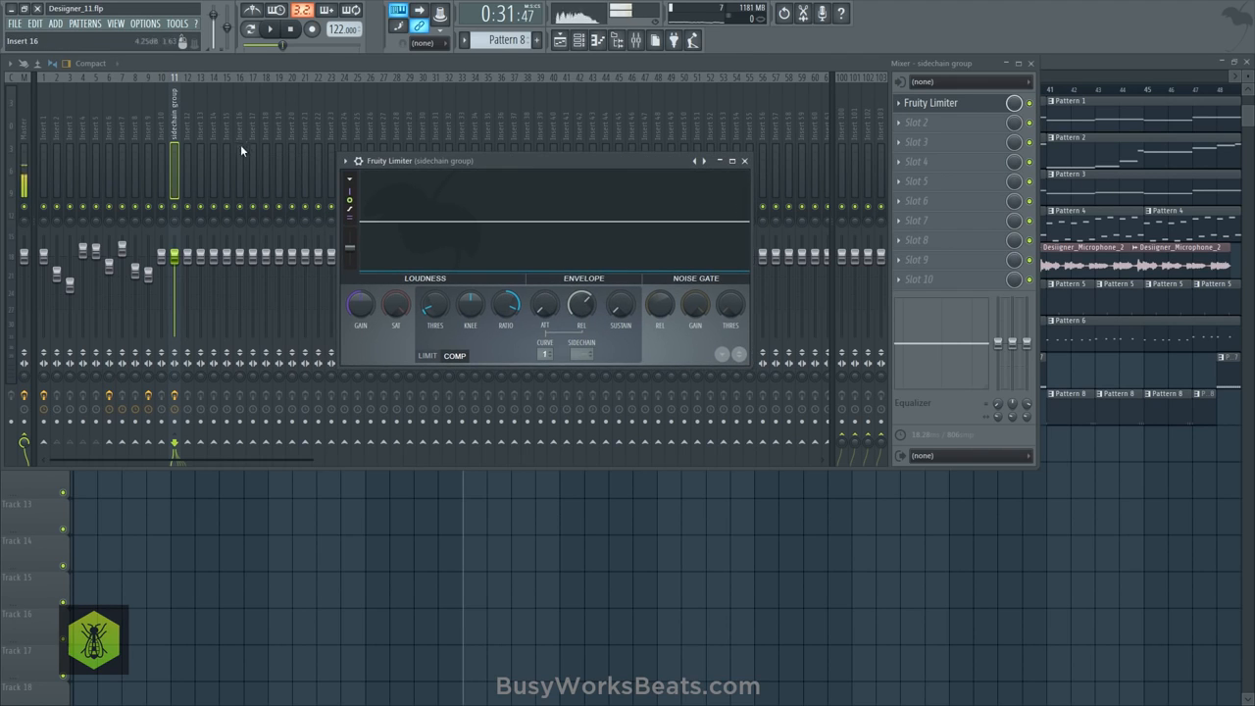
- Check the Kick Hot channel's mixer insert and sidechain Insert 8 to the sidechain group
left_click(579, 39)
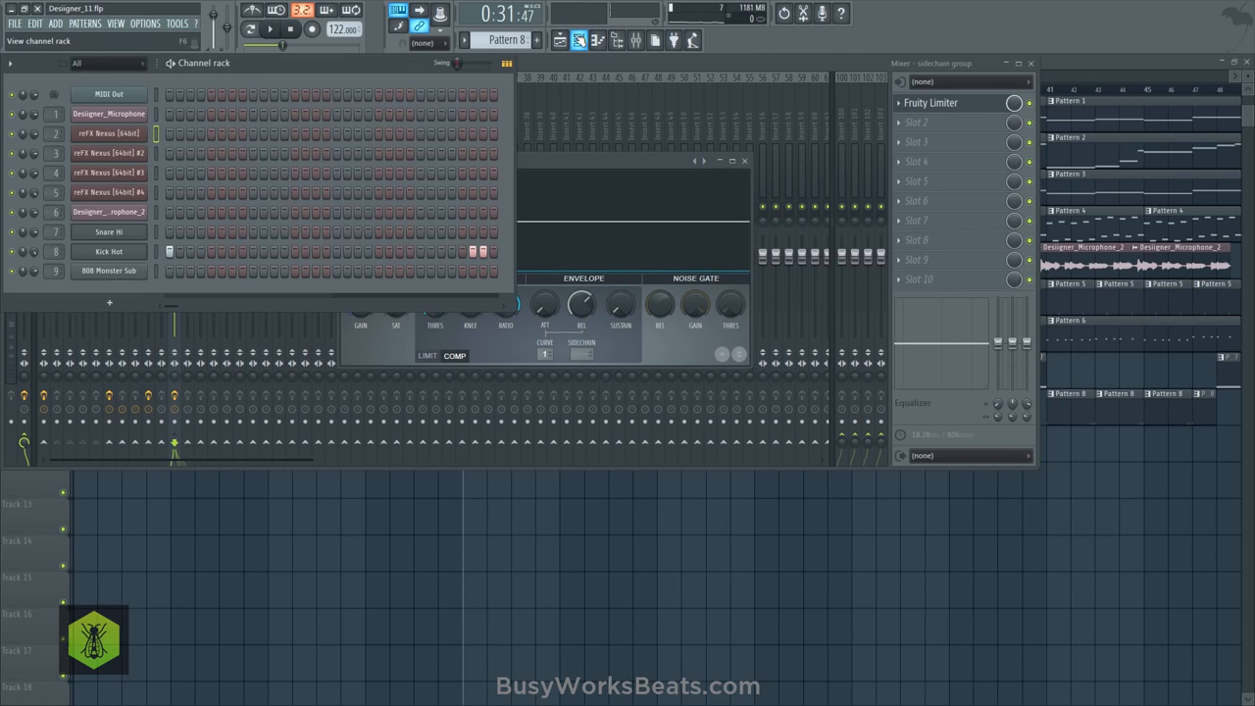
left_click(579, 39)
left_click(134, 117)
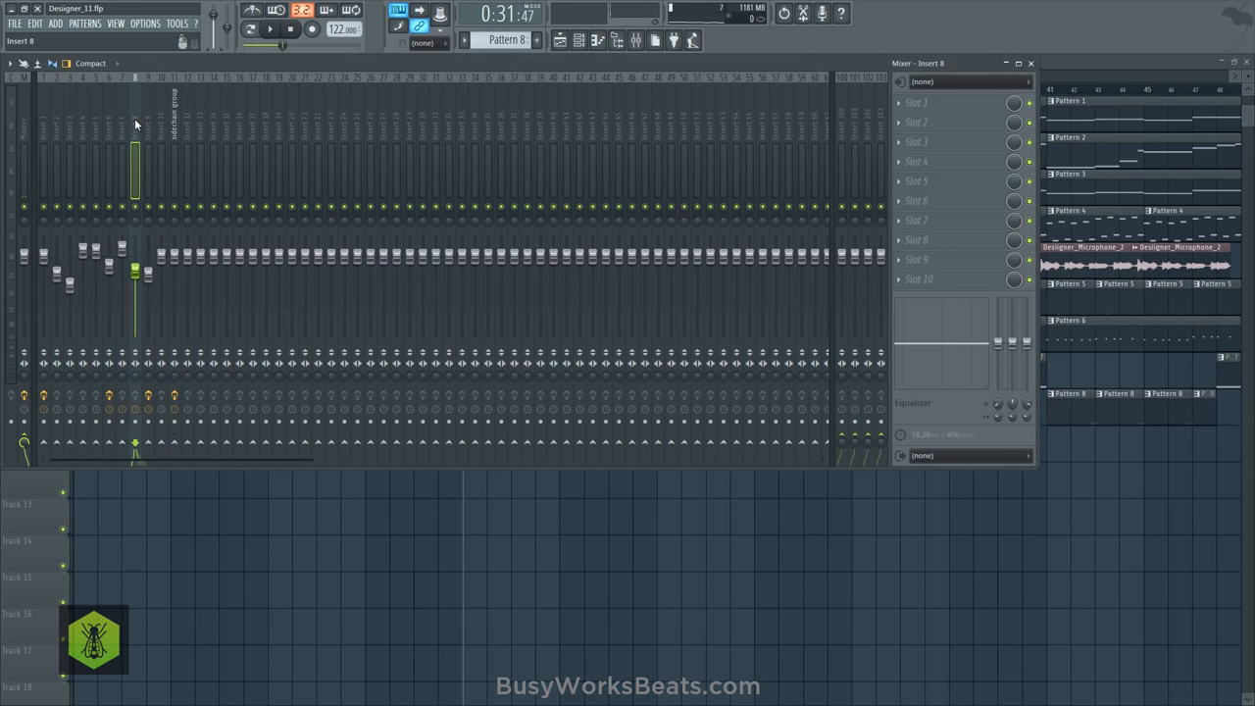
right_click(177, 445)
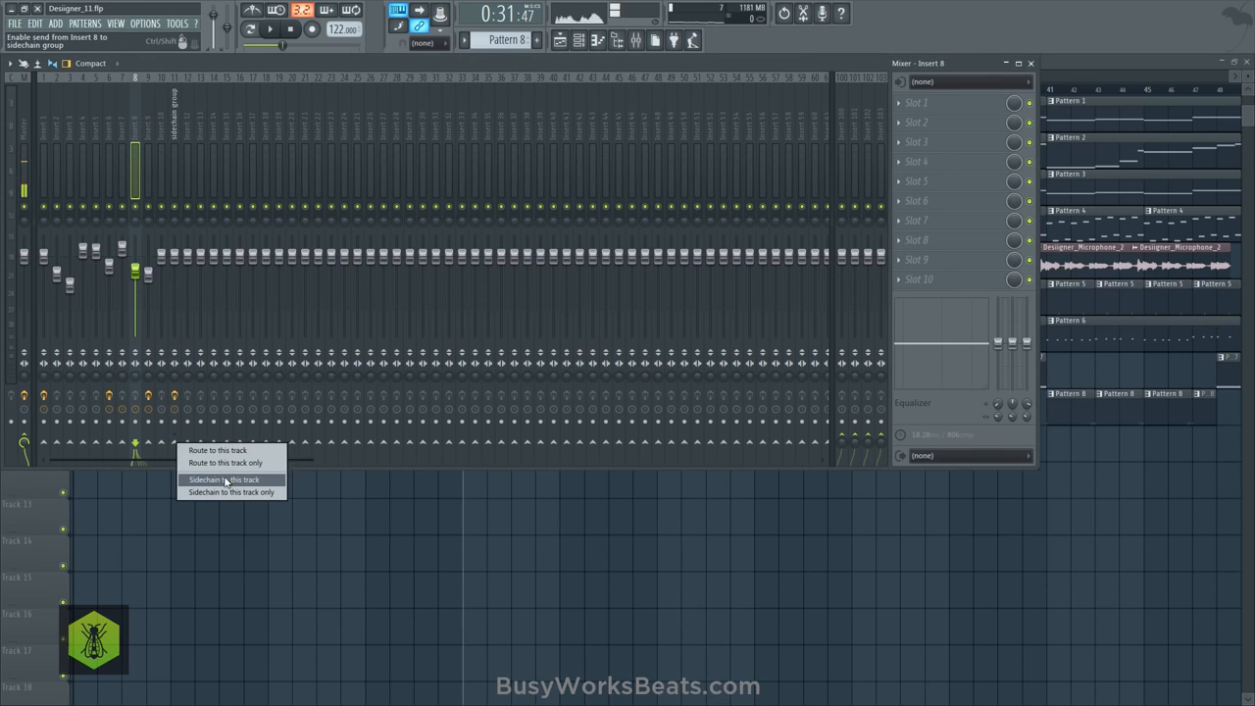
left_click(224, 479)
- Set the sidechain input of the sidechain group's Fruity Limiter to Insert 8
left_click(170, 121)
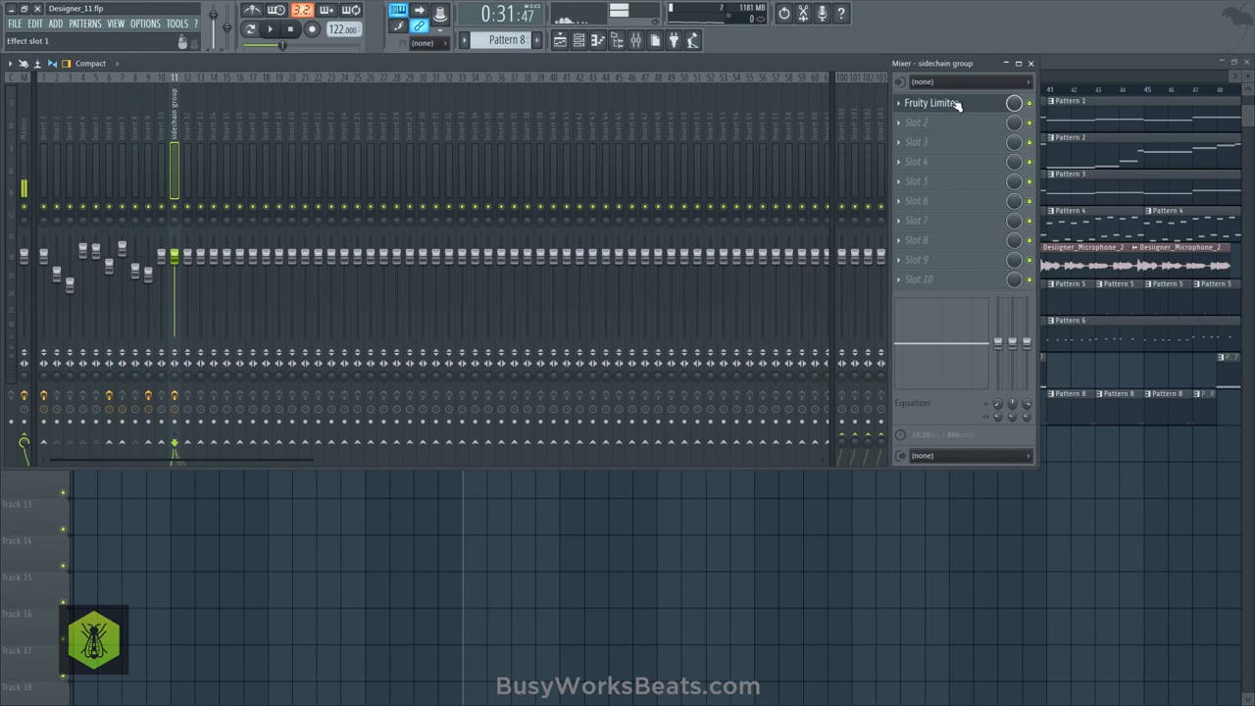
left_click(917, 106)
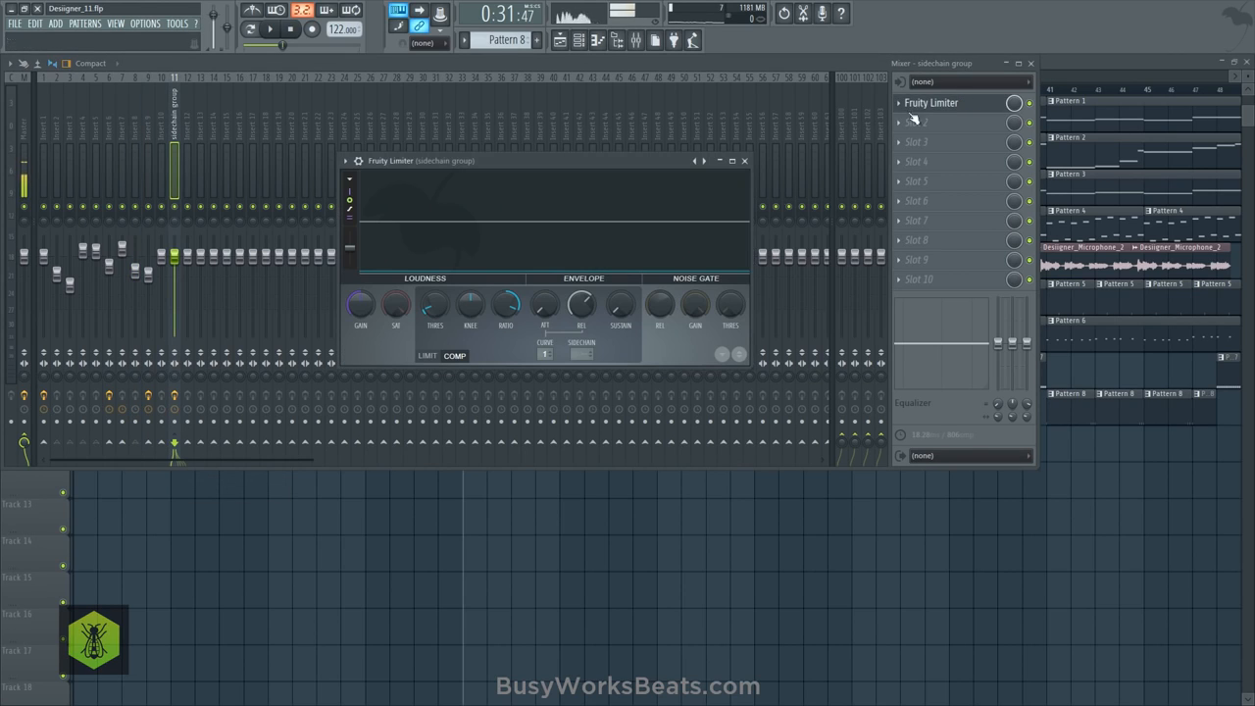
left_click(578, 353)
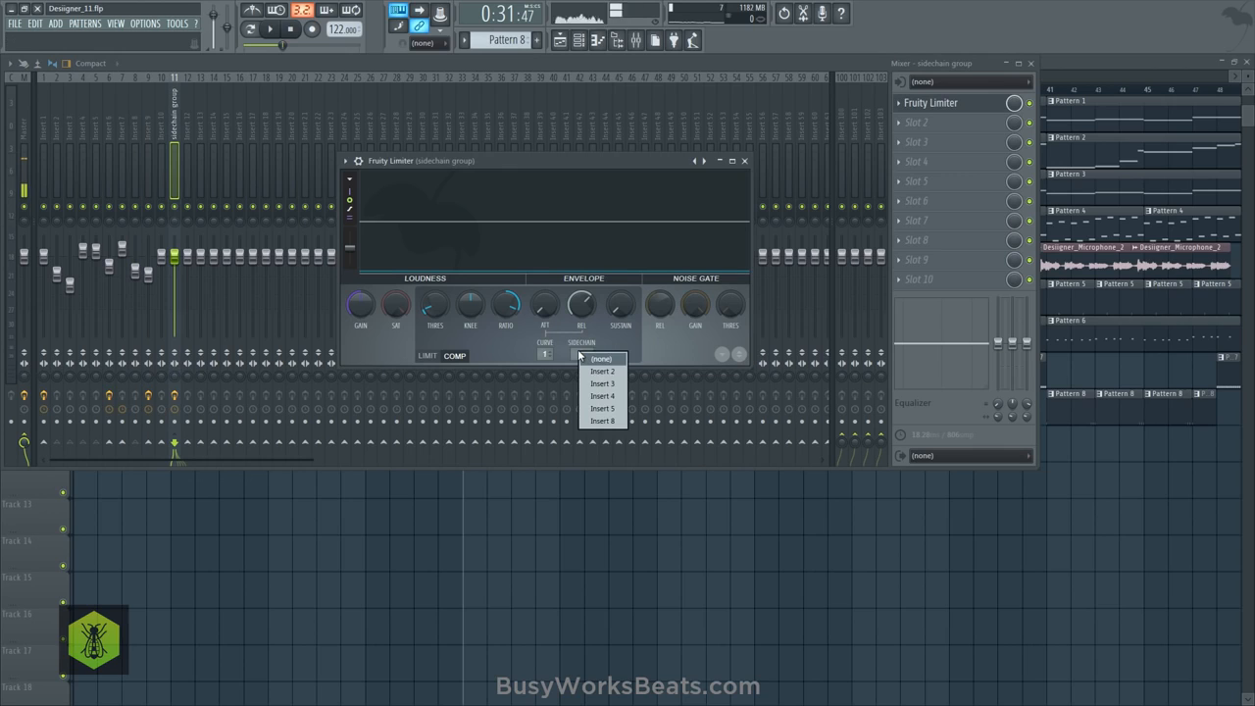
left_click(616, 421)
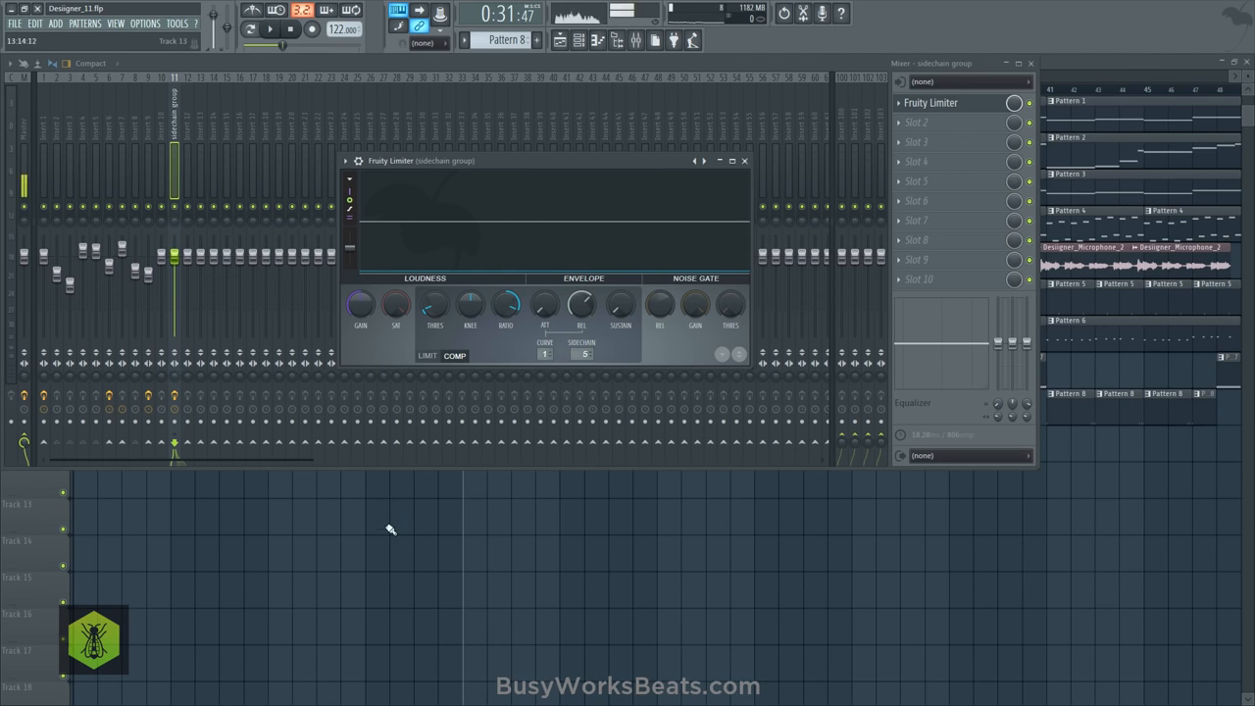
- Set the Fruity Limiter release to 177.64 ms while playing the arrangement from bar 25, and return to the playlist
key("F5")
key("space")
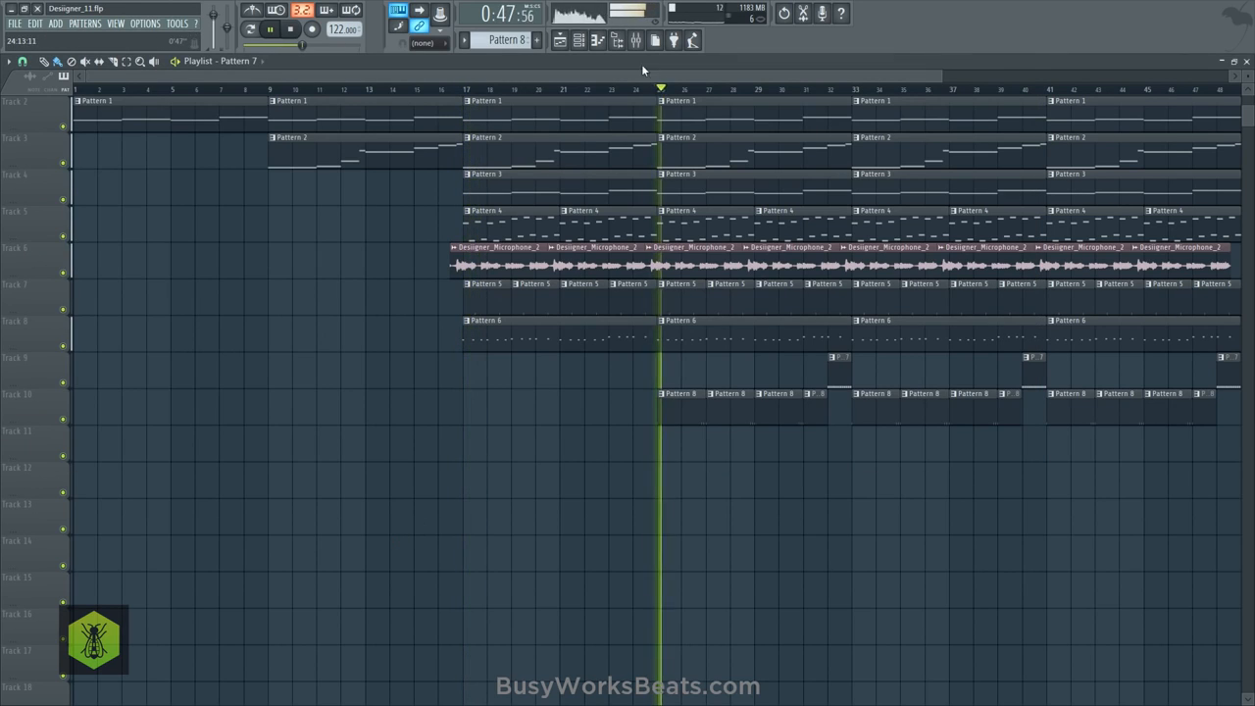
key("F9")
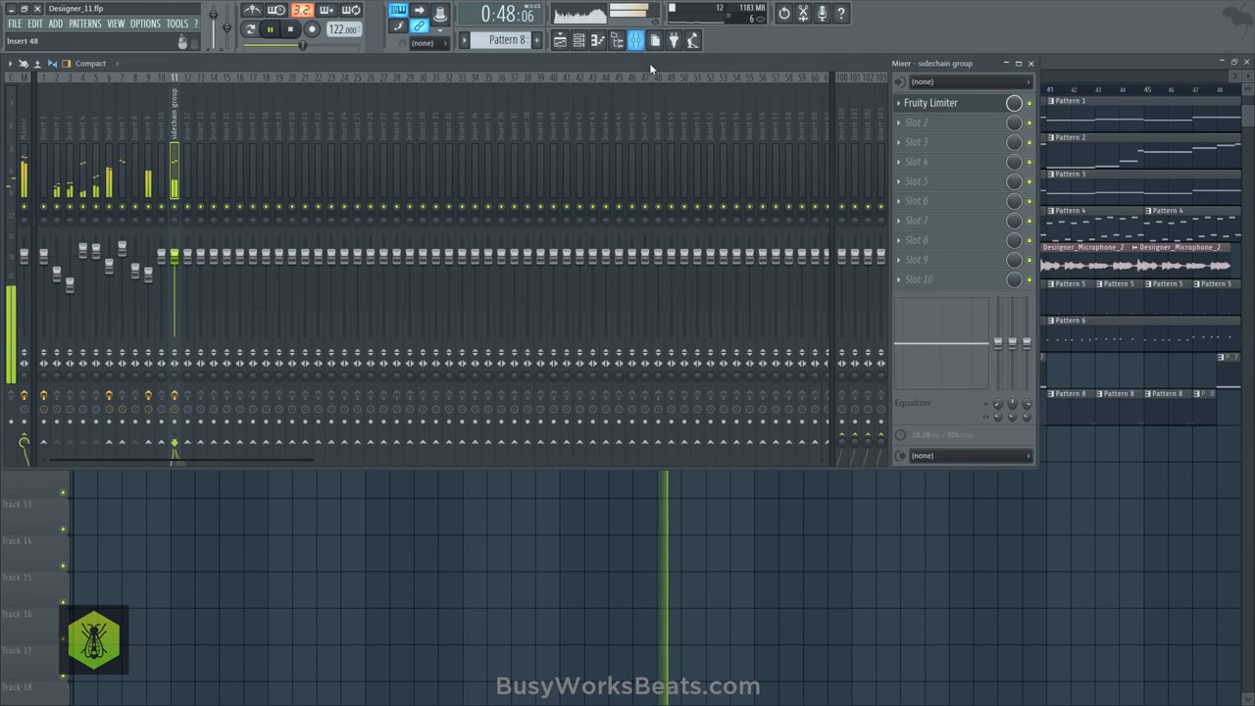
left_click(931, 103)
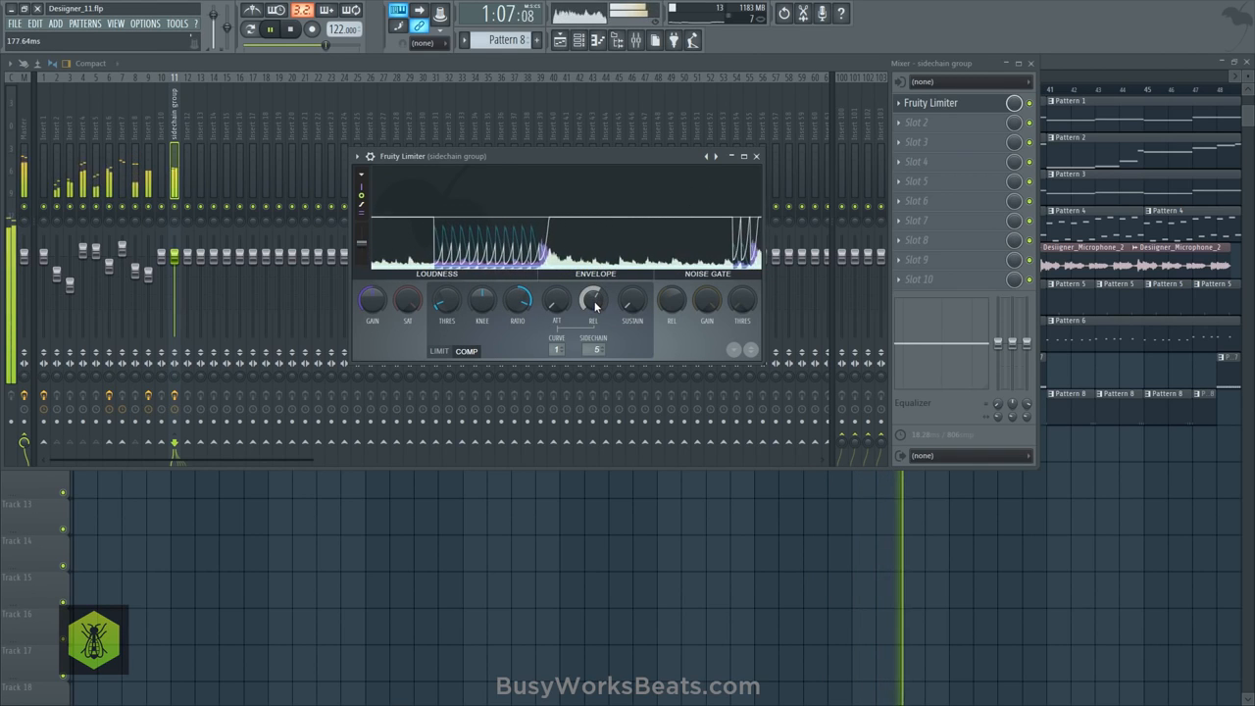
left_click(756, 156)
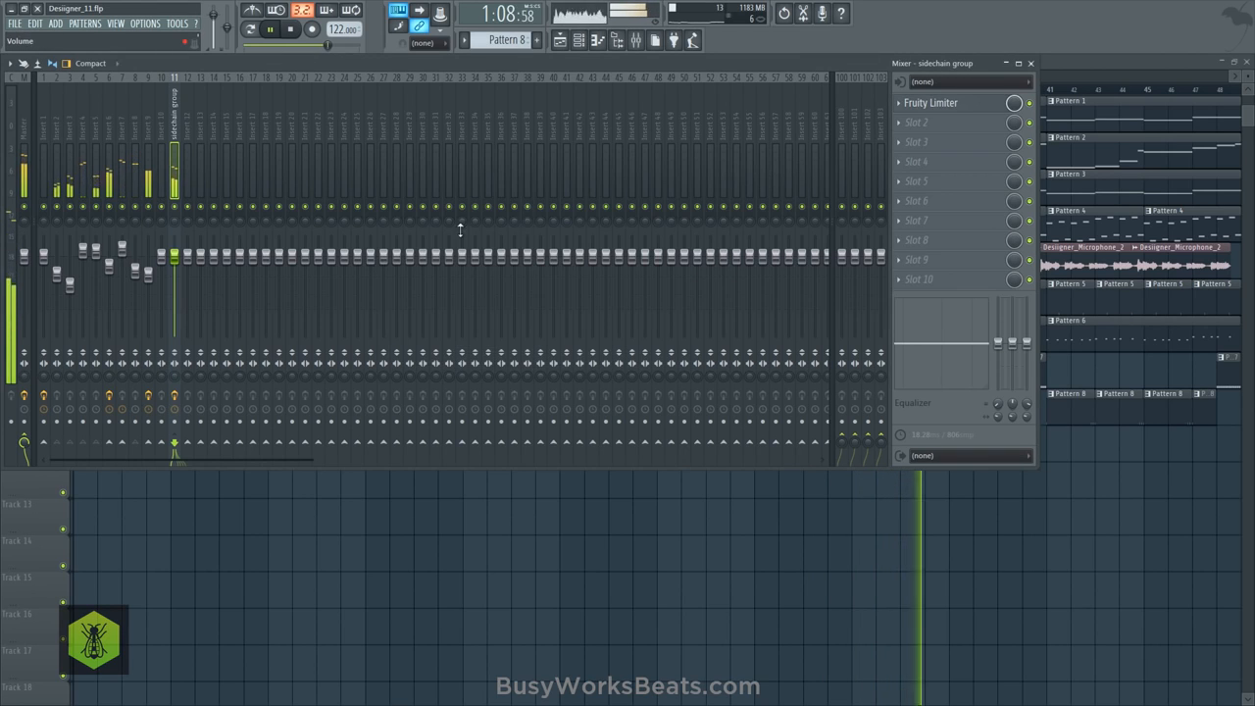
right_click(479, 476)
scroll(608, 93, "down", 3)
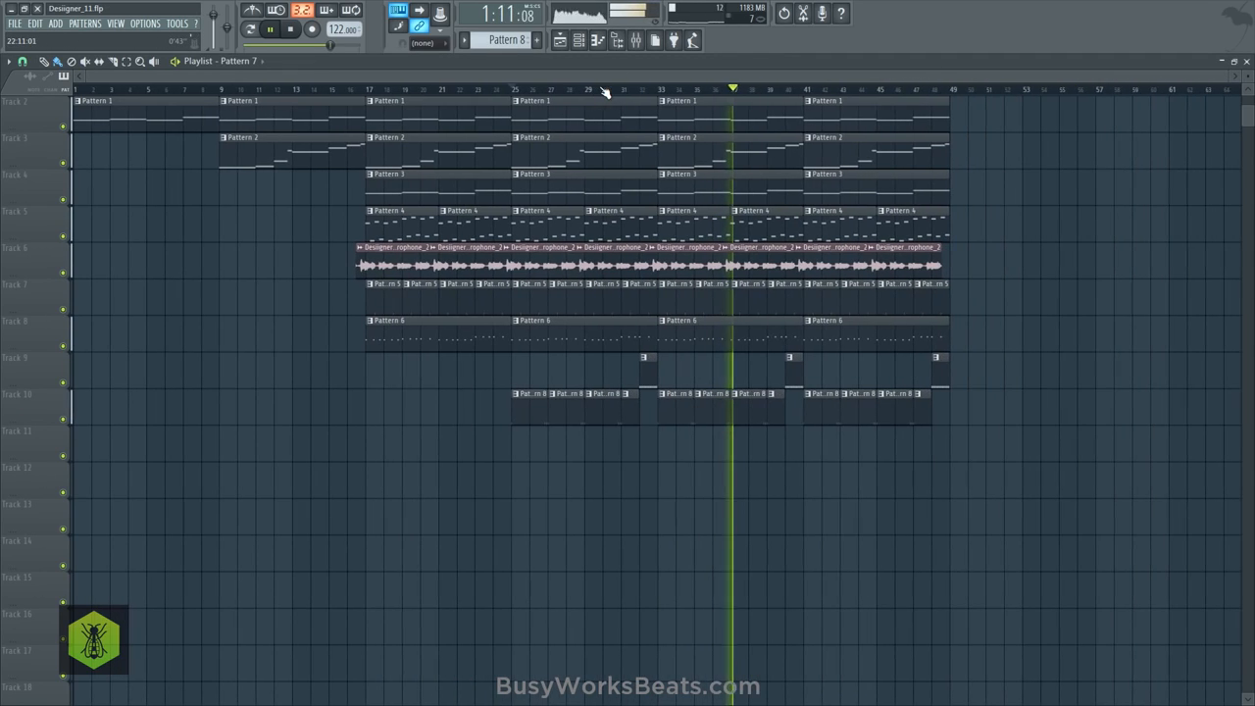